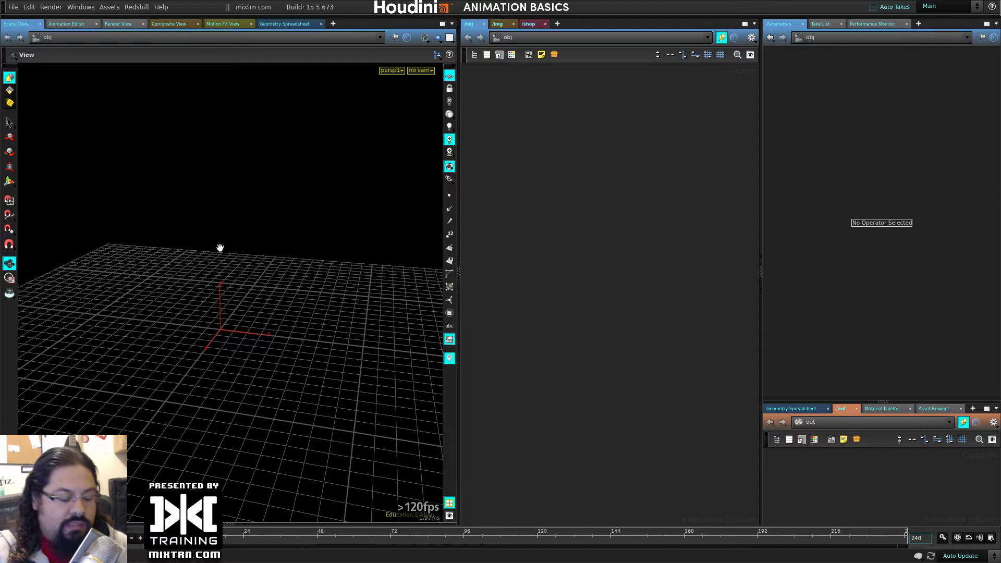
Add a sphere at the scene origin and reposition its node higher in the network editor
{"action": "key", "text": "Tab"}
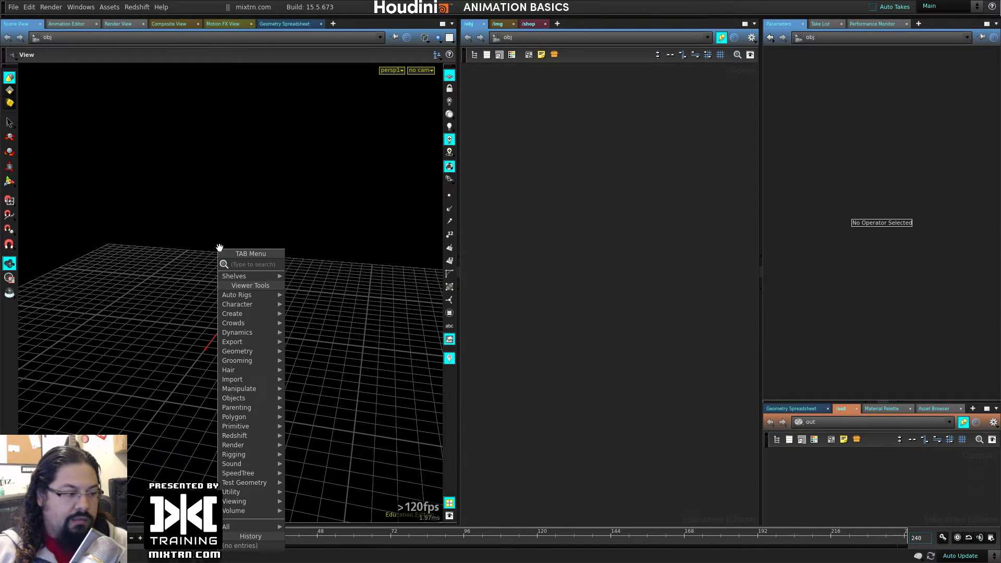
{"action": "type", "text": "spe"}
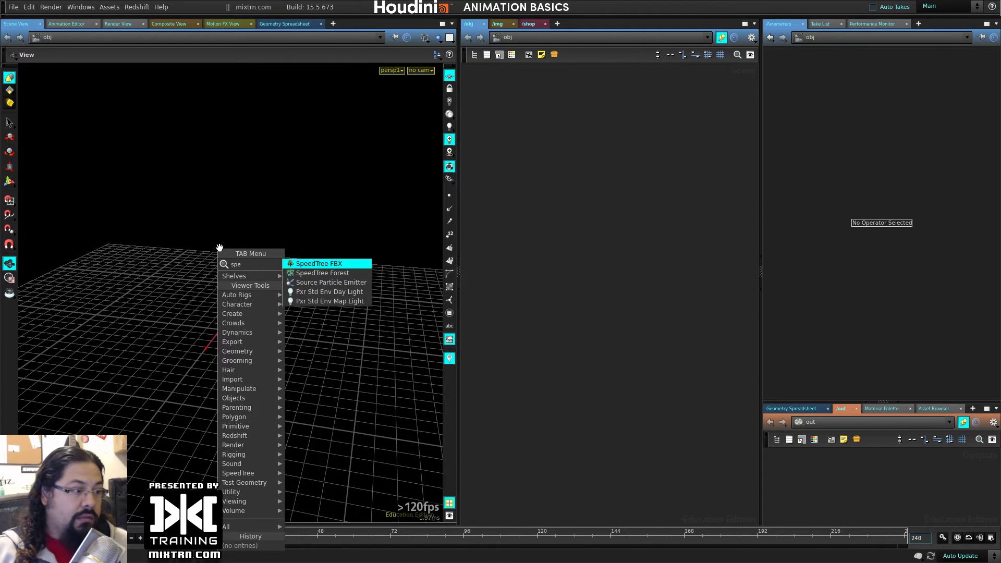
{"action": "key", "text": "BackSpace"}
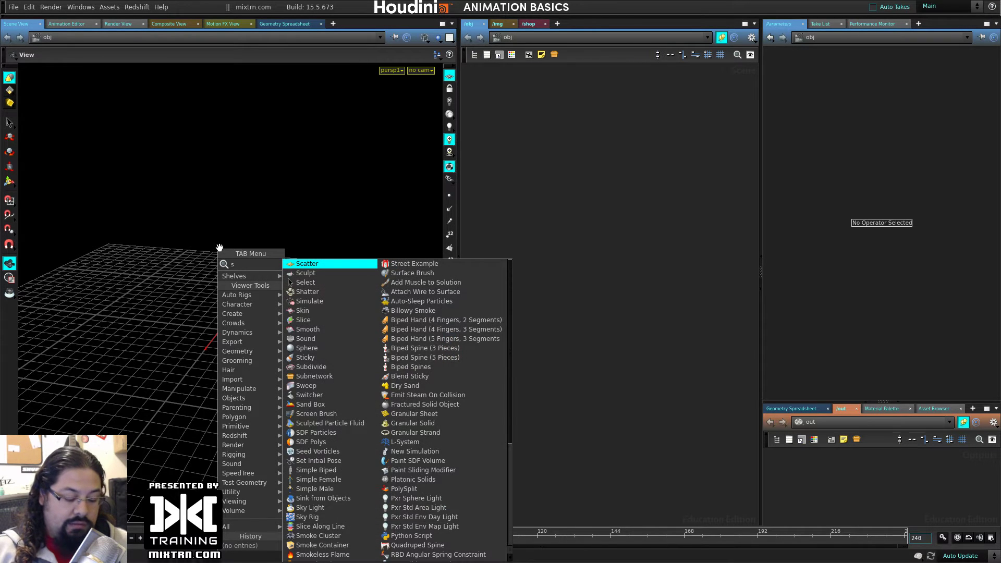
{"action": "type", "text": "here"}
{"action": "key", "text": "Return"}
{"action": "key", "text": "Return"}
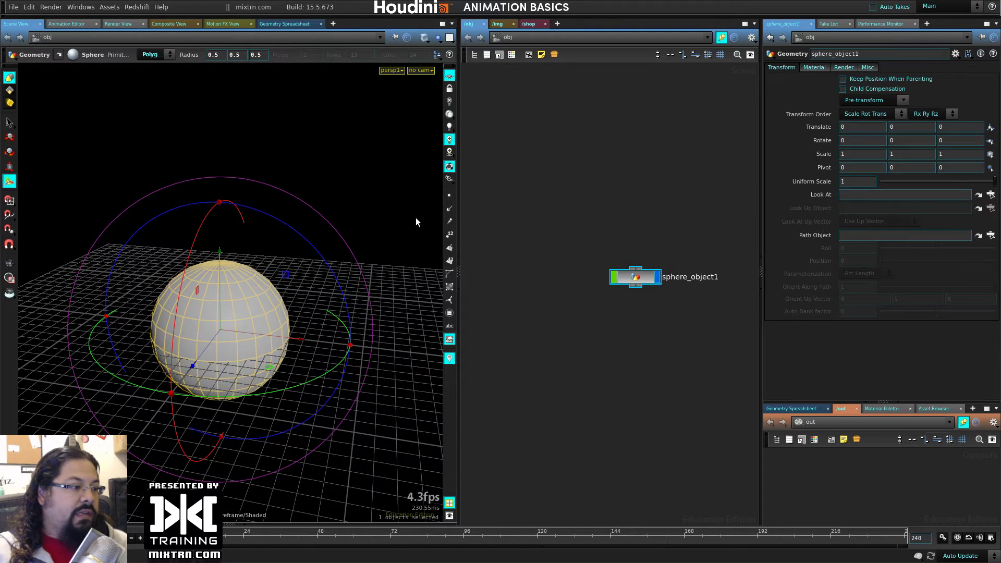
{"action": "left_click_drag", "start_coordinate": [629, 267], "coordinate": [570, 168]}
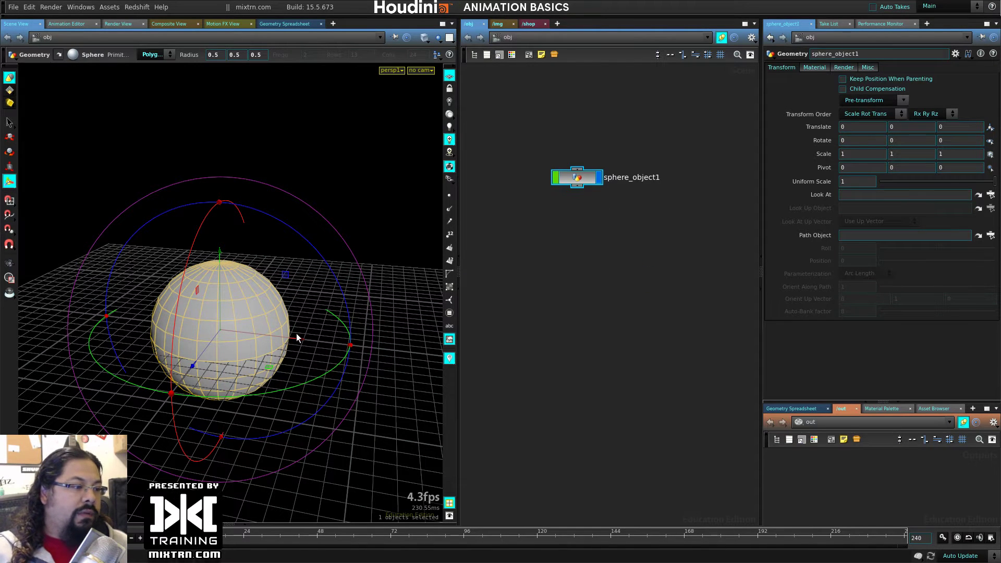
Nudge the sphere along X to about -0.125 and widen the scene view by shrinking the neighbouring panes
{"action": "mouse_move", "coordinate": [292, 337]}
{"action": "left_mouse_down"}
{"action": "mouse_move", "coordinate": [404, 328]}
{"action": "mouse_move", "coordinate": [215, 355]}
{"action": "mouse_move", "coordinate": [516, 358]}
{"action": "mouse_move", "coordinate": [286, 343]}
{"action": "left_mouse_up"}
{"action": "key", "text": "r"}
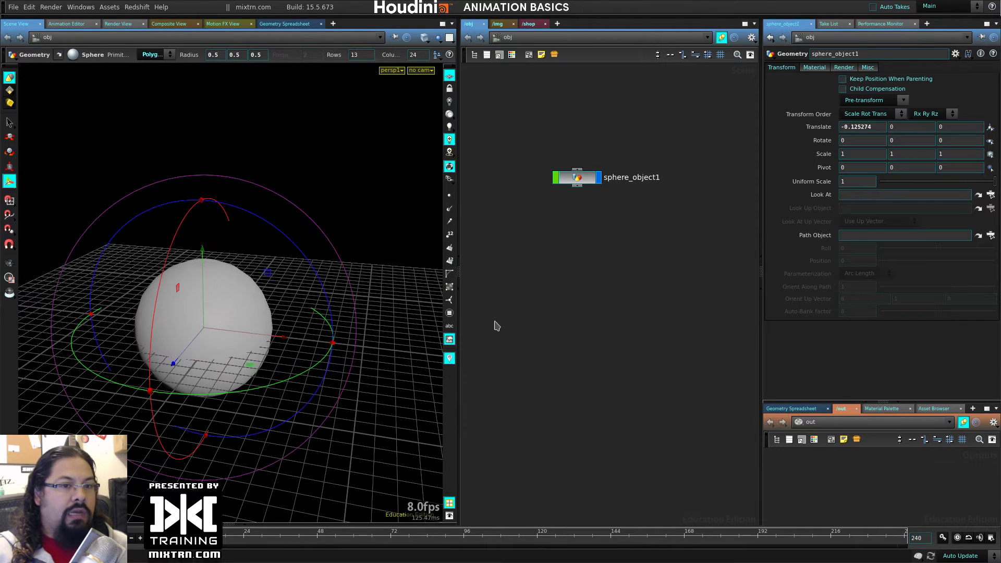
{"action": "left_click_drag", "start_coordinate": [760, 341], "coordinate": [806, 345]}
{"action": "left_click_drag", "start_coordinate": [485, 403], "coordinate": [614, 391]}
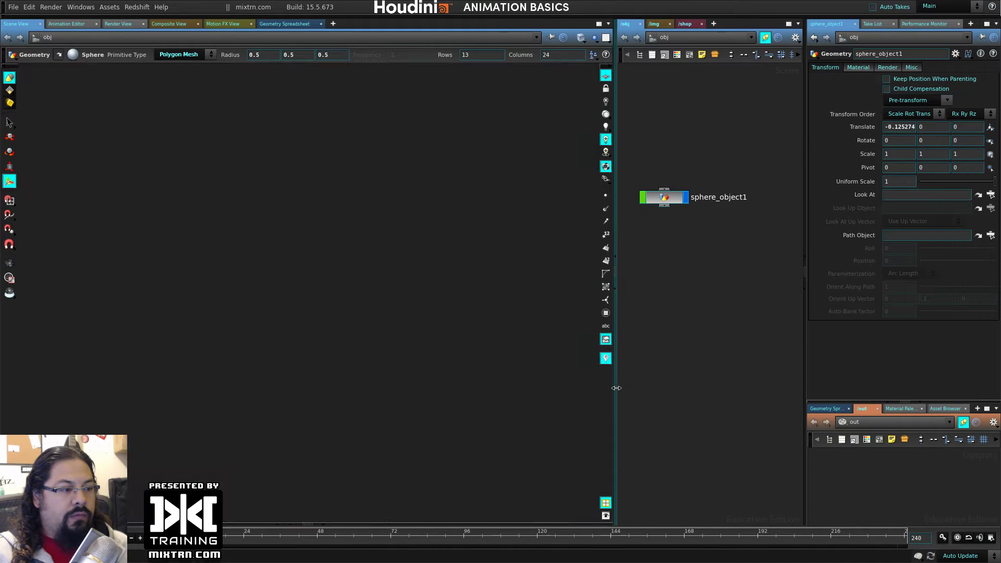
Move the sphere along negative X to about -2.1
{"action": "left_click_drag", "start_coordinate": [353, 349], "coordinate": [149, 325]}
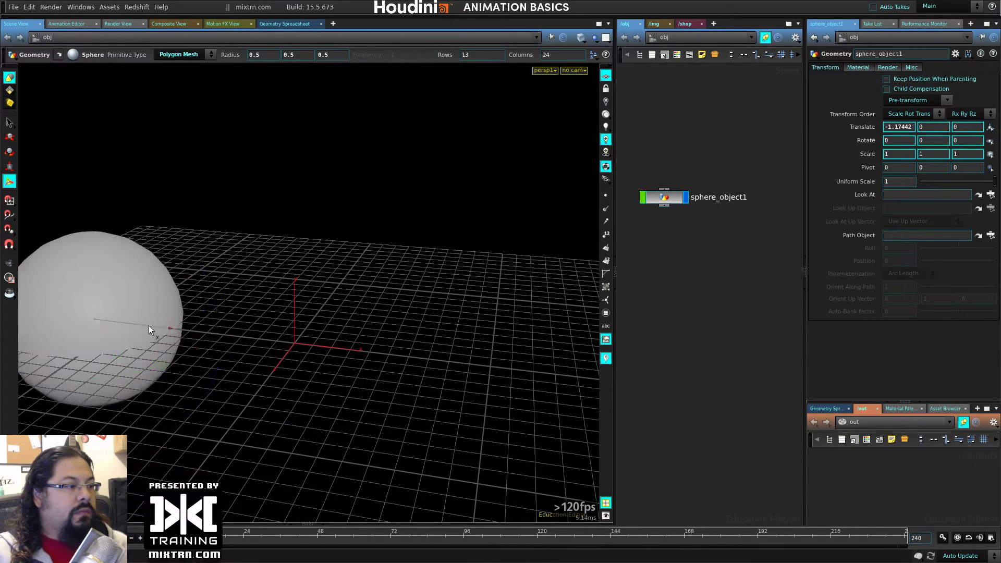
{"action": "key", "text": "Escape"}
{"action": "left_click_drag", "start_coordinate": [338, 362], "coordinate": [203, 352]}
{"action": "key", "text": "Return"}
{"action": "left_click_drag", "start_coordinate": [258, 318], "coordinate": [161, 307]}
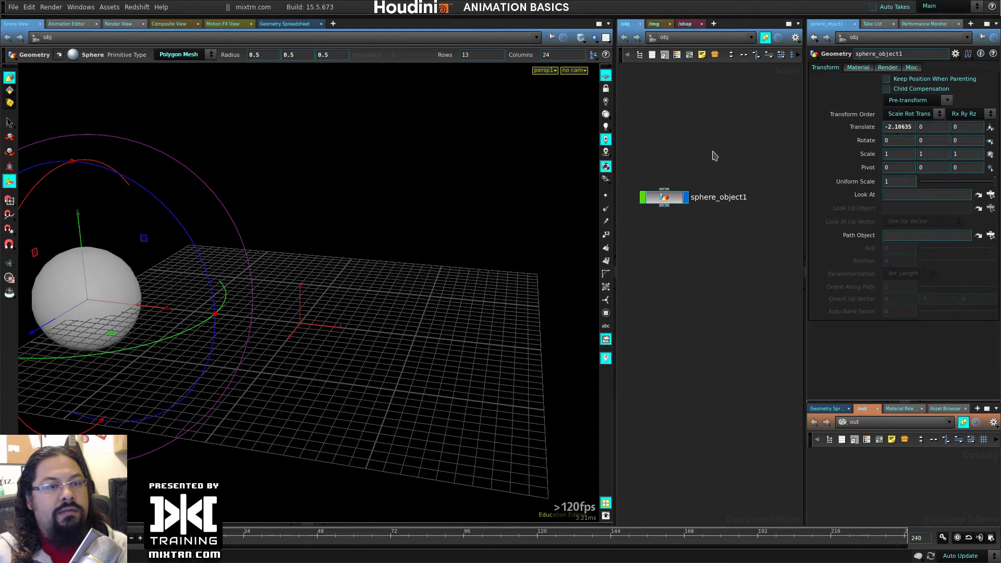
Widen the network editor and reposition the sphere node within it
{"action": "left_click_drag", "start_coordinate": [617, 210], "coordinate": [568, 209]}
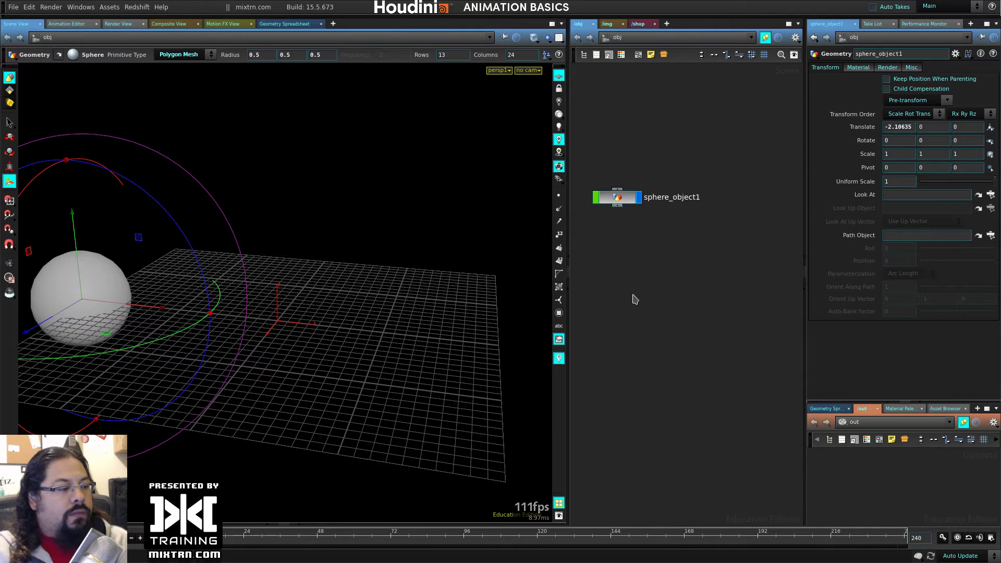
{"action": "left_click_drag", "start_coordinate": [626, 198], "coordinate": [713, 186]}
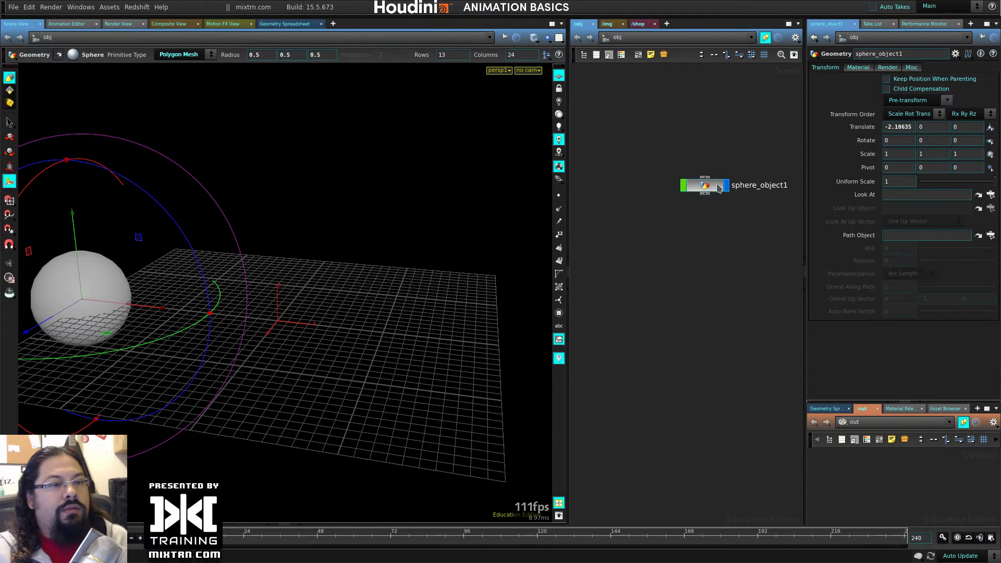
{"action": "right_click", "coordinate": [900, 126]}
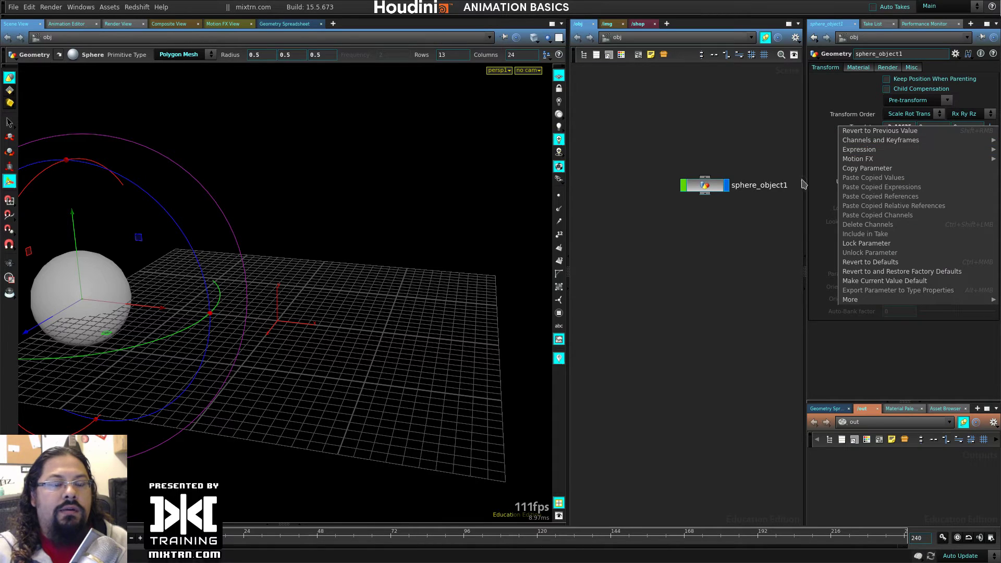
{"action": "left_click", "coordinate": [697, 293]}
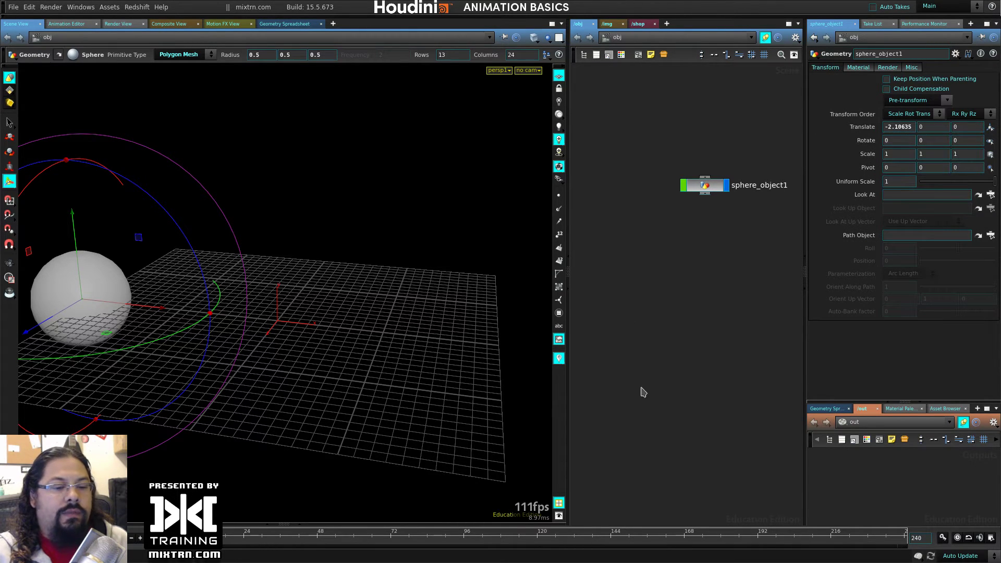
{"action": "left_click", "coordinate": [943, 537]}
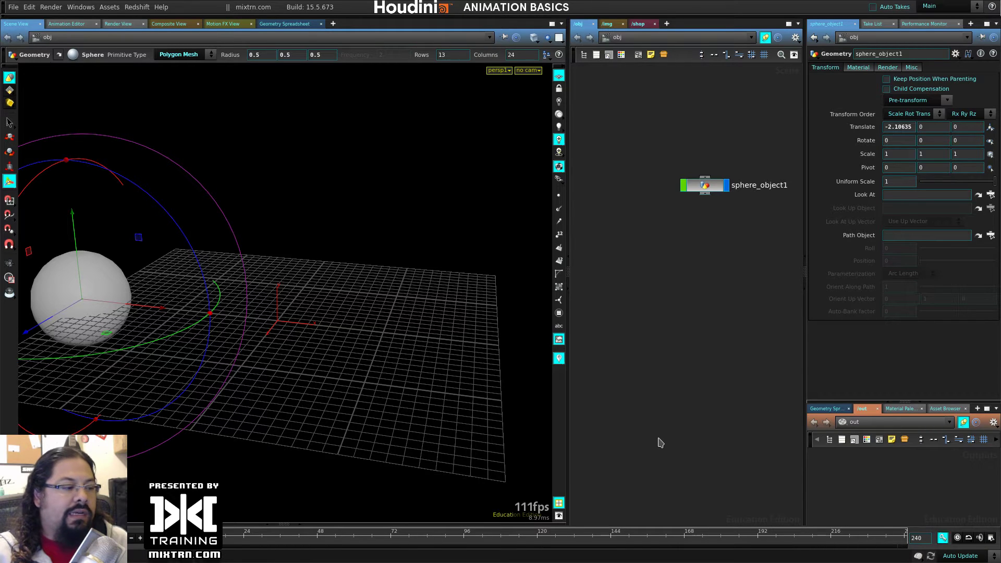
{"action": "left_click", "coordinate": [943, 538]}
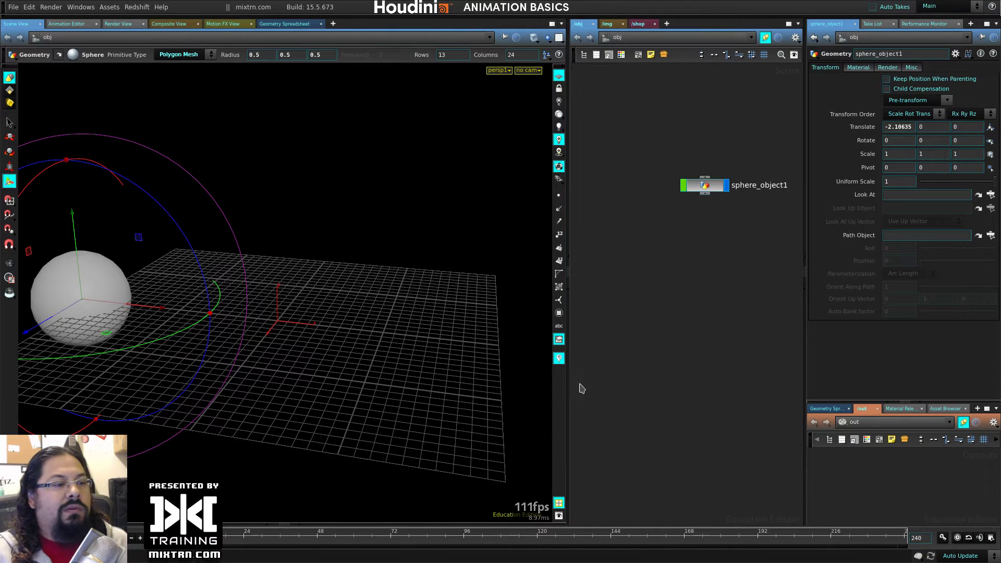
Widen the network editor slightly more, try moving the sphere along X, and undo that move
{"action": "left_click_drag", "start_coordinate": [569, 392], "coordinate": [534, 391]}
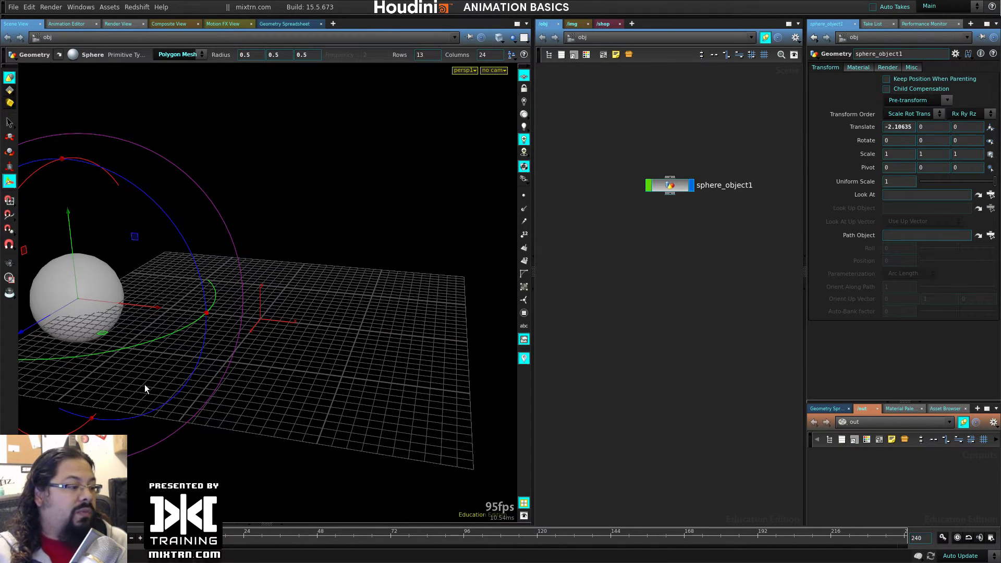
{"action": "left_click_drag", "start_coordinate": [135, 306], "coordinate": [201, 298]}
{"action": "key", "text": "ctrl+z"}
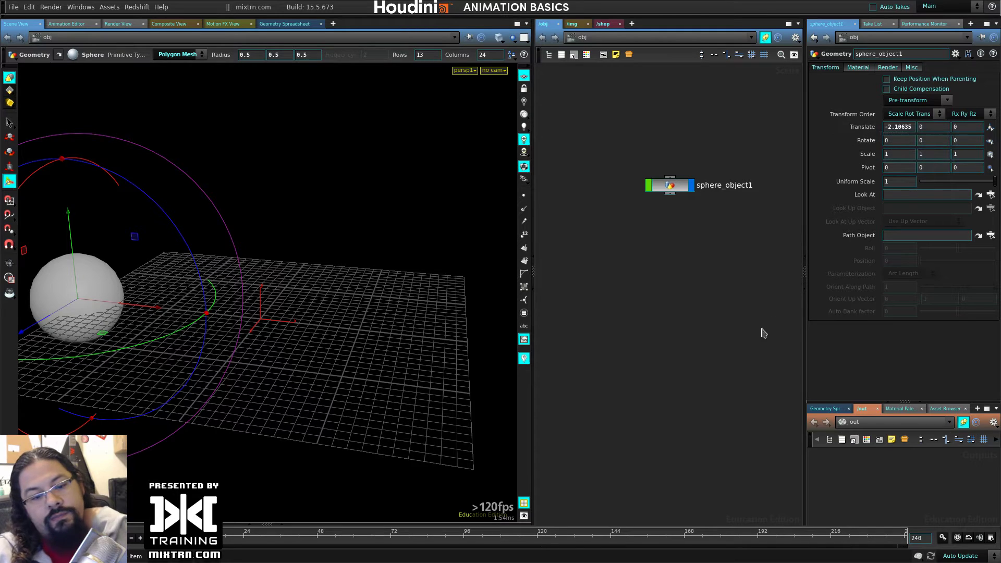
Scrub and play through the timeline, and turn on real-time playback
{"action": "left_click_drag", "start_coordinate": [436, 535], "coordinate": [379, 534]}
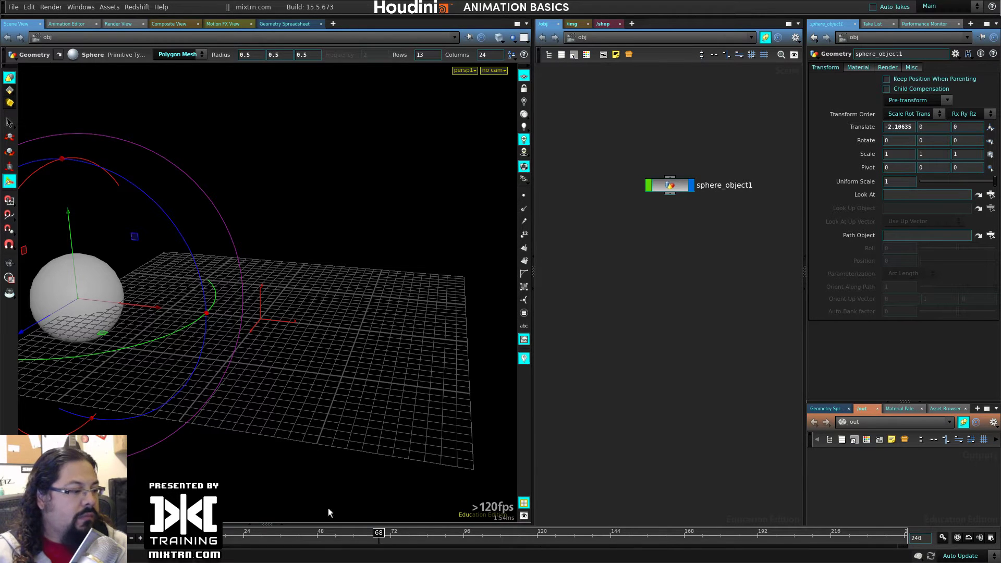
{"action": "left_click", "coordinate": [957, 538]}
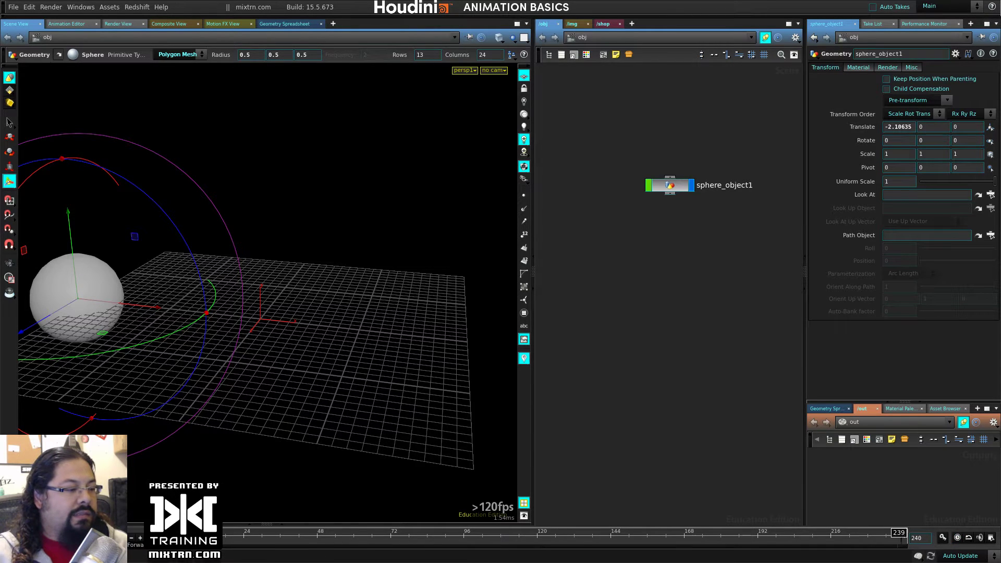
{"action": "left_click", "coordinate": [957, 538]}
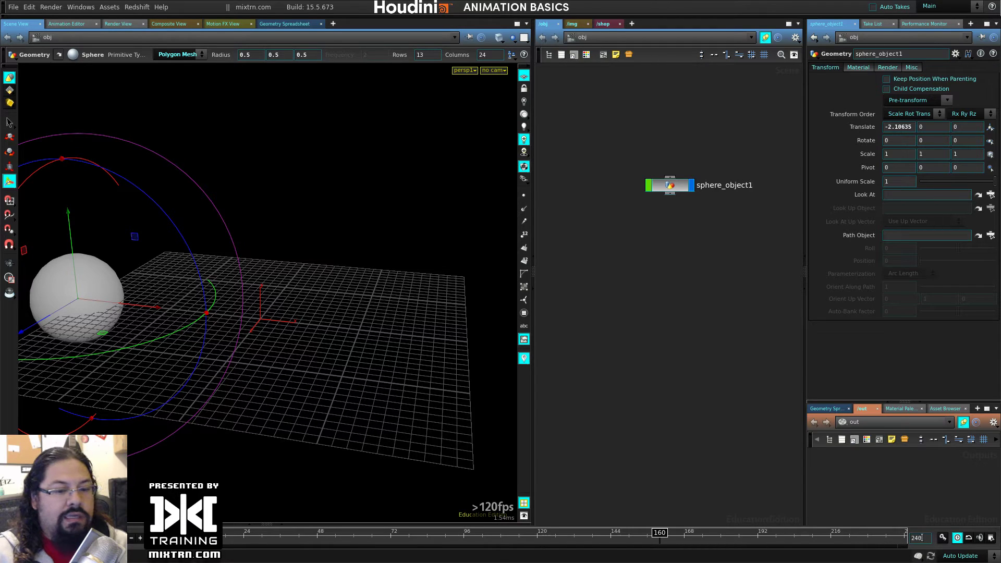
Set the animation's end frame to 120 in the Global Animation Options and close them
{"action": "left_click", "coordinate": [916, 538]}
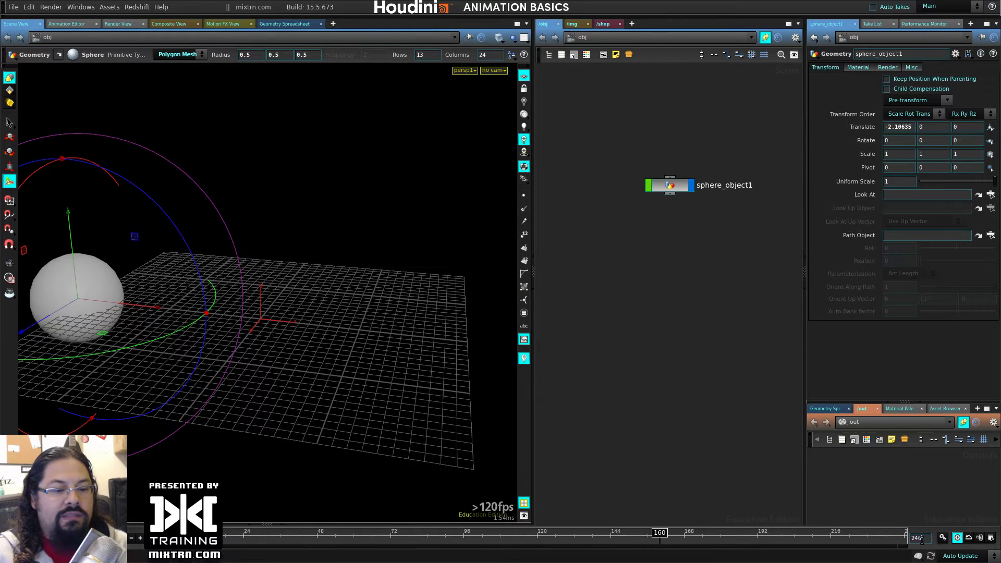
{"action": "type", "text": "500"}
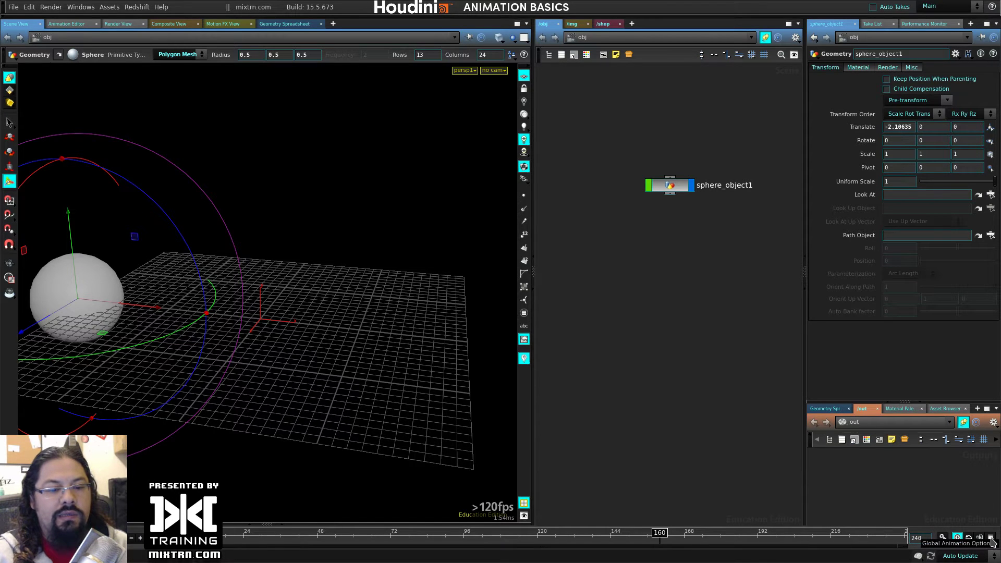
{"action": "left_click", "coordinate": [991, 542]}
{"action": "left_click_drag", "start_coordinate": [895, 365], "coordinate": [873, 337]}
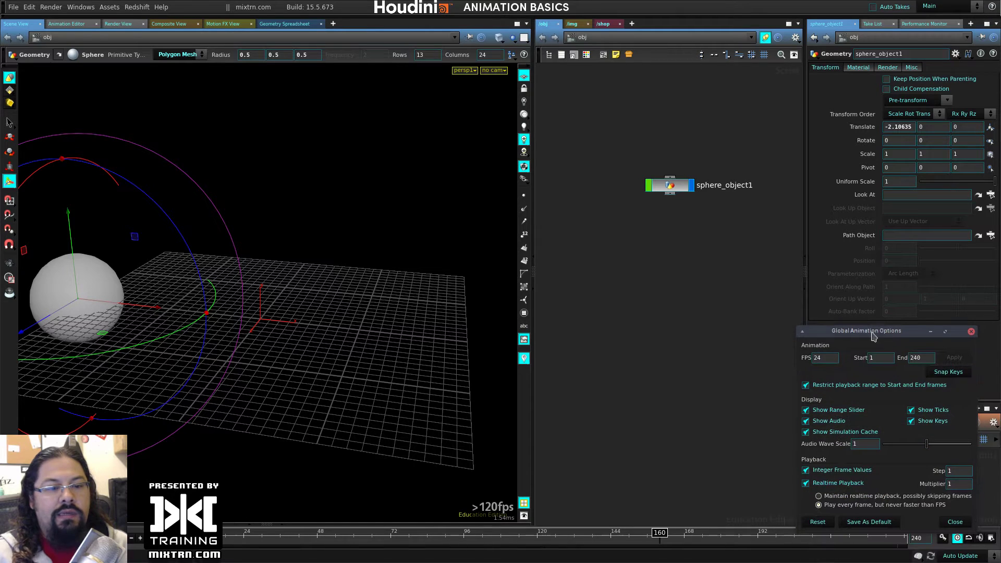
{"action": "double_click", "coordinate": [830, 360]}
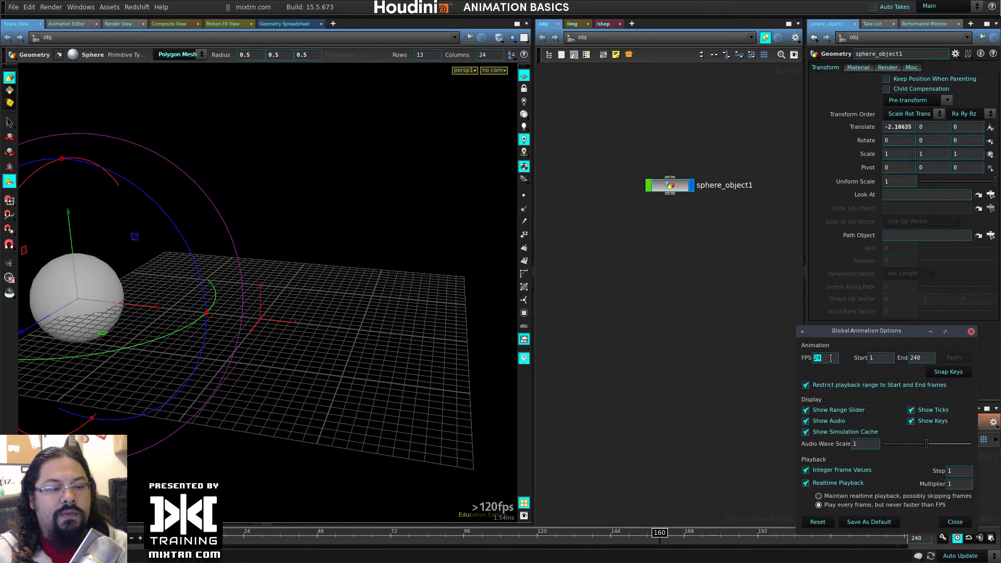
{"action": "left_click", "coordinate": [871, 358]}
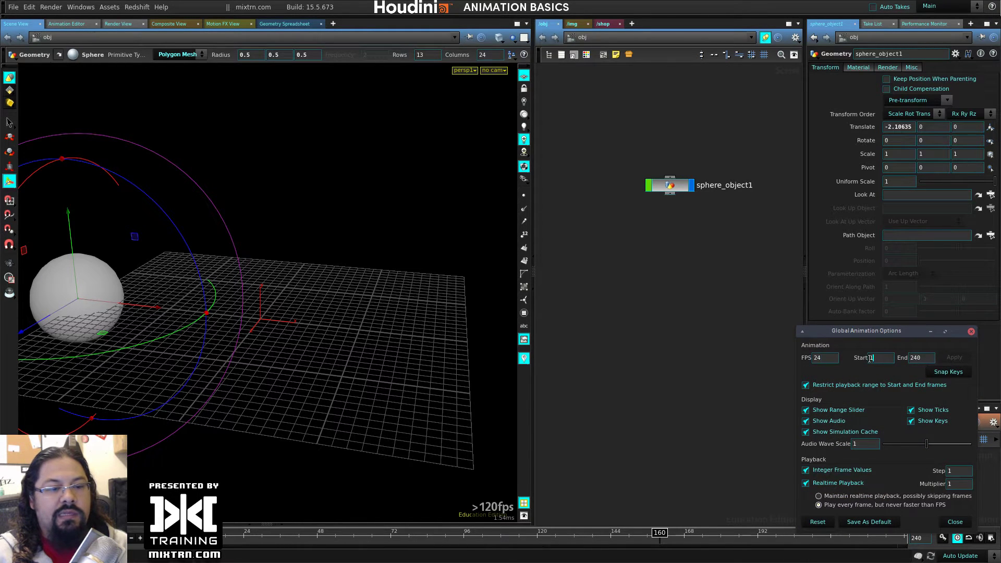
{"action": "key", "text": "Tab"}
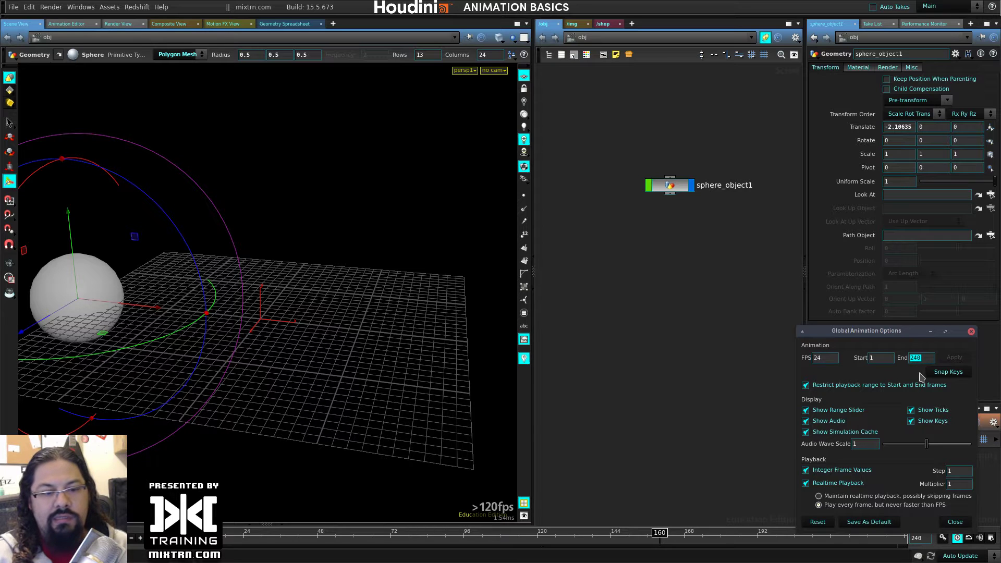
{"action": "type", "text": "12"}
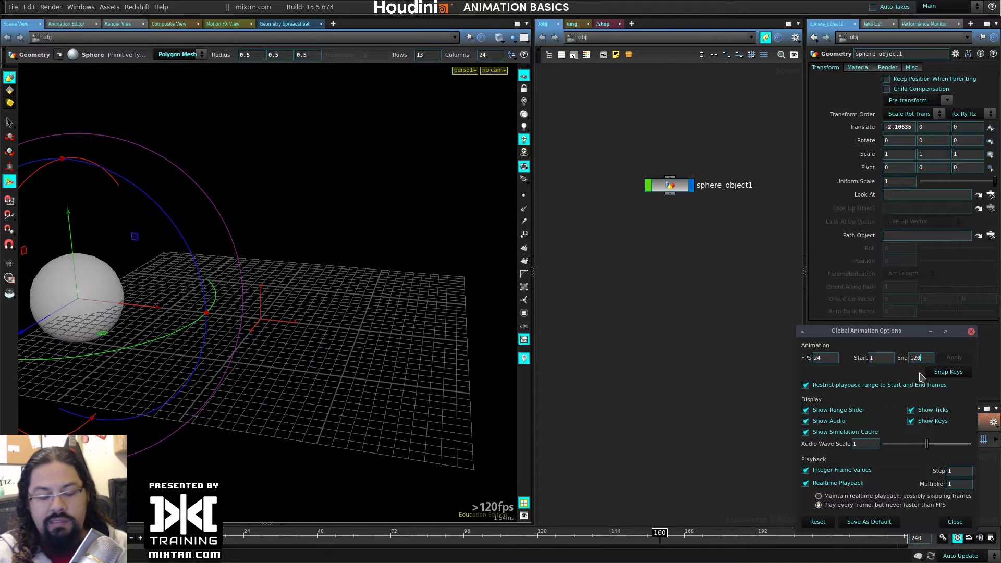
{"action": "key", "text": "Return"}
{"action": "left_click", "coordinate": [954, 359]}
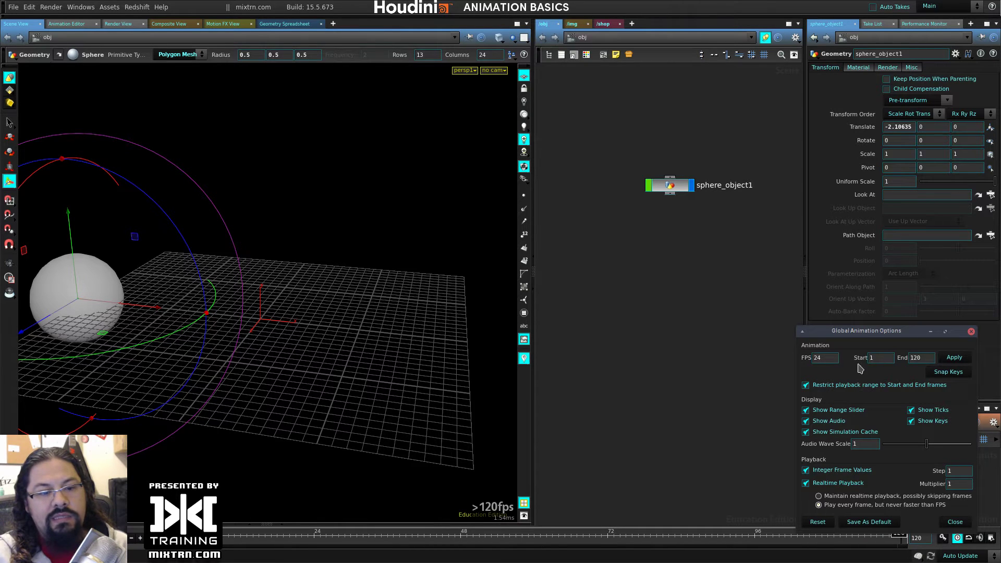
{"action": "left_click", "coordinate": [971, 332]}
Shorten the displayed timeline range to end at frame 21, shift its start, and stretch it back to the full 120 frames
{"action": "left_click_drag", "start_coordinate": [901, 547], "coordinate": [298, 547]}
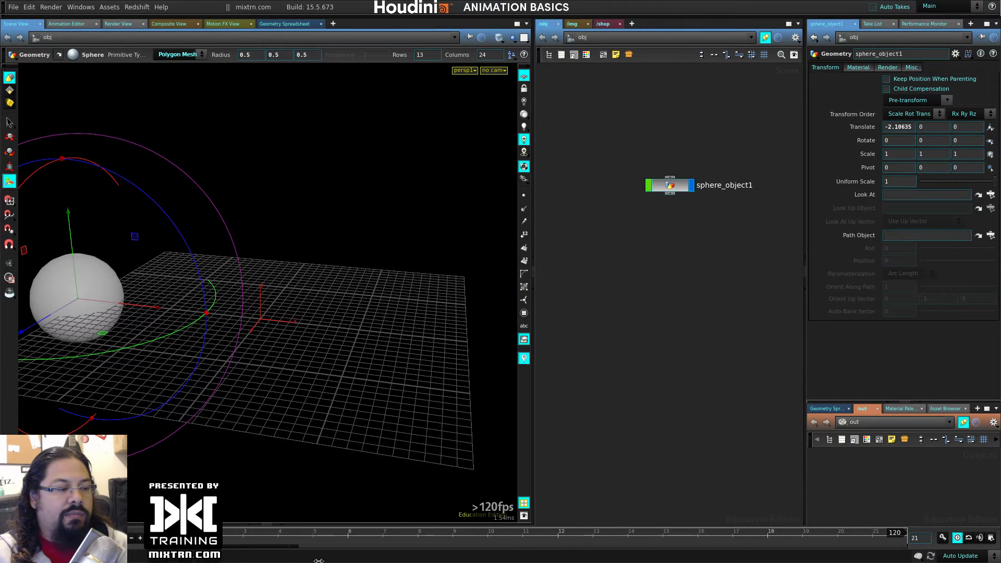
{"action": "left_click_drag", "start_coordinate": [176, 547], "coordinate": [213, 546]}
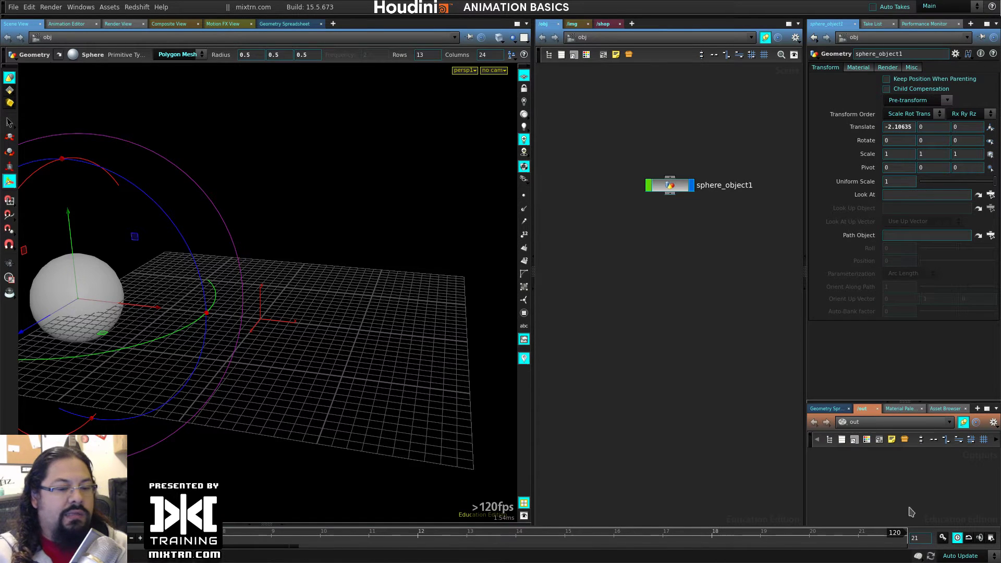
{"action": "double_click", "coordinate": [915, 538]}
{"action": "double_click", "coordinate": [292, 545]}
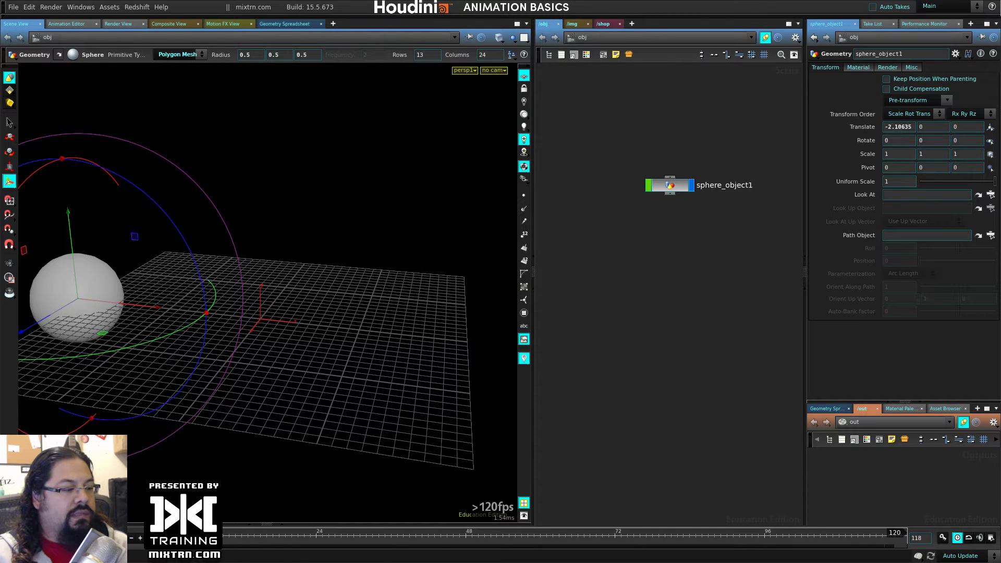
{"action": "left_click_drag", "start_coordinate": [889, 547], "coordinate": [906, 547]}
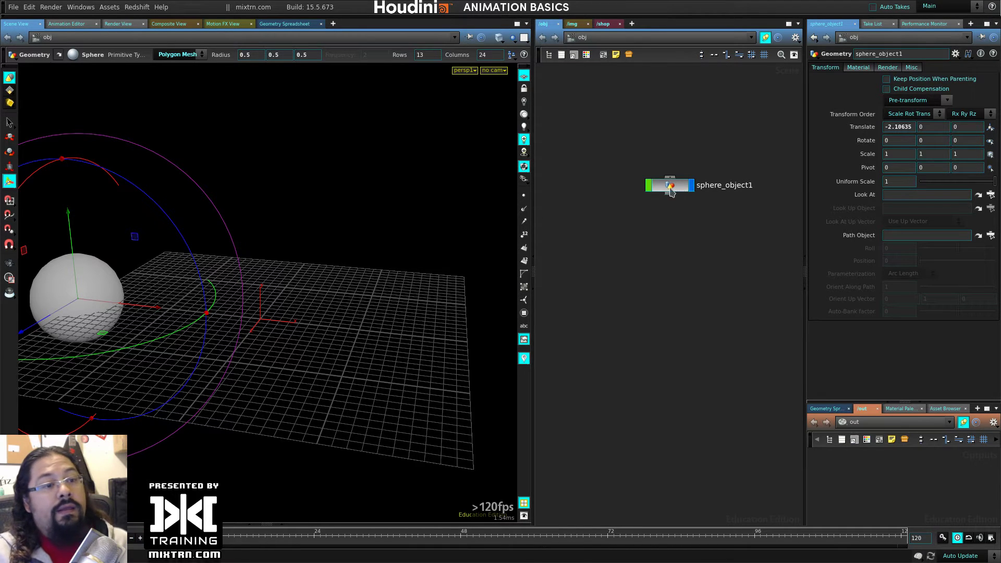
Select the sphere, nudge it along X to about -2.07, and move the playhead to frame 48
{"action": "left_click_drag", "start_coordinate": [669, 188], "coordinate": [663, 225]}
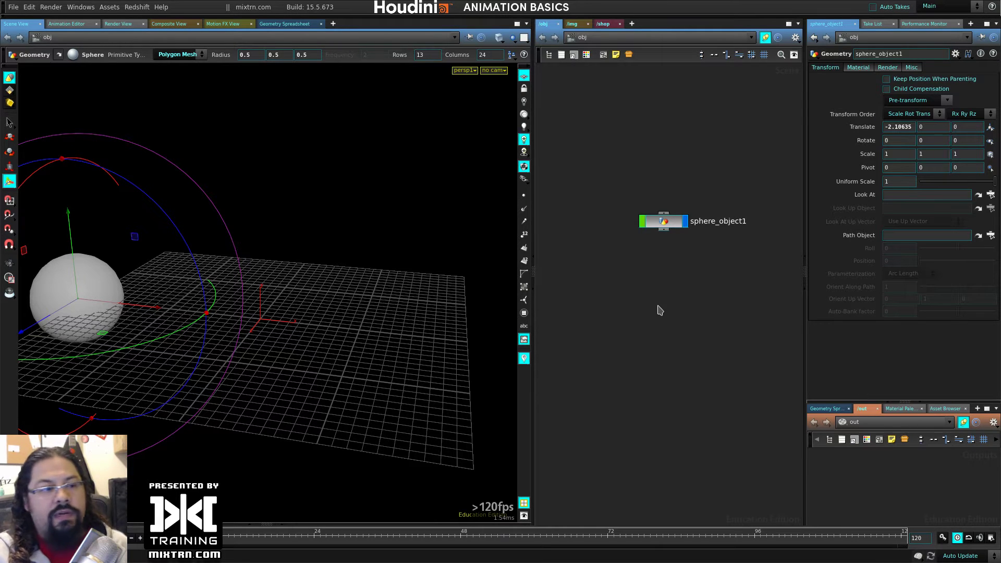
{"action": "left_click_drag", "start_coordinate": [668, 226], "coordinate": [639, 183]}
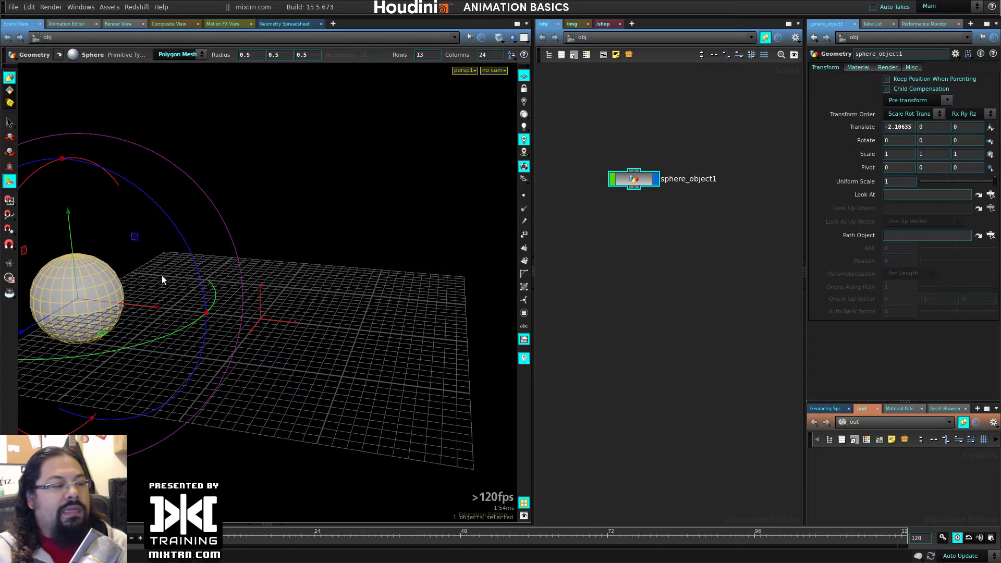
{"action": "mouse_move", "coordinate": [136, 306]}
{"action": "left_mouse_down"}
{"action": "mouse_move", "coordinate": [506, 318]}
{"action": "mouse_move", "coordinate": [111, 293]}
{"action": "mouse_move", "coordinate": [138, 305]}
{"action": "left_mouse_up"}
{"action": "left_click_drag", "start_coordinate": [261, 534], "coordinate": [461, 537]}
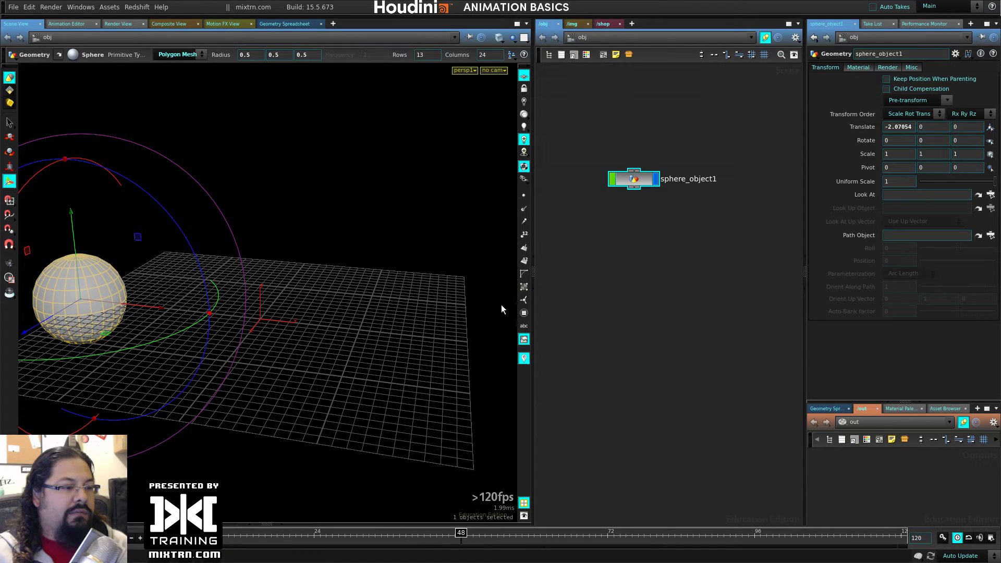
Adjust the sphere's position along X to about -2.11 and return the playhead to the first frame
{"action": "mouse_move", "coordinate": [163, 309]}
{"action": "left_mouse_down"}
{"action": "mouse_move", "coordinate": [546, 328]}
{"action": "mouse_move", "coordinate": [172, 317]}
{"action": "left_mouse_up"}
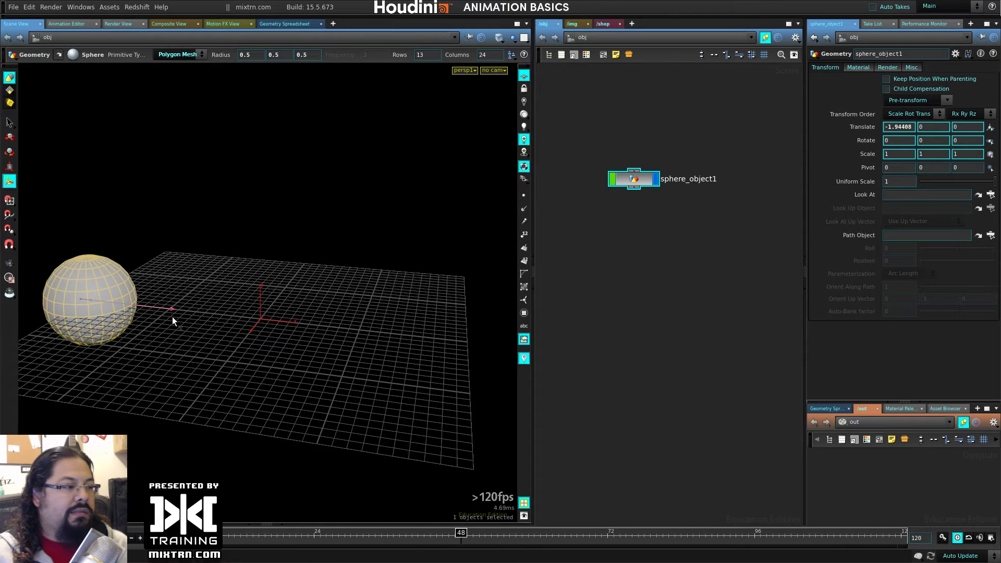
{"action": "key", "text": "y"}
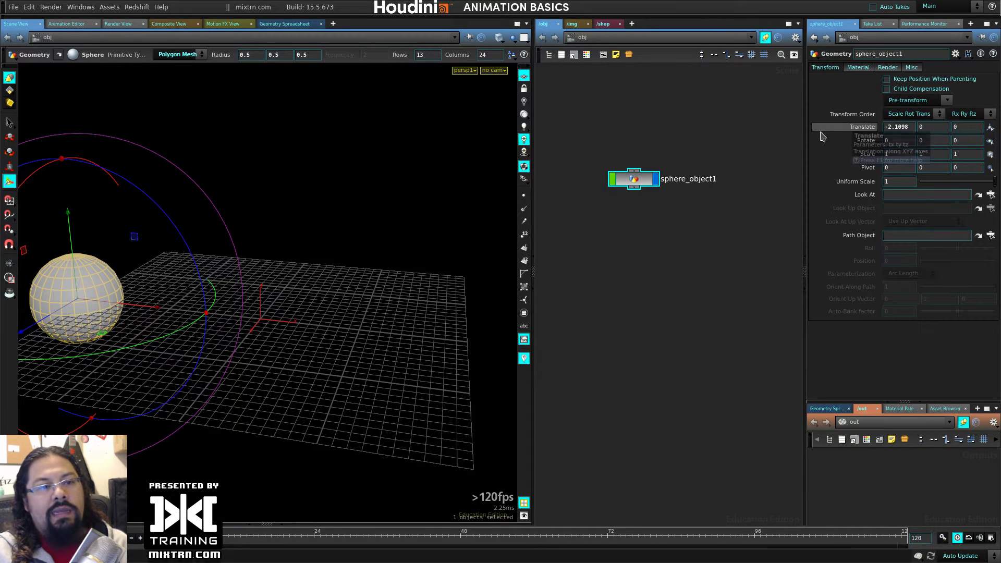
Temporarily widen the parameter pane to inspect the sphere's full Translate X value, then narrow the pane again
{"action": "left_click_drag", "start_coordinate": [806, 136], "coordinate": [721, 136]}
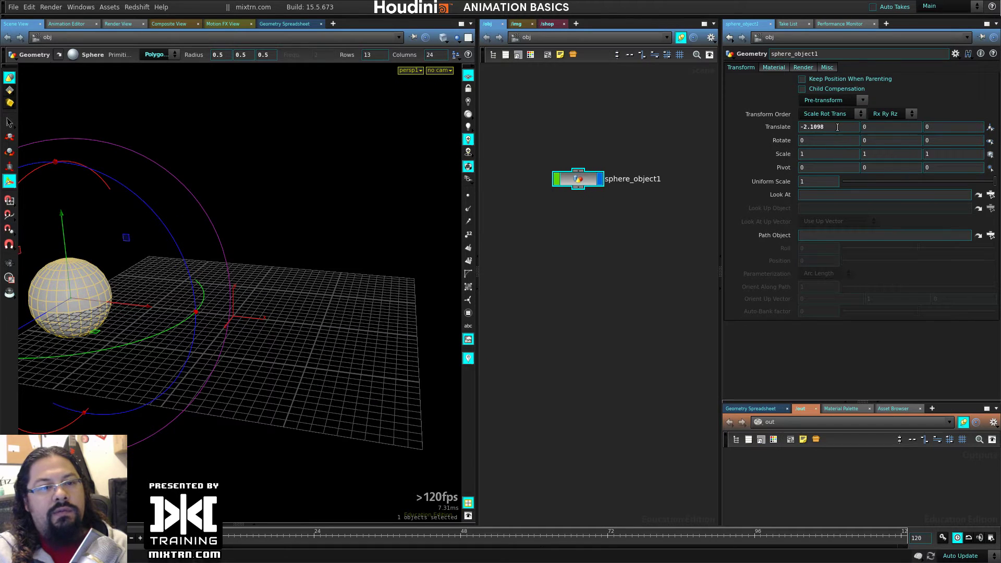
{"action": "left_click", "coordinate": [820, 127]}
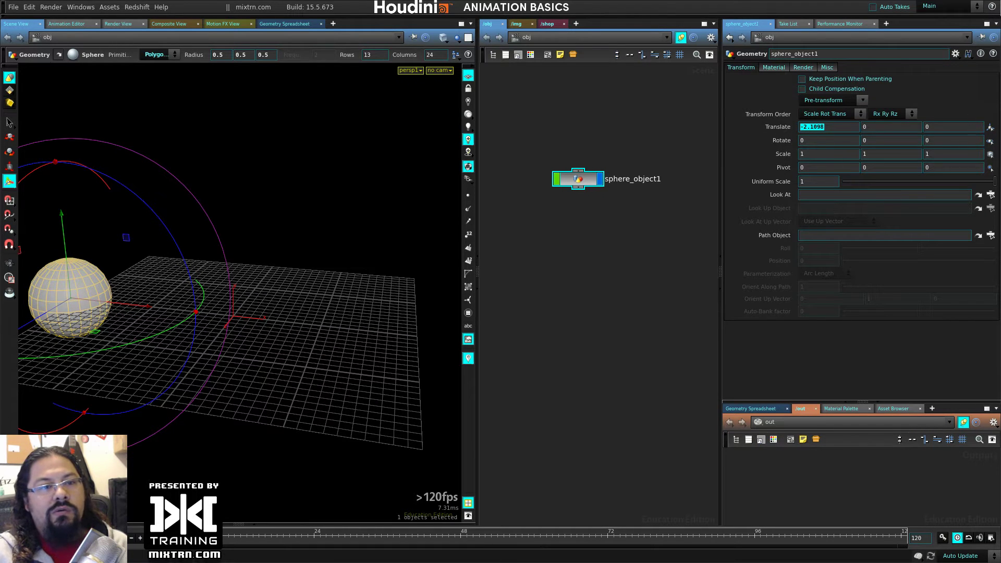
{"action": "left_click_drag", "start_coordinate": [722, 141], "coordinate": [791, 136]}
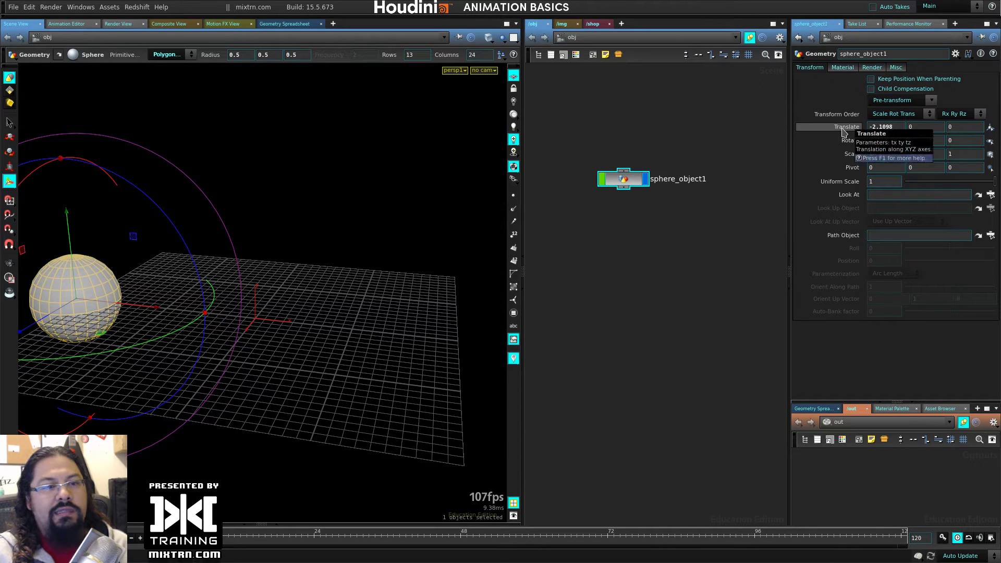
Set a keyframe on all three Translate channels of the sphere at the first frame
{"action": "right_click", "coordinate": [844, 132]}
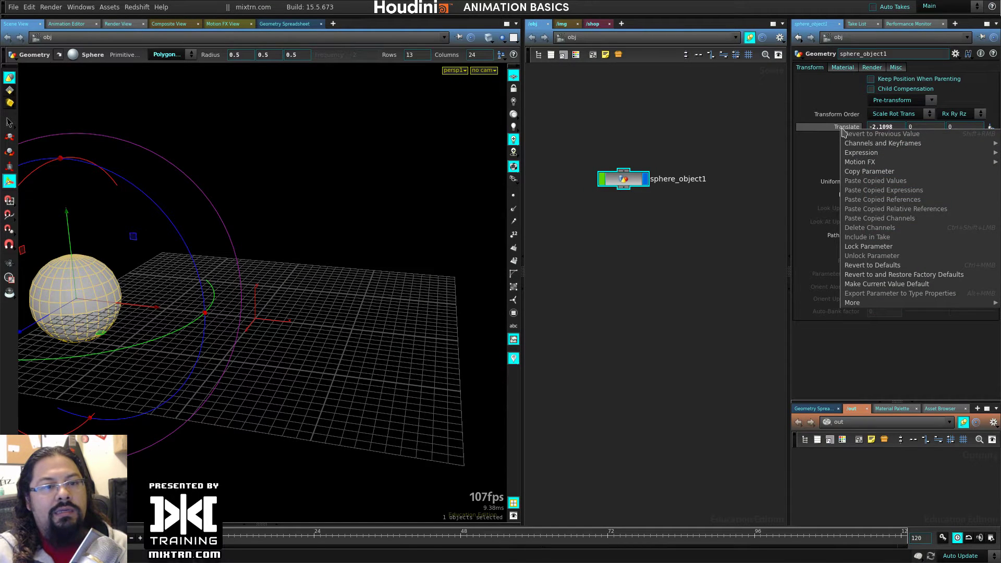
{"action": "mouse_move", "coordinate": [903, 145]}
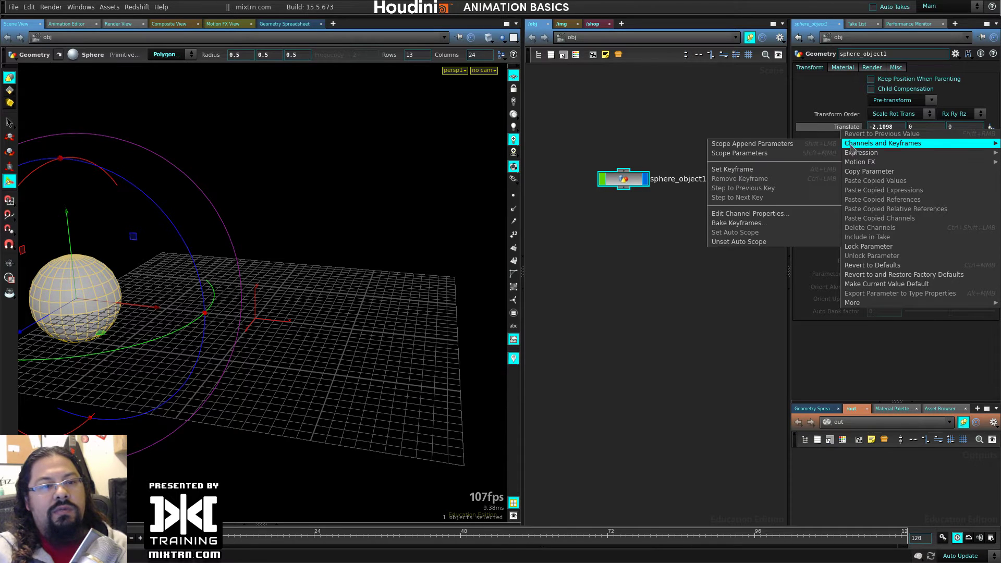
{"action": "left_click", "coordinate": [821, 169]}
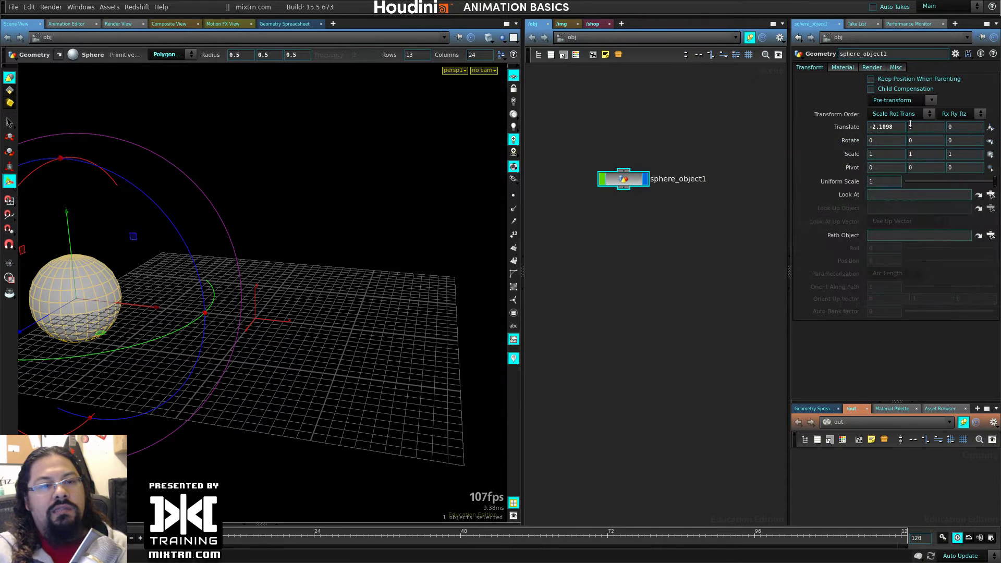
{"action": "left_click", "coordinate": [845, 128], "text": "alt"}
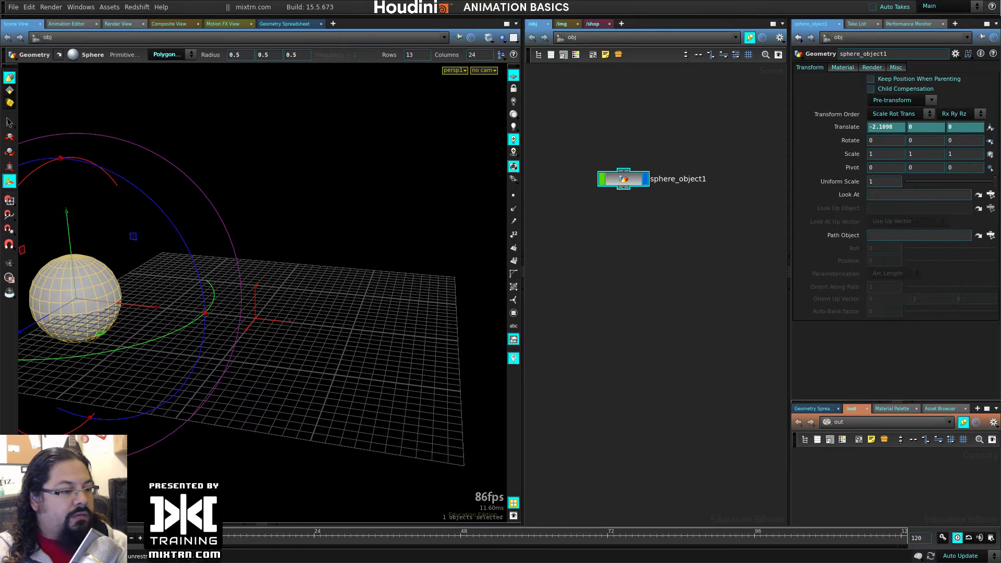
Try moving the sphere along X to about 2.04 at frame 48 without keying it, and scrub back to the start
{"action": "mouse_move", "coordinate": [459, 532]}
{"action": "left_mouse_down"}
{"action": "mouse_move", "coordinate": [658, 533]}
{"action": "mouse_move", "coordinate": [461, 533]}
{"action": "left_mouse_up"}
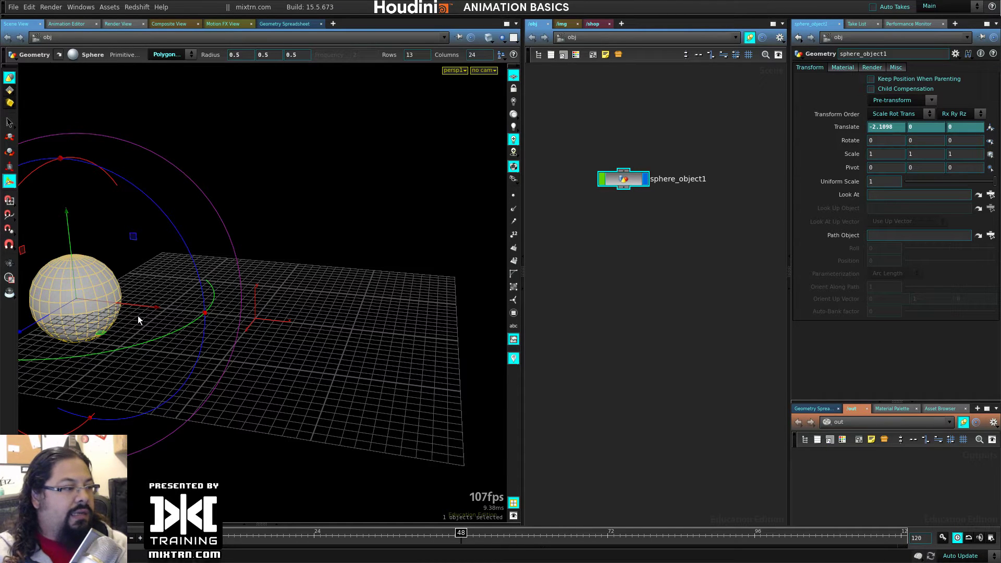
{"action": "left_click_drag", "start_coordinate": [149, 308], "coordinate": [556, 316]}
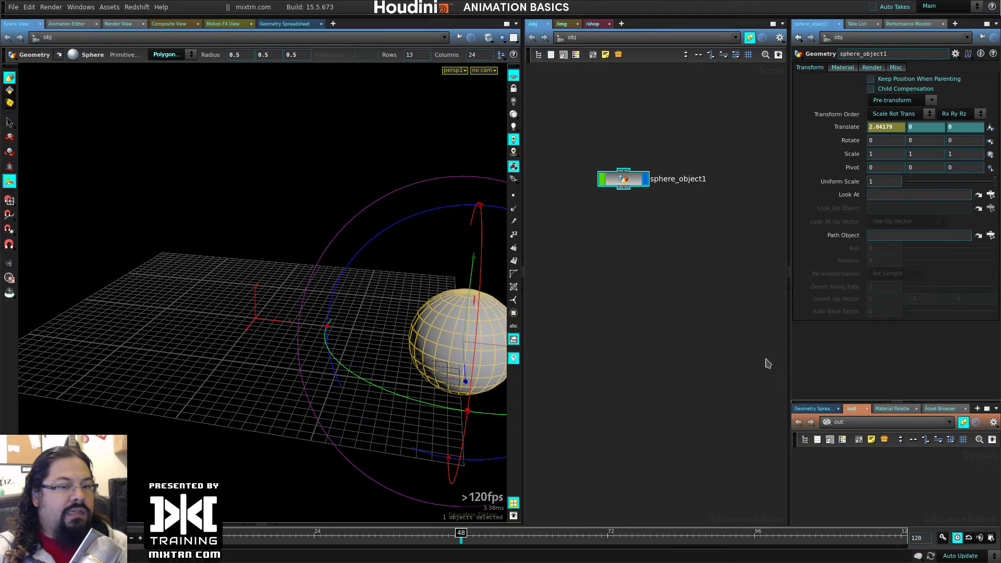
{"action": "left_click", "coordinate": [458, 536]}
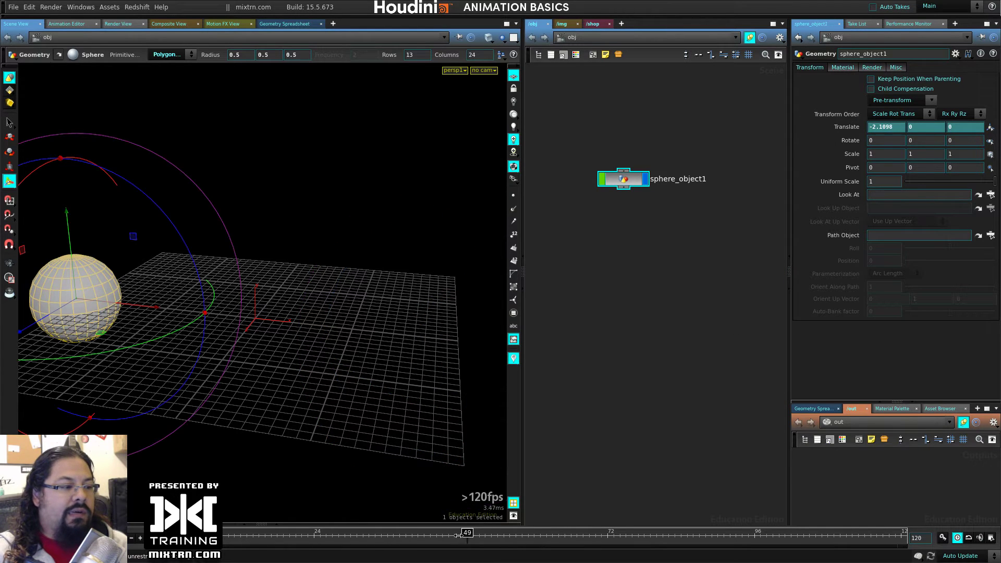
{"action": "left_click_drag", "start_coordinate": [458, 535], "coordinate": [180, 535]}
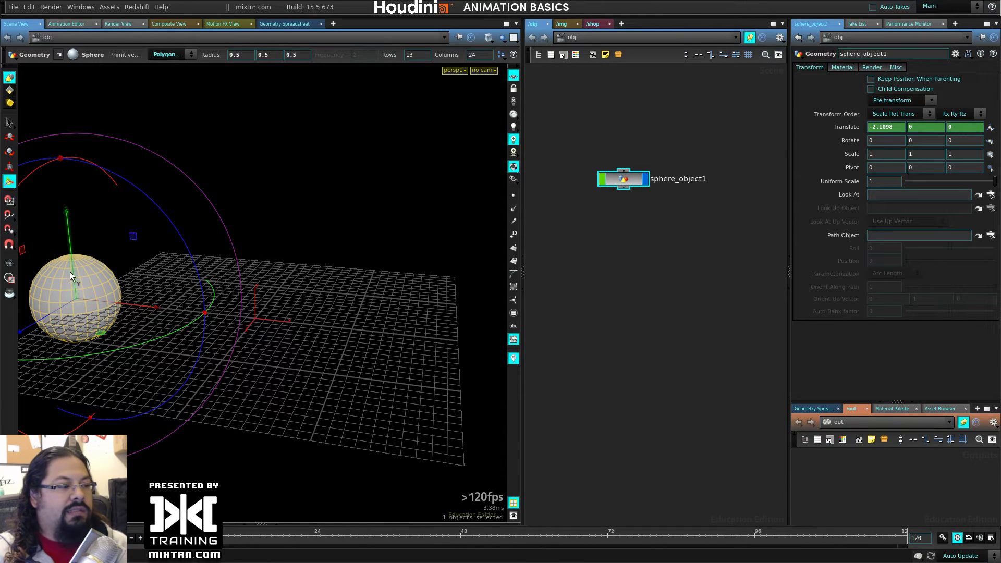
At frame 48, move the sphere along X to about 1.86 and commit the Translate X change as a keyframe
{"action": "mouse_move", "coordinate": [458, 535]}
{"action": "left_mouse_down"}
{"action": "mouse_move", "coordinate": [436, 534]}
{"action": "mouse_move", "coordinate": [460, 533]}
{"action": "left_mouse_up"}
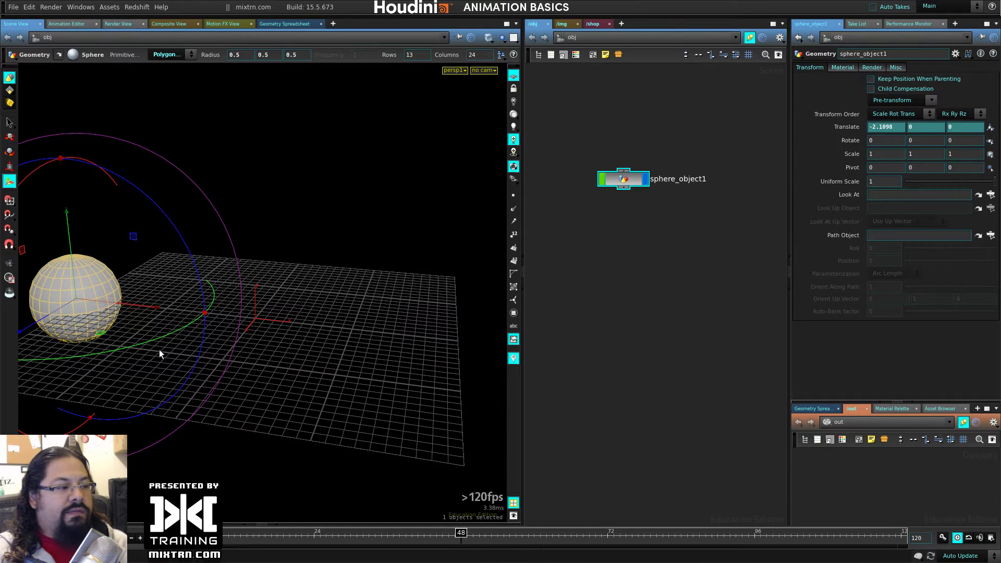
{"action": "left_click_drag", "start_coordinate": [151, 310], "coordinate": [528, 338]}
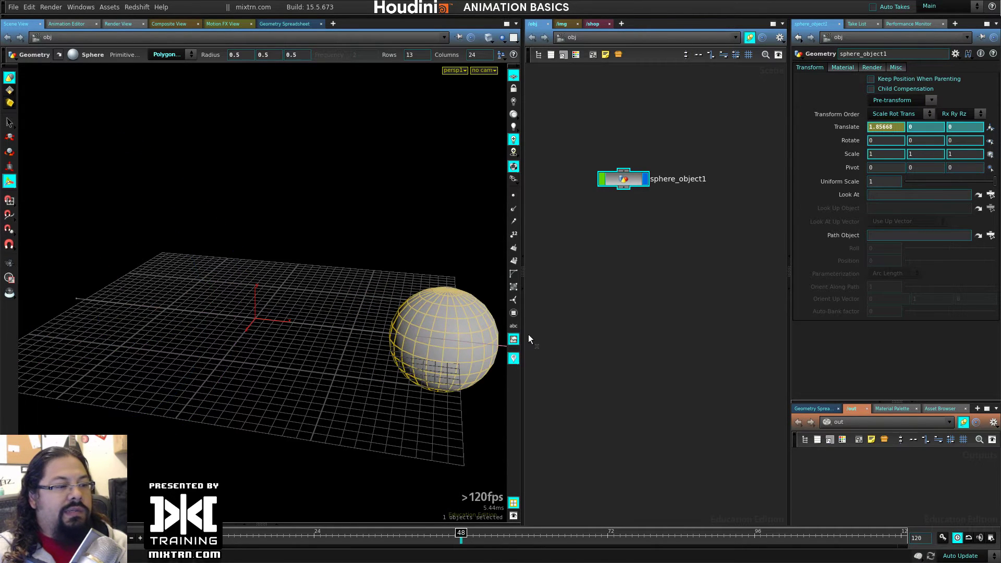
{"action": "right_click", "coordinate": [892, 127]}
{"action": "mouse_move", "coordinate": [892, 140]}
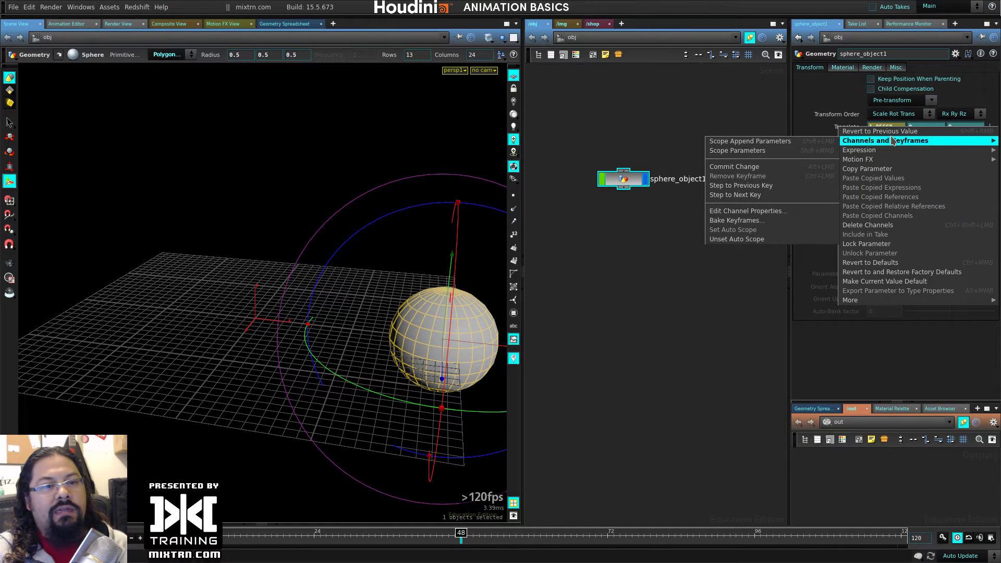
{"action": "left_click", "coordinate": [807, 168]}
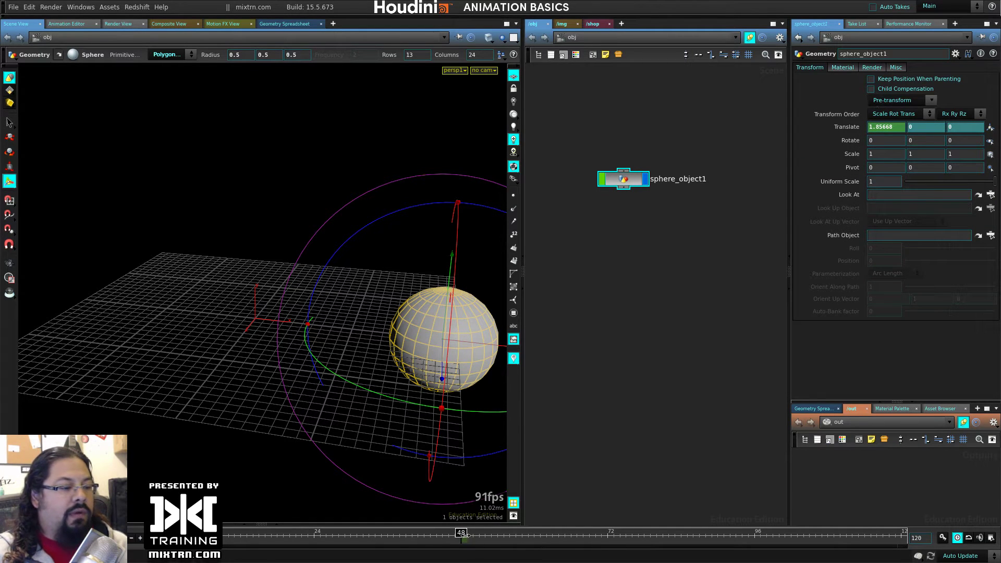
At frame 24, raise the sphere along Y to about 1.54 and set a keyframe on Translate Y
{"action": "mouse_move", "coordinate": [461, 533]}
{"action": "left_mouse_down"}
{"action": "mouse_move", "coordinate": [570, 532]}
{"action": "mouse_move", "coordinate": [284, 533]}
{"action": "mouse_move", "coordinate": [315, 532]}
{"action": "left_mouse_up"}
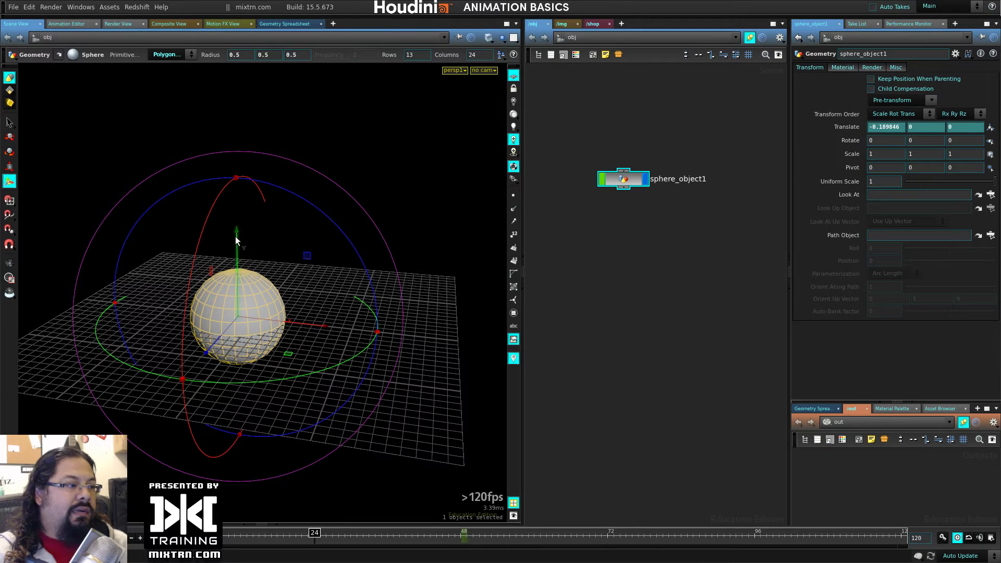
{"action": "left_click_drag", "start_coordinate": [239, 237], "coordinate": [257, 91]}
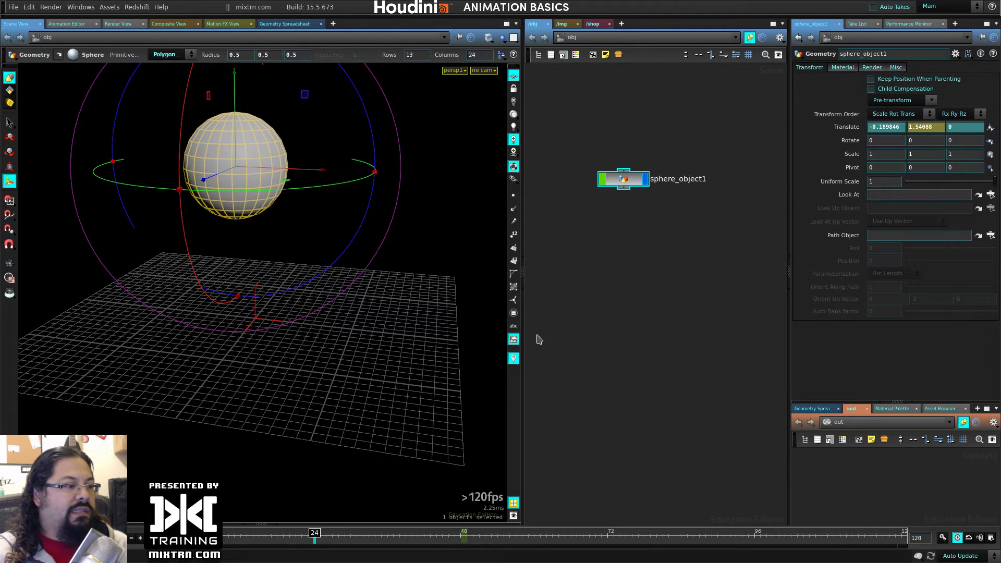
{"action": "left_click", "coordinate": [932, 127], "text": "alt"}
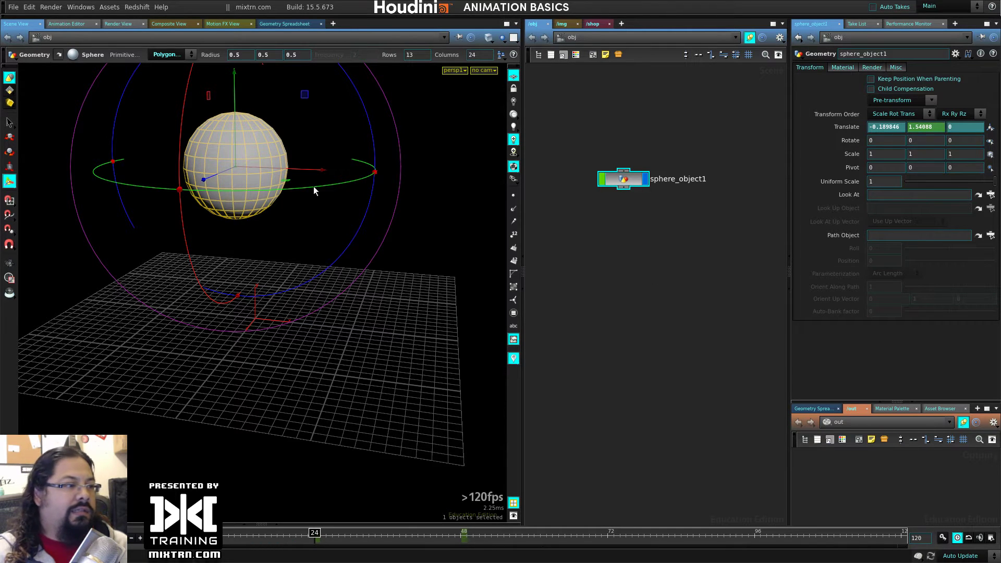
At frame 48, set Translate Y to 0 with a keyframe, and scrub the timeline back to the first frame
{"action": "left_click_drag", "start_coordinate": [283, 549], "coordinate": [465, 541]}
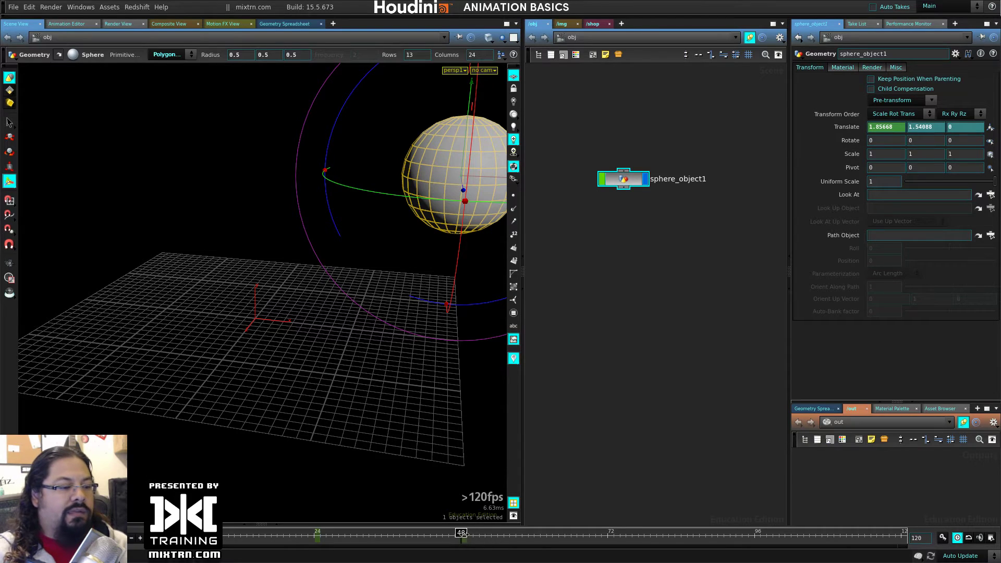
{"action": "mouse_move", "coordinate": [462, 533]}
{"action": "left_mouse_down"}
{"action": "mouse_move", "coordinate": [261, 532]}
{"action": "mouse_move", "coordinate": [461, 532]}
{"action": "left_mouse_up"}
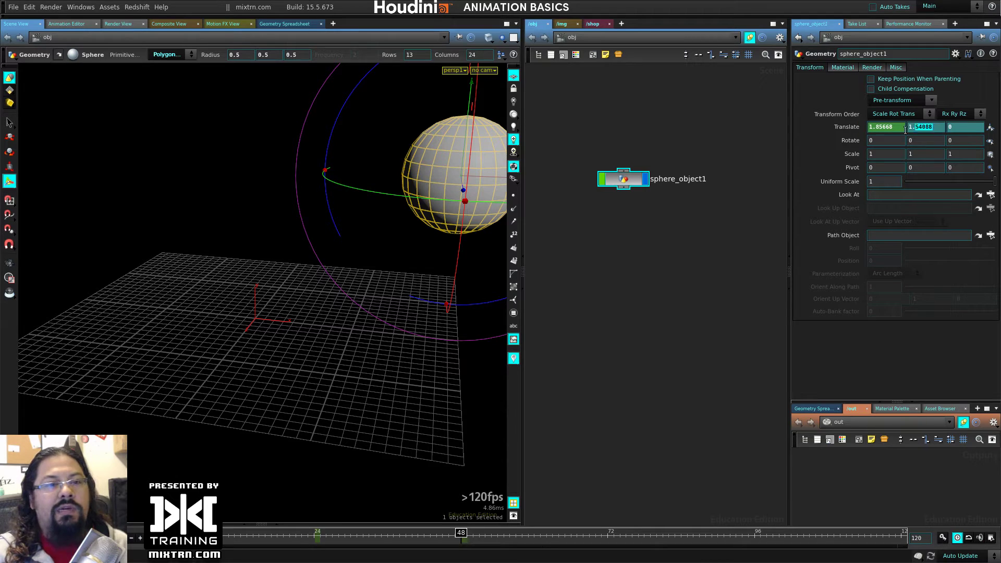
{"action": "key", "text": "Return"}
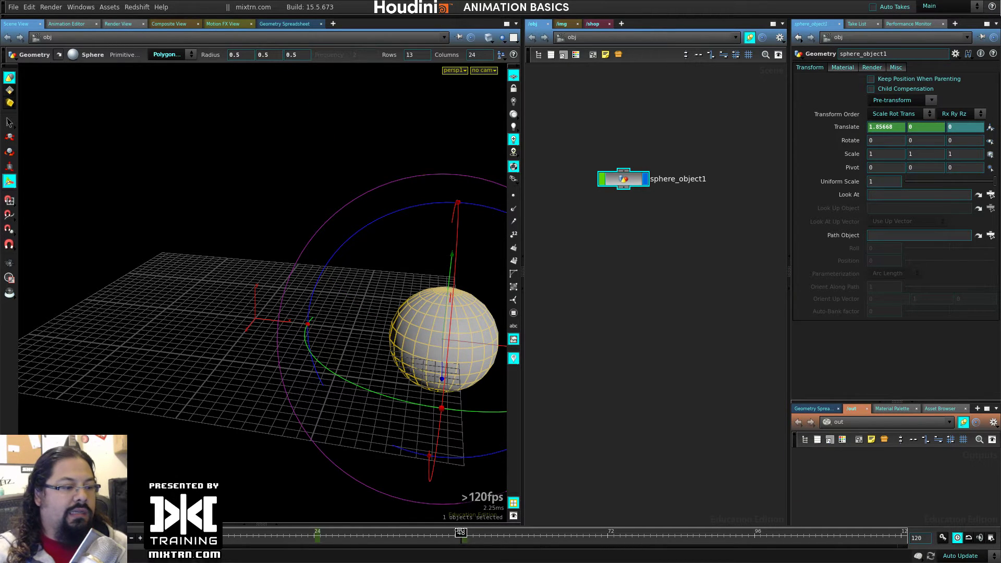
{"action": "mouse_move", "coordinate": [461, 532]}
{"action": "left_mouse_down"}
{"action": "mouse_move", "coordinate": [198, 532]}
{"action": "mouse_move", "coordinate": [442, 533]}
{"action": "mouse_move", "coordinate": [292, 521]}
{"action": "mouse_move", "coordinate": [433, 521]}
{"action": "mouse_move", "coordinate": [177, 516]}
{"action": "left_mouse_up"}
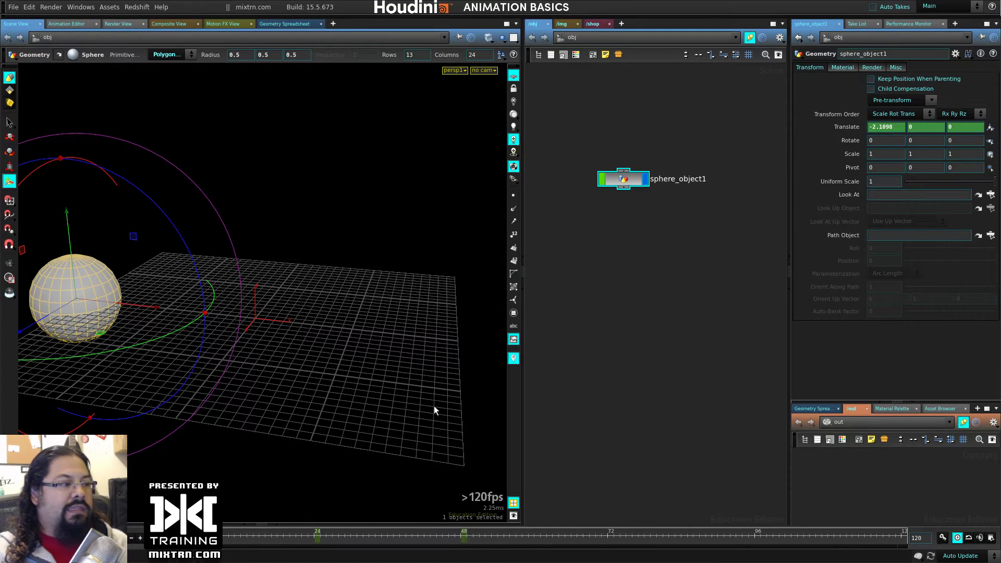
{"action": "left_click_drag", "start_coordinate": [446, 543], "coordinate": [177, 522]}
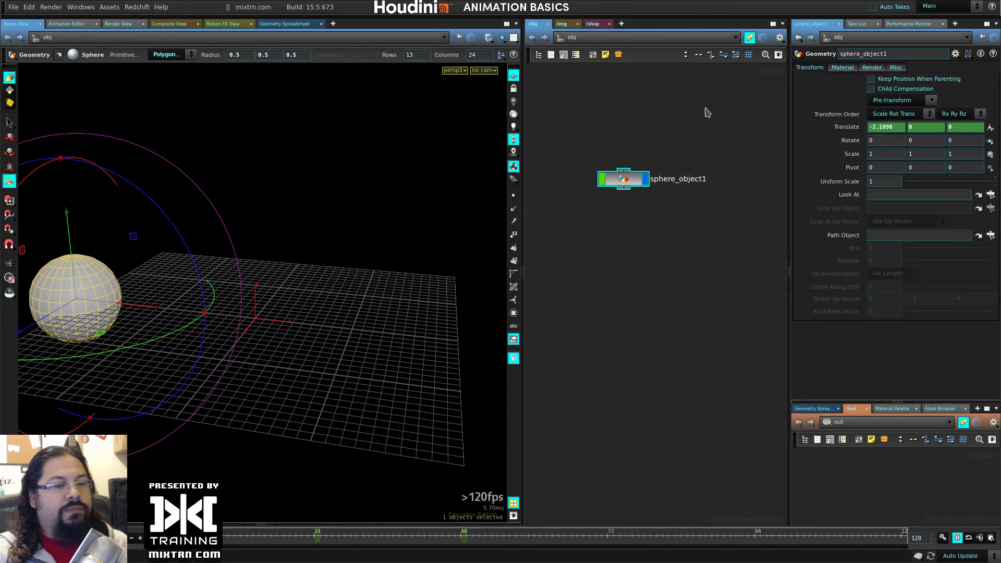
Try removing the sphere's Translate keyframes at the first frame, scrub through the timeline, and undo the removal
{"action": "right_click", "coordinate": [840, 132]}
{"action": "mouse_move", "coordinate": [865, 149]}
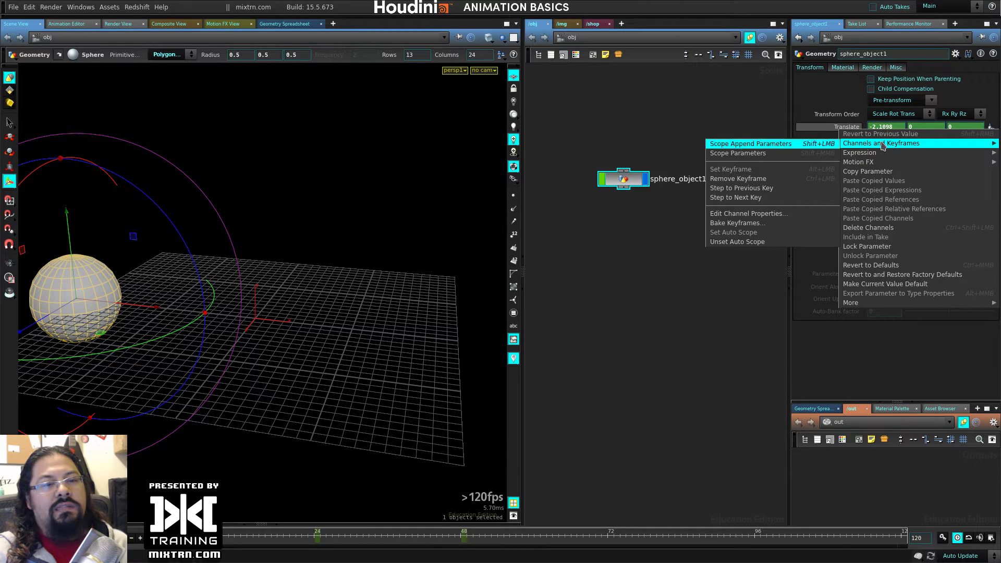
{"action": "left_click", "coordinate": [768, 182]}
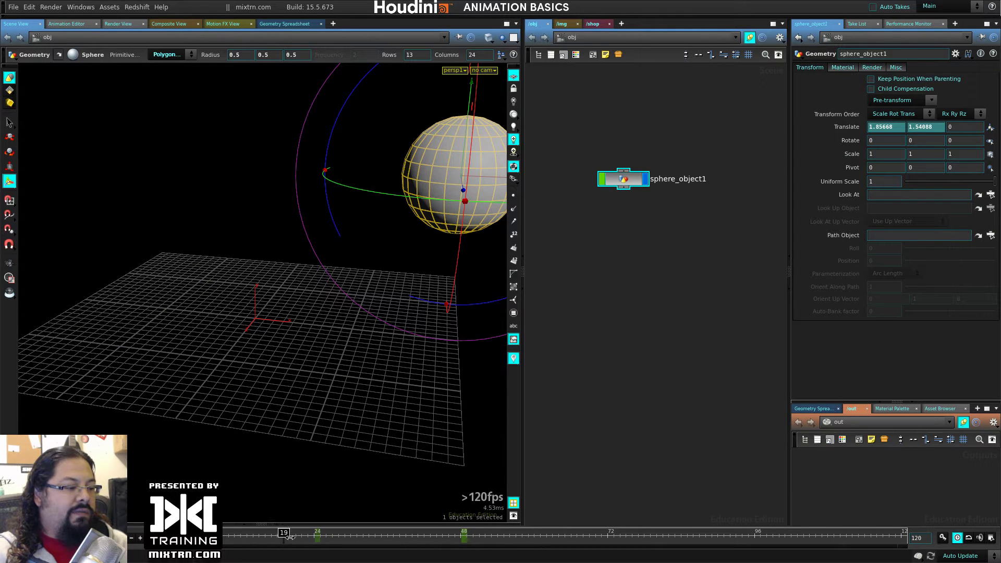
{"action": "mouse_move", "coordinate": [436, 541]}
{"action": "left_mouse_down"}
{"action": "mouse_move", "coordinate": [450, 542]}
{"action": "mouse_move", "coordinate": [238, 537]}
{"action": "left_mouse_up"}
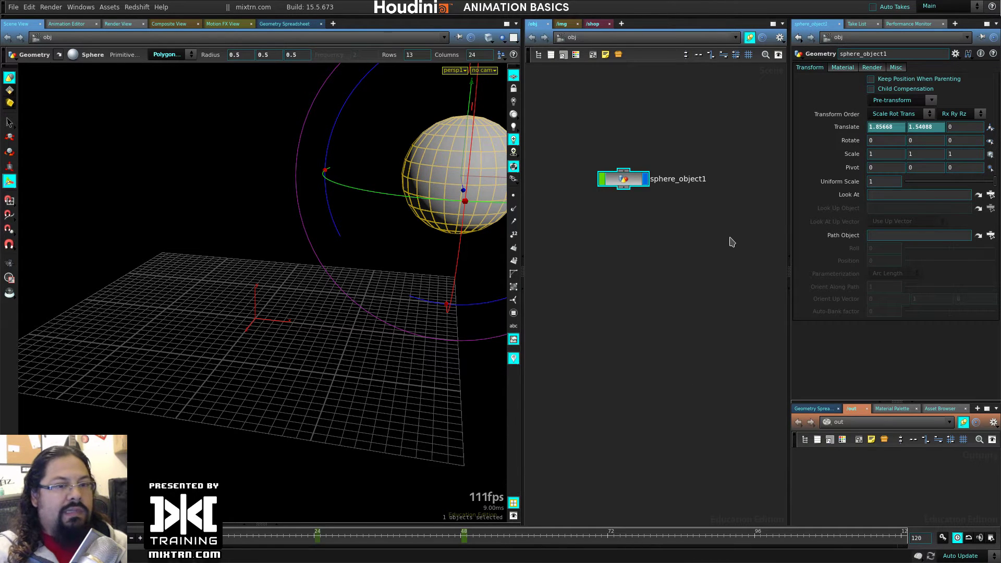
{"action": "key", "text": "Left"}
{"action": "key", "text": "Right"}
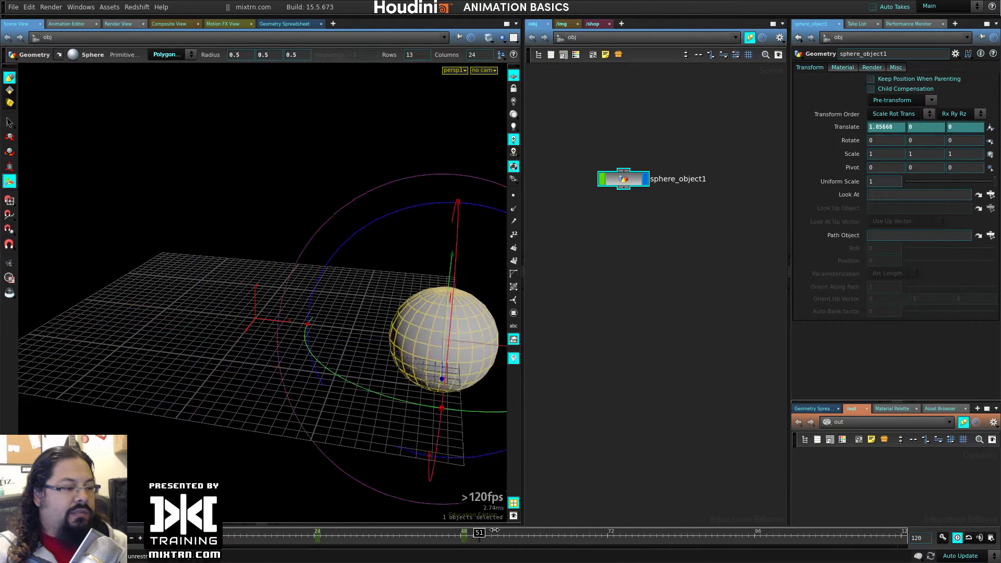
{"action": "key", "text": "Left"}
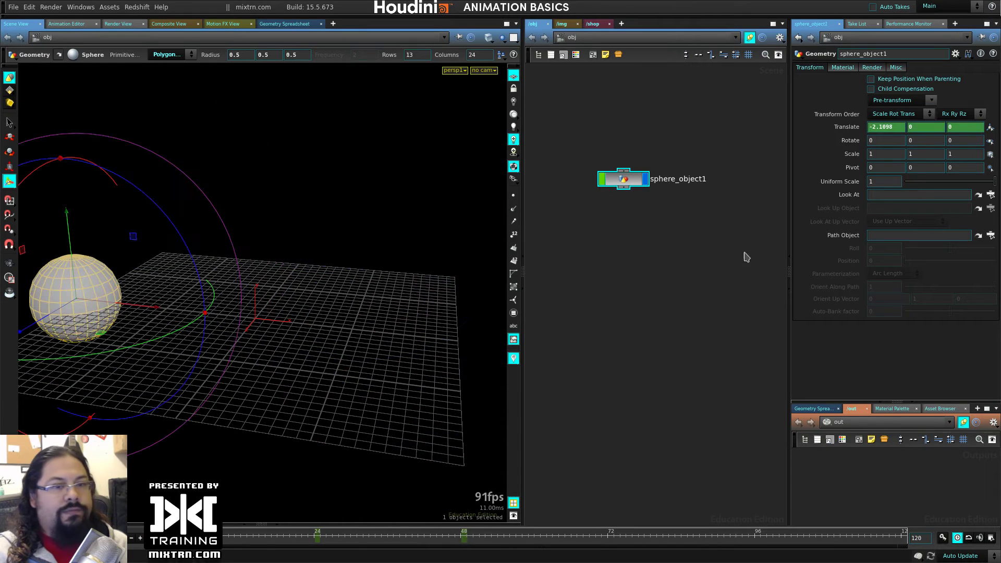
Delete all animation channels from the sphere's Translate parameter
{"action": "right_click", "coordinate": [846, 128]}
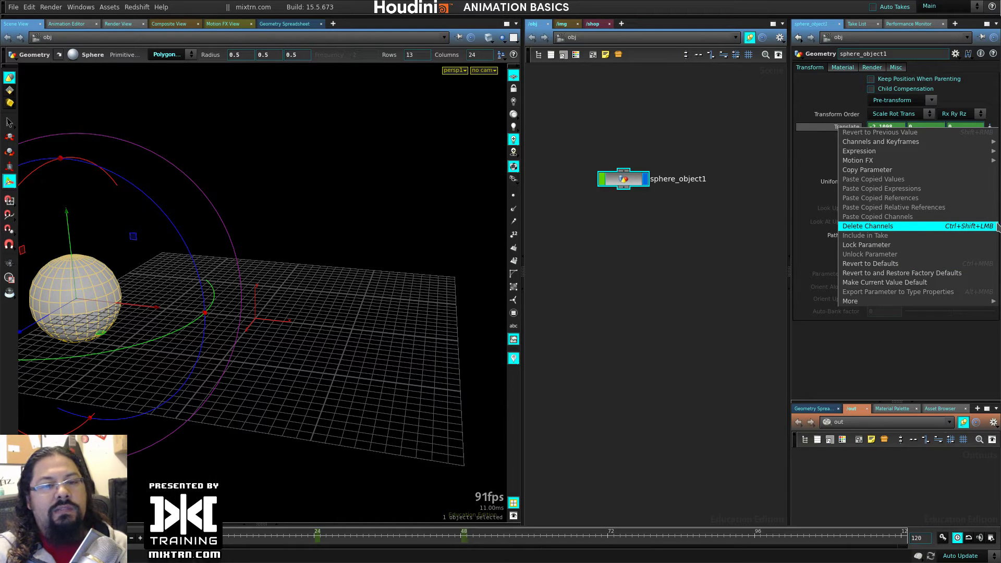
{"action": "left_click", "coordinate": [927, 226]}
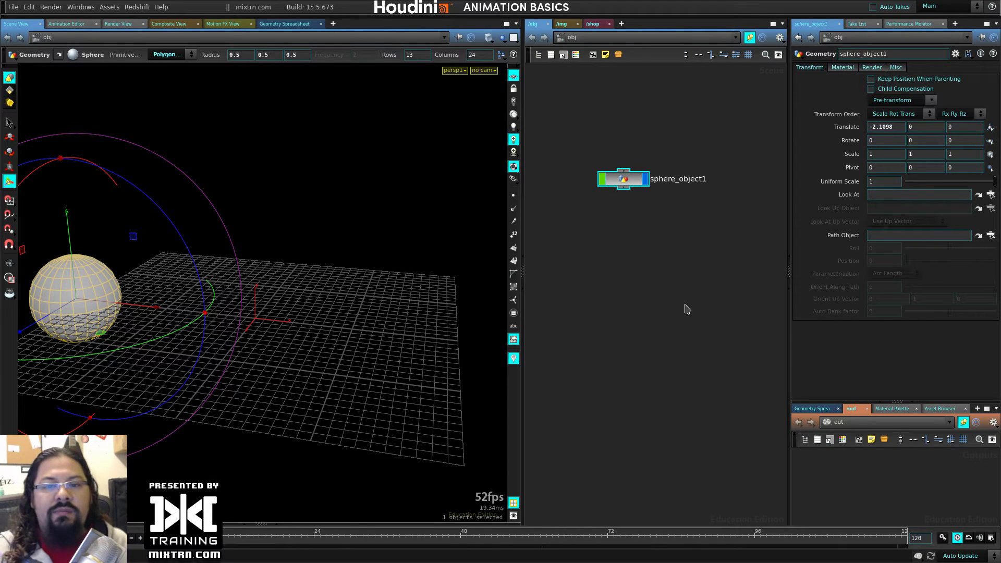
Turn on automatic keyframing and move the sphere to about -0.36 in X and -1.48 in Z
{"action": "left_click", "coordinate": [943, 539]}
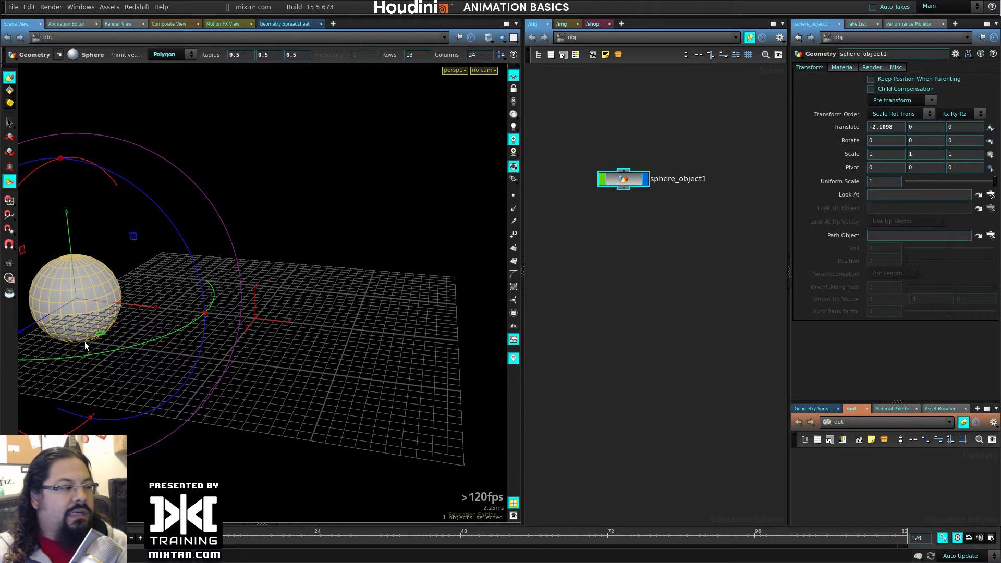
{"action": "left_click_drag", "start_coordinate": [146, 304], "coordinate": [321, 310]}
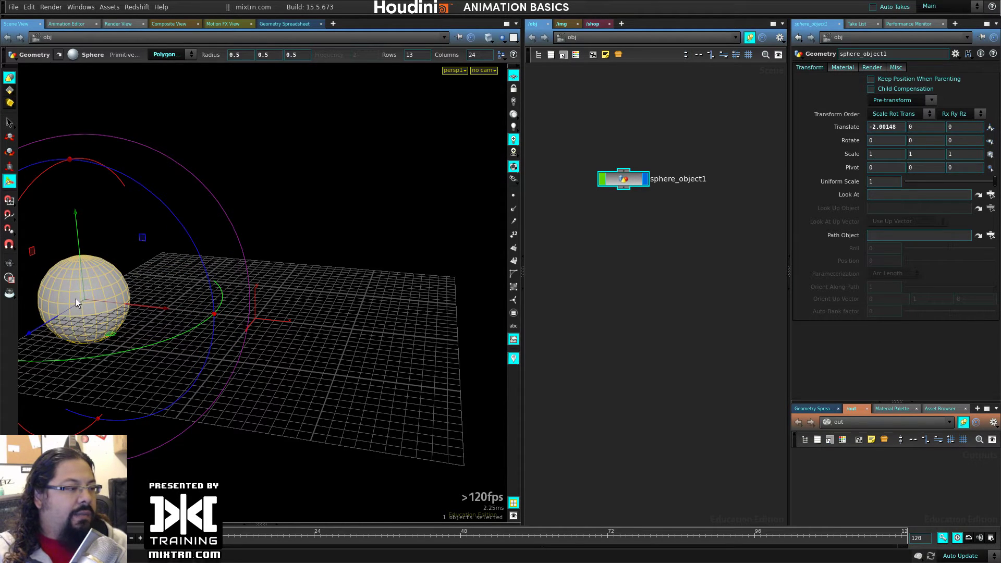
{"action": "left_click_drag", "start_coordinate": [113, 346], "coordinate": [292, 297]}
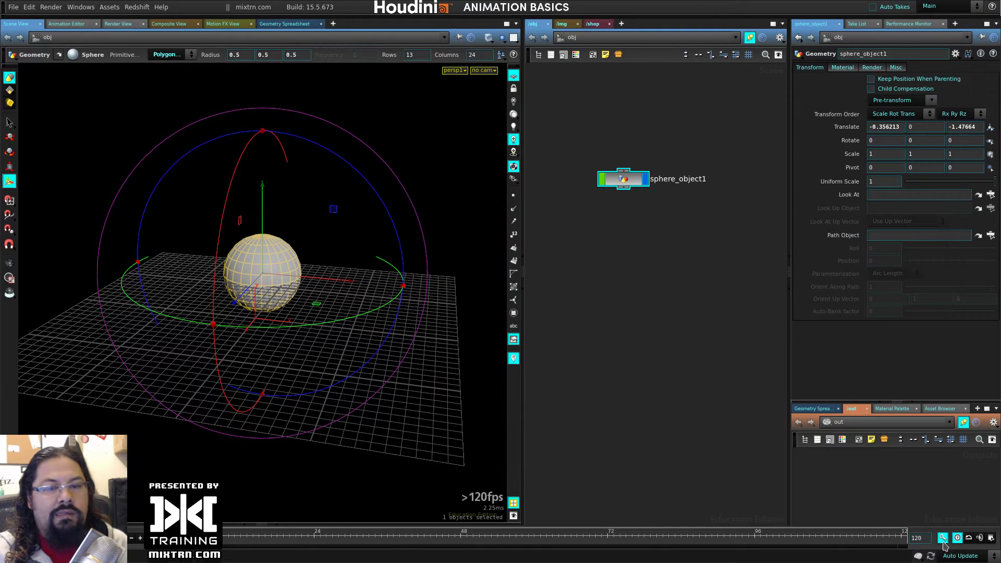
From reset Translate values, move the sphere to about -2.18 in X and keyframe all Translate channels at the first frame
{"action": "left_click_drag", "start_coordinate": [314, 304], "coordinate": [396, 376]}
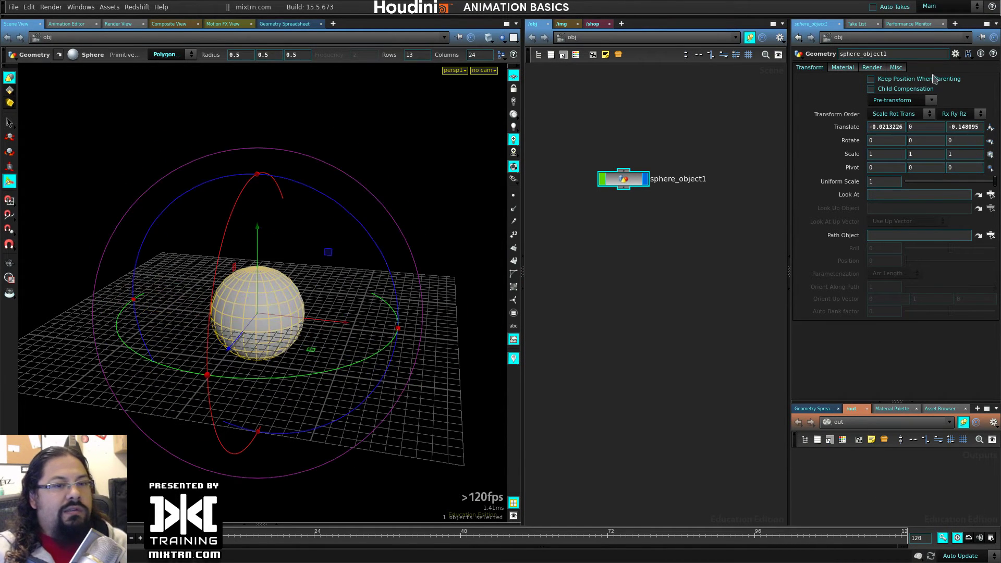
{"action": "middle_click", "coordinate": [843, 128], "text": "ctrl"}
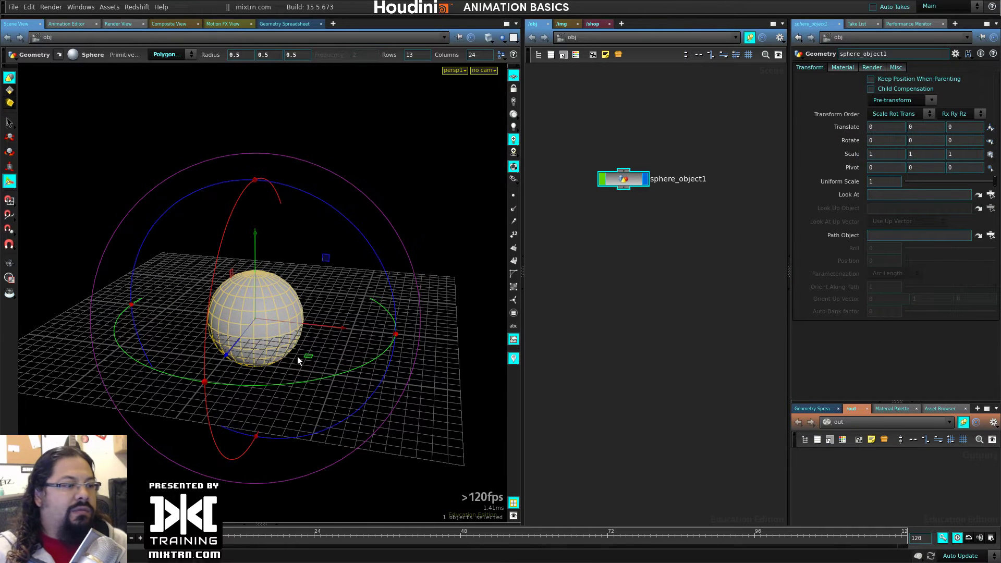
{"action": "left_click_drag", "start_coordinate": [351, 329], "coordinate": [157, 307]}
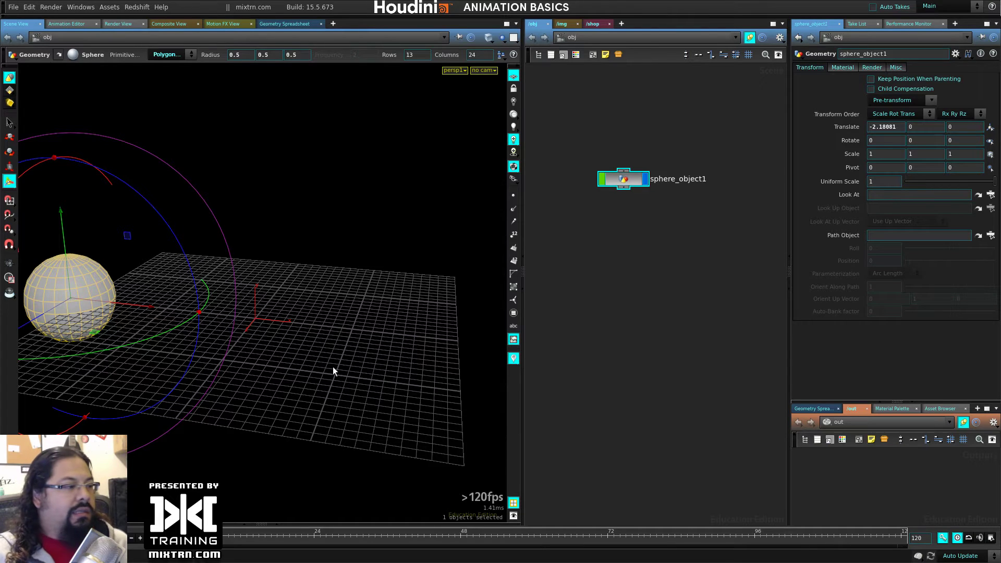
{"action": "key", "text": "k"}
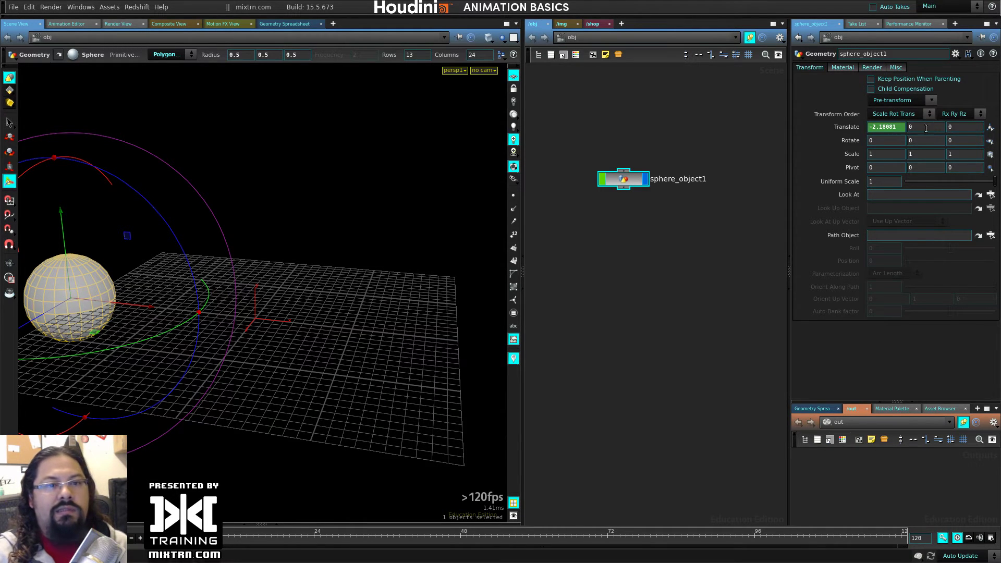
{"action": "left_click", "coordinate": [844, 129], "text": "alt"}
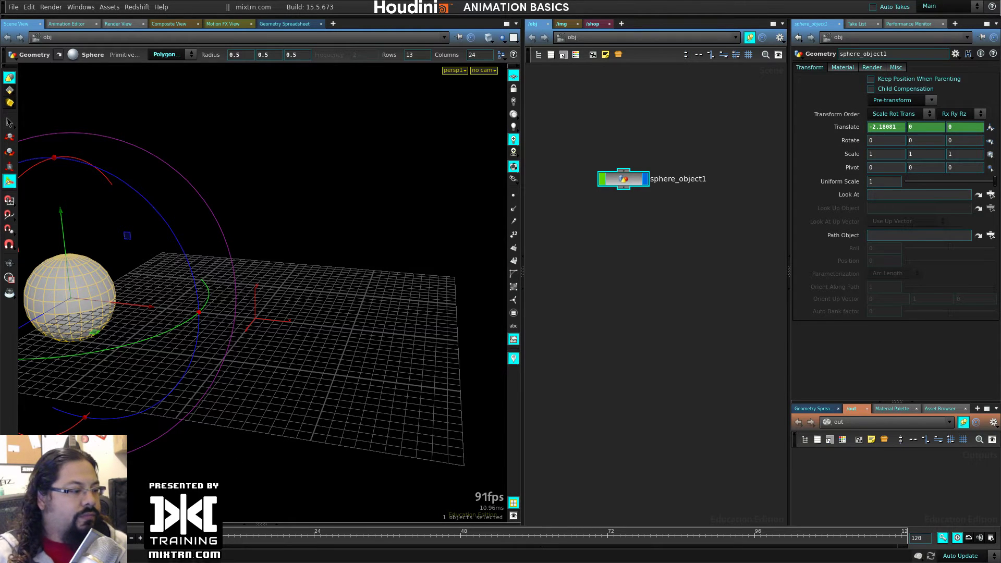
At frame 48, move the sphere along X to about 2.07 with automatic keyframing
{"action": "left_click_drag", "start_coordinate": [476, 533], "coordinate": [461, 532]}
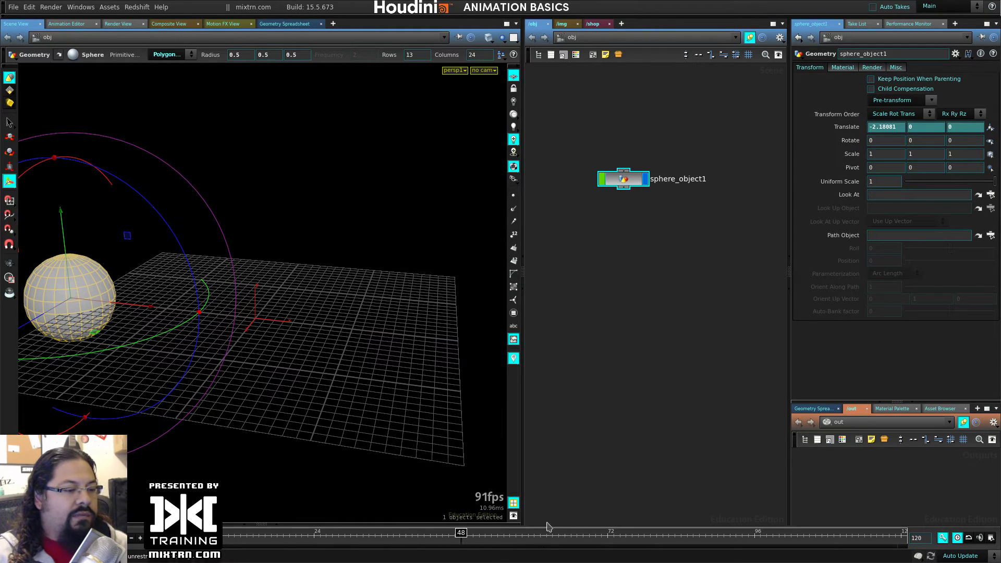
{"action": "left_click_drag", "start_coordinate": [135, 305], "coordinate": [565, 319]}
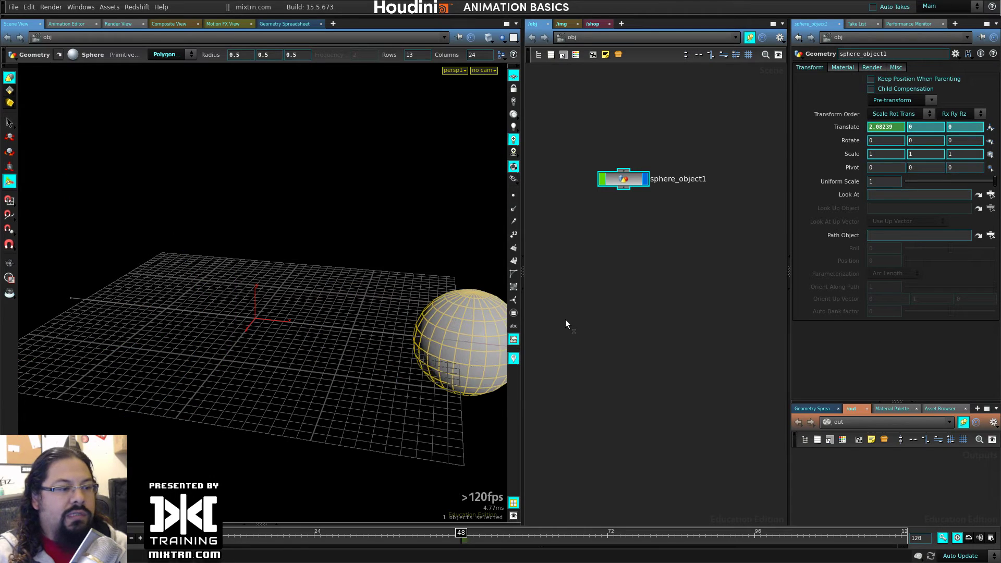
{"action": "key", "text": "r"}
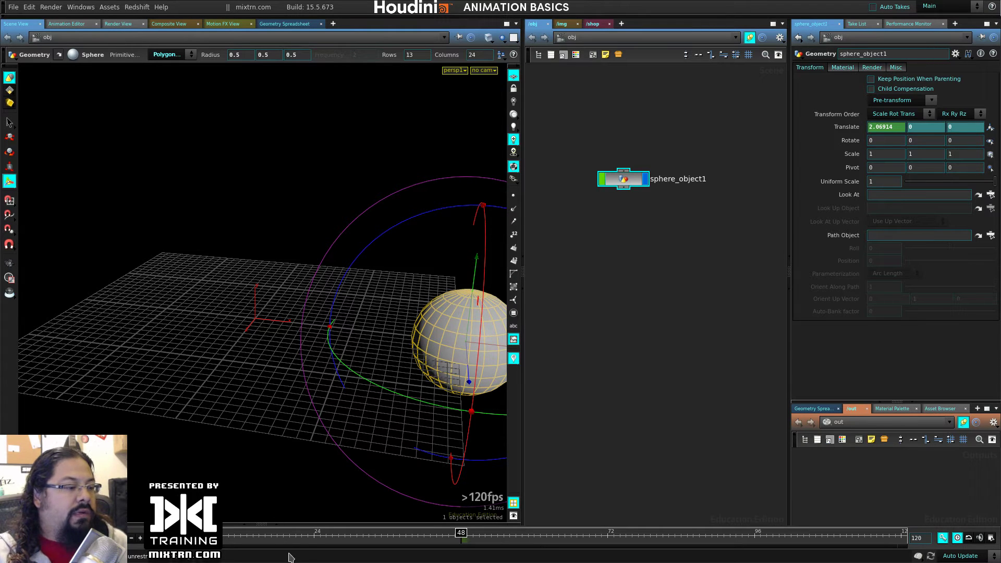
At frame 24, move the sphere to about -0.32, 1.48, -1.94, and at frame 48 set Translate Y to 0
{"action": "left_click", "coordinate": [312, 534]}
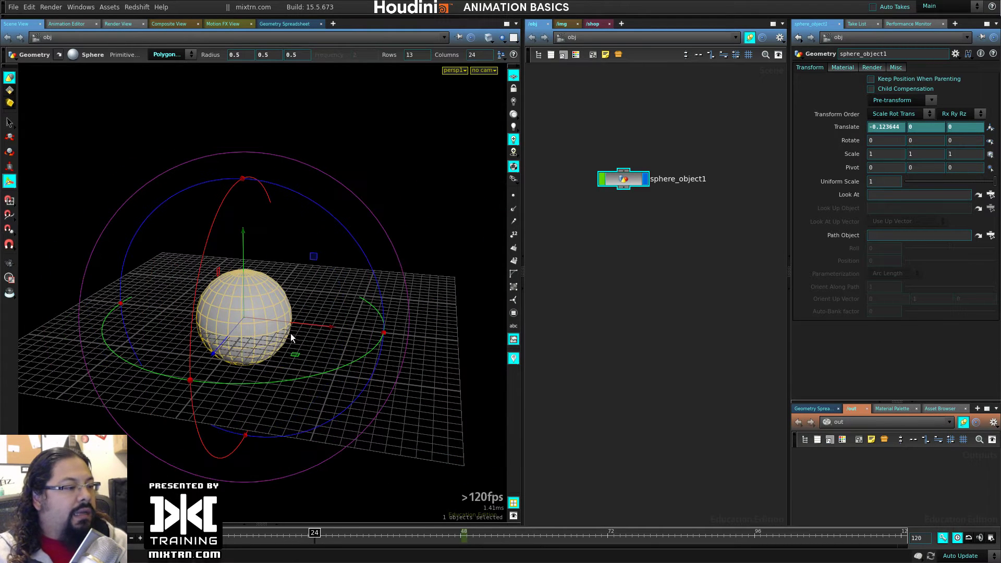
{"action": "left_click_drag", "start_coordinate": [290, 333], "coordinate": [267, 76]}
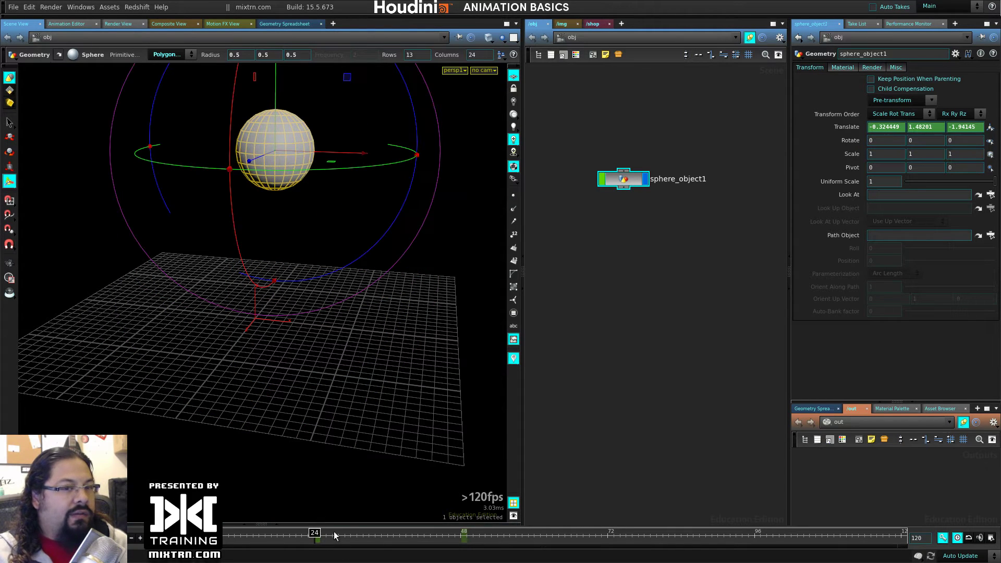
{"action": "left_click_drag", "start_coordinate": [314, 534], "coordinate": [461, 535]}
{"action": "left_click", "coordinate": [939, 129]}
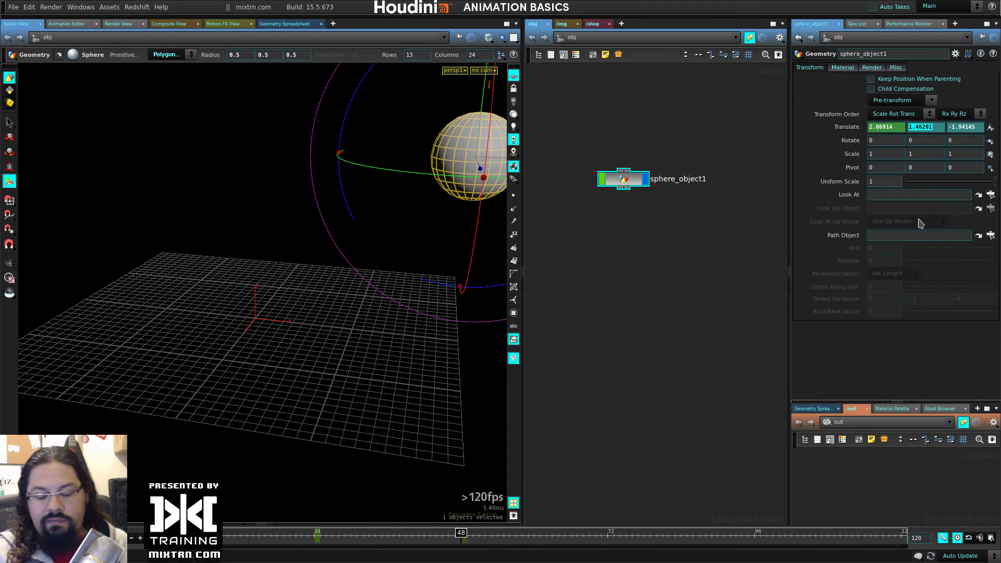
{"action": "type", "text": "0"}
{"action": "key", "text": "Return"}
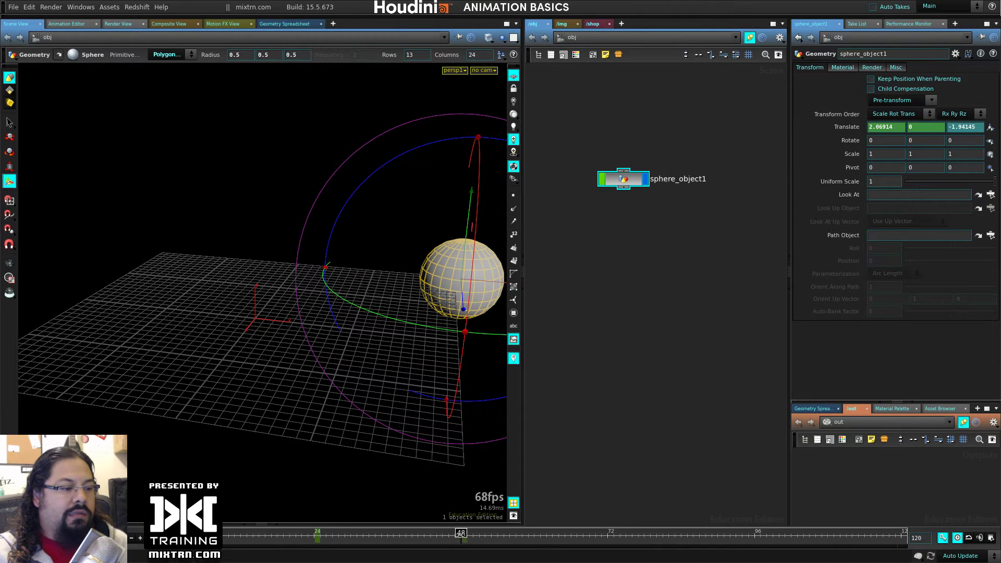
Play and scrub through the sphere's animation between the first frame and frame 48 to check its motion
{"action": "key", "text": "Up"}
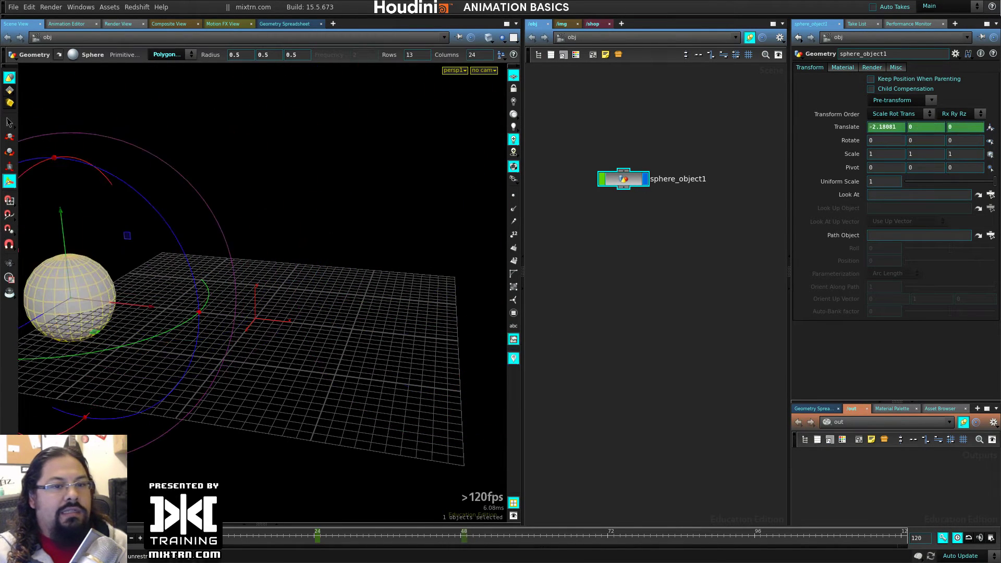
{"action": "key", "text": "Up"}
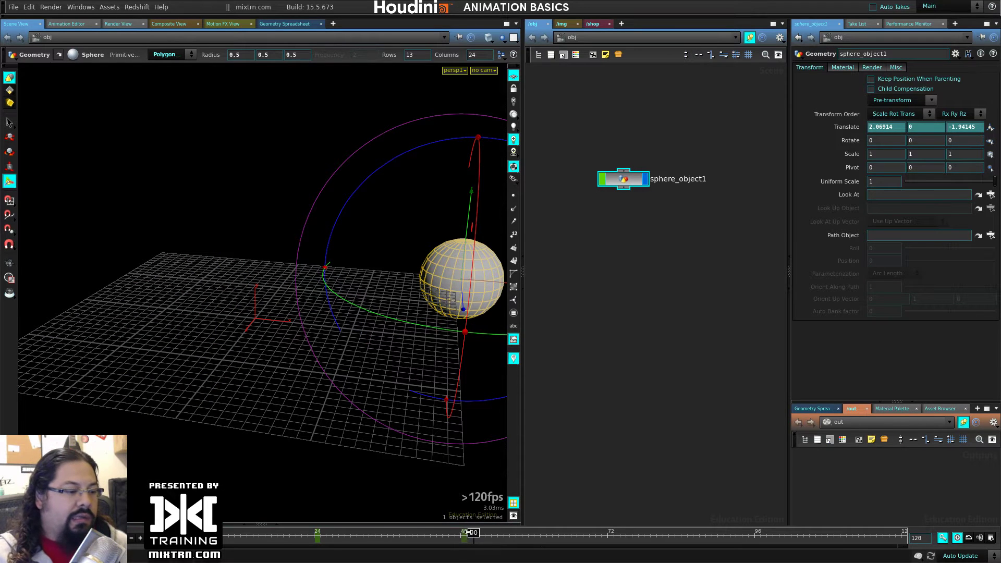
{"action": "left_click_drag", "start_coordinate": [469, 532], "coordinate": [354, 556]}
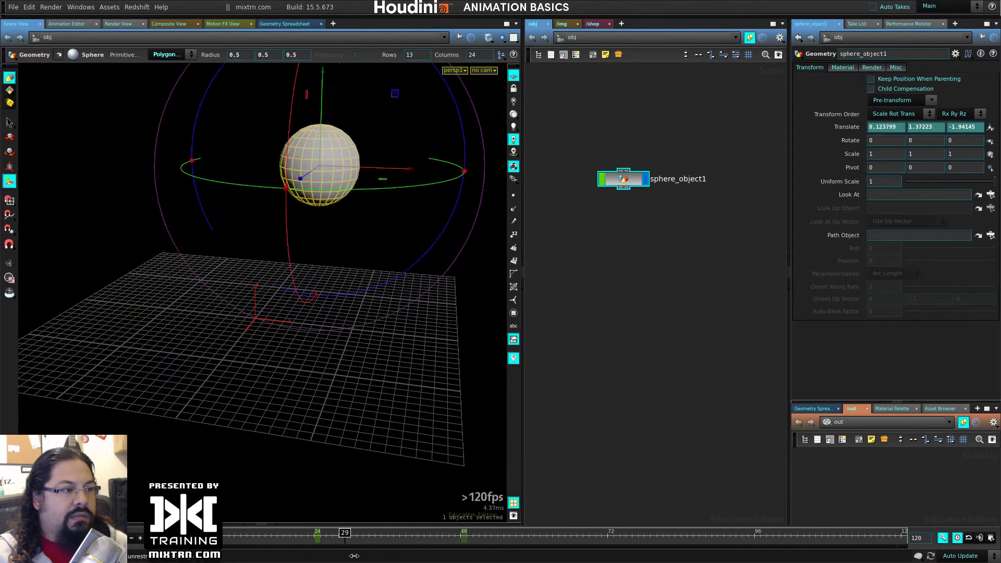
{"action": "key", "text": "Up"}
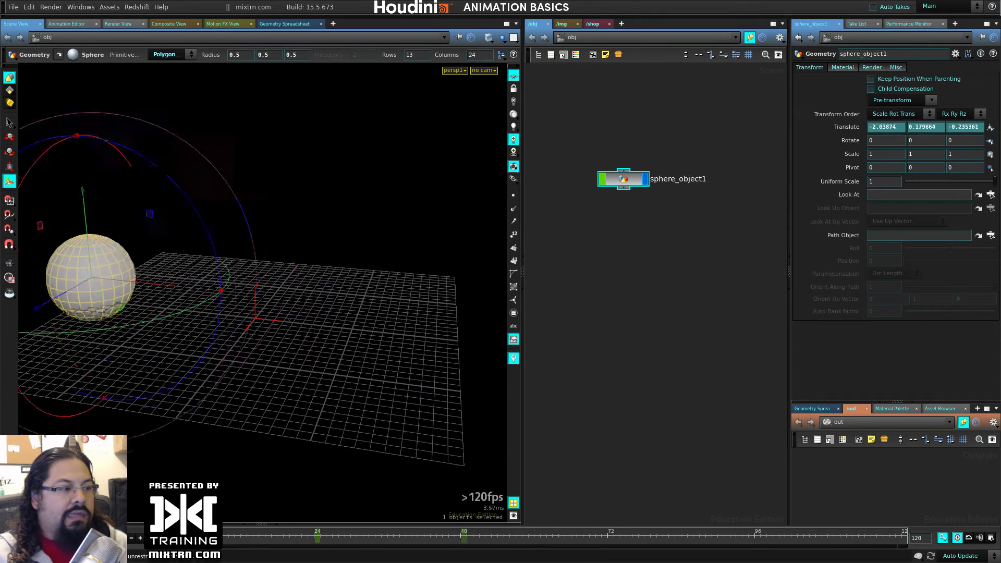
{"action": "key", "text": "Up"}
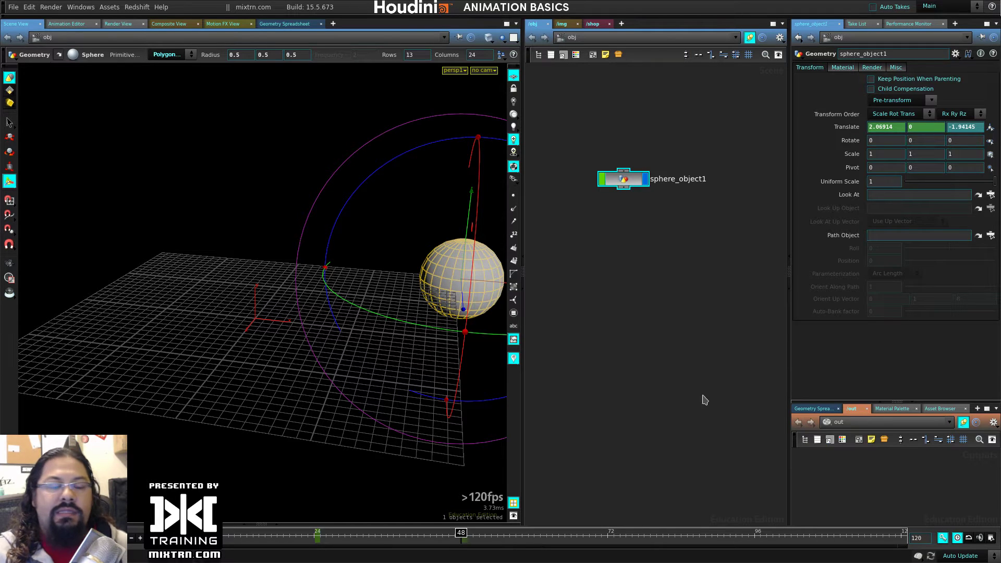
At frame 24, reposition the keyframed sphere to about 0.73 in X, 0.63 in Y and 1.56 in Z
{"action": "left_click_drag", "start_coordinate": [458, 545], "coordinate": [324, 542]}
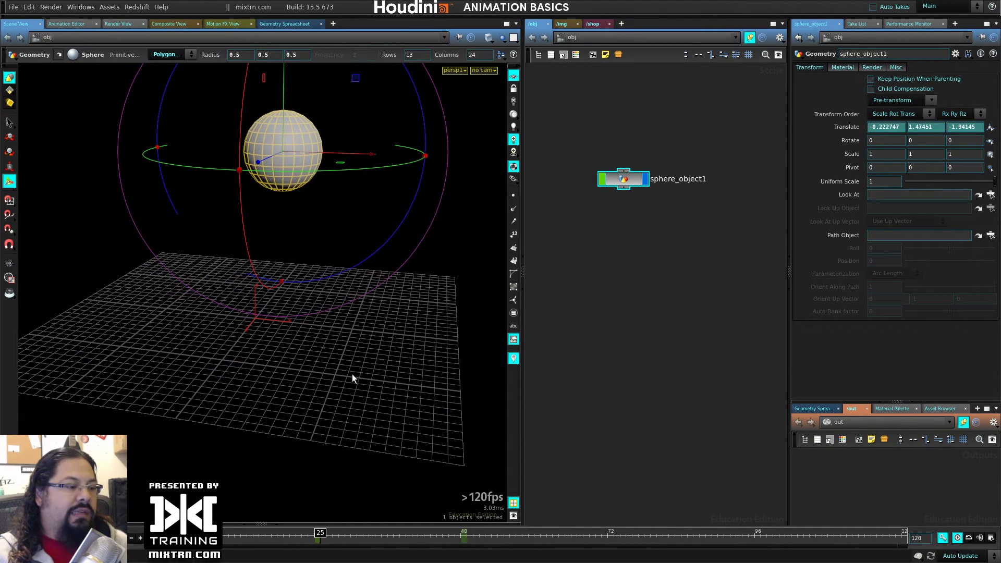
{"action": "key", "text": "Left"}
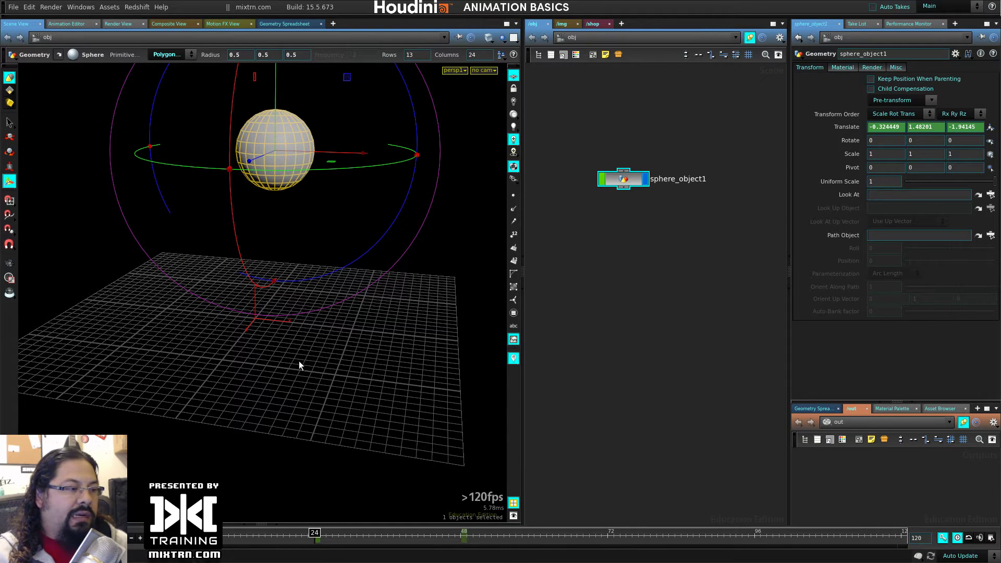
{"action": "left_click_drag", "start_coordinate": [333, 163], "coordinate": [272, 174]}
{"action": "left_click_drag", "start_coordinate": [290, 129], "coordinate": [357, 300]}
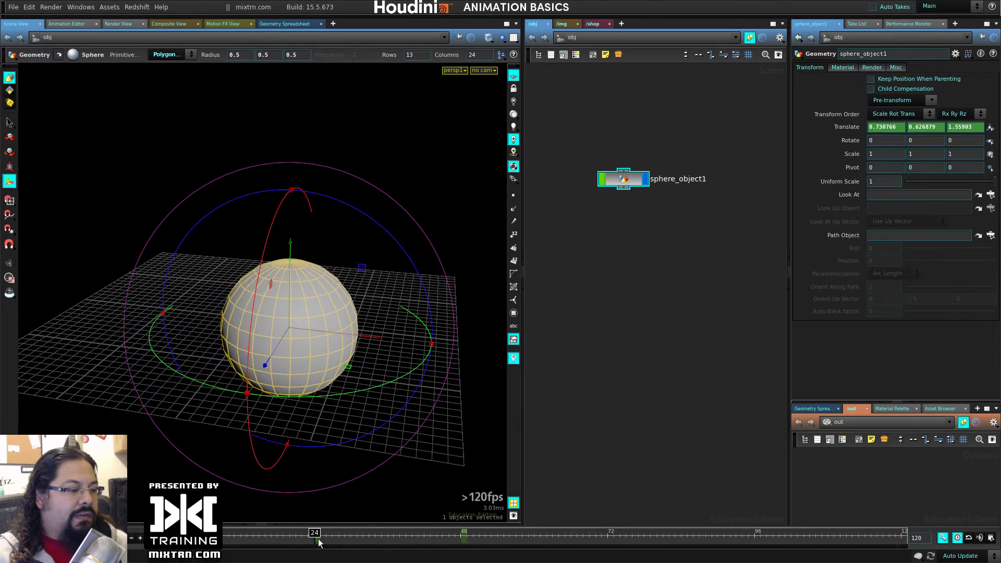
Play back the revised motion, and set the sphere's Translate Z to 0 at frame 48
{"action": "key", "text": "Up"}
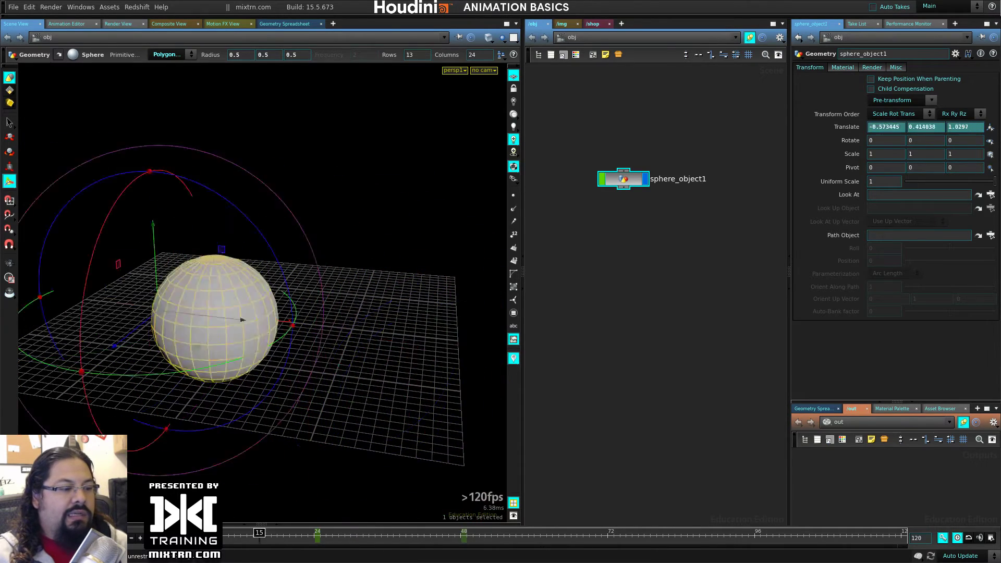
{"action": "key", "text": "Up"}
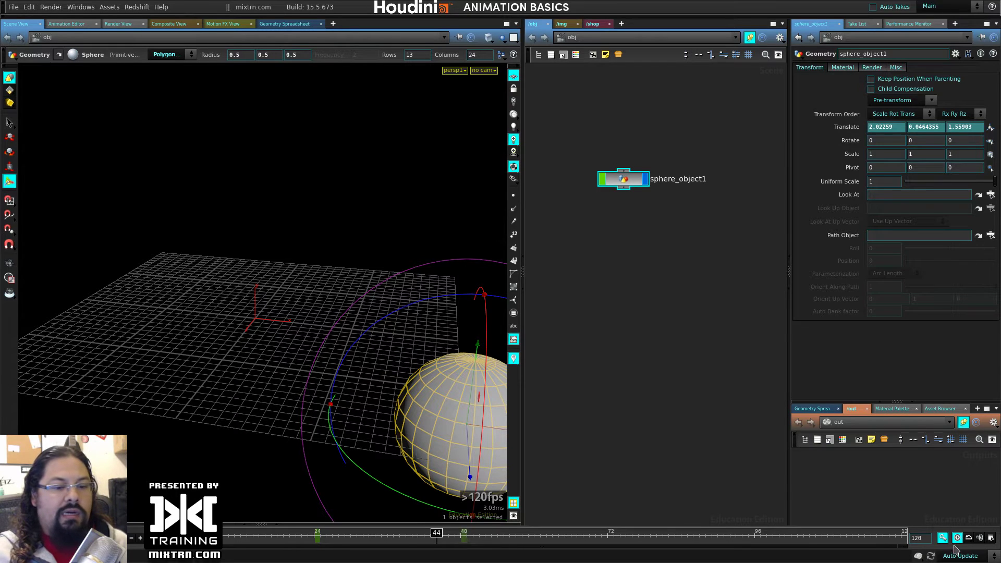
{"action": "left_click", "coordinate": [462, 537]}
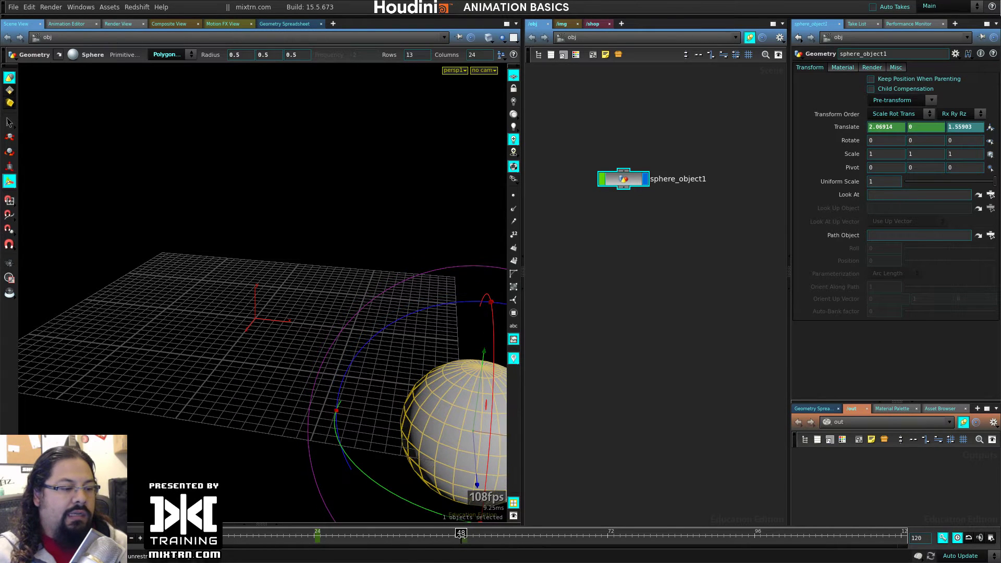
{"action": "left_click_drag", "start_coordinate": [478, 484], "coordinate": [465, 345]}
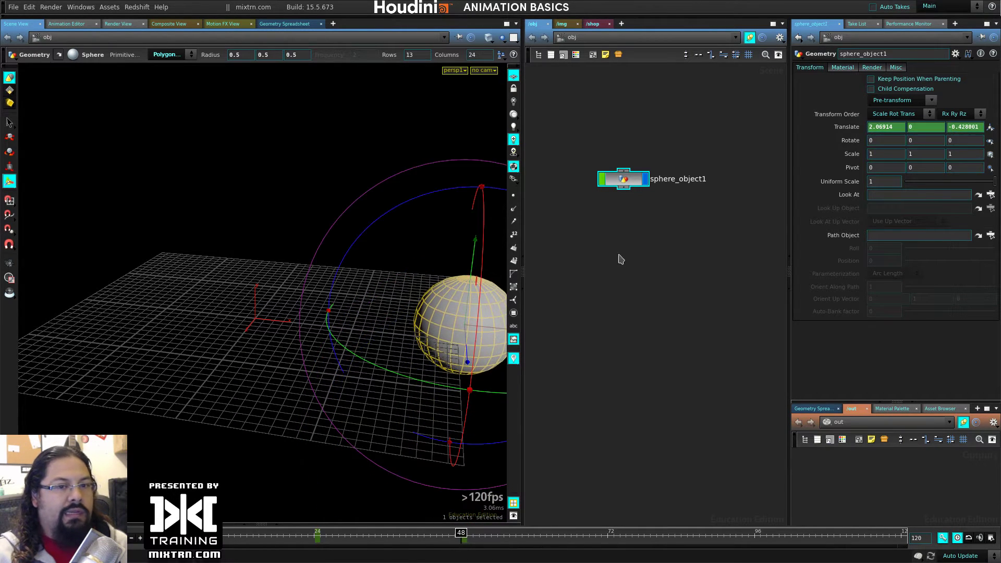
{"action": "left_click", "coordinate": [968, 128]}
{"action": "type", "text": "0"}
{"action": "key", "text": "Return"}
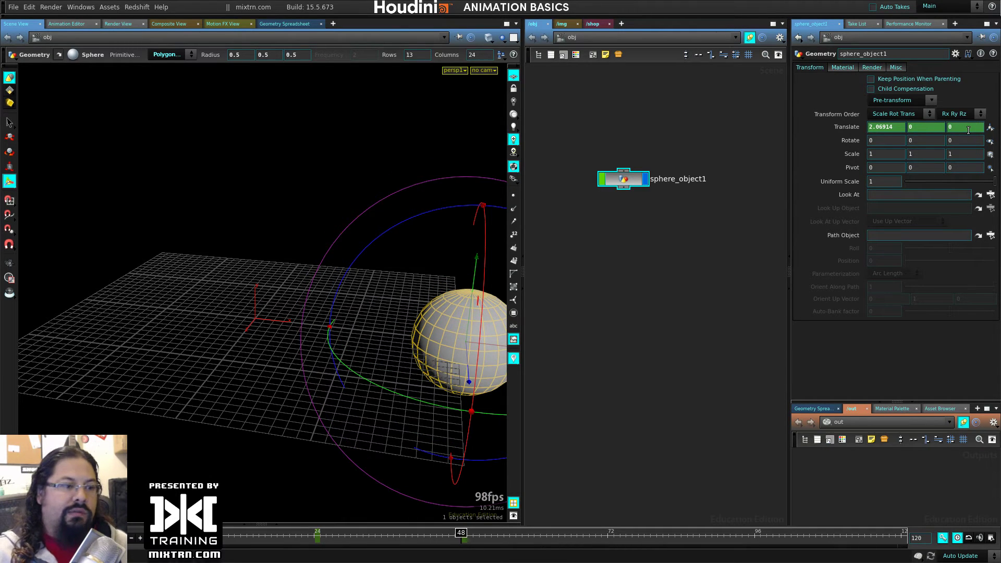
Raise the sphere along Y at frame 24, and scrub the timeline to frame 44
{"action": "left_click_drag", "start_coordinate": [468, 536], "coordinate": [315, 538]}
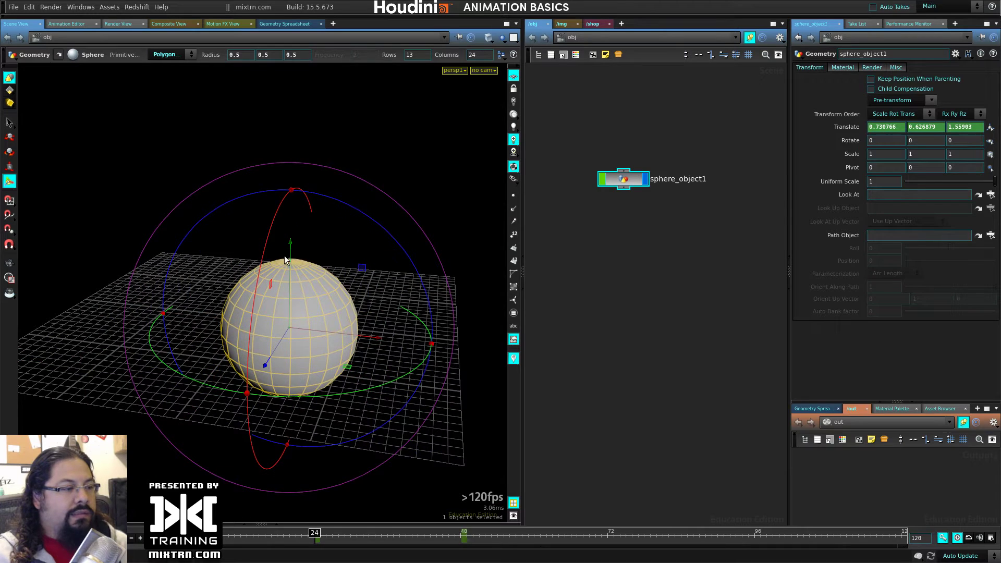
{"action": "left_click_drag", "start_coordinate": [290, 252], "coordinate": [321, 215]}
{"action": "left_click_drag", "start_coordinate": [318, 536], "coordinate": [440, 504]}
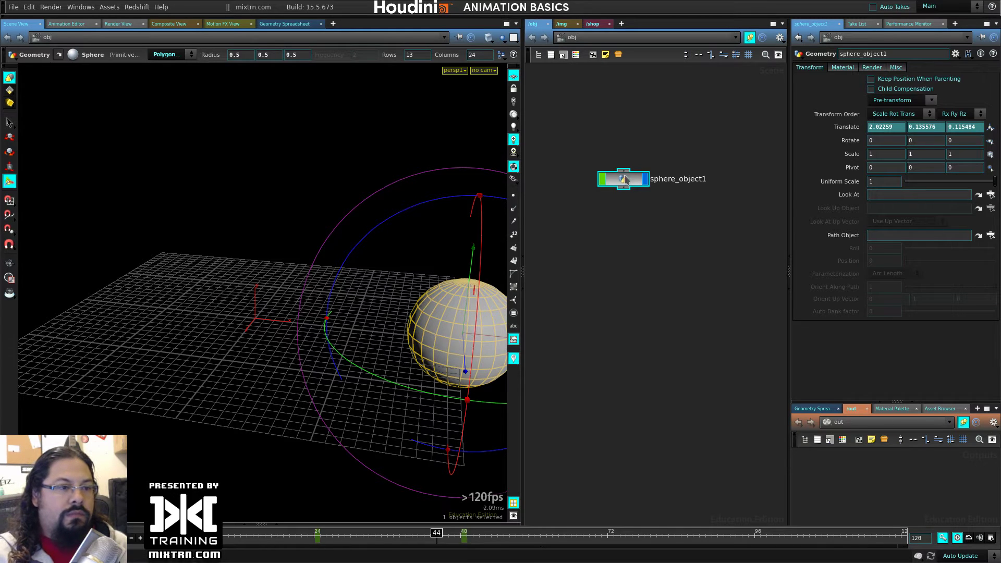
Delete the sphere object and add a Rubber Toy test geometry at the origin
{"action": "left_click_drag", "start_coordinate": [625, 179], "coordinate": [618, 137]}
{"action": "key", "text": "Delete"}
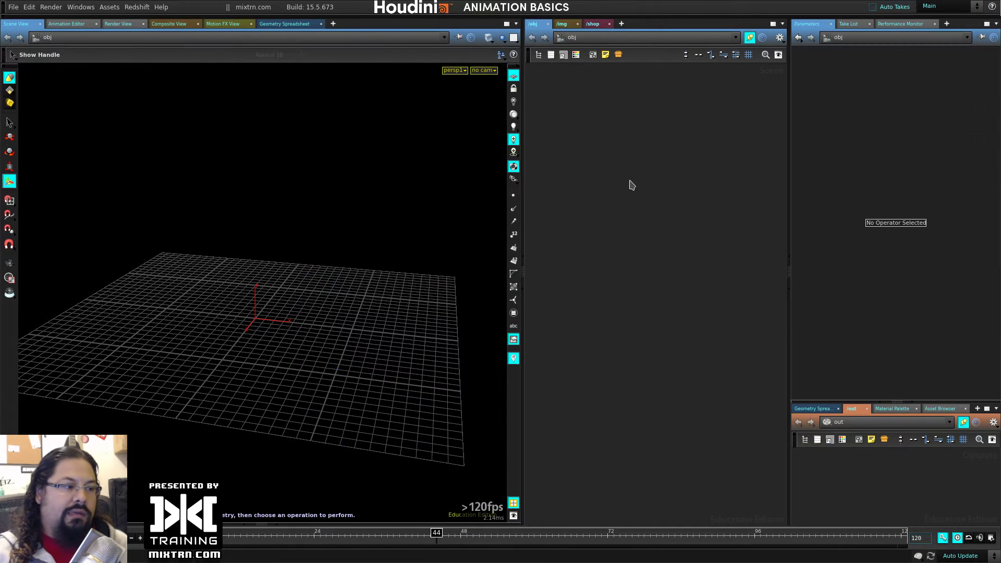
{"action": "key", "text": "Tab"}
{"action": "type", "text": "bo"}
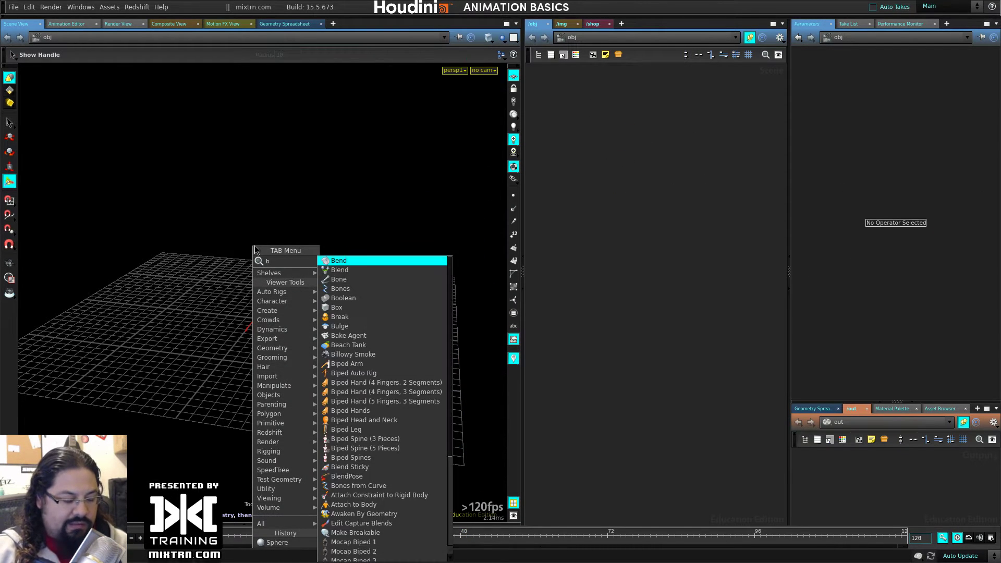
{"action": "key", "text": "BackSpace"}
{"action": "key", "text": "BackSpace"}
{"action": "type", "text": "rubber"}
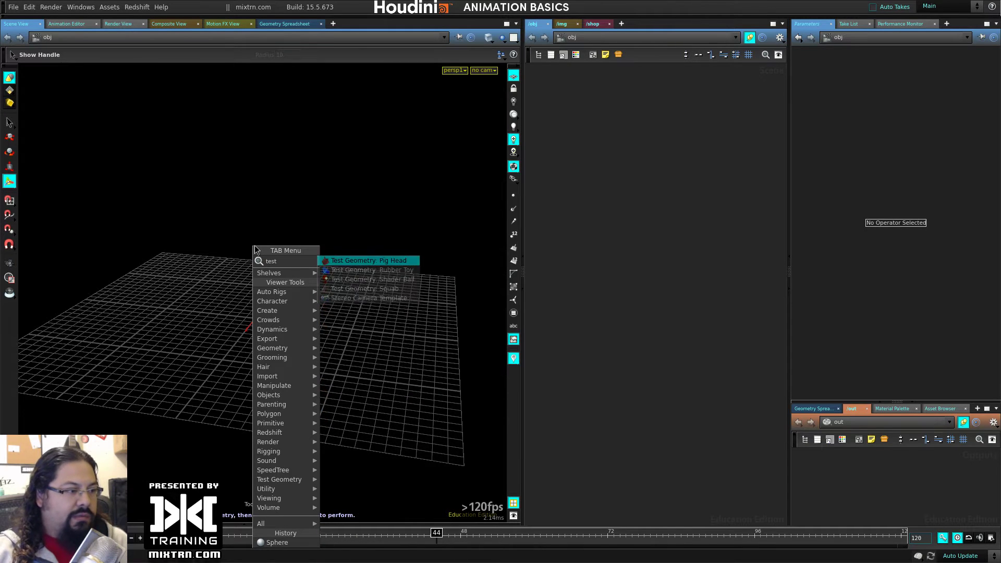
{"action": "key", "text": "Return"}
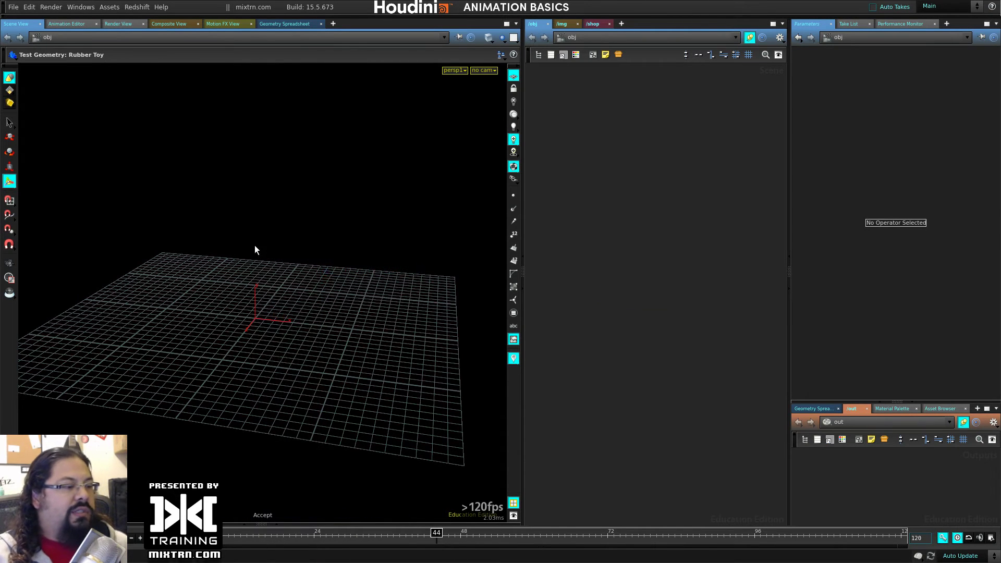
{"action": "key", "text": "Return"}
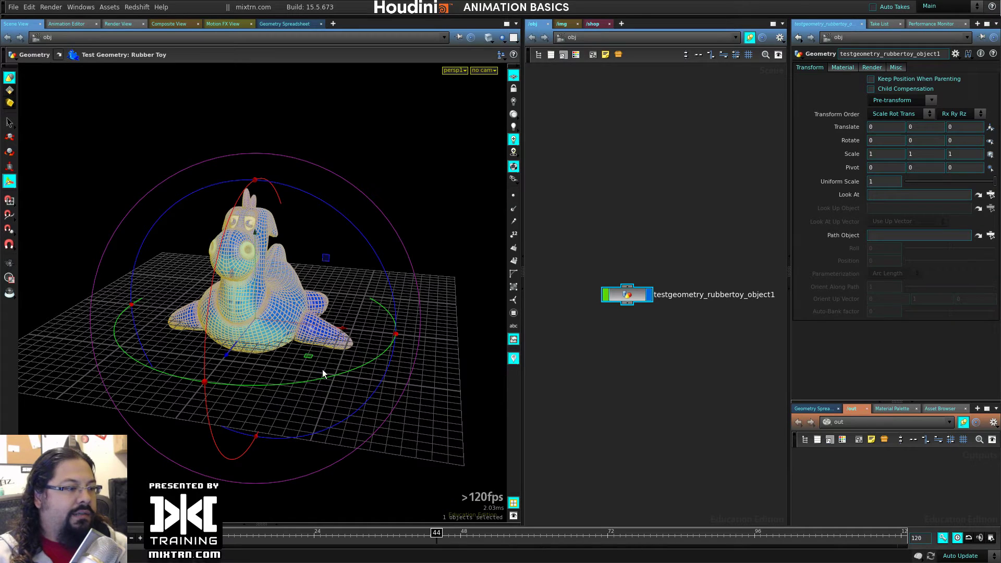
Rotate the rubber toy to about 48.7 degrees in Y, and rename its node roberto, placing it higher in the network
{"action": "left_click_drag", "start_coordinate": [322, 369], "coordinate": [438, 354]}
{"action": "double_click", "coordinate": [666, 293]}
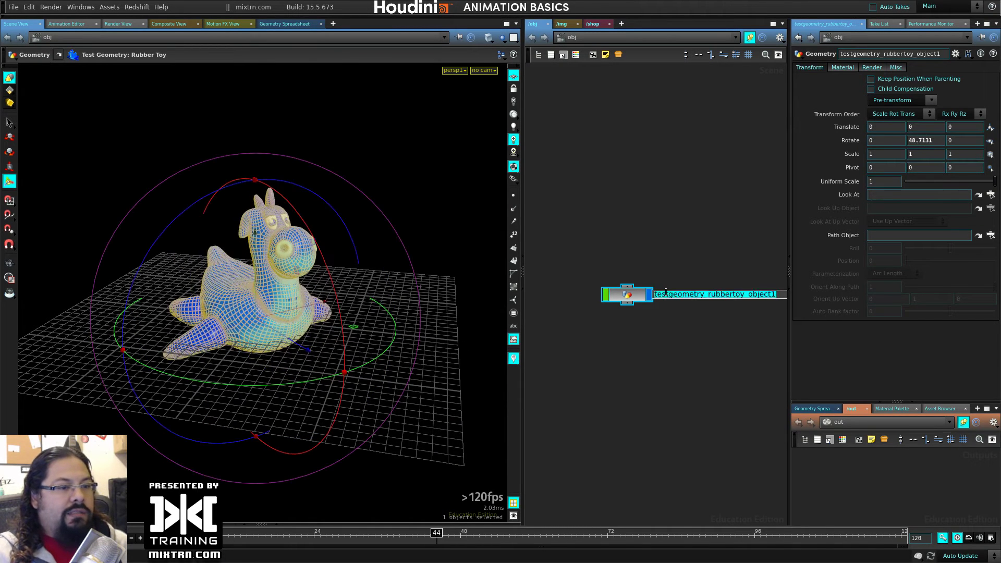
{"action": "type", "text": "roberto"}
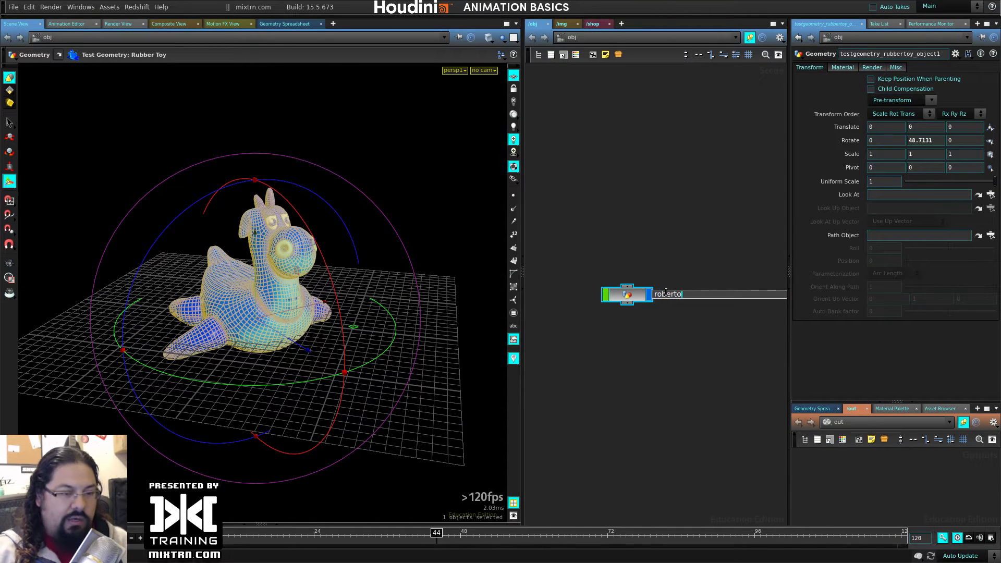
{"action": "key", "text": "Return"}
{"action": "left_click_drag", "start_coordinate": [651, 298], "coordinate": [637, 229]}
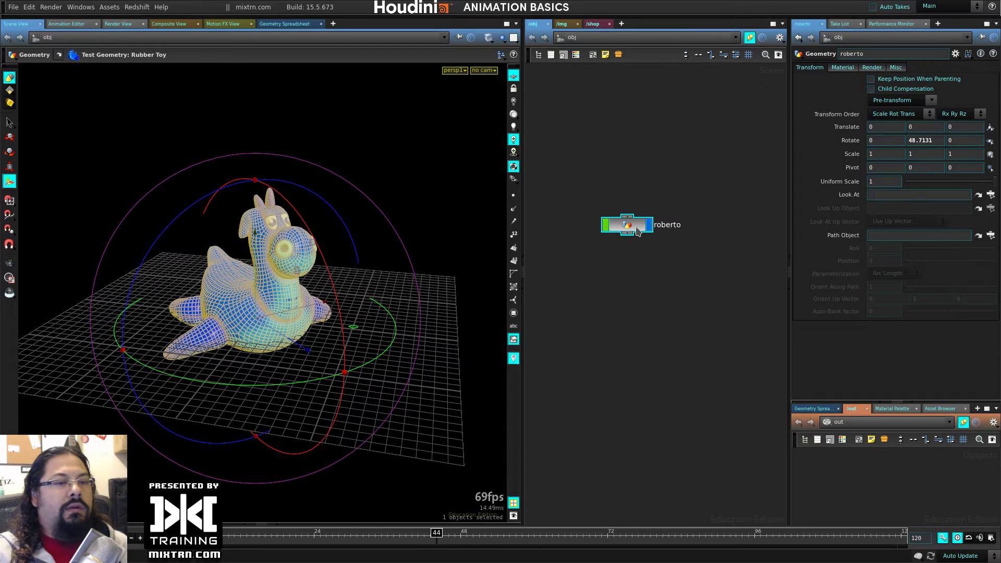
Undo a trial turn of the rubber toy, and reset its Y rotation to the default 0
{"action": "double_click", "coordinate": [933, 141]}
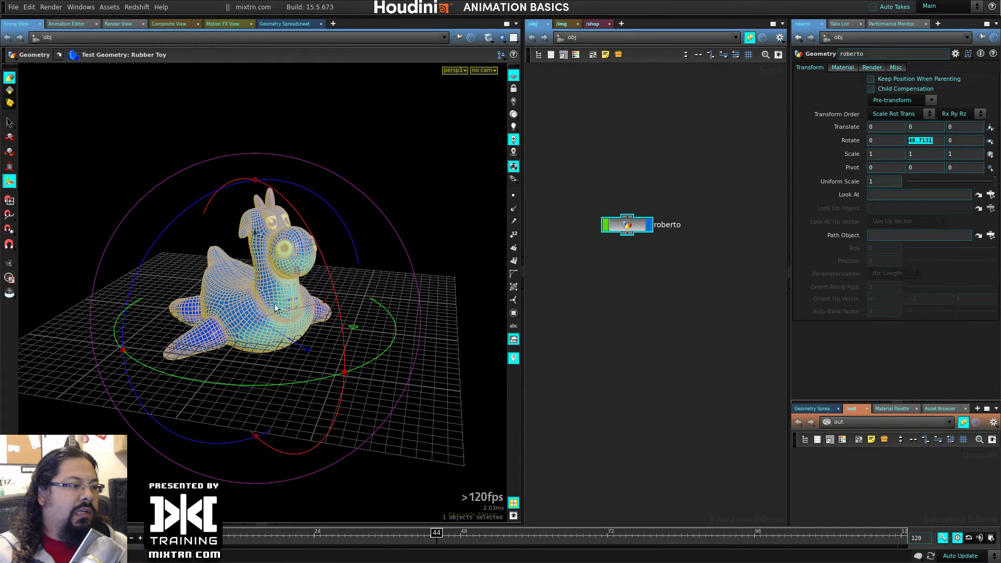
{"action": "left_click_drag", "start_coordinate": [396, 369], "coordinate": [451, 355]}
{"action": "key", "text": "ctrl+z"}
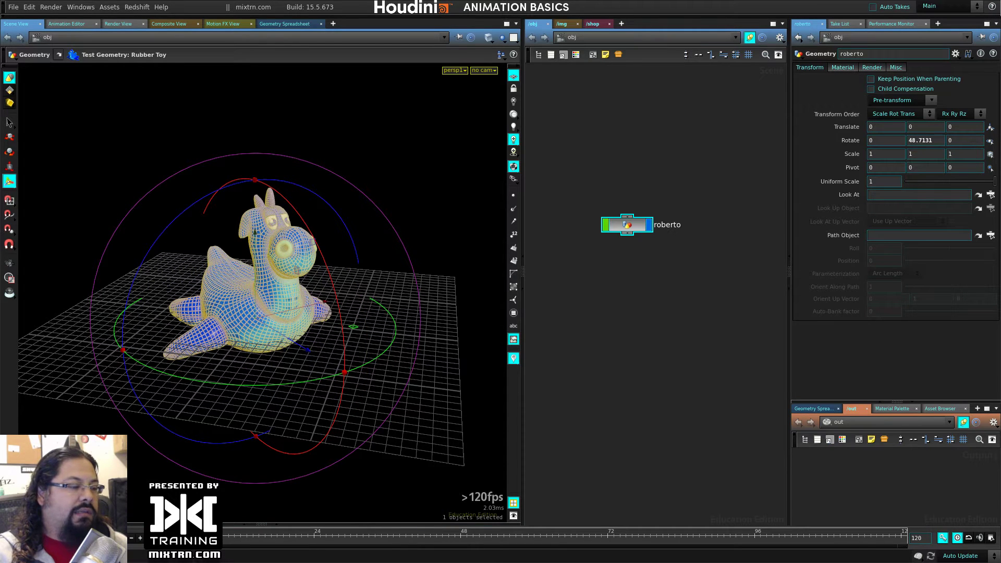
{"action": "middle_click", "coordinate": [938, 138], "text": "ctrl"}
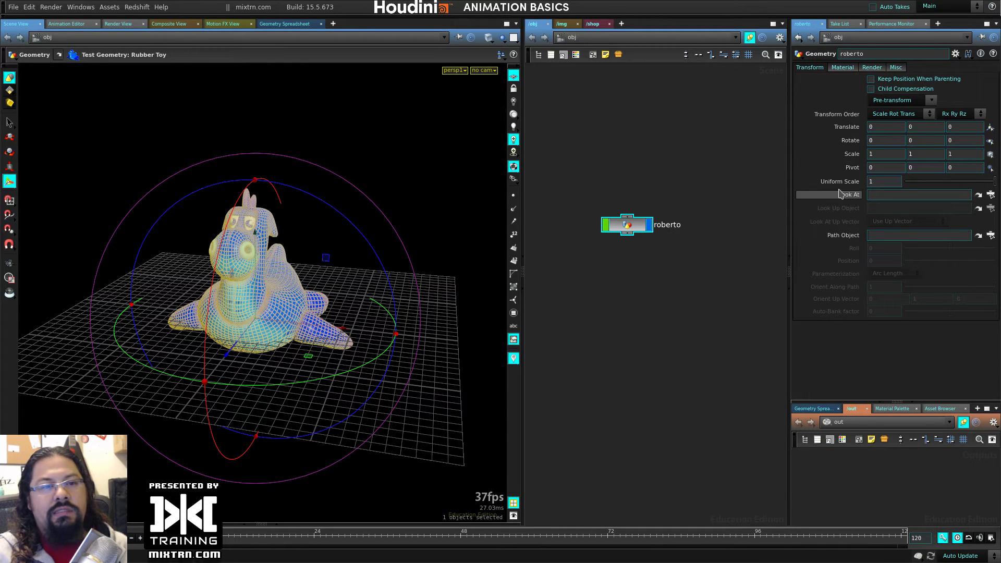
Keyframe the rubber toy's Rotate Y at 0 on the first frame and at 360 on frame 48
{"action": "mouse_move", "coordinate": [847, 116]}
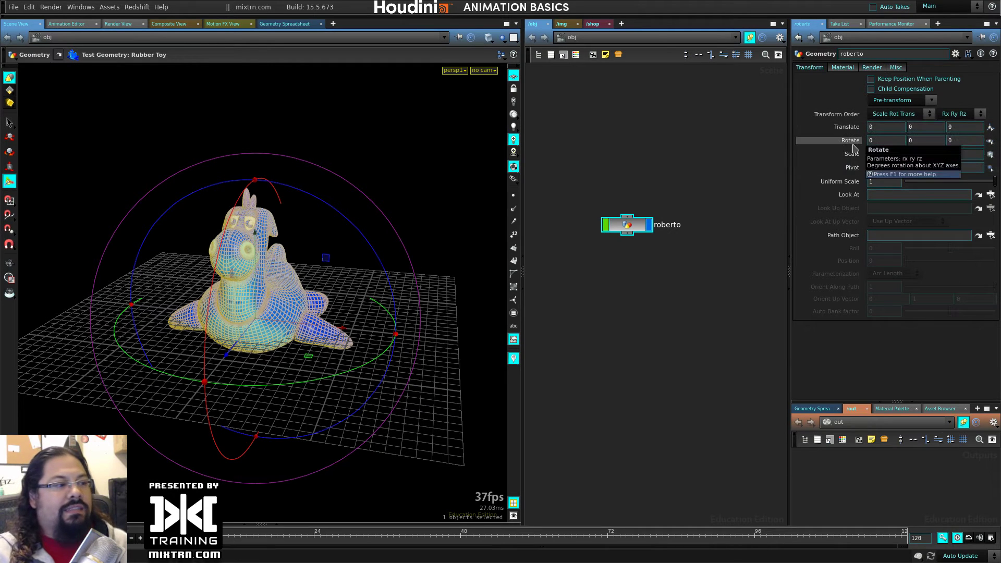
{"action": "left_click", "coordinate": [920, 141], "text": "alt"}
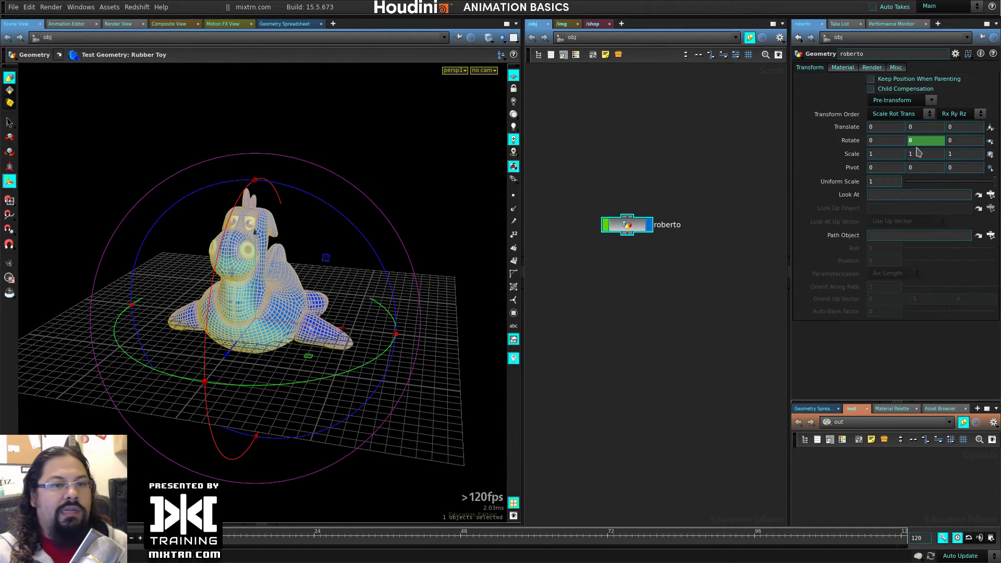
{"action": "left_click_drag", "start_coordinate": [178, 532], "coordinate": [467, 532]}
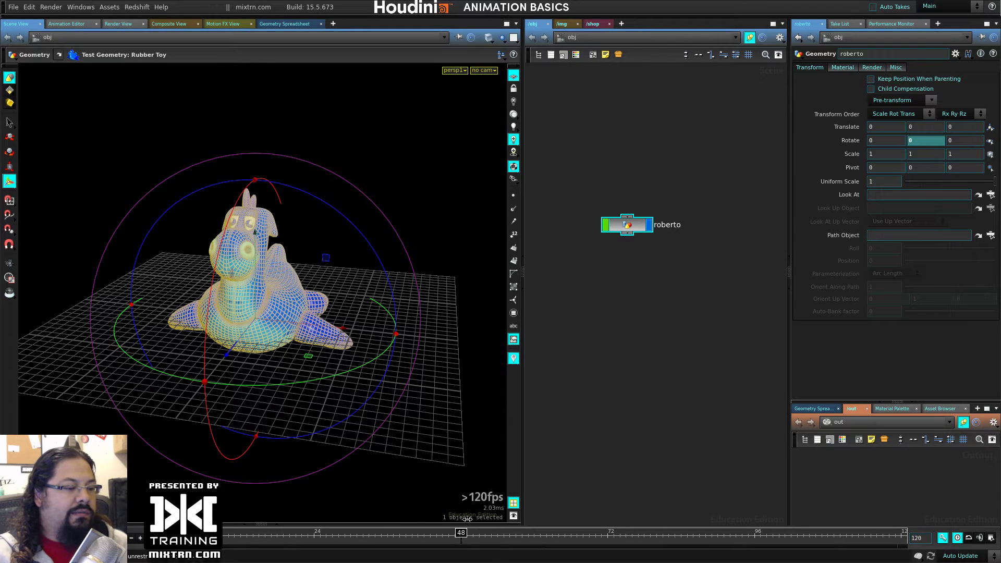
{"action": "left_click_drag", "start_coordinate": [290, 384], "coordinate": [237, 389]}
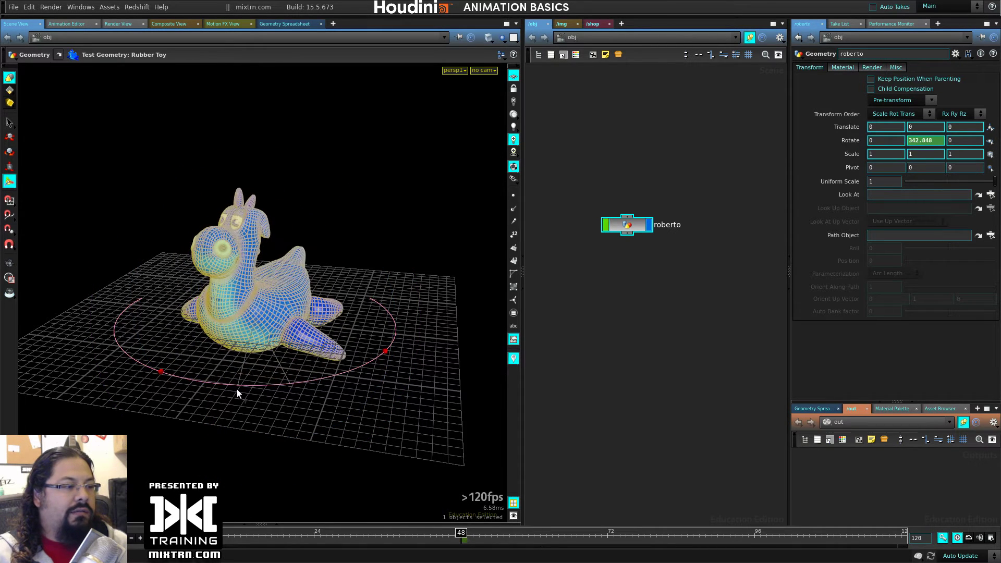
{"action": "left_click", "coordinate": [931, 140]}
{"action": "type", "text": "360"}
{"action": "key", "text": "Return"}
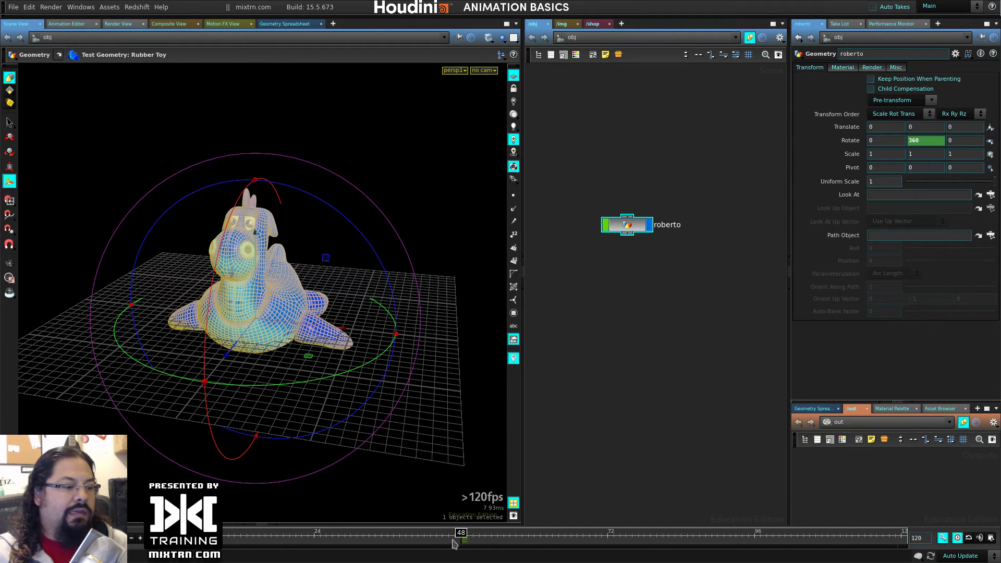
Animate the toy's Uniform Scale to grow from nothing at the first frame to 1 at frame 48, and scrub the timeline to frame 53
{"action": "left_click_drag", "start_coordinate": [458, 533], "coordinate": [172, 559]}
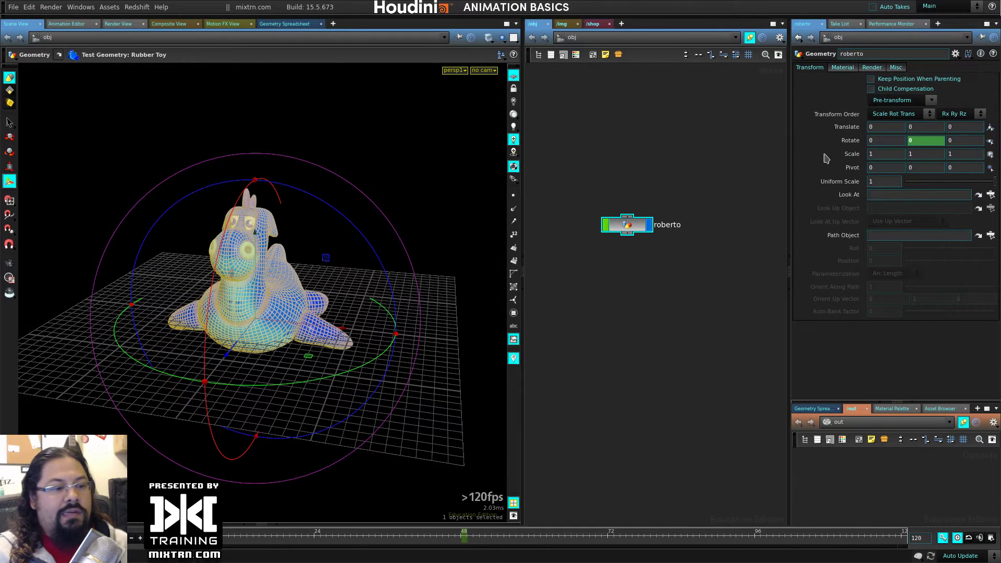
{"action": "left_click", "coordinate": [458, 532]}
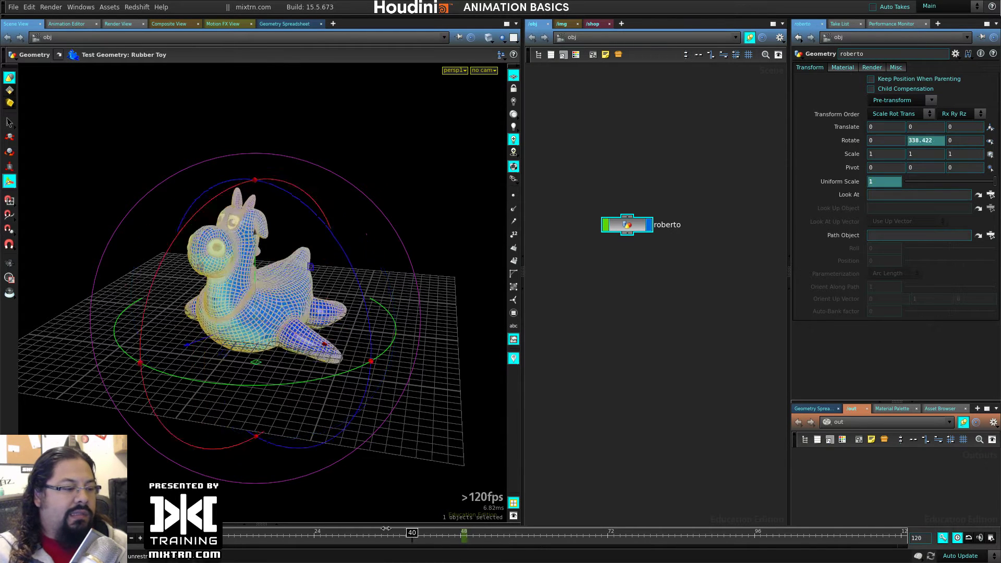
{"action": "left_click_drag", "start_coordinate": [975, 182], "coordinate": [858, 201]}
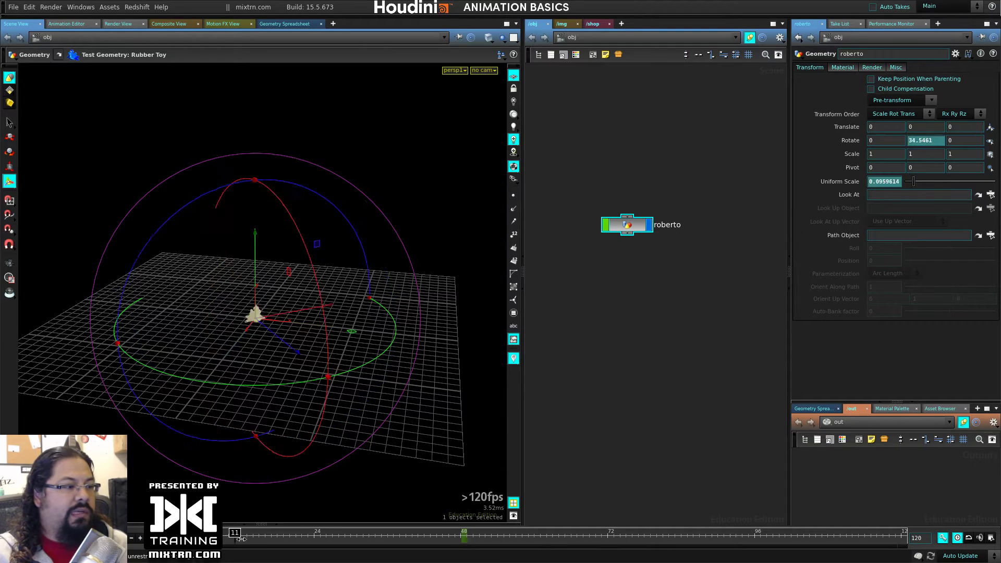
{"action": "left_click_drag", "start_coordinate": [464, 533], "coordinate": [492, 533]}
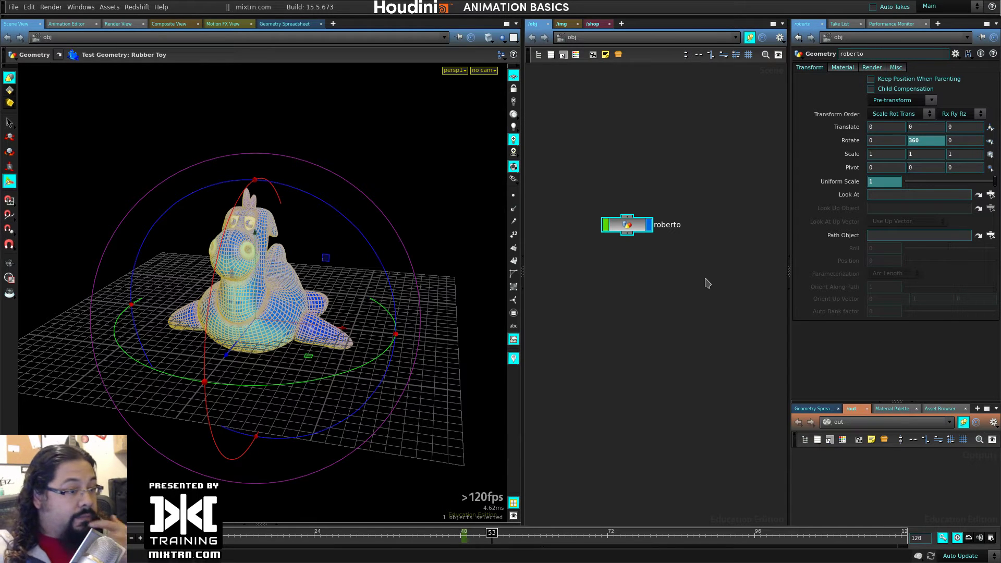
Examine the Display render option of the roberto object, and return to its transform parameters
{"action": "left_click_drag", "start_coordinate": [628, 228], "coordinate": [626, 177]}
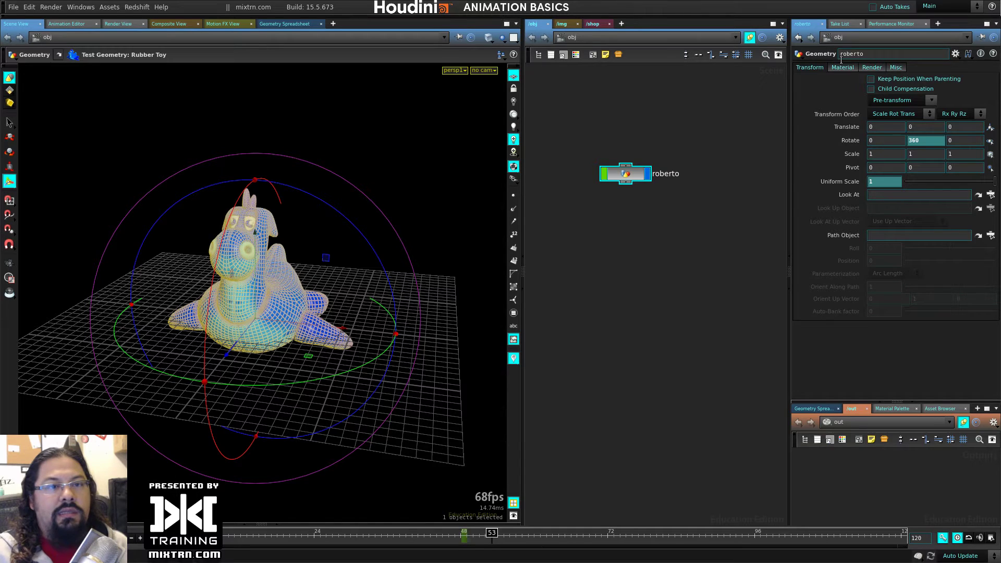
{"action": "left_click", "coordinate": [864, 68]}
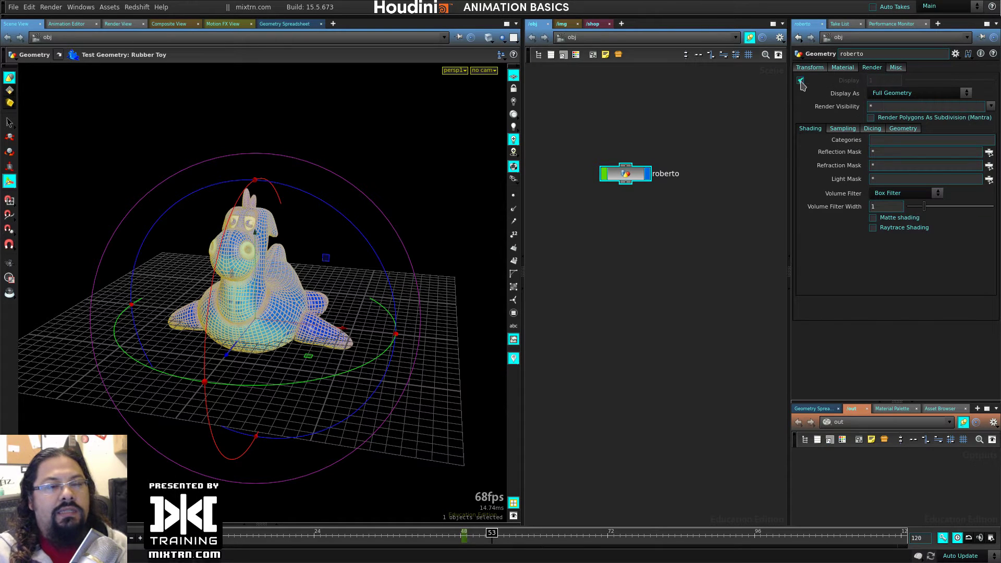
{"action": "left_click_drag", "start_coordinate": [925, 80], "coordinate": [1000, 84]}
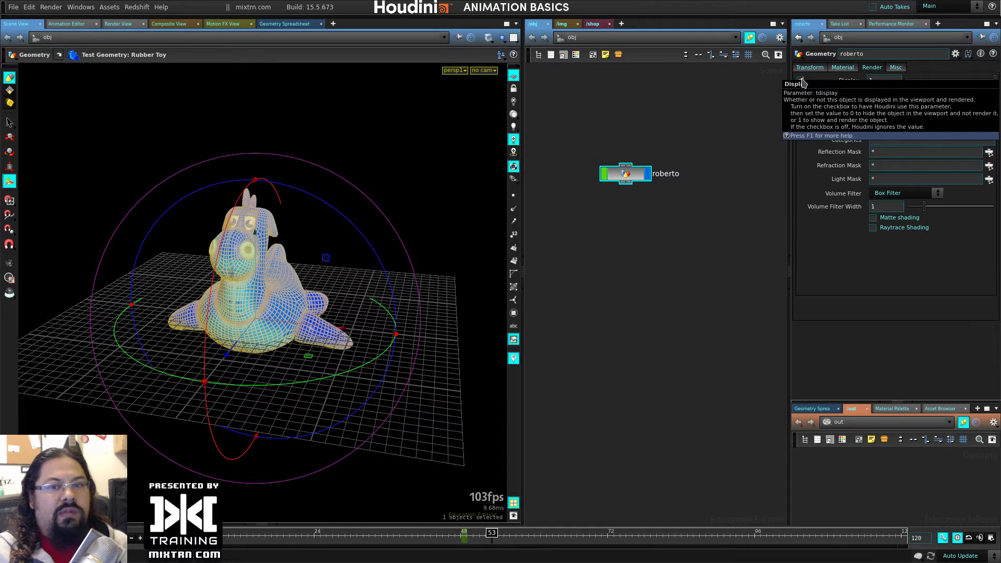
{"action": "left_click", "coordinate": [842, 67]}
{"action": "left_click", "coordinate": [814, 67]}
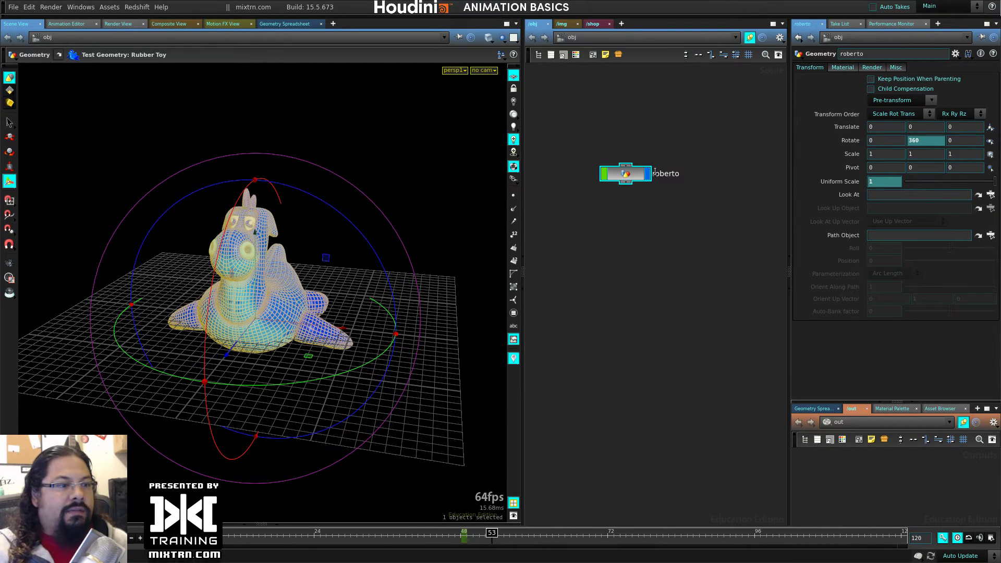
{"action": "left_click_drag", "start_coordinate": [625, 175], "coordinate": [619, 138]}
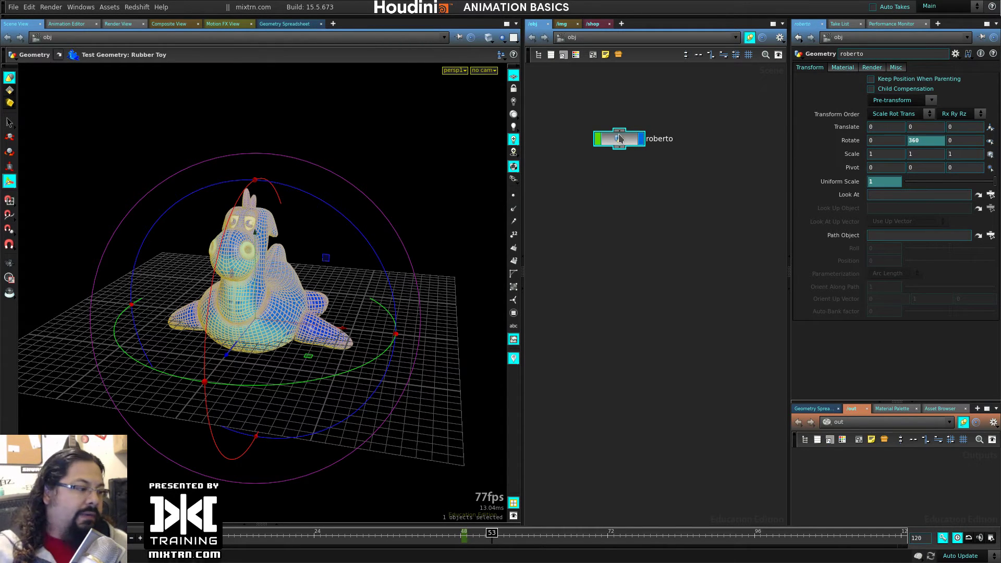
Delete the animation channels from the toy's Rotate and Uniform Scale parameters
{"action": "right_click", "coordinate": [849, 141]}
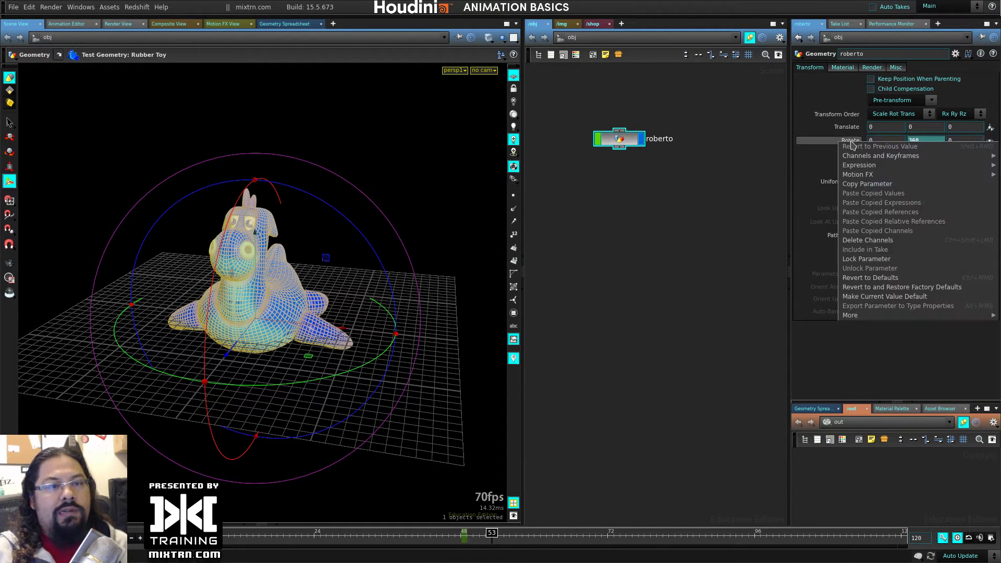
{"action": "left_click", "coordinate": [868, 240]}
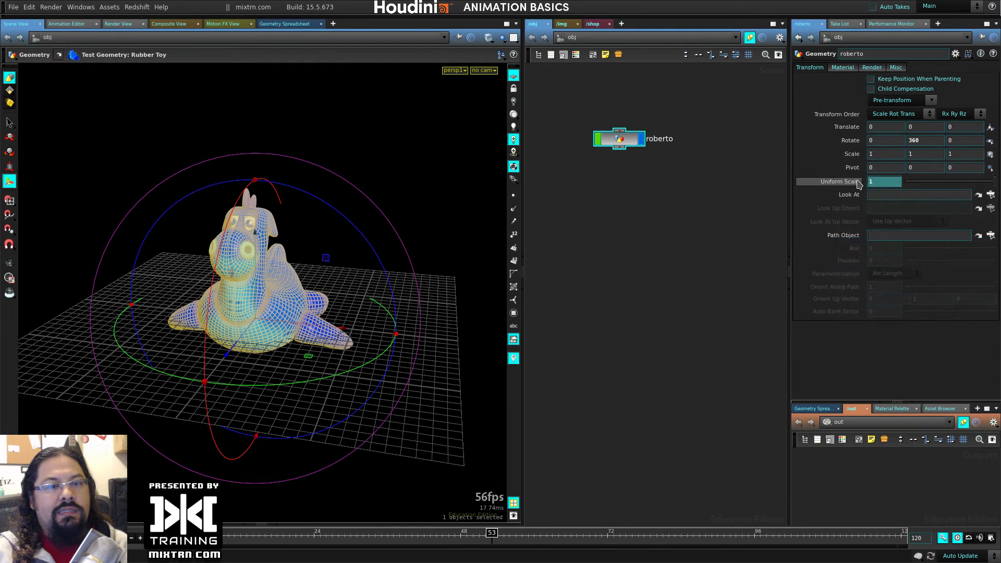
{"action": "right_click", "coordinate": [882, 181]}
{"action": "left_click", "coordinate": [882, 282]}
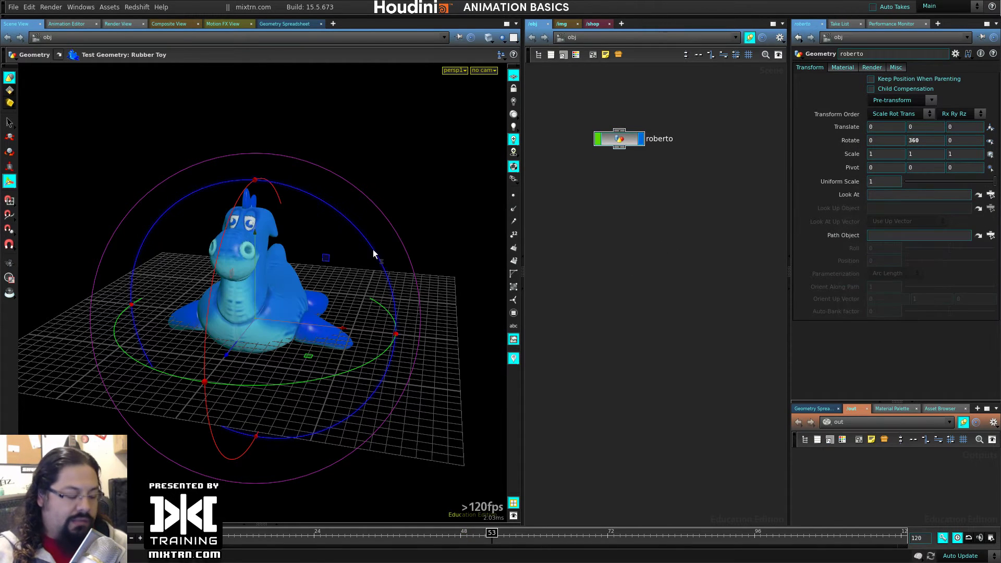
Open the roberto object's geometry network, and add a Transform node below testgeometry_rubbertoy1
{"action": "left_click_drag", "start_coordinate": [626, 138], "coordinate": [636, 171]}
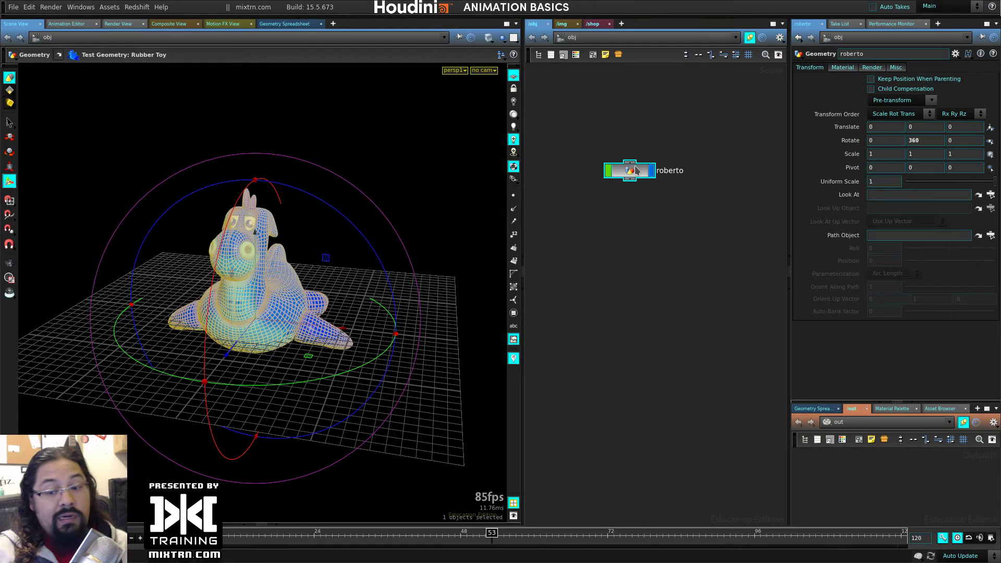
{"action": "double_click", "coordinate": [635, 170]}
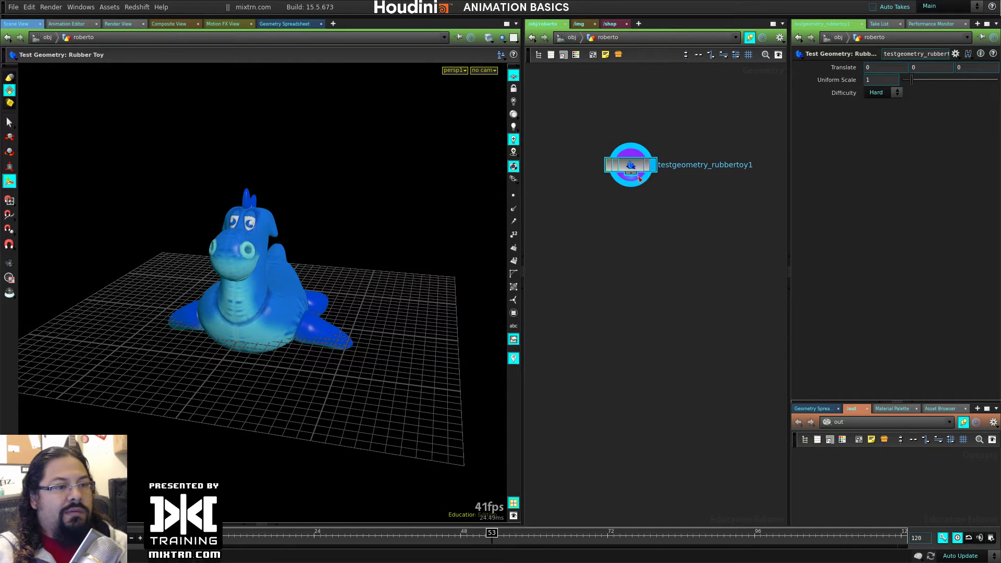
{"action": "key", "text": "Tab"}
{"action": "type", "text": "tra"}
{"action": "left_click", "coordinate": [759, 210]}
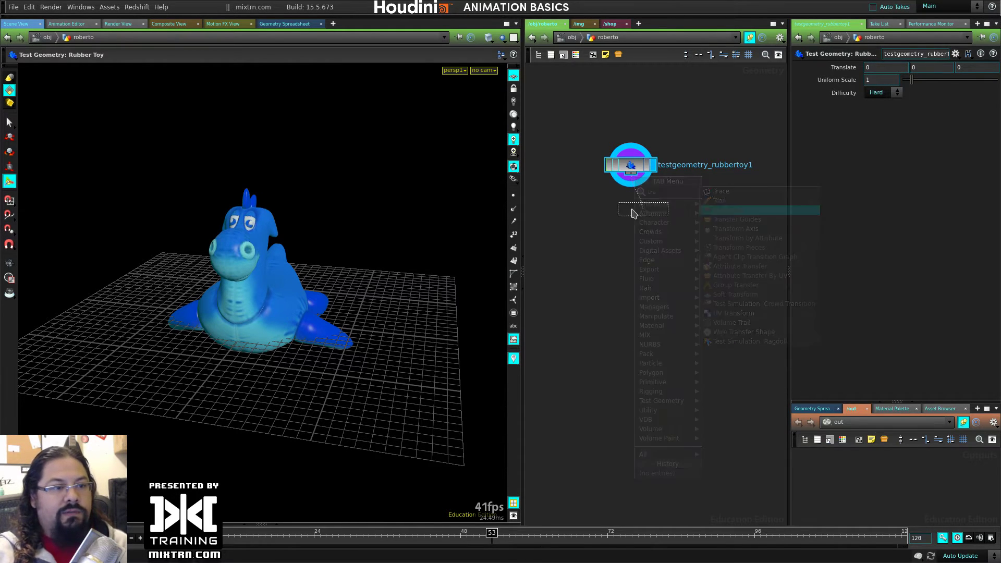
{"action": "left_click", "coordinate": [637, 214]}
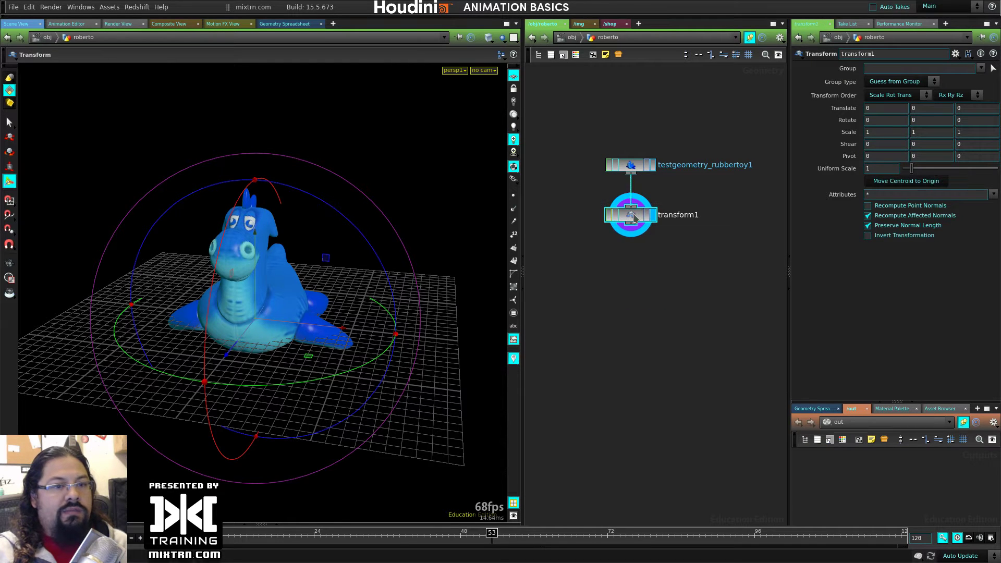
Compare roberto's object-level transform parameters with those of the Transform node inside it, and place that node slightly lower
{"action": "key", "text": "u"}
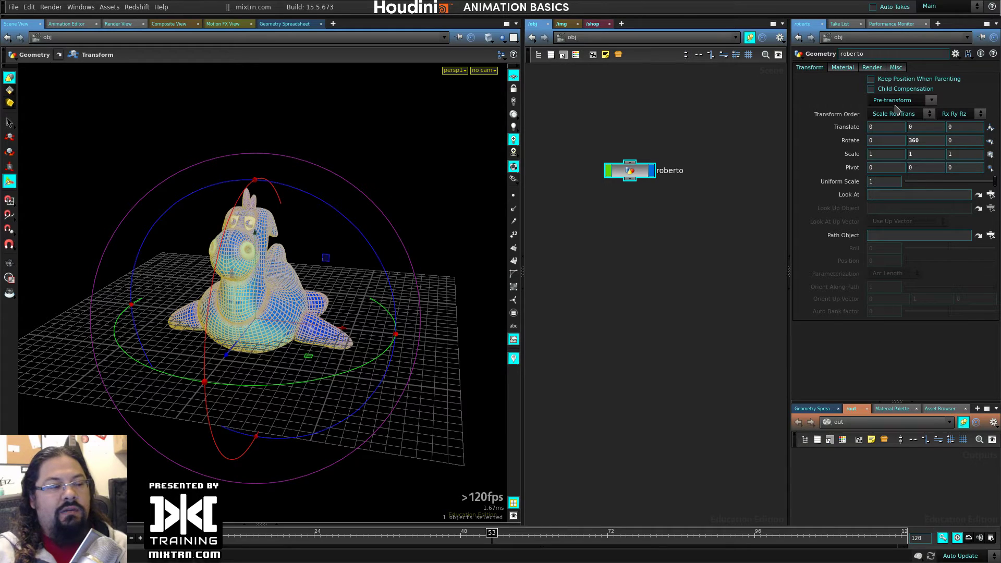
{"action": "double_click", "coordinate": [633, 175]}
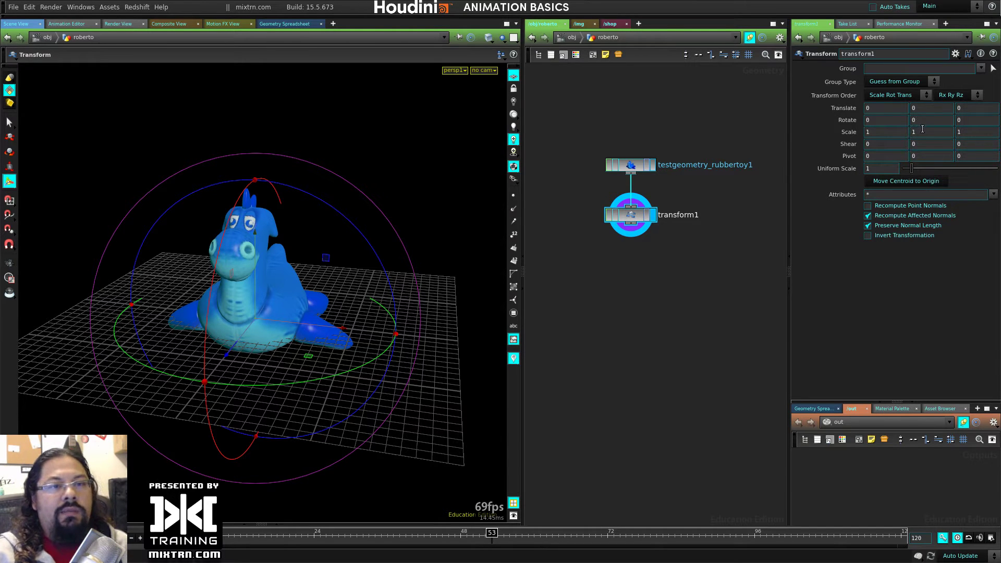
{"action": "middle_click_drag", "start_coordinate": [923, 120], "coordinate": [824, 208]}
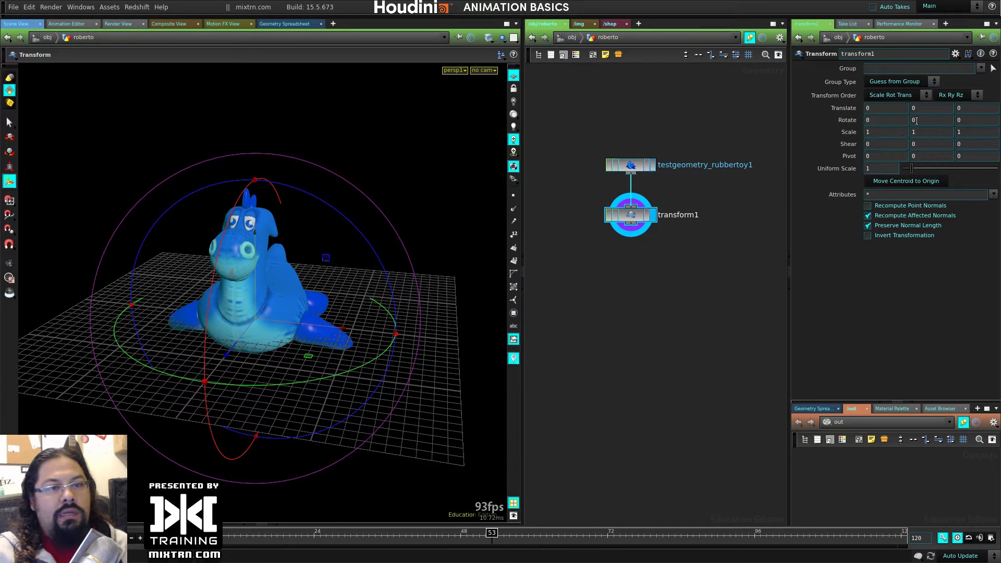
{"action": "middle_click_drag", "start_coordinate": [916, 120], "coordinate": [733, 301]}
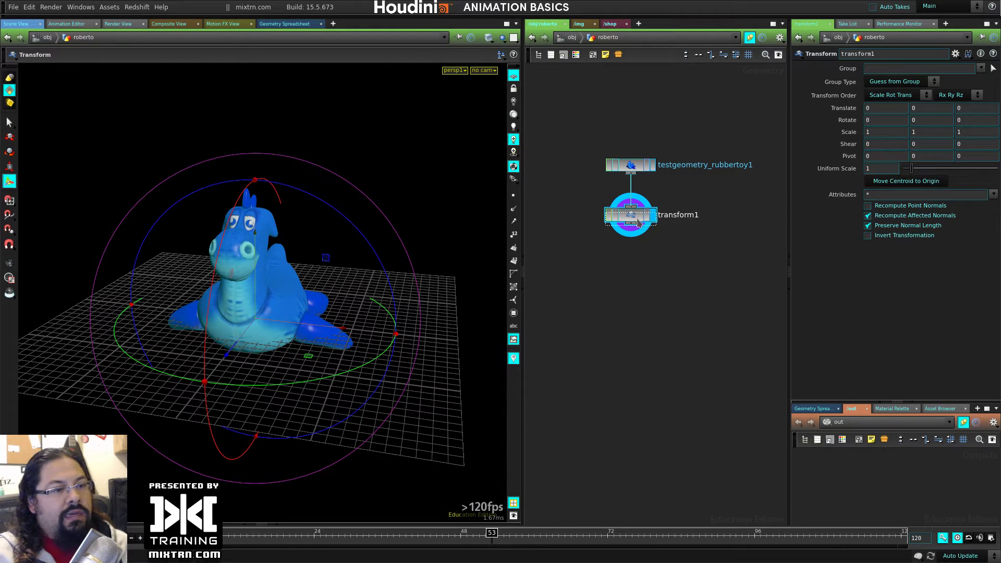
{"action": "left_click_drag", "start_coordinate": [636, 216], "coordinate": [636, 228]}
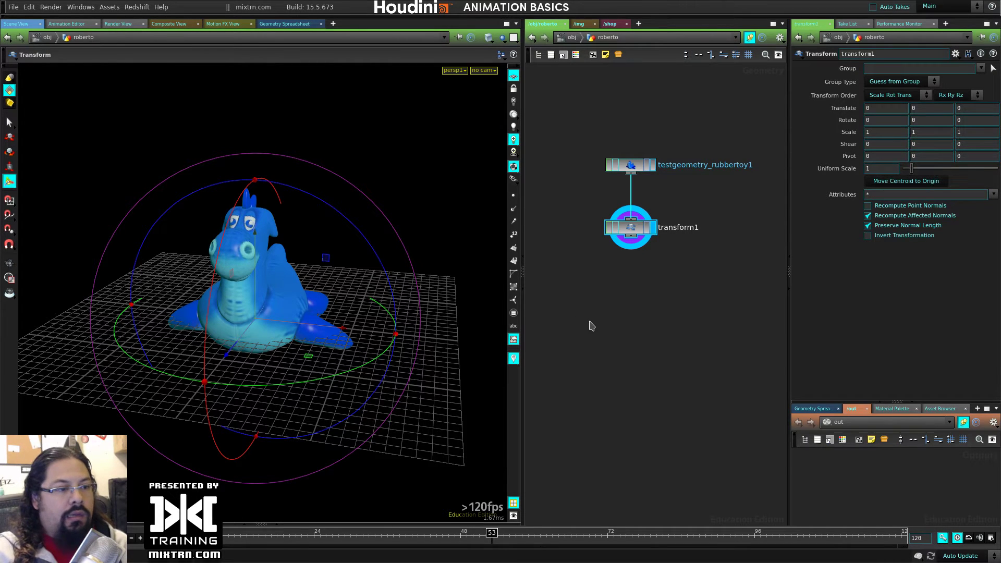
Reset the roberto object's Y rotation to 0 at object level, and reopen its geometry network
{"action": "key", "text": "u"}
{"action": "left_click_drag", "start_coordinate": [597, 129], "coordinate": [658, 228]}
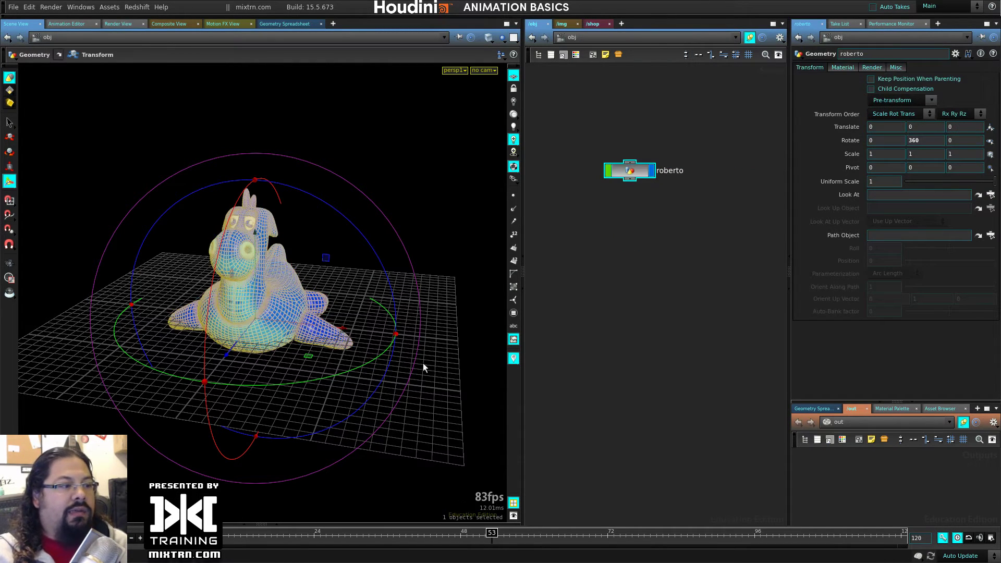
{"action": "left_click_drag", "start_coordinate": [283, 384], "coordinate": [434, 295]}
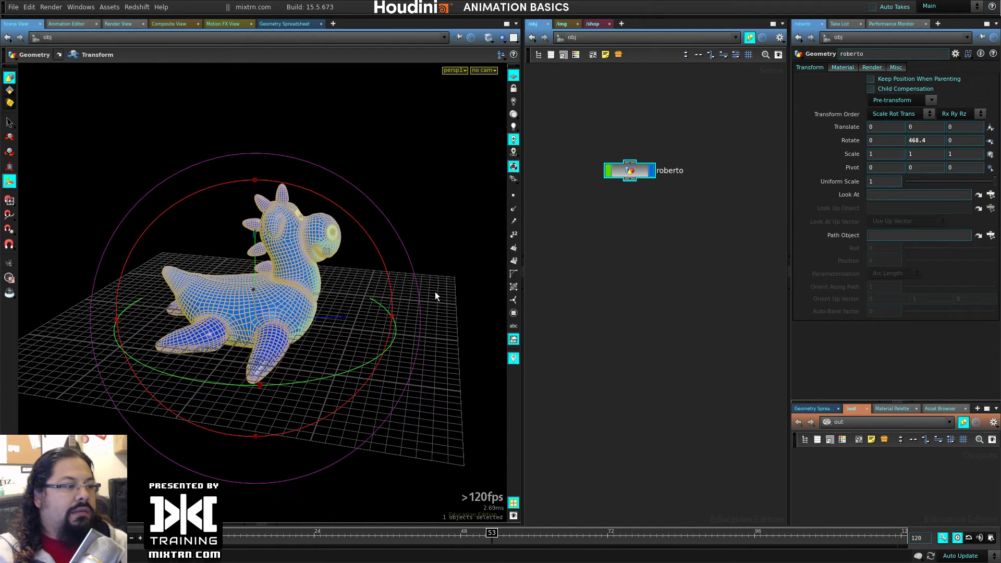
{"action": "key", "text": "ctrl+z"}
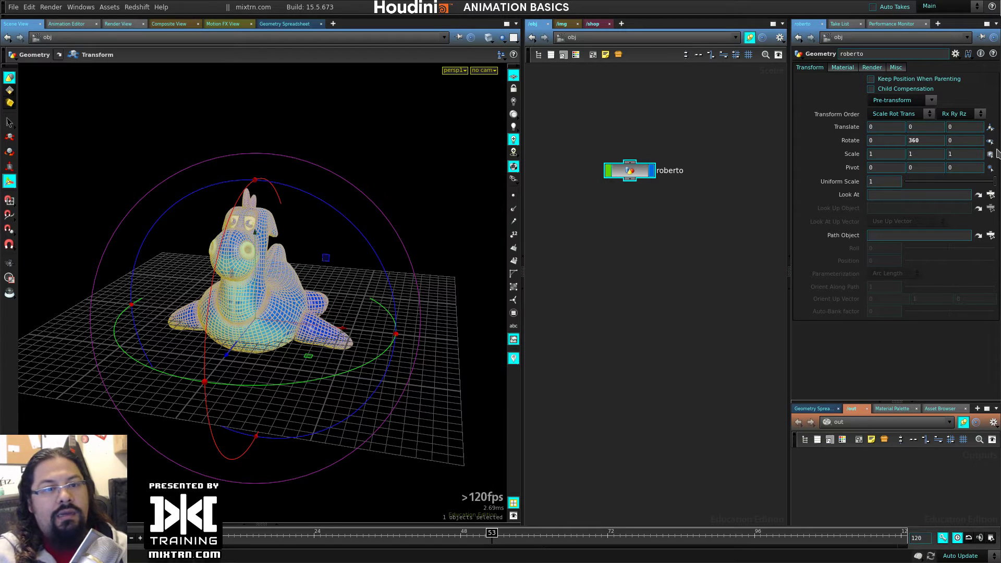
{"action": "middle_click", "coordinate": [935, 140], "text": "ctrl"}
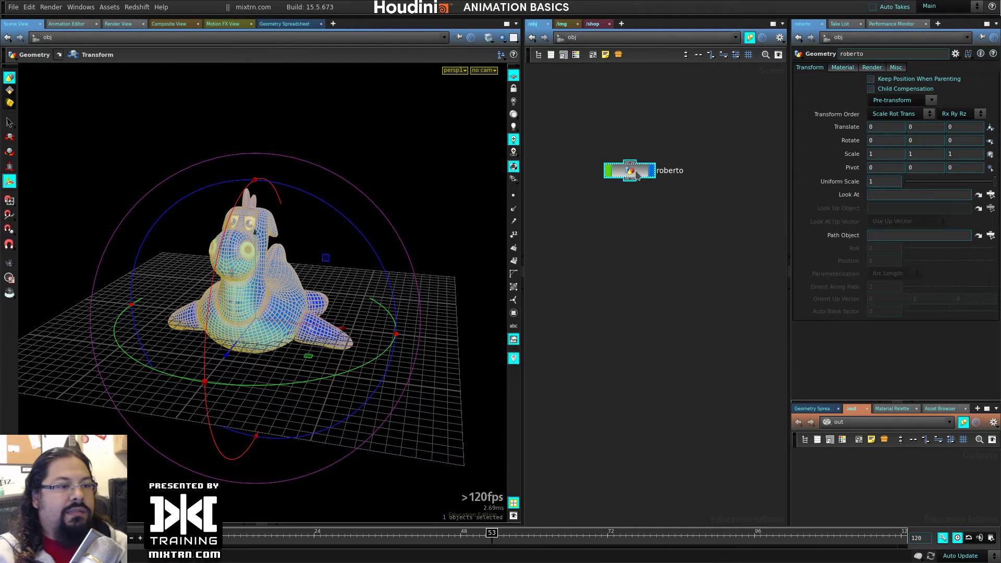
{"action": "left_click_drag", "start_coordinate": [636, 171], "coordinate": [635, 138]}
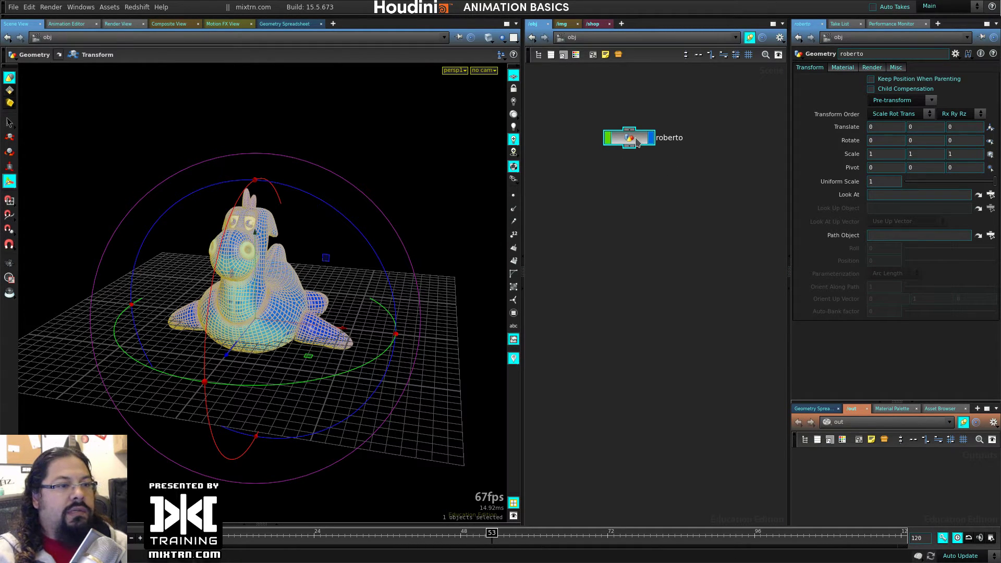
{"action": "double_click", "coordinate": [634, 137]}
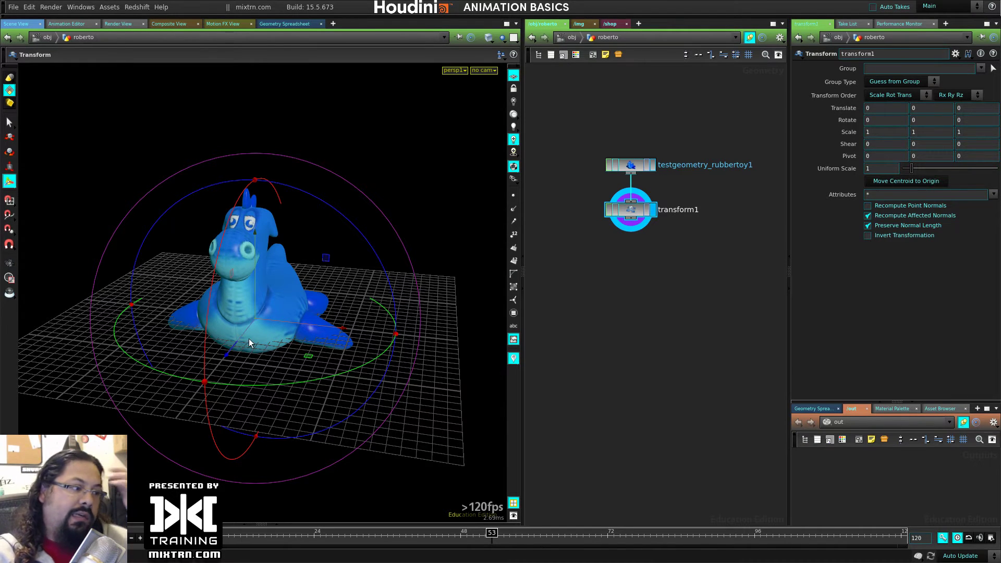
Set transform1's Y rotation to 90 and move the toy along X to about -1.34
{"action": "left_click_drag", "start_coordinate": [279, 383], "coordinate": [513, 287]}
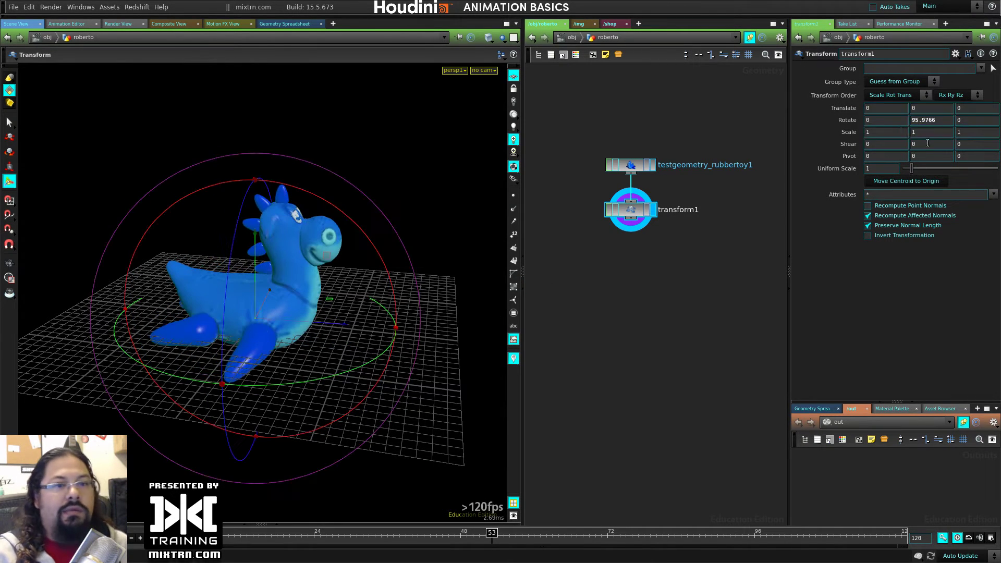
{"action": "left_click", "coordinate": [939, 121]}
{"action": "type", "text": "90"}
{"action": "key", "text": "Return"}
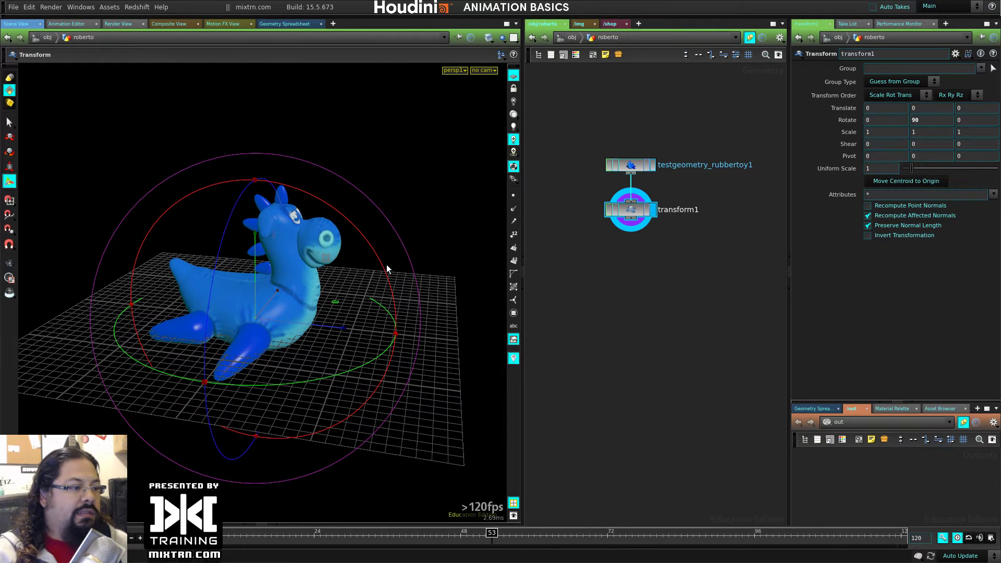
{"action": "left_click_drag", "start_coordinate": [343, 334], "coordinate": [217, 320]}
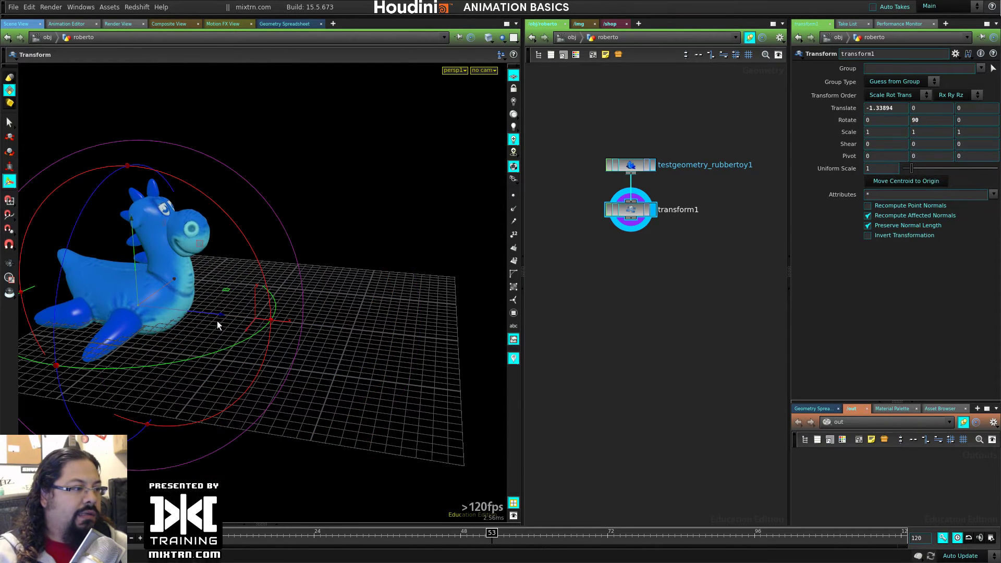
{"action": "left_click", "coordinate": [898, 108], "text": "alt"}
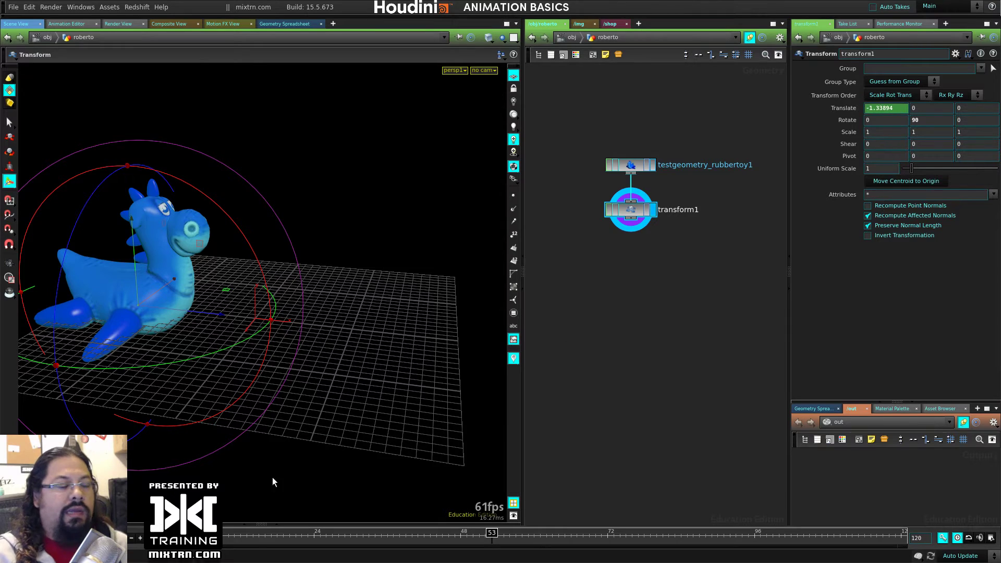
{"action": "left_click_drag", "start_coordinate": [496, 534], "coordinate": [464, 534]}
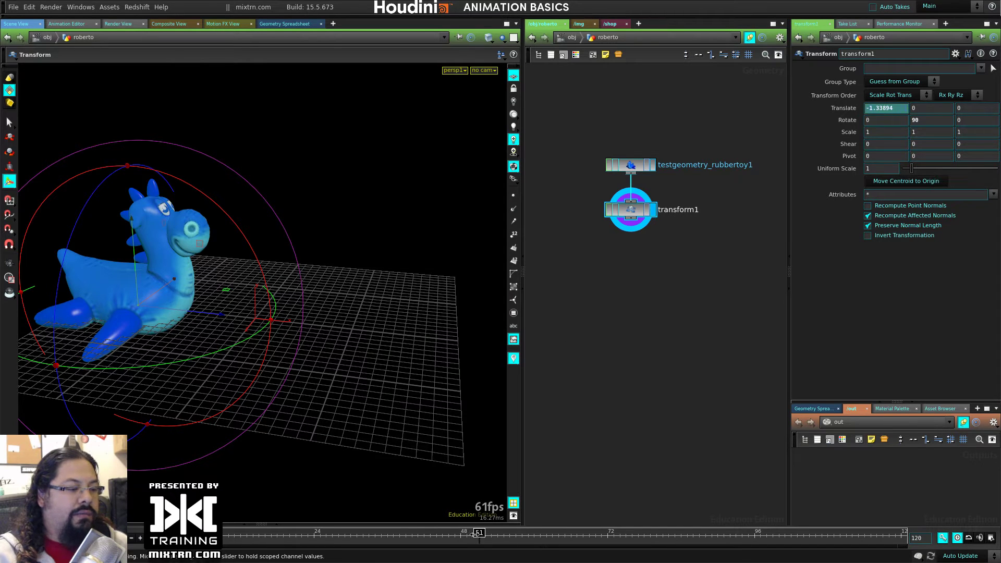
{"action": "right_click", "coordinate": [885, 109]}
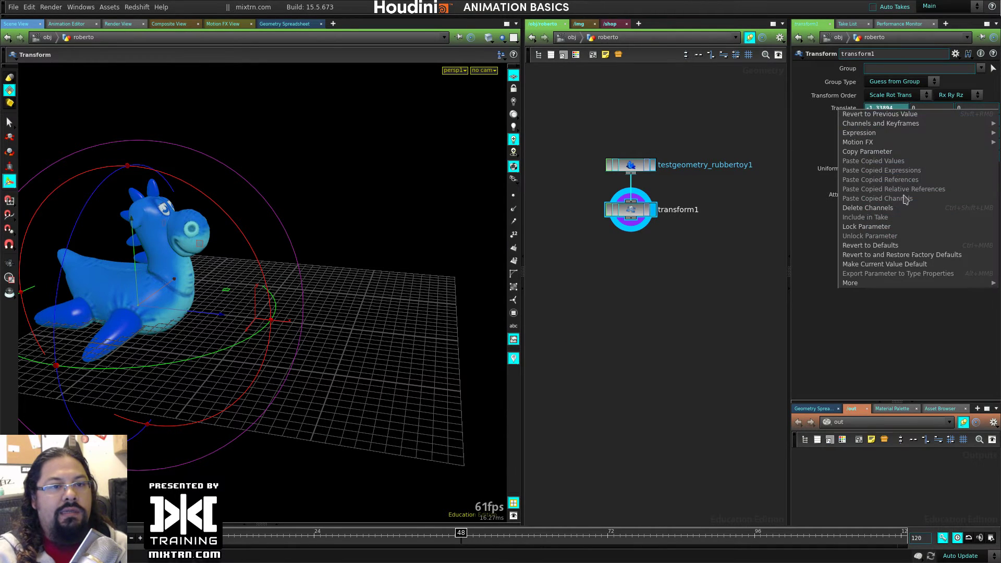
{"action": "left_click", "coordinate": [868, 207]}
Keyframe transform1's X translation at about -1.34 at the start of the timeline and about 2.09 at frame 48
{"action": "left_click_drag", "start_coordinate": [454, 532], "coordinate": [177, 535]}
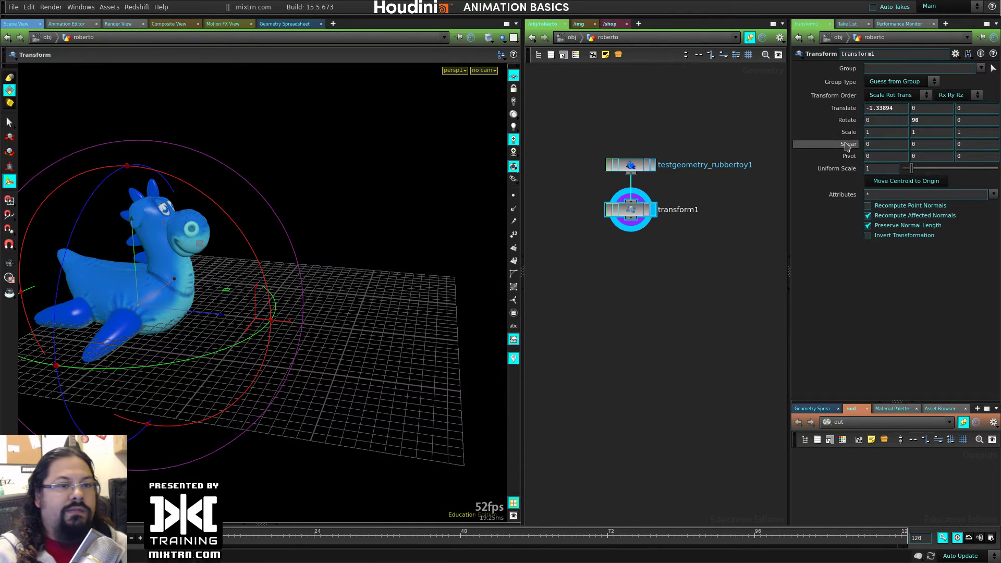
{"action": "left_click", "coordinate": [886, 109], "text": "alt"}
{"action": "left_click_drag", "start_coordinate": [442, 532], "coordinate": [461, 533]}
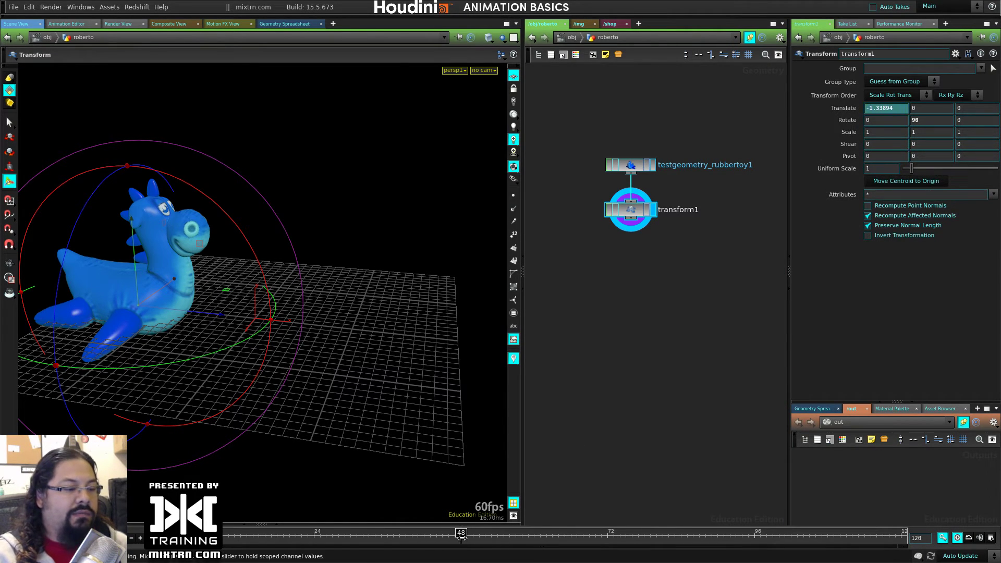
{"action": "left_click_drag", "start_coordinate": [202, 319], "coordinate": [561, 338]}
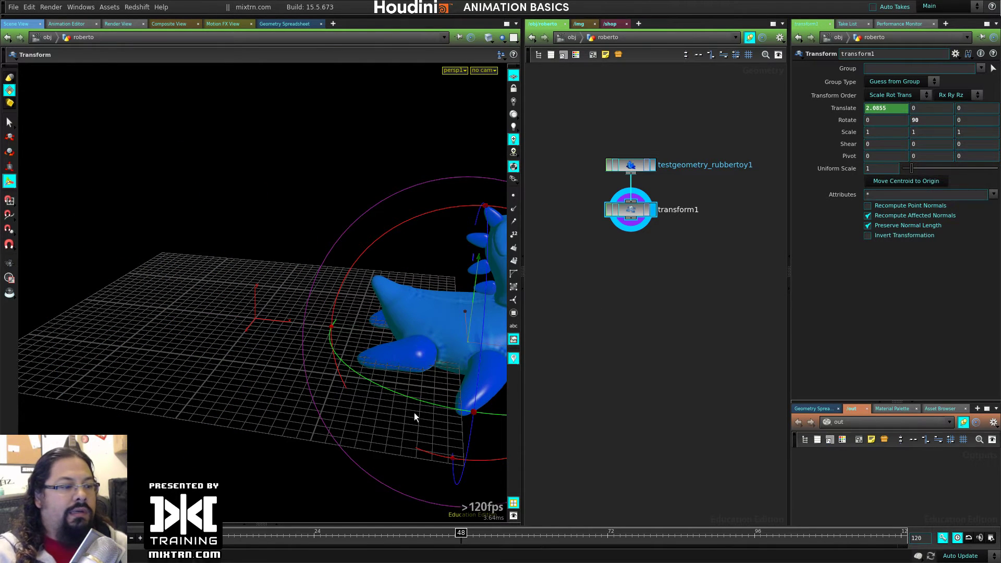
Keyframe transform1's Y rotation of 90 at the start of the timeline, and go to frame 48
{"action": "left_click_drag", "start_coordinate": [459, 533], "coordinate": [177, 534]}
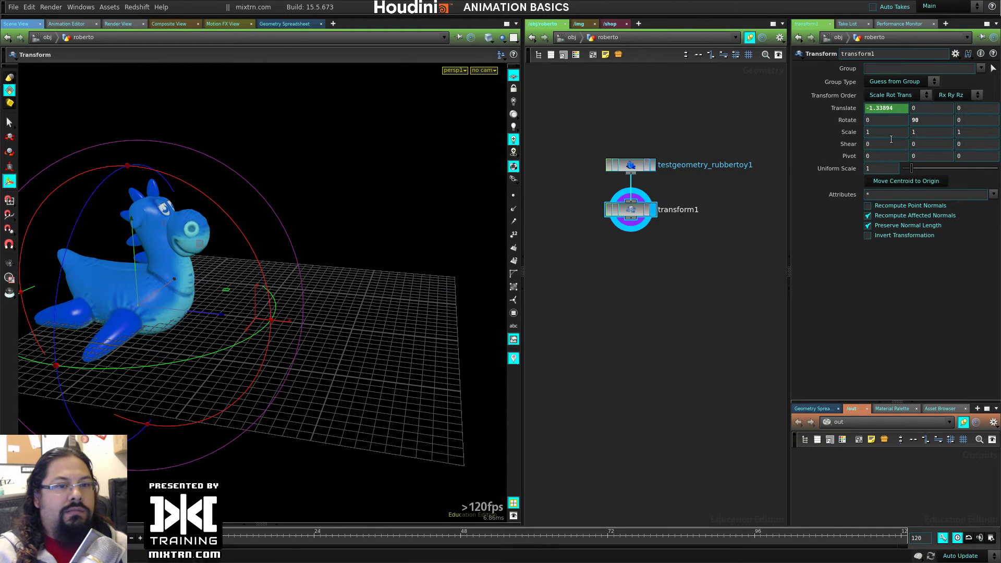
{"action": "key", "text": "Return"}
{"action": "left_click", "coordinate": [461, 533]}
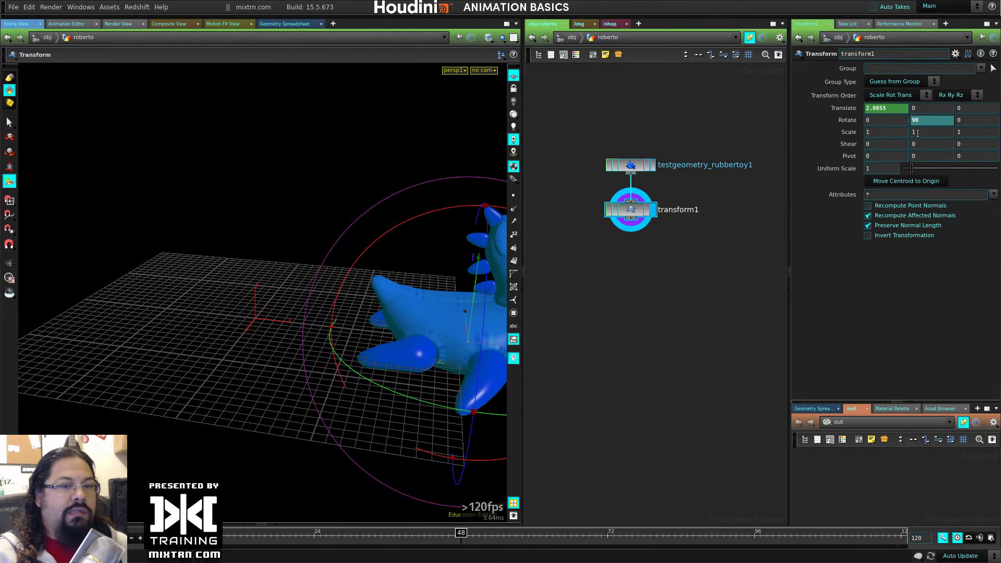
Try turning the toy to a Y rotation of 180 at frame 48
{"action": "left_click_drag", "start_coordinate": [498, 419], "coordinate": [120, 100]}
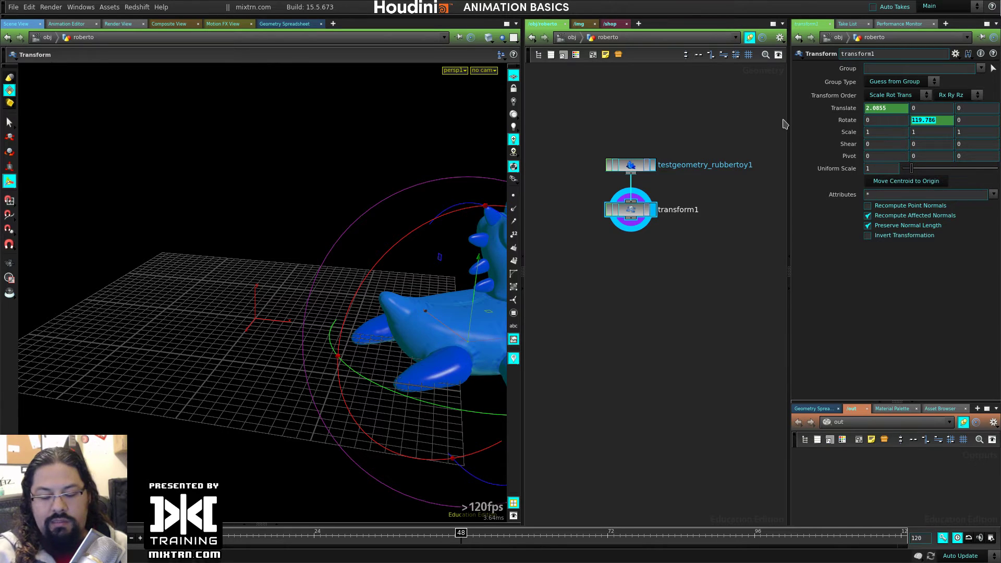
{"action": "type", "text": "1"}
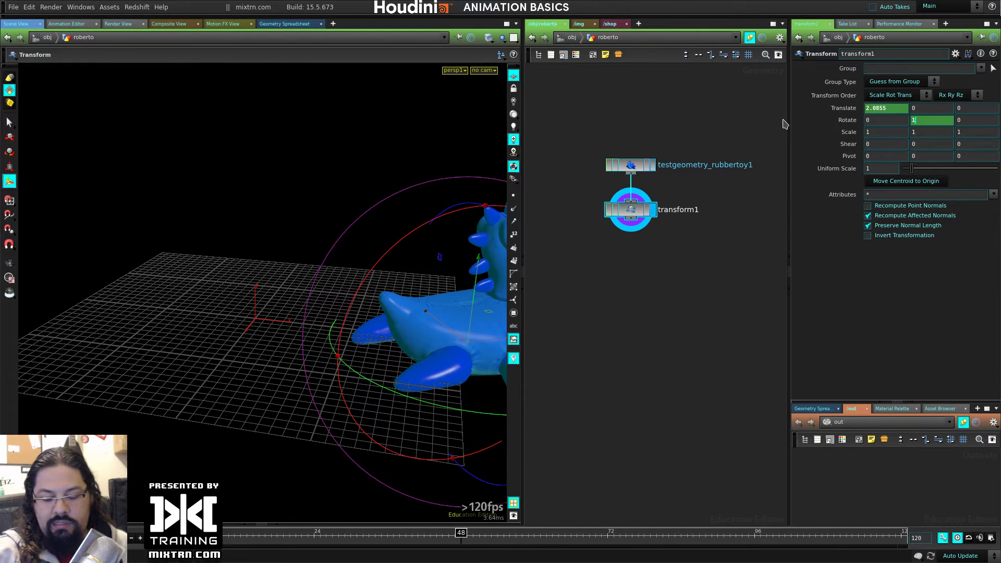
{"action": "type", "text": "80"}
{"action": "key", "text": "Return"}
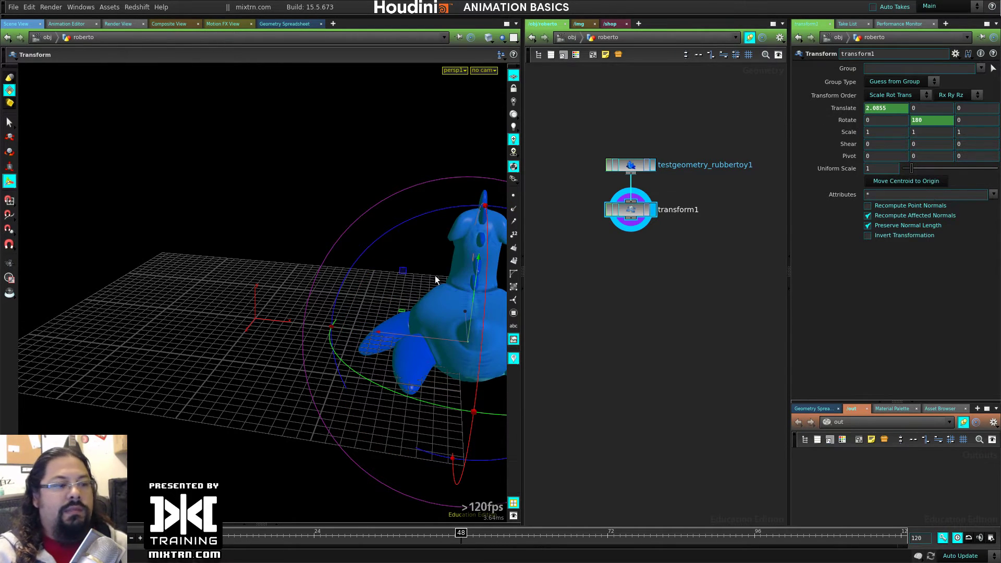
Turn the toy back toward its starting point by setting transform1's Y rotation to 270 at frame 48
{"action": "left_click_drag", "start_coordinate": [364, 382], "coordinate": [574, 382]}
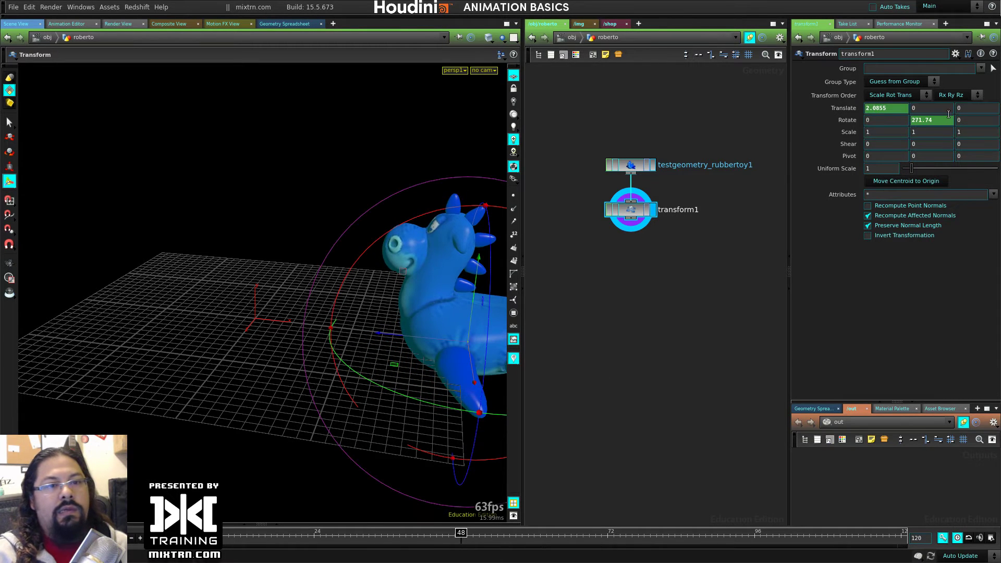
{"action": "left_click_drag", "start_coordinate": [926, 119], "coordinate": [795, 111]}
{"action": "type", "text": "270"}
{"action": "key", "text": "Return"}
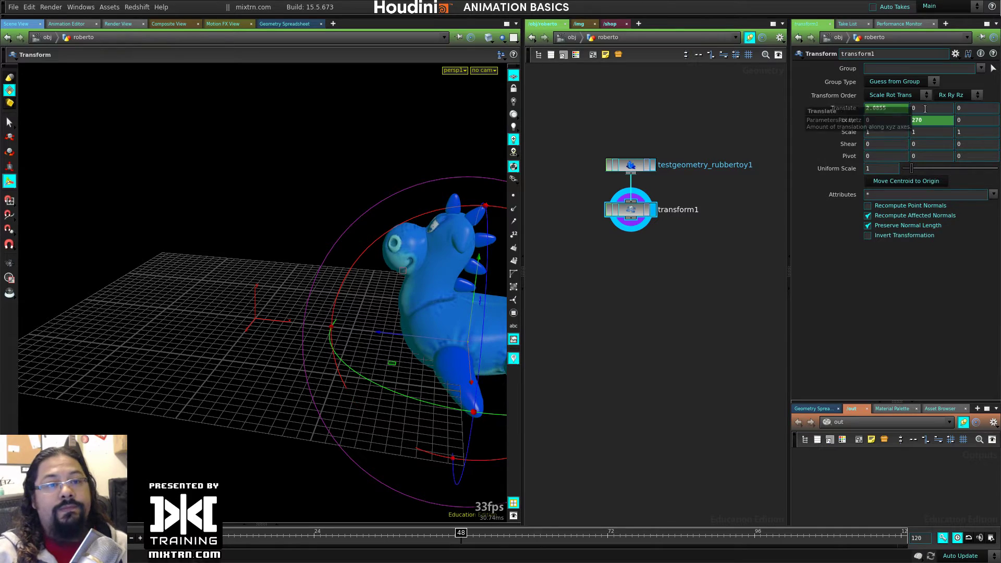
Scrub through the transform1 animation inside roberto and at object level, returning to the start of the timeline
{"action": "left_click_drag", "start_coordinate": [451, 535], "coordinate": [151, 469]}
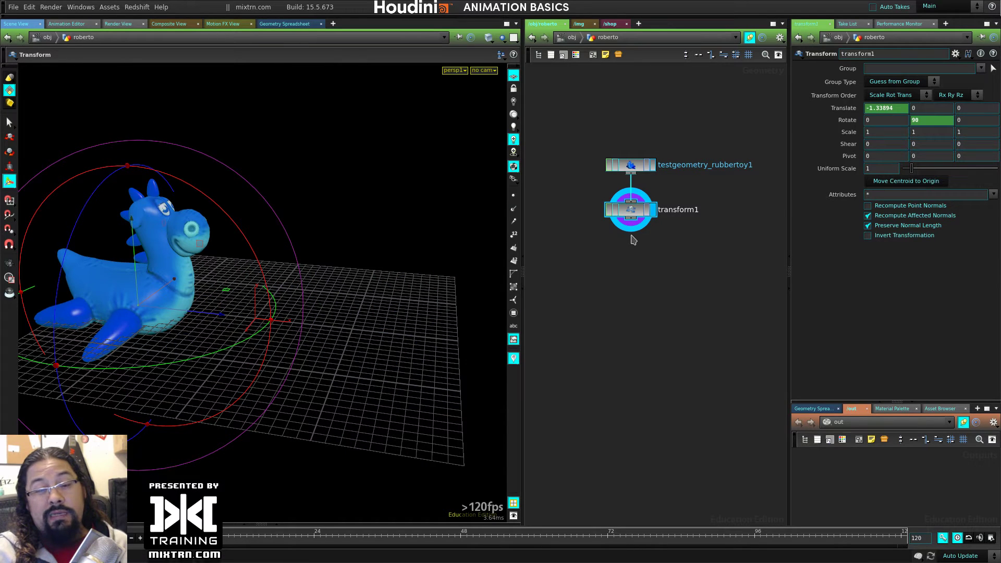
{"action": "key", "text": "u"}
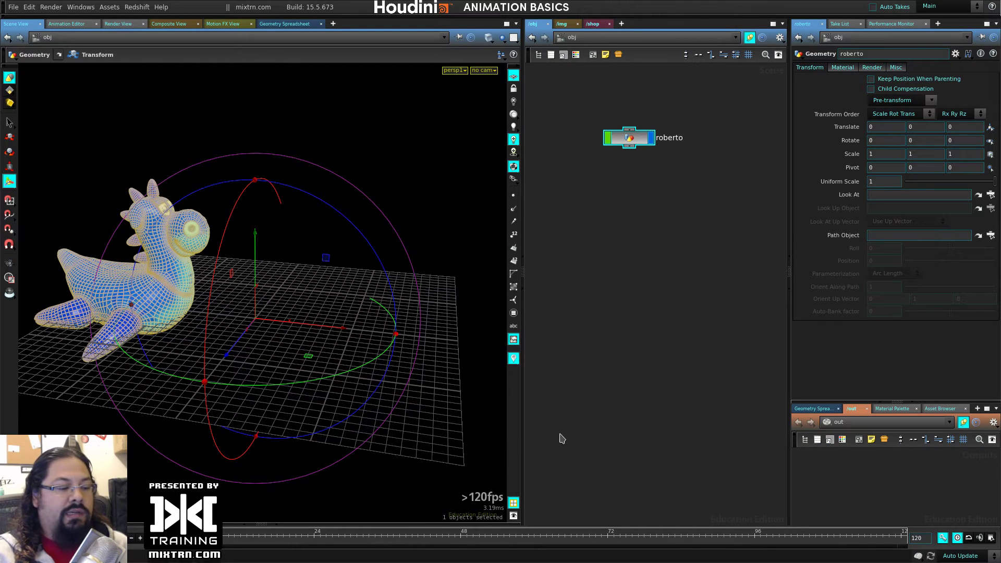
{"action": "left_click_drag", "start_coordinate": [420, 536], "coordinate": [135, 518]}
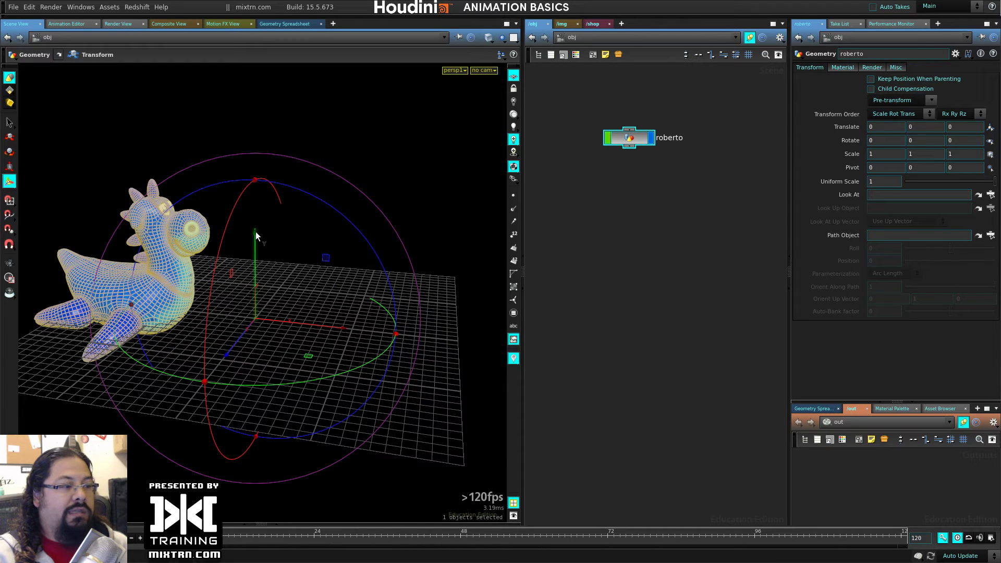
Keyframe the roberto object's Y translation at about 1.47 at the start of the timeline and 0 at frame 48
{"action": "left_click_drag", "start_coordinate": [252, 233], "coordinate": [248, 71]}
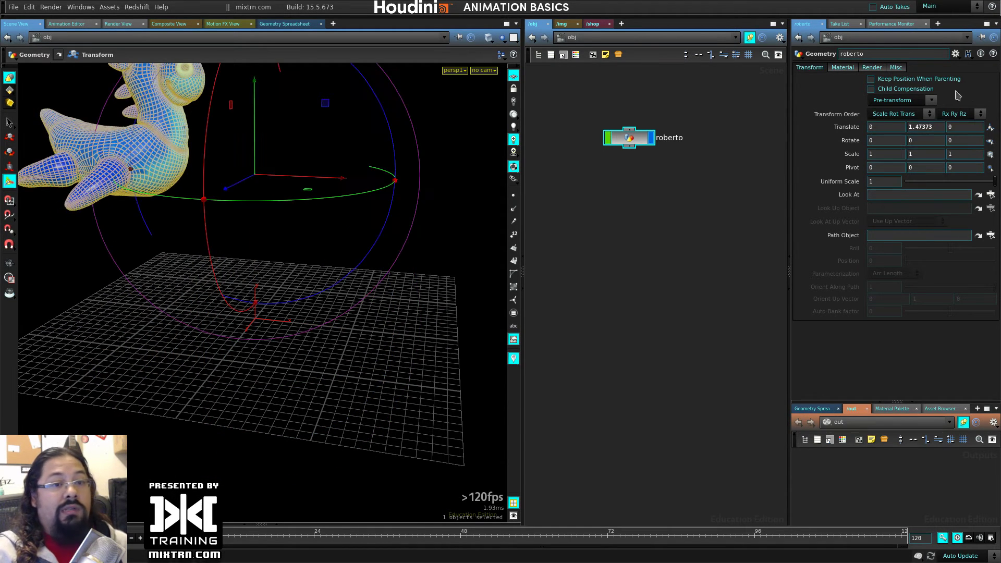
{"action": "left_click", "coordinate": [931, 127], "text": "alt"}
{"action": "left_click_drag", "start_coordinate": [435, 533], "coordinate": [461, 533]}
{"action": "left_click_drag", "start_coordinate": [250, 81], "coordinate": [275, 230]}
{"action": "left_click", "coordinate": [938, 130], "text": "alt"}
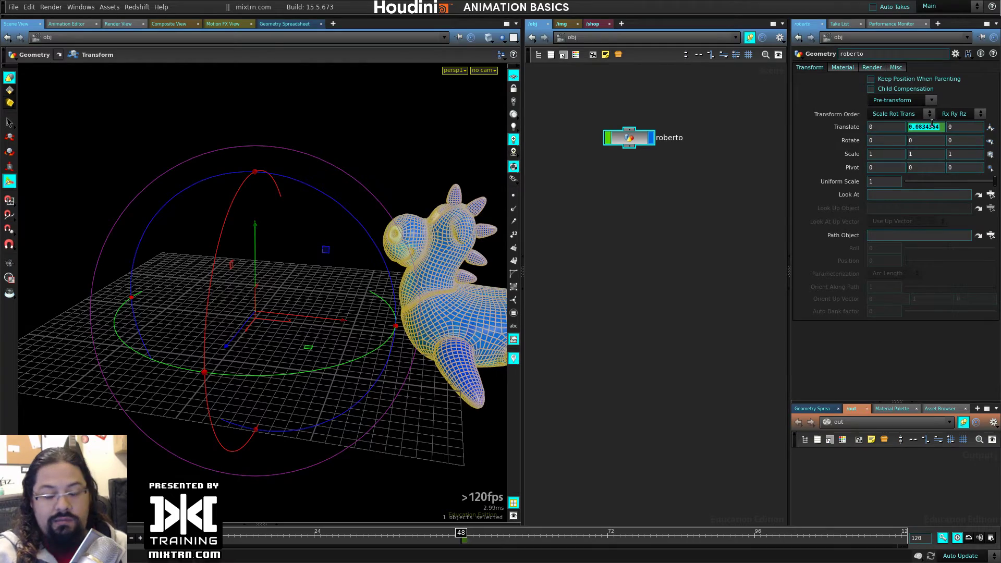
{"action": "type", "text": "0"}
{"action": "key", "text": "Return"}
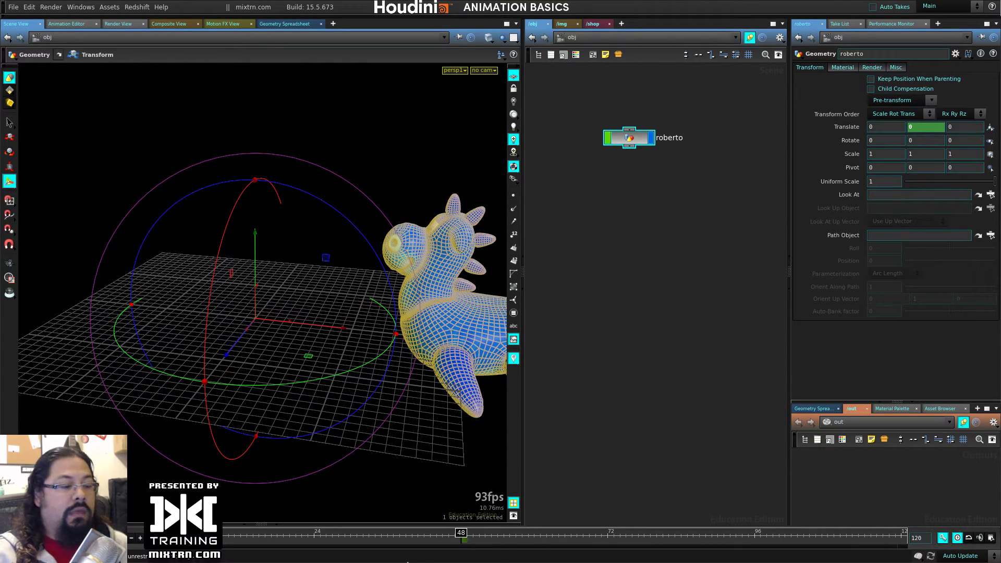
Scrub the timeline at object level and inside roberto's network to compare the combined animation with transform1's own
{"action": "left_click_drag", "start_coordinate": [466, 535], "coordinate": [832, 529]}
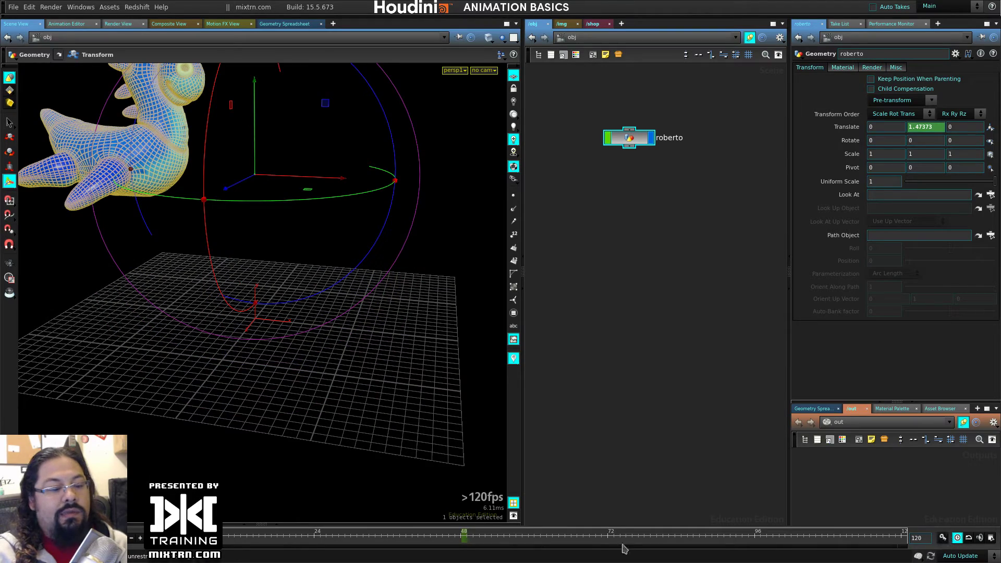
{"action": "left_click", "coordinate": [430, 533]}
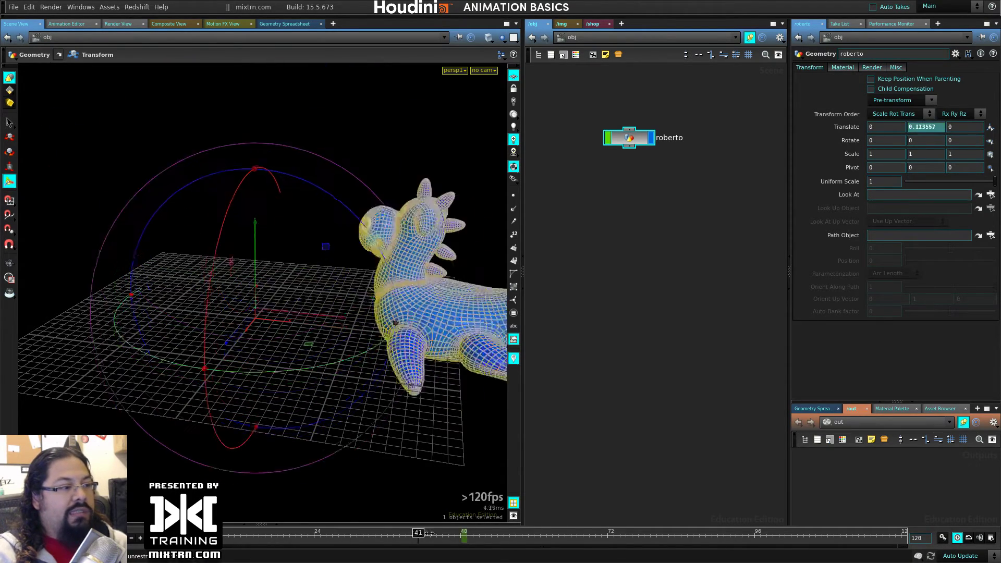
{"action": "double_click", "coordinate": [640, 143]}
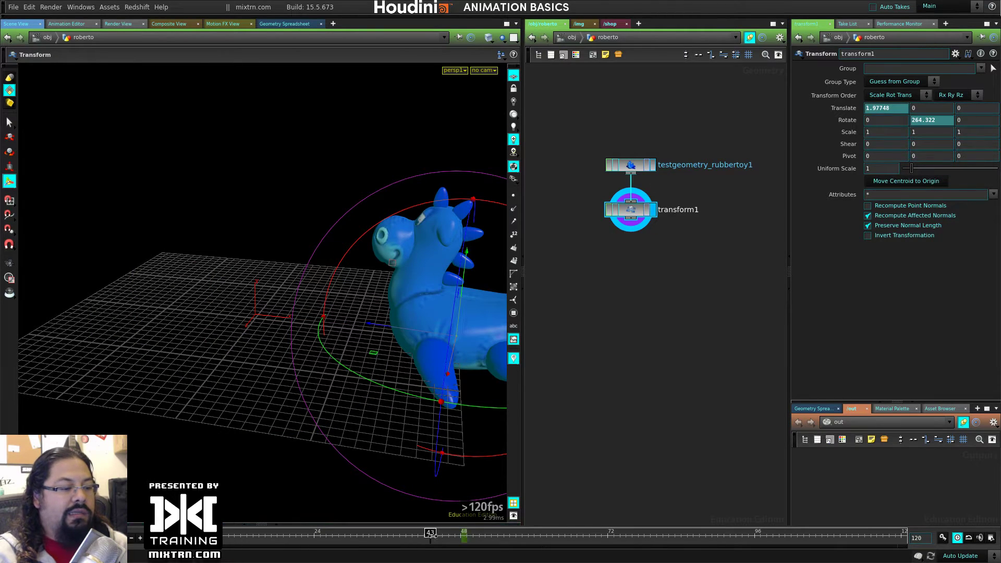
{"action": "left_click_drag", "start_coordinate": [431, 536], "coordinate": [229, 513]}
{"action": "key", "text": "u"}
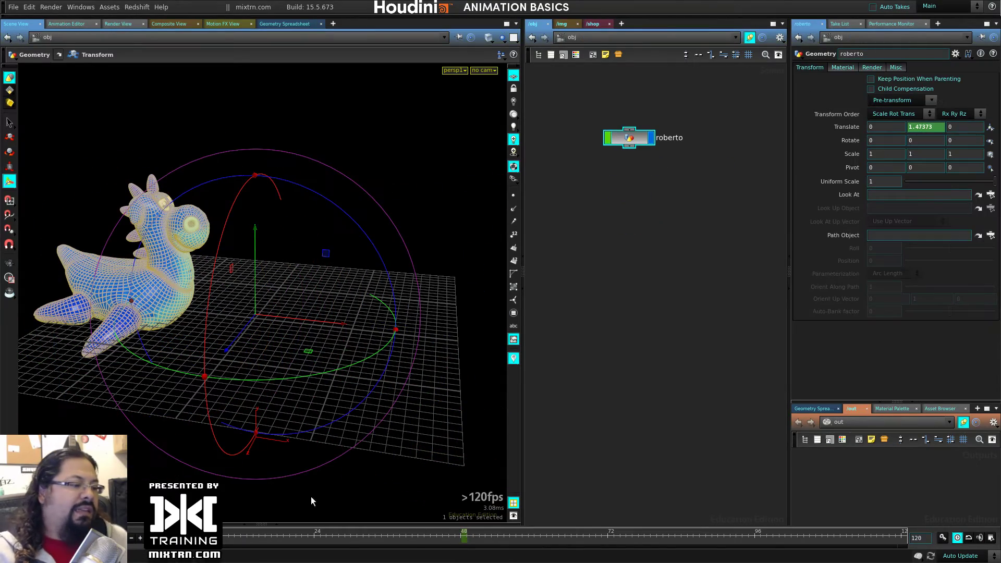
{"action": "left_click_drag", "start_coordinate": [354, 537], "coordinate": [464, 339]}
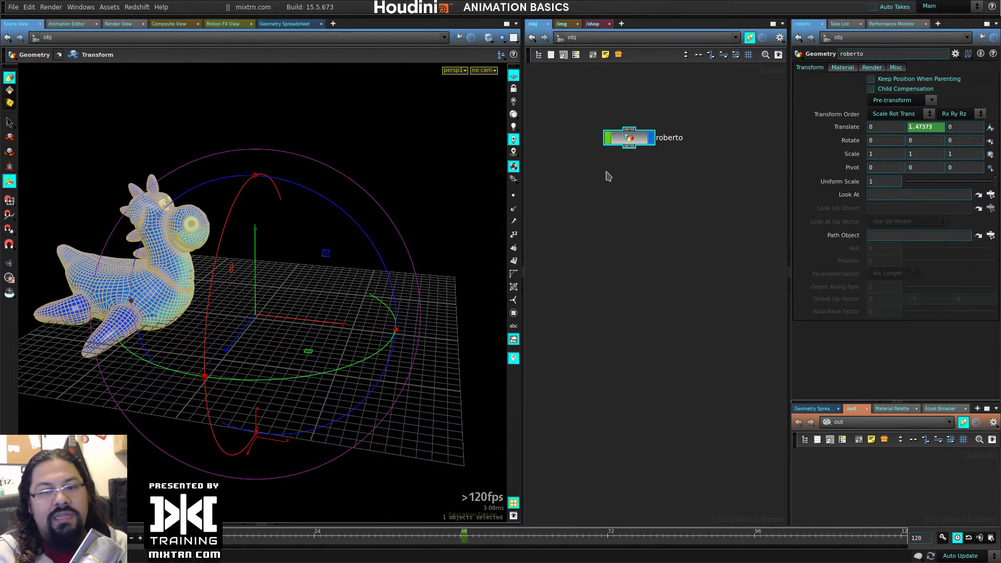
Delete the animation channel from the roberto object's Y translation and reset that value to 0
{"action": "left_click_drag", "start_coordinate": [638, 152], "coordinate": [625, 171]}
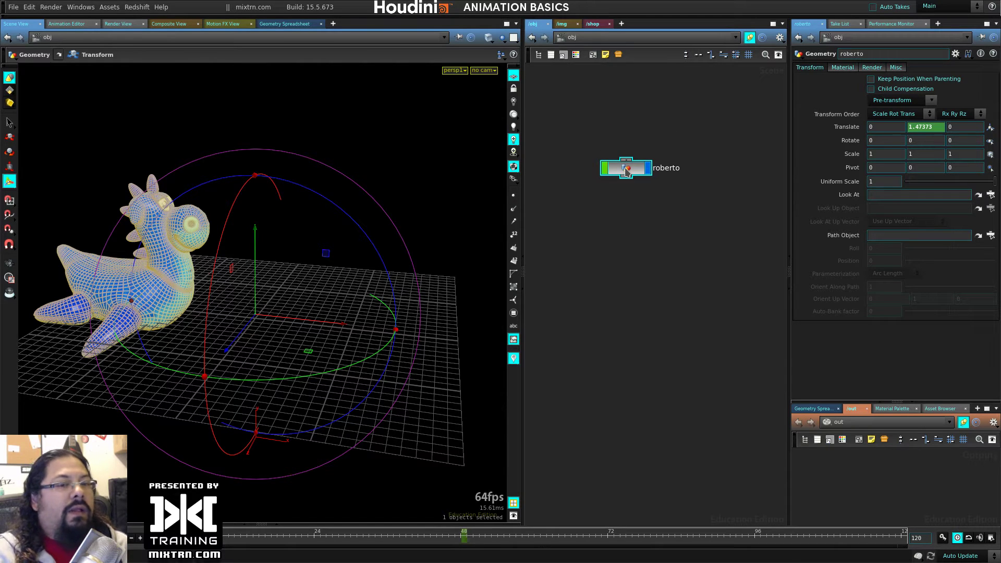
{"action": "right_click", "coordinate": [920, 125]}
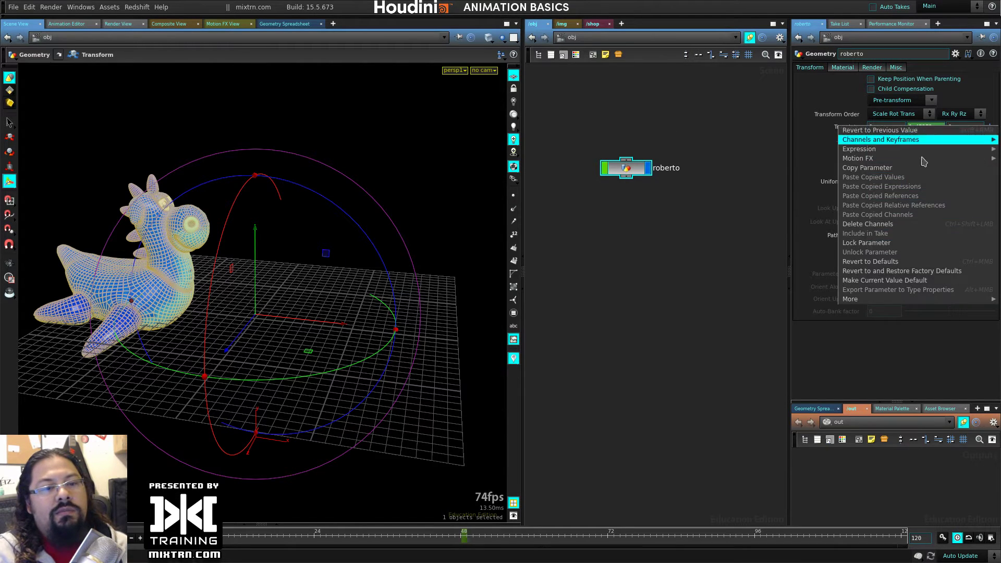
{"action": "left_click", "coordinate": [879, 223]}
{"action": "double_click", "coordinate": [937, 127]}
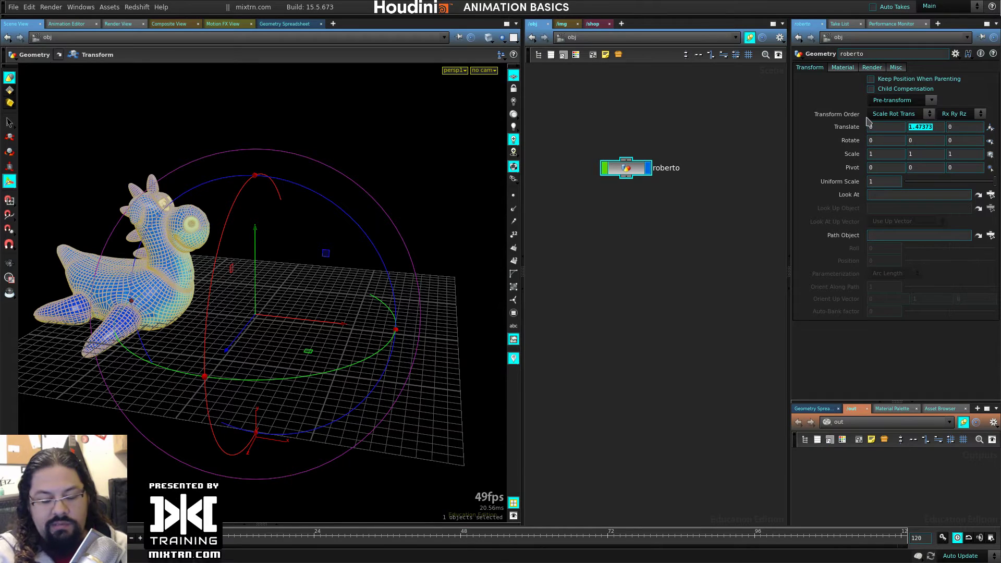
{"action": "type", "text": "0"}
{"action": "key", "text": "Return"}
Revert the viewport's construction plane to its defaults
{"action": "left_click", "coordinate": [455, 70]}
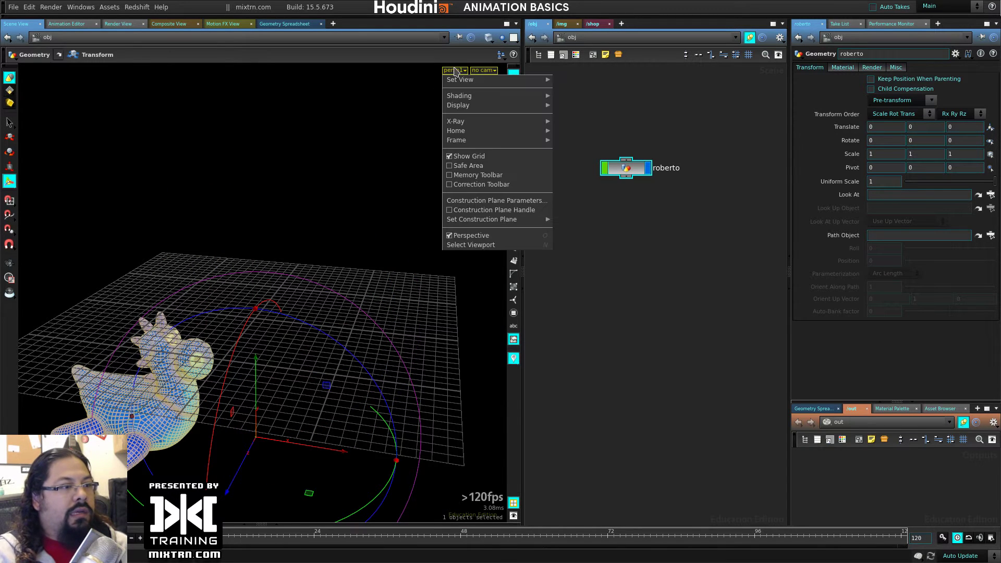
{"action": "mouse_move", "coordinate": [537, 219]}
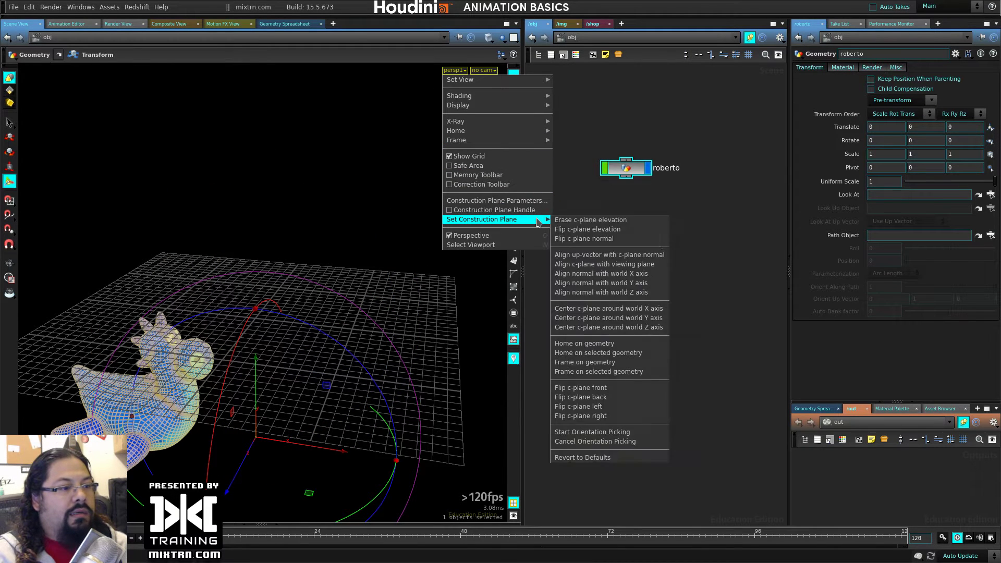
{"action": "left_click", "coordinate": [589, 460]}
{"action": "left_click_drag", "start_coordinate": [428, 336], "coordinate": [490, 313]}
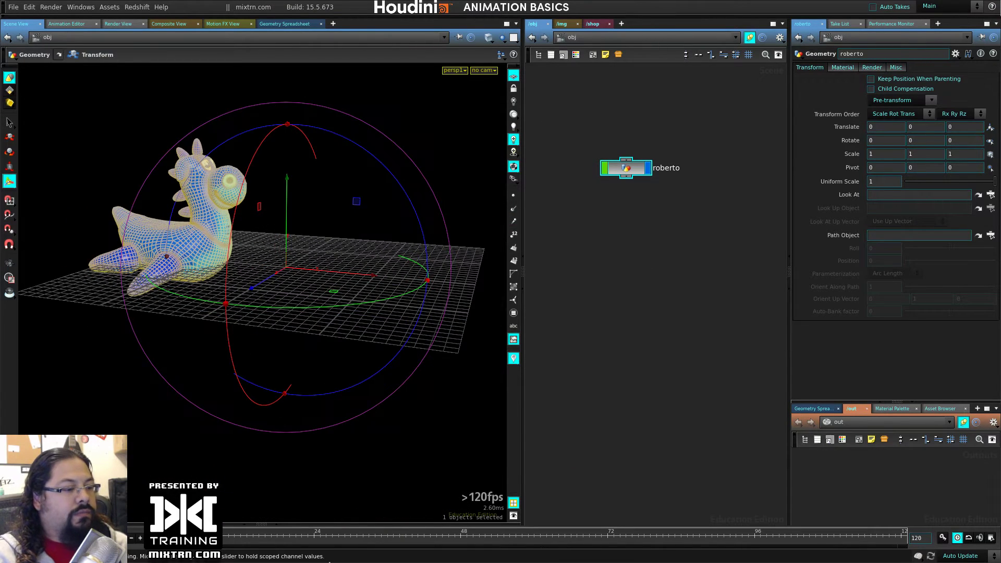
Reopen roberto's geometry network and scrub the transform1 animation back to the start of the timeline
{"action": "double_click", "coordinate": [624, 170]}
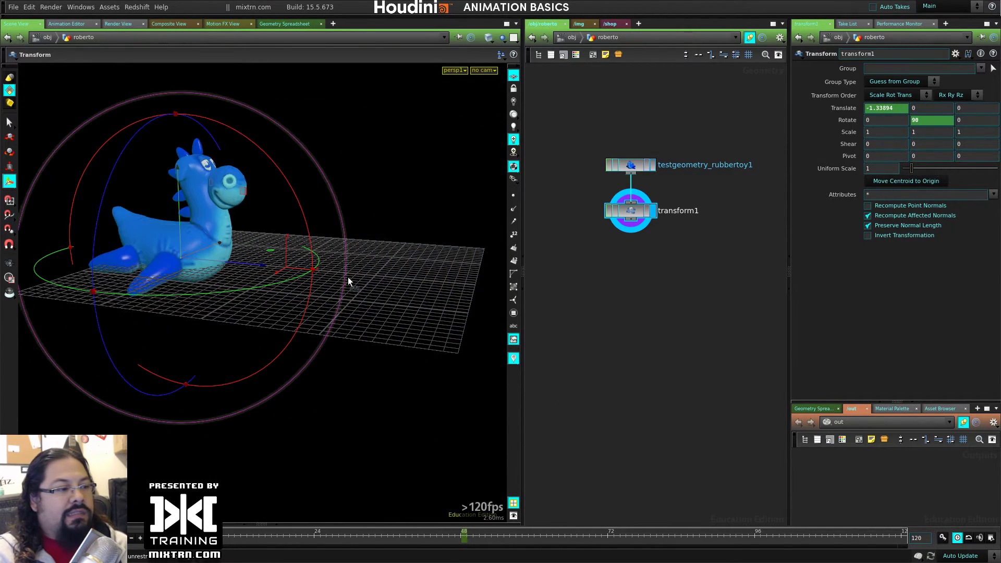
{"action": "key", "text": "Escape"}
{"action": "left_click_drag", "start_coordinate": [420, 192], "coordinate": [409, 334]}
{"action": "left_click_drag", "start_coordinate": [201, 536], "coordinate": [172, 532]}
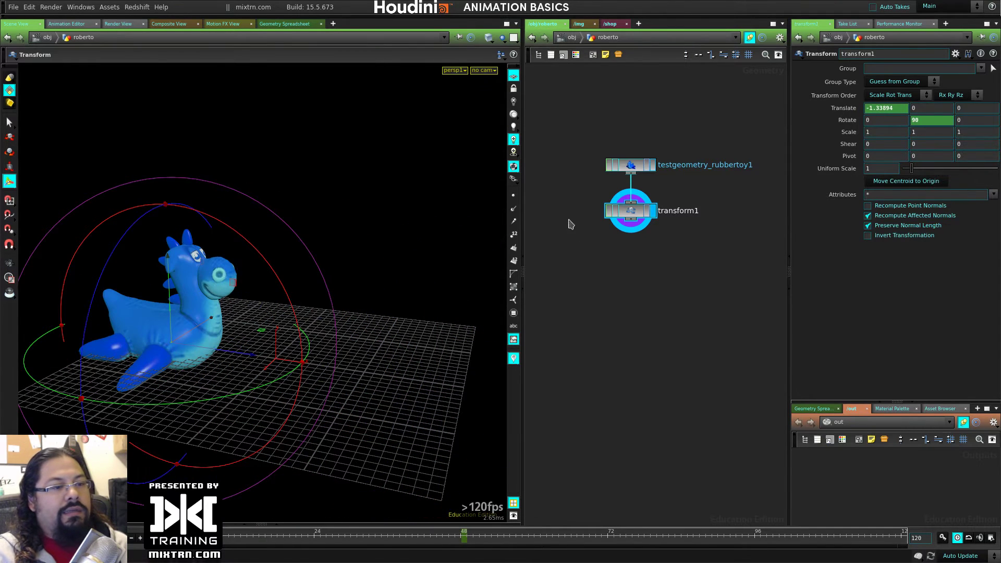
Add a Transform node below transform1, connect it to transform1's output and make it the displayed node
{"action": "middle_click_drag", "start_coordinate": [650, 272], "coordinate": [635, 188]}
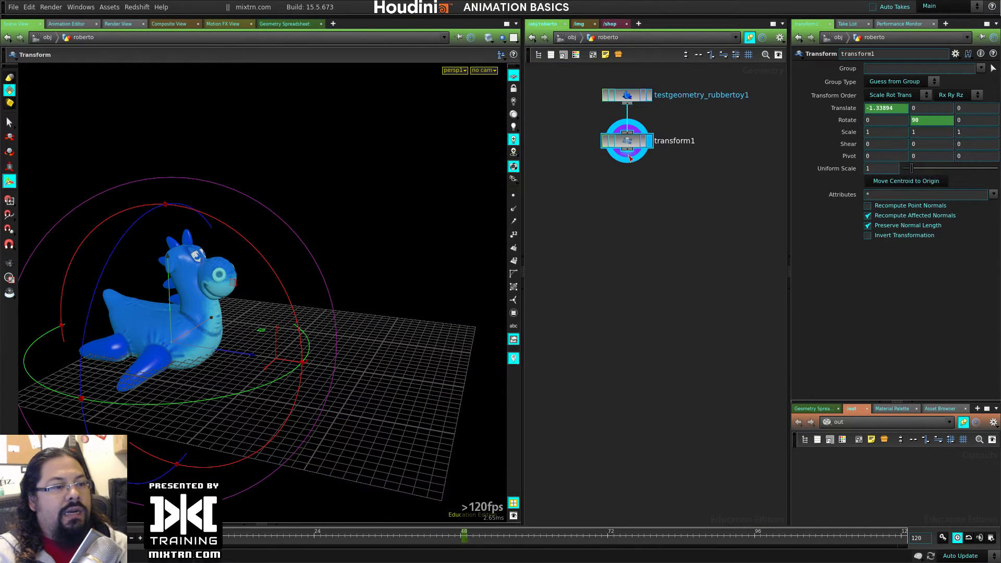
{"action": "left_click", "coordinate": [629, 157]}
{"action": "key", "text": "Tab"}
{"action": "mouse_move", "coordinate": [658, 173]}
{"action": "left_click", "coordinate": [751, 187]}
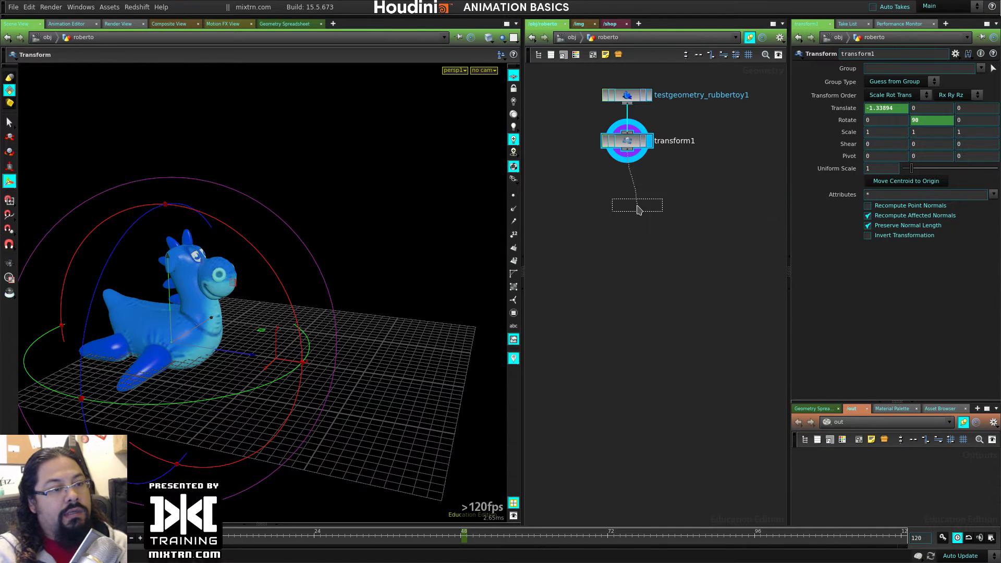
{"action": "left_click", "coordinate": [638, 209]}
{"action": "left_click", "coordinate": [655, 202]}
{"action": "left_click_drag", "start_coordinate": [621, 207], "coordinate": [619, 194]}
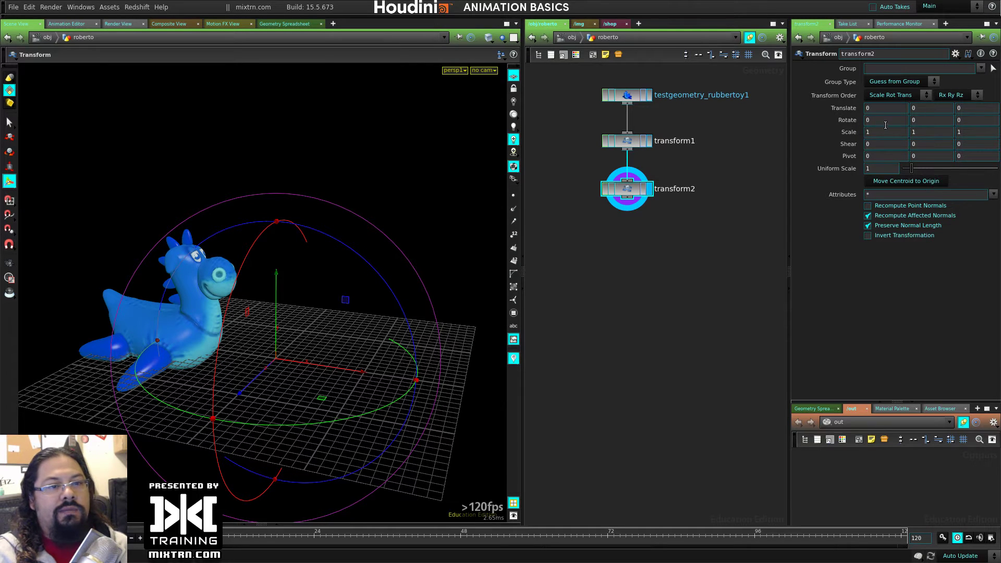
Keyframe transform2's Z rotation at 0 at the start of the timeline and at 360 on frame 48
{"action": "left_click", "coordinate": [965, 120], "text": "alt"}
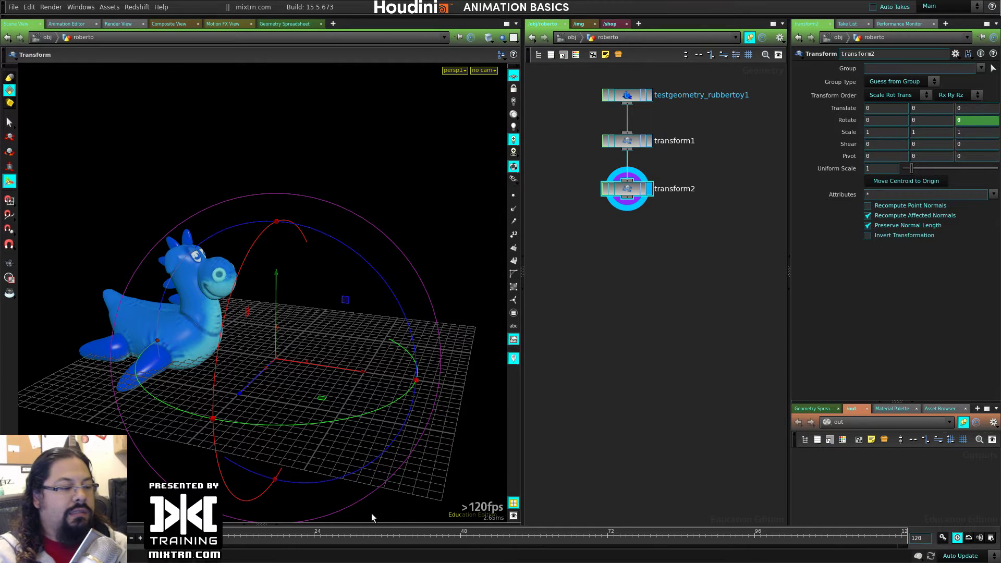
{"action": "left_click", "coordinate": [461, 538]}
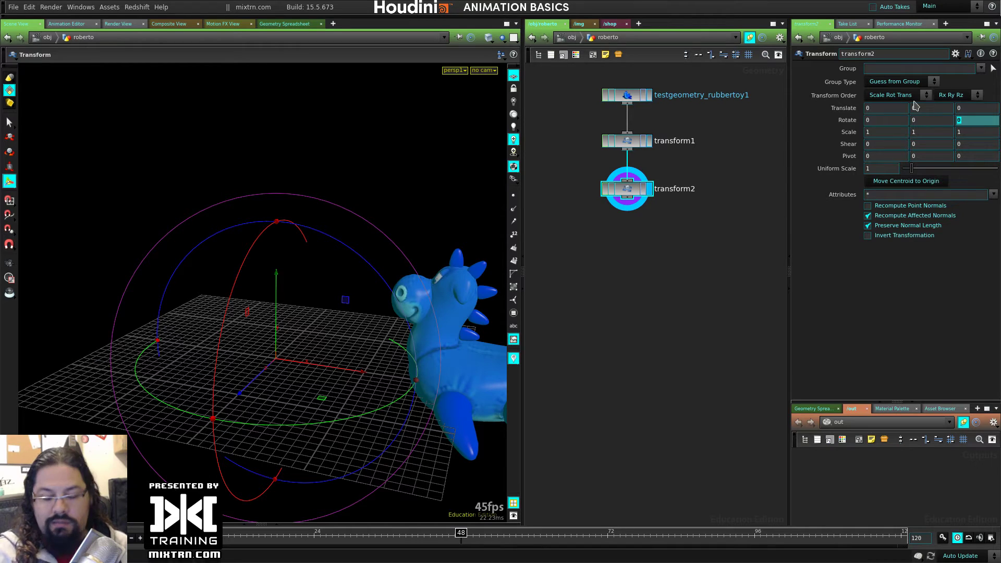
{"action": "type", "text": "360"}
{"action": "key", "text": "Return"}
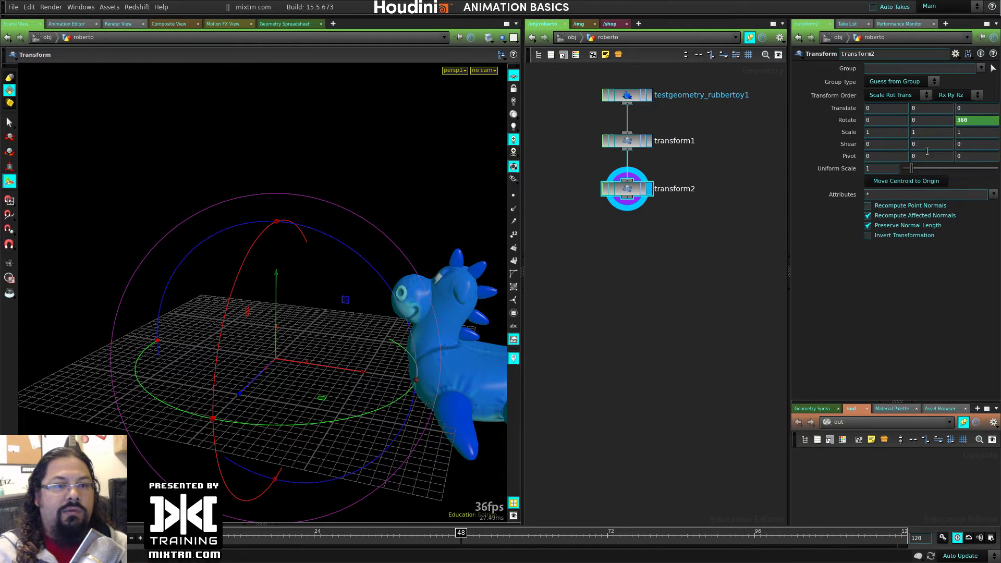
Scrub the timeline past frame 48 and back to the start to review transform2's rotation from a wider view
{"action": "left_click_drag", "start_coordinate": [453, 535], "coordinate": [478, 539]}
{"action": "key", "text": "Escape"}
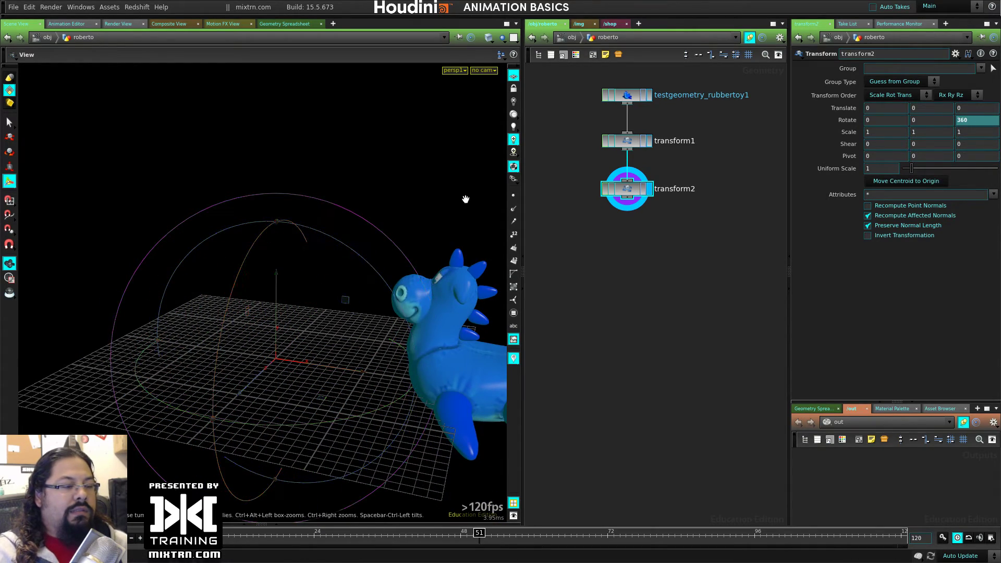
{"action": "left_click_drag", "start_coordinate": [467, 198], "coordinate": [326, 166]}
{"action": "middle_click_drag", "start_coordinate": [326, 165], "coordinate": [368, 173], "text": "alt"}
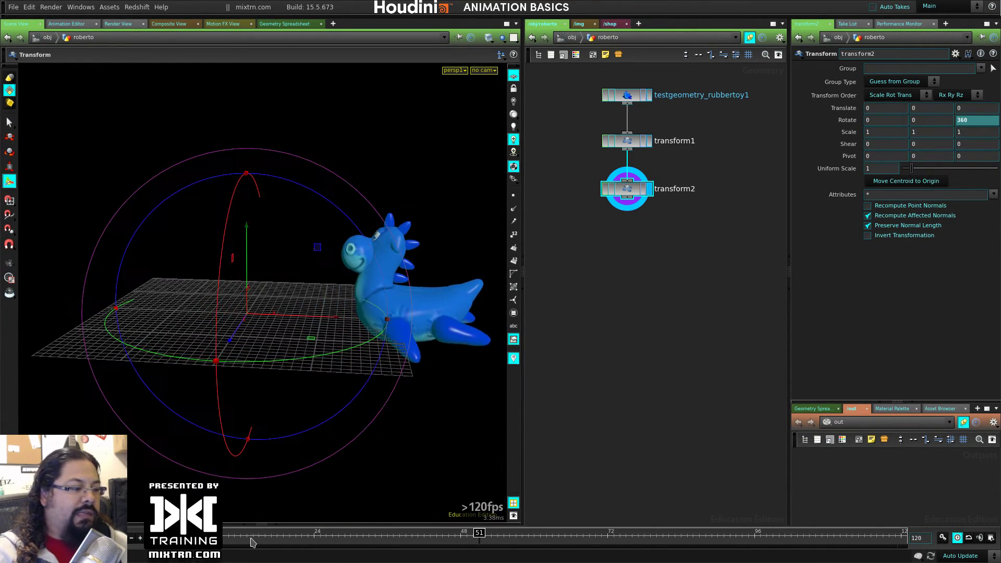
{"action": "left_click_drag", "start_coordinate": [252, 541], "coordinate": [176, 541]}
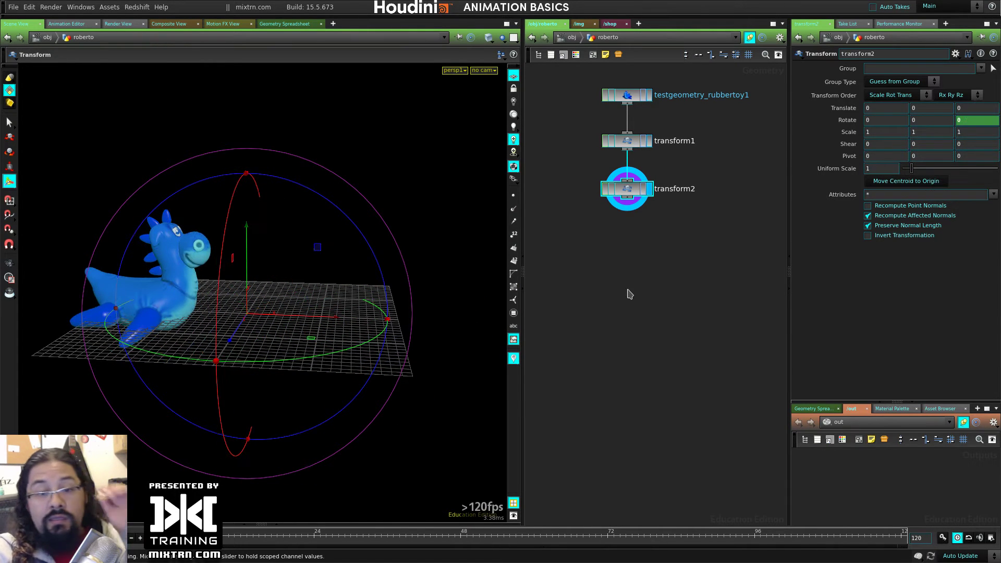
Display transform1 and transform2 in turn, scrubbing the timeline to compare the result at each node
{"action": "left_click", "coordinate": [650, 147]}
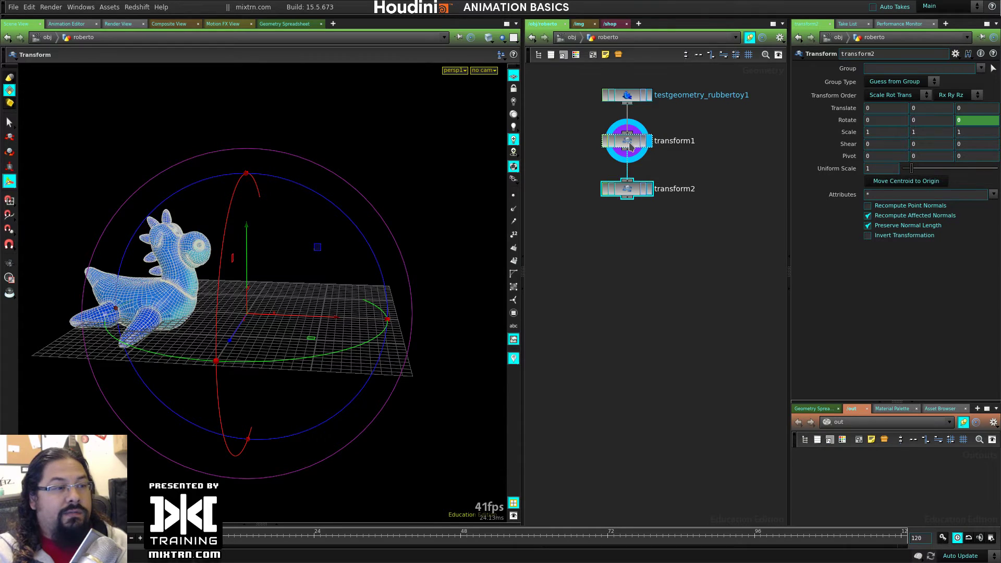
{"action": "key", "text": "Up"}
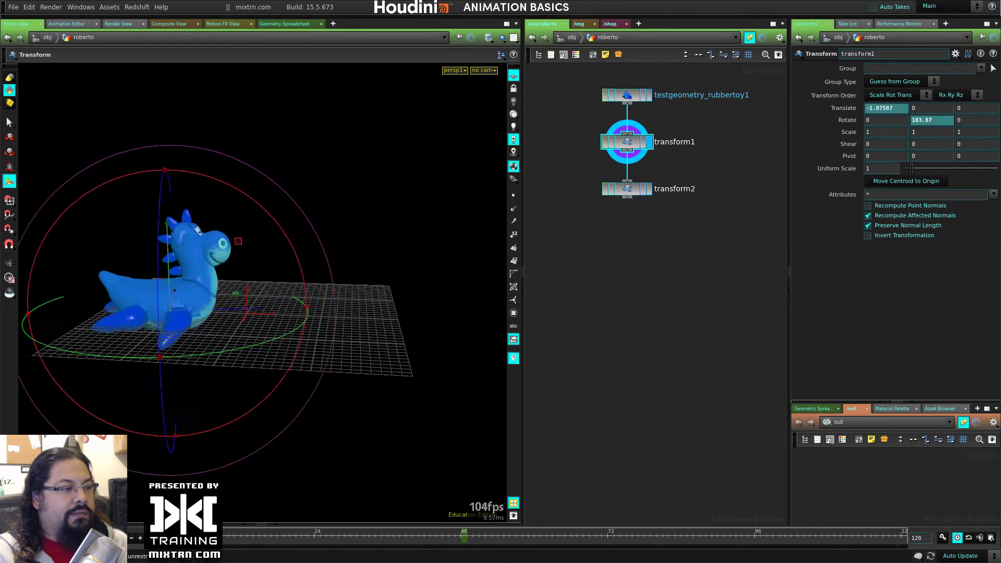
{"action": "left_click", "coordinate": [648, 189]}
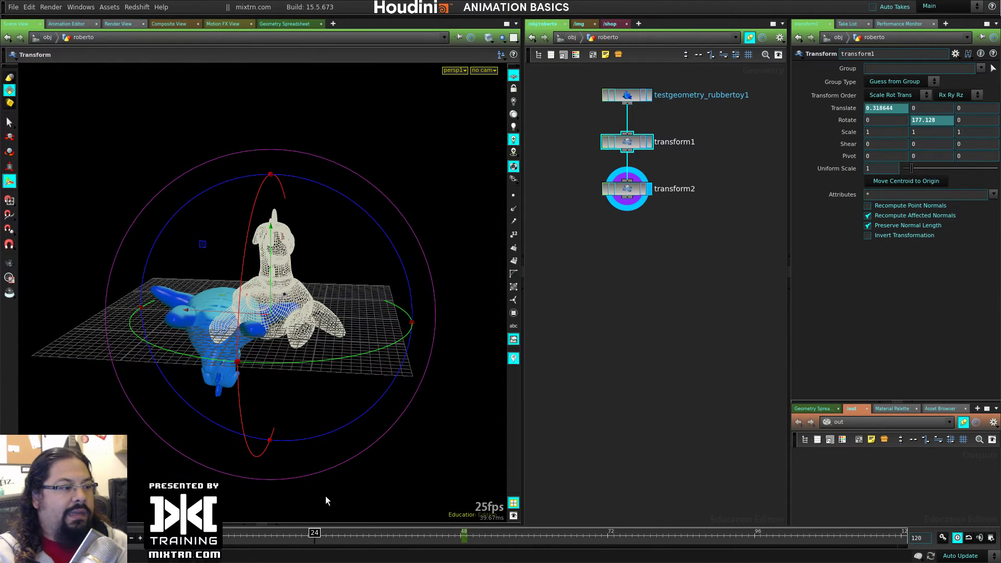
{"action": "left_click_drag", "start_coordinate": [318, 535], "coordinate": [357, 533]}
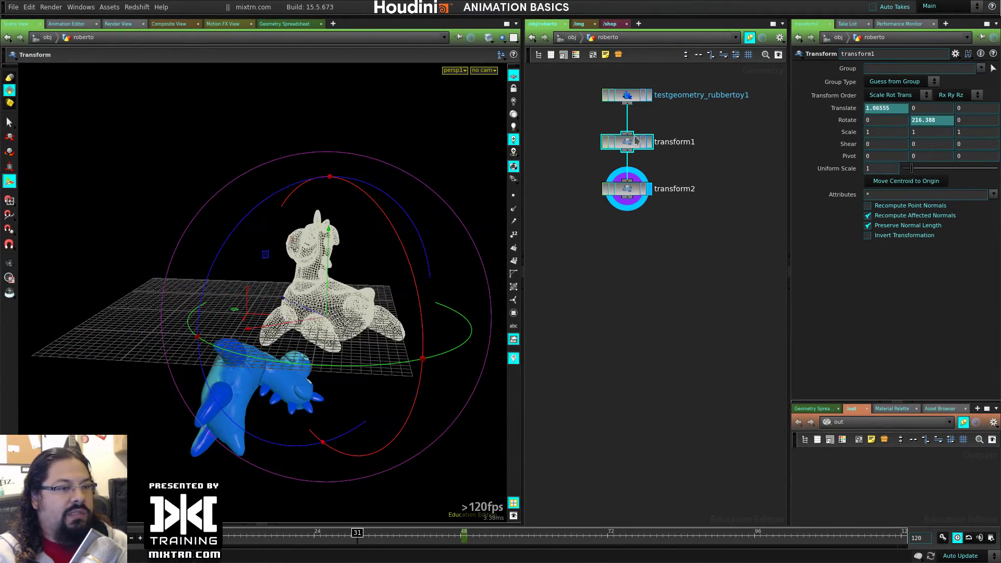
{"action": "left_click_drag", "start_coordinate": [358, 533], "coordinate": [464, 533]}
Bypass transform1 to check transform2's effect on its own, and re-enable transform1
{"action": "left_click", "coordinate": [606, 141]}
{"action": "left_click", "coordinate": [627, 190]}
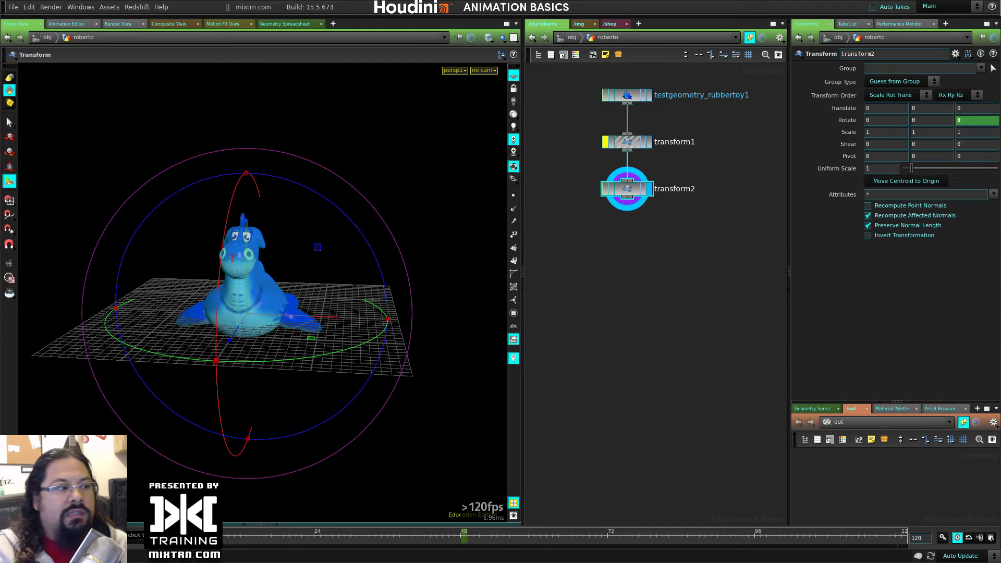
{"action": "left_click", "coordinate": [606, 142]}
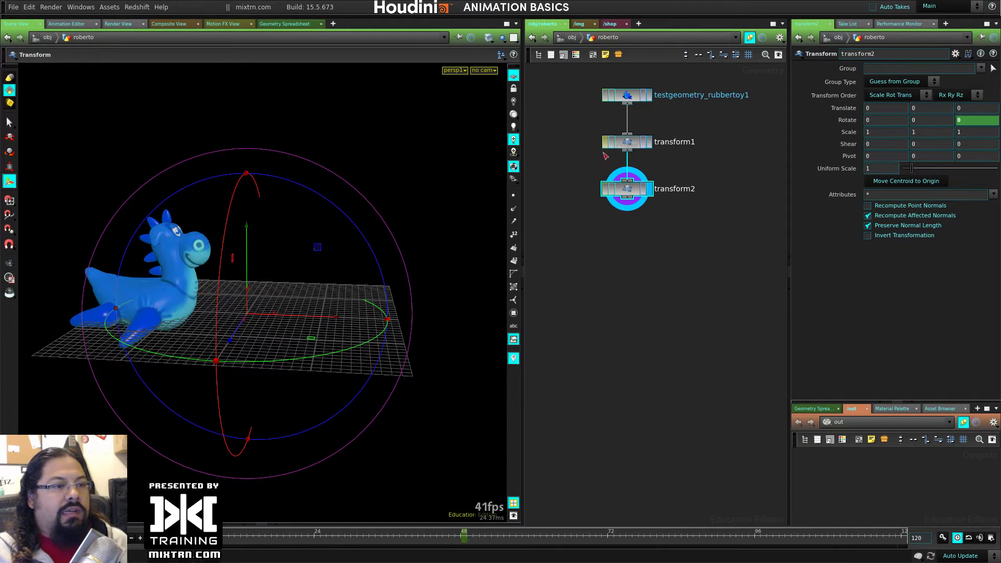
Insert a Transform node between testgeometry_rubbertoy1 and transform1, and make it the displayed node
{"action": "key", "text": "l"}
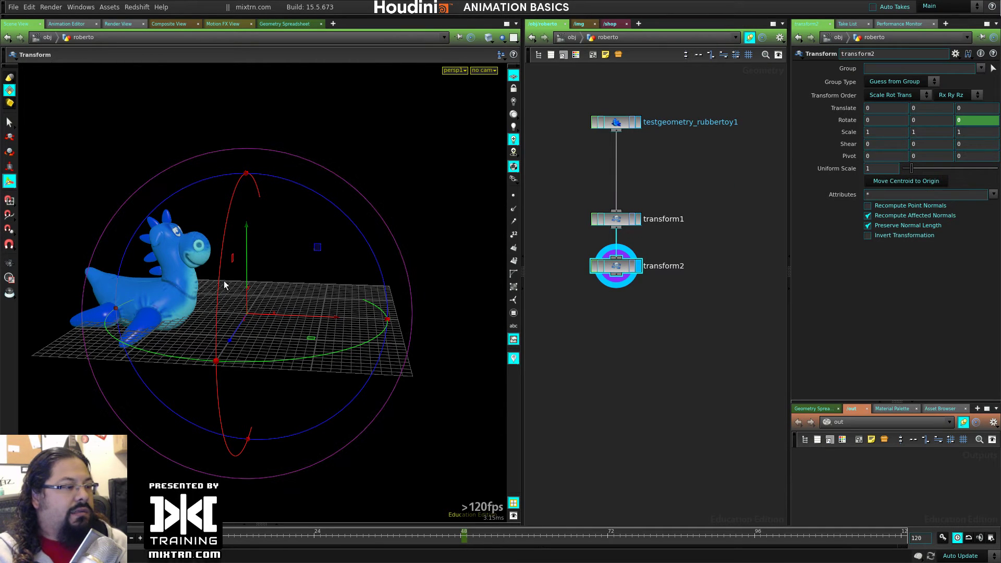
{"action": "key", "text": "Tab"}
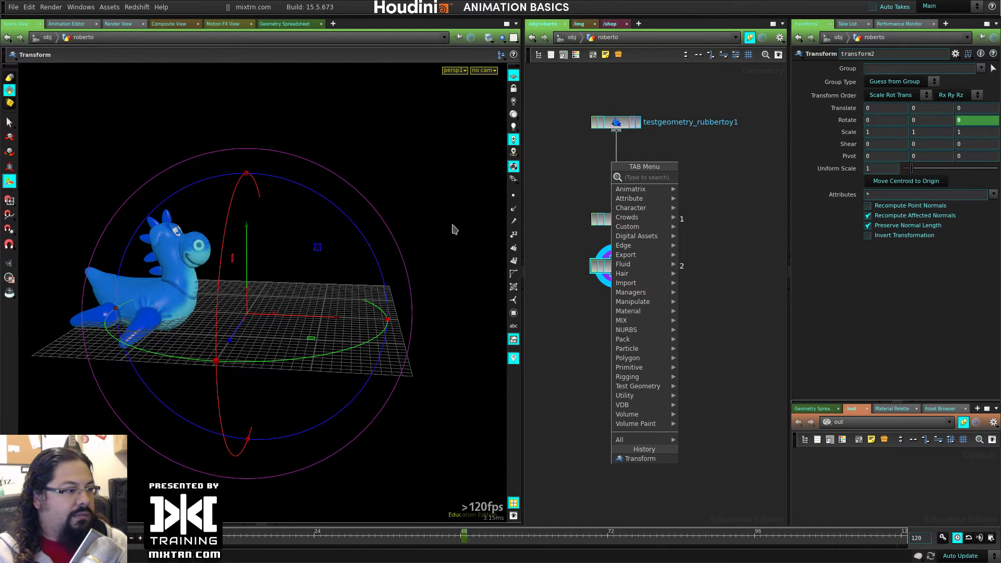
{"action": "type", "text": "tr"}
{"action": "left_click", "coordinate": [692, 195]}
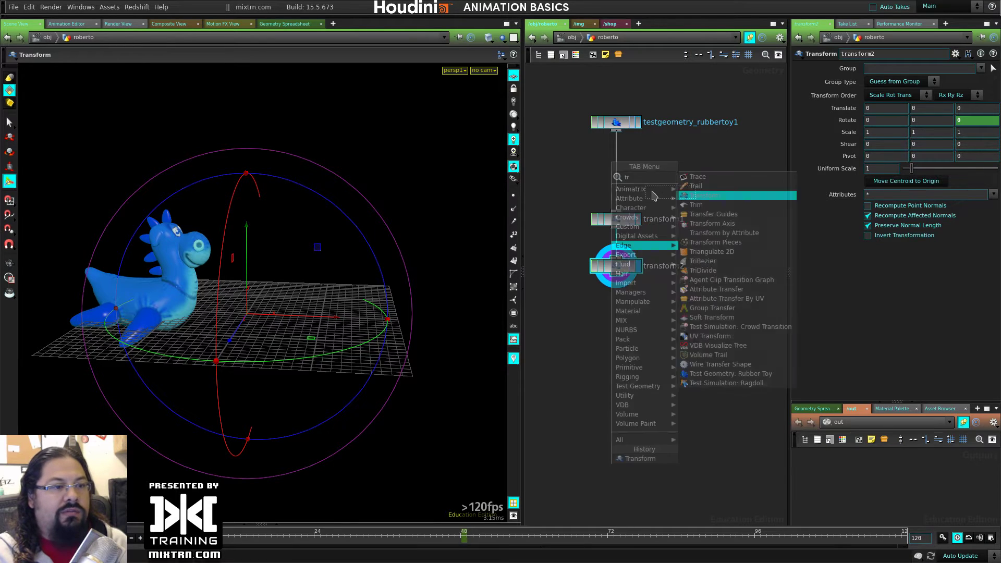
{"action": "left_click", "coordinate": [615, 174]}
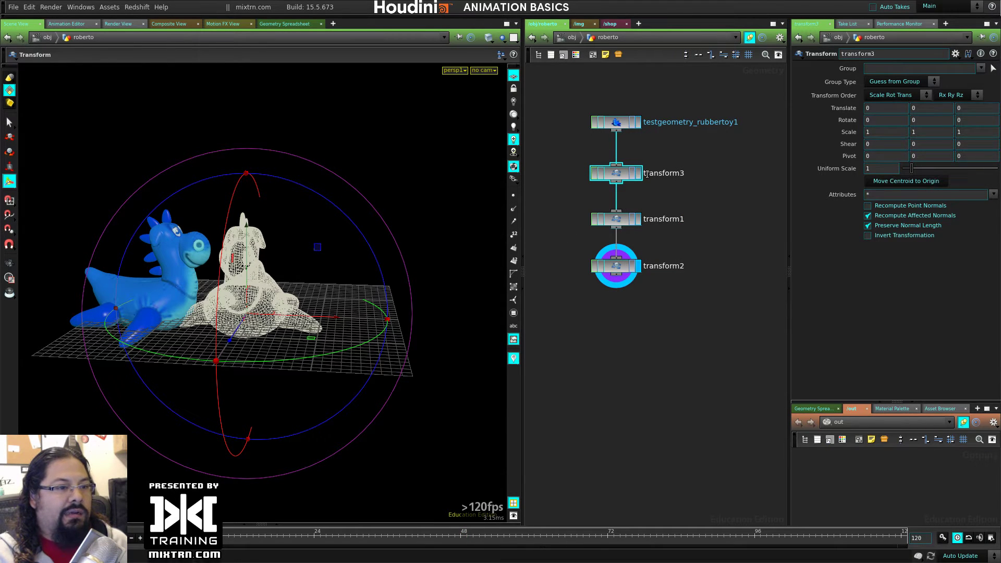
{"action": "left_click", "coordinate": [640, 177]}
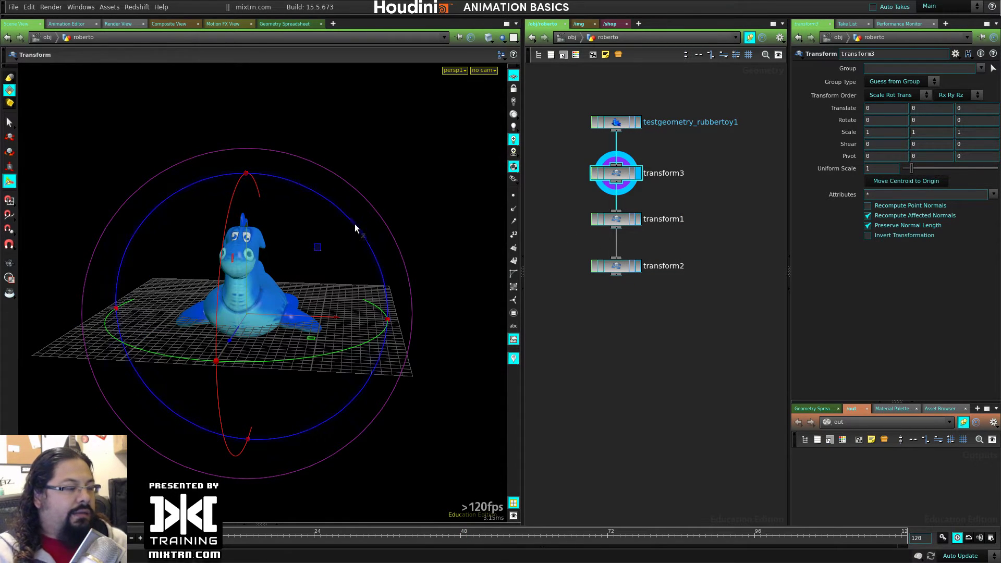
Keyframe transform3's Z rotation at 0 at the start of the timeline and at 360 on frame 48
{"action": "left_click_drag", "start_coordinate": [354, 224], "coordinate": [251, 208]}
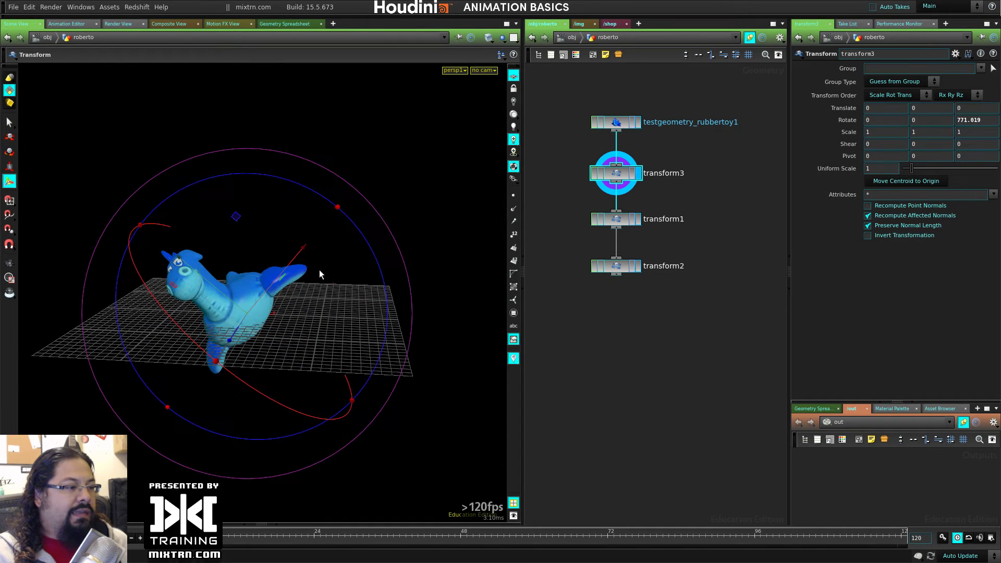
{"action": "key", "text": "ctrl+z"}
{"action": "left_click", "coordinate": [964, 123], "text": "alt"}
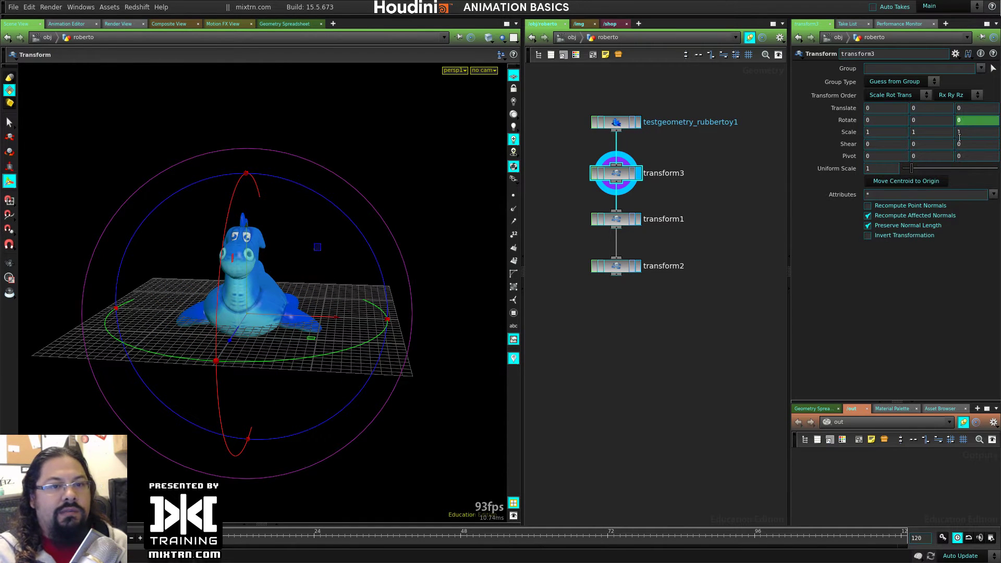
{"action": "left_click", "coordinate": [463, 539]}
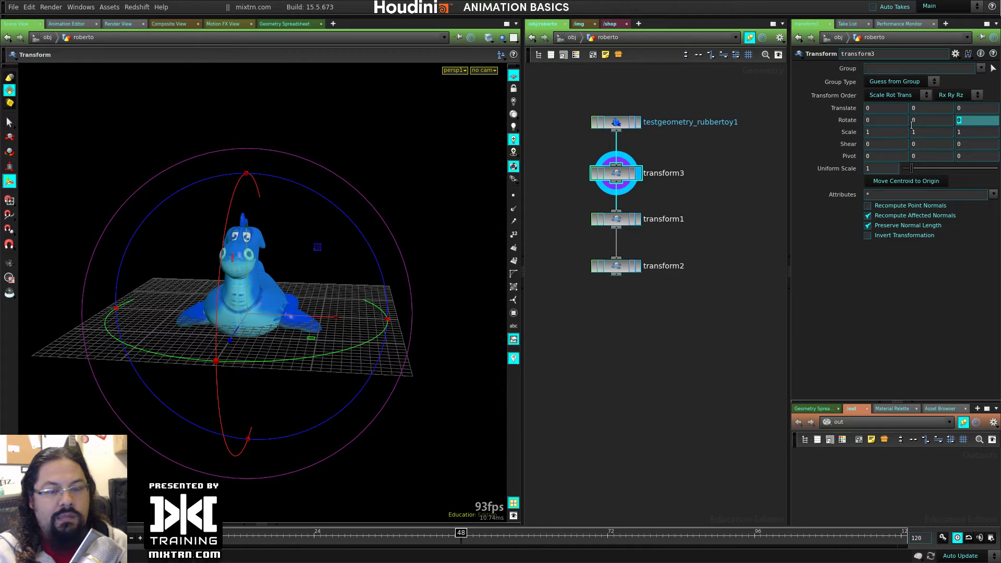
{"action": "type", "text": "360"}
{"action": "key", "text": "Return"}
{"action": "left_click", "coordinate": [988, 120], "text": "alt"}
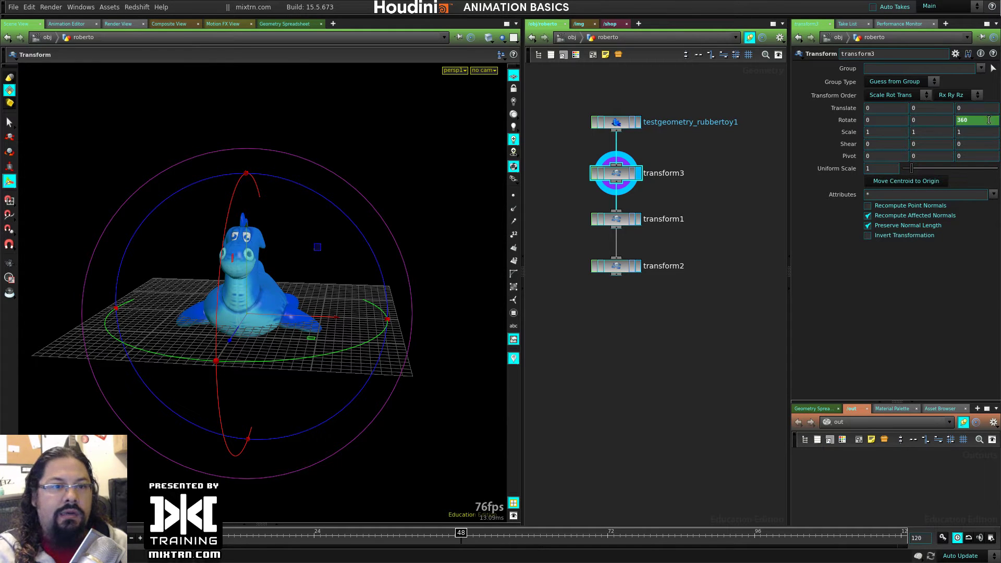
Scrub the animation at transform3, transform1 and transform2 in succession to see how each node builds on the previous one
{"action": "mouse_move", "coordinate": [461, 534]}
{"action": "left_mouse_down"}
{"action": "mouse_move", "coordinate": [402, 534]}
{"action": "mouse_move", "coordinate": [240, 495]}
{"action": "mouse_move", "coordinate": [463, 528]}
{"action": "mouse_move", "coordinate": [206, 531]}
{"action": "mouse_move", "coordinate": [463, 531]}
{"action": "left_mouse_up"}
{"action": "left_click", "coordinate": [639, 220]}
{"action": "left_click", "coordinate": [613, 221]}
{"action": "double_click", "coordinate": [640, 269]}
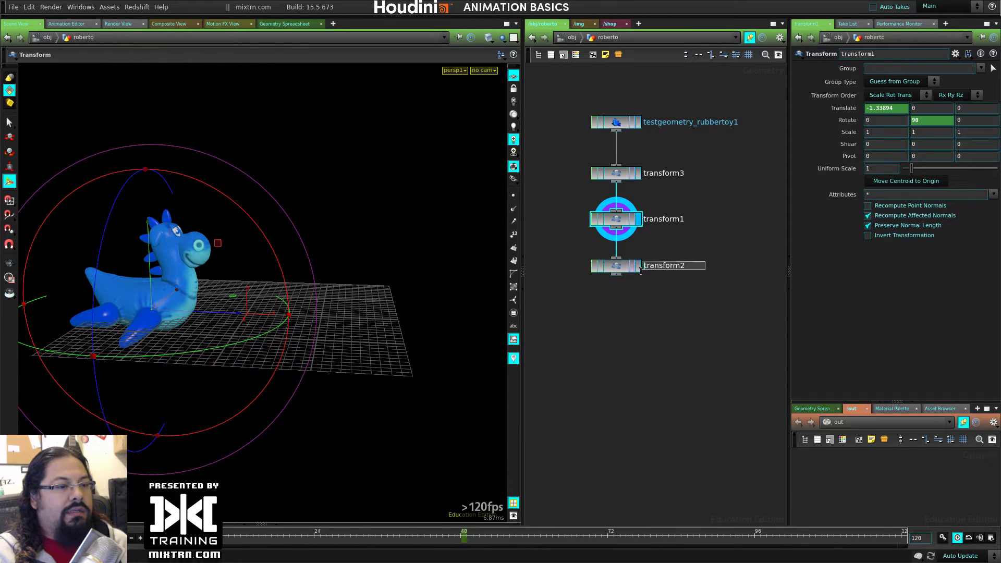
{"action": "left_click", "coordinate": [633, 267]}
{"action": "left_click_drag", "start_coordinate": [271, 533], "coordinate": [173, 519]}
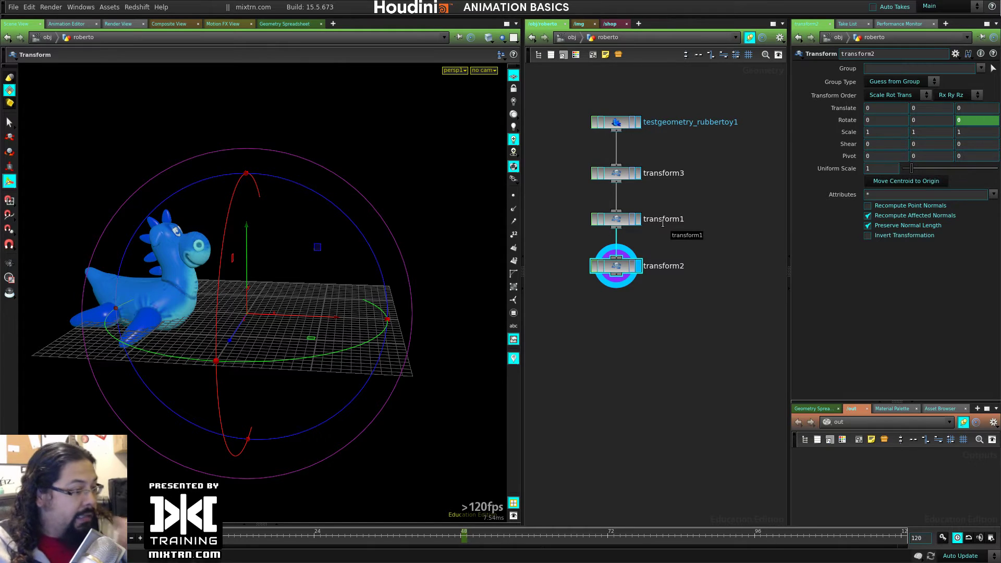
Move the four nodes of the roberto network closer together and distribute them evenly in a vertical column
{"action": "left_click", "coordinate": [620, 309]}
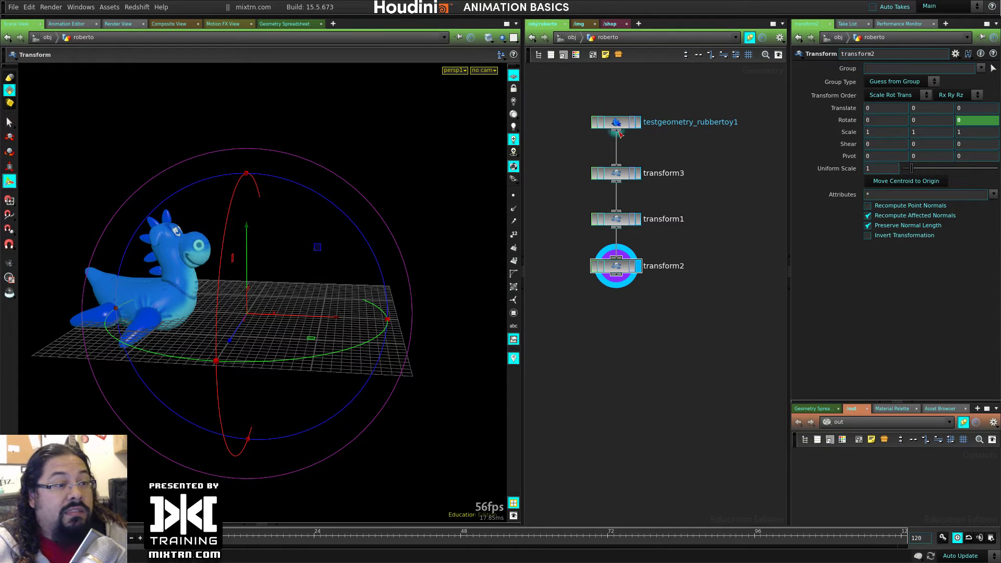
{"action": "left_click_drag", "start_coordinate": [617, 123], "coordinate": [616, 145]}
{"action": "left_click_drag", "start_coordinate": [621, 223], "coordinate": [621, 205]}
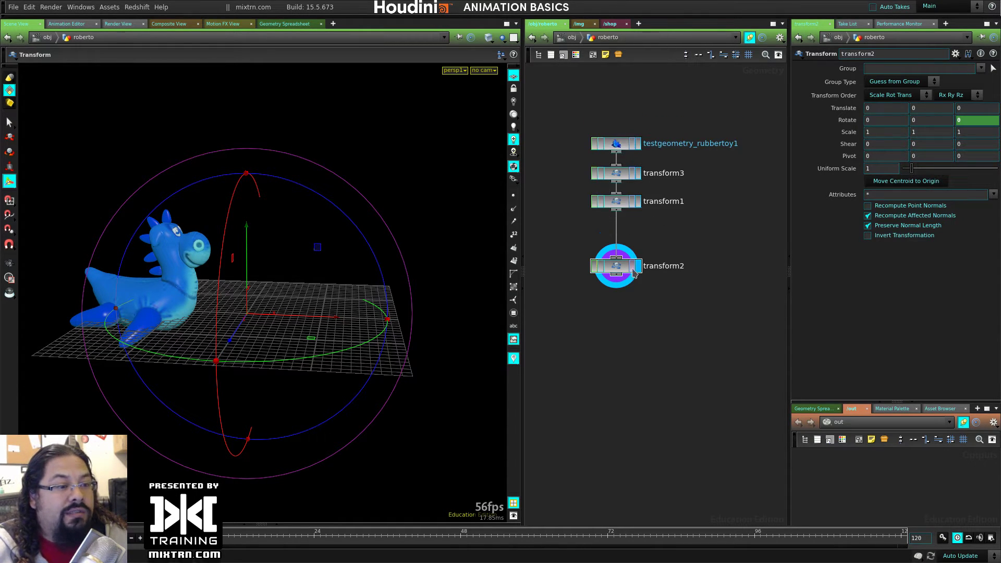
{"action": "left_click_drag", "start_coordinate": [634, 272], "coordinate": [633, 240]}
{"action": "left_click_drag", "start_coordinate": [565, 130], "coordinate": [633, 234]}
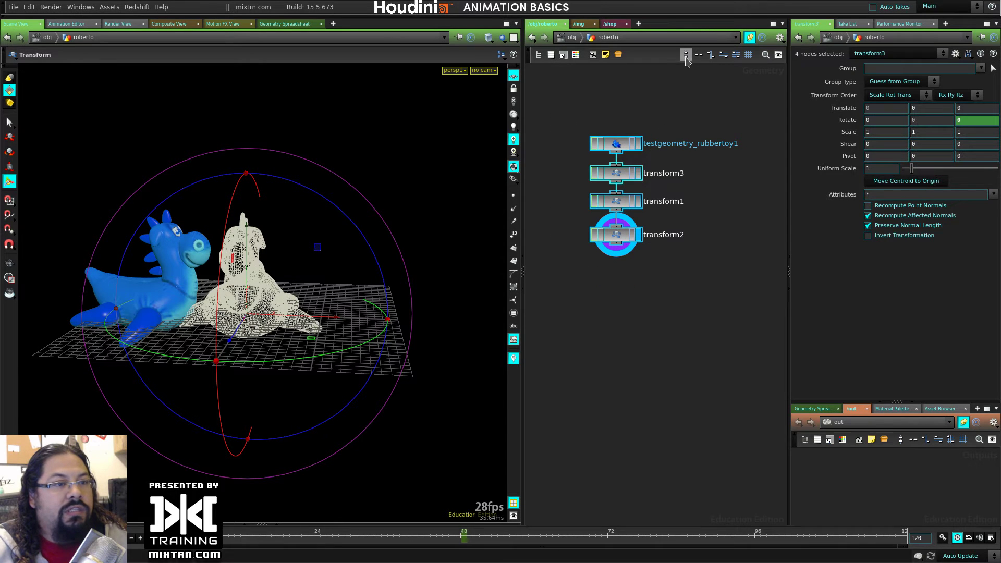
{"action": "left_click", "coordinate": [722, 55]}
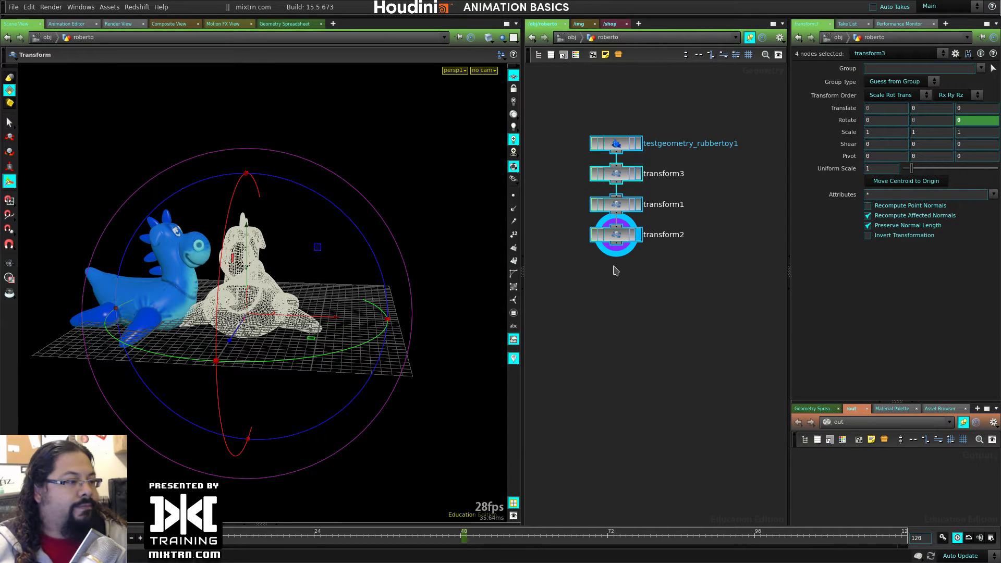
Scrub the timeline forward and back to the start to preview the whole transform chain's combined animation
{"action": "left_click", "coordinate": [622, 307]}
{"action": "left_click_drag", "start_coordinate": [292, 524], "coordinate": [415, 495]}
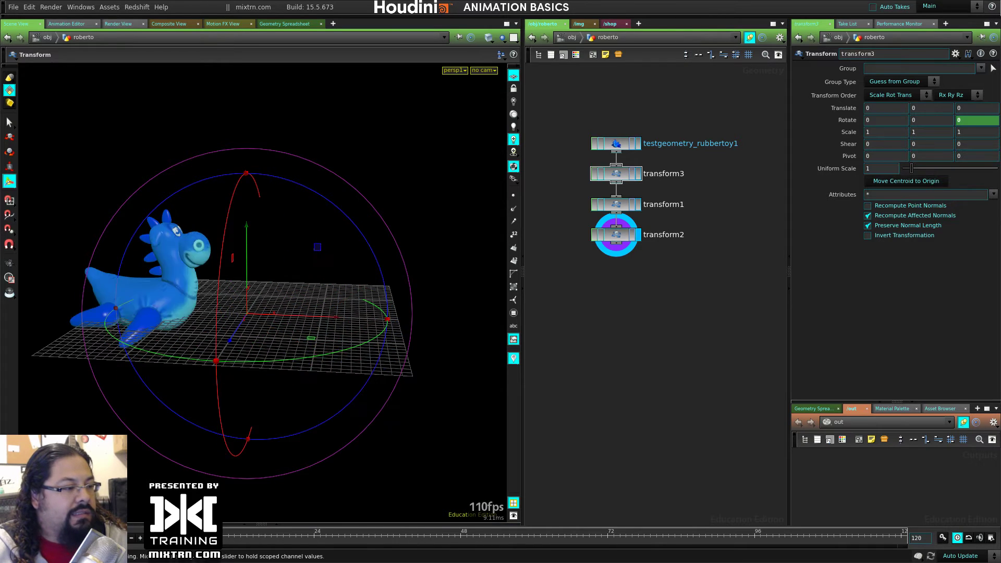
{"action": "left_click_drag", "start_coordinate": [405, 525], "coordinate": [178, 533]}
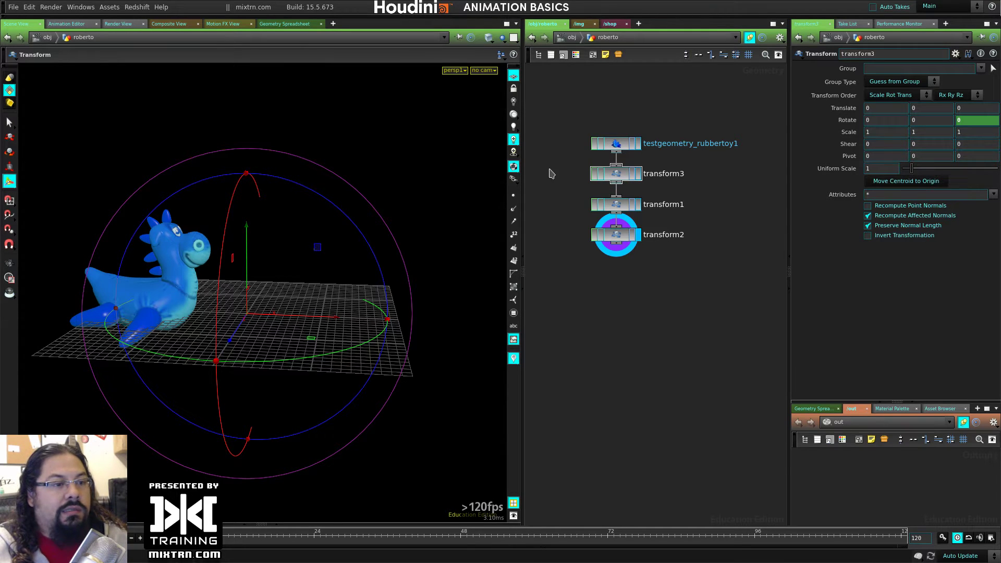
Delete the transform3 and transform2 nodes, keeping only transform1 below the rubber toy
{"action": "left_click_drag", "start_coordinate": [551, 173], "coordinate": [658, 194]}
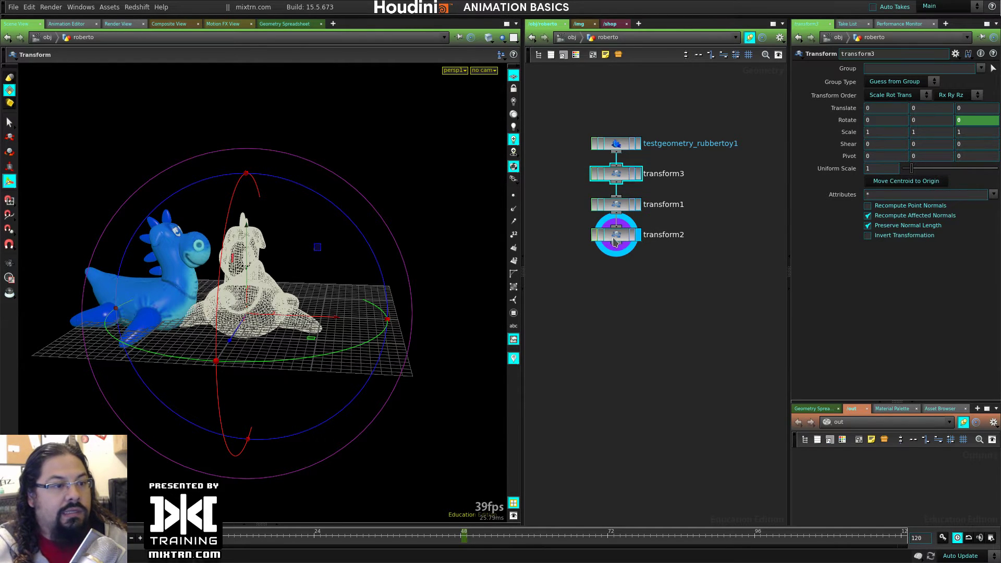
{"action": "key", "text": "Delete"}
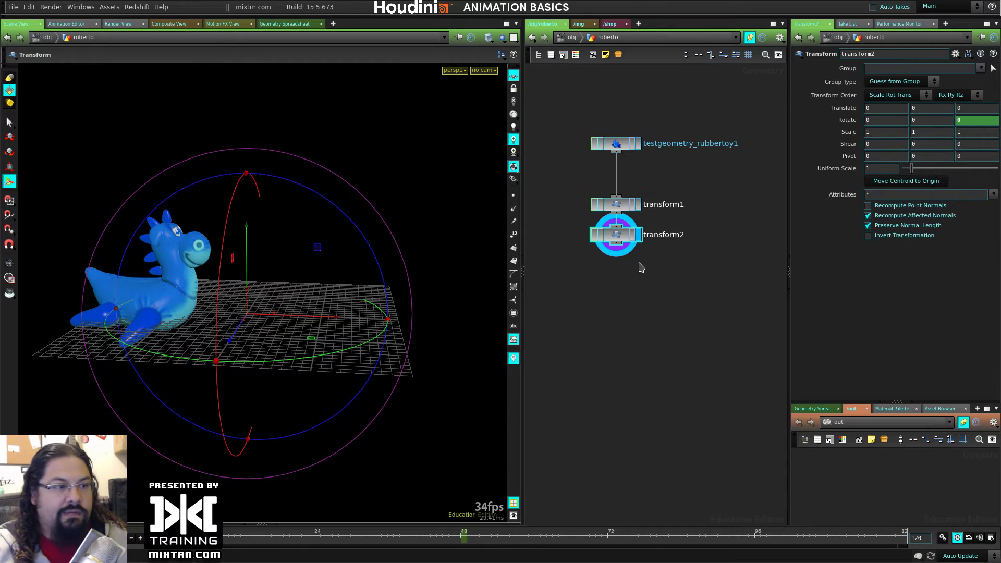
{"action": "key", "text": "Delete"}
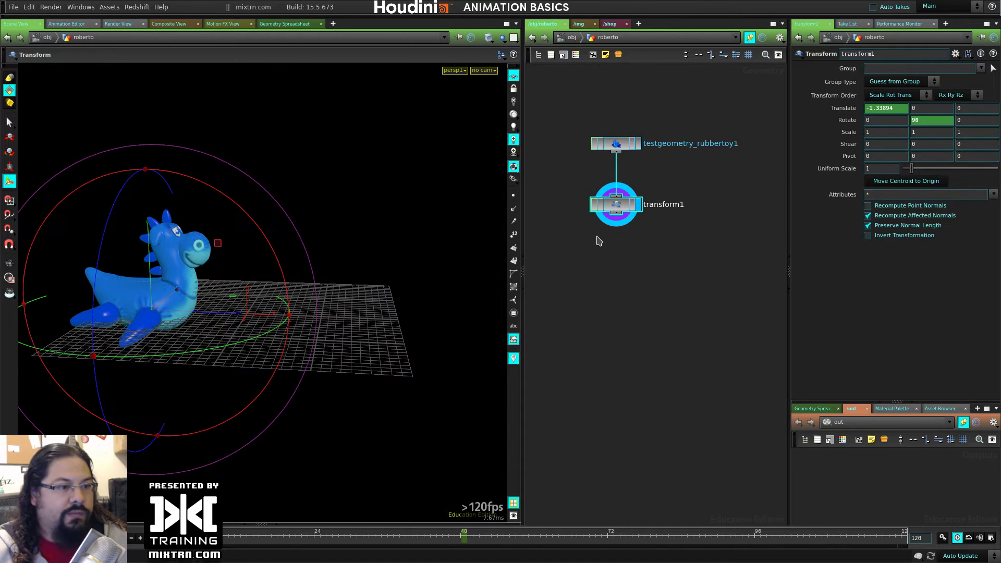
Move transform1 closer to the rubber toy node, then raise the toy about 1.85 units at frame 24 and key its Y translation
{"action": "left_click_drag", "start_coordinate": [619, 208], "coordinate": [619, 189]}
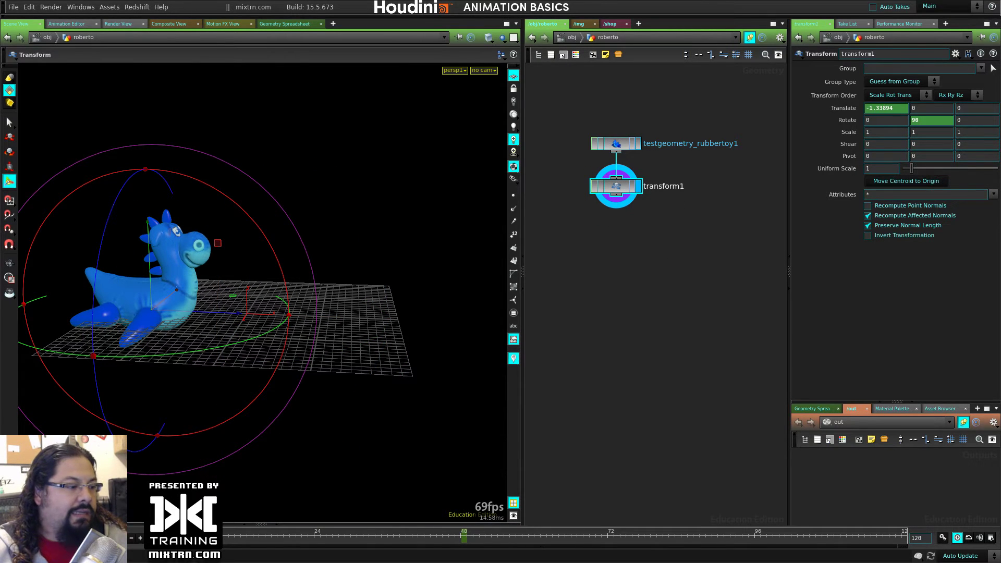
{"action": "left_click", "coordinate": [285, 534]}
{"action": "left_click_drag", "start_coordinate": [286, 537], "coordinate": [315, 544]}
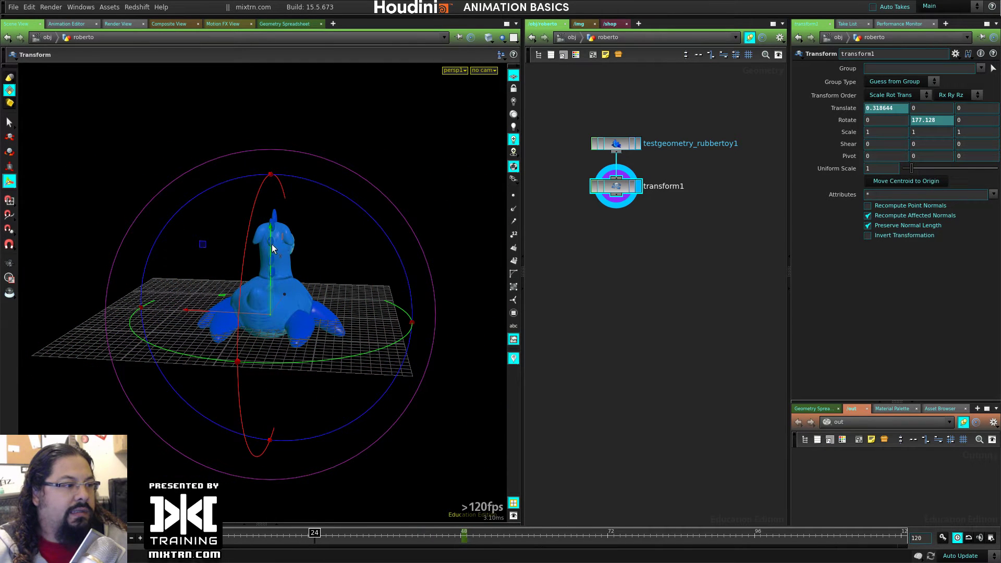
{"action": "left_click_drag", "start_coordinate": [273, 248], "coordinate": [349, 140]}
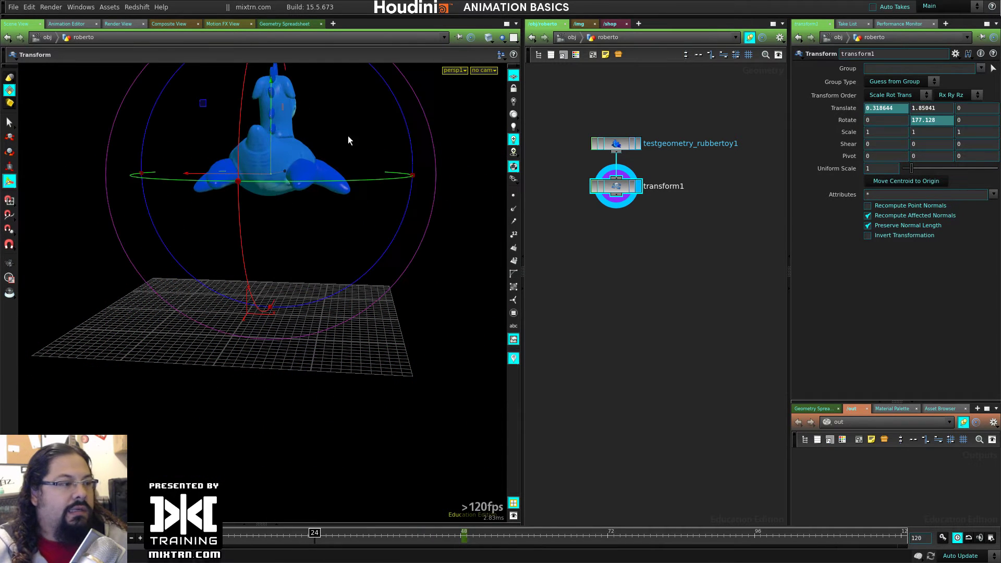
{"action": "left_click", "coordinate": [932, 108], "text": "alt"}
Key transform1's Y translation at 0 on the first frame and frame 48, and scrub through the jump to preview it
{"action": "key", "text": "Down"}
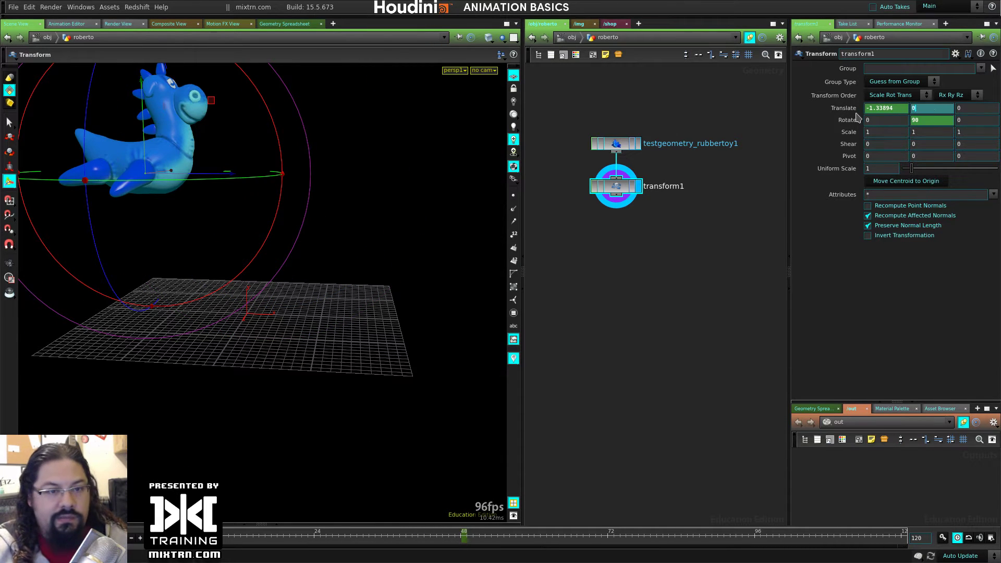
{"action": "left_click", "coordinate": [459, 541]}
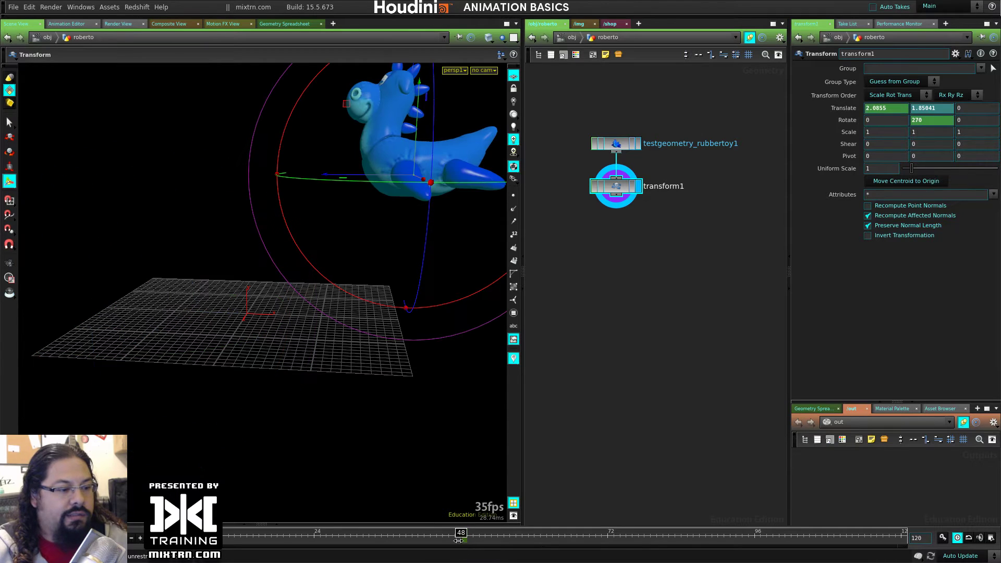
{"action": "type", "text": "0"}
{"action": "key", "text": "Return"}
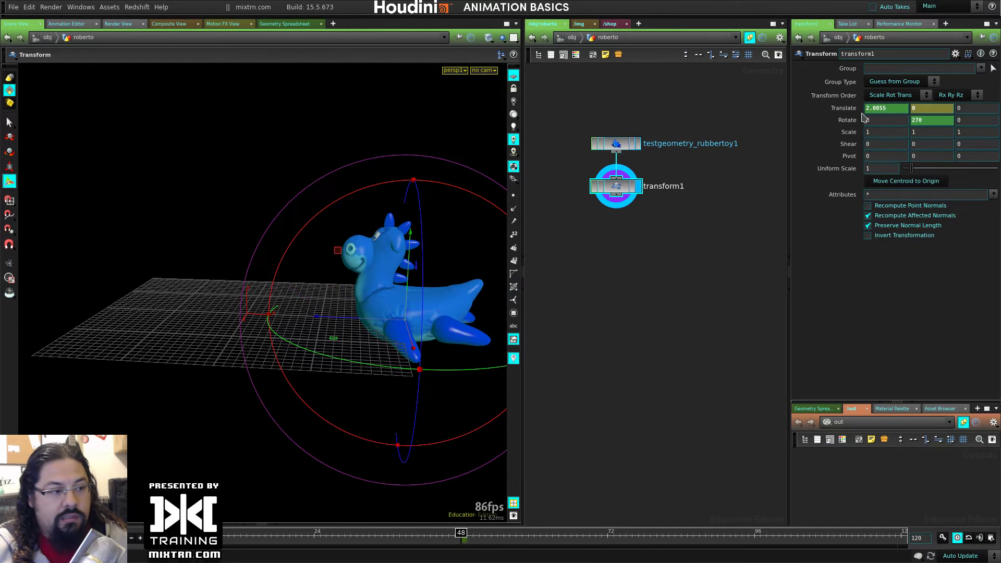
{"action": "mouse_move", "coordinate": [241, 540]}
{"action": "left_mouse_down"}
{"action": "mouse_move", "coordinate": [469, 537]}
{"action": "mouse_move", "coordinate": [423, 505]}
{"action": "mouse_move", "coordinate": [459, 495]}
{"action": "mouse_move", "coordinate": [261, 495]}
{"action": "mouse_move", "coordinate": [496, 483]}
{"action": "mouse_move", "coordinate": [219, 487]}
{"action": "mouse_move", "coordinate": [433, 493]}
{"action": "left_mouse_up"}
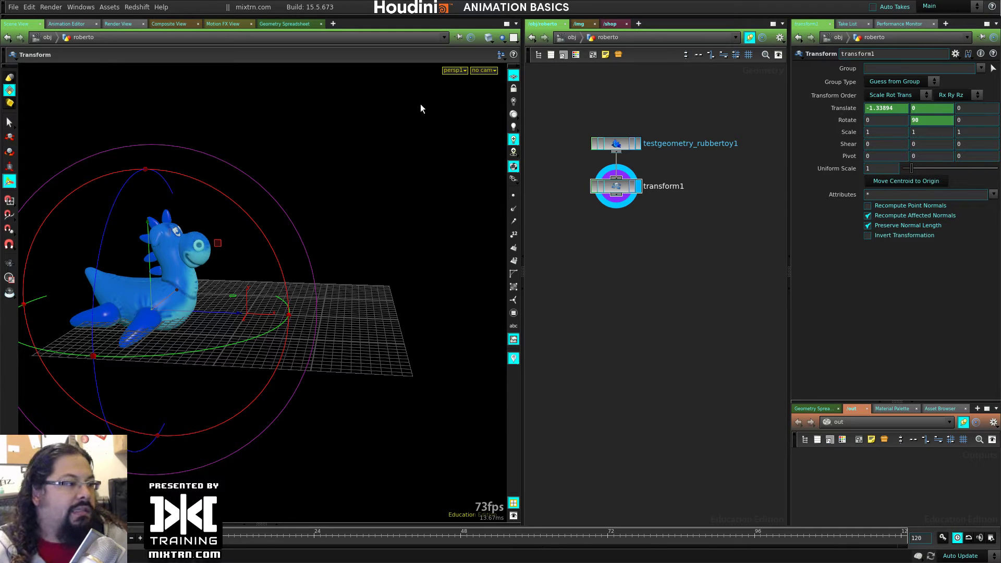
Open the Animation Editor in its own floating window and move it below the nodes of the roberto network
{"action": "left_click", "coordinate": [80, 7]}
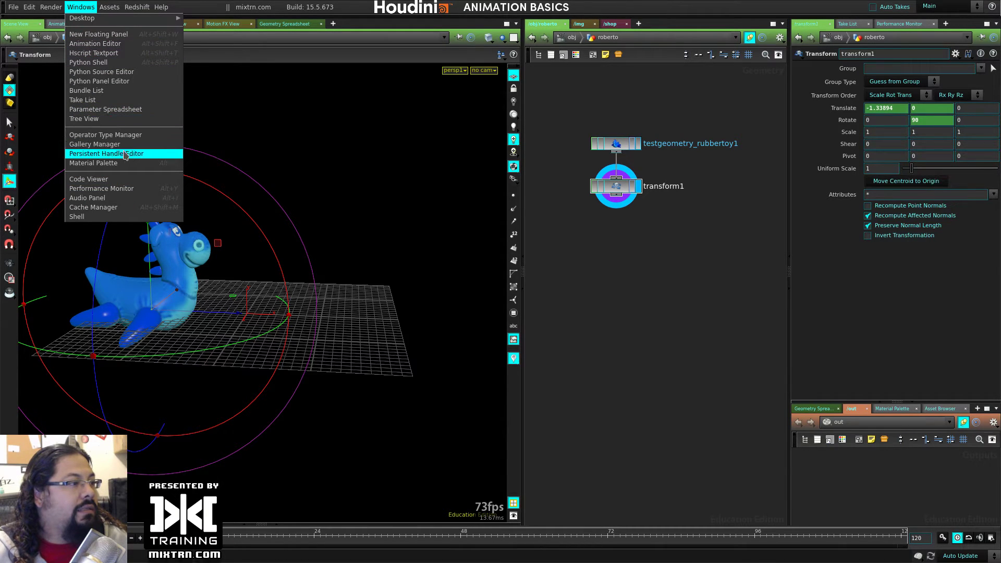
{"action": "left_click", "coordinate": [400, 169]}
{"action": "left_click", "coordinate": [80, 7]}
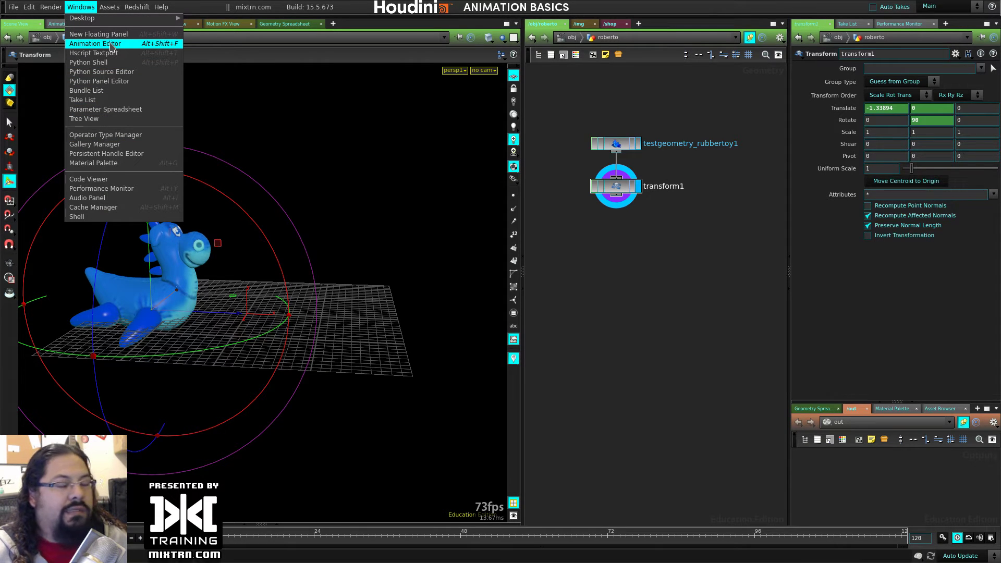
{"action": "left_click", "coordinate": [137, 45]}
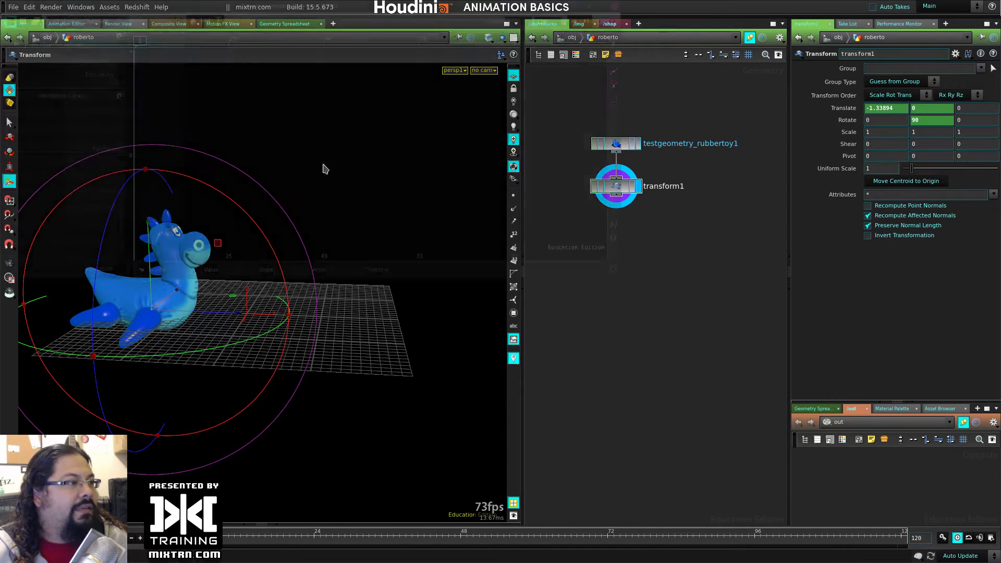
{"action": "left_click_drag", "start_coordinate": [218, 9], "coordinate": [501, 174]}
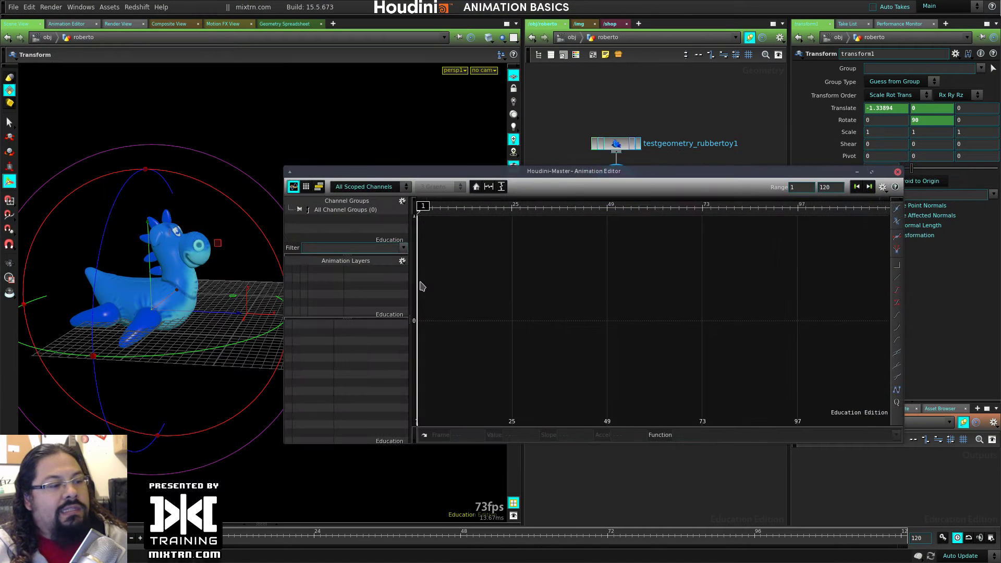
{"action": "left_click_drag", "start_coordinate": [600, 175], "coordinate": [417, 180]}
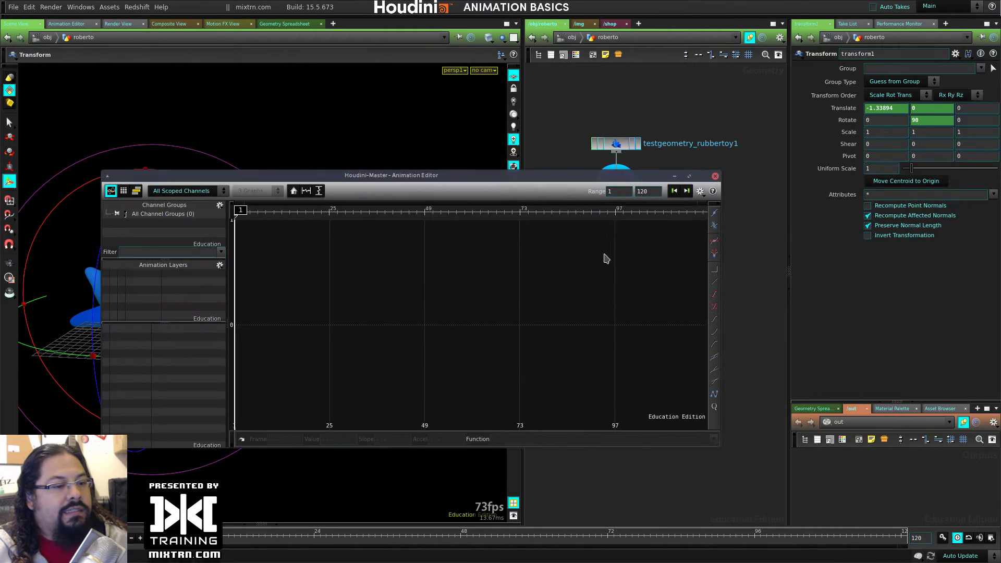
{"action": "scroll", "coordinate": [473, 323], "scroll_direction": "up", "scroll_amount": 3}
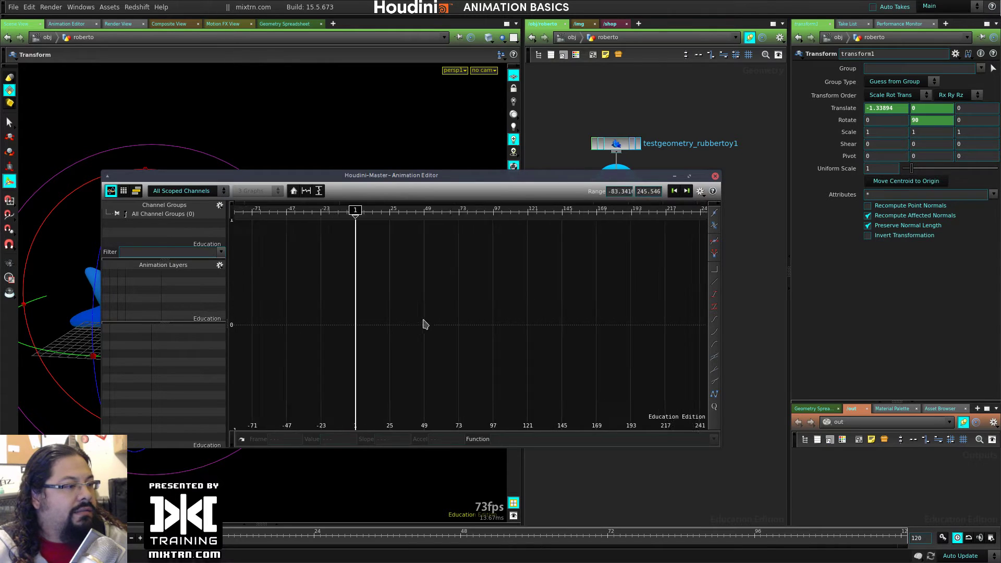
{"action": "scroll", "coordinate": [409, 301], "scroll_direction": "down", "scroll_amount": 10}
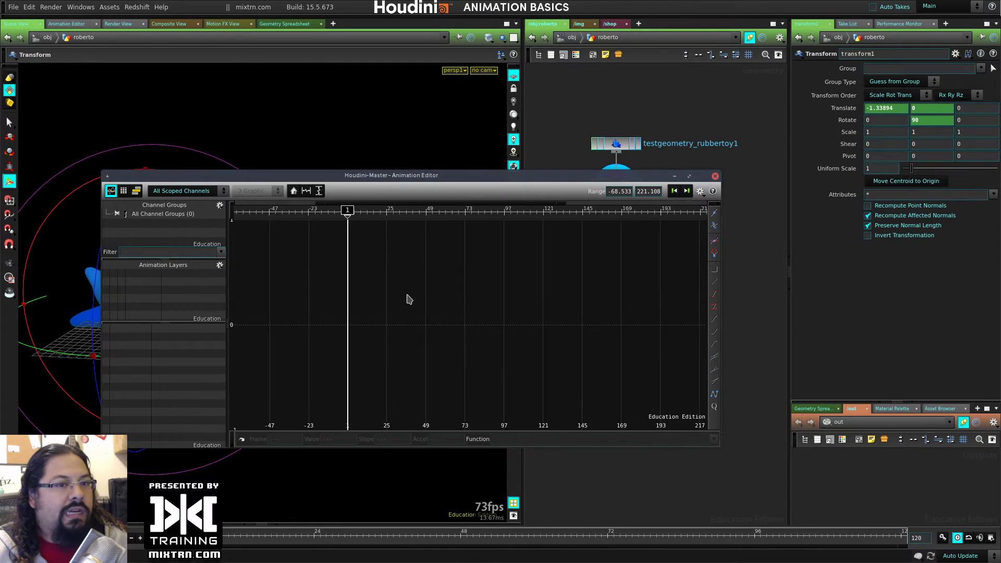
{"action": "left_click_drag", "start_coordinate": [533, 177], "coordinate": [556, 231]}
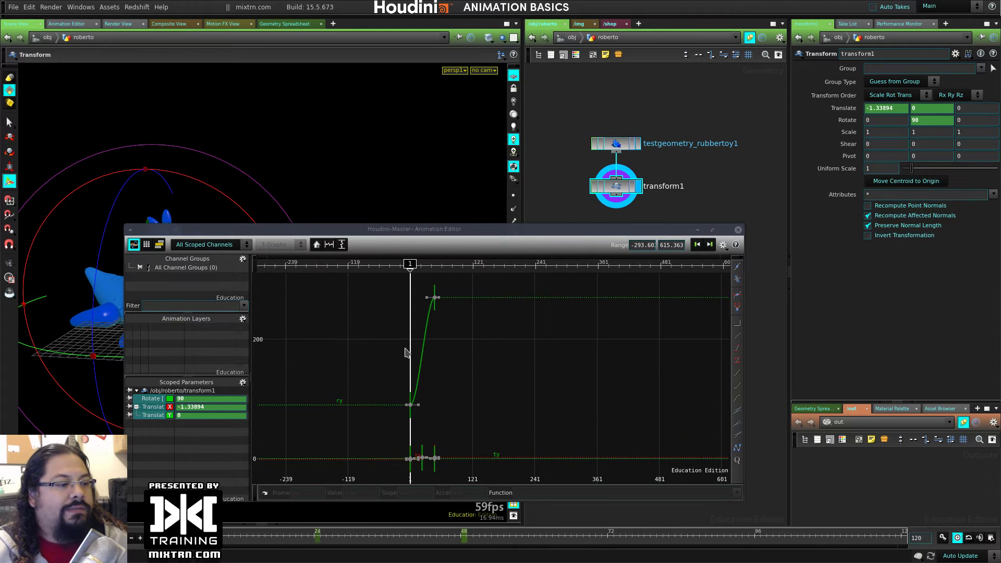
Frame transform1's curves in the Animation Editor, move its window clear of the toy, and widen the scoped parameter name column
{"action": "key", "text": "f"}
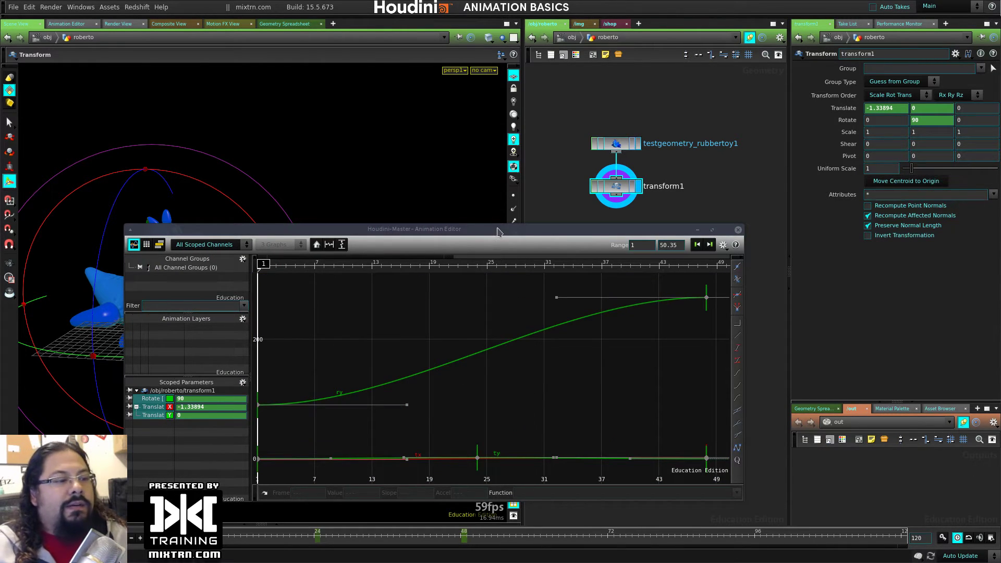
{"action": "left_click_drag", "start_coordinate": [496, 228], "coordinate": [697, 233]}
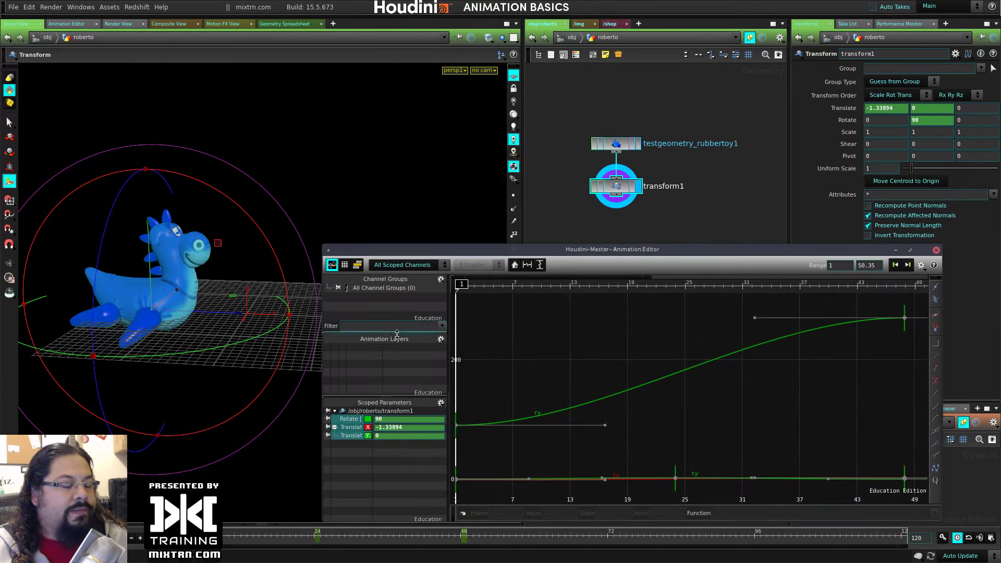
{"action": "left_click_drag", "start_coordinate": [471, 225], "coordinate": [478, 213]}
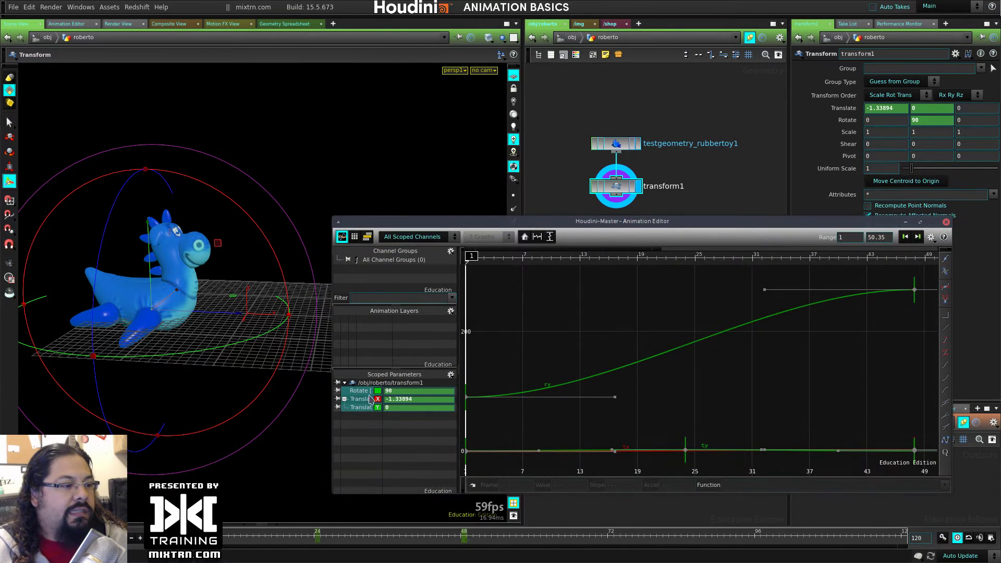
{"action": "left_click_drag", "start_coordinate": [382, 422], "coordinate": [406, 419]}
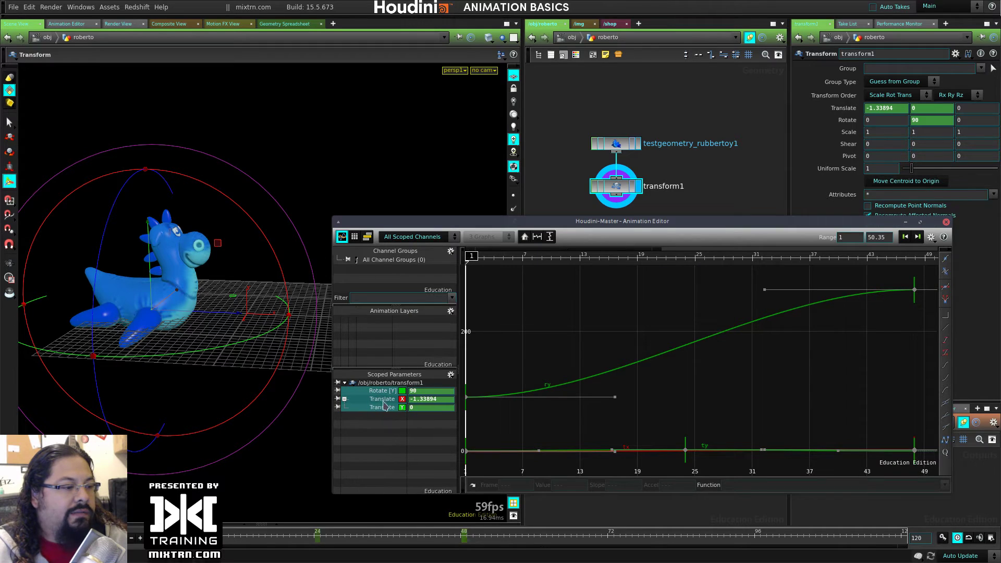
Isolate the Rotate Y, Translate X and Translate Y curves one by one, and scrub the animation to frame 4
{"action": "left_click", "coordinate": [382, 391]}
{"action": "left_click", "coordinate": [382, 399]}
{"action": "left_click", "coordinate": [384, 408]}
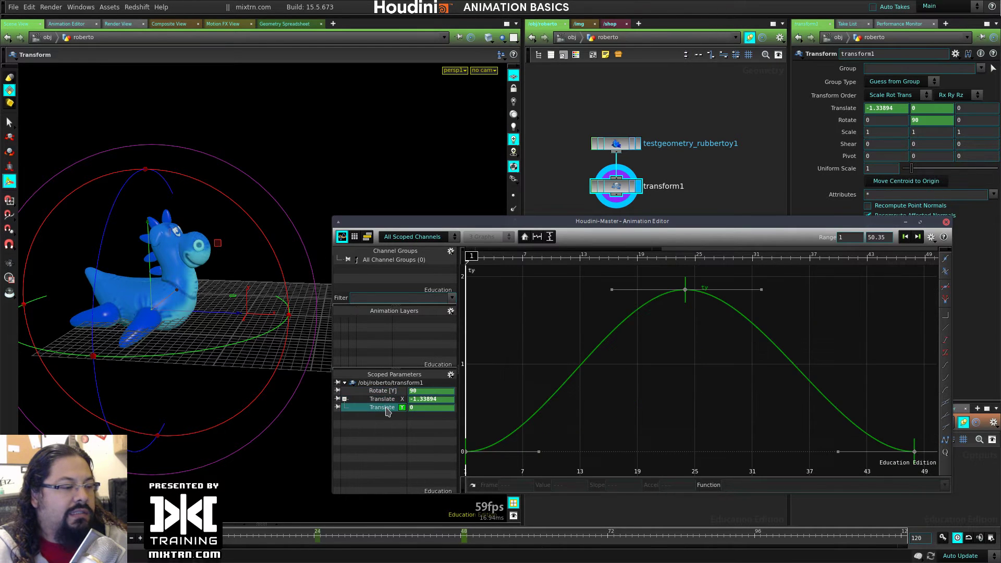
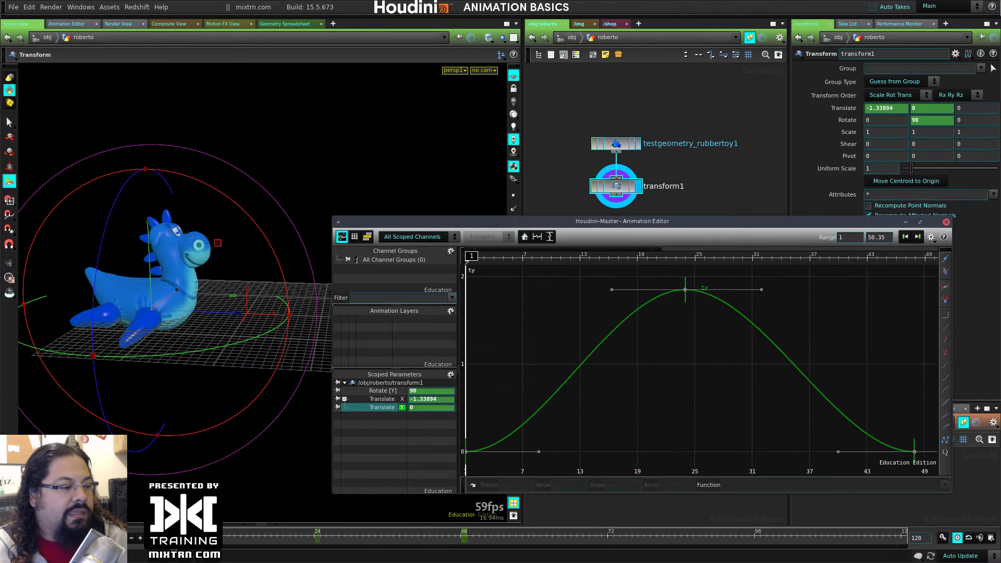
{"action": "mouse_move", "coordinate": [177, 537]}
{"action": "left_mouse_down"}
{"action": "mouse_move", "coordinate": [318, 537]}
{"action": "mouse_move", "coordinate": [196, 537]}
{"action": "left_mouse_up"}
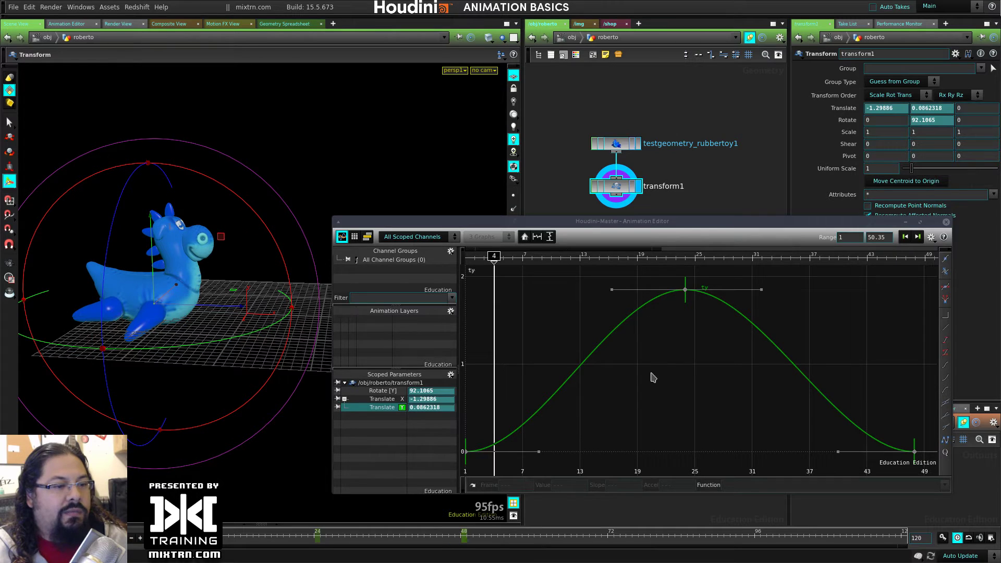
Select the Translate Y curve's first key and examine the curve up close and as a whole, then clear the selection
{"action": "left_click_drag", "start_coordinate": [537, 470], "coordinate": [462, 448]}
{"action": "middle_click_drag", "start_coordinate": [661, 420], "coordinate": [754, 356]}
{"action": "scroll", "coordinate": [704, 387], "scroll_direction": "up", "scroll_amount": 1}
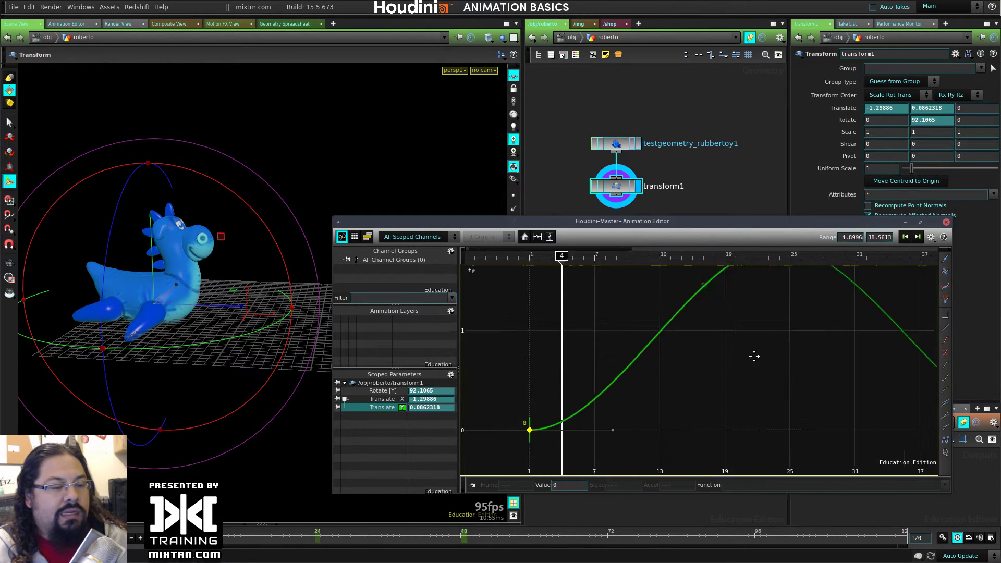
{"action": "scroll", "coordinate": [754, 356], "scroll_direction": "down", "scroll_amount": 5}
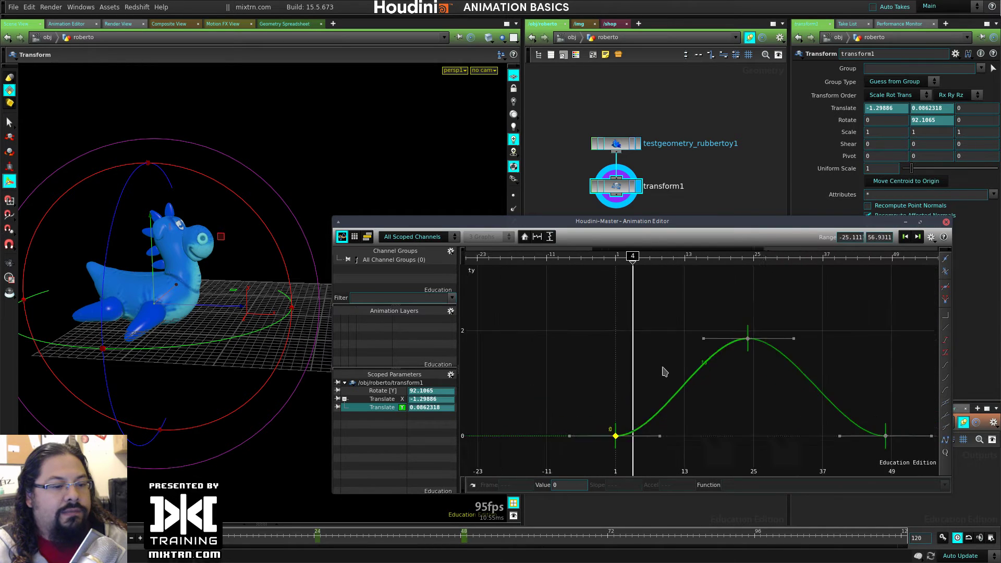
{"action": "scroll", "coordinate": [664, 371], "scroll_direction": "up", "scroll_amount": 2}
{"action": "middle_click_drag", "start_coordinate": [776, 425], "coordinate": [717, 410]}
{"action": "scroll", "coordinate": [706, 368], "scroll_direction": "up", "scroll_amount": 1}
{"action": "scroll", "coordinate": [717, 410], "scroll_direction": "down", "scroll_amount": 2}
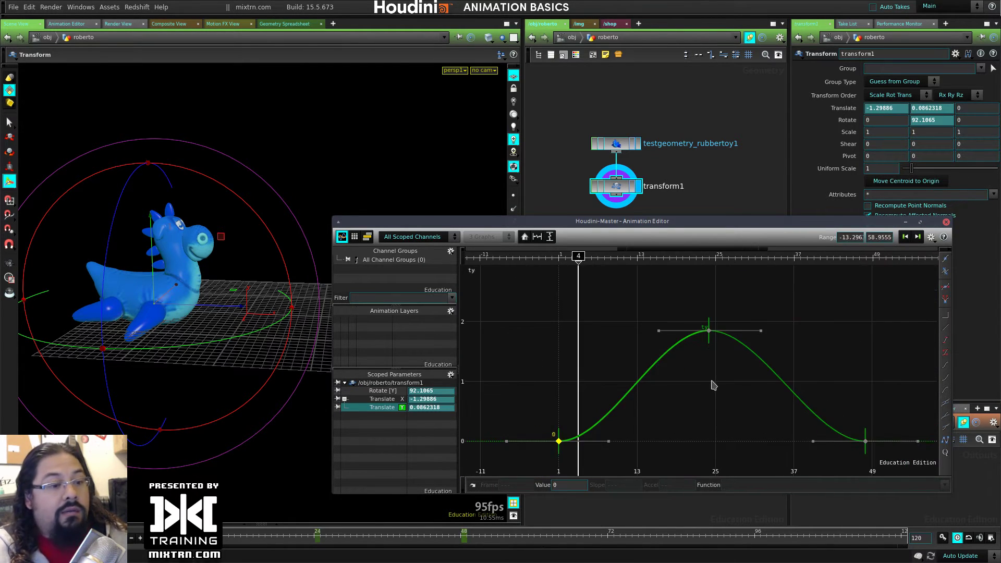
{"action": "scroll", "coordinate": [714, 357], "scroll_direction": "up", "scroll_amount": 2}
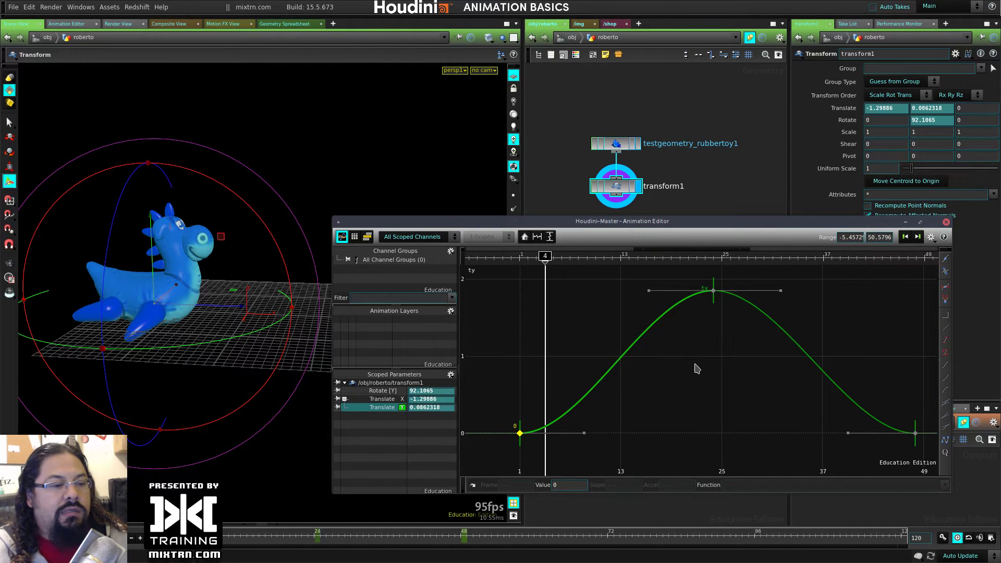
{"action": "mouse_move", "coordinate": [697, 369]}
{"action": "middle_mouse_down"}
{"action": "mouse_move", "coordinate": [803, 396]}
{"action": "mouse_move", "coordinate": [692, 379]}
{"action": "middle_mouse_up"}
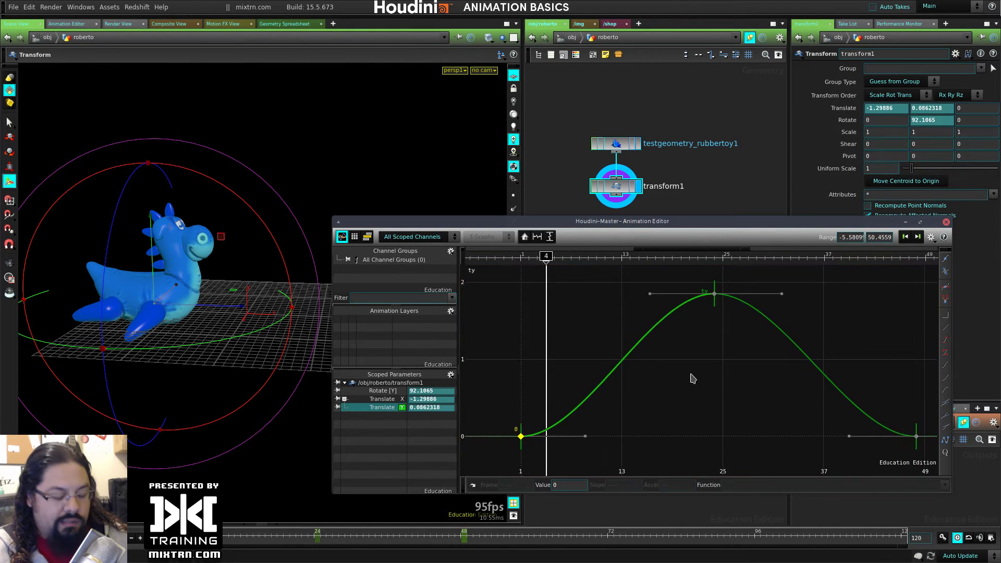
{"action": "key", "text": "h"}
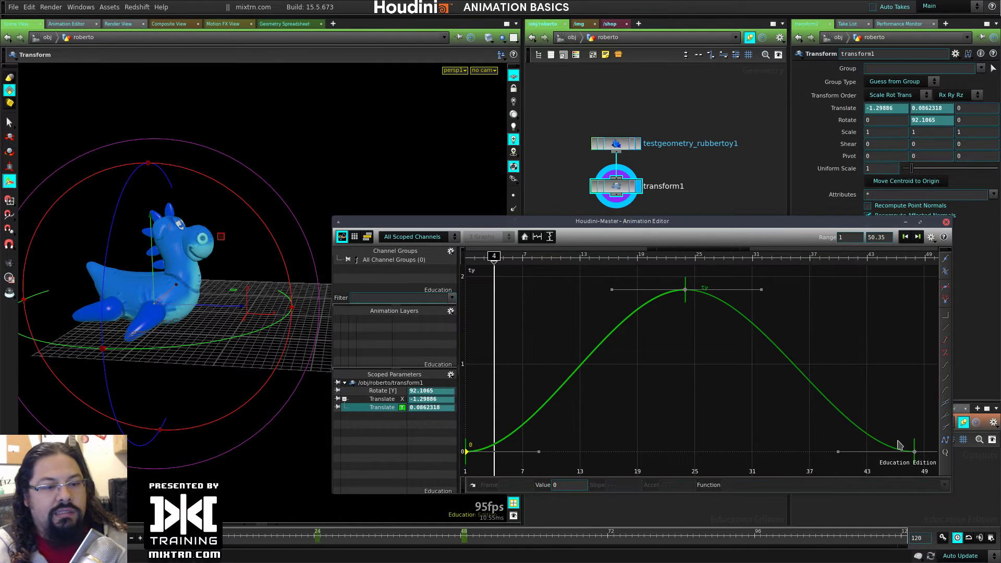
{"action": "left_click", "coordinate": [756, 385]}
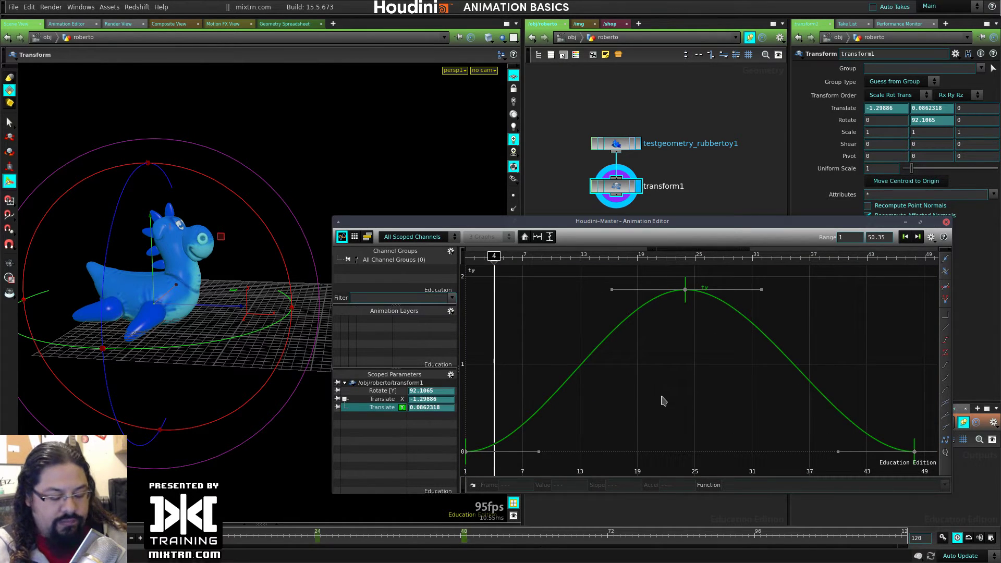
{"action": "middle_click_drag", "start_coordinate": [619, 397], "coordinate": [685, 394]}
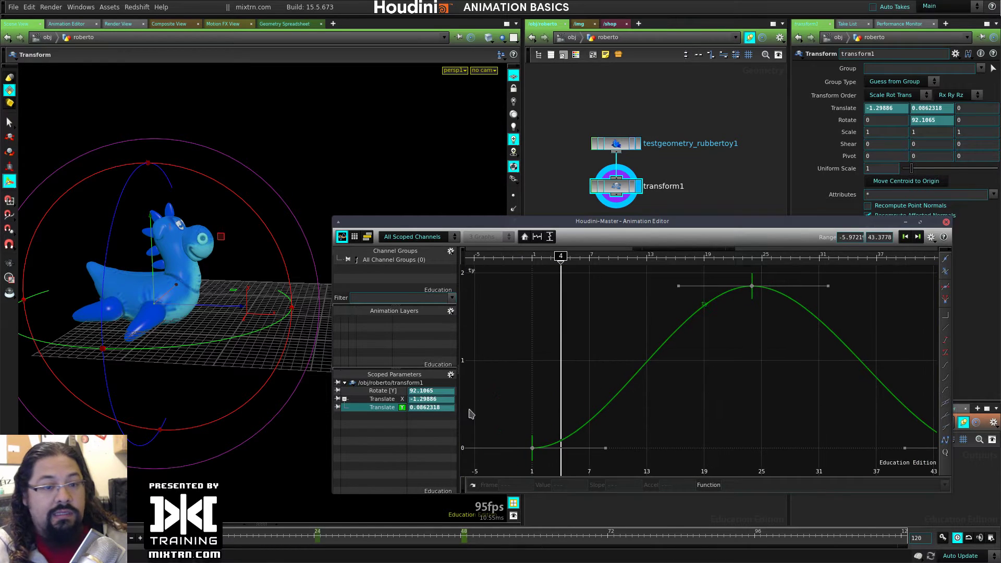
Examine the Translate X, Rotate Y and Translate Y curves in succession, fitting each one to the graph
{"action": "left_click", "coordinate": [382, 400]}
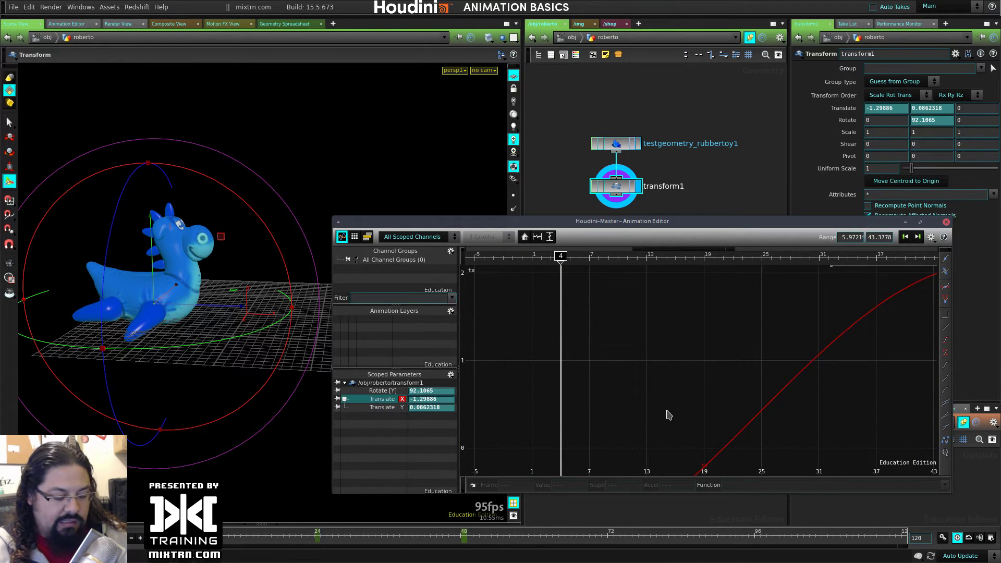
{"action": "key", "text": "h"}
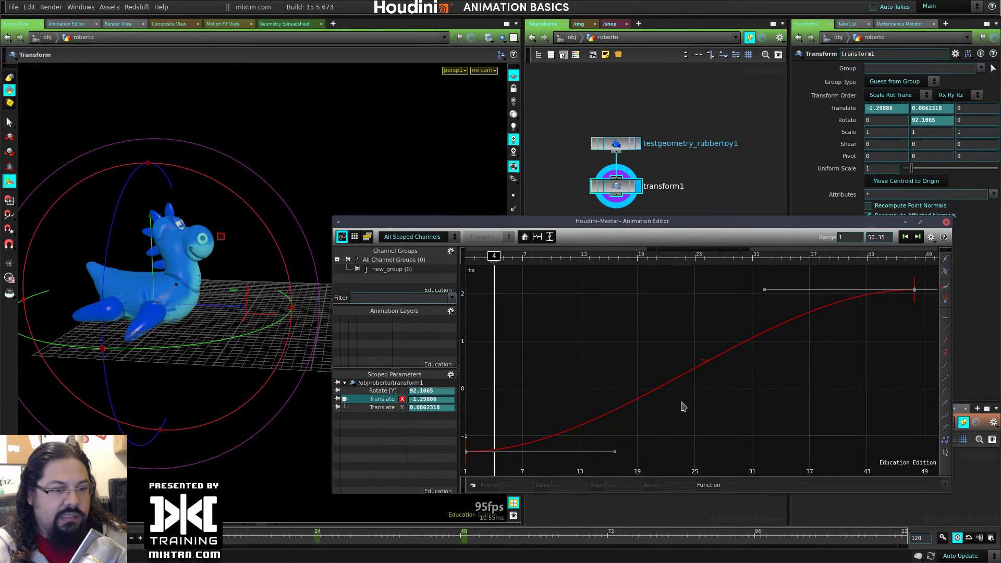
{"action": "left_click", "coordinate": [383, 391]}
{"action": "key", "text": "h"}
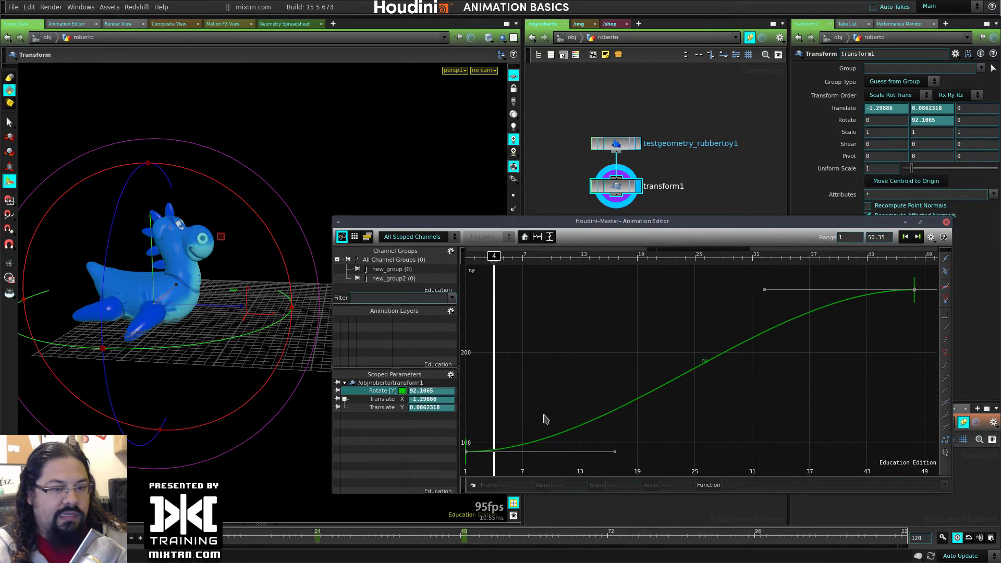
{"action": "left_click", "coordinate": [386, 409]}
{"action": "key", "text": "h"}
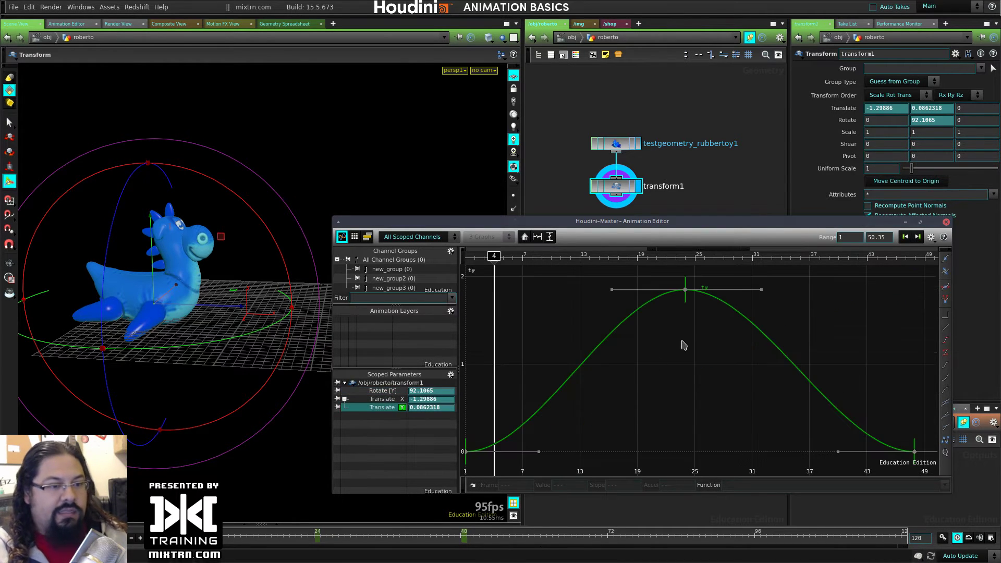
{"action": "middle_click_drag", "start_coordinate": [597, 368], "coordinate": [642, 358]}
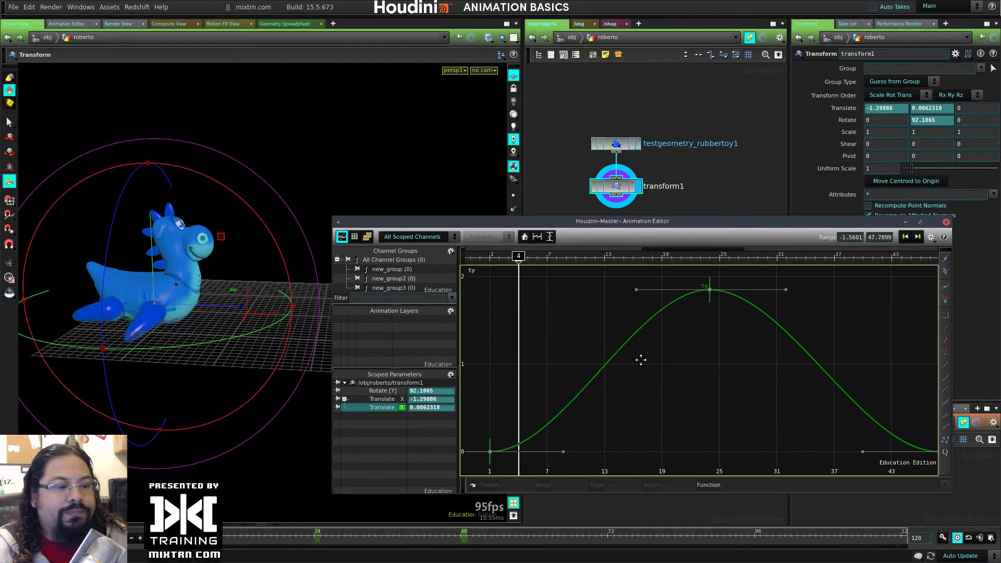
Set the value of the Translate Y curve's peak key at frame 24 to 2
{"action": "left_click", "coordinate": [489, 452]}
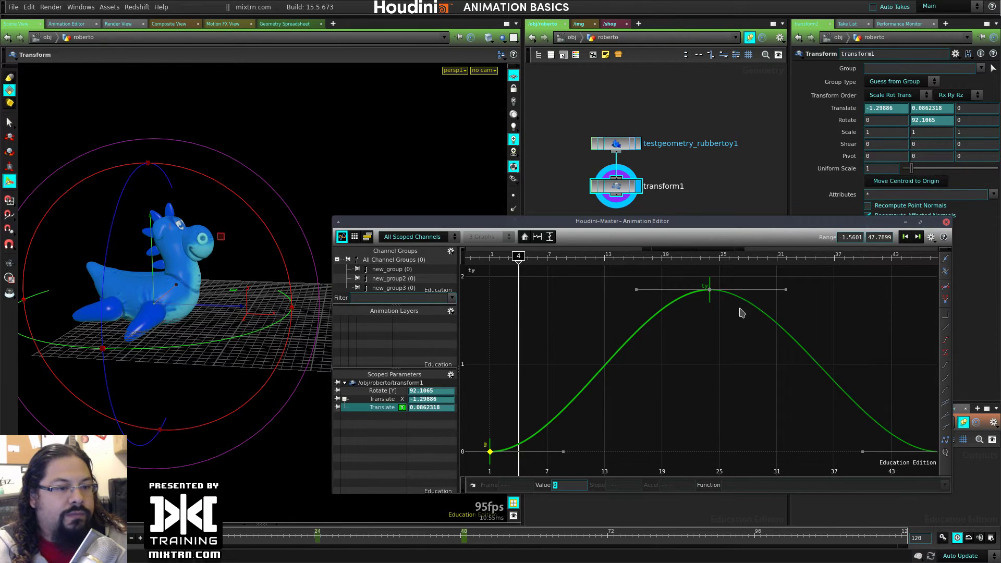
{"action": "left_click", "coordinate": [709, 289]}
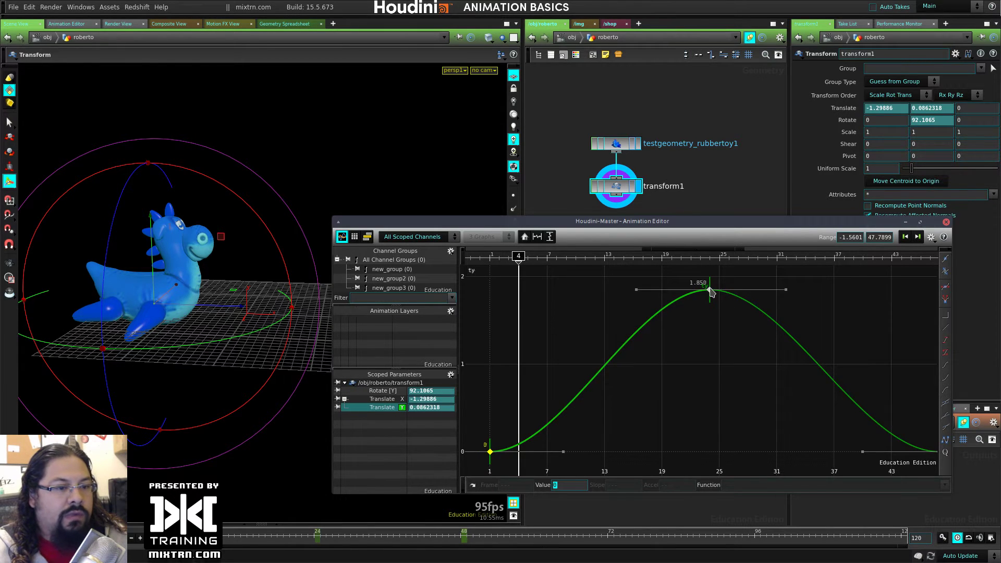
{"action": "left_click", "coordinate": [580, 486]}
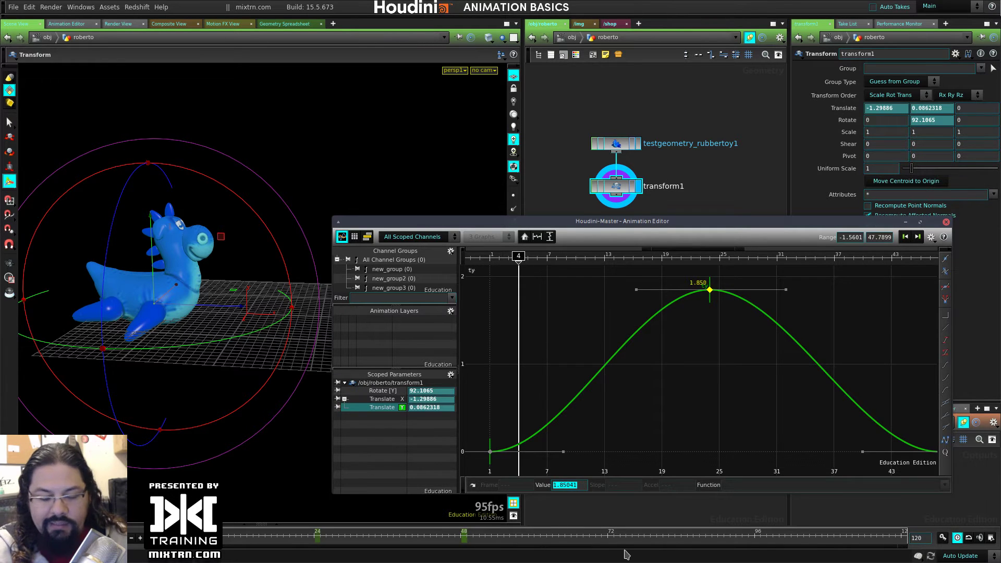
{"action": "type", "text": "2"}
{"action": "key", "text": "Return"}
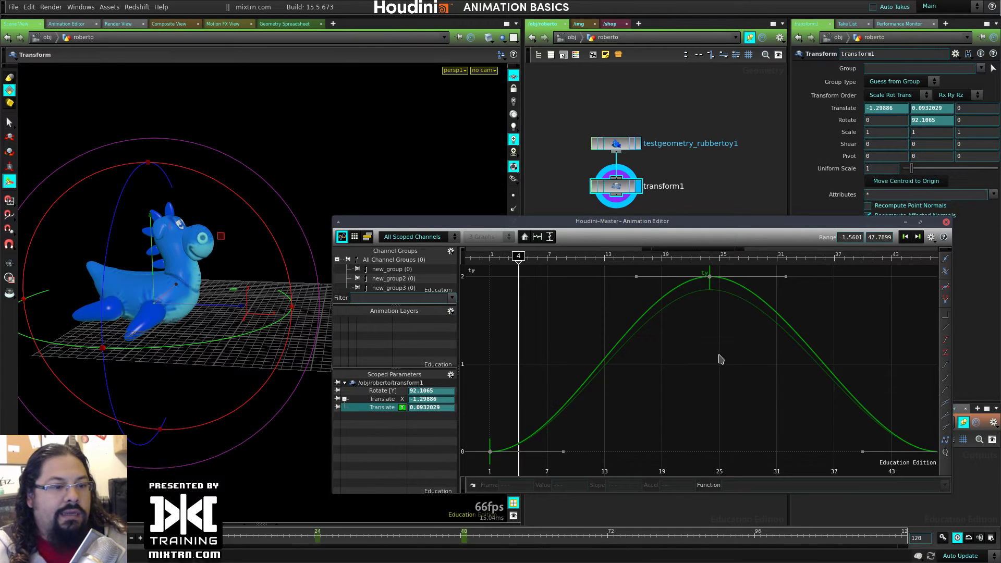
Scrub the animation to frame 24 and examine the toy's pose at the Translate Y curve's peak
{"action": "middle_click_drag", "start_coordinate": [718, 355], "coordinate": [679, 379]}
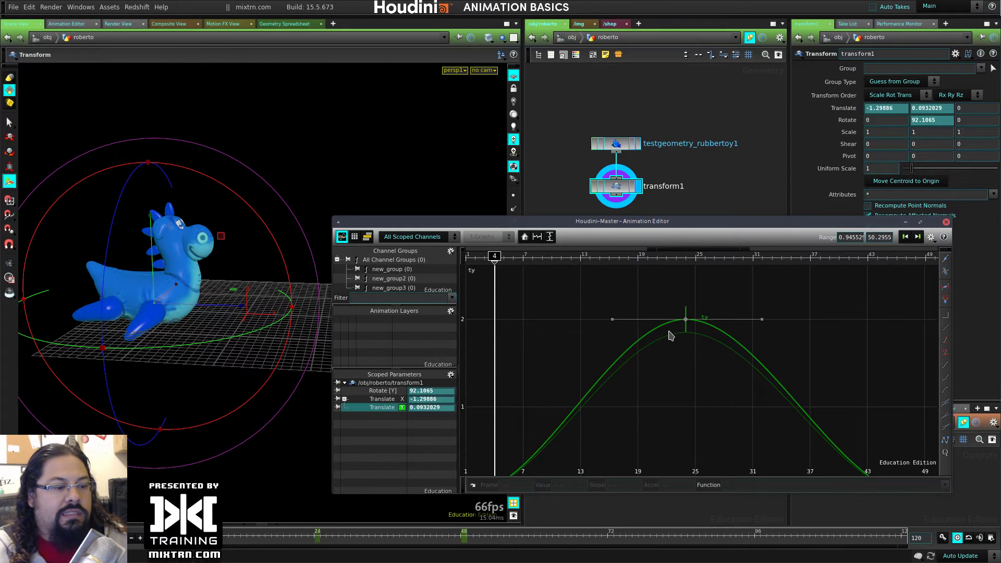
{"action": "left_click_drag", "start_coordinate": [490, 271], "coordinate": [685, 260]}
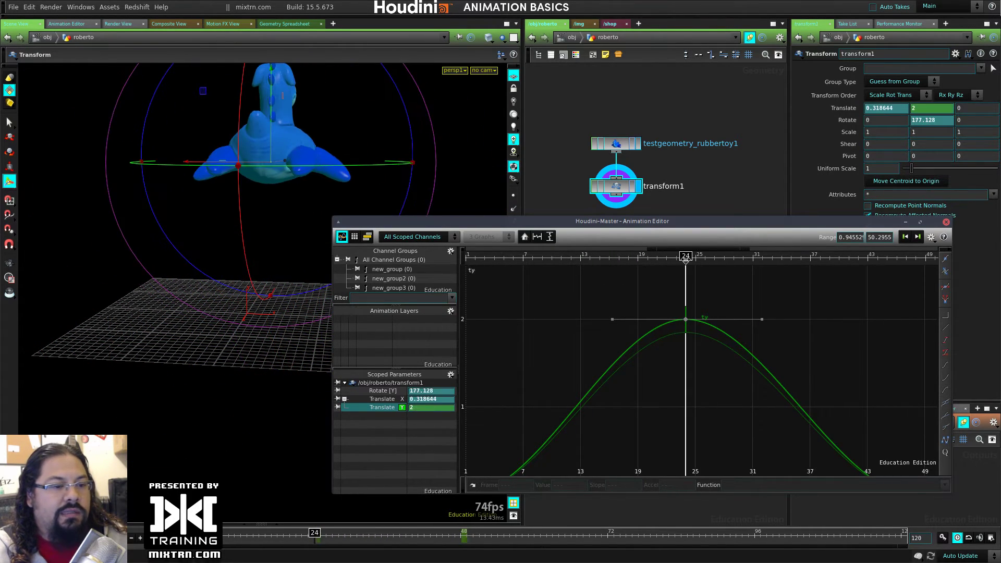
{"action": "left_click_drag", "start_coordinate": [302, 540], "coordinate": [352, 537]}
{"action": "middle_click_drag", "start_coordinate": [658, 405], "coordinate": [576, 360]}
{"action": "left_click_drag", "start_coordinate": [664, 261], "coordinate": [607, 260]}
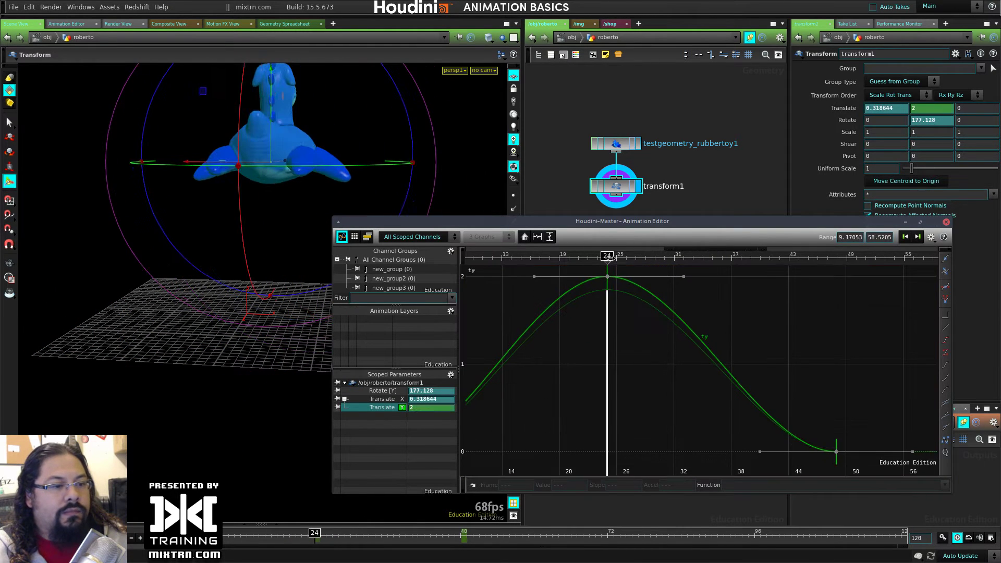
Try moving the Translate Y peak key freely to frame 28 at a value of about 1.36, and undo the move
{"action": "left_click", "coordinate": [607, 276]}
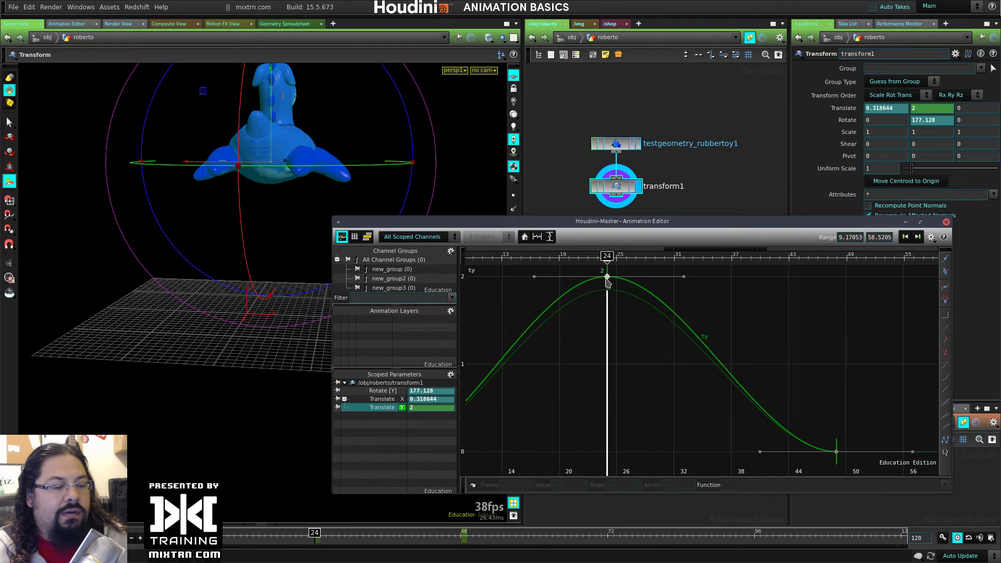
{"action": "left_click_drag", "start_coordinate": [683, 276], "coordinate": [645, 339]}
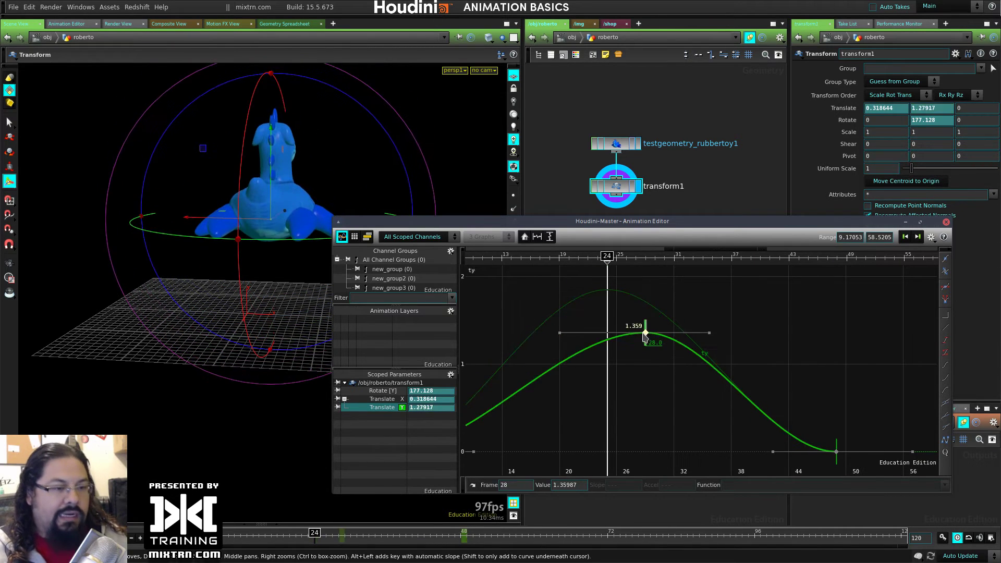
{"action": "key", "text": "ctrl+z"}
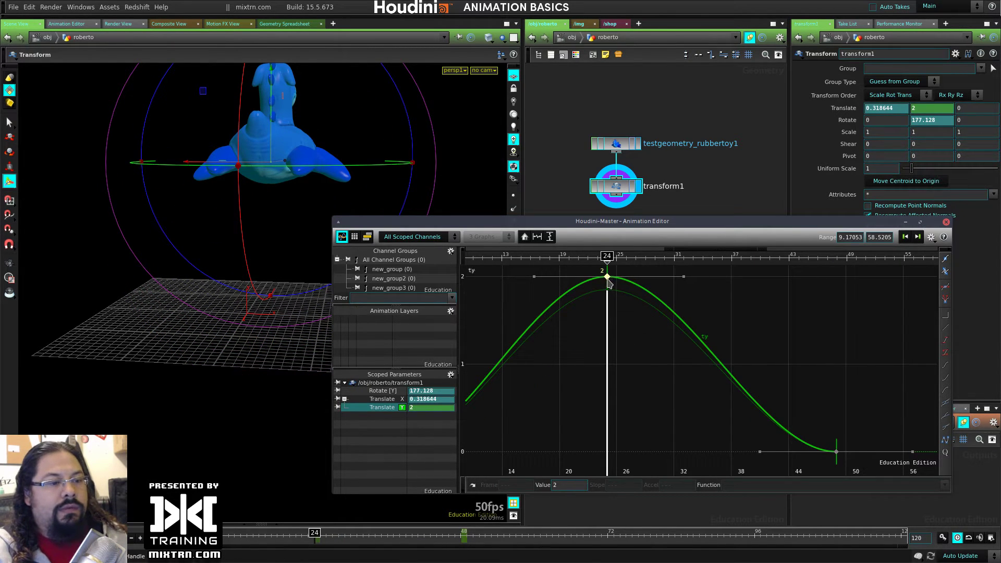
{"action": "key", "text": "ctrl+y"}
{"action": "left_click_drag", "start_coordinate": [783, 329], "coordinate": [673, 328]}
{"action": "scroll", "coordinate": [600, 325], "scroll_direction": "up", "scroll_amount": 3}
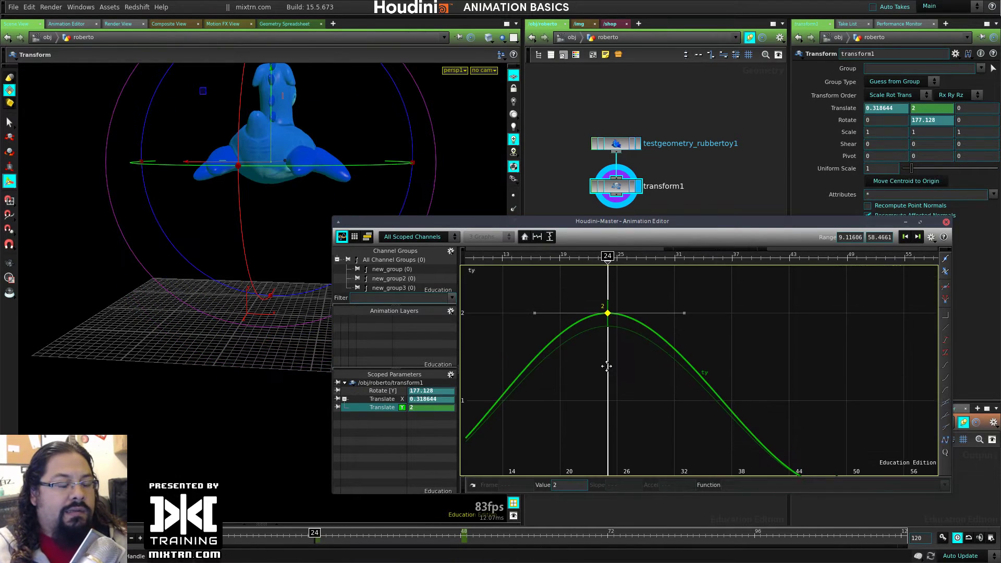
Lower the Translate Y peak key to a value of about 1.876, keeping it at frame 24
{"action": "left_click_drag", "start_coordinate": [641, 342], "coordinate": [691, 342]}
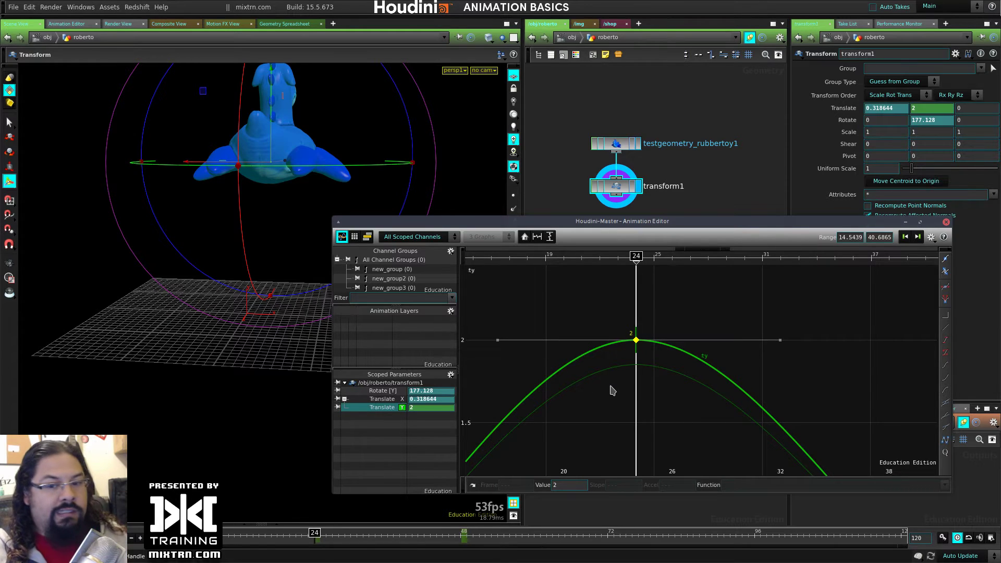
{"action": "scroll", "coordinate": [625, 360], "scroll_direction": "up", "scroll_amount": 3}
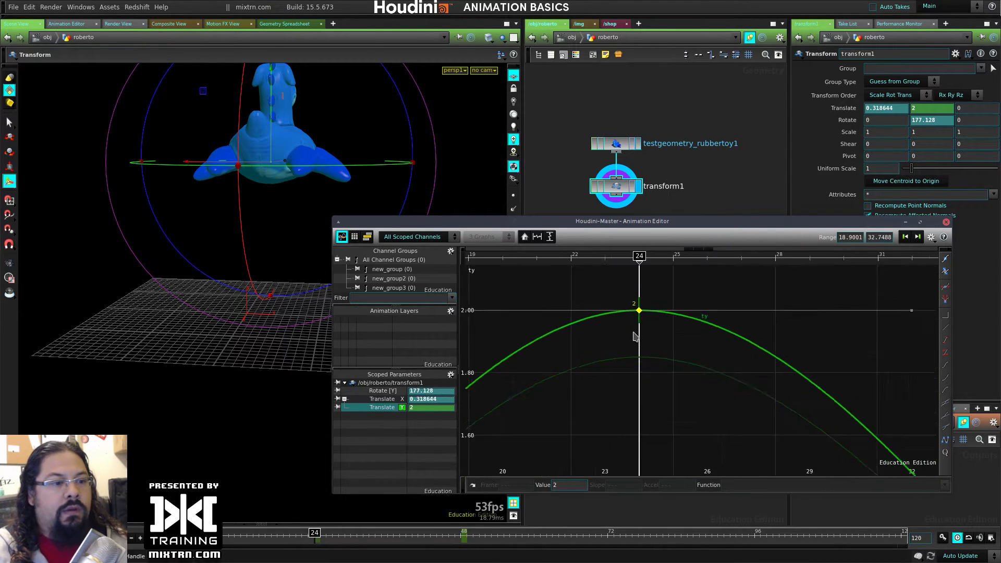
{"action": "scroll", "coordinate": [634, 336], "scroll_direction": "down", "scroll_amount": 2}
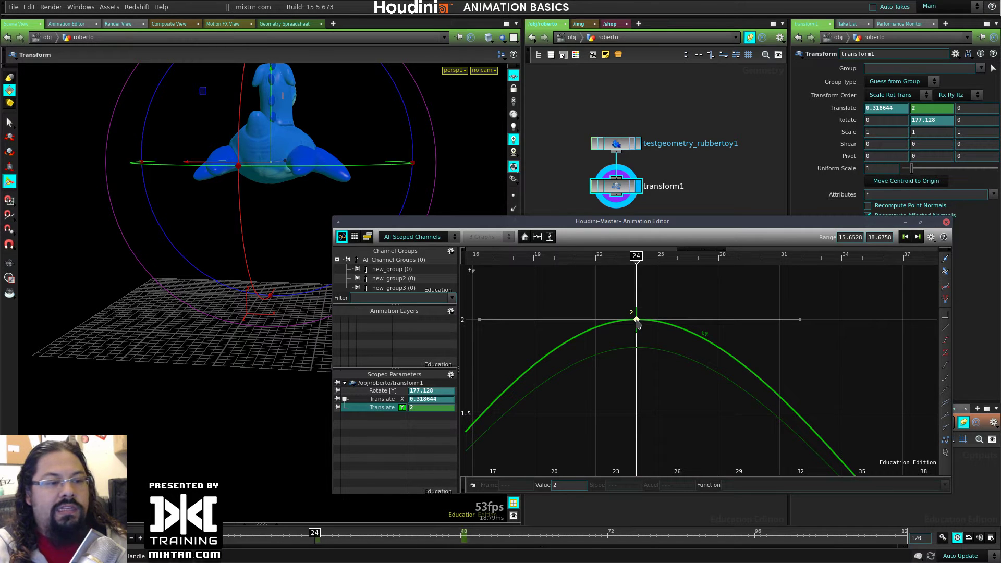
{"action": "left_click_drag", "start_coordinate": [637, 324], "coordinate": [666, 298]}
{"action": "left_click_drag", "start_coordinate": [672, 354], "coordinate": [683, 334]}
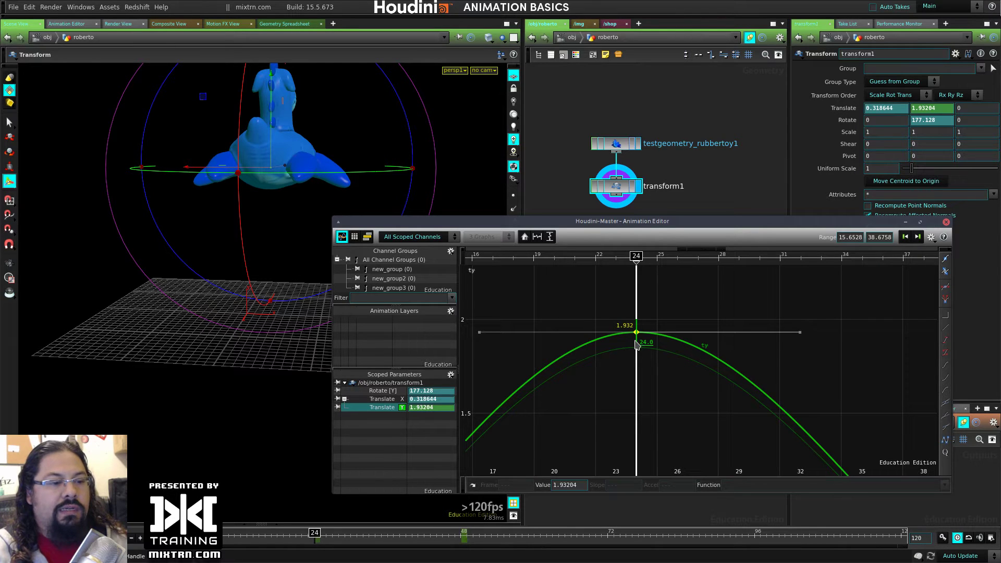
{"action": "mouse_move", "coordinate": [638, 345]}
{"action": "left_mouse_down"}
{"action": "mouse_move", "coordinate": [717, 338]}
{"action": "mouse_move", "coordinate": [562, 331]}
{"action": "mouse_move", "coordinate": [679, 327]}
{"action": "mouse_move", "coordinate": [554, 329]}
{"action": "mouse_move", "coordinate": [716, 333]}
{"action": "mouse_move", "coordinate": [618, 334]}
{"action": "mouse_move", "coordinate": [637, 334]}
{"action": "left_mouse_up"}
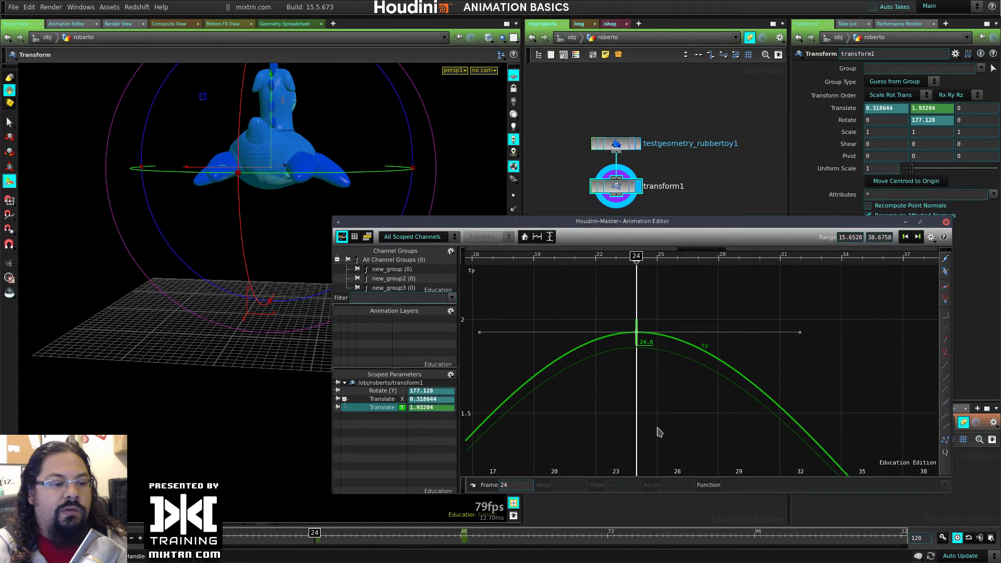
{"action": "left_click_drag", "start_coordinate": [637, 336], "coordinate": [670, 347]}
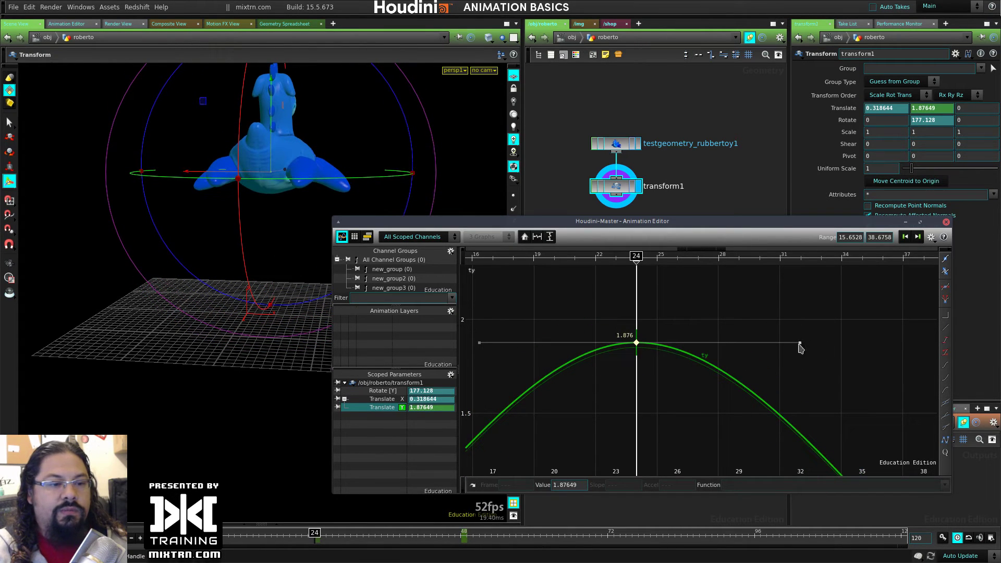
Lengthen the Translate Y peak key's tangent handles and tilt them slightly, to a slope of about 0.059 and an acceleration of about 0.575
{"action": "left_click_drag", "start_coordinate": [801, 349], "coordinate": [760, 334]}
{"action": "scroll", "coordinate": [663, 389], "scroll_direction": "down", "scroll_amount": 5}
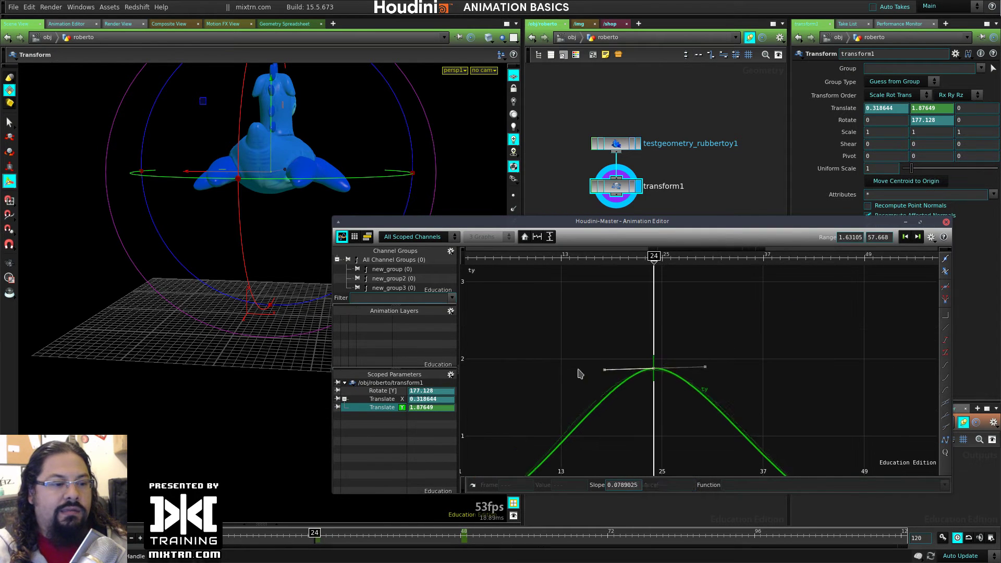
{"action": "left_click_drag", "start_coordinate": [604, 370], "coordinate": [537, 368]}
Raise all three Translate Y keys together by about 0.77, and scrub the animation to frame 6
{"action": "middle_click_drag", "start_coordinate": [630, 424], "coordinate": [663, 297]}
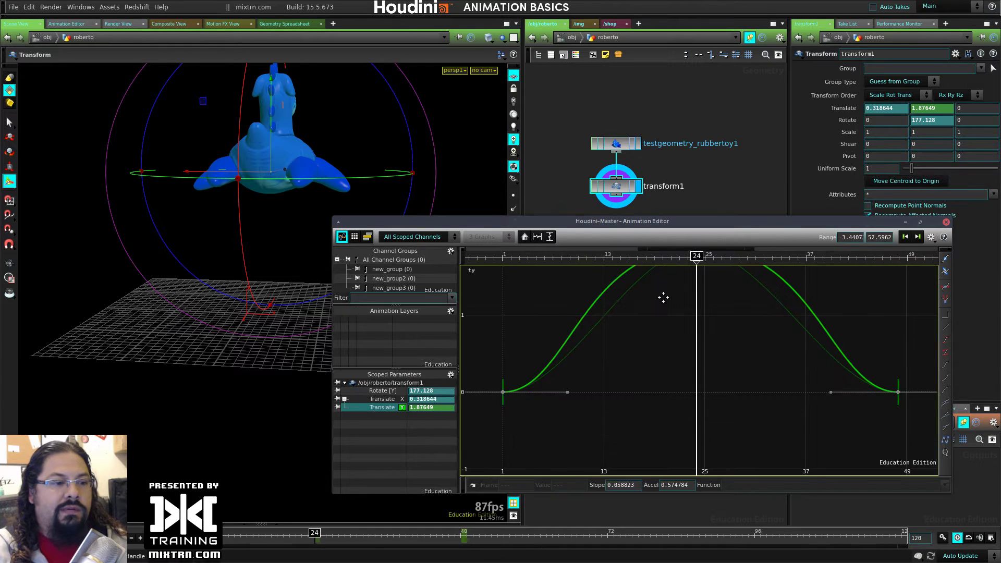
{"action": "middle_click_drag", "start_coordinate": [658, 355], "coordinate": [701, 419]}
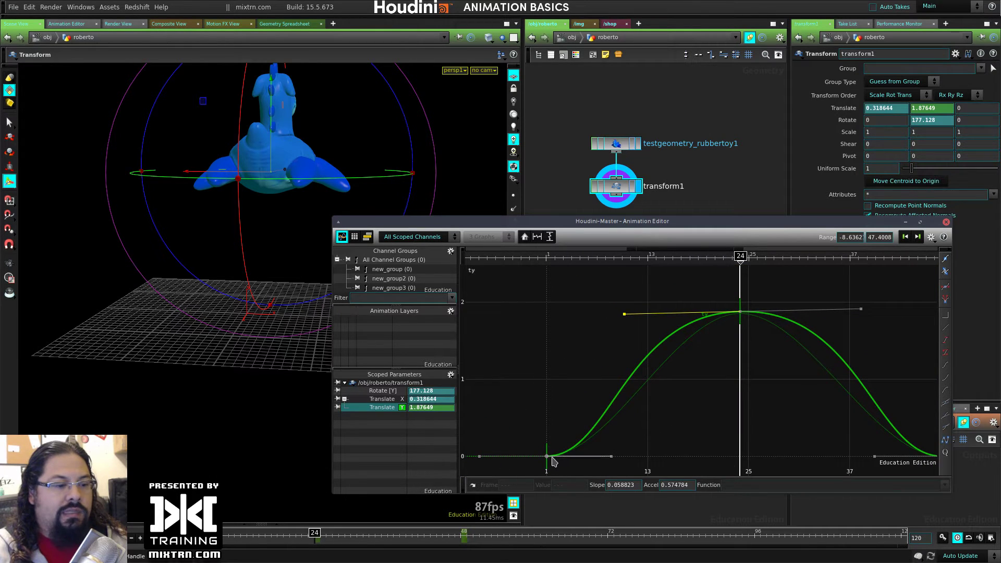
{"action": "mouse_move", "coordinate": [551, 458]}
{"action": "left_mouse_down"}
{"action": "mouse_move", "coordinate": [547, 380]}
{"action": "mouse_move", "coordinate": [548, 460]}
{"action": "left_mouse_up"}
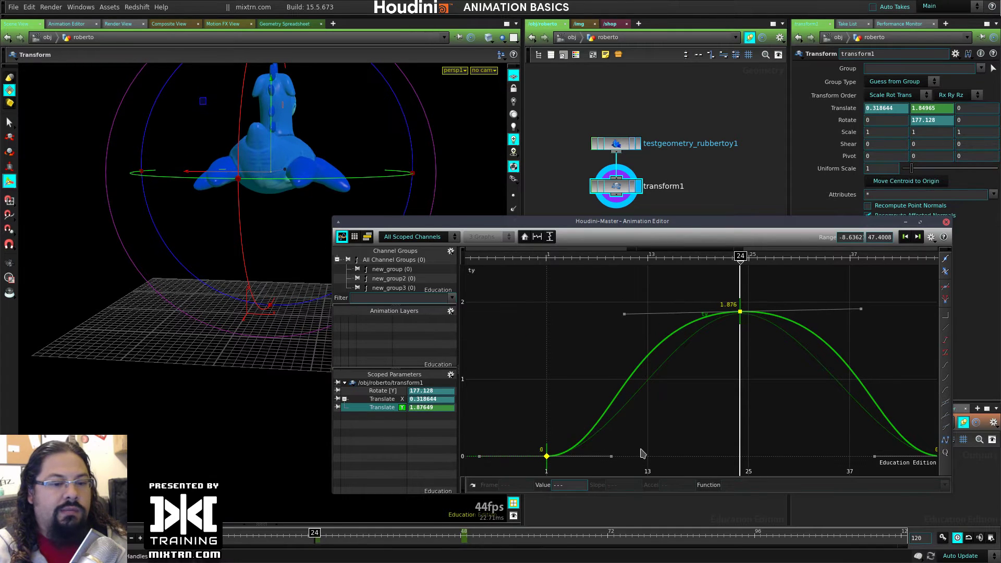
{"action": "left_click_drag", "start_coordinate": [548, 461], "coordinate": [645, 435]}
{"action": "key", "text": "h"}
{"action": "left_click", "coordinate": [542, 451]}
{"action": "left_click", "coordinate": [720, 330]}
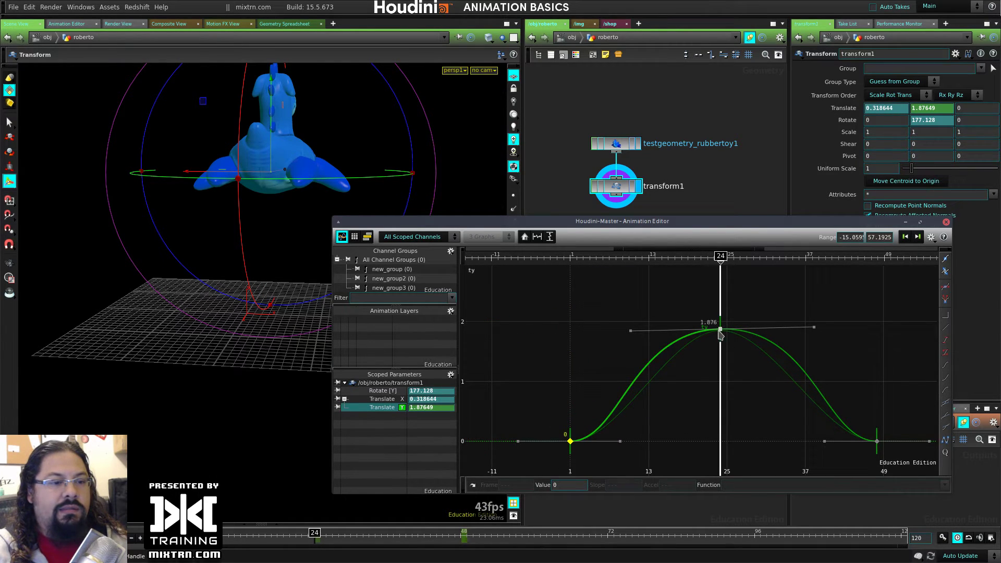
{"action": "mouse_move", "coordinate": [720, 333]}
{"action": "left_mouse_down"}
{"action": "mouse_move", "coordinate": [719, 429]}
{"action": "mouse_move", "coordinate": [720, 268]}
{"action": "mouse_move", "coordinate": [720, 286]}
{"action": "mouse_move", "coordinate": [603, 257]}
{"action": "mouse_move", "coordinate": [543, 257]}
{"action": "mouse_move", "coordinate": [752, 256]}
{"action": "mouse_move", "coordinate": [577, 257]}
{"action": "left_mouse_up"}
{"action": "key", "text": "h"}
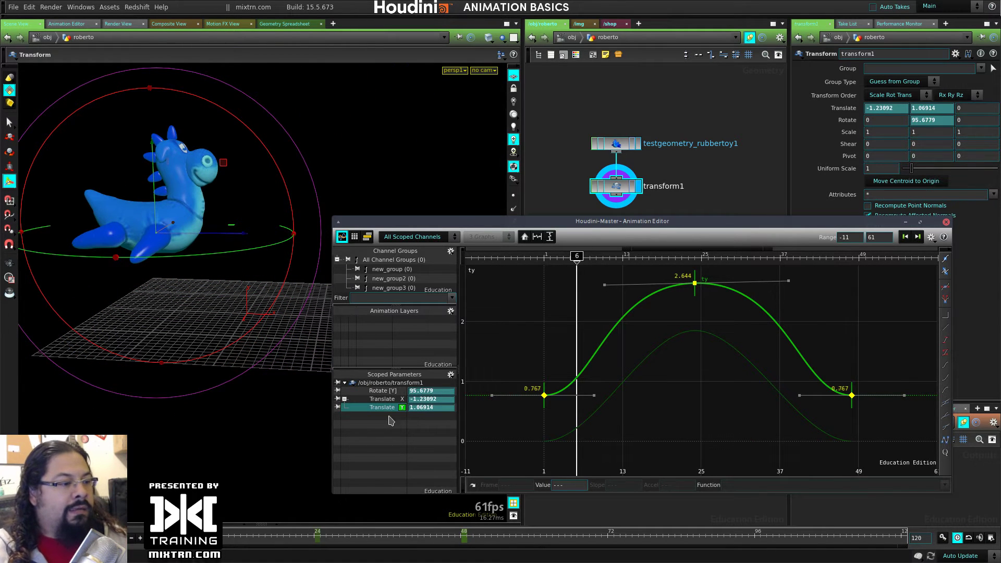
Isolate the Translate X and Rotate Y curves in turn, and scrub the animation before its first key and back to frame 5
{"action": "left_click", "coordinate": [392, 400]}
{"action": "key", "text": "h"}
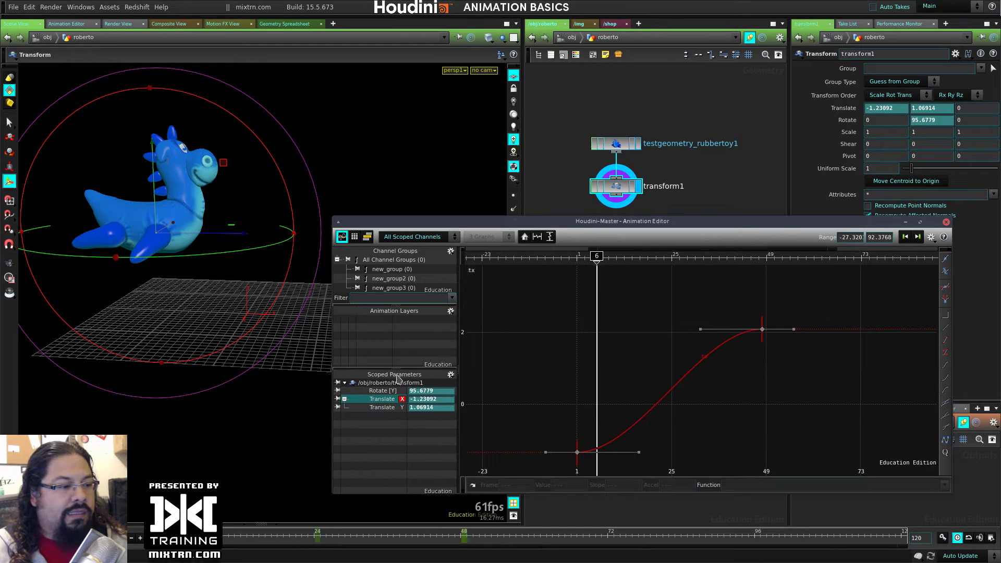
{"action": "mouse_move", "coordinate": [596, 257]}
{"action": "left_mouse_down"}
{"action": "mouse_move", "coordinate": [576, 258]}
{"action": "mouse_move", "coordinate": [774, 266]}
{"action": "mouse_move", "coordinate": [522, 277]}
{"action": "left_mouse_up"}
{"action": "left_click", "coordinate": [390, 391]}
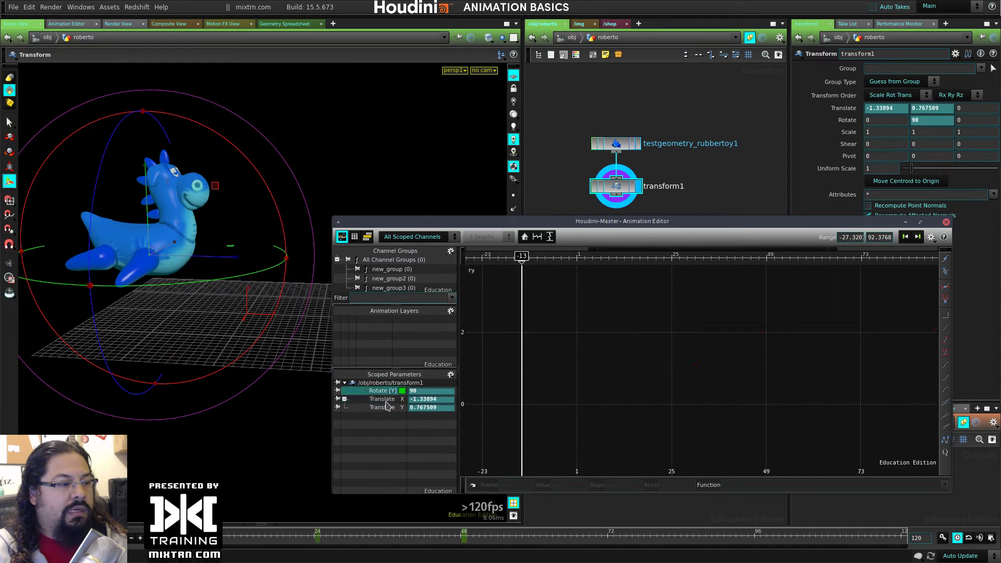
{"action": "left_click_drag", "start_coordinate": [575, 256], "coordinate": [592, 254]}
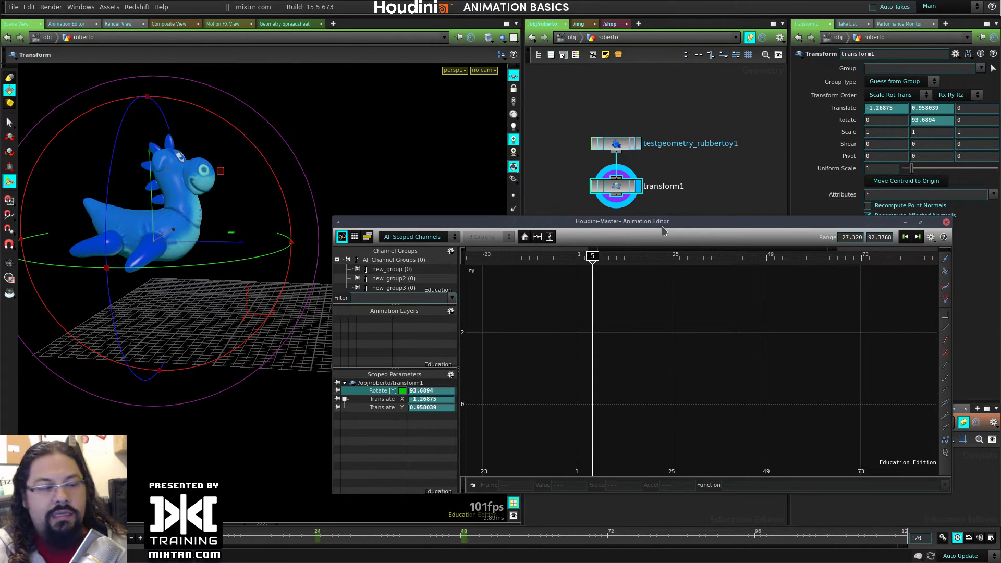
Show only the Translate Y curve, framed in the graph, and make its segment between frames 1 and 24 straight
{"action": "left_click", "coordinate": [396, 408]}
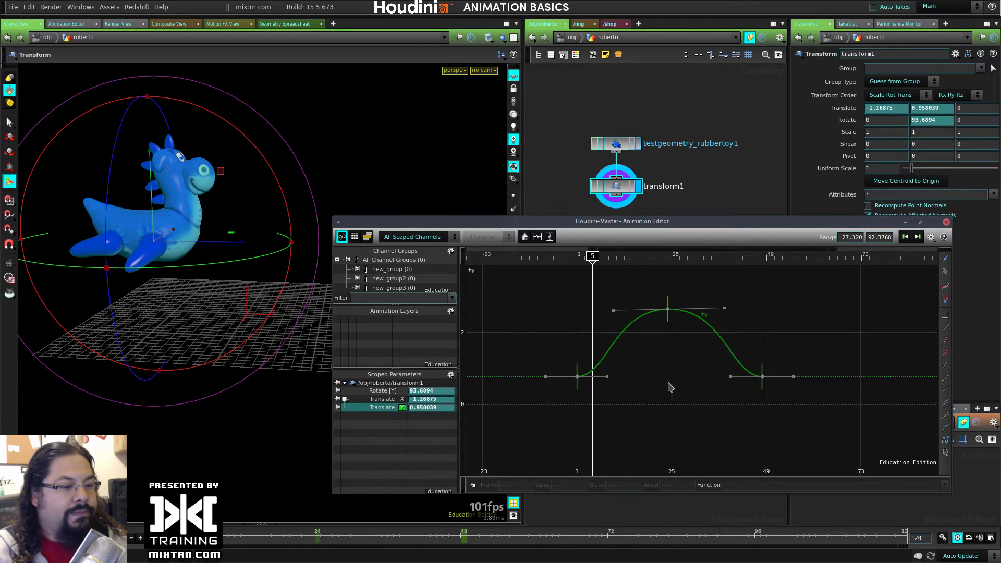
{"action": "key", "text": "h"}
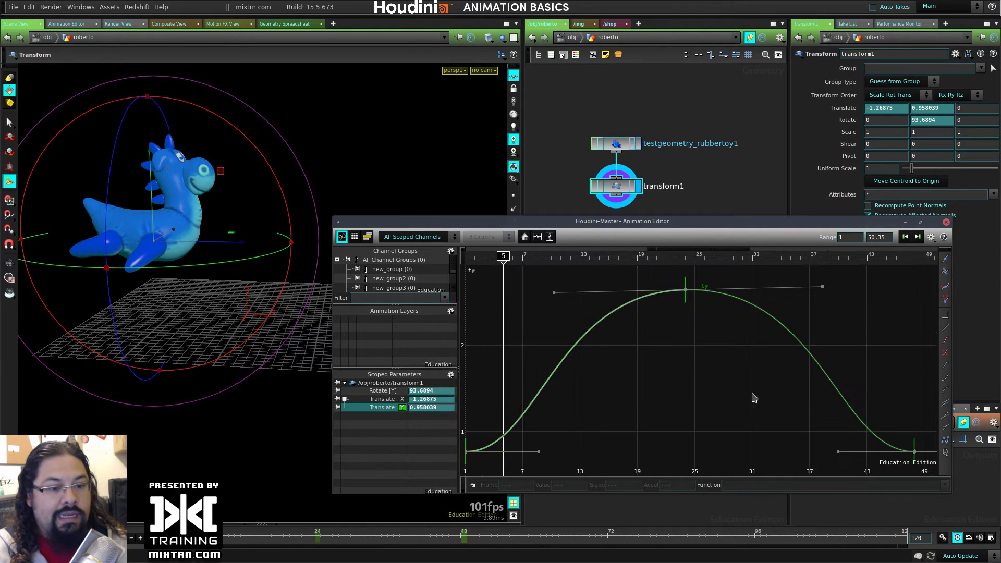
{"action": "left_click_drag", "start_coordinate": [537, 308], "coordinate": [592, 343]}
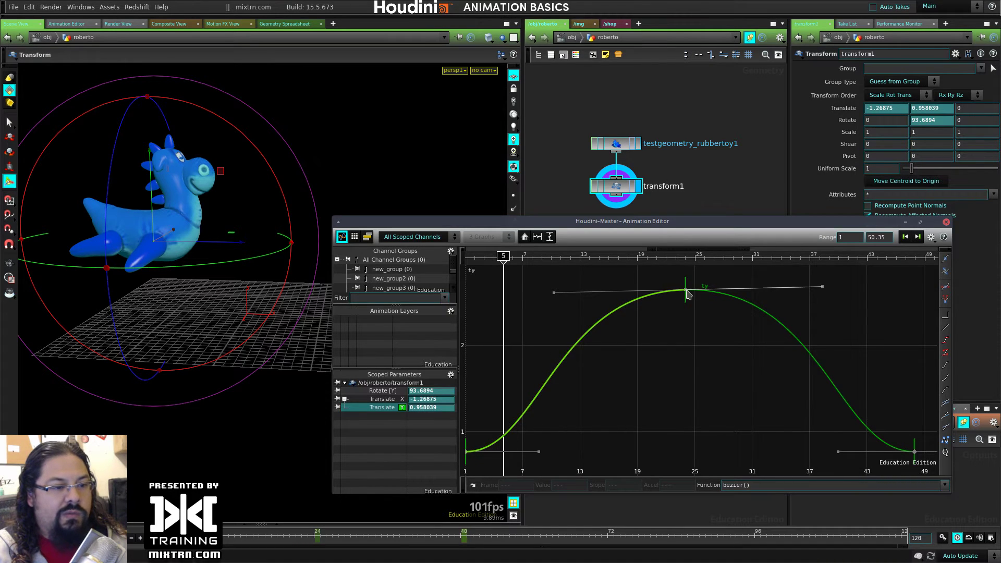
{"action": "left_click_drag", "start_coordinate": [521, 345], "coordinate": [600, 414]}
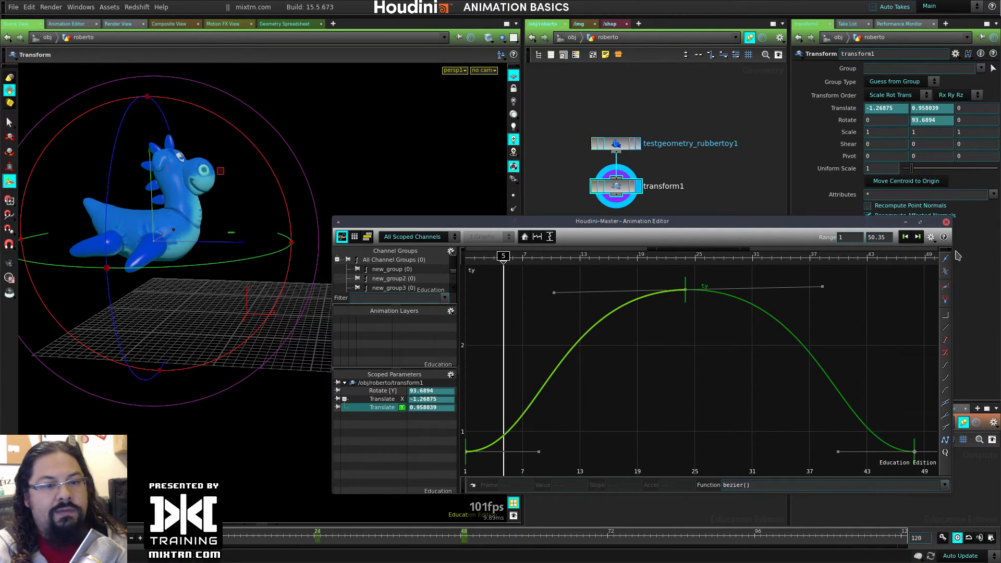
{"action": "left_click", "coordinate": [944, 402]}
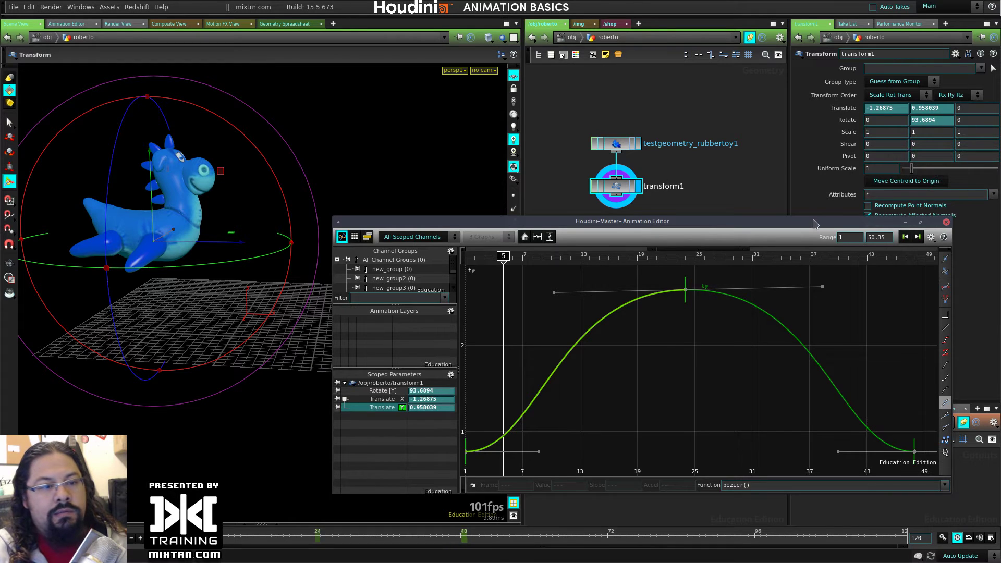
{"action": "left_click_drag", "start_coordinate": [815, 223], "coordinate": [804, 132]}
{"action": "left_click", "coordinate": [934, 261]}
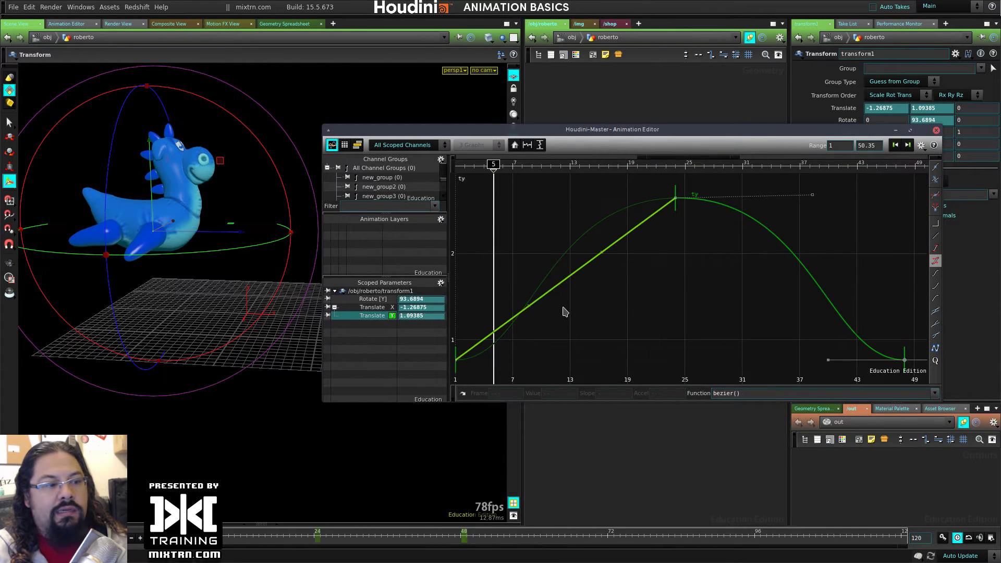
Scrub the animation to frame 24 and inspect the straightened rise of the Translate Y curve
{"action": "left_click_drag", "start_coordinate": [499, 168], "coordinate": [675, 164]}
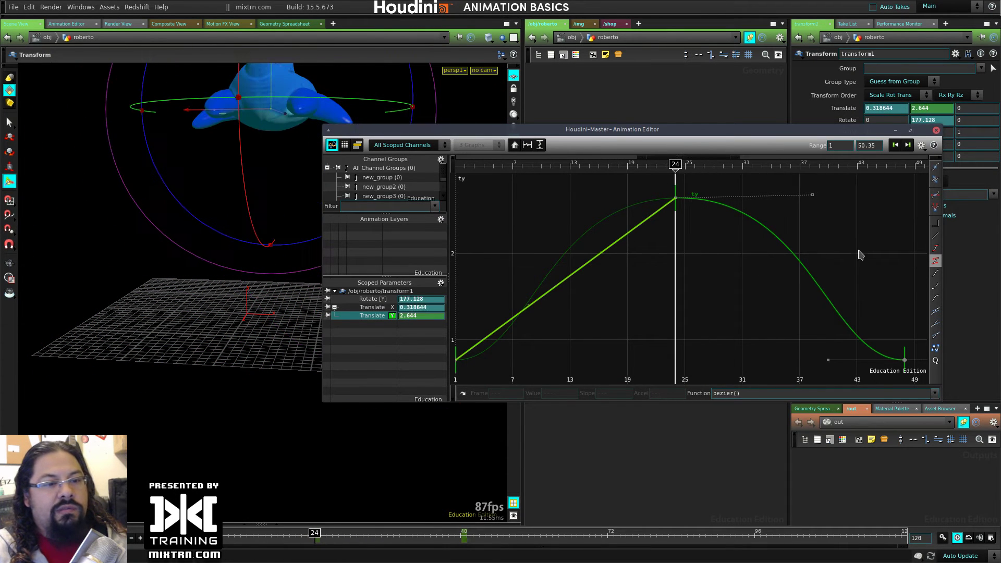
{"action": "right_click_drag", "start_coordinate": [611, 290], "coordinate": [659, 298], "text": "alt"}
{"action": "key", "text": "h"}
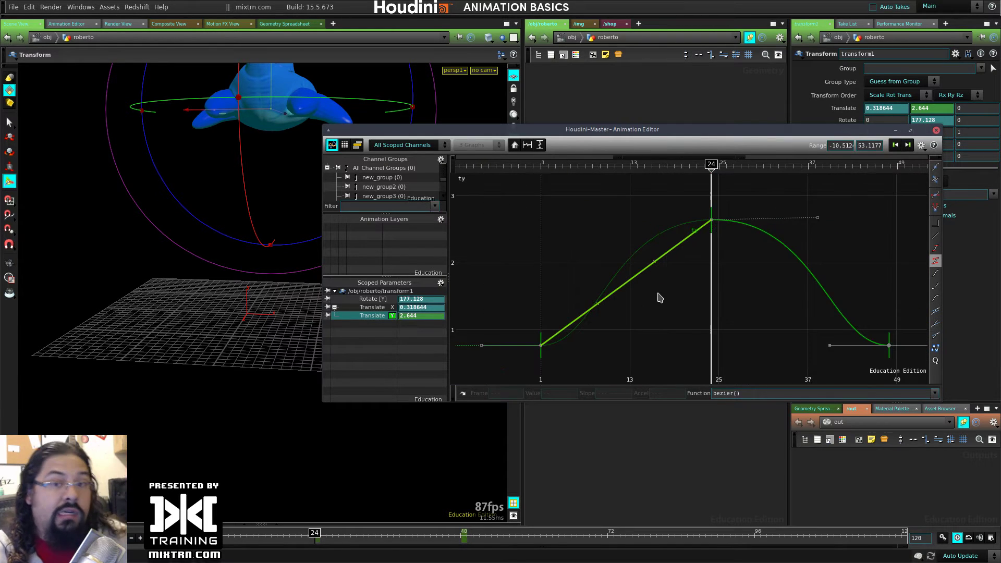
{"action": "middle_click_drag", "start_coordinate": [753, 301], "coordinate": [678, 286], "text": "alt"}
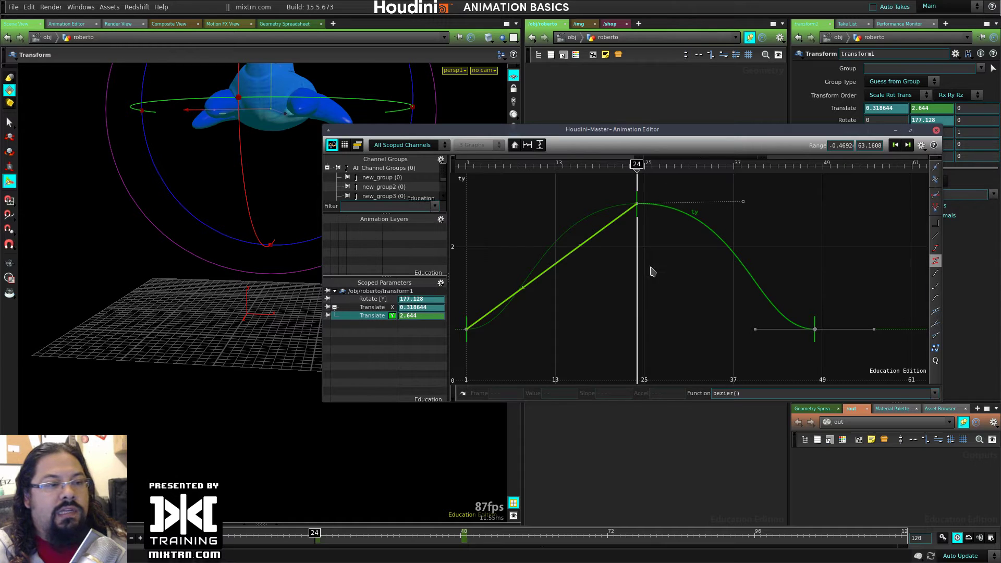
{"action": "middle_click_drag", "start_coordinate": [652, 271], "coordinate": [728, 324], "text": "alt"}
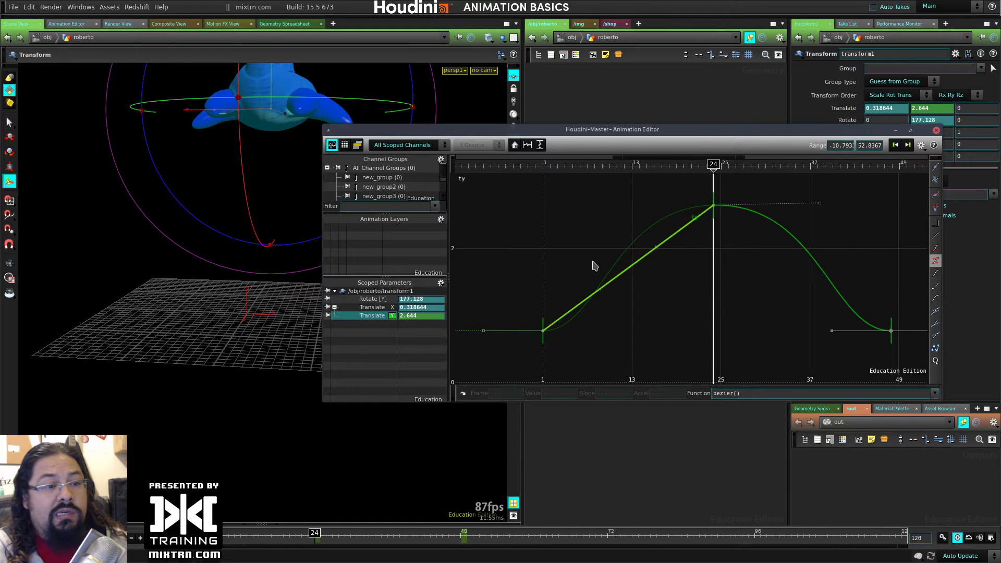
Select both Translate Y segments between frames 1 and 48 and make them linear
{"action": "left_click_drag", "start_coordinate": [563, 192], "coordinate": [793, 286]}
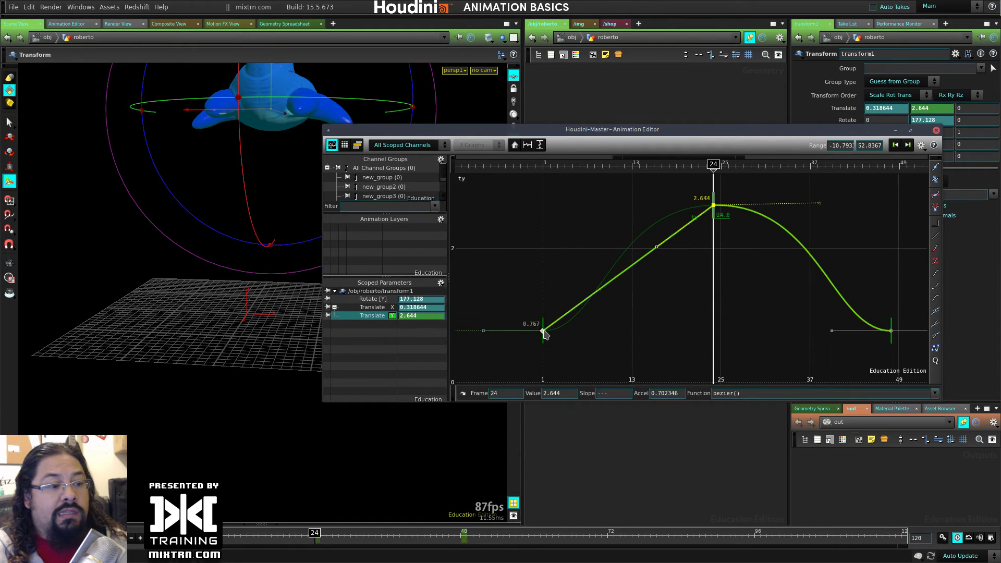
{"action": "left_click", "coordinate": [543, 331]}
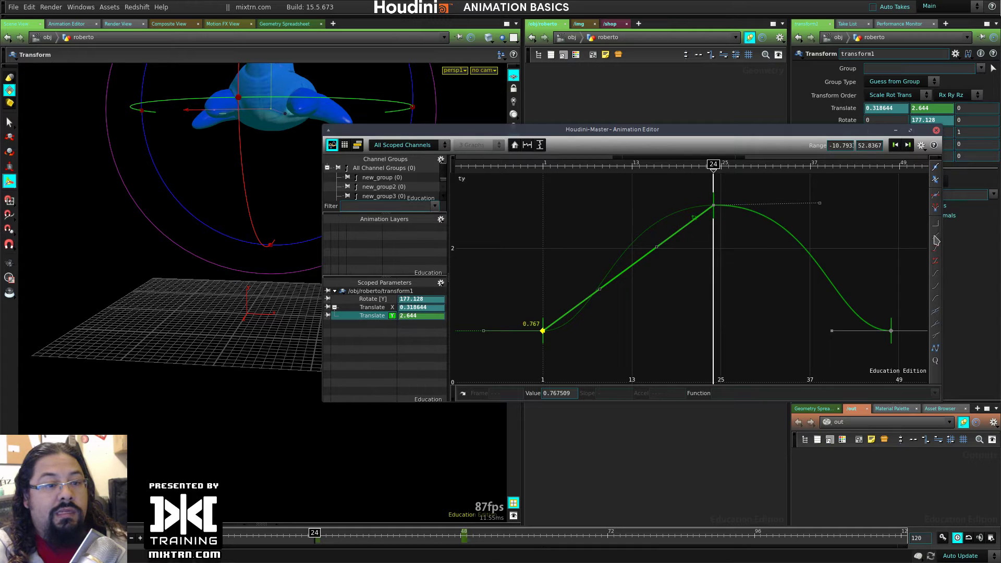
{"action": "left_click_drag", "start_coordinate": [587, 166], "coordinate": [847, 166]}
{"action": "left_click", "coordinate": [682, 275]}
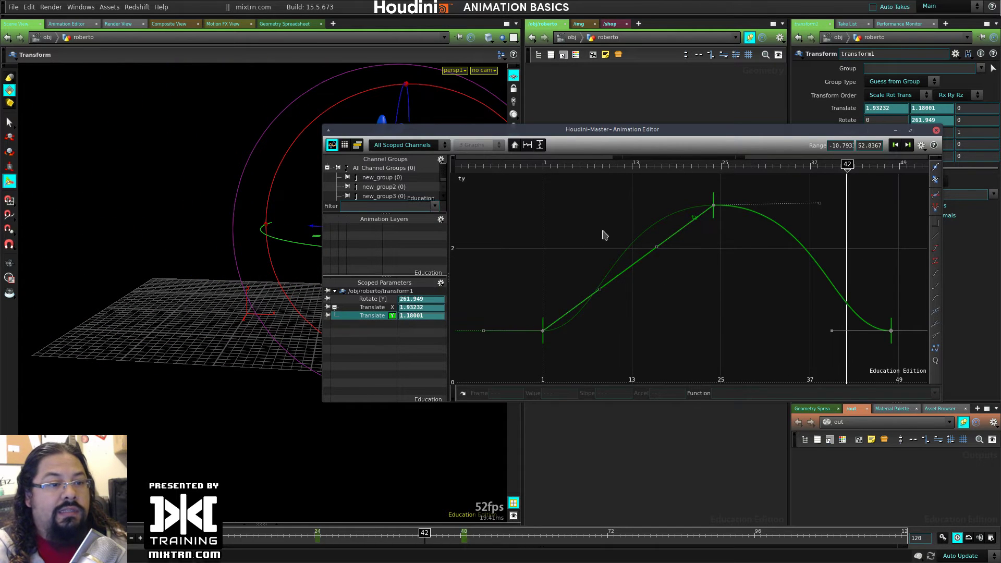
{"action": "left_click_drag", "start_coordinate": [602, 231], "coordinate": [850, 252]}
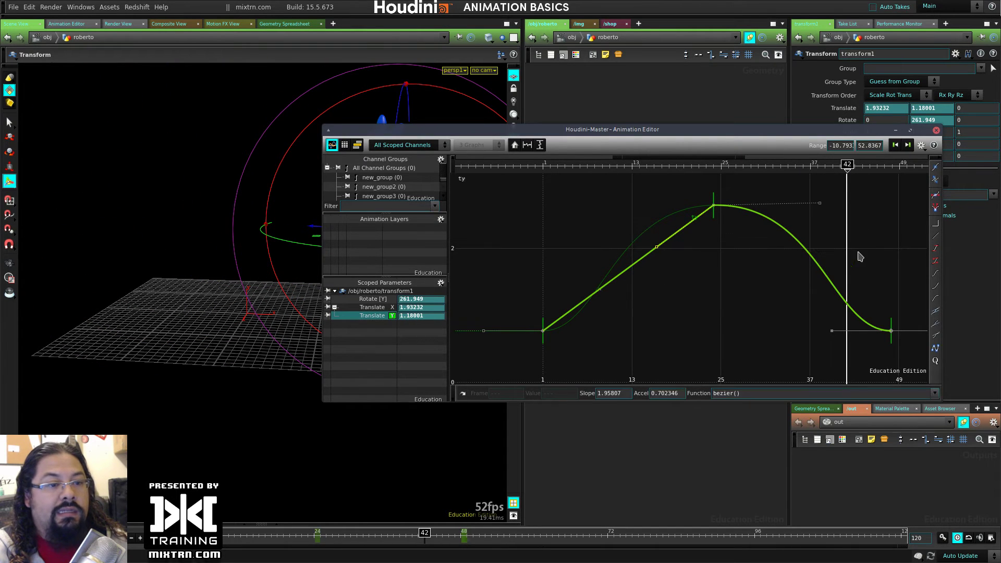
{"action": "left_click", "coordinate": [935, 237]}
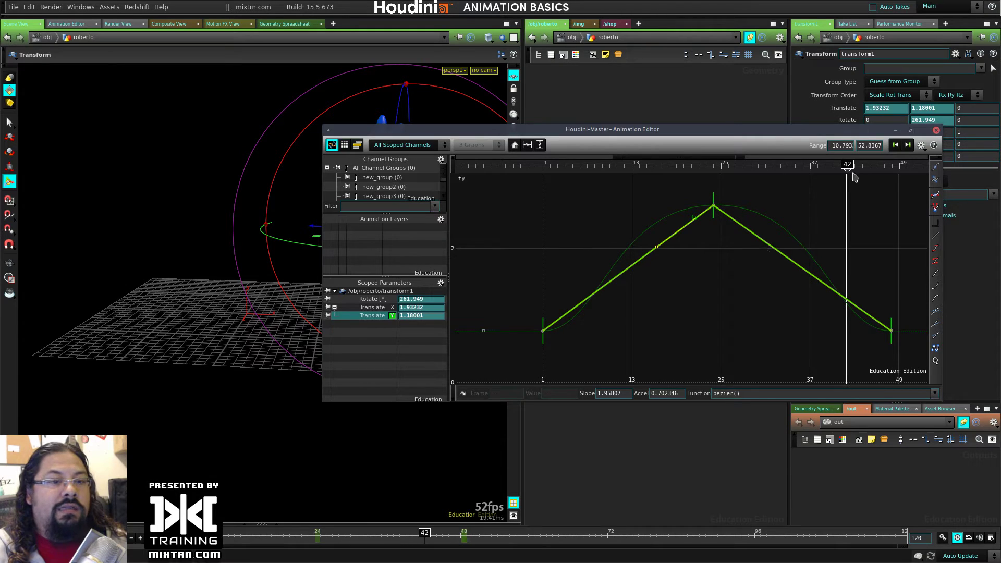
Go to frame 24 and raise the peak key's outgoing tangent handle to a slope of about 0.29, rounding the descent
{"action": "left_click_drag", "start_coordinate": [854, 177], "coordinate": [709, 212]}
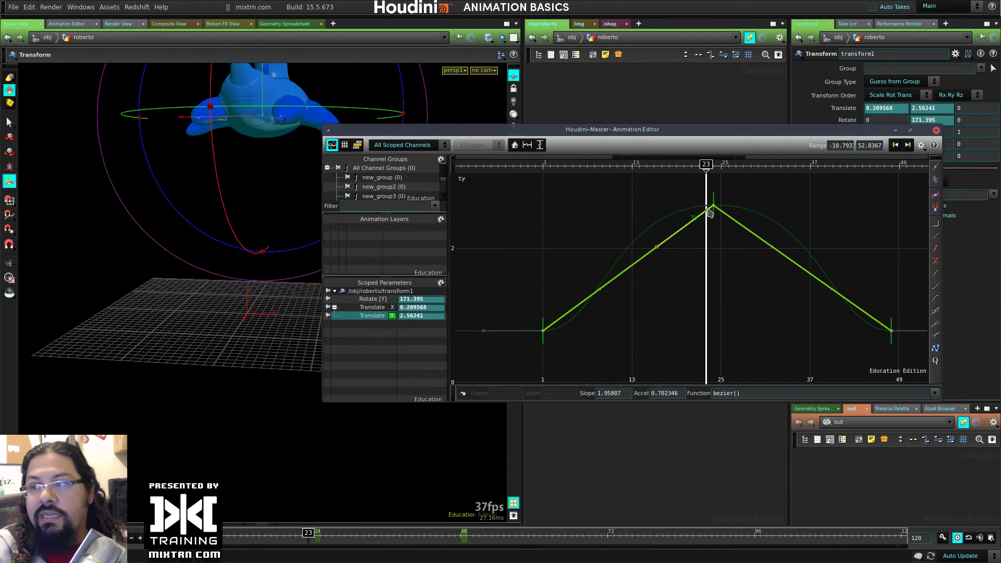
{"action": "left_click", "coordinate": [712, 165]}
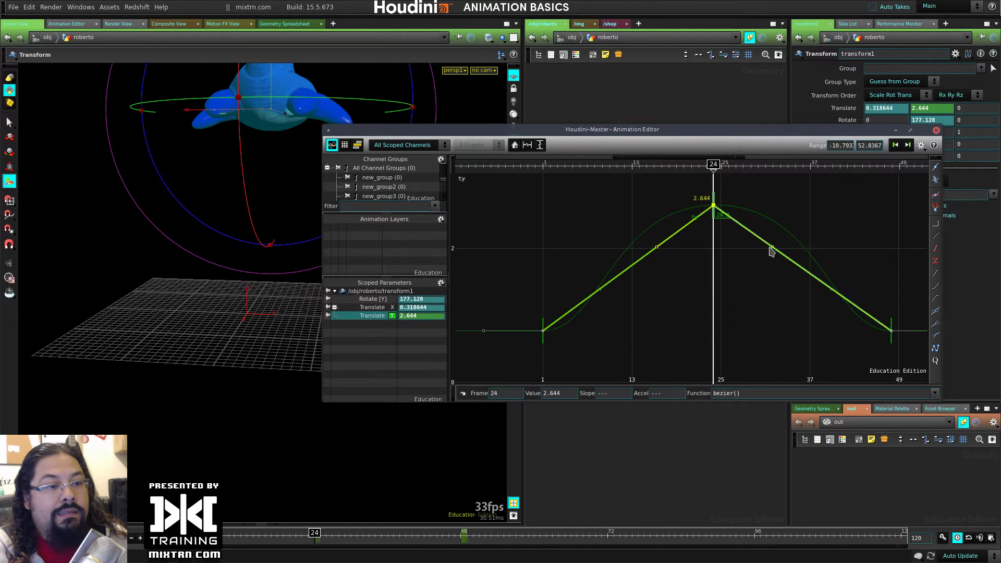
{"action": "left_click", "coordinate": [713, 207]}
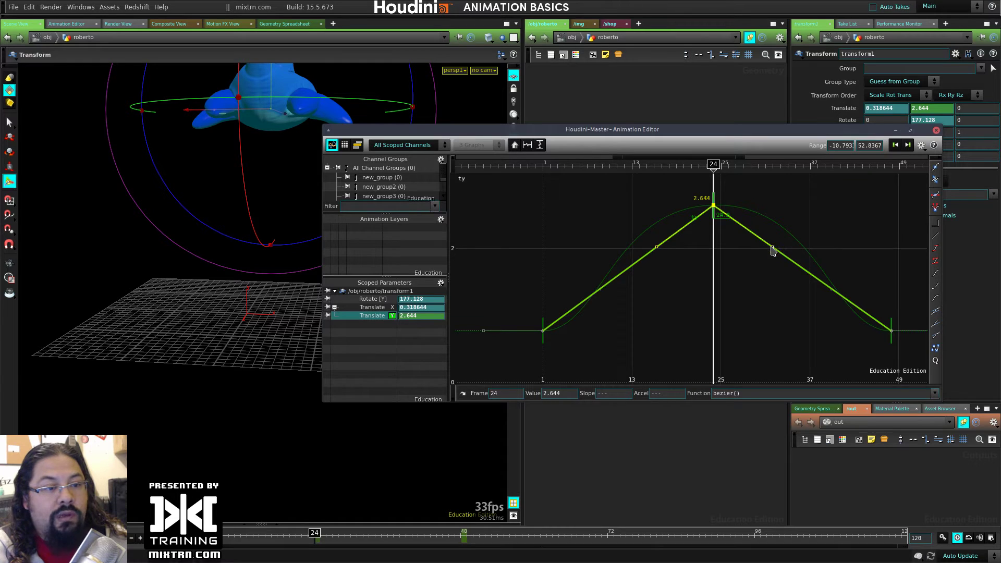
{"action": "left_click_drag", "start_coordinate": [771, 247], "coordinate": [792, 201]}
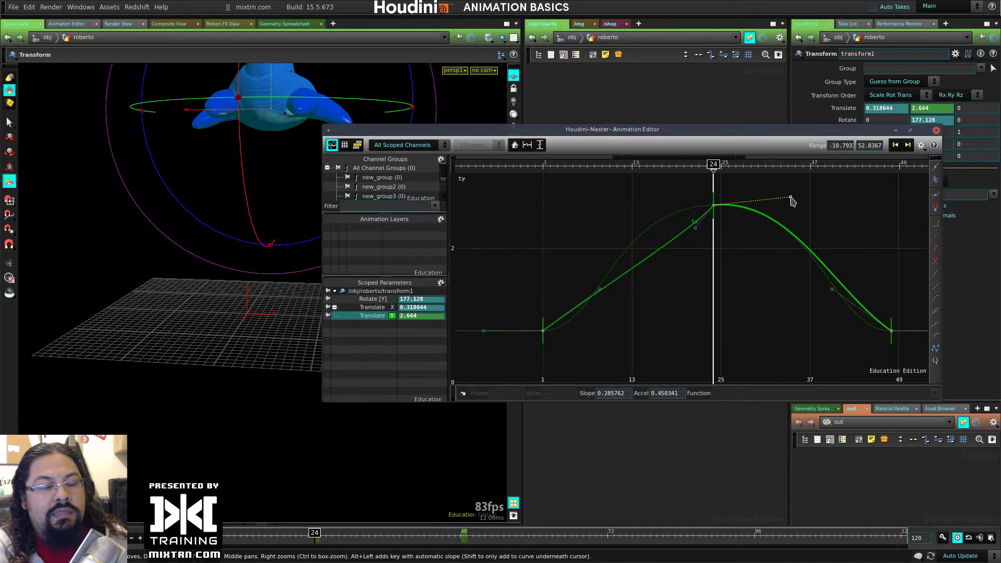
Straighten the rising segment again and reshape the frame 24 key's incoming tangent to a slope of about -0.26
{"action": "left_click_drag", "start_coordinate": [695, 225], "coordinate": [712, 312]}
{"action": "left_click", "coordinate": [933, 247]}
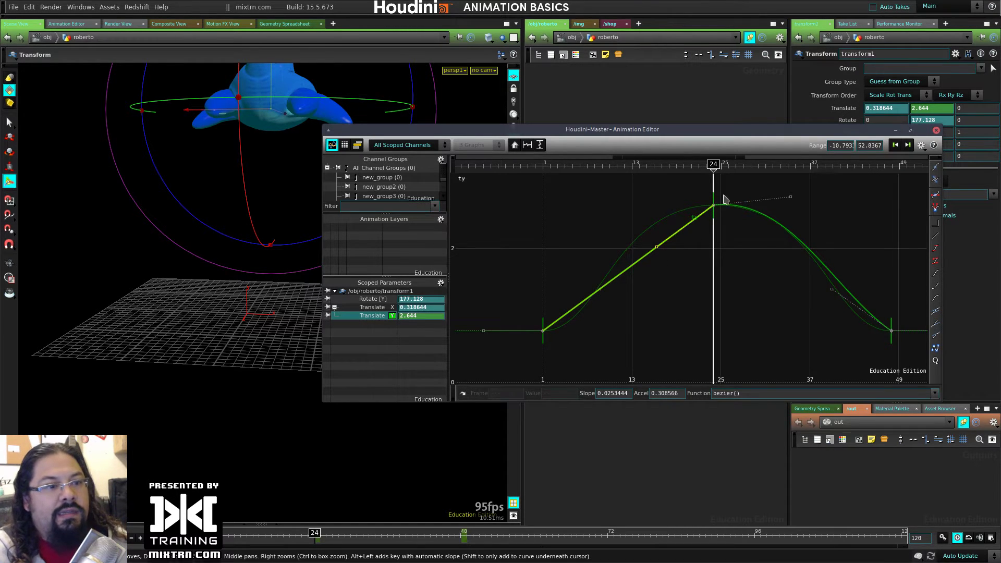
{"action": "mouse_move", "coordinate": [713, 166]}
{"action": "left_mouse_down"}
{"action": "mouse_move", "coordinate": [529, 166]}
{"action": "mouse_move", "coordinate": [713, 165]}
{"action": "left_mouse_up"}
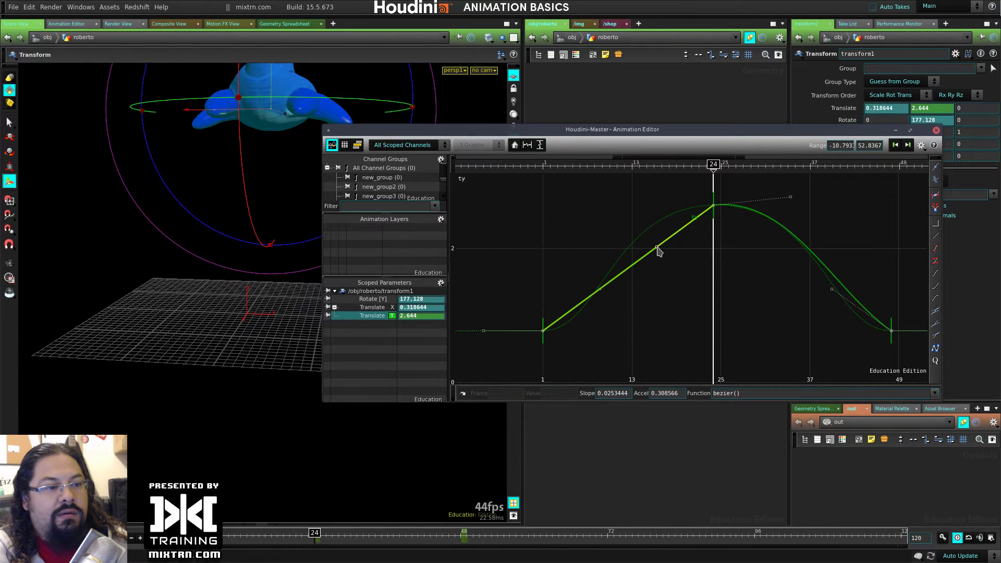
{"action": "left_click_drag", "start_coordinate": [657, 248], "coordinate": [704, 194]}
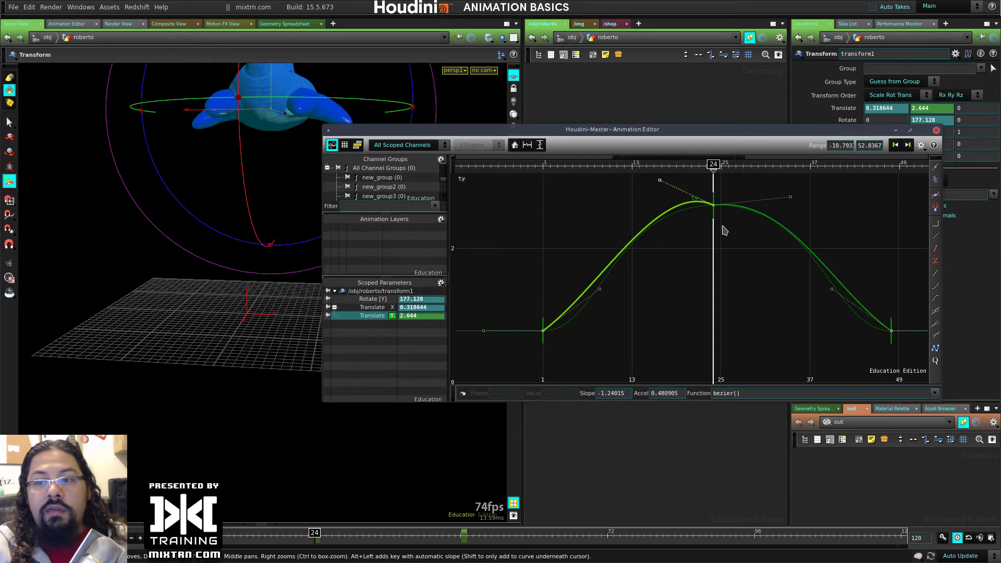
{"action": "left_click_drag", "start_coordinate": [660, 181], "coordinate": [654, 201]}
Select all Translate Y keys from frame 1 to 48 and set their interpolation to constant
{"action": "left_click_drag", "start_coordinate": [774, 135], "coordinate": [603, 154]}
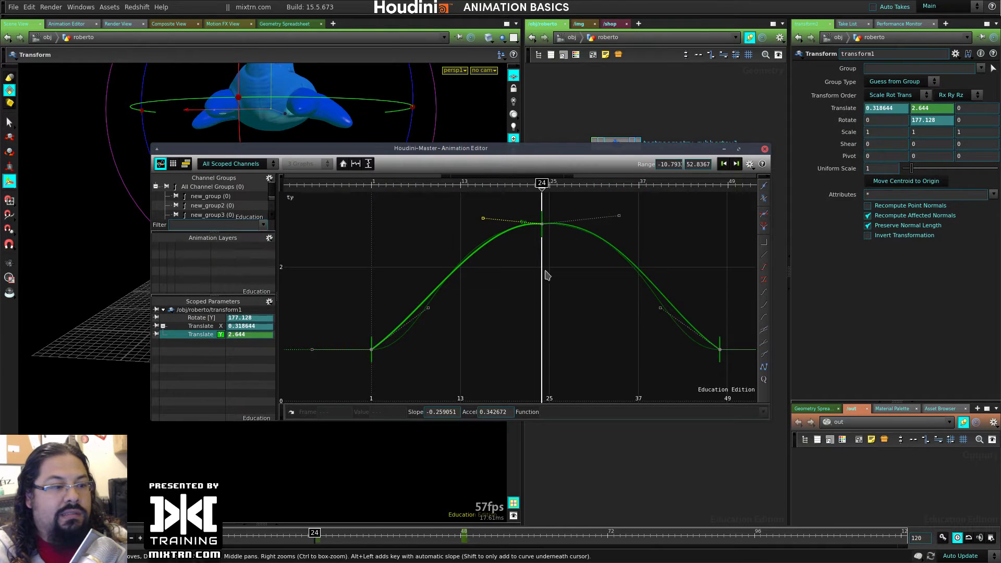
{"action": "left_click_drag", "start_coordinate": [542, 275], "coordinate": [505, 302]}
{"action": "left_click_drag", "start_coordinate": [328, 382], "coordinate": [740, 208]}
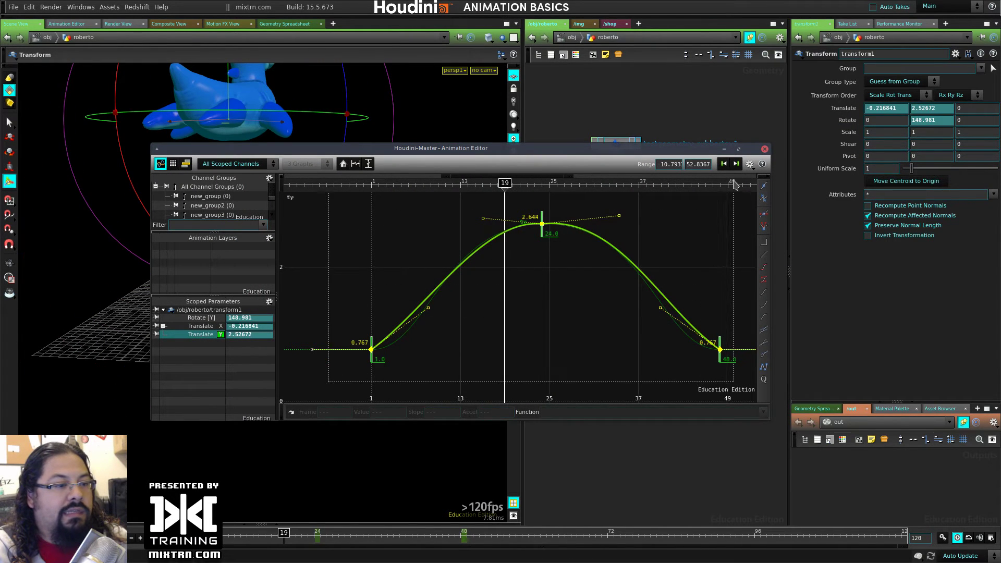
{"action": "left_click", "coordinate": [764, 242]}
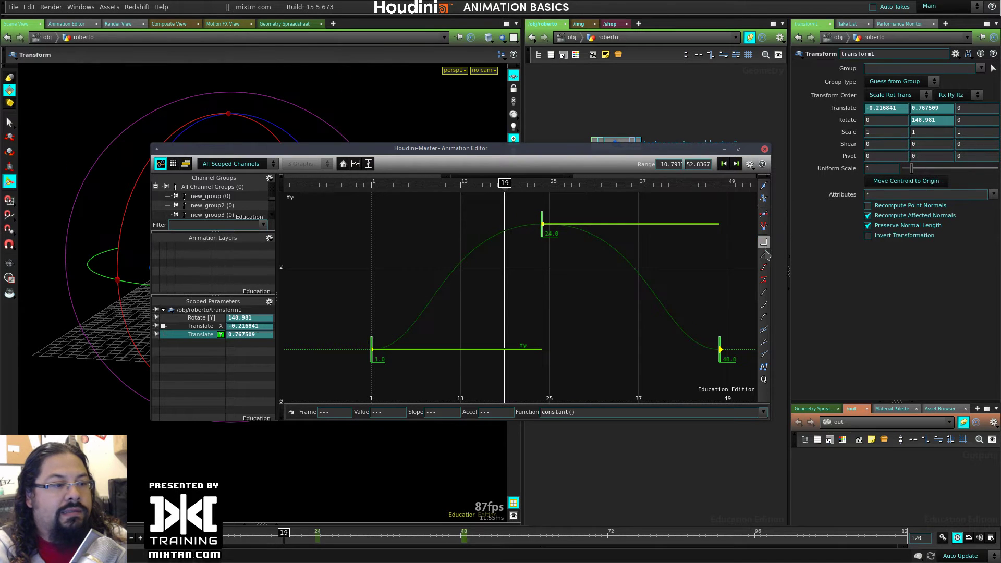
Scrub to frame 24, forward to frame 47 and back to frame 15 to examine the toy's stepped vertical motion
{"action": "left_click_drag", "start_coordinate": [521, 149], "coordinate": [765, 178]}
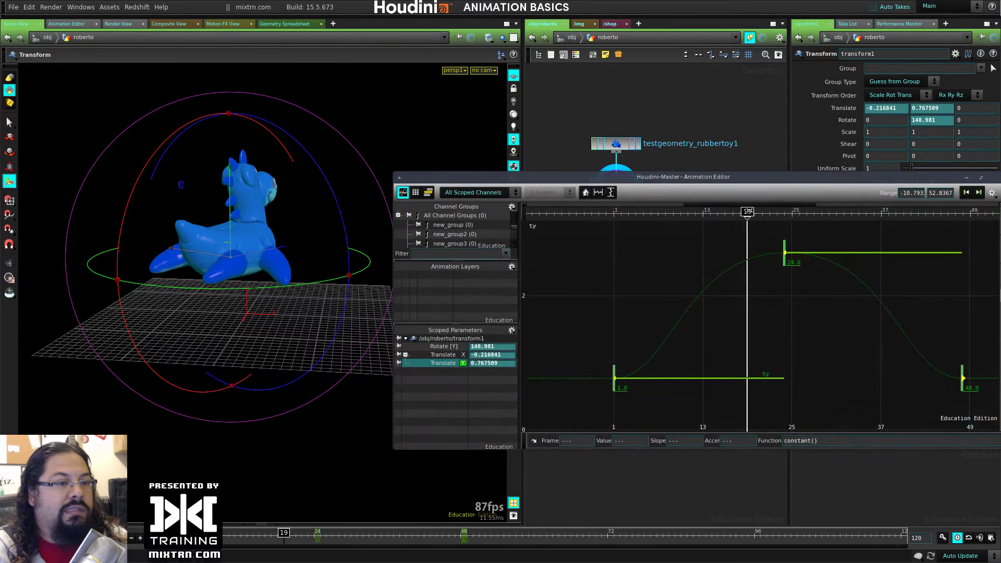
{"action": "left_click_drag", "start_coordinate": [747, 211], "coordinate": [781, 256]}
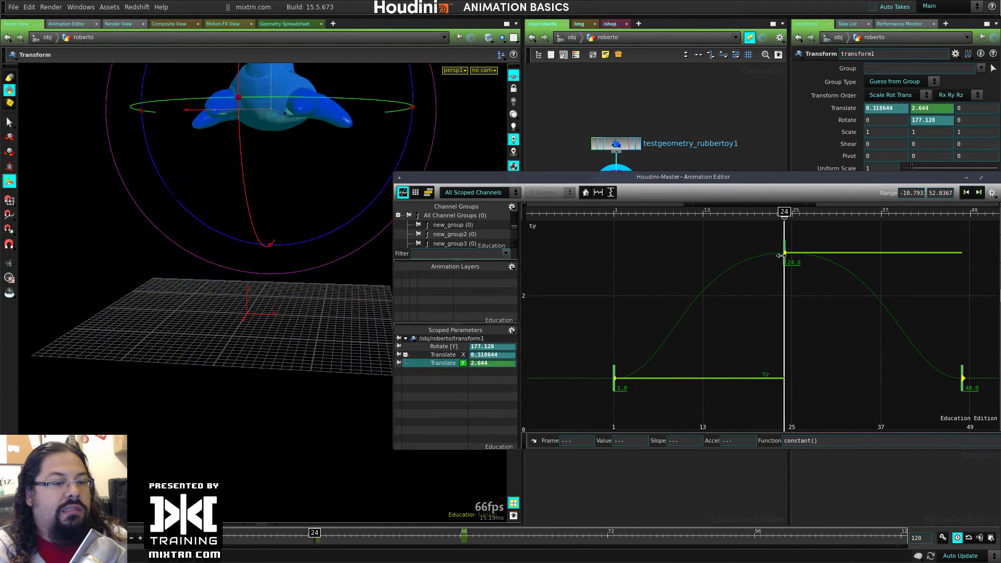
{"action": "left_click_drag", "start_coordinate": [828, 177], "coordinate": [661, 176]}
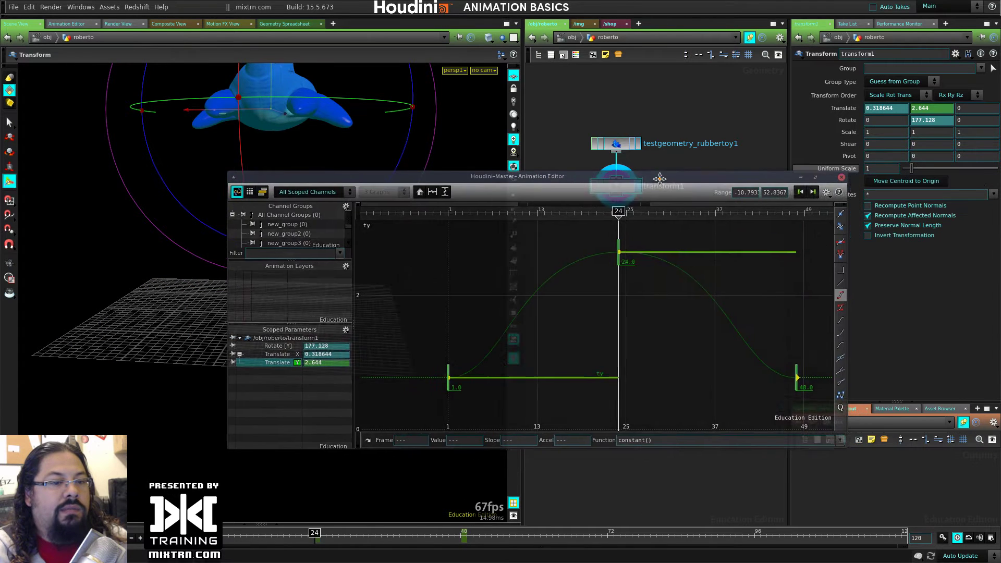
{"action": "left_click_drag", "start_coordinate": [621, 217], "coordinate": [788, 232]}
{"action": "left_click_drag", "start_coordinate": [466, 176], "coordinate": [577, 247]}
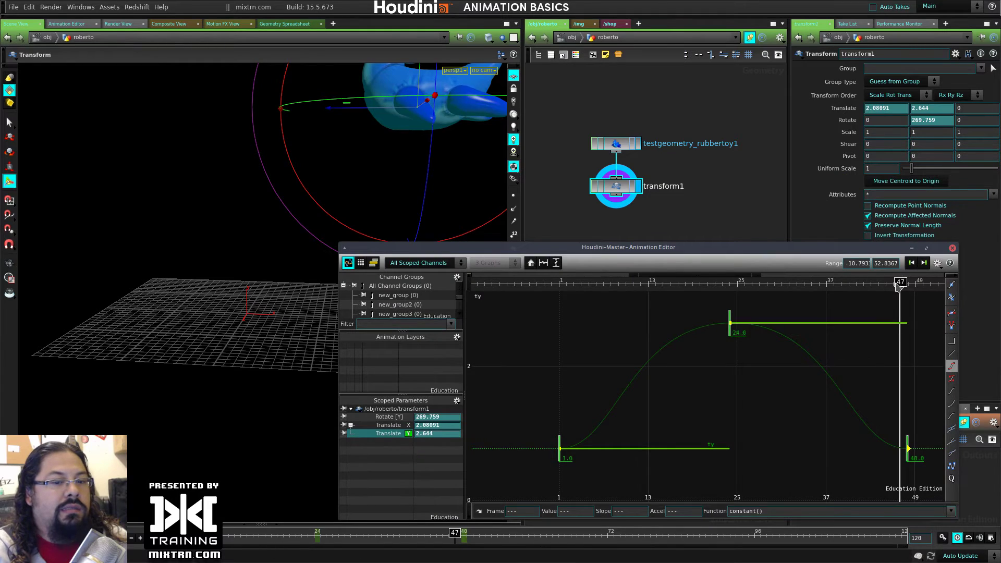
{"action": "left_click_drag", "start_coordinate": [898, 285], "coordinate": [655, 296]}
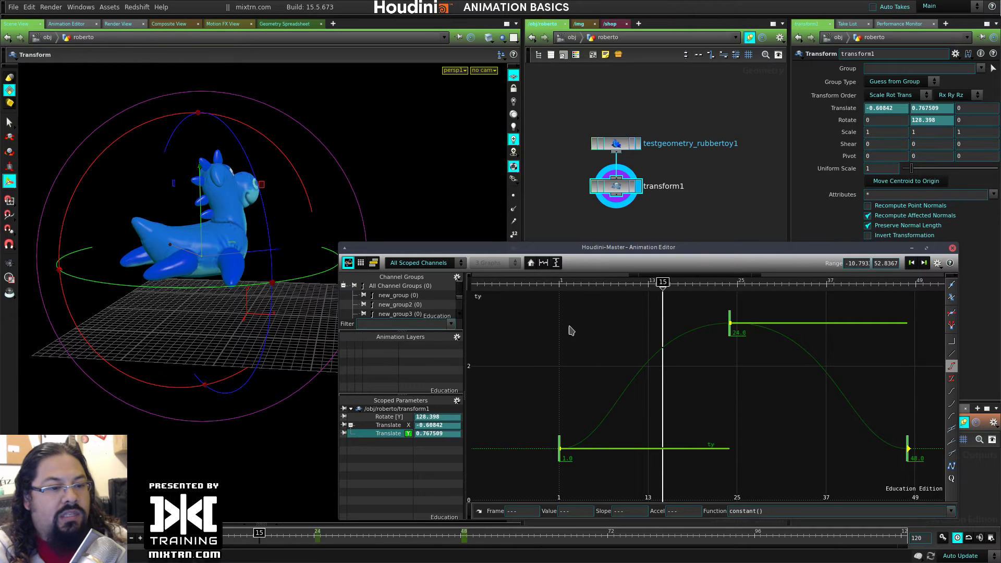
Try the bezier easing presets on all Translate Y keys, ending with segments that leave each key steeply and arrive flat
{"action": "left_click", "coordinate": [951, 391]}
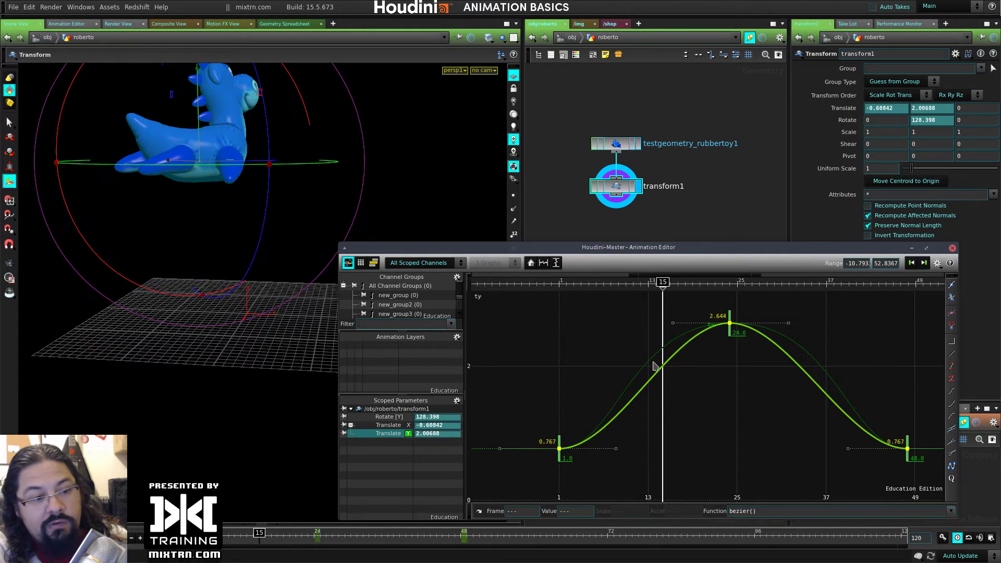
{"action": "left_click", "coordinate": [951, 403]}
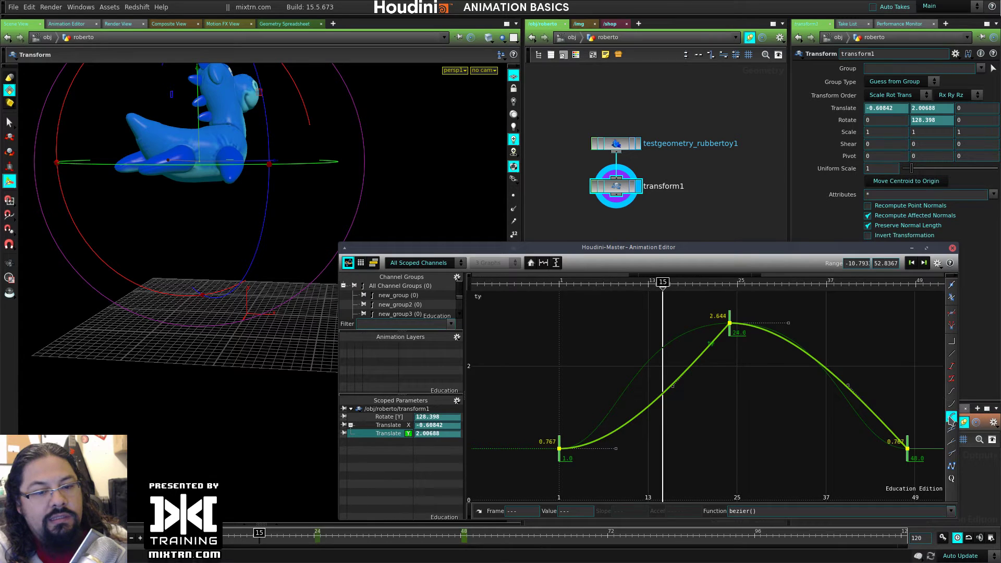
{"action": "left_click", "coordinate": [954, 406]}
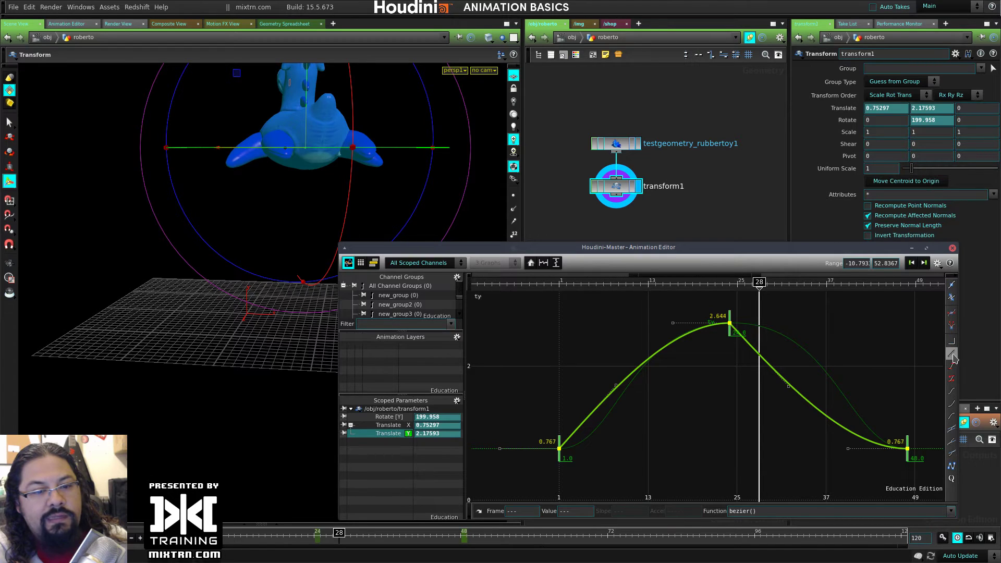
Lower the Translate Y key at frame 24 to about 2.49 and switch its interpolation to cubic
{"action": "left_click_drag", "start_coordinate": [619, 306], "coordinate": [818, 392]}
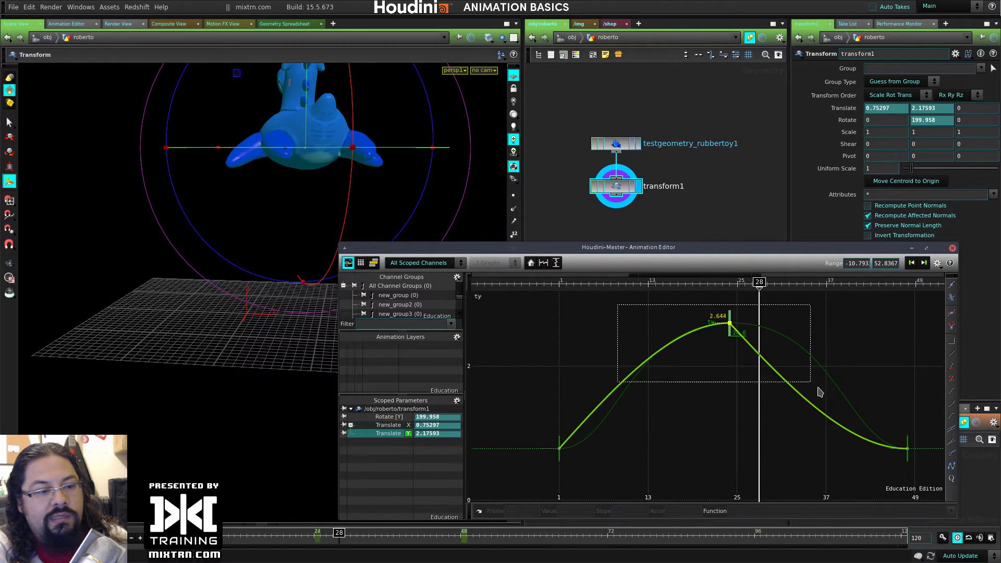
{"action": "left_click", "coordinate": [705, 350]}
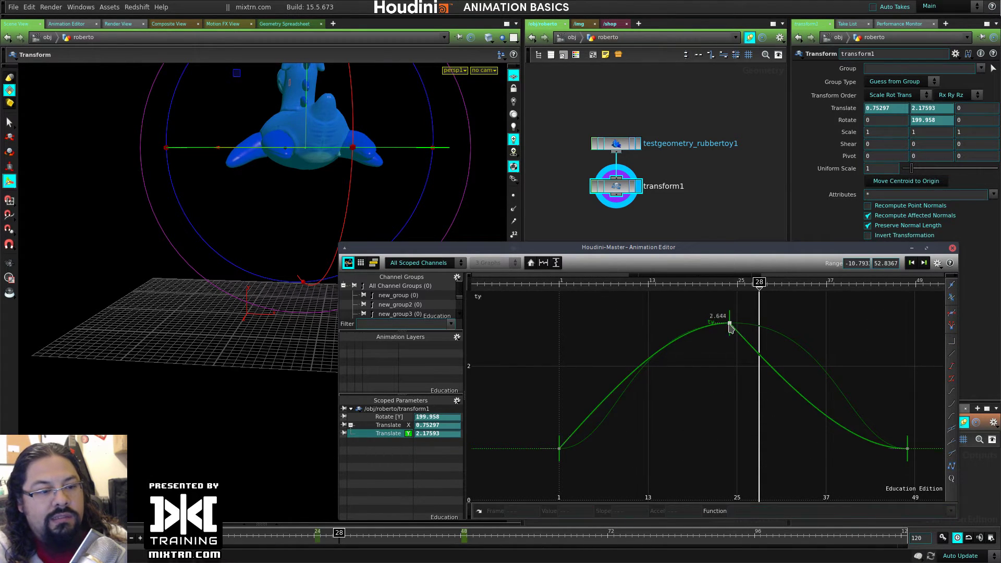
{"action": "left_click_drag", "start_coordinate": [730, 328], "coordinate": [730, 333]}
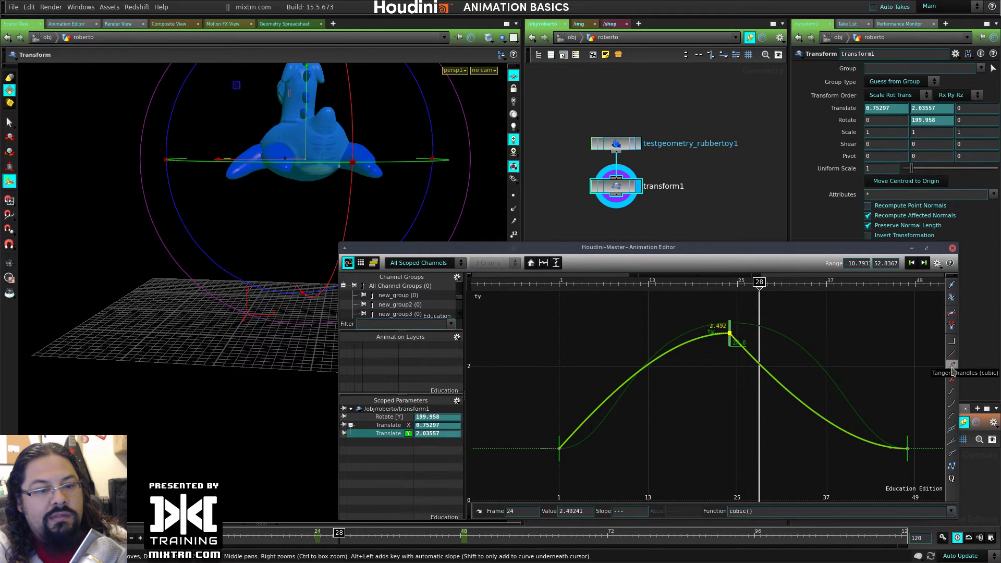
Lower the frame 24 key to about 2.43, try tilting its cubic tangents steeply, and undo the tangent changes
{"action": "left_click_drag", "start_coordinate": [729, 333], "coordinate": [701, 429]}
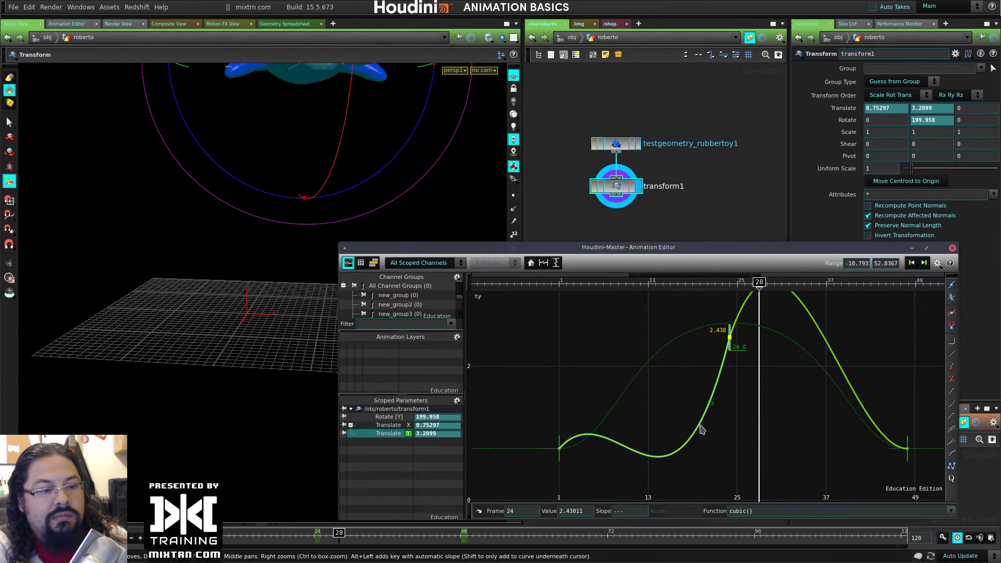
{"action": "left_click_drag", "start_coordinate": [715, 384], "coordinate": [743, 344]}
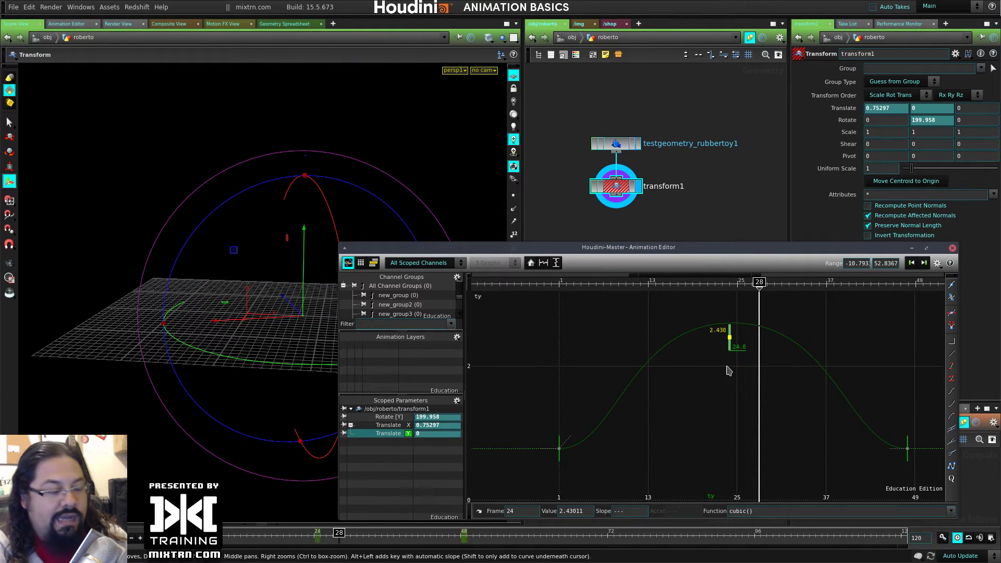
{"action": "key", "text": "ctrl+z"}
{"action": "left_click_drag", "start_coordinate": [728, 371], "coordinate": [750, 350]}
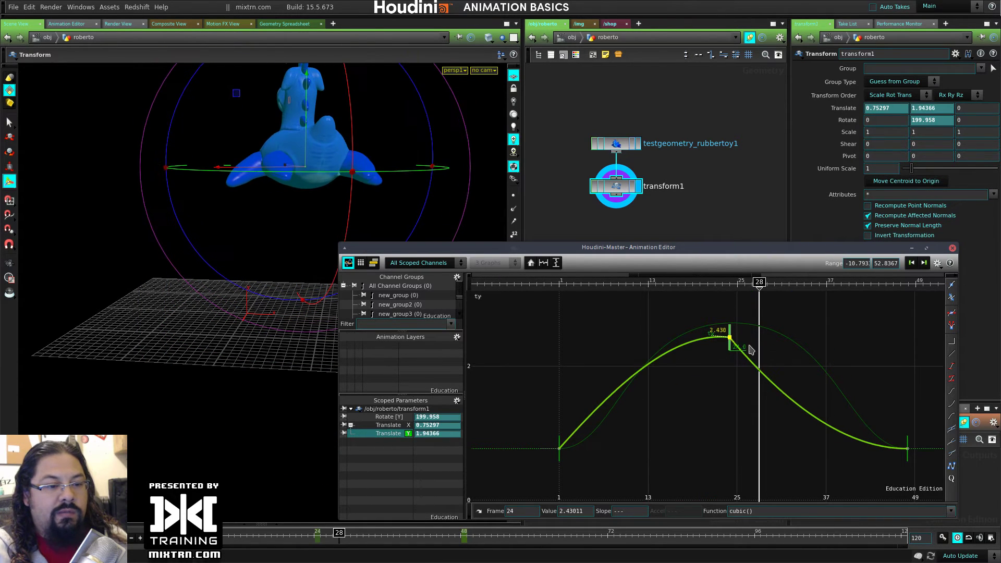
Set the frame 24 key to bezier, with an incoming tangent slope of about -0.51 and a flat outgoing tangent
{"action": "left_click", "coordinate": [951, 379]}
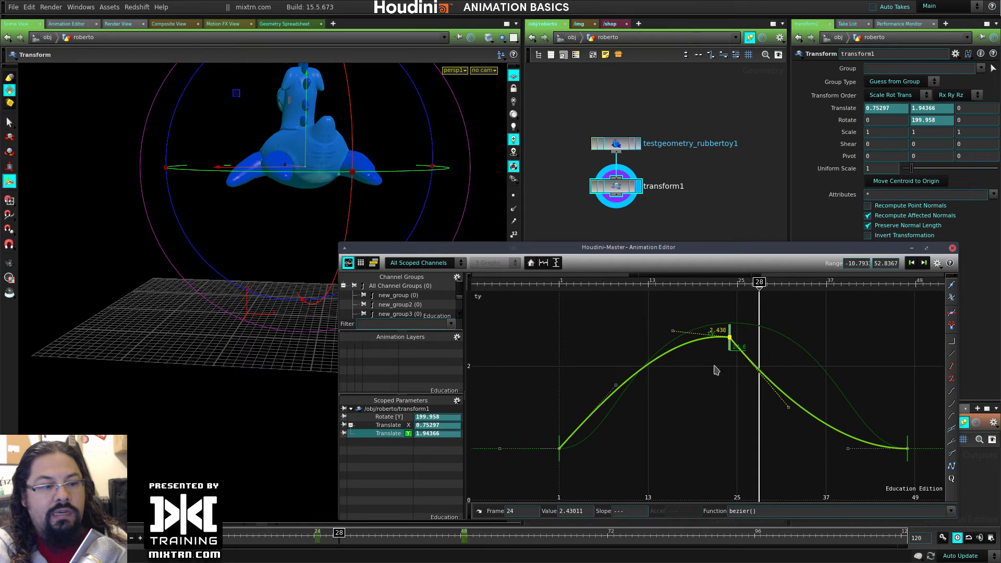
{"action": "left_click_drag", "start_coordinate": [673, 332], "coordinate": [675, 327]}
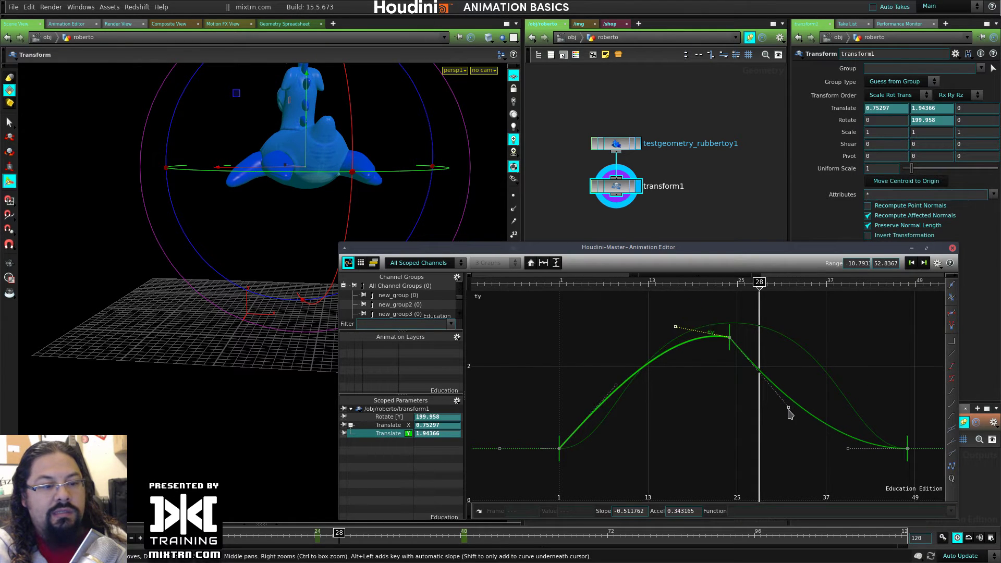
{"action": "left_click_drag", "start_coordinate": [787, 408], "coordinate": [845, 362]}
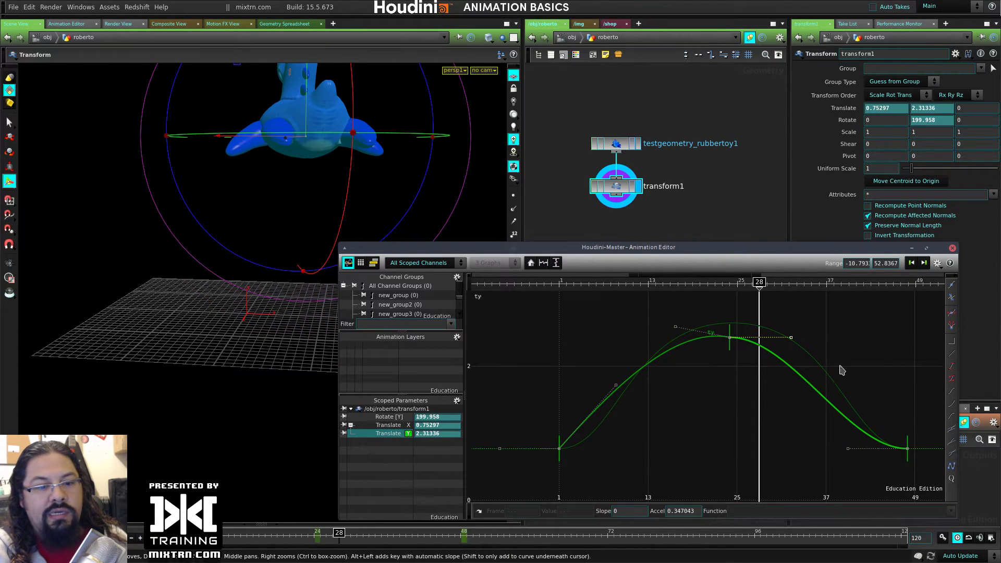
Apply the bezier easing preset that gives the frame 24 key flat tangents on both sides and try its incoming handle
{"action": "left_click", "coordinate": [729, 335]}
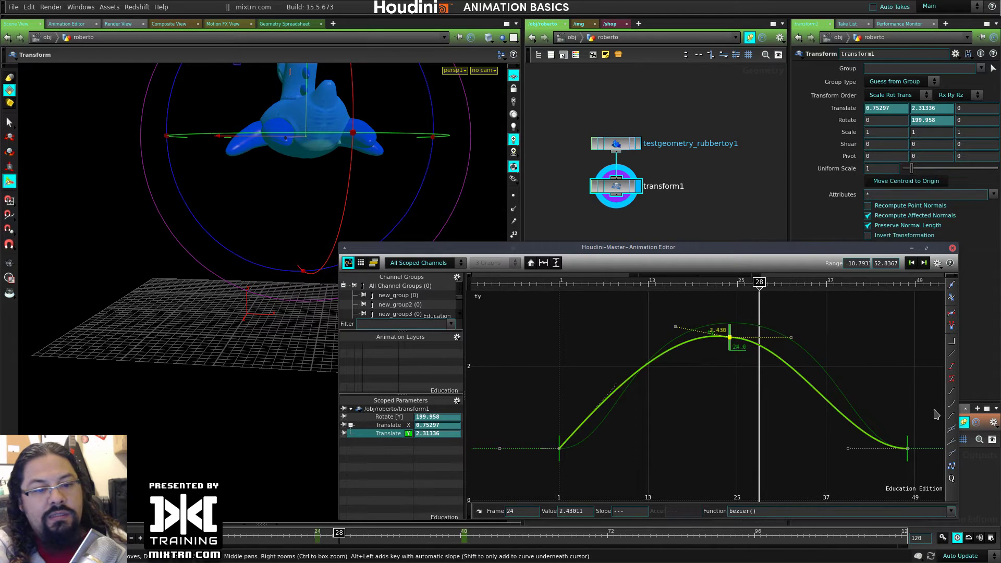
{"action": "left_click", "coordinate": [951, 402]}
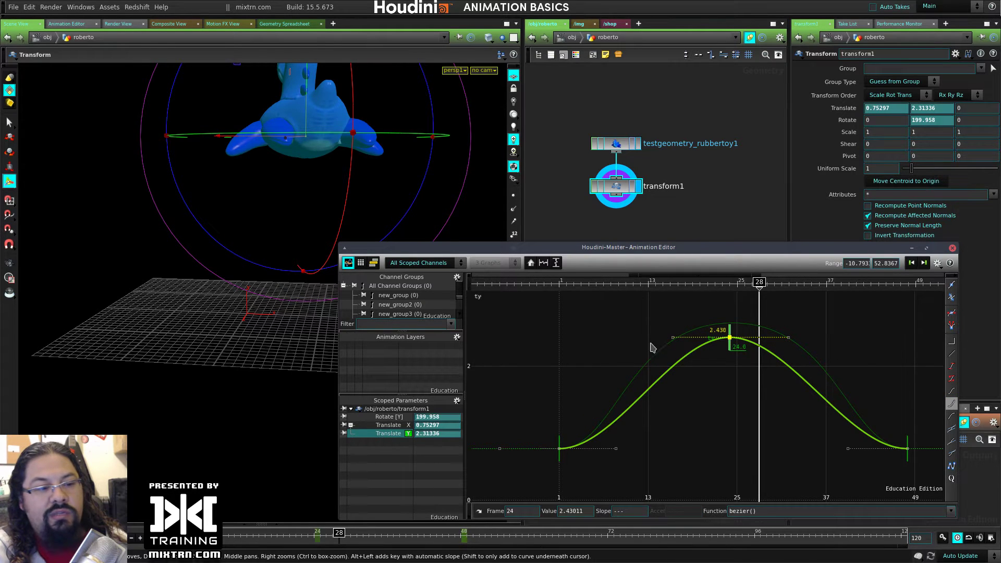
{"action": "mouse_move", "coordinate": [673, 338]}
{"action": "left_mouse_down"}
{"action": "mouse_move", "coordinate": [679, 331]}
{"action": "mouse_move", "coordinate": [675, 369]}
{"action": "mouse_move", "coordinate": [671, 346]}
{"action": "left_mouse_up"}
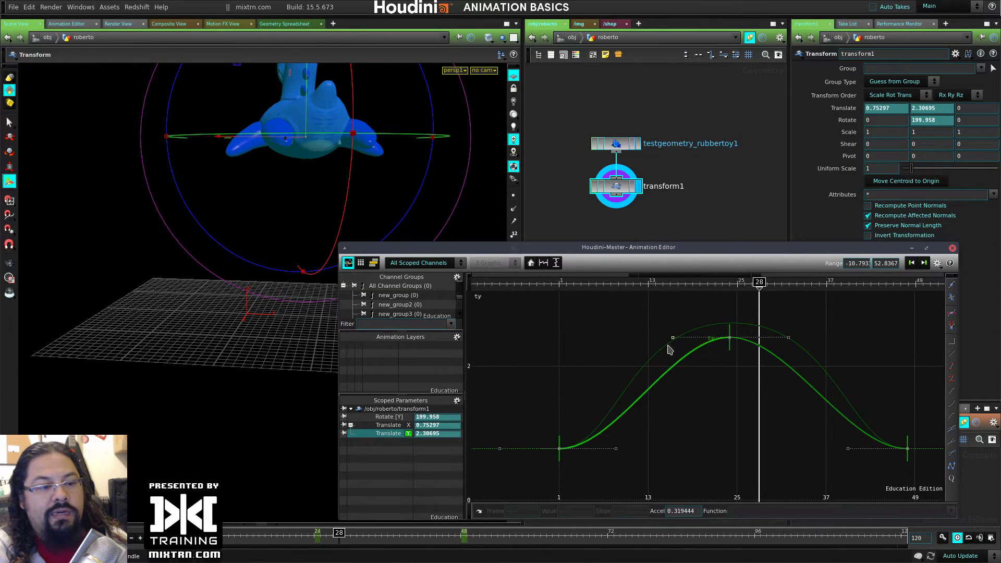
Switch the frame 24 key to cubic interpolation and level its tangents so the curve peaks at that key
{"action": "left_click_drag", "start_coordinate": [645, 302], "coordinate": [802, 381]}
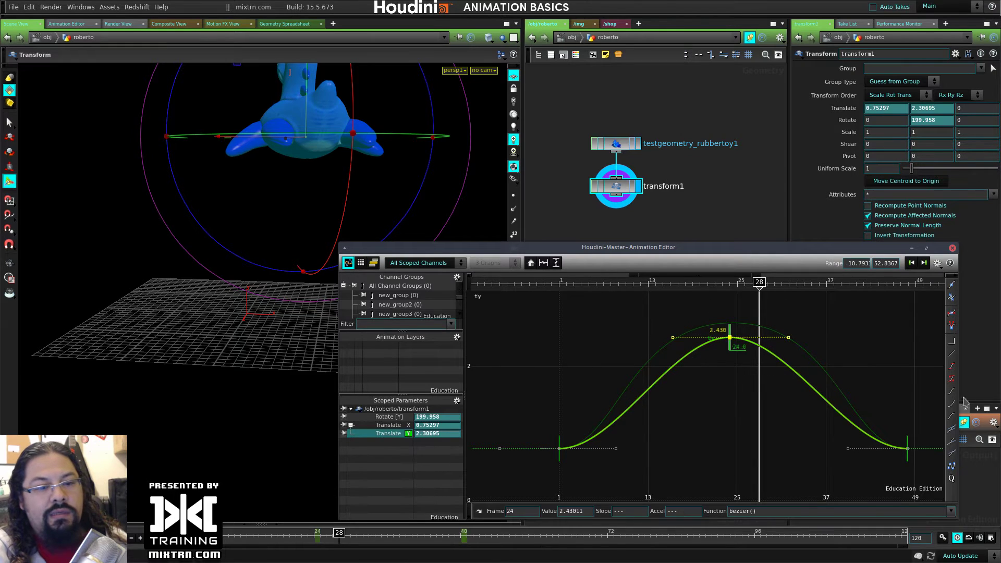
{"action": "left_click", "coordinate": [952, 368]}
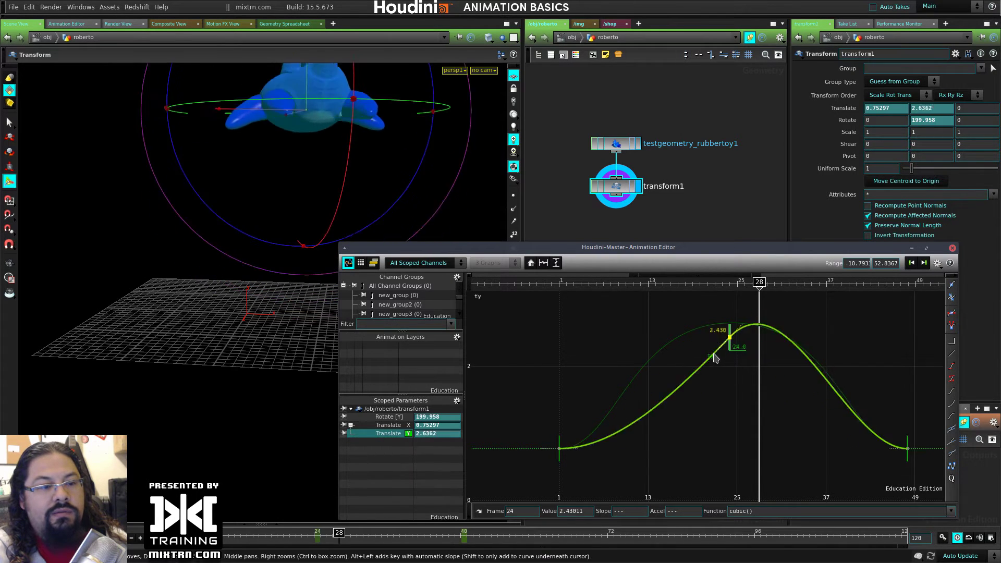
{"action": "mouse_move", "coordinate": [714, 358]}
{"action": "left_mouse_down"}
{"action": "mouse_move", "coordinate": [720, 340]}
{"action": "mouse_move", "coordinate": [715, 372]}
{"action": "mouse_move", "coordinate": [719, 340]}
{"action": "left_mouse_up"}
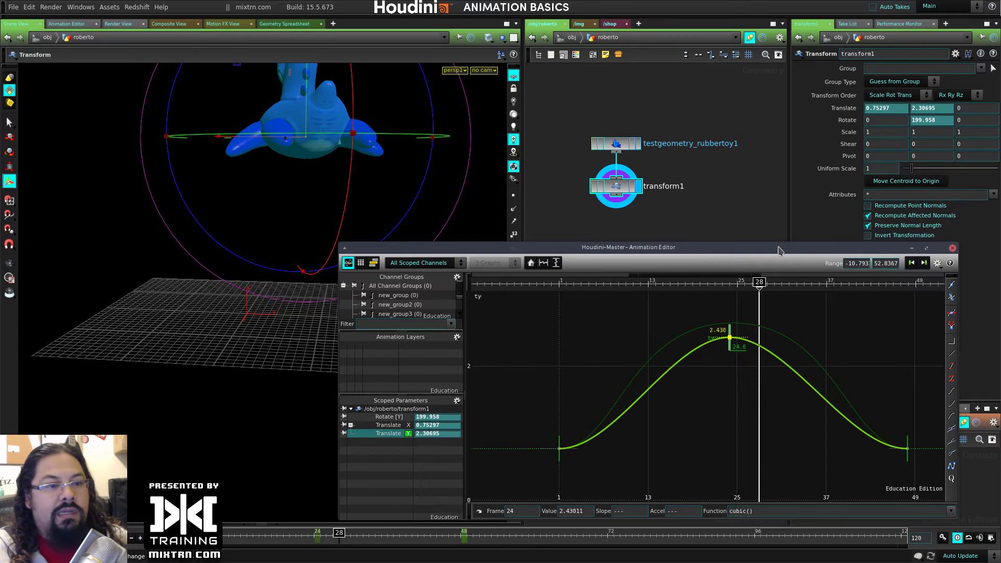
Close the Animation Editor and reopen it by scoping the Translate parameter of transform1
{"action": "left_click_drag", "start_coordinate": [779, 251], "coordinate": [668, 245]}
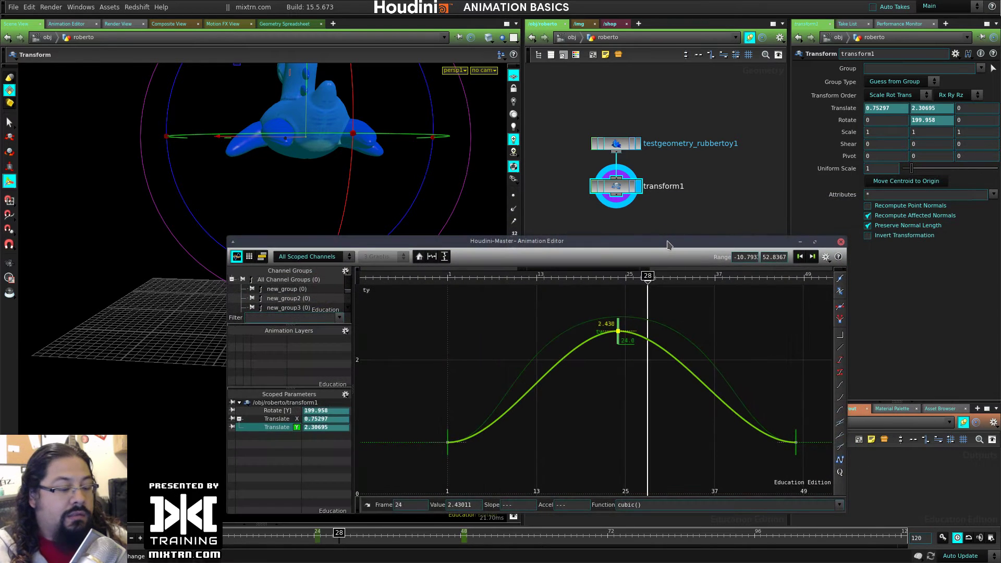
{"action": "left_click", "coordinate": [841, 242]}
{"action": "middle_click_drag", "start_coordinate": [655, 272], "coordinate": [688, 338]}
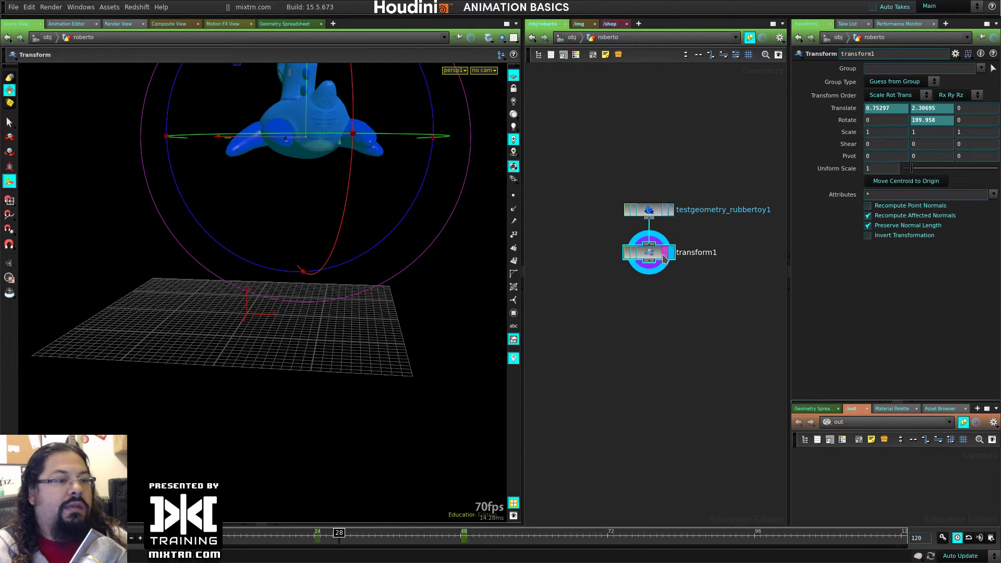
{"action": "right_click", "coordinate": [845, 109]}
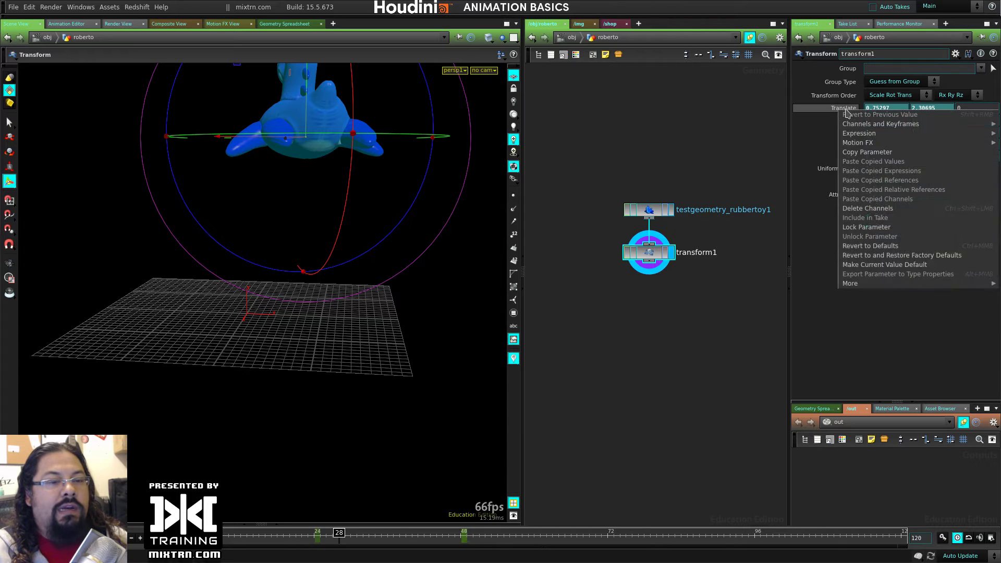
{"action": "mouse_move", "coordinate": [881, 124]}
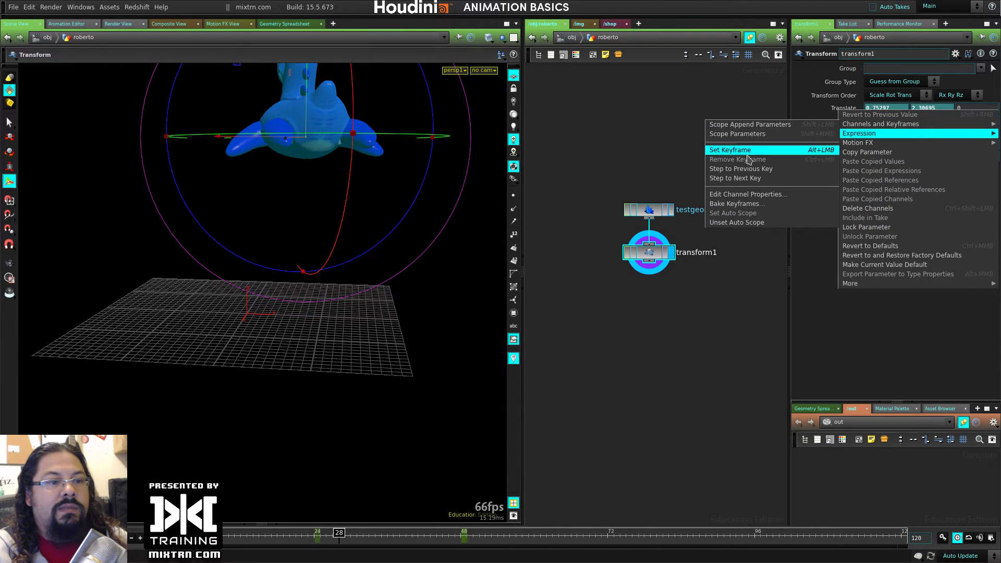
{"action": "left_click", "coordinate": [814, 135]}
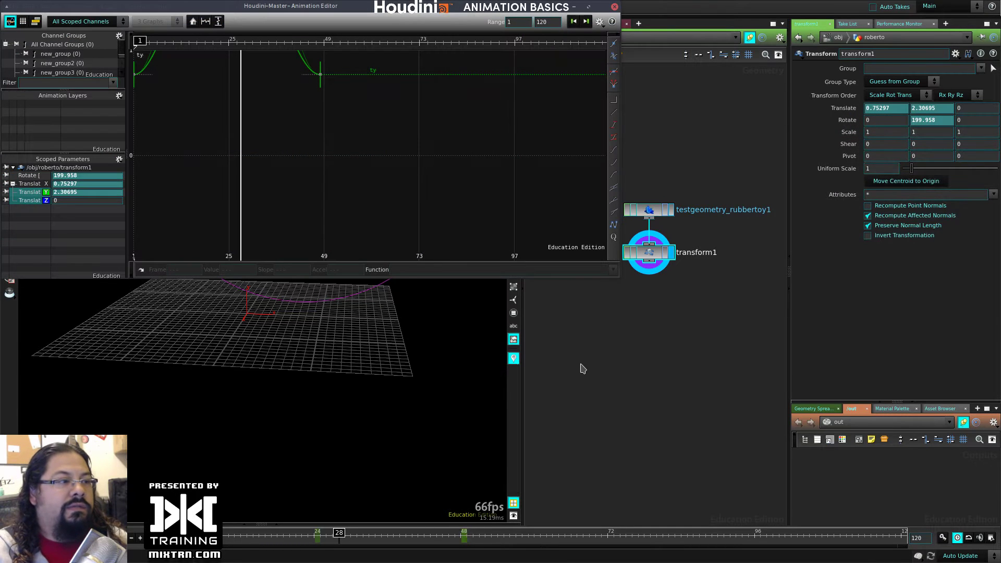
Examine the Translate X and Translate Y curves together in the Animation Editor, then close it
{"action": "left_click_drag", "start_coordinate": [465, 6], "coordinate": [536, 117]}
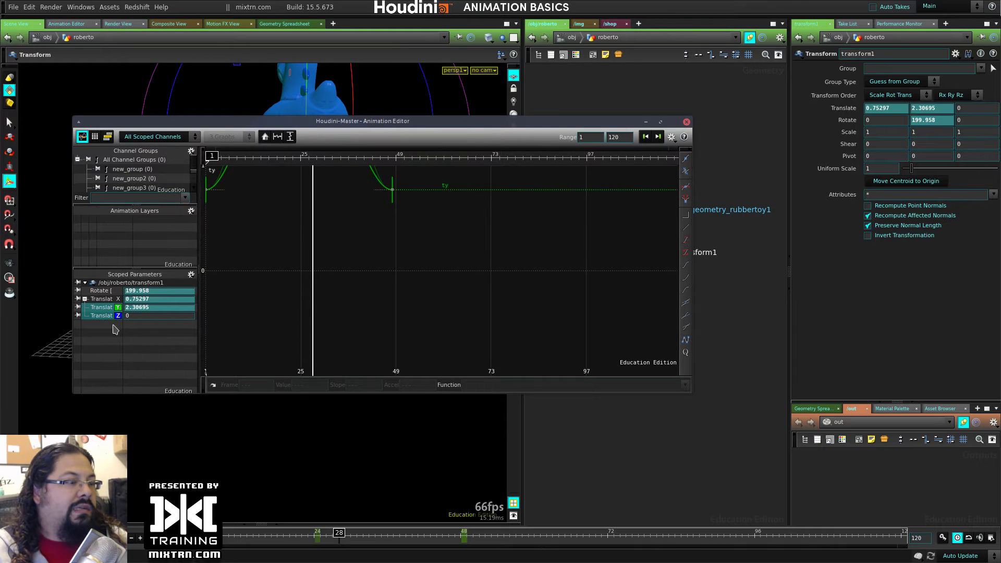
{"action": "key", "text": "h"}
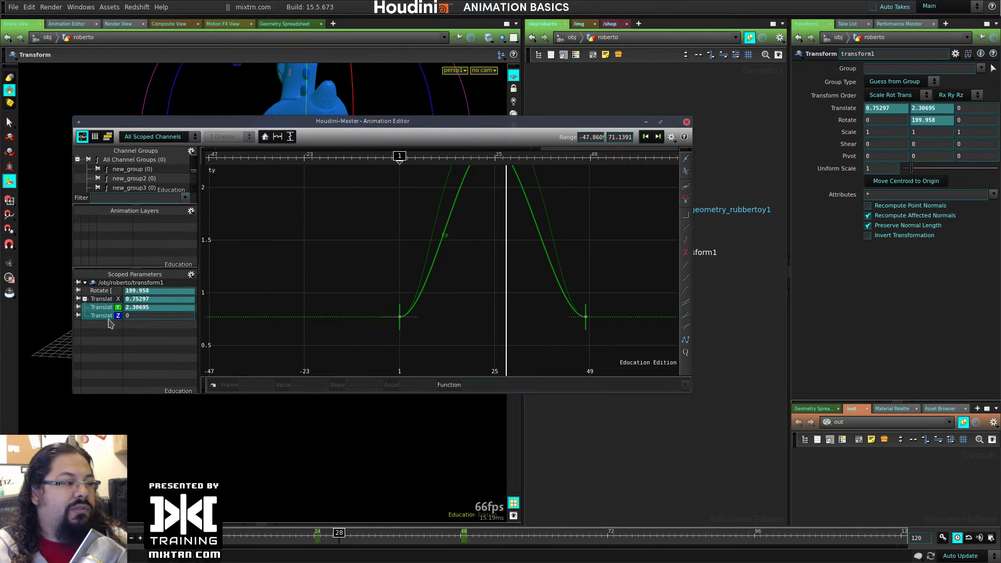
{"action": "scroll", "coordinate": [494, 262], "scroll_direction": "down", "scroll_amount": 3}
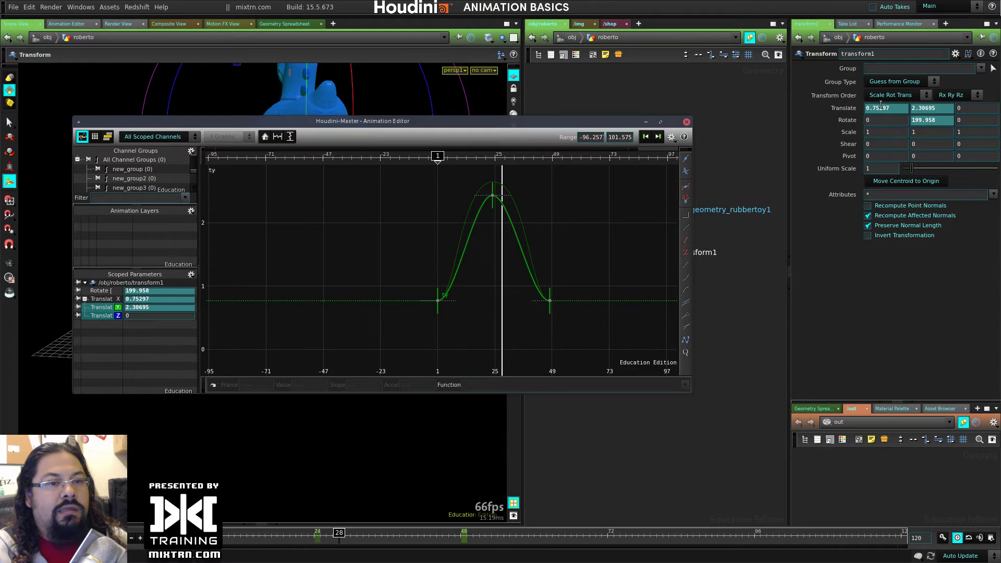
{"action": "left_click_drag", "start_coordinate": [123, 333], "coordinate": [143, 322]}
{"action": "left_click", "coordinate": [128, 309]}
{"action": "left_click", "coordinate": [123, 302], "text": "shift"}
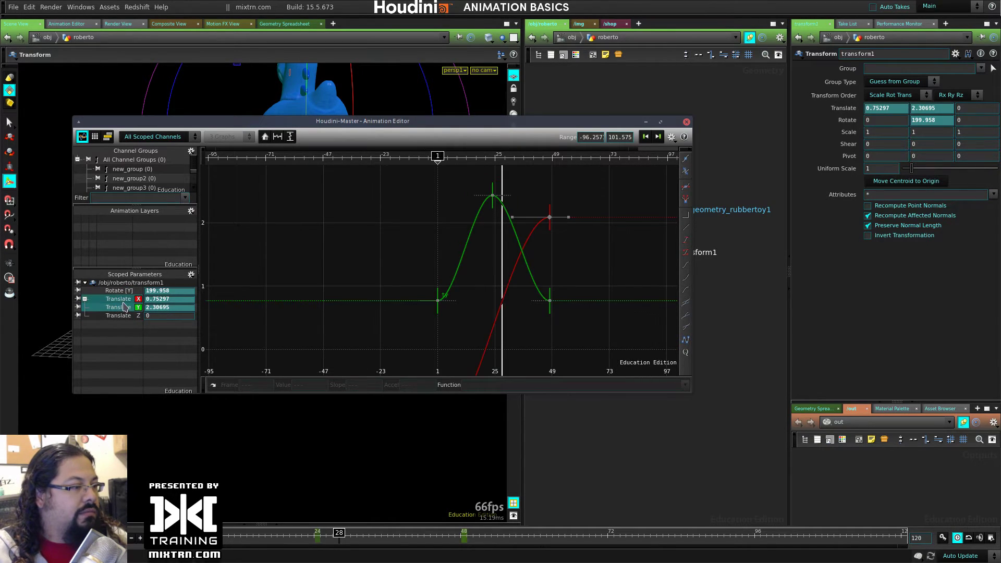
{"action": "left_click", "coordinate": [686, 122]}
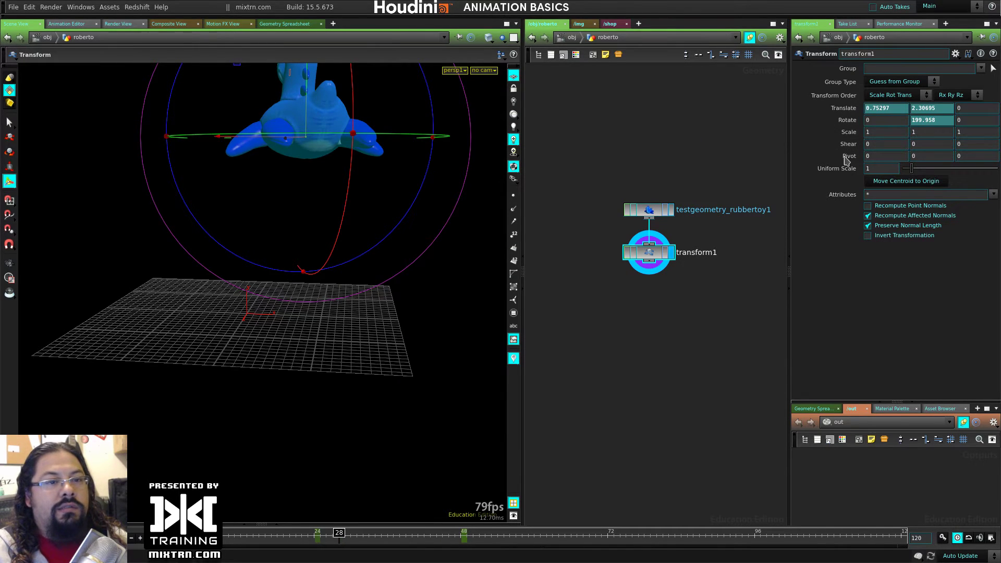
Scope the transform channels from the parameters, examine the Translate curves in an enlarged Animation Editor, and close it
{"action": "left_click", "coordinate": [840, 120], "text": "shift"}
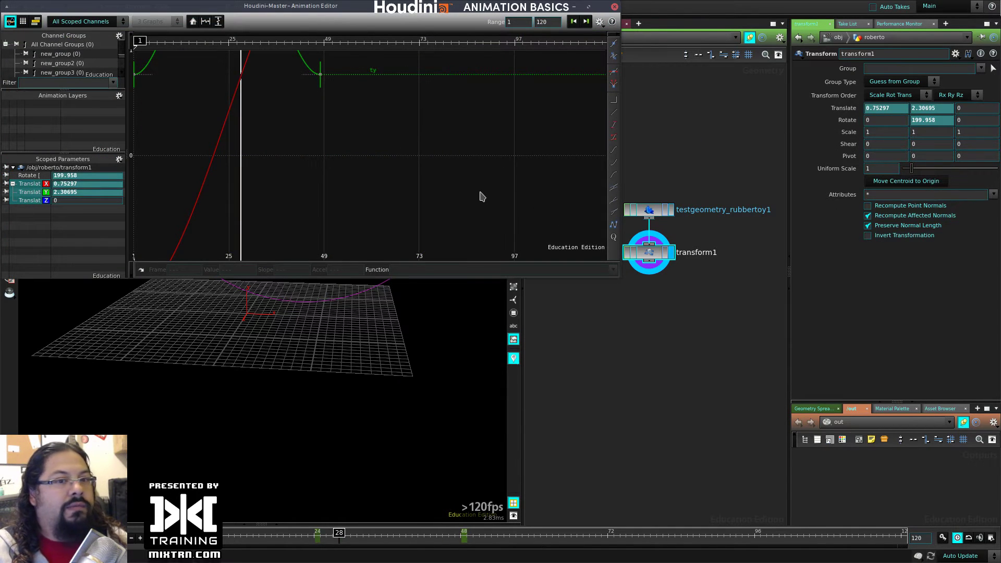
{"action": "right_click_drag", "start_coordinate": [596, 270], "coordinate": [810, 473], "text": "alt"}
{"action": "right_click_drag", "start_coordinate": [532, 132], "coordinate": [559, 287], "text": "alt"}
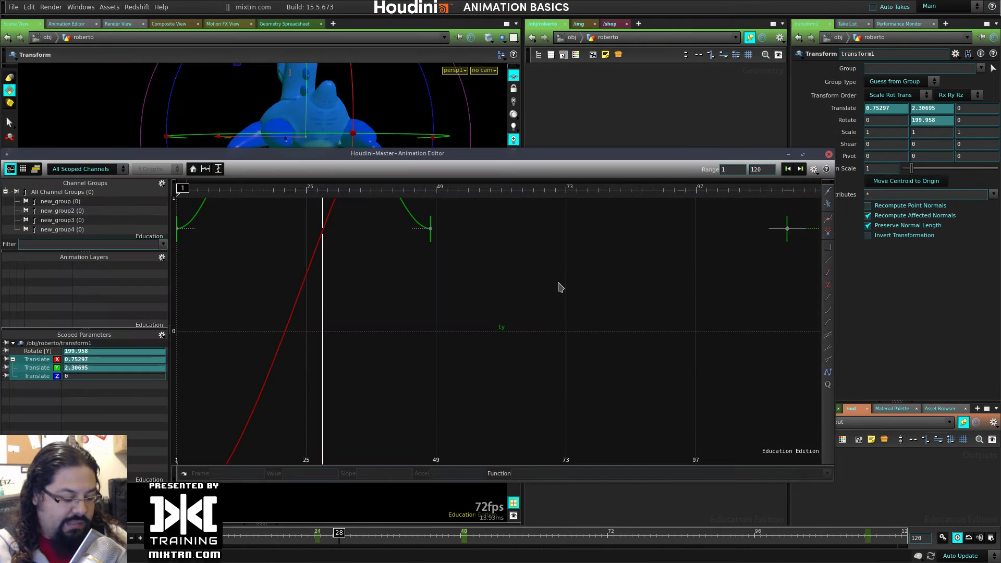
{"action": "key", "text": "h"}
{"action": "middle_click_drag", "start_coordinate": [364, 371], "coordinate": [582, 357]}
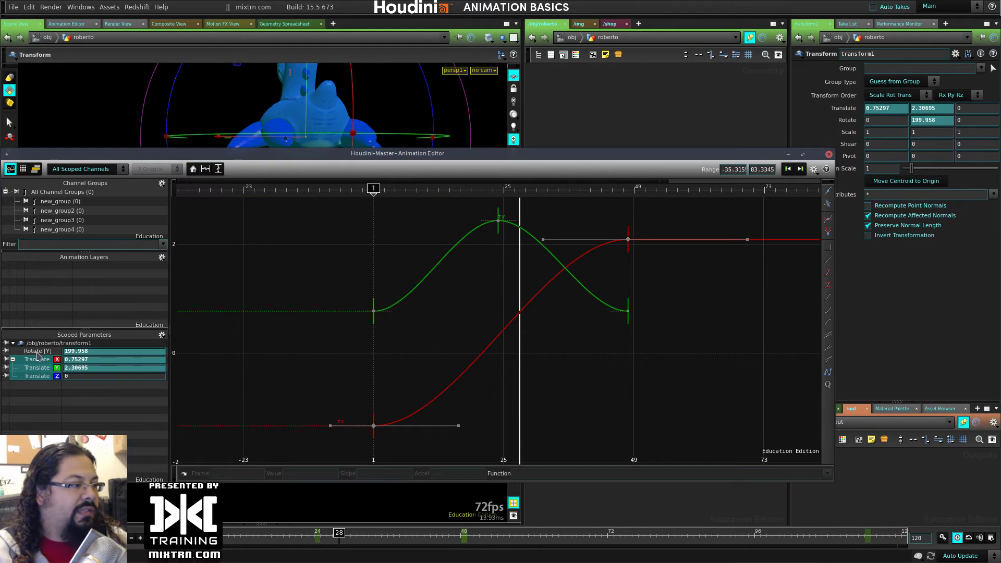
{"action": "left_click", "coordinate": [829, 154]}
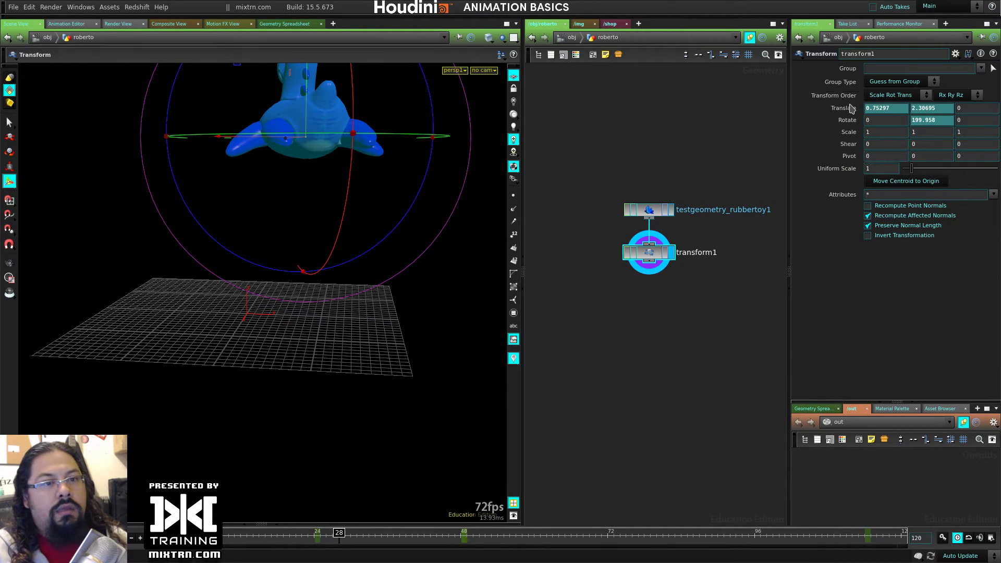
Reopen the Animation Editor with only the Translate channels scoped and frame their X and Y curves
{"action": "left_click", "coordinate": [852, 108], "text": "shift"}
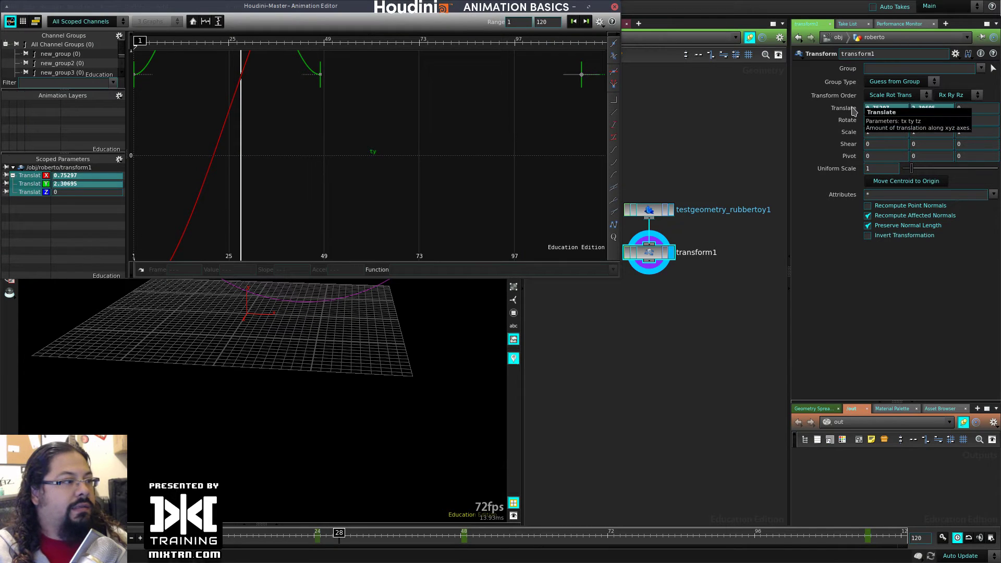
{"action": "left_click_drag", "start_coordinate": [596, 9], "coordinate": [699, 132]}
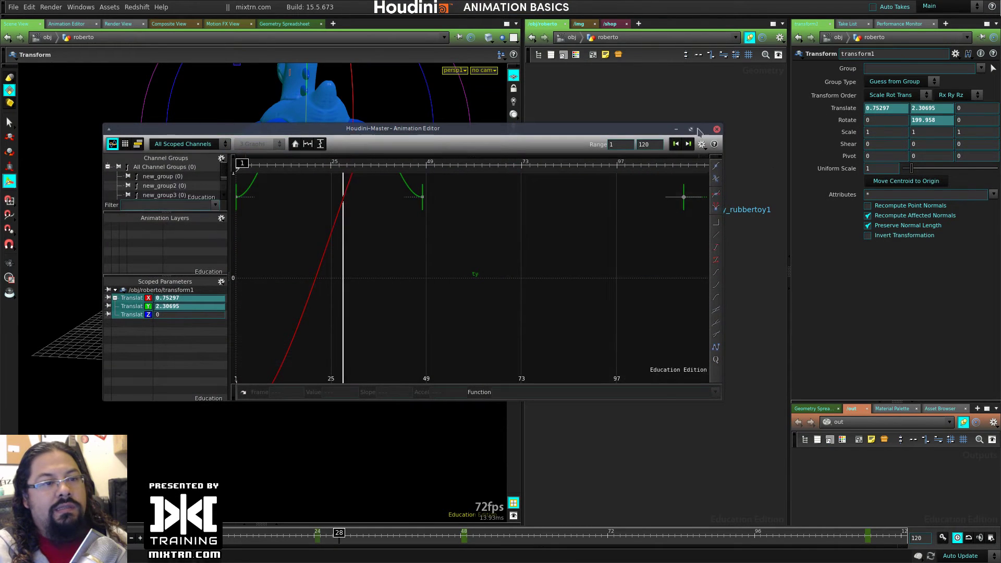
{"action": "left_click", "coordinate": [716, 129]}
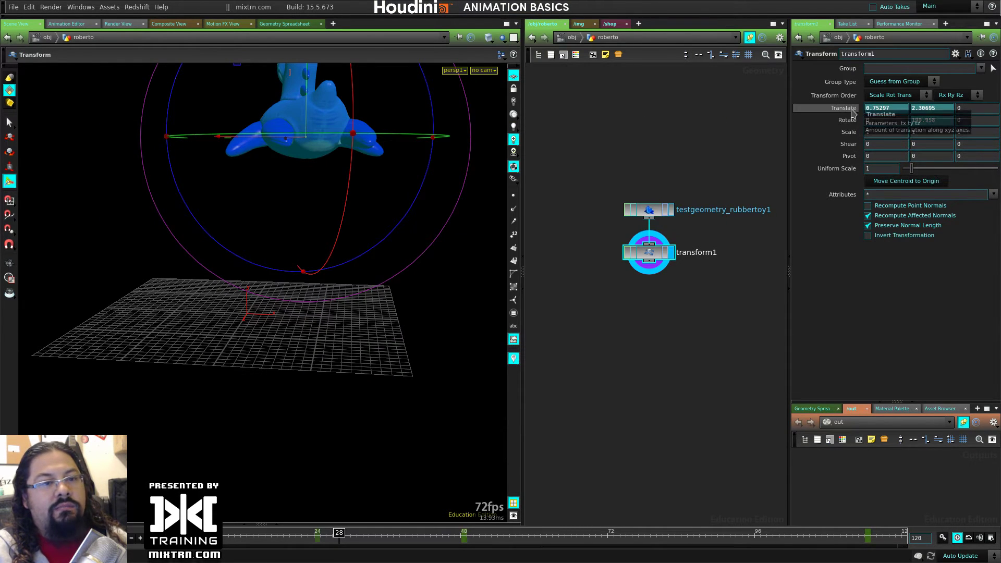
{"action": "left_click", "coordinate": [851, 109], "text": "shift"}
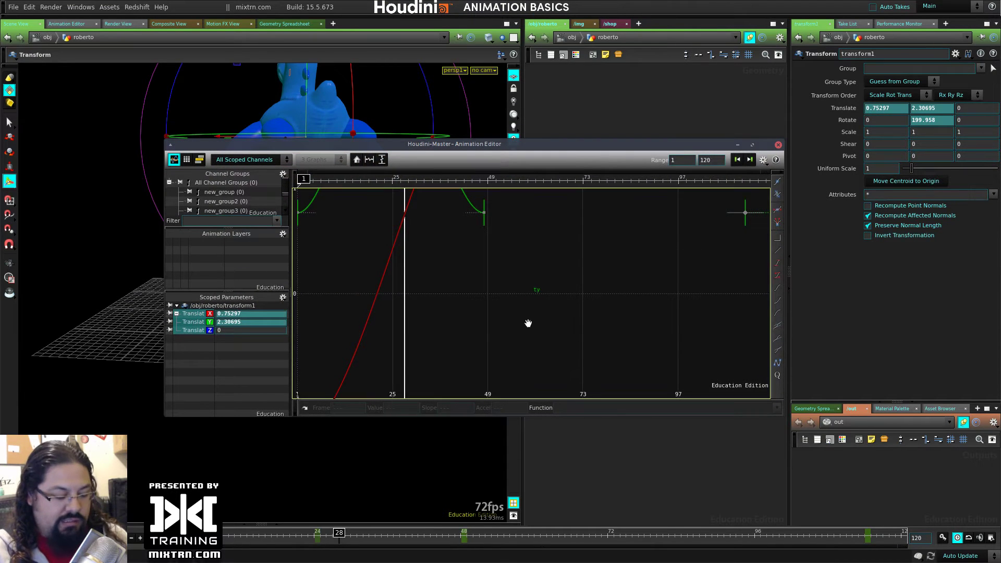
{"action": "key", "text": "h"}
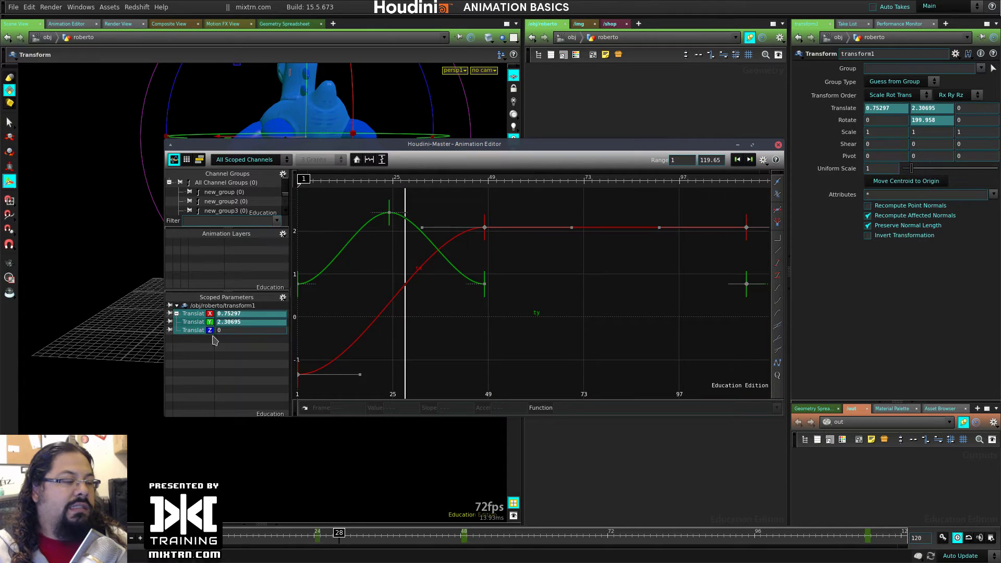
{"action": "middle_click_drag", "start_coordinate": [491, 328], "coordinate": [695, 325]}
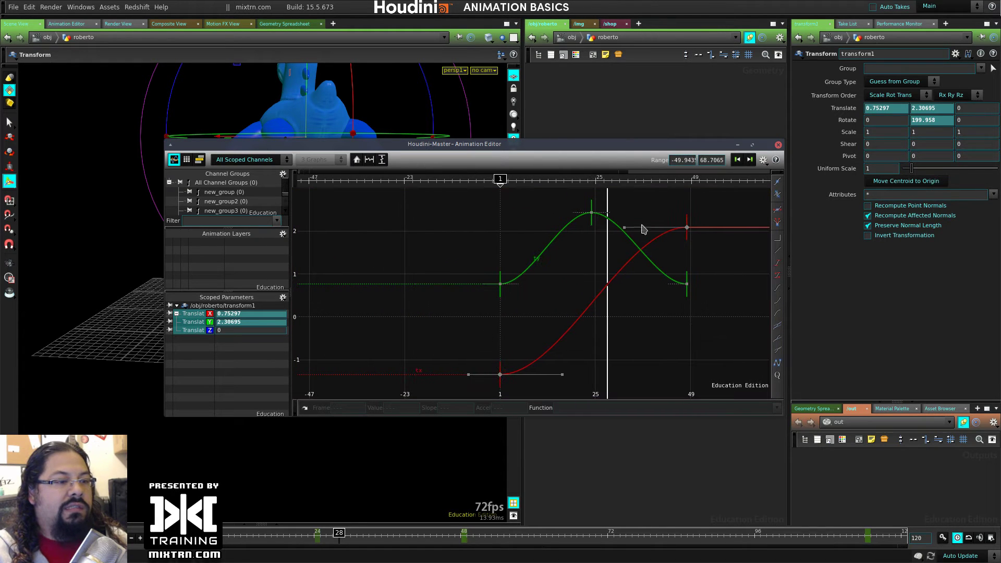
Scrub to frame 26, reopen the Animation Editor with the Rotate parameter of transform1 scoped, and close it
{"action": "mouse_move", "coordinate": [593, 182]}
{"action": "left_mouse_down"}
{"action": "mouse_move", "coordinate": [626, 187]}
{"action": "mouse_move", "coordinate": [599, 183]}
{"action": "left_mouse_up"}
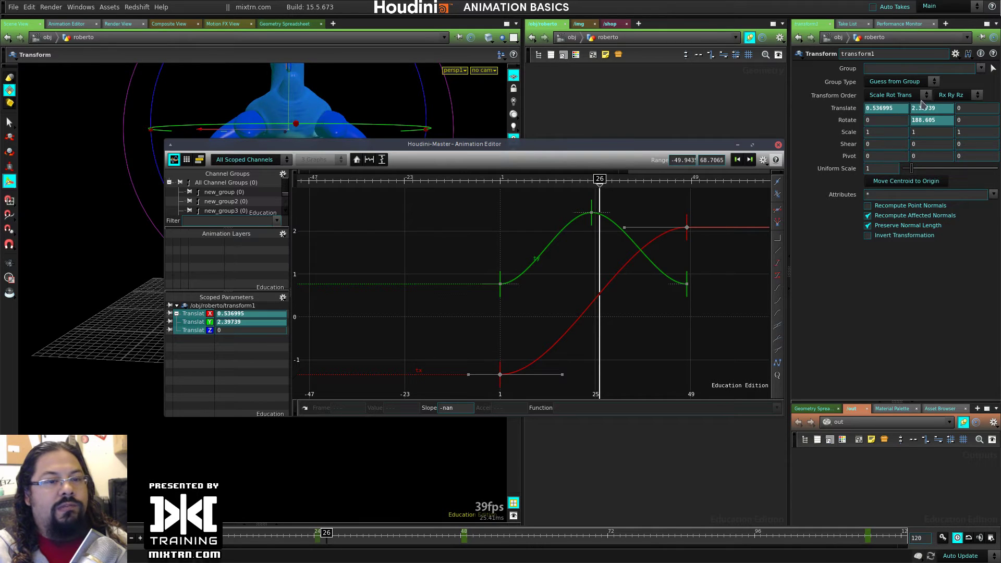
{"action": "left_click", "coordinate": [778, 144]}
{"action": "left_click", "coordinate": [847, 120], "text": "shift"}
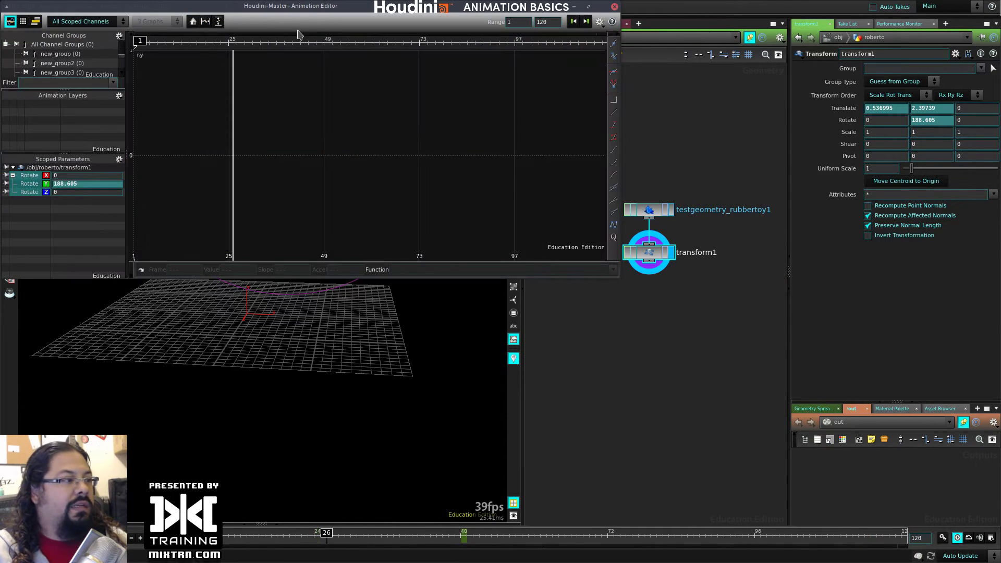
{"action": "left_click_drag", "start_coordinate": [343, 10], "coordinate": [492, 170]}
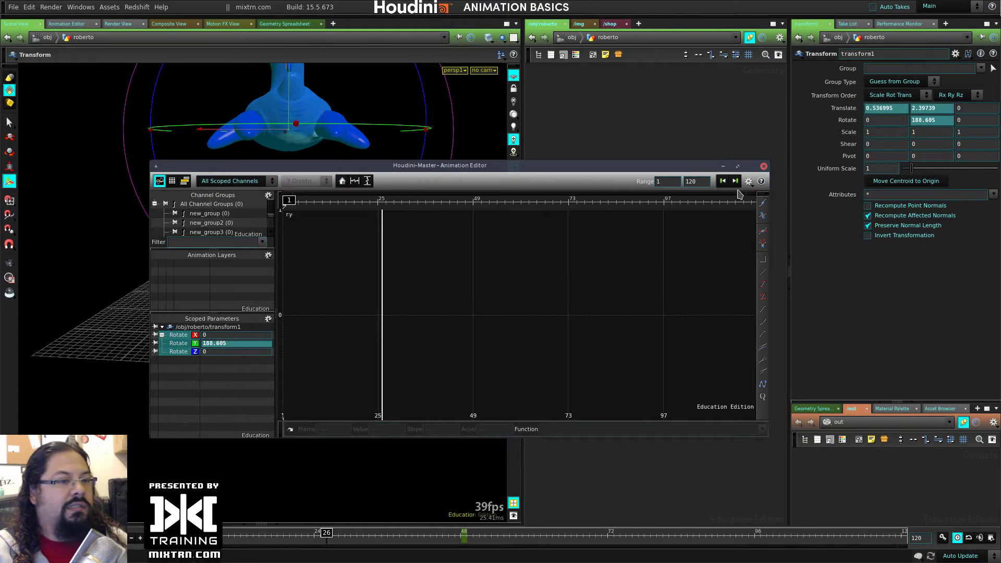
{"action": "left_click", "coordinate": [764, 166]}
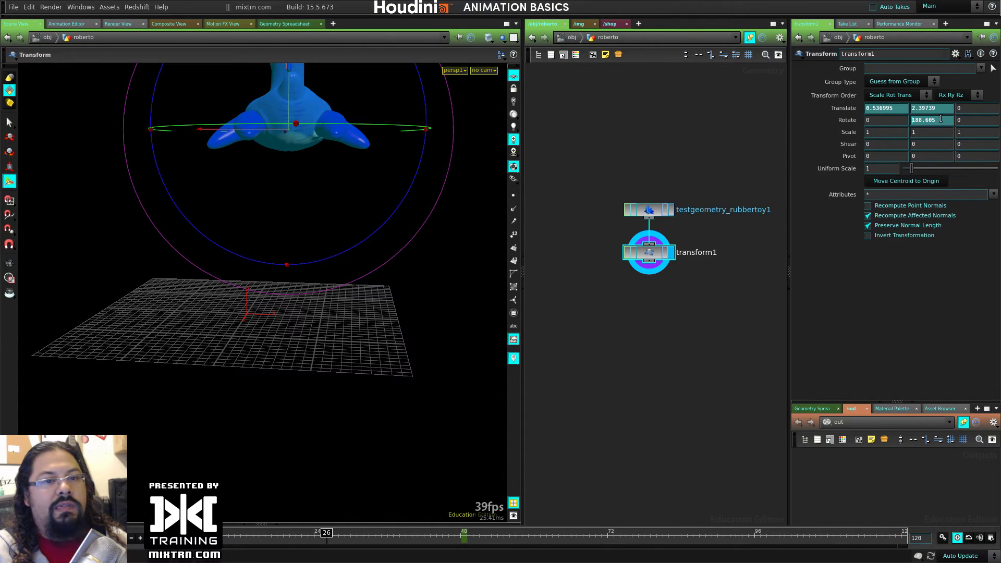
Scope Rotate Y alone, then the whole Translate parameter, and finish with only Translate X in the Animation Editor
{"action": "left_click", "coordinate": [933, 119], "text": "shift"}
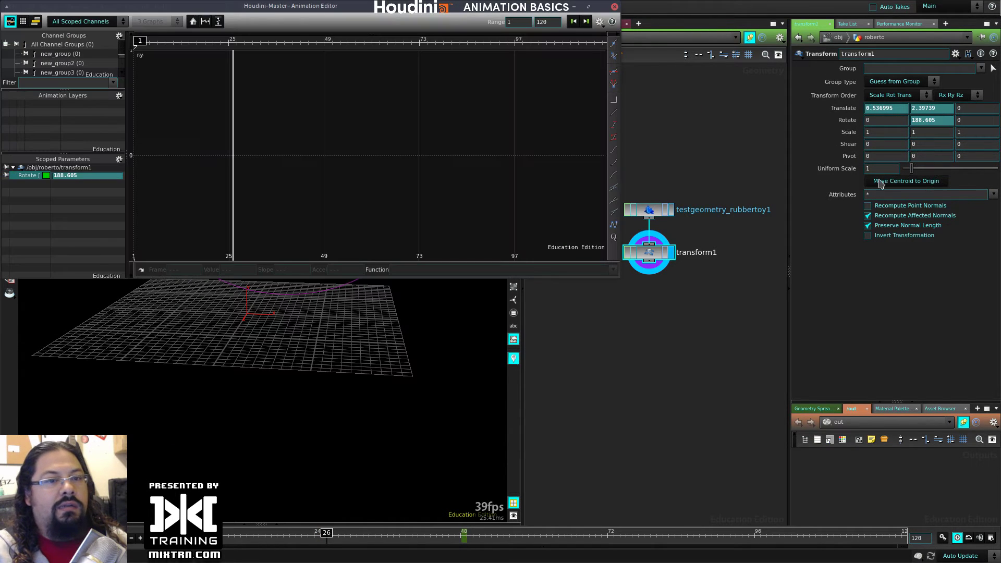
{"action": "left_click", "coordinate": [854, 108], "text": "shift"}
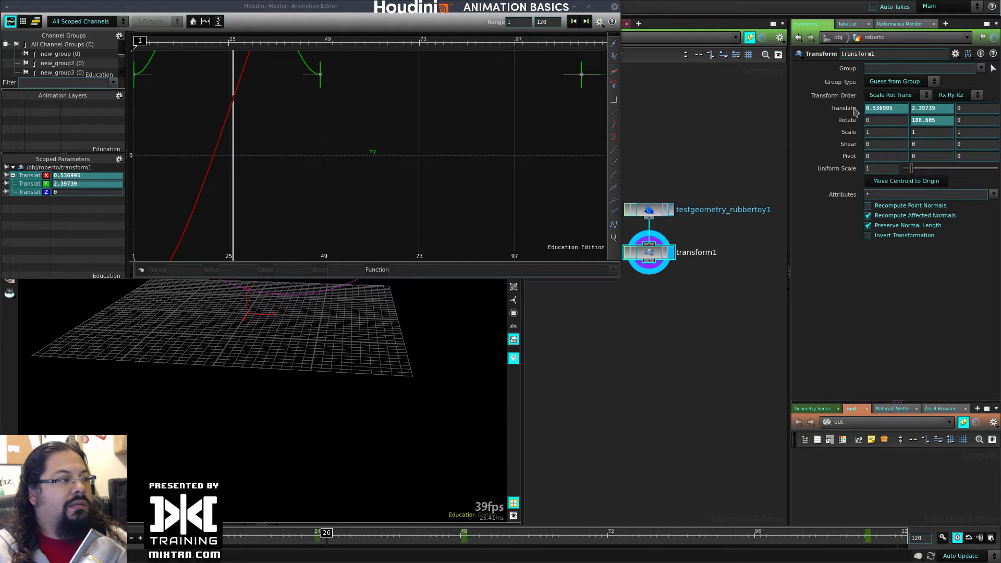
{"action": "left_click", "coordinate": [926, 123], "text": "shift"}
{"action": "left_click", "coordinate": [831, 108], "text": "shift"}
{"action": "left_click", "coordinate": [931, 109], "text": "shift"}
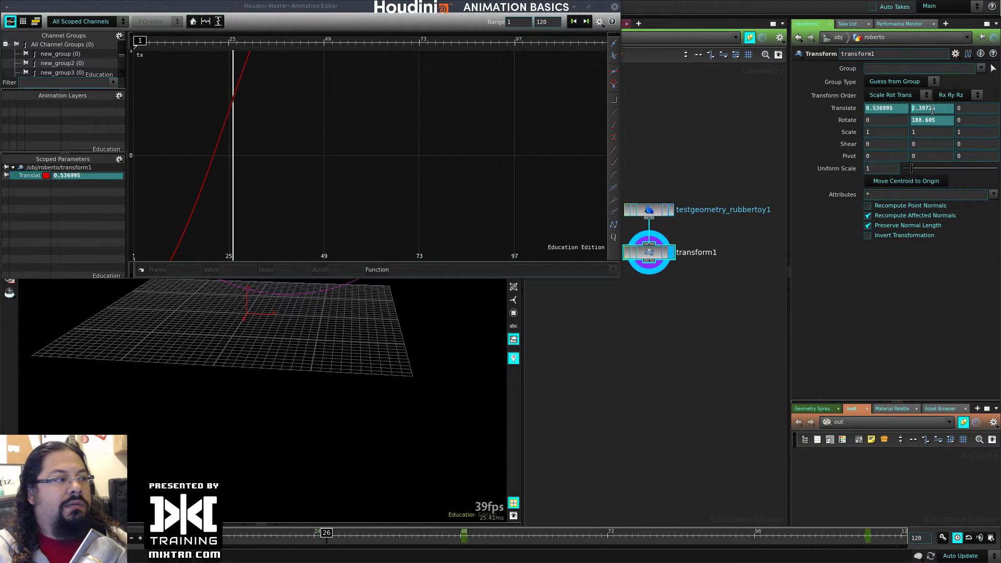
{"action": "left_click", "coordinate": [879, 109], "text": "shift"}
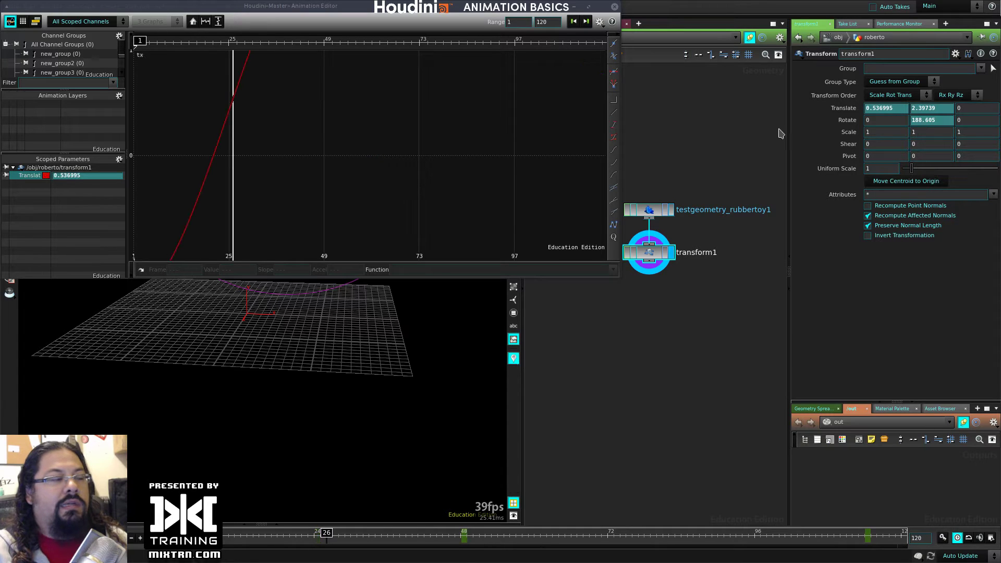
Add Rotate Y to the scoped channels alongside Translate X and frame both curves in the graph
{"action": "left_click_drag", "start_coordinate": [352, 10], "coordinate": [446, 76]}
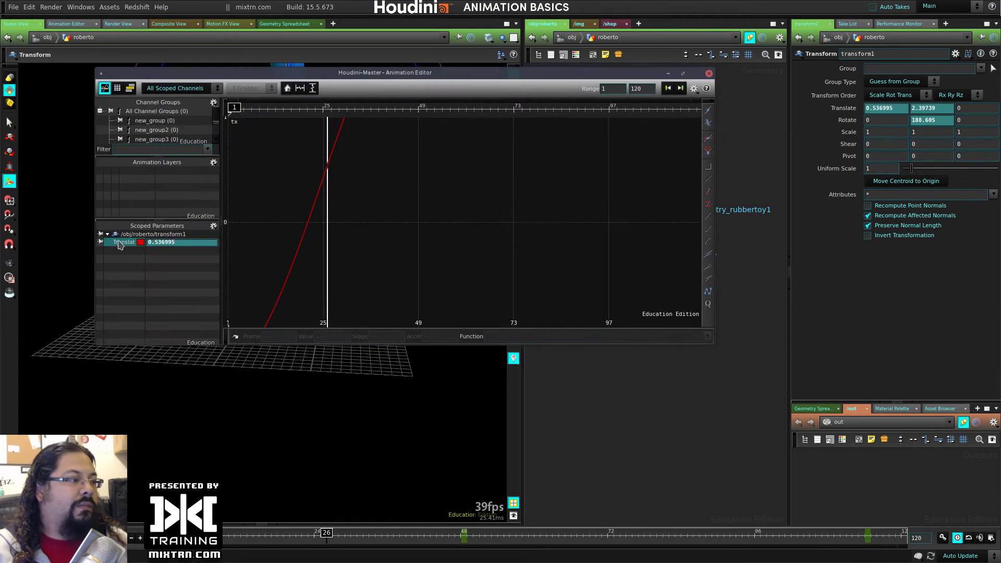
{"action": "left_click", "coordinate": [931, 120], "text": "ctrl+shift"}
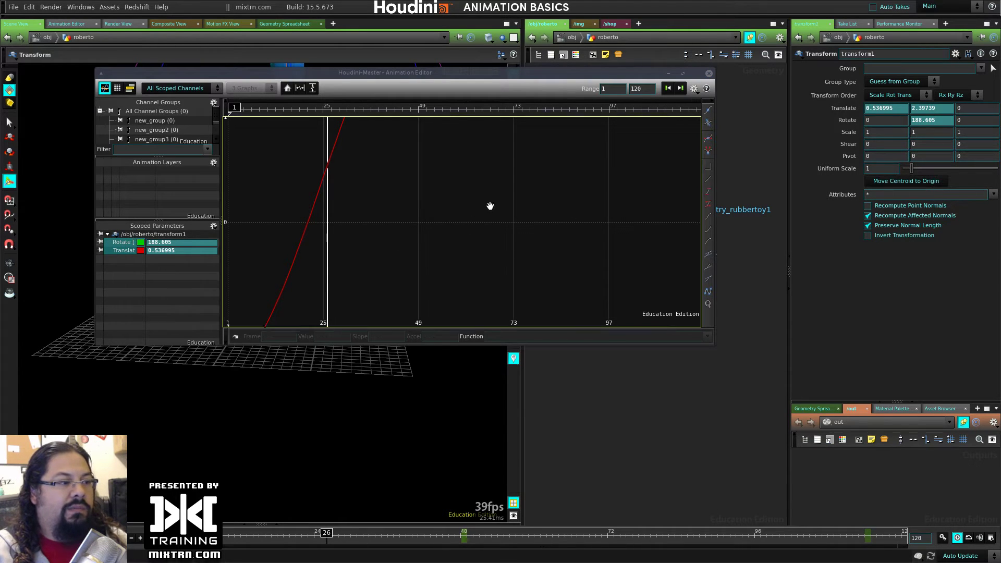
{"action": "key", "text": "h"}
{"action": "middle_click_drag", "start_coordinate": [385, 226], "coordinate": [496, 257]}
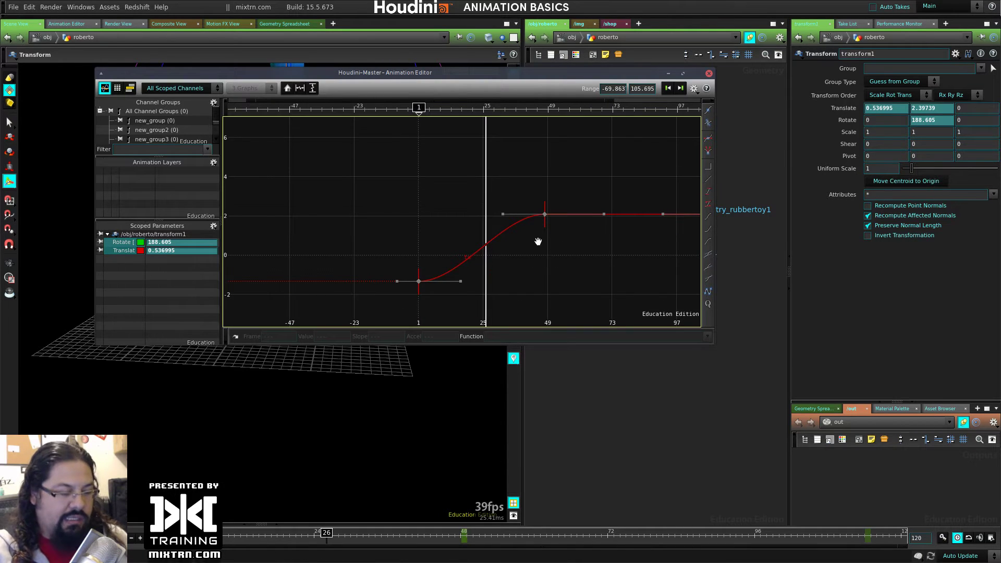
{"action": "key", "text": "h"}
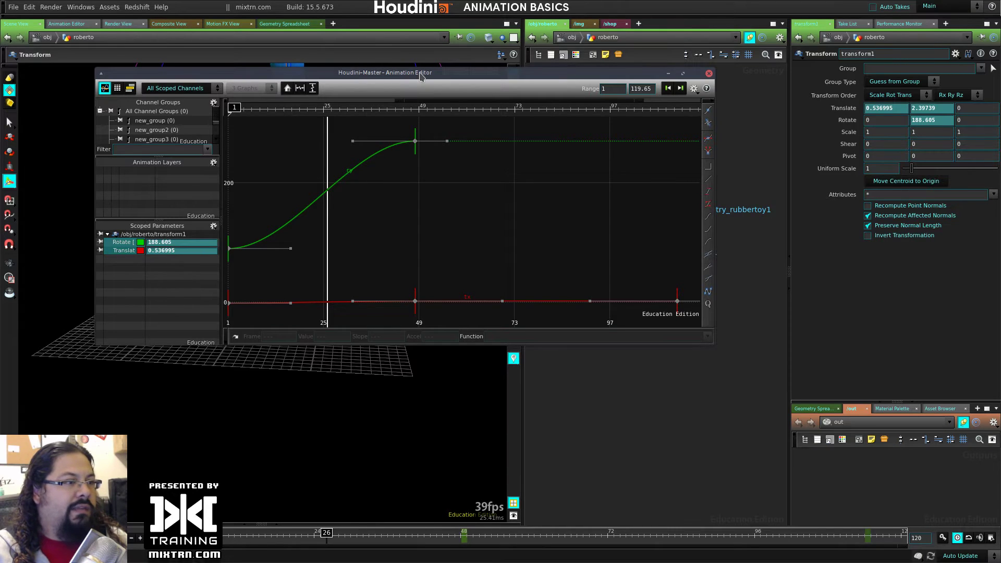
Pin the Rotate Y channel and test the pin by deselecting transform1, scoping Translate, and selecting testgeometry_rubbertoy1
{"action": "left_click_drag", "start_coordinate": [422, 77], "coordinate": [480, 114]}
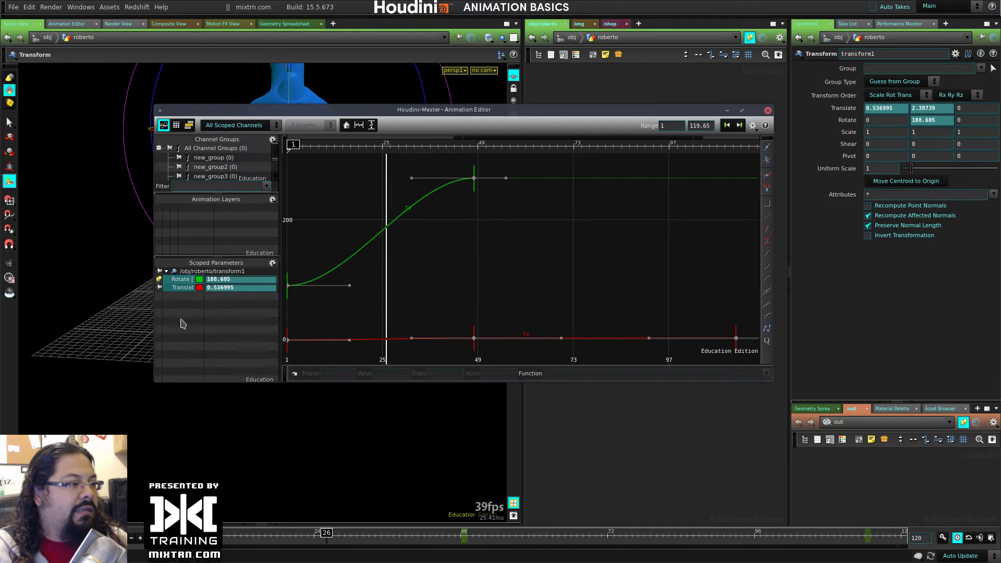
{"action": "left_click", "coordinate": [646, 426]}
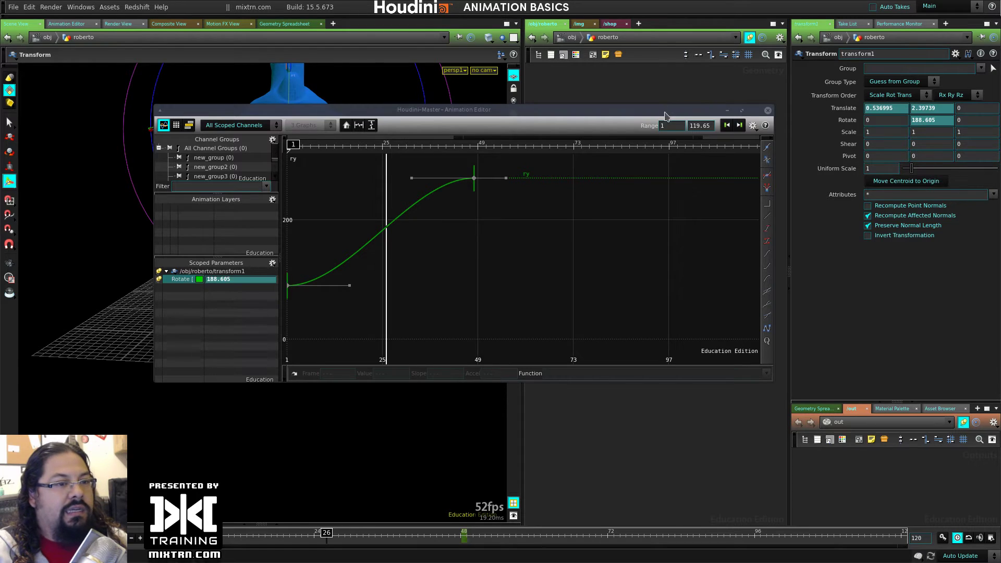
{"action": "left_click_drag", "start_coordinate": [667, 110], "coordinate": [594, 184]}
{"action": "left_click", "coordinate": [847, 109]}
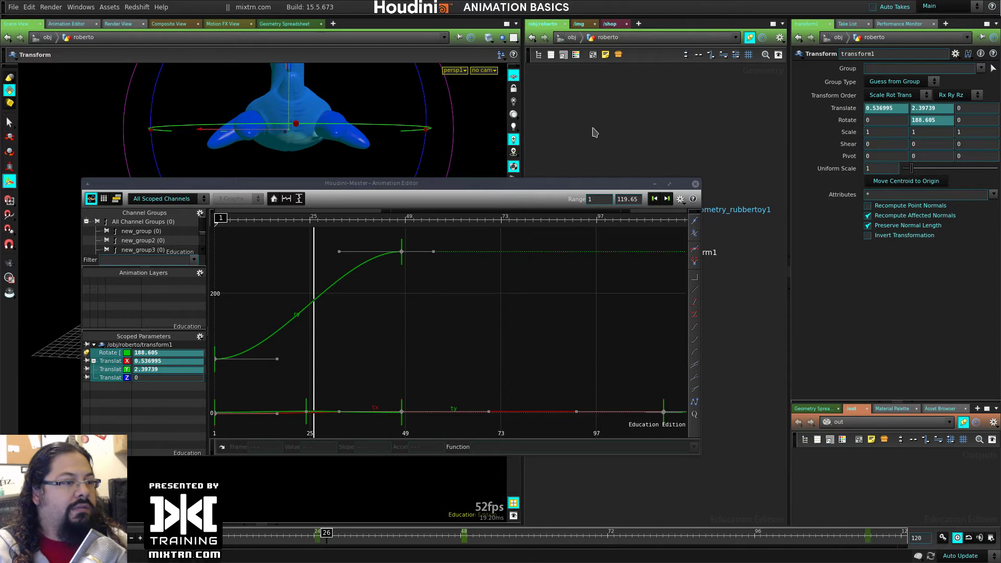
{"action": "left_click_drag", "start_coordinate": [623, 187], "coordinate": [435, 186]}
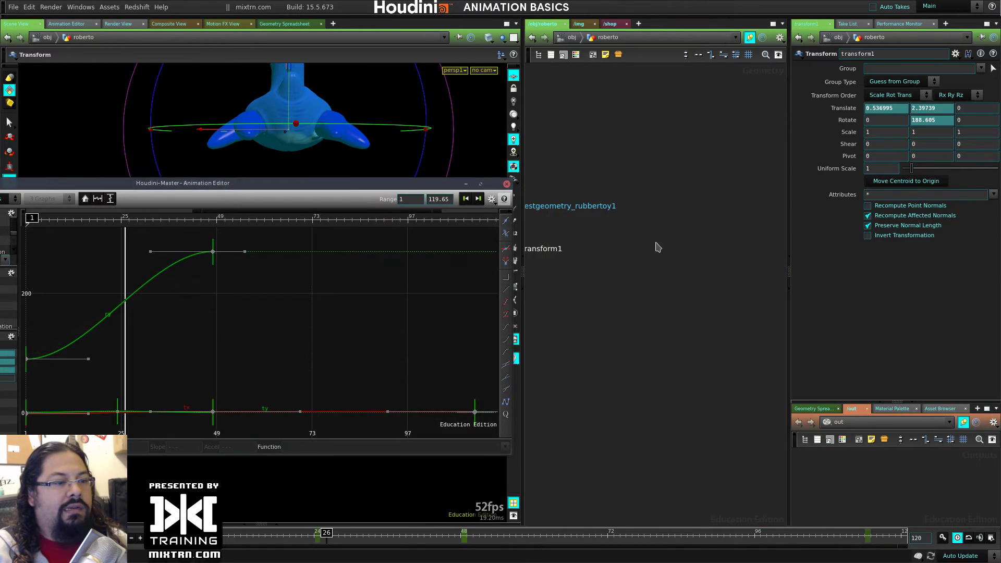
{"action": "left_click", "coordinate": [640, 176]}
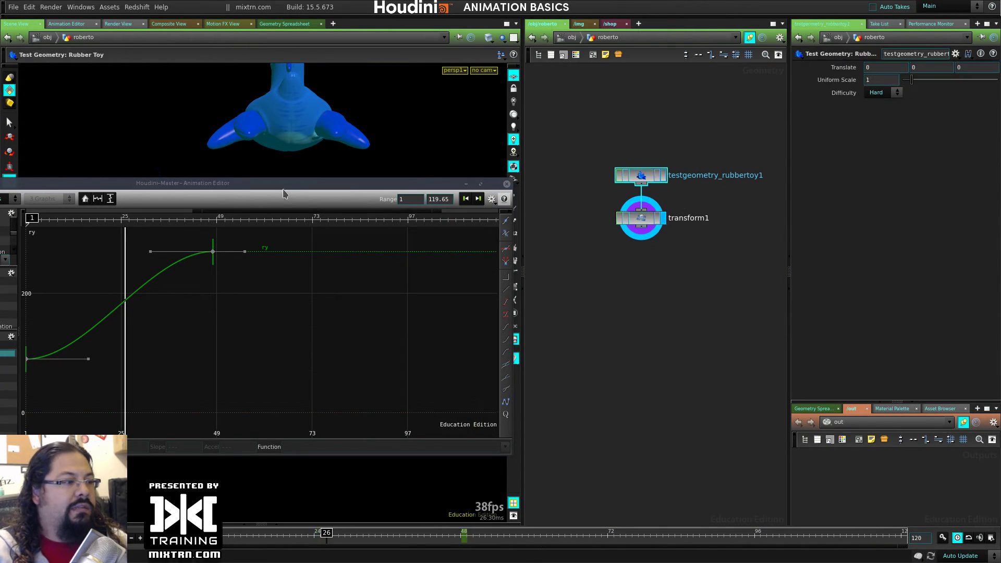
{"action": "left_click_drag", "start_coordinate": [285, 183], "coordinate": [471, 182]}
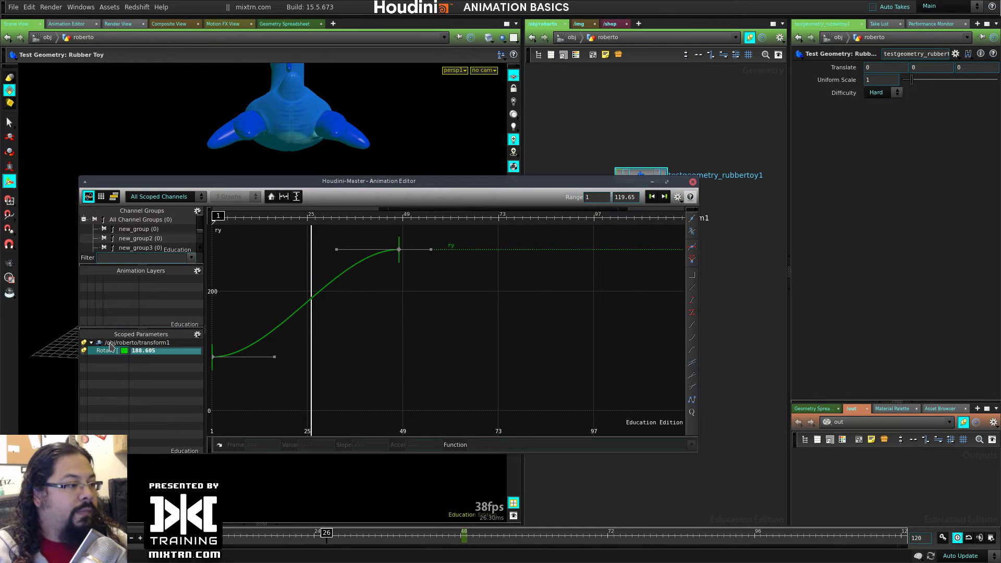
{"action": "left_click_drag", "start_coordinate": [488, 134], "coordinate": [486, 133]}
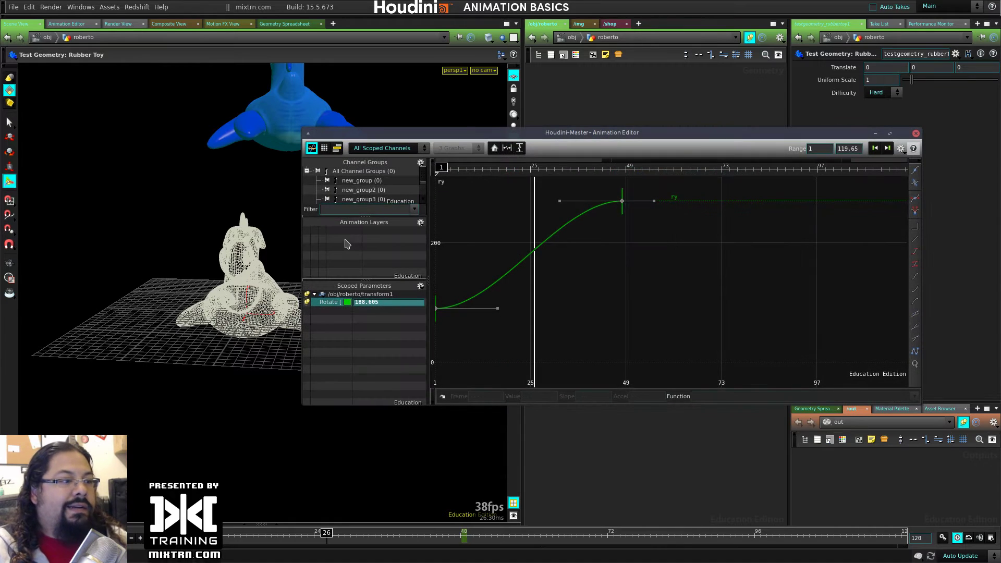
Look at the Animation Layers options without choosing any, then close the Animation Editor
{"action": "left_click", "coordinate": [420, 223]}
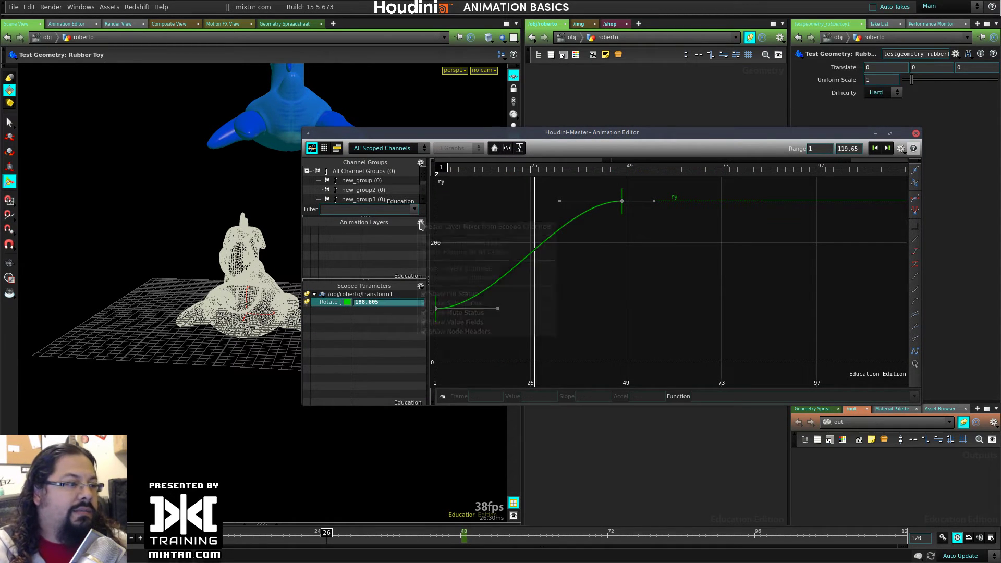
{"action": "left_click", "coordinate": [394, 239]}
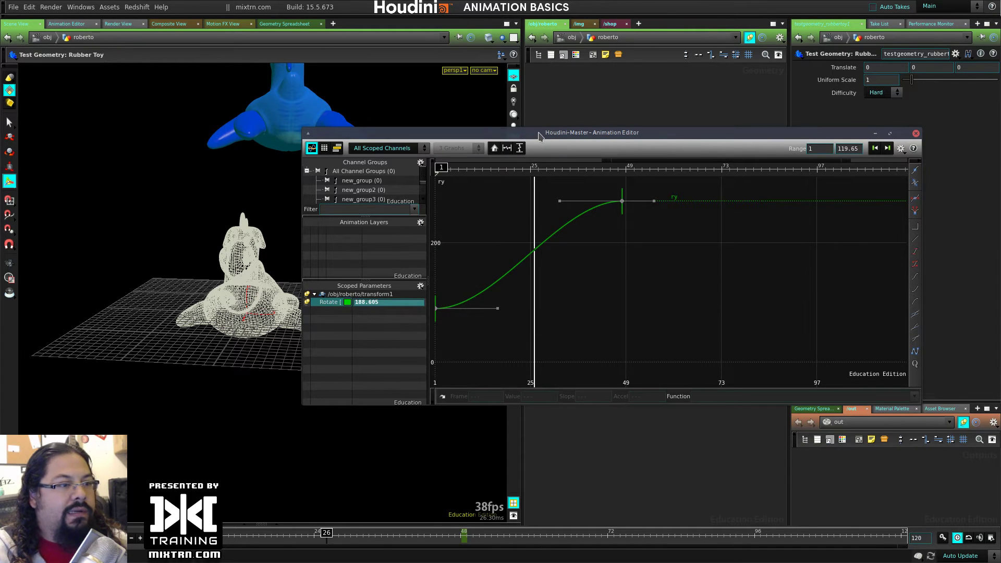
{"action": "left_click_drag", "start_coordinate": [538, 134], "coordinate": [431, 198]}
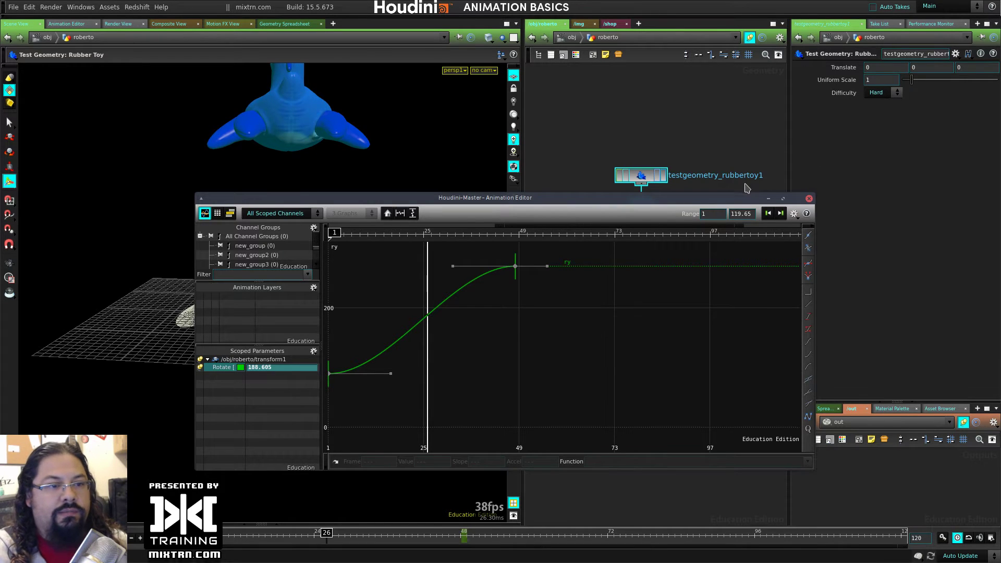
{"action": "left_click_drag", "start_coordinate": [738, 201], "coordinate": [808, 166]}
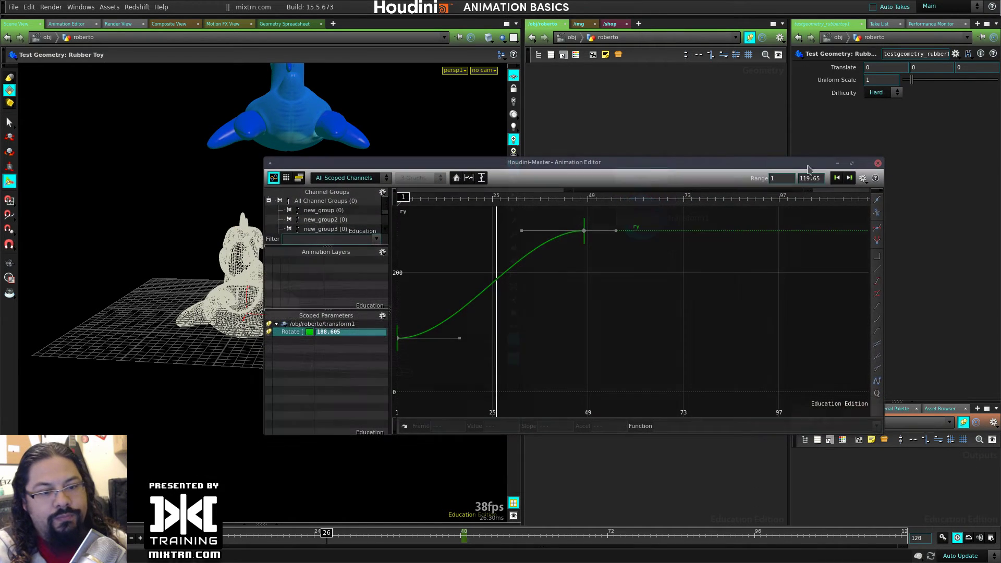
{"action": "left_click", "coordinate": [878, 163]}
Select transform1, move it closer to testgeometry_rubbertoy1, and scrub the timeline through frame 48 back to frame 47
{"action": "left_click", "coordinate": [663, 224]}
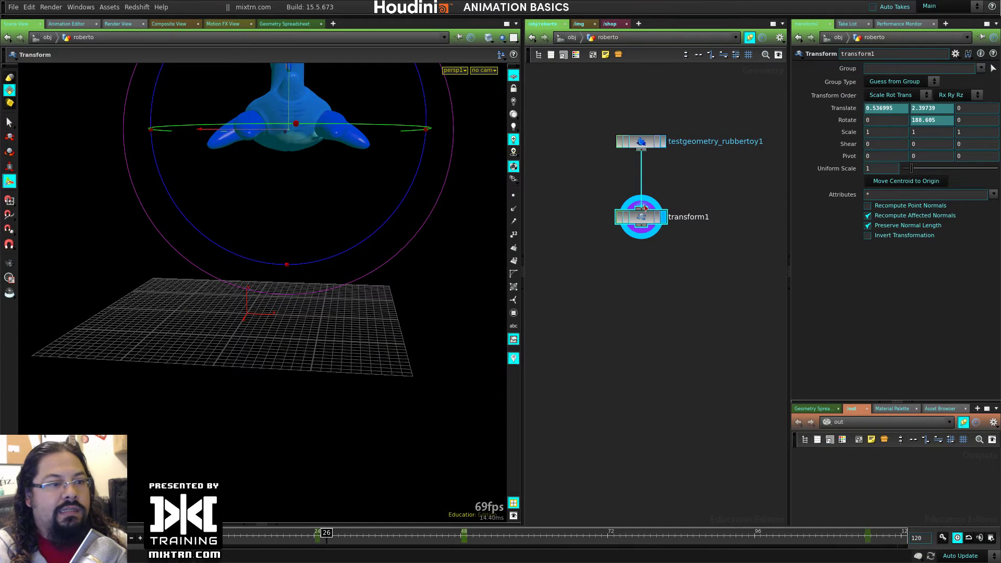
{"action": "left_click_drag", "start_coordinate": [642, 225], "coordinate": [643, 193]}
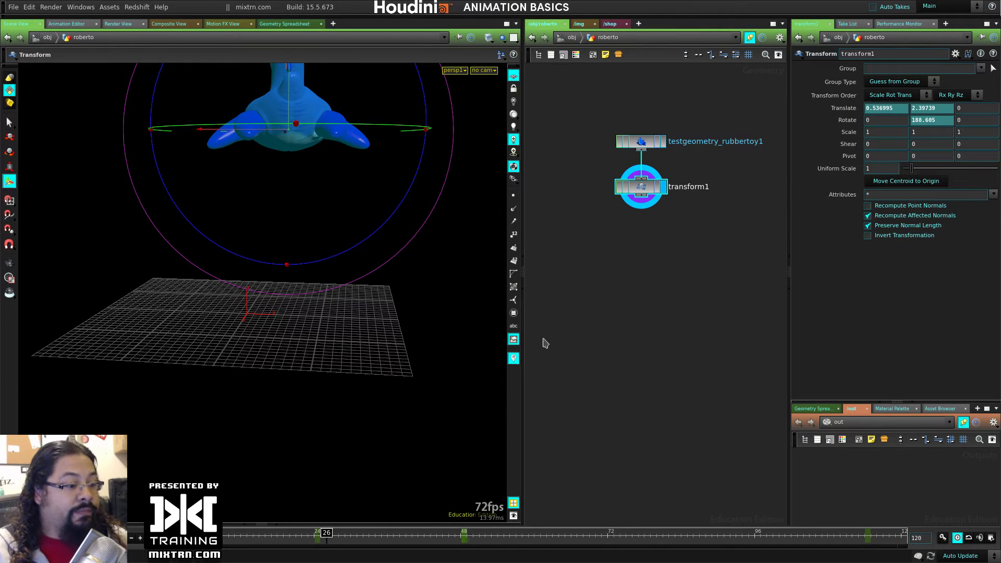
{"action": "left_click_drag", "start_coordinate": [329, 534], "coordinate": [466, 512]}
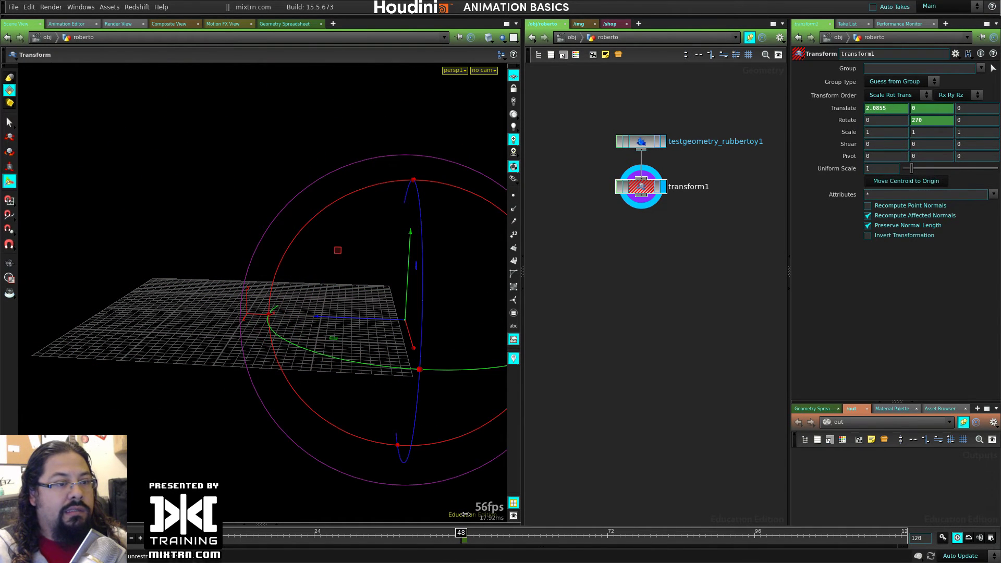
{"action": "key", "text": "Left"}
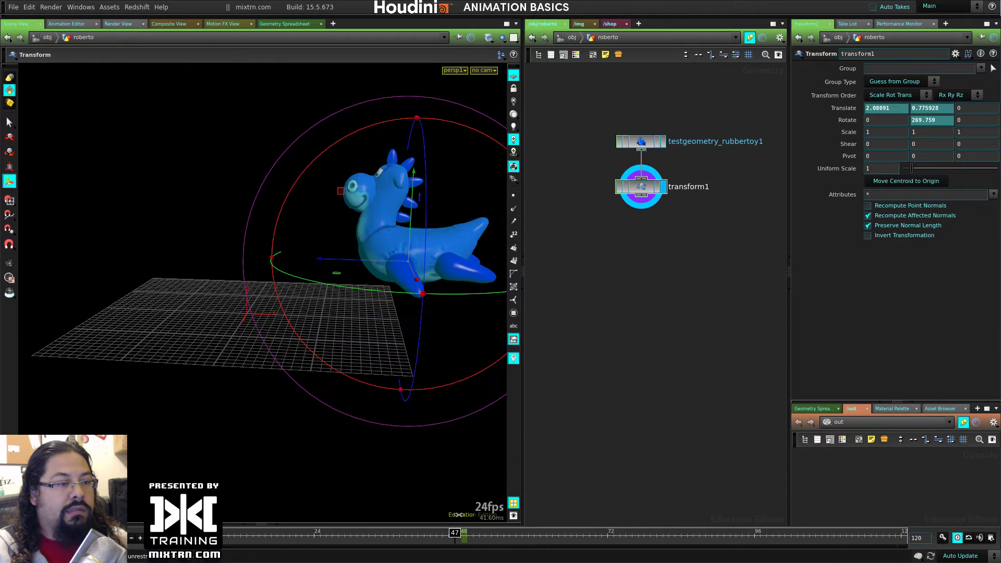
Delete the animated transform1 node and widen the network area around testgeometry_rubbertoy1
{"action": "left_click", "coordinate": [635, 188]}
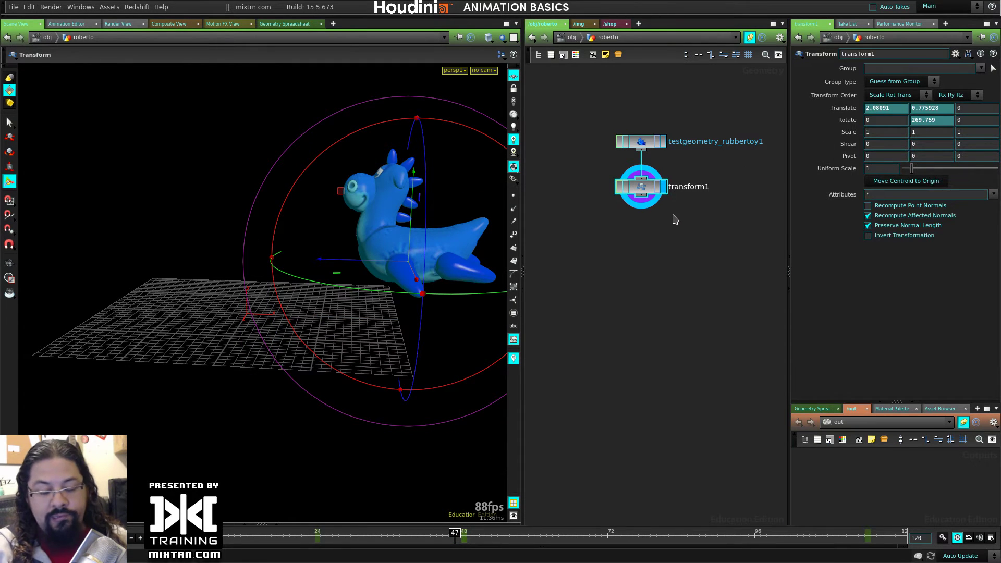
{"action": "key", "text": "Delete"}
{"action": "left_click_drag", "start_coordinate": [641, 149], "coordinate": [628, 146]}
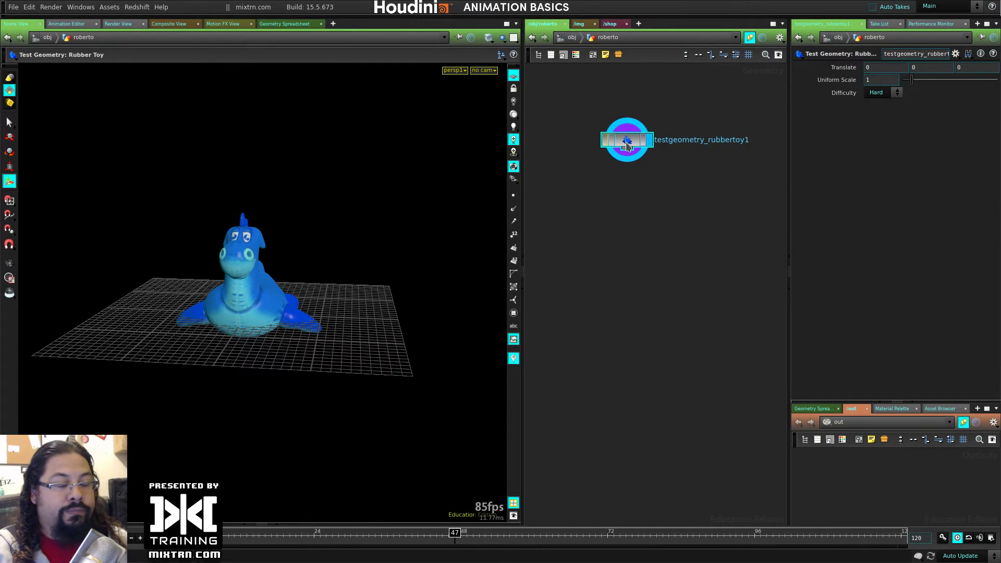
{"action": "left_click_drag", "start_coordinate": [523, 240], "coordinate": [428, 235]}
{"action": "left_click_drag", "start_coordinate": [540, 138], "coordinate": [575, 133]}
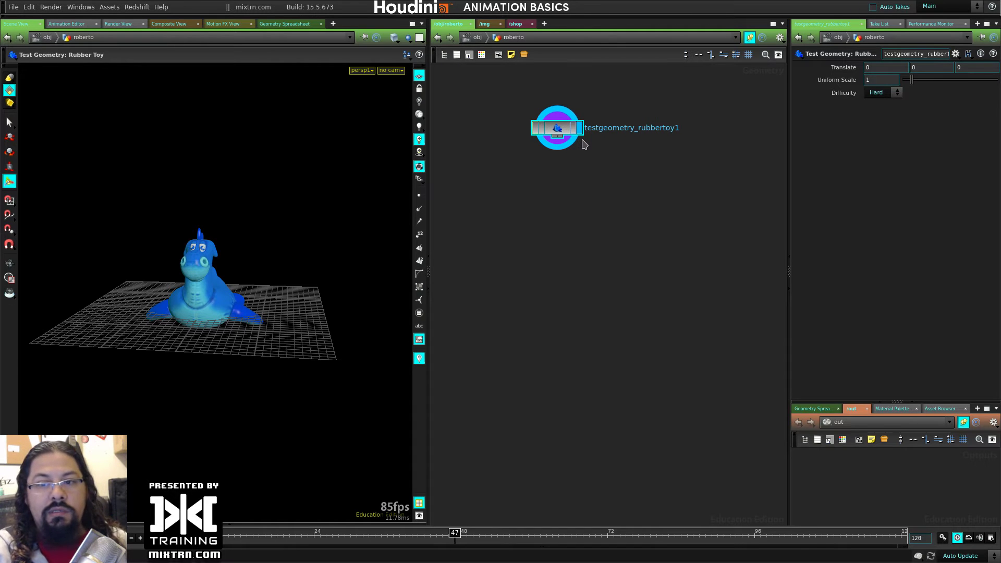
Add a new Transform node directly below testgeometry_rubbertoy1, connected to its output, and make it the displayed node
{"action": "key", "text": "Escape"}
{"action": "left_click_drag", "start_coordinate": [188, 313], "coordinate": [224, 323]}
{"action": "scroll", "coordinate": [293, 350], "scroll_direction": "up", "scroll_amount": 5}
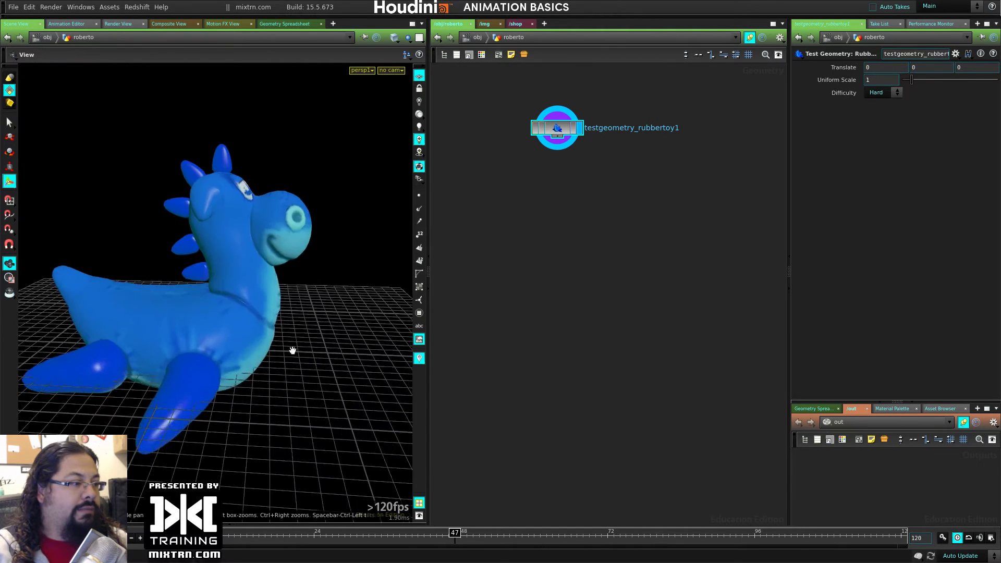
{"action": "scroll", "coordinate": [292, 350], "scroll_direction": "down", "scroll_amount": 5}
{"action": "left_click", "coordinate": [558, 144]}
{"action": "key", "text": "Tab"}
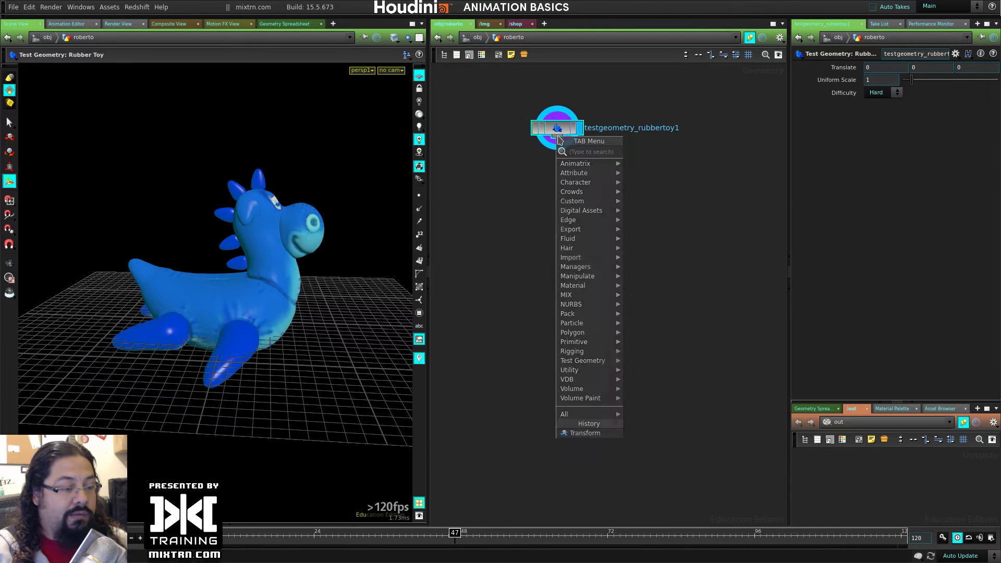
{"action": "type", "text": "tra"}
{"action": "key", "text": "Return"}
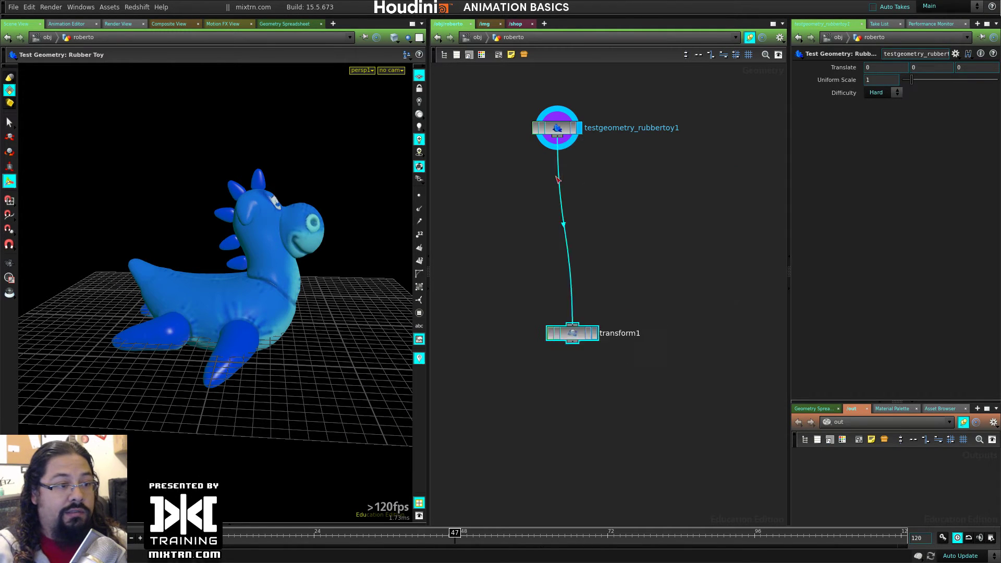
{"action": "left_click", "coordinate": [573, 179]}
{"action": "left_click_drag", "start_coordinate": [356, 360], "coordinate": [279, 331], "text": "alt"}
{"action": "left_click_drag", "start_coordinate": [601, 178], "coordinate": [585, 171]}
Try rotating the rubber toy about its Y axis with the transform handle, then undo the rotation
{"action": "key", "text": "Escape"}
{"action": "left_click_drag", "start_coordinate": [242, 308], "coordinate": [259, 342]}
{"action": "key", "text": "Return"}
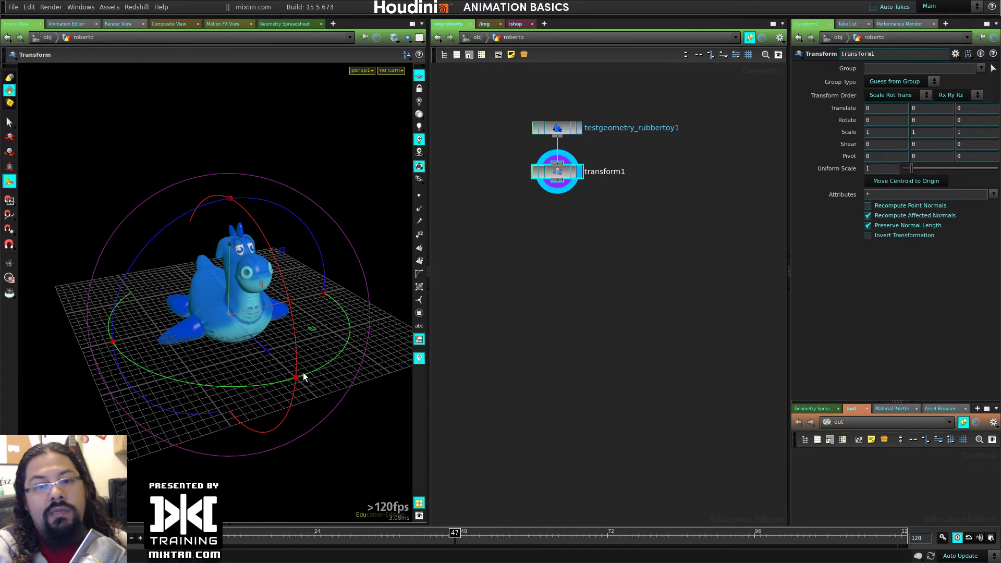
{"action": "left_click_drag", "start_coordinate": [336, 351], "coordinate": [297, 305]}
{"action": "key", "text": "ctrl+z"}
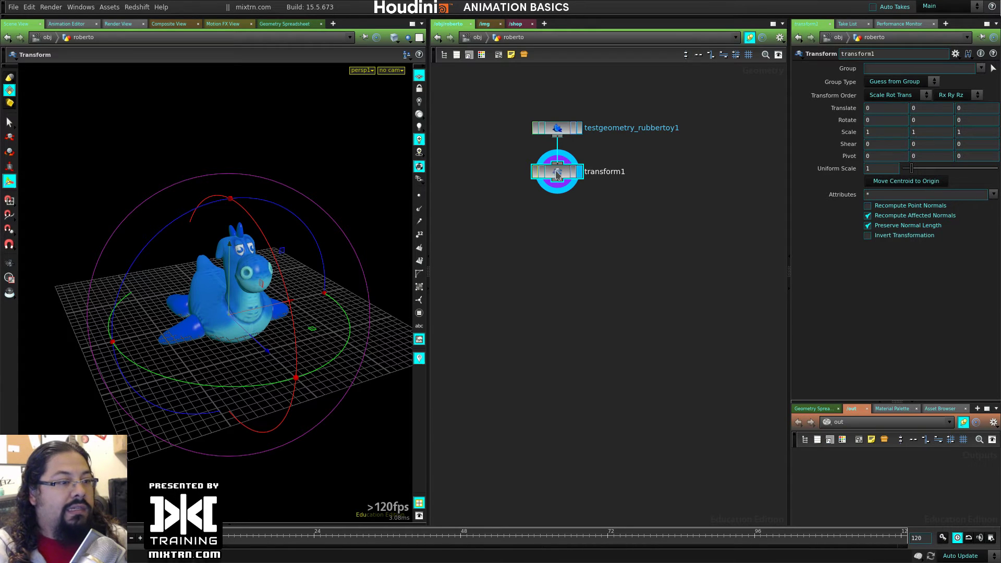
Keyframe transform1's Rotate Y at 0 on frame 1 and at 360 on frame 24
{"action": "left_click", "coordinate": [928, 122]}
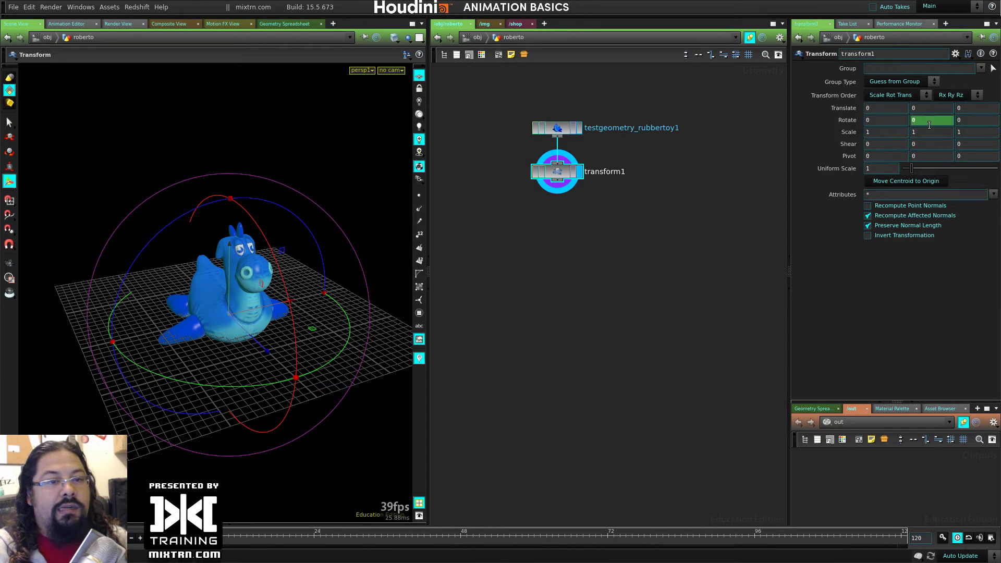
{"action": "left_click", "coordinate": [315, 537]}
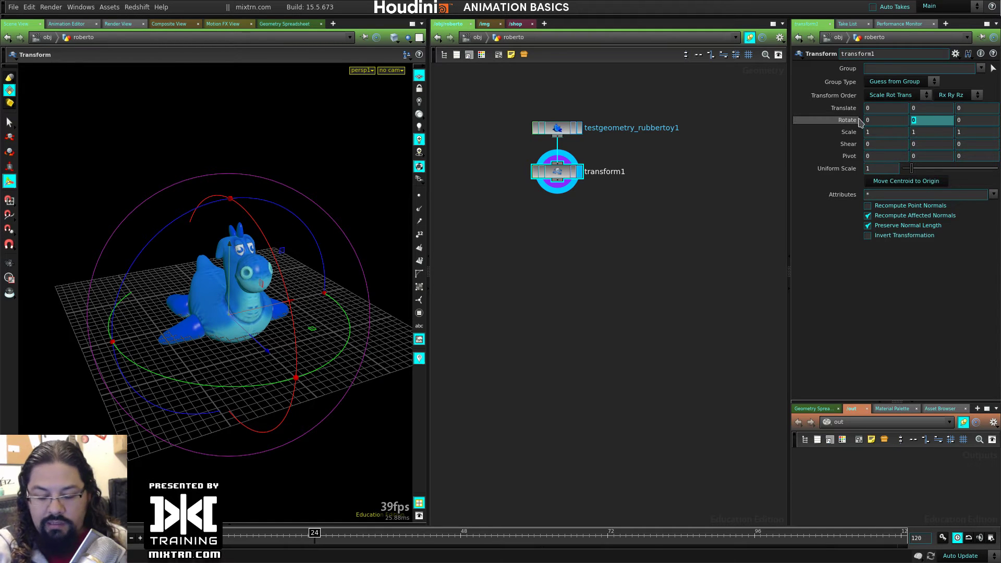
{"action": "type", "text": "360"}
{"action": "key", "text": "Return"}
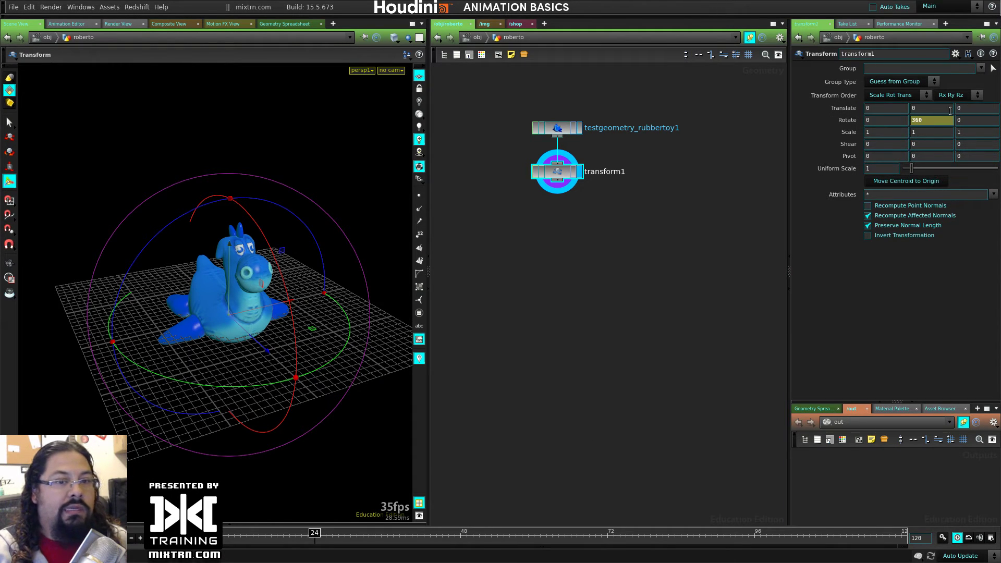
{"action": "left_click", "coordinate": [930, 111]}
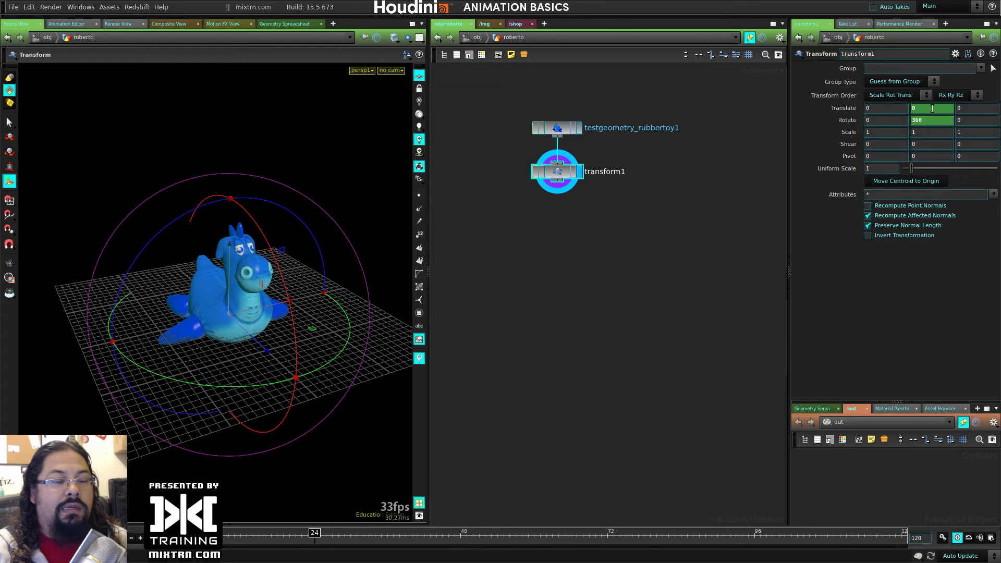
Remove the stray keyframe from the Translate Y channel, closing its expression editor without changes
{"action": "right_click", "coordinate": [930, 110]}
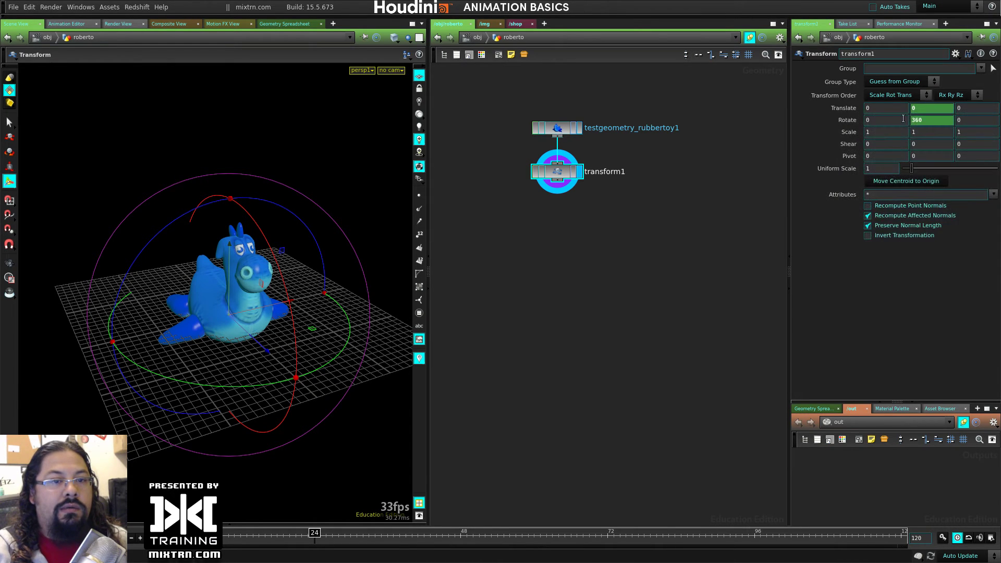
{"action": "right_click", "coordinate": [923, 104]}
{"action": "left_click", "coordinate": [904, 126]}
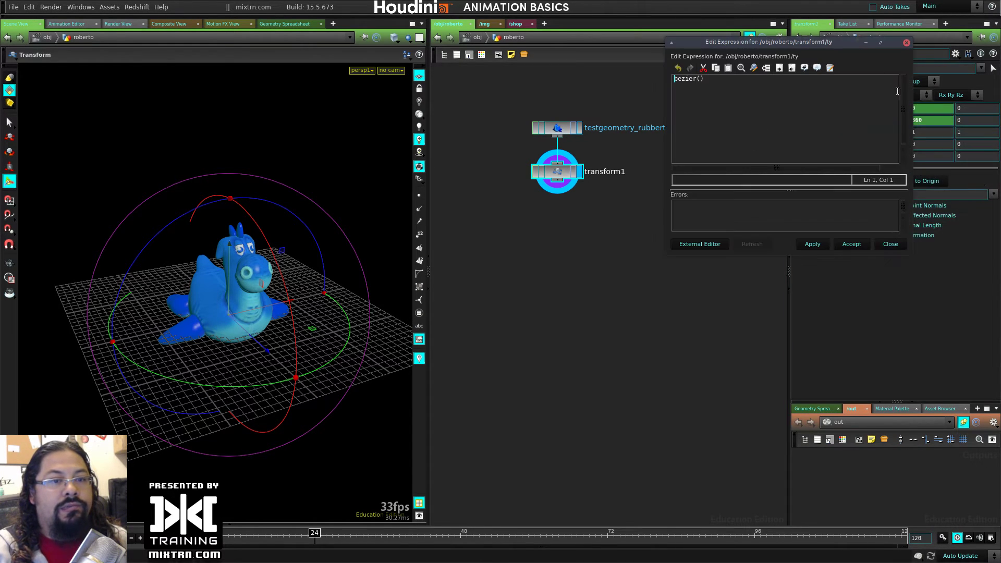
{"action": "left_click", "coordinate": [906, 42]}
{"action": "right_click", "coordinate": [922, 108]}
{"action": "left_click", "coordinate": [867, 207]}
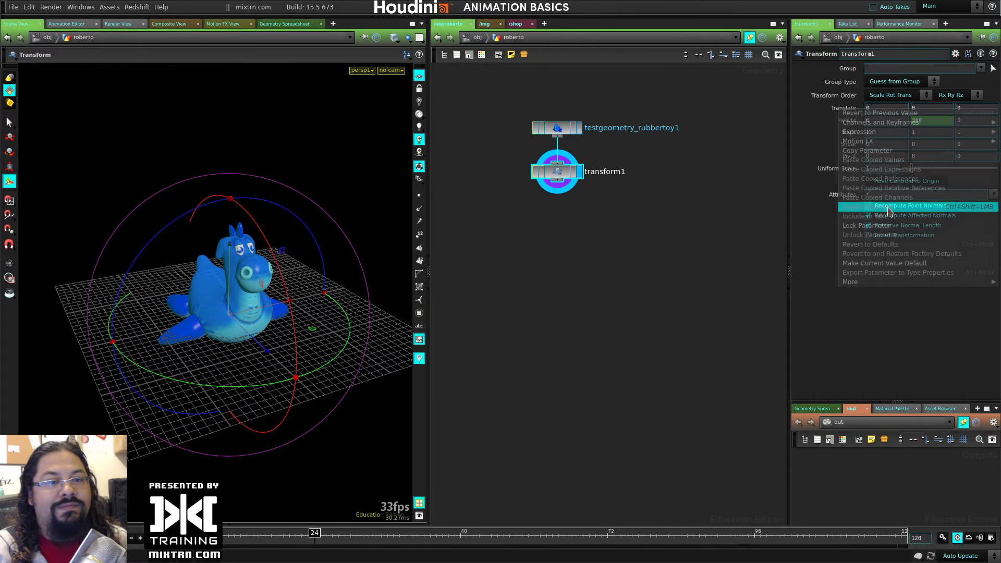
Scrub and play the timeline to preview the rubber toy's Y rotation, stopping at frame 59
{"action": "middle_click_drag", "start_coordinate": [931, 119], "coordinate": [960, 120]}
{"action": "left_click_drag", "start_coordinate": [219, 535], "coordinate": [317, 535]}
{"action": "left_click_drag", "start_coordinate": [508, 224], "coordinate": [594, 161]}
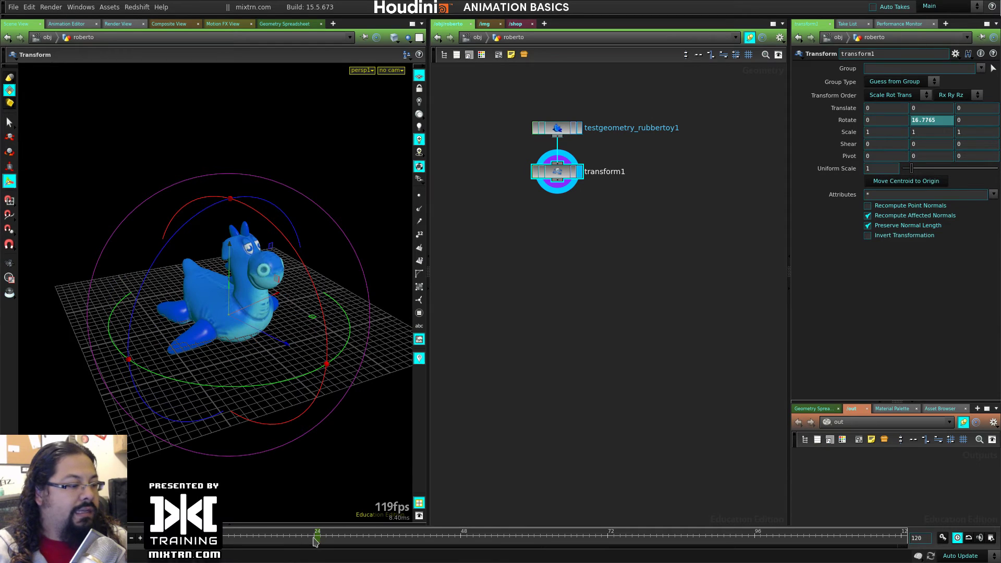
{"action": "key", "text": "ctrl+Up"}
{"action": "key", "text": "Up"}
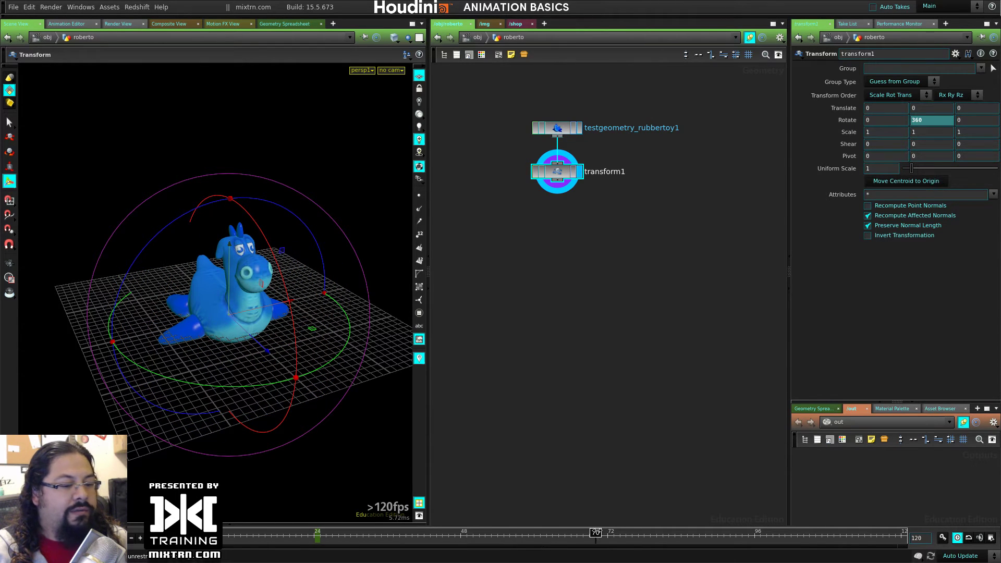
{"action": "left_click_drag", "start_coordinate": [596, 532], "coordinate": [520, 527]}
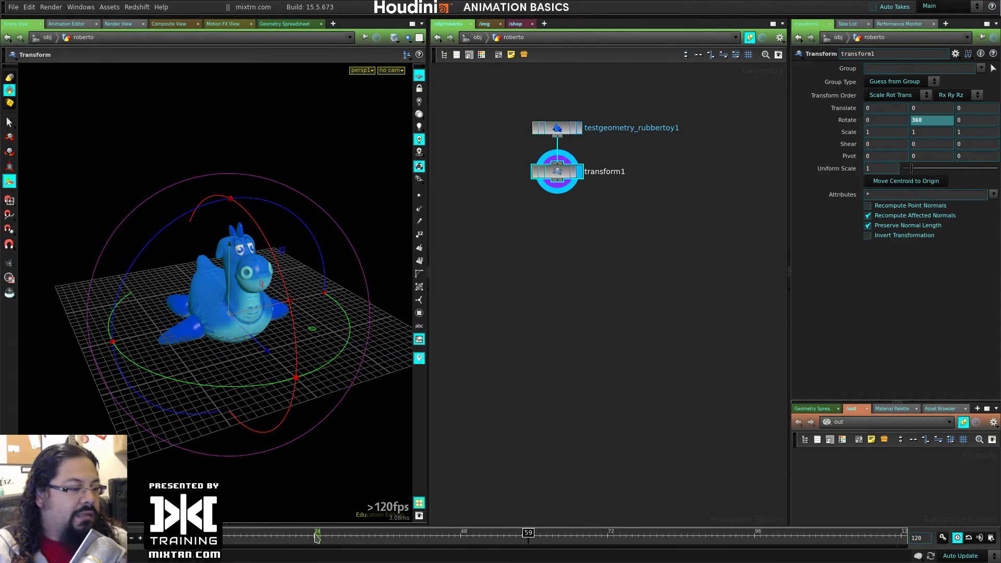
Select the keyframe range from frame 1 to frame 24 on the timeline, copy it, and paste it at frame 46
{"action": "left_click_drag", "start_coordinate": [319, 540], "coordinate": [208, 540], "text": "shift"}
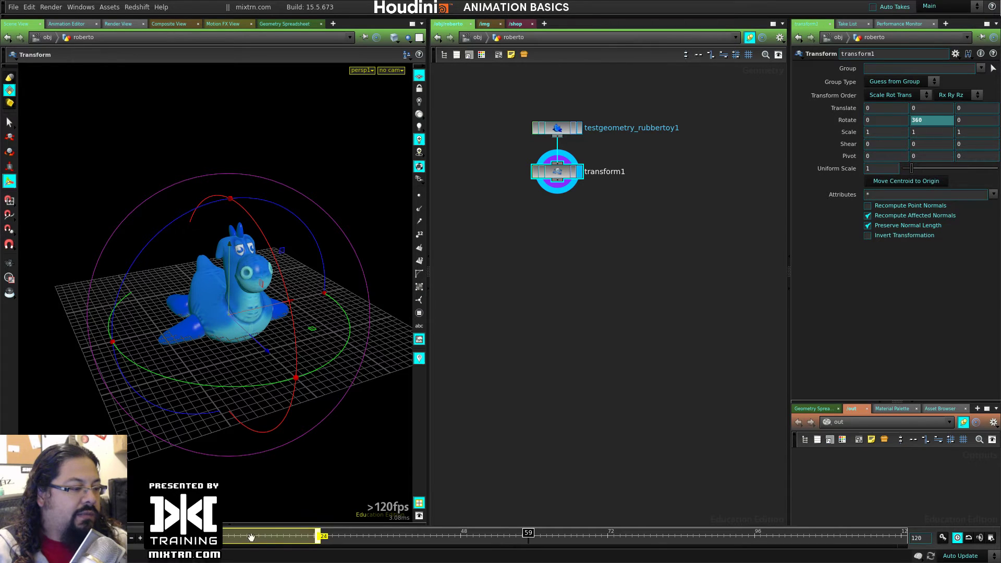
{"action": "left_click", "coordinate": [369, 536]}
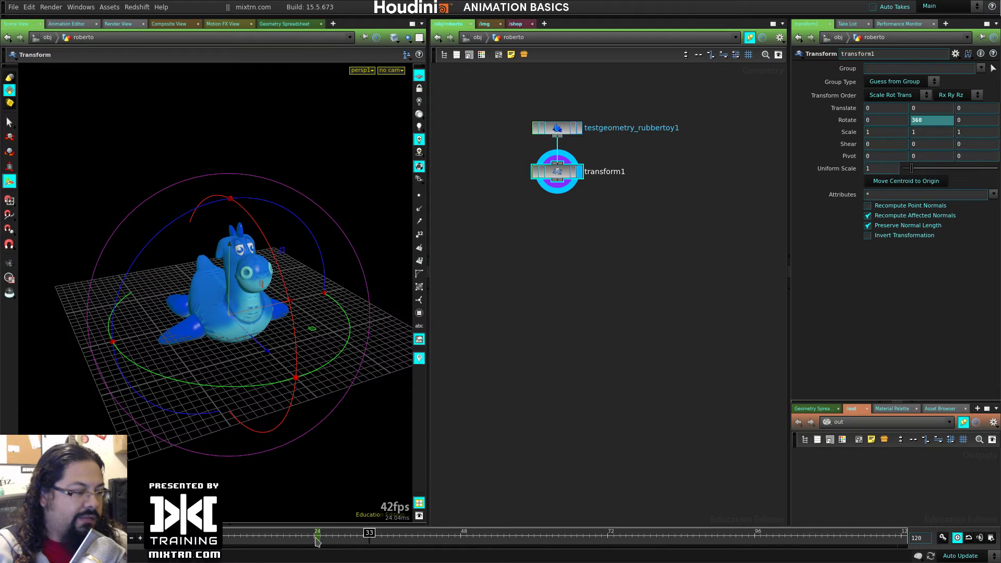
{"action": "left_click_drag", "start_coordinate": [320, 539], "coordinate": [223, 538], "text": "shift"}
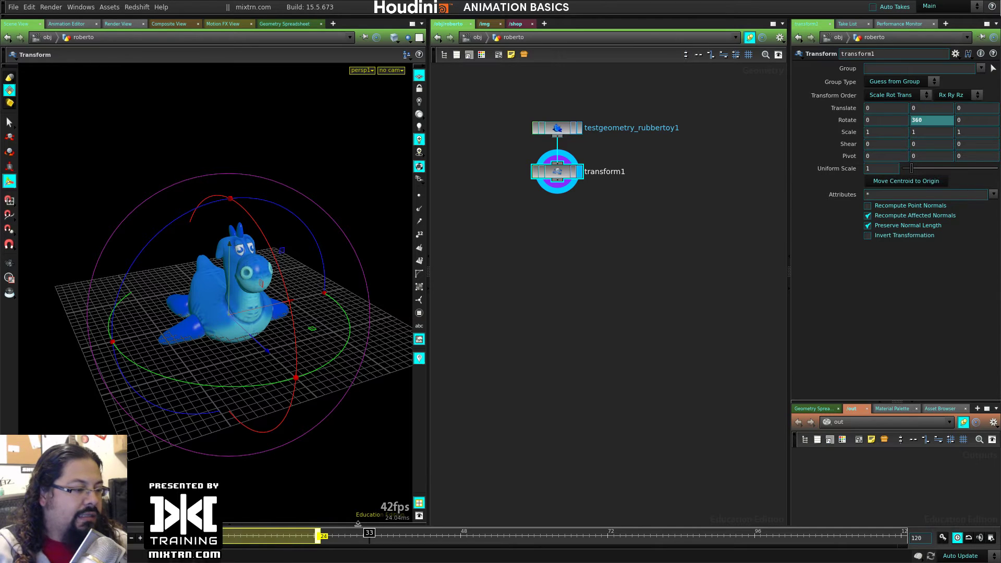
{"action": "right_click", "coordinate": [293, 536]}
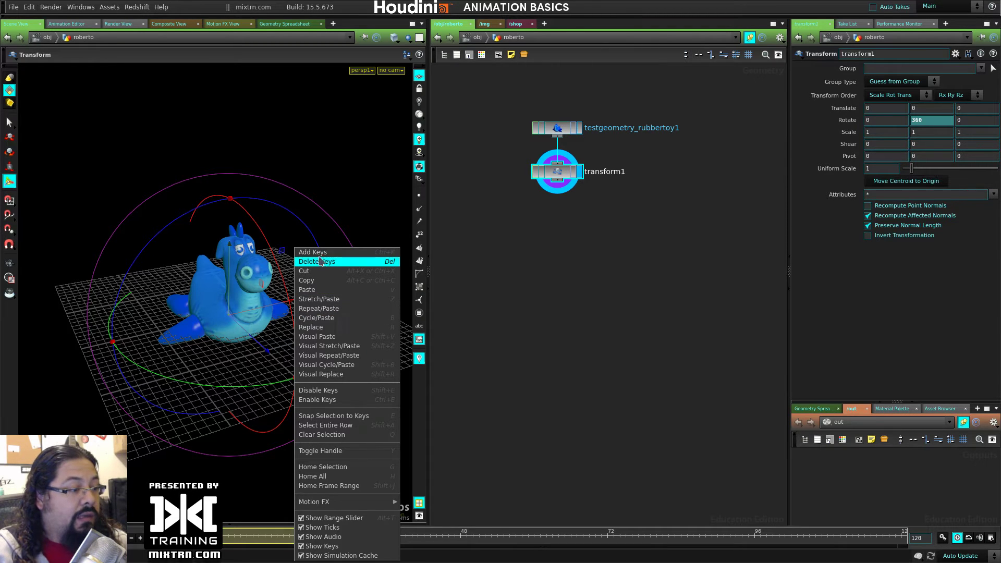
{"action": "left_click", "coordinate": [306, 281]}
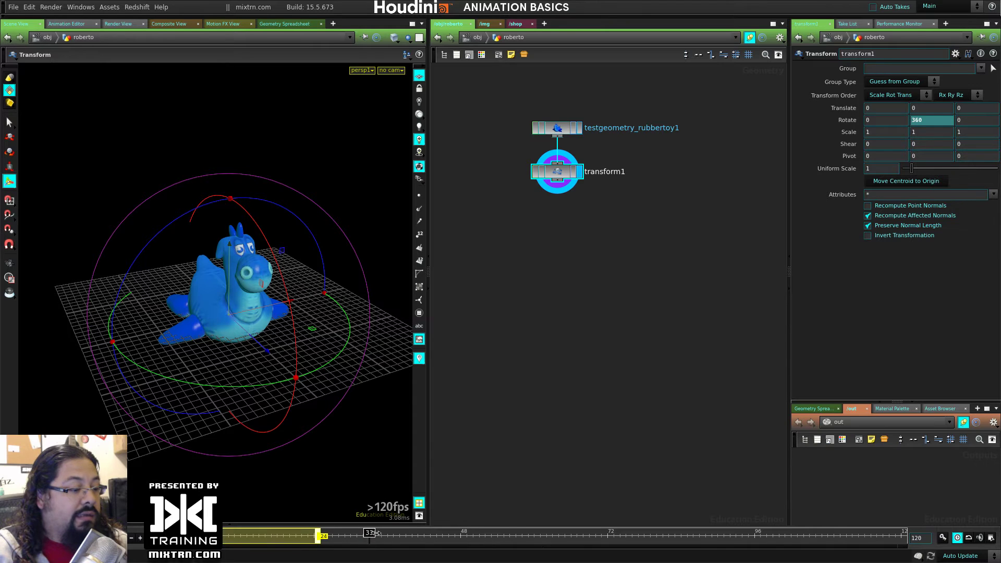
{"action": "left_click_drag", "start_coordinate": [347, 537], "coordinate": [319, 529]}
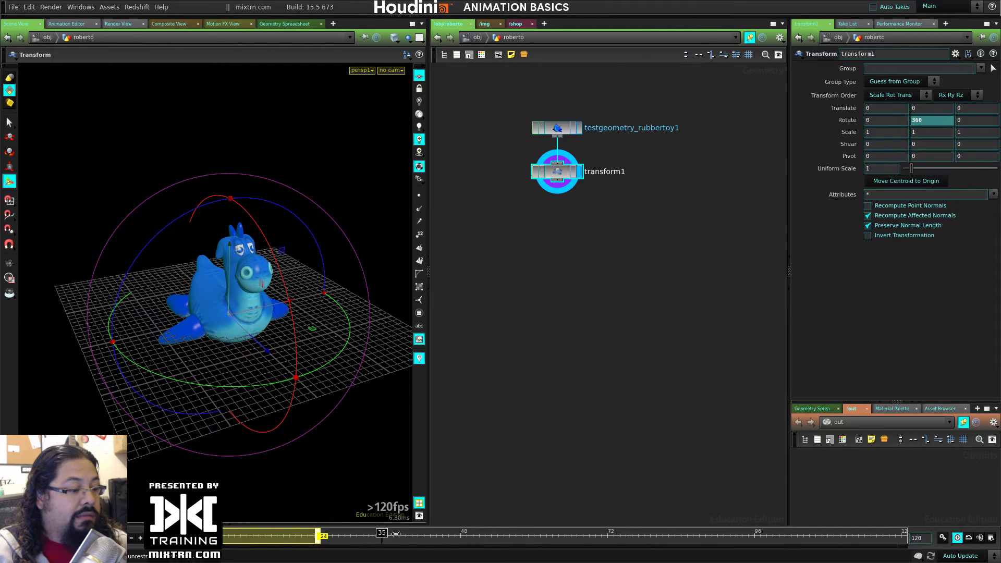
{"action": "left_click", "coordinate": [453, 535]}
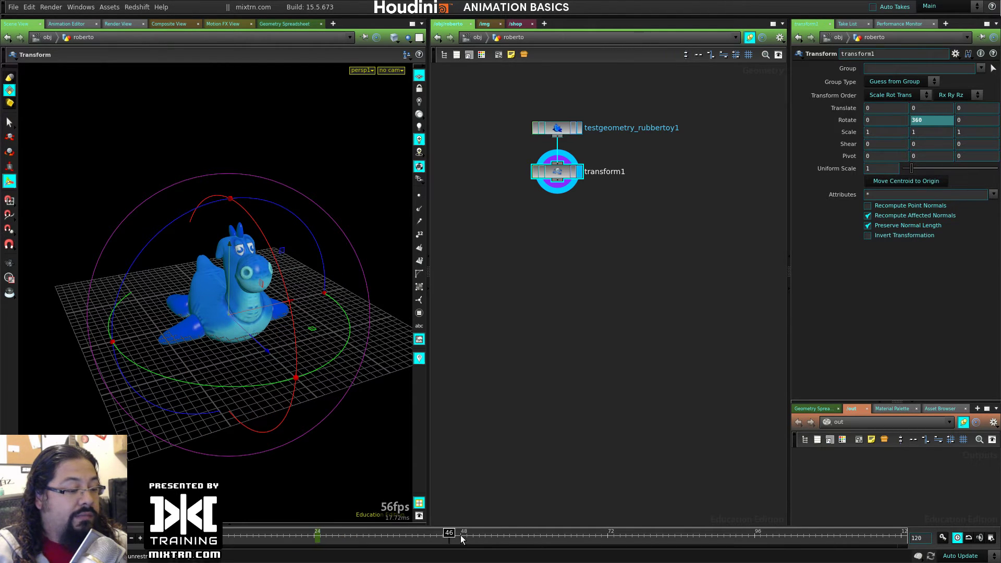
{"action": "right_click", "coordinate": [458, 535]}
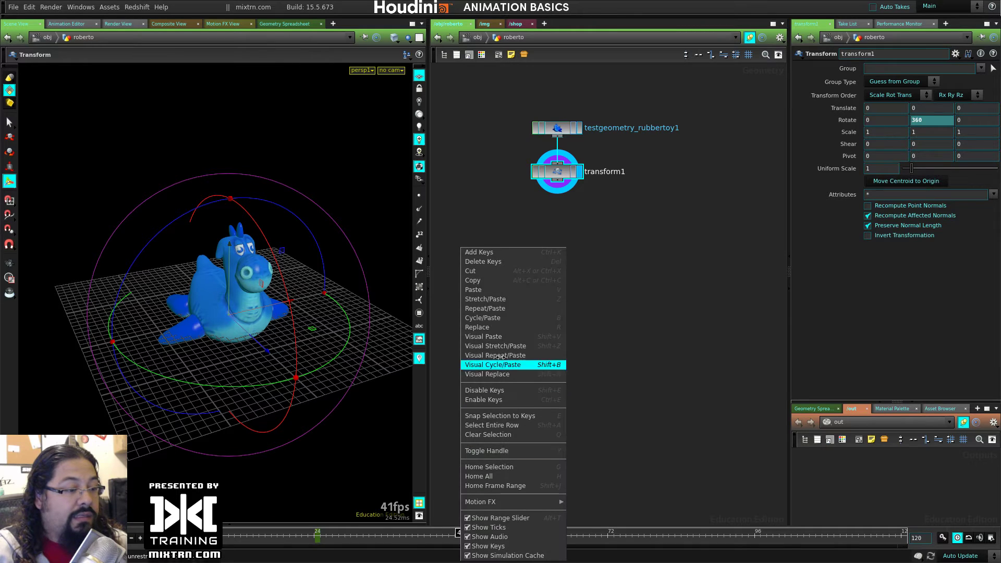
{"action": "left_click", "coordinate": [511, 290]}
Scrub back to frame 28, then select the pasted keys beyond frame 46 and delete them
{"action": "left_click_drag", "start_coordinate": [468, 530], "coordinate": [340, 503]}
{"action": "left_click_drag", "start_coordinate": [640, 534], "coordinate": [451, 534], "text": "shift"}
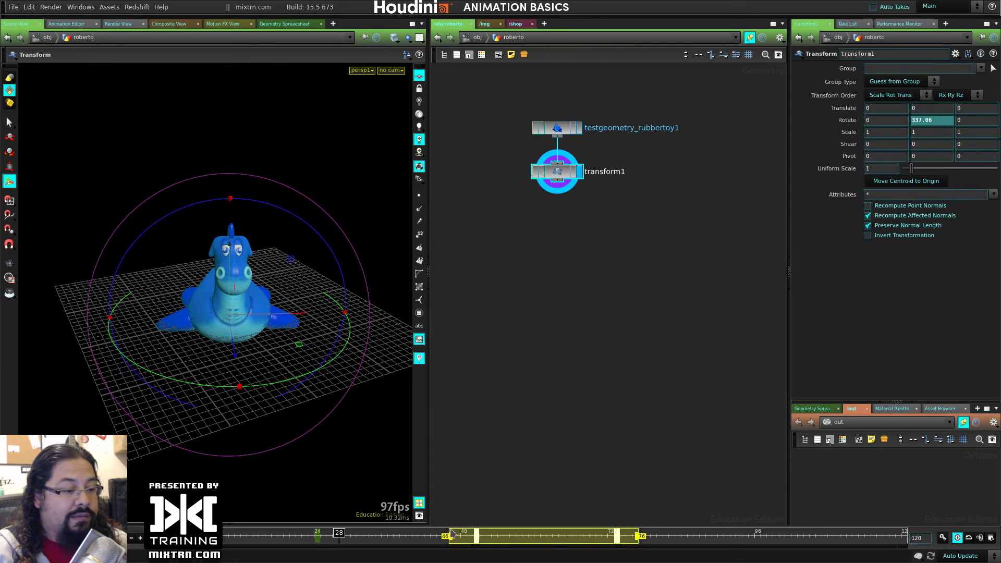
{"action": "right_click", "coordinate": [501, 530]}
{"action": "left_click", "coordinate": [556, 260]}
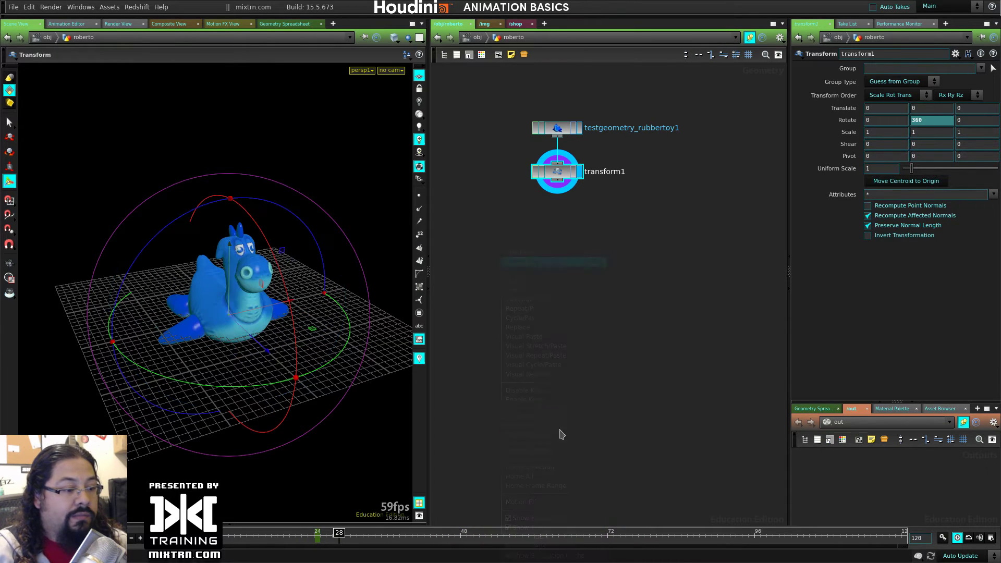
On frame 48, rotate the toy about Y, set Rotate Y to 720, key it, and scrub the timeline to check the motion
{"action": "left_click_drag", "start_coordinate": [319, 534], "coordinate": [460, 534]}
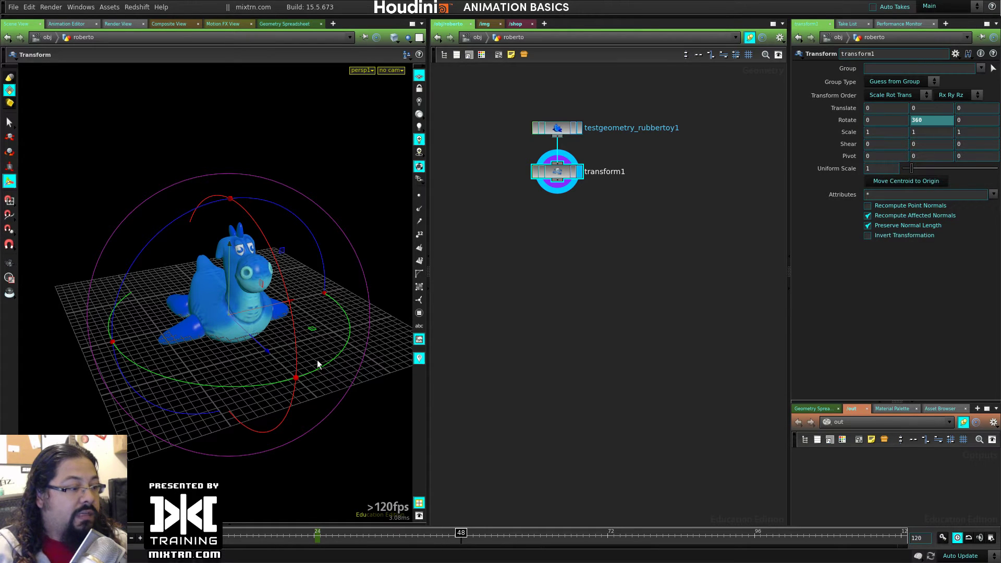
{"action": "left_click_drag", "start_coordinate": [323, 368], "coordinate": [292, 383]}
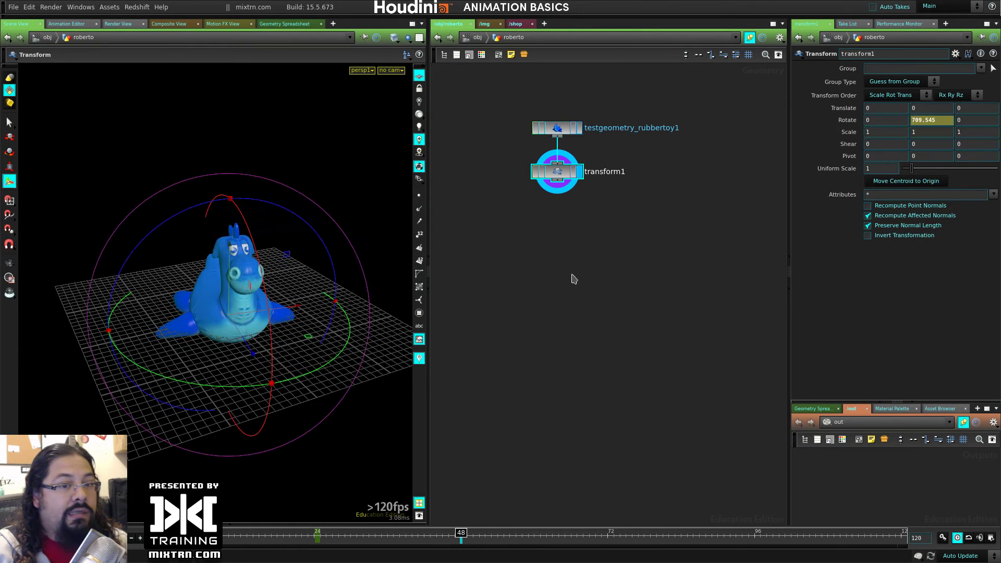
{"action": "left_click_drag", "start_coordinate": [938, 126], "coordinate": [878, 113]}
{"action": "type", "text": "720"}
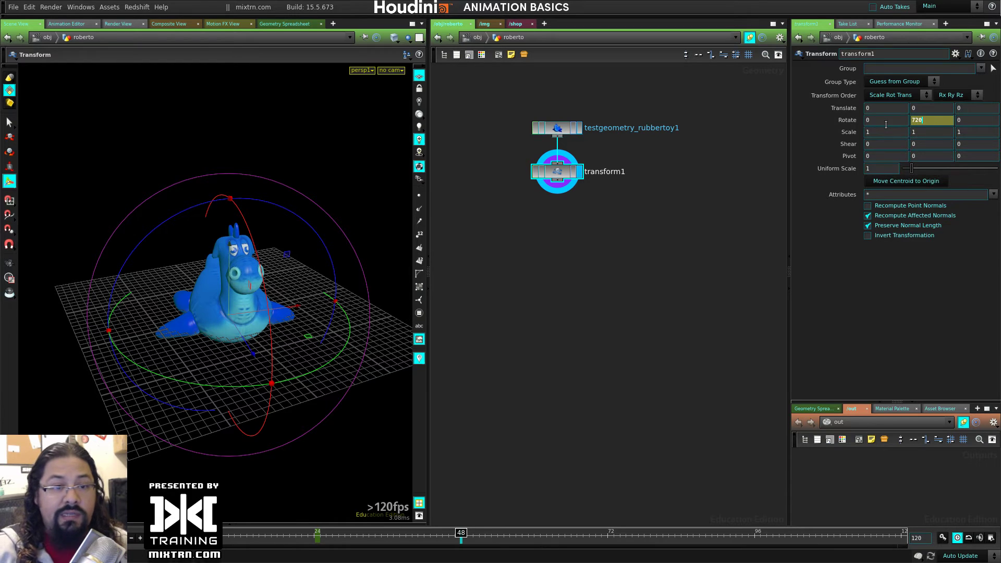
{"action": "key", "text": "Return"}
{"action": "left_click", "coordinate": [931, 124], "text": "alt"}
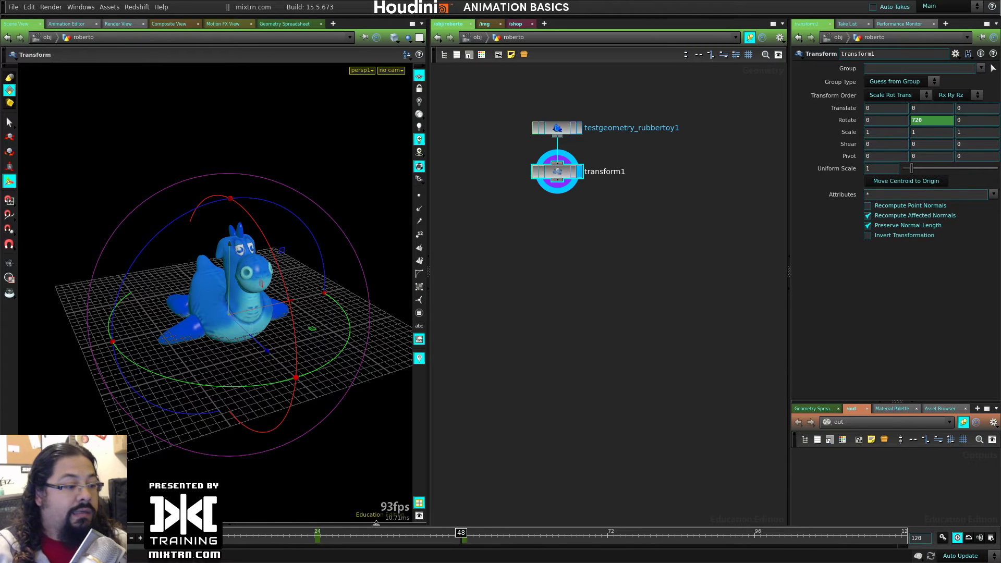
{"action": "left_click_drag", "start_coordinate": [261, 535], "coordinate": [460, 532]}
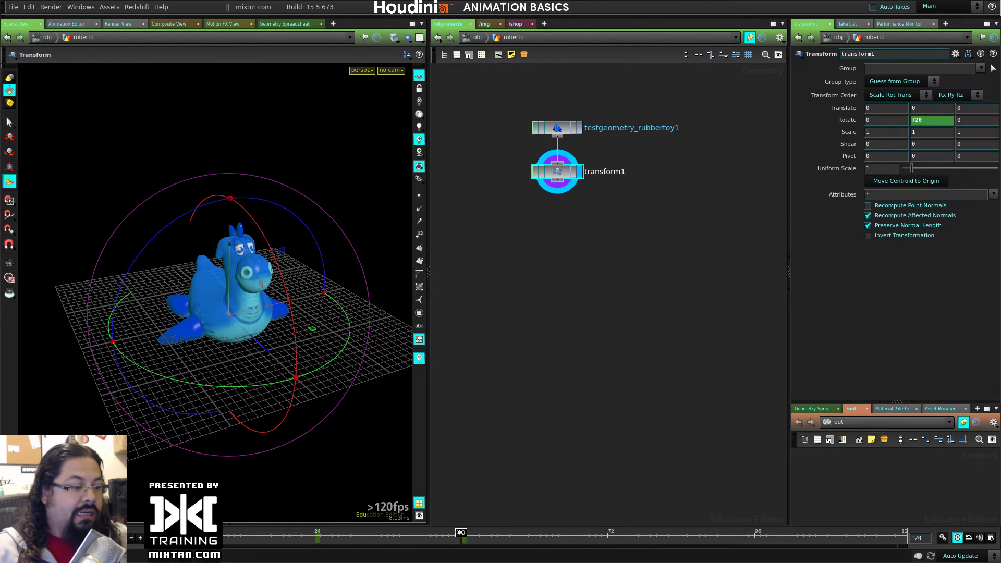
Select the timeline range from the start to frame 51 and delete all of the Rotate Y keys
{"action": "left_click_drag", "start_coordinate": [462, 533], "coordinate": [180, 540]}
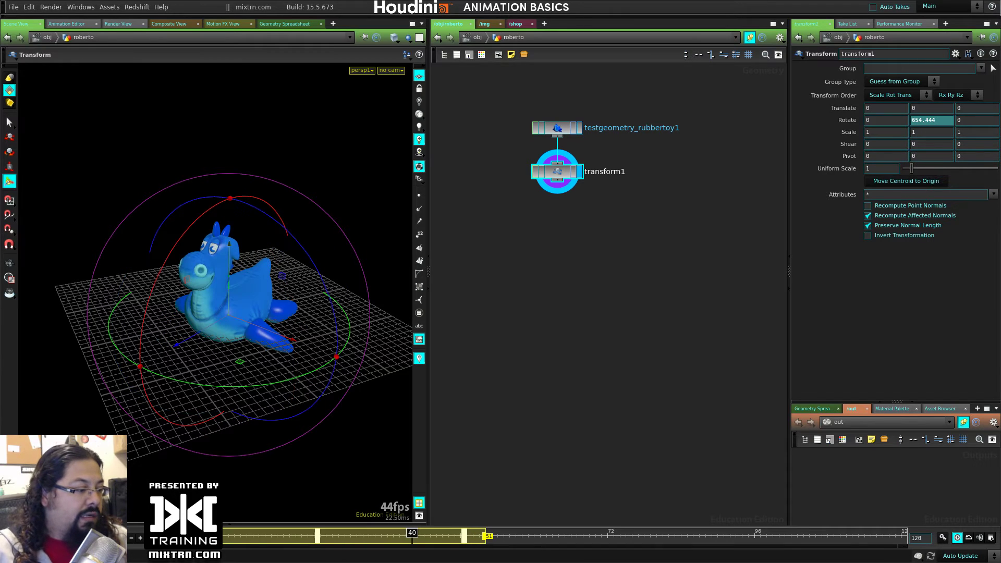
{"action": "right_click", "coordinate": [349, 548]}
{"action": "left_click", "coordinate": [249, 539]}
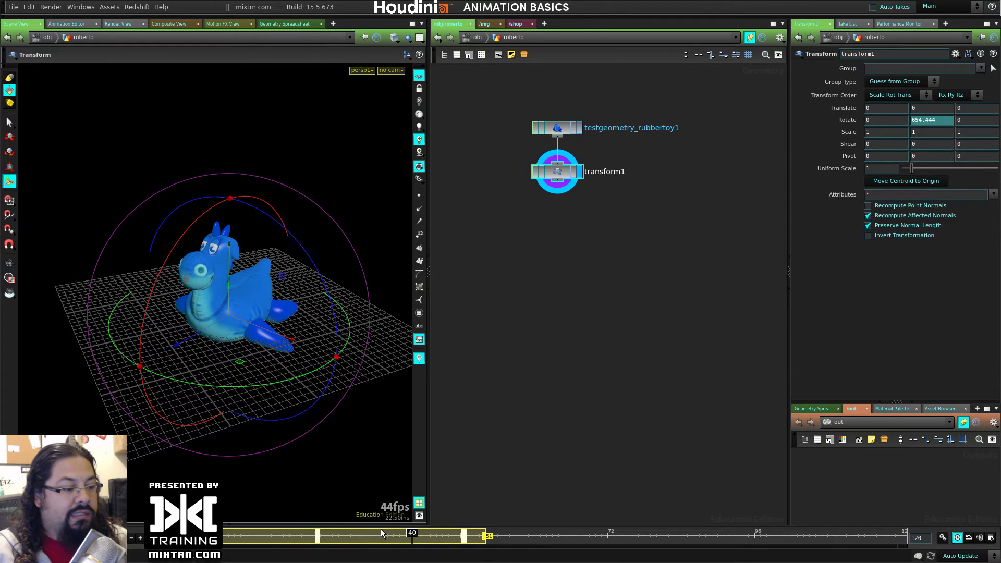
{"action": "right_click", "coordinate": [381, 533]}
{"action": "left_click", "coordinate": [417, 261]}
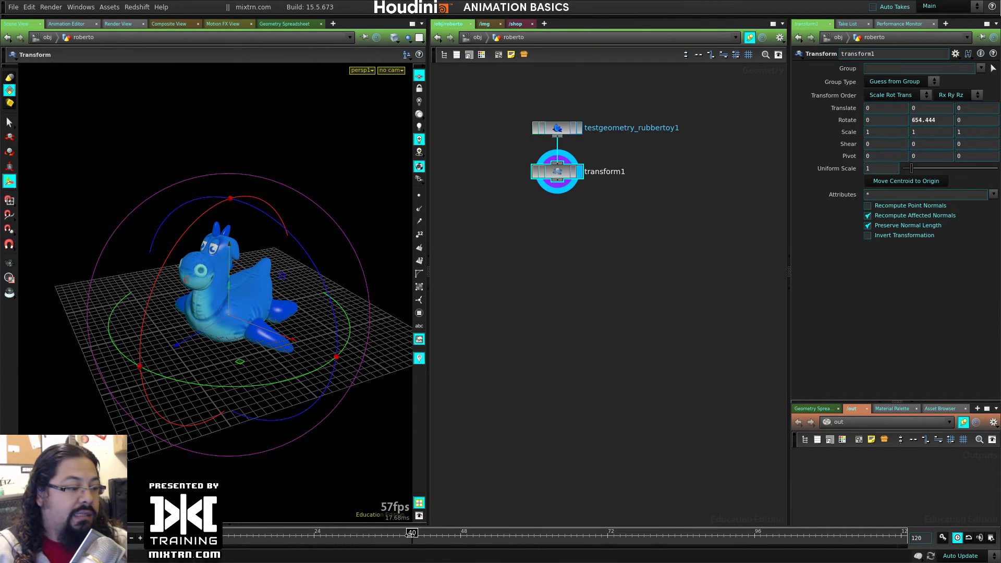
Back on frame 1, reset Rotate Y to 0, widen the parameter pane, and enter the expression $F for Rotate Y
{"action": "left_click_drag", "start_coordinate": [411, 532], "coordinate": [176, 534]}
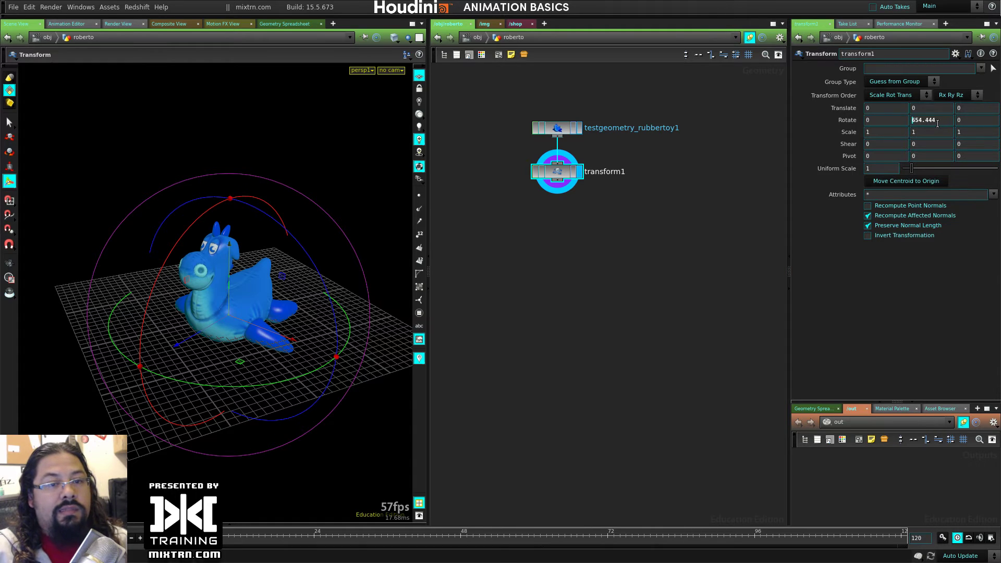
{"action": "type", "text": "0"}
{"action": "key", "text": "Return"}
{"action": "left_click_drag", "start_coordinate": [789, 167], "coordinate": [729, 162]}
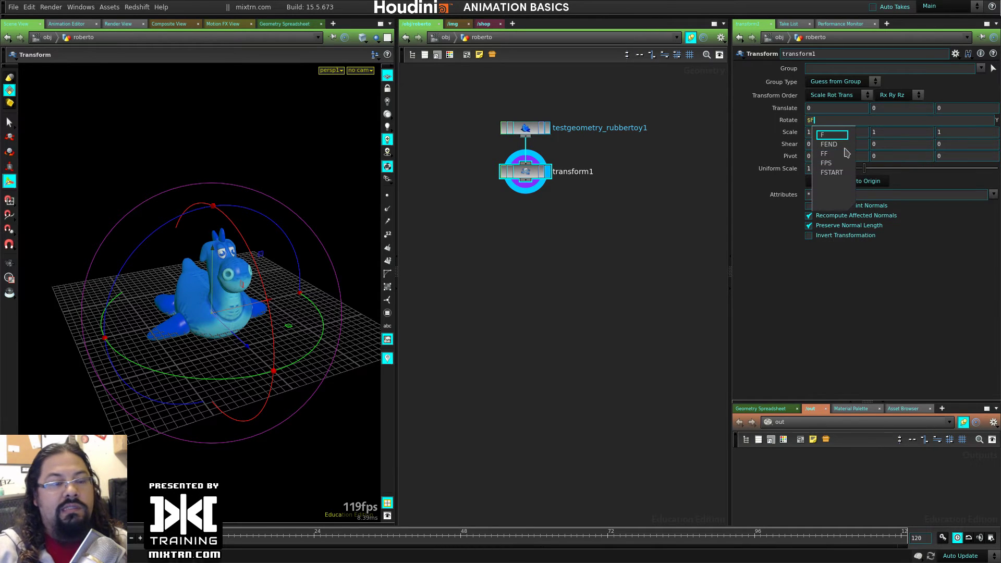
{"action": "key", "text": "Return"}
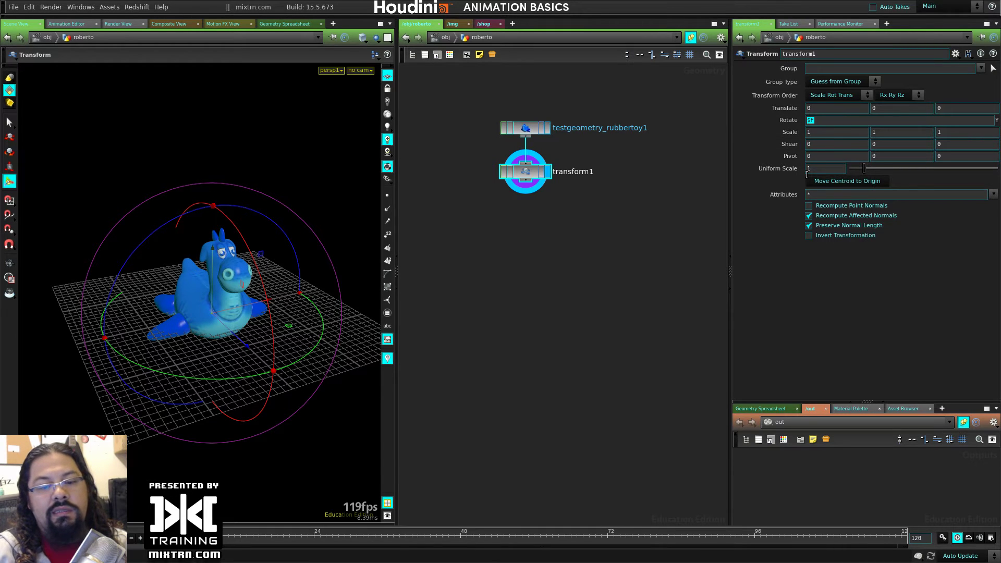
{"action": "key", "text": "Return"}
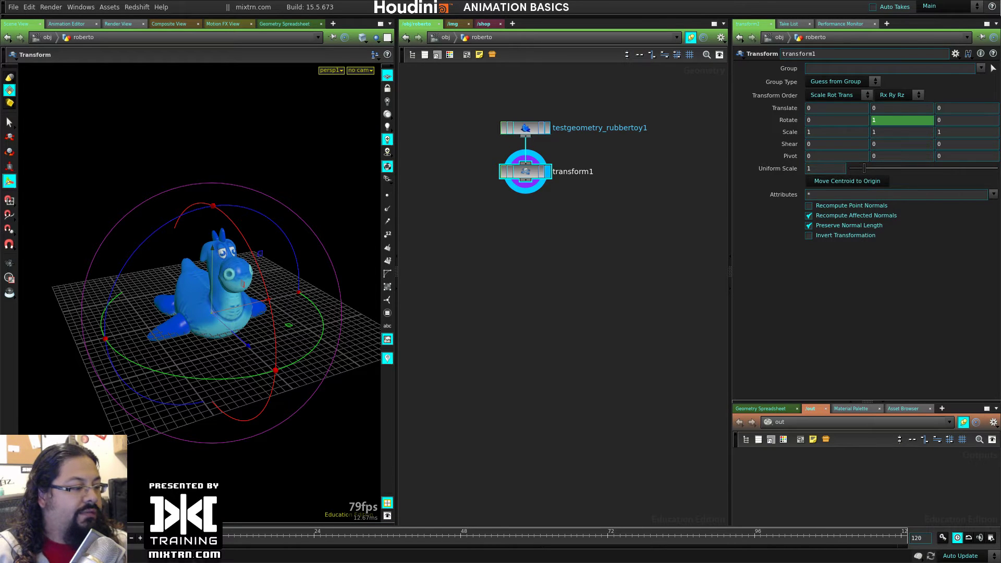
Compare Rotate Y at frames 48 and 1, switching the field between its $F expression and evaluated value
{"action": "left_click", "coordinate": [462, 540]}
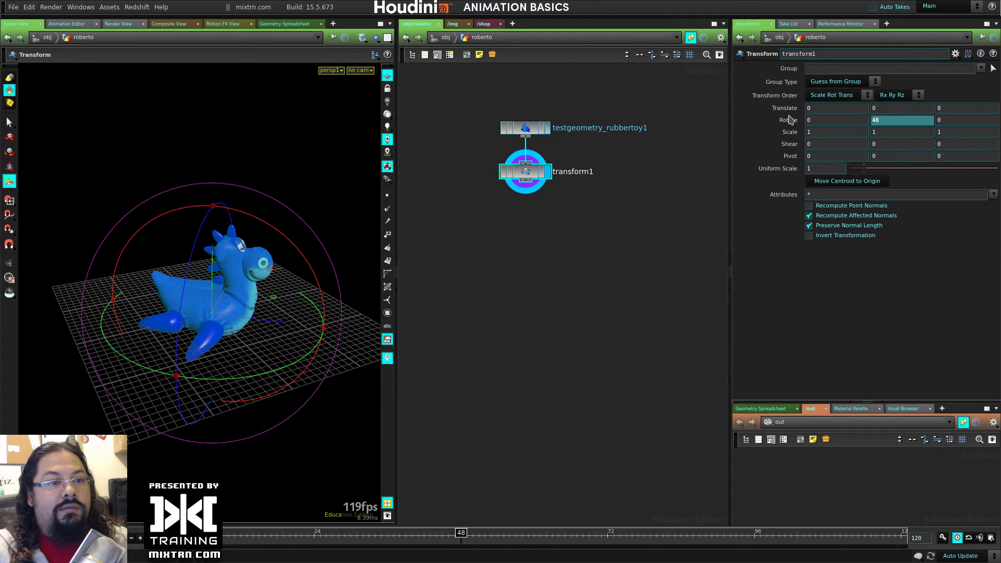
{"action": "type", "text": "$F"}
{"action": "left_click", "coordinate": [11, 538]}
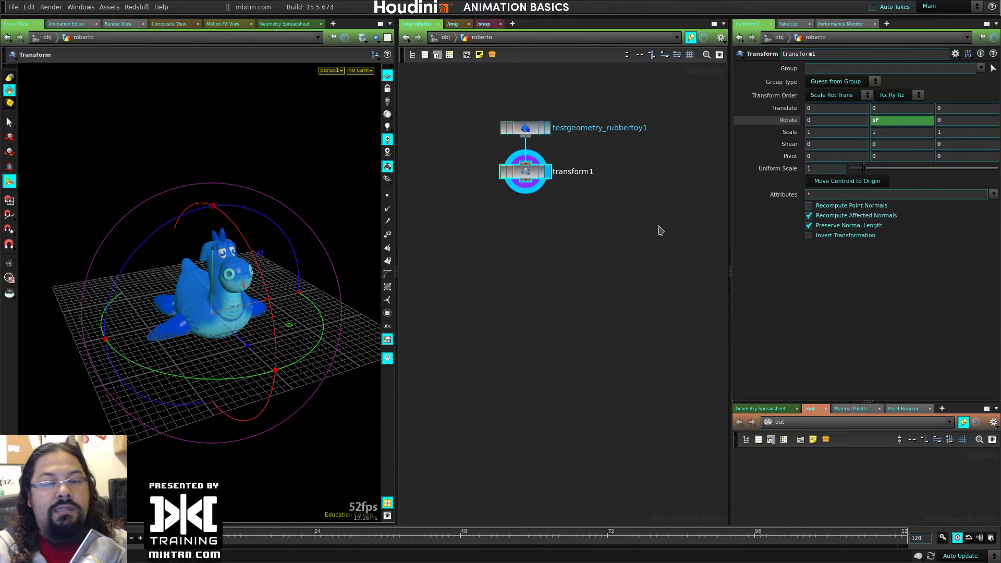
{"action": "left_click", "coordinate": [788, 120]}
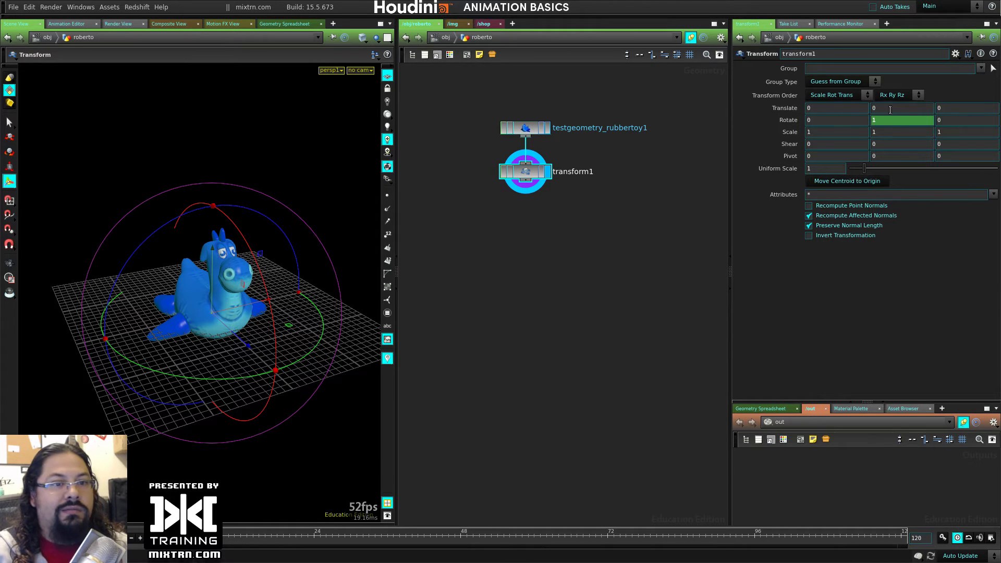
Change the Rotate Y expression to $F -1 and play the animation to check the rotation
{"action": "left_click", "coordinate": [907, 121]}
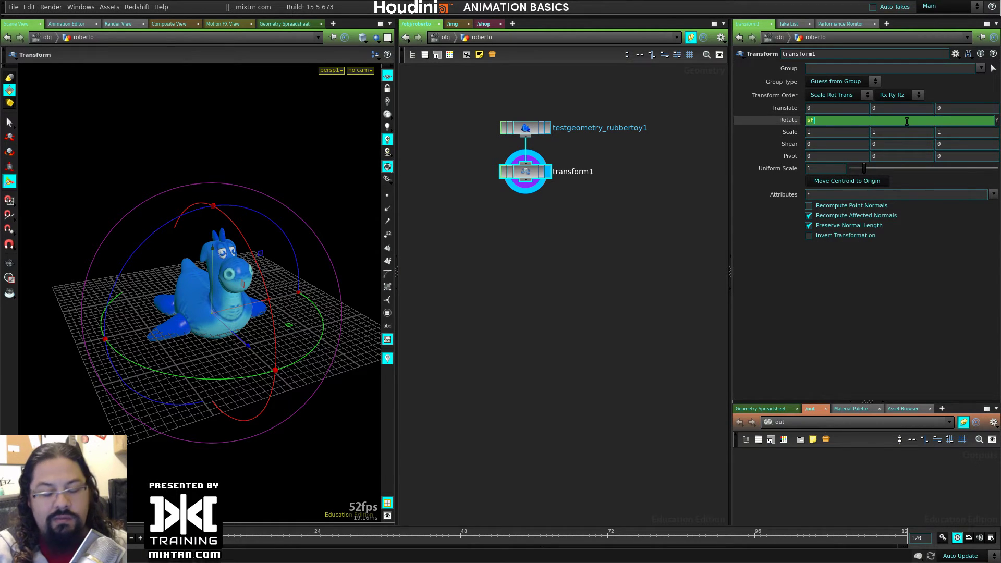
{"action": "type", "text": "-1"}
{"action": "key", "text": "Return"}
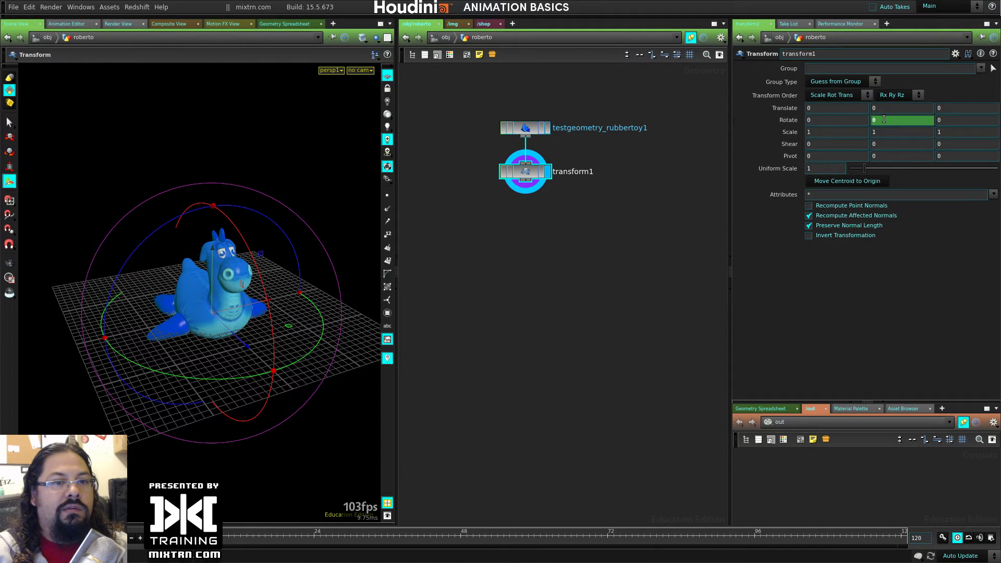
{"action": "left_click", "coordinate": [793, 121]}
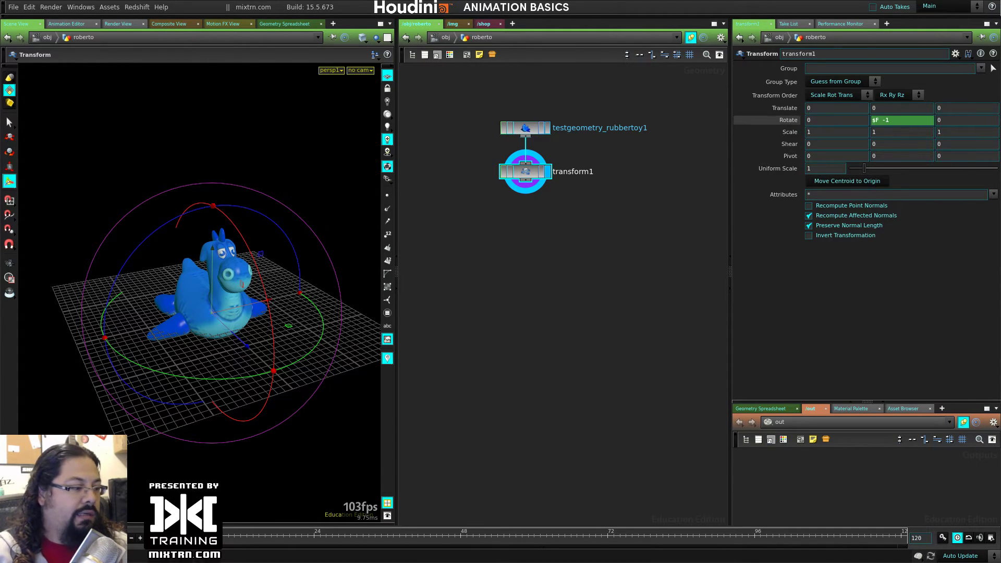
{"action": "key", "text": "Up"}
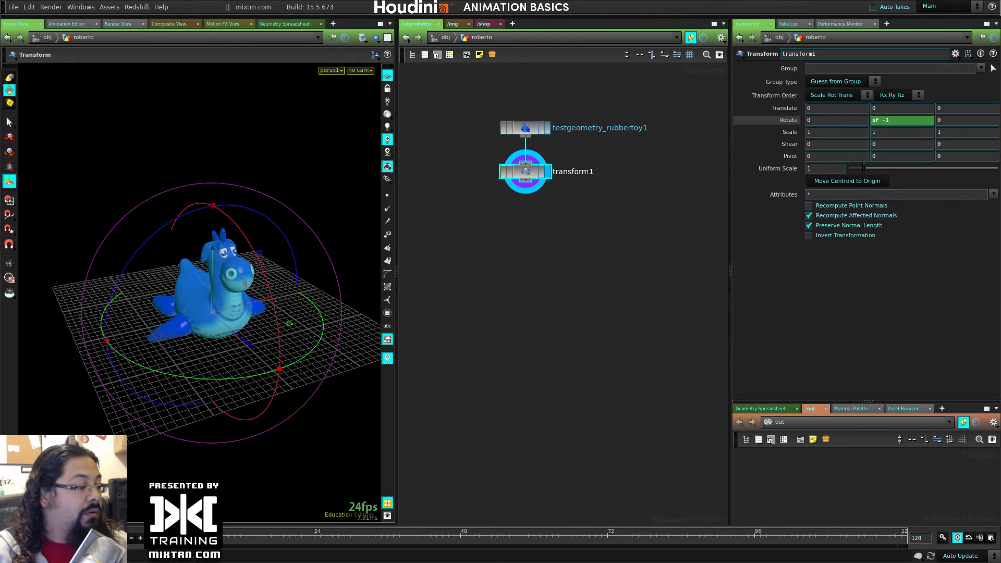
Replace the subtraction in the Rotate Y expression so it reads $F *5, and scrub to frame 72
{"action": "left_click", "coordinate": [888, 124]}
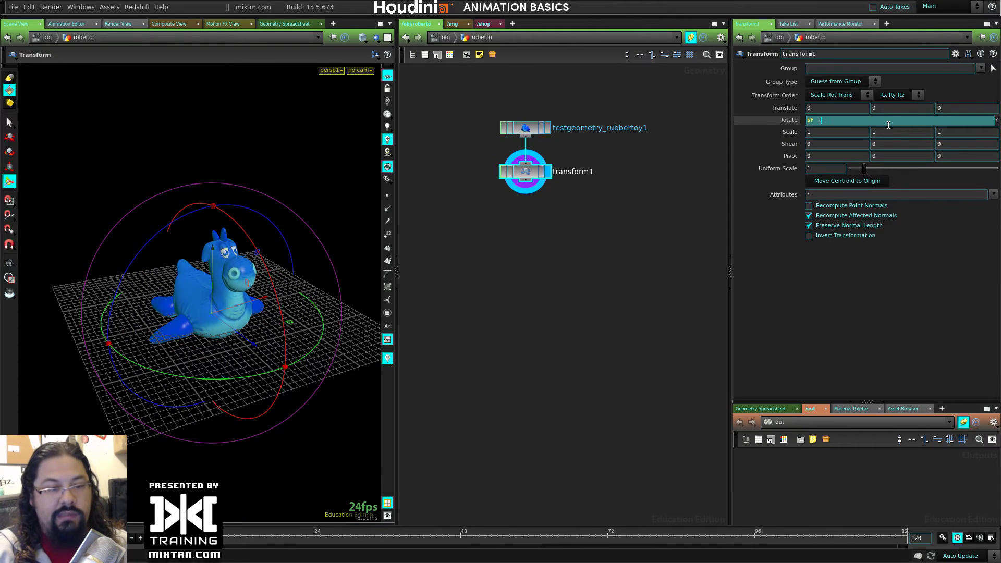
{"action": "key", "text": "Return"}
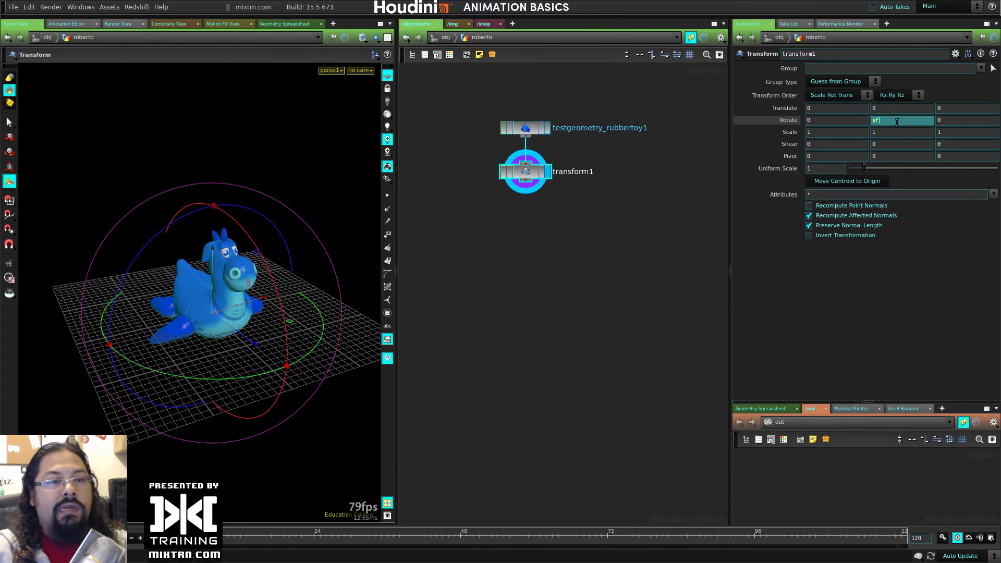
{"action": "left_click", "coordinate": [896, 122]}
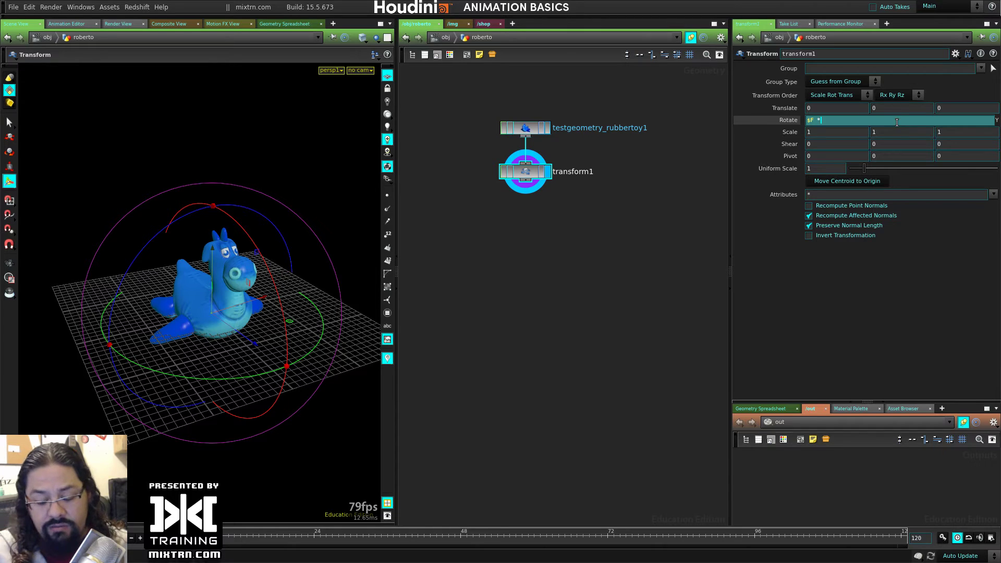
{"action": "key", "text": "Return"}
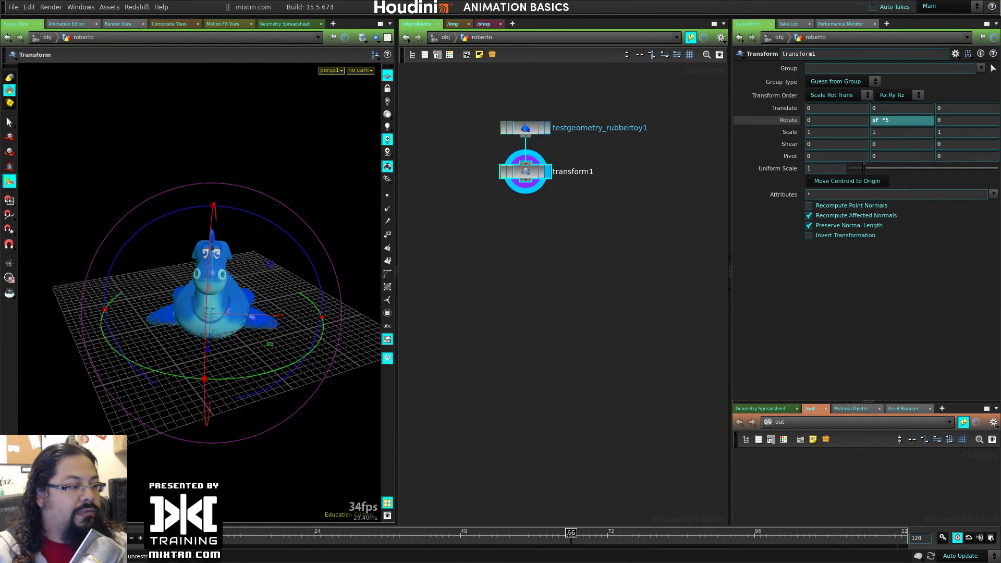
{"action": "left_click_drag", "start_coordinate": [571, 542], "coordinate": [608, 545]}
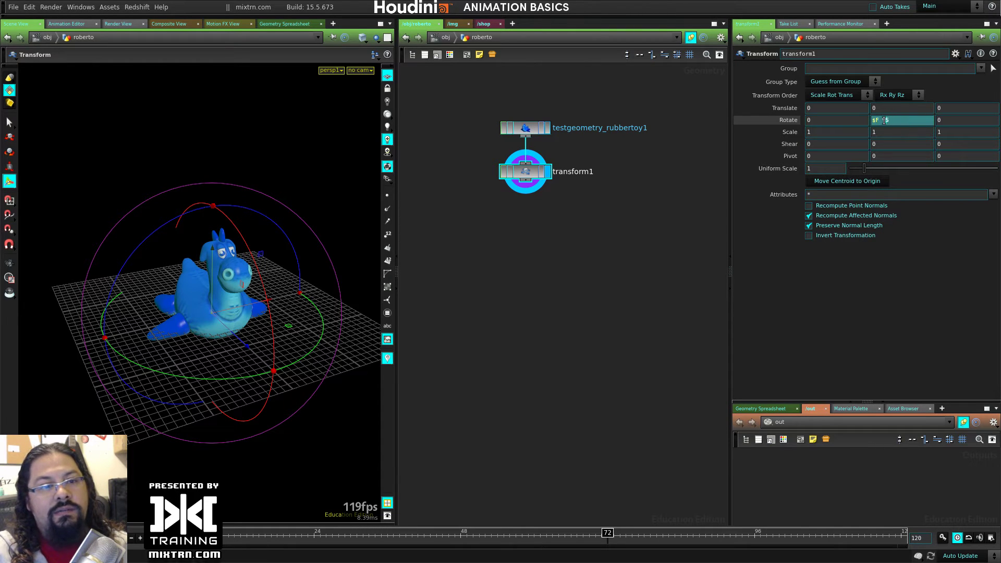
Change the Rotate Y expression to $F * 15 and scrub back through the early frames to check the spin
{"action": "left_click", "coordinate": [906, 119]}
{"action": "key", "text": "Return"}
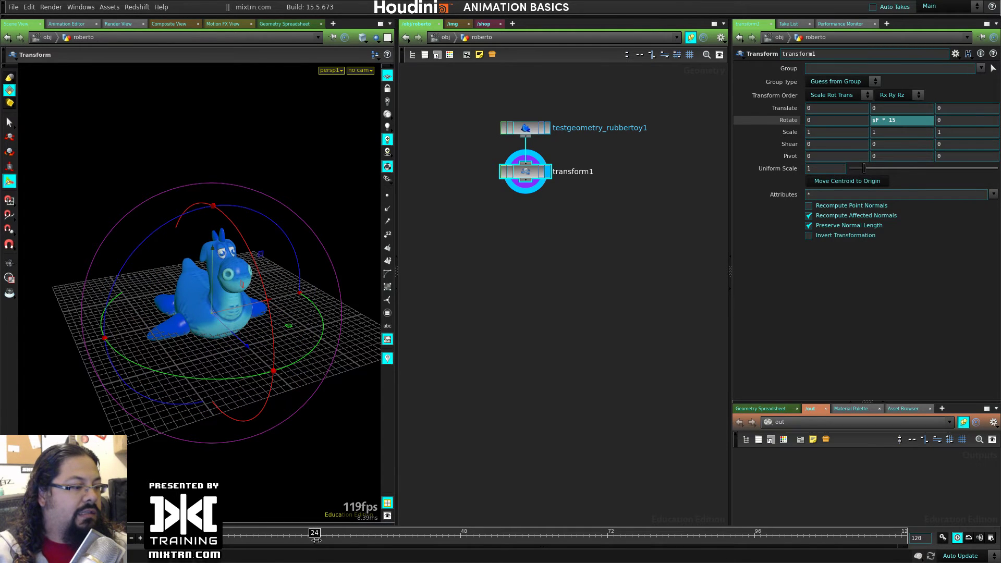
{"action": "left_click_drag", "start_coordinate": [315, 537], "coordinate": [235, 542]}
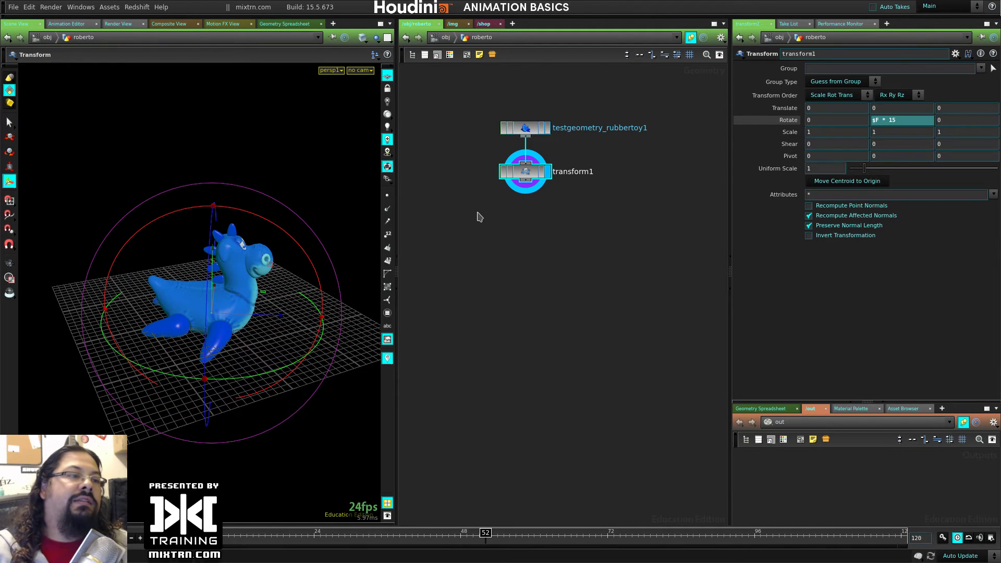
Enter the expression $F for Translate X and return to the first frame
{"action": "left_click", "coordinate": [829, 106]}
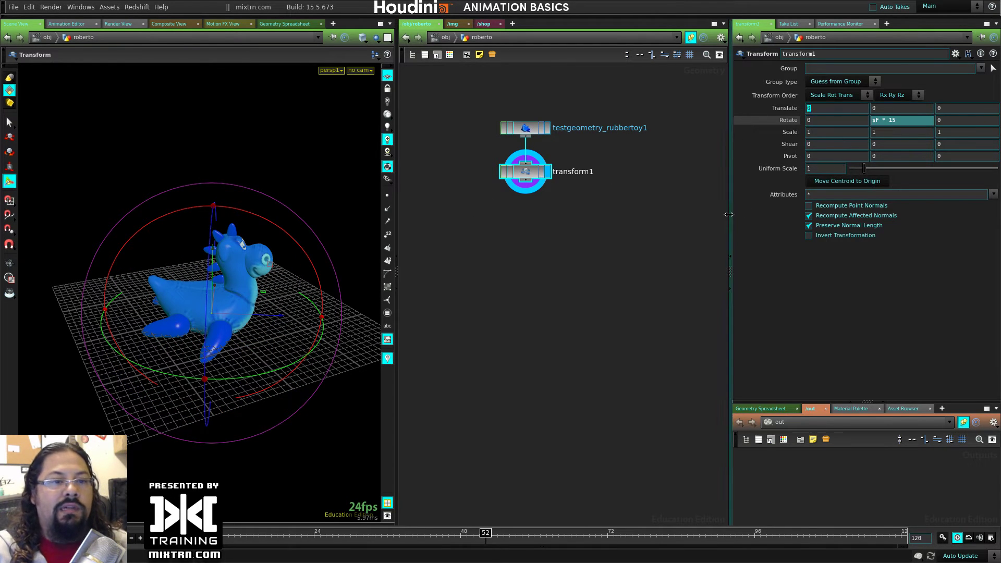
{"action": "type", "text": "$"}
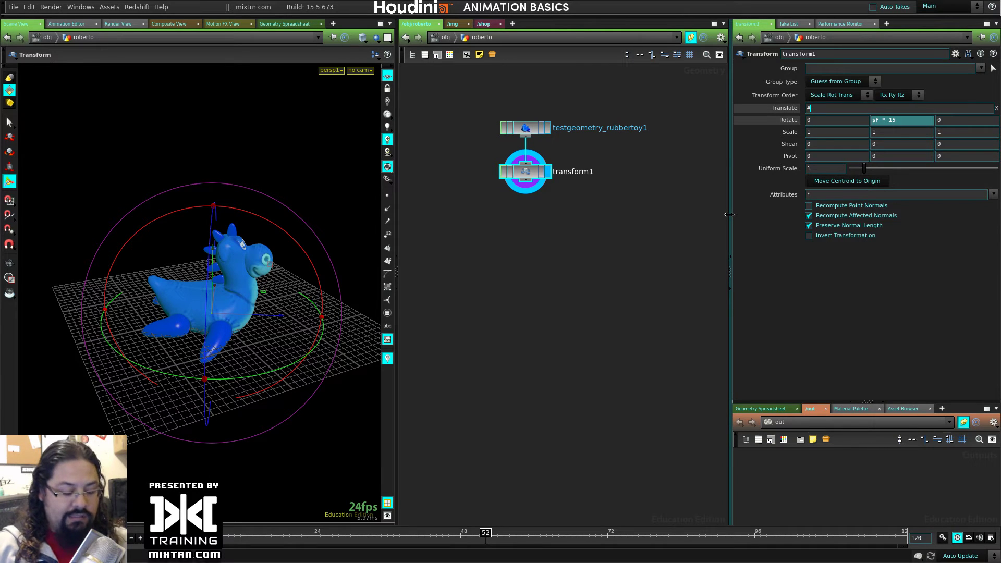
{"action": "type", "text": "F"}
{"action": "key", "text": "Return"}
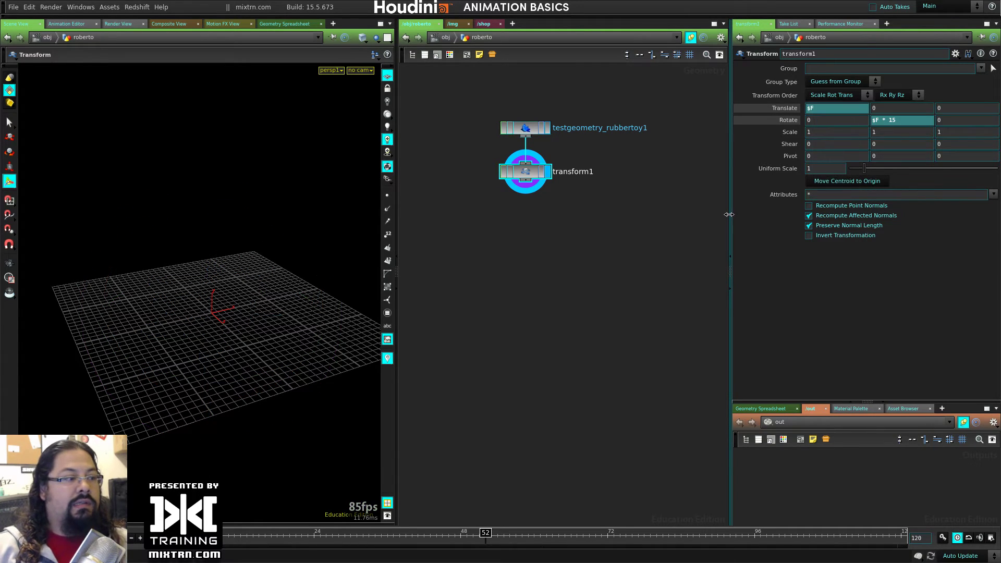
{"action": "key", "text": "ctrl+Up"}
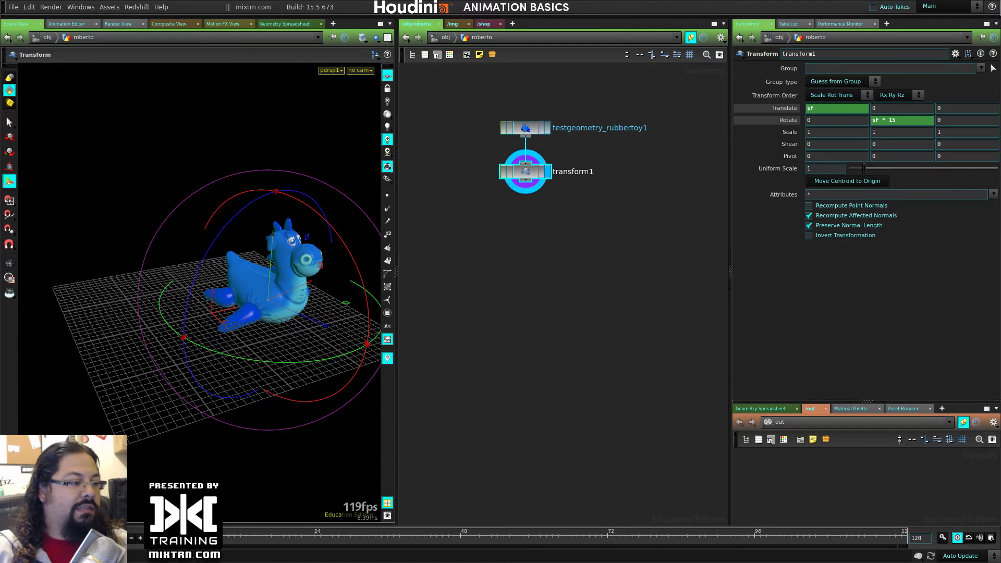
Play the animation and examine how far the toy travels from the grid along X
{"action": "right_click_drag", "start_coordinate": [213, 458], "coordinate": [255, 430], "text": "alt"}
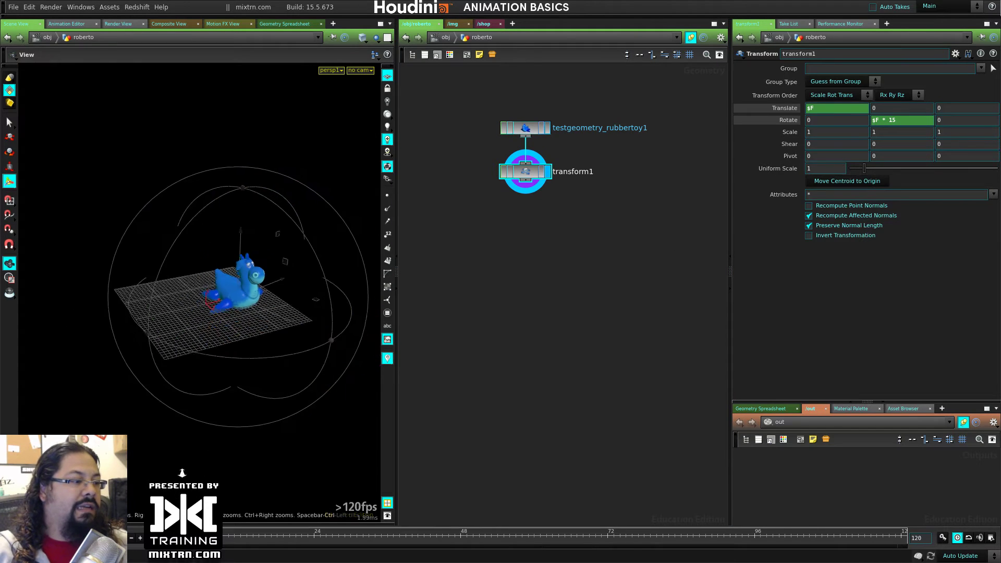
{"action": "middle_click_drag", "start_coordinate": [255, 429], "coordinate": [151, 438], "text": "alt"}
{"action": "key", "text": "Up"}
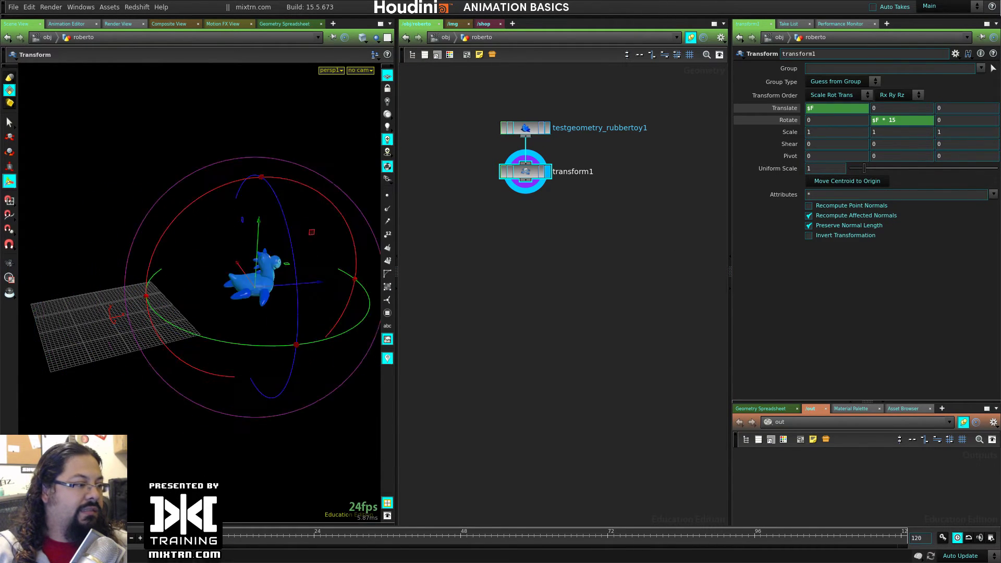
{"action": "key", "text": "Up"}
{"action": "right_click_drag", "start_coordinate": [137, 469], "coordinate": [159, 455], "text": "alt"}
{"action": "middle_click_drag", "start_coordinate": [159, 455], "coordinate": [21, 477], "text": "alt"}
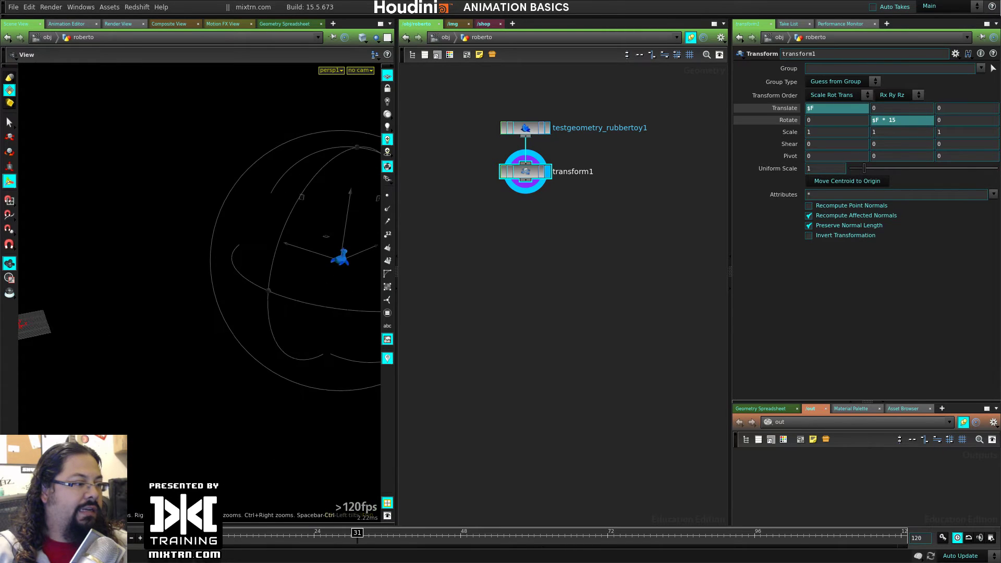
{"action": "left_click_drag", "start_coordinate": [255, 419], "coordinate": [151, 436], "text": "alt"}
{"action": "right_click_drag", "start_coordinate": [151, 435], "coordinate": [172, 423], "text": "alt"}
{"action": "middle_click_drag", "start_coordinate": [172, 423], "coordinate": [152, 427], "text": "alt"}
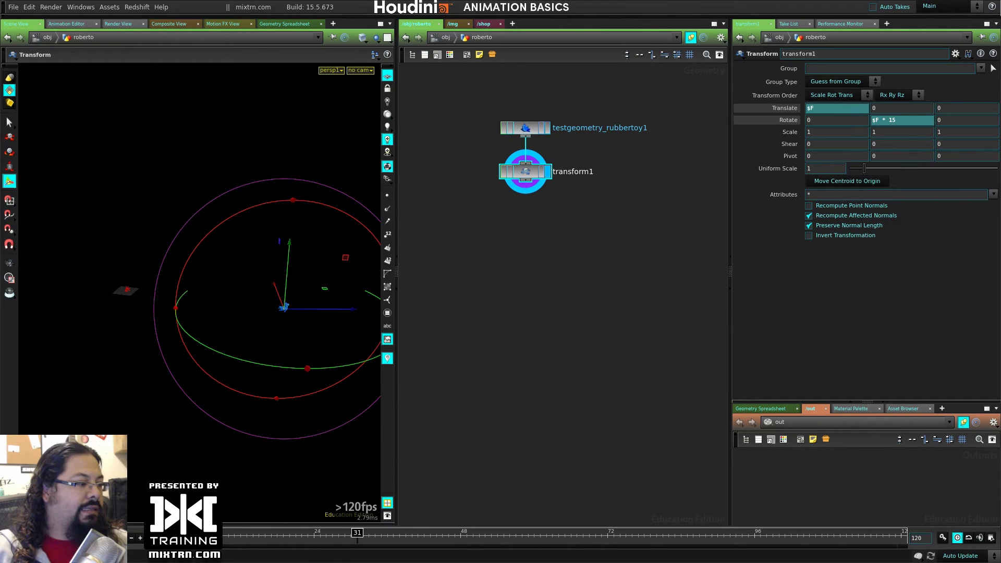
{"action": "key", "text": "ctrl+Up"}
{"action": "key", "text": "Up"}
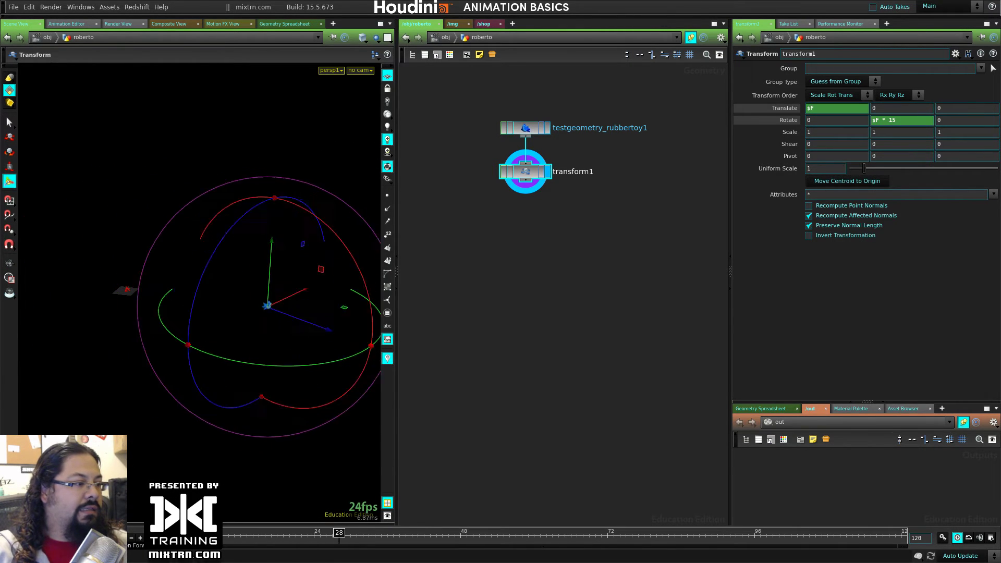
{"action": "key", "text": "Escape"}
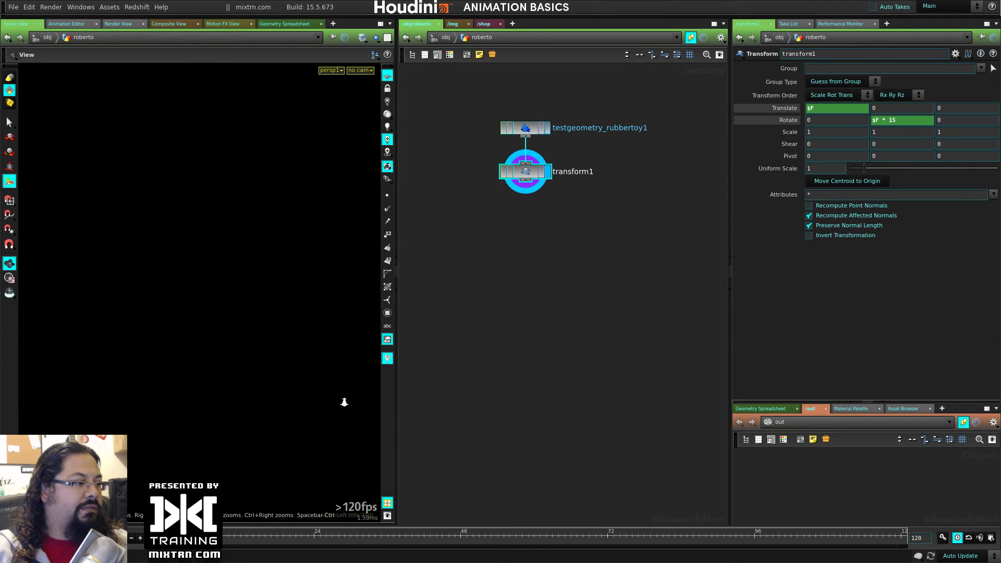
{"action": "left_click_drag", "start_coordinate": [148, 397], "coordinate": [299, 382]}
{"action": "key", "text": "t"}
Slow the X movement by setting the Translate X expression to $F * 0.1, and play the animation
{"action": "left_click", "coordinate": [841, 110]}
{"action": "type", "text": "$F "}
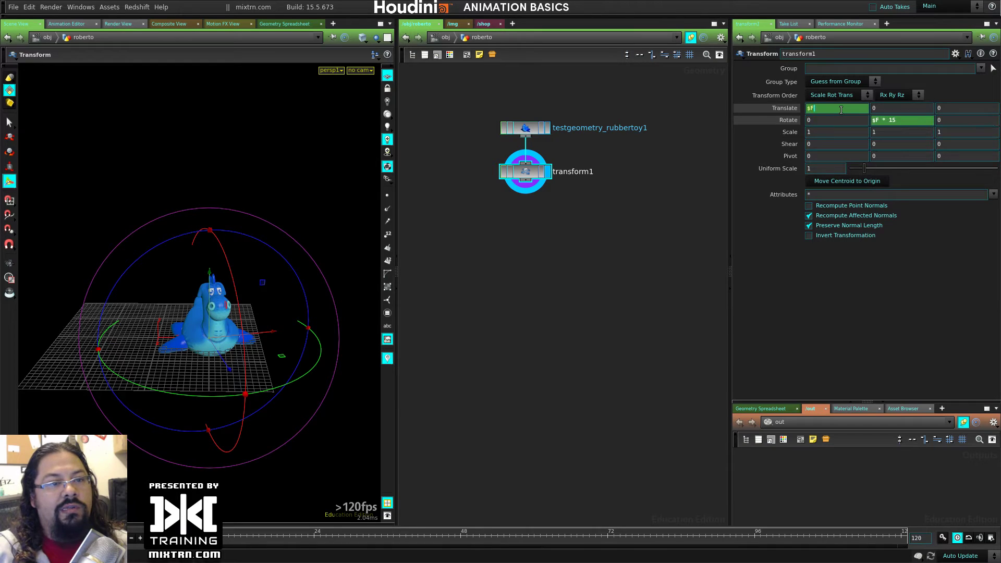
{"action": "type", "text": "* 0."}
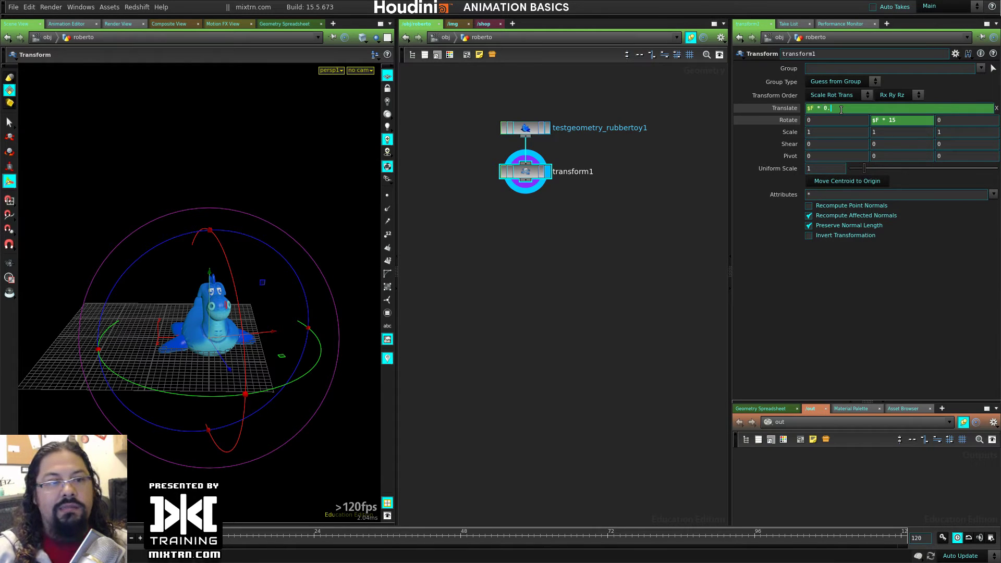
{"action": "type", "text": "1"}
{"action": "key", "text": "Return"}
{"action": "key", "text": "Up"}
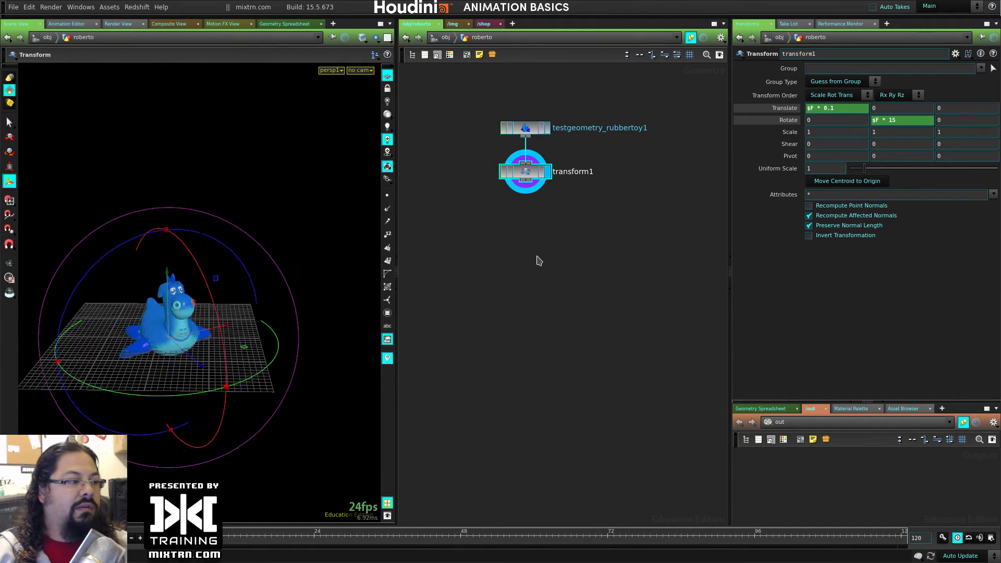
{"action": "right_click_drag", "start_coordinate": [260, 368], "coordinate": [151, 440], "text": "alt"}
{"action": "middle_click_drag", "start_coordinate": [151, 441], "coordinate": [47, 455], "text": "alt"}
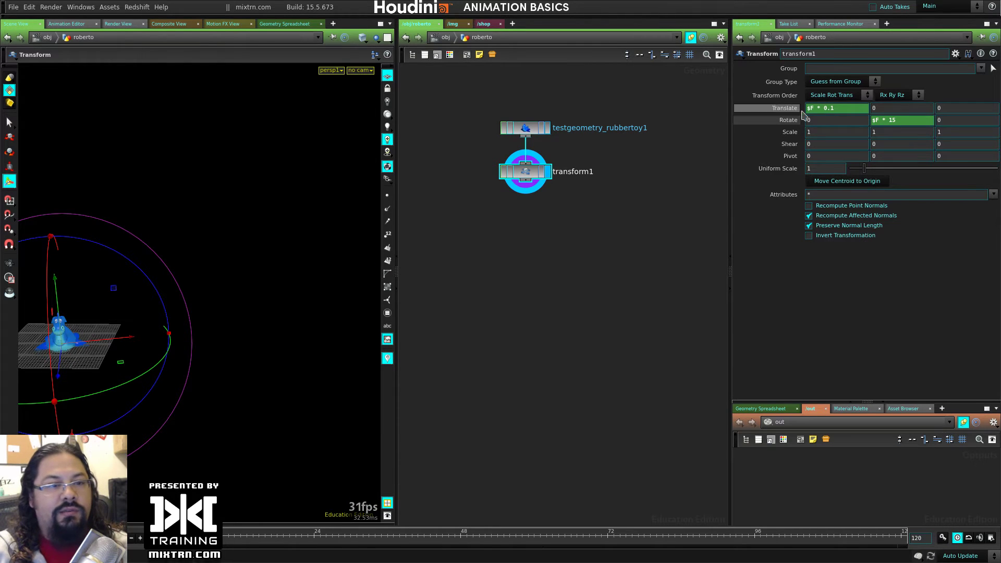
Set the Translate X expression to $F * 0.05, widen the viewport, and watch the toy's movement in playback
{"action": "double_click", "coordinate": [828, 109]}
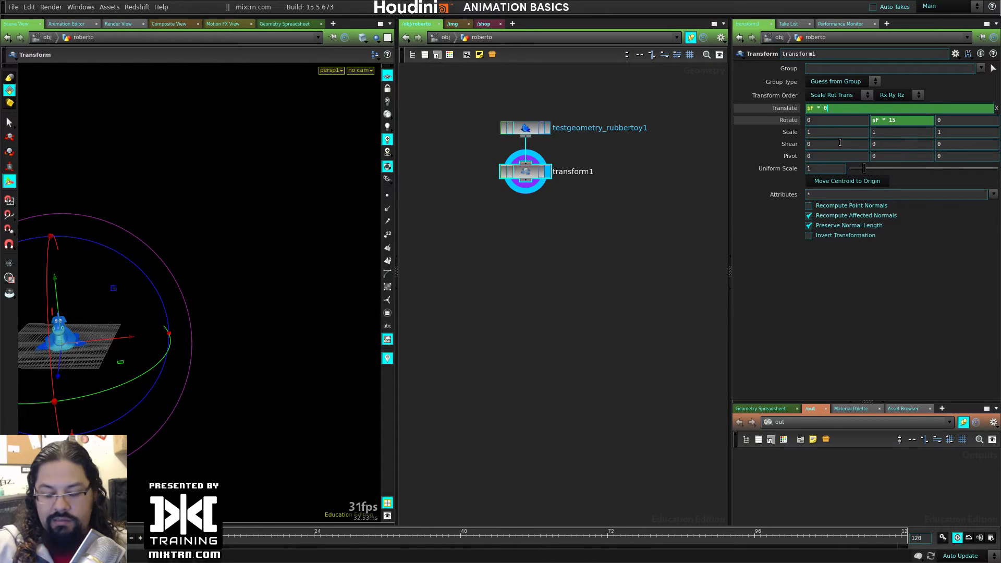
{"action": "key", "text": "Return"}
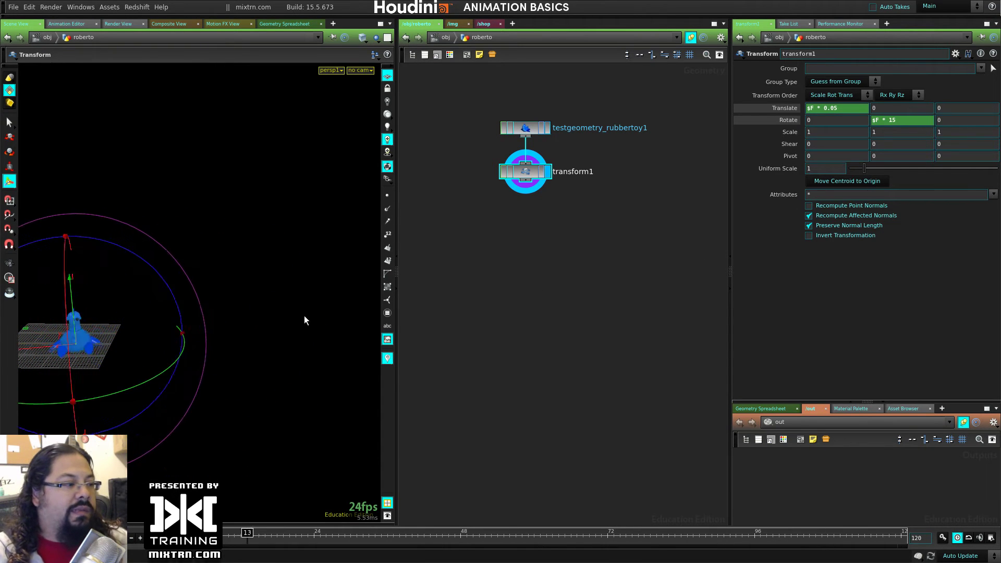
{"action": "left_click_drag", "start_coordinate": [396, 324], "coordinate": [495, 324]}
{"action": "key", "text": "Escape"}
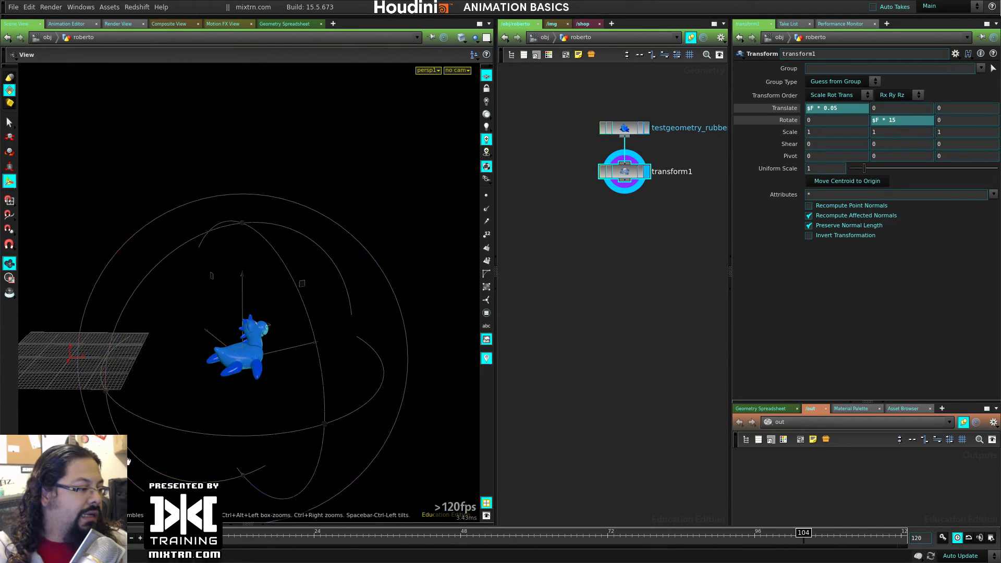
{"action": "left_click_drag", "start_coordinate": [203, 419], "coordinate": [369, 322]}
{"action": "key", "text": "Return"}
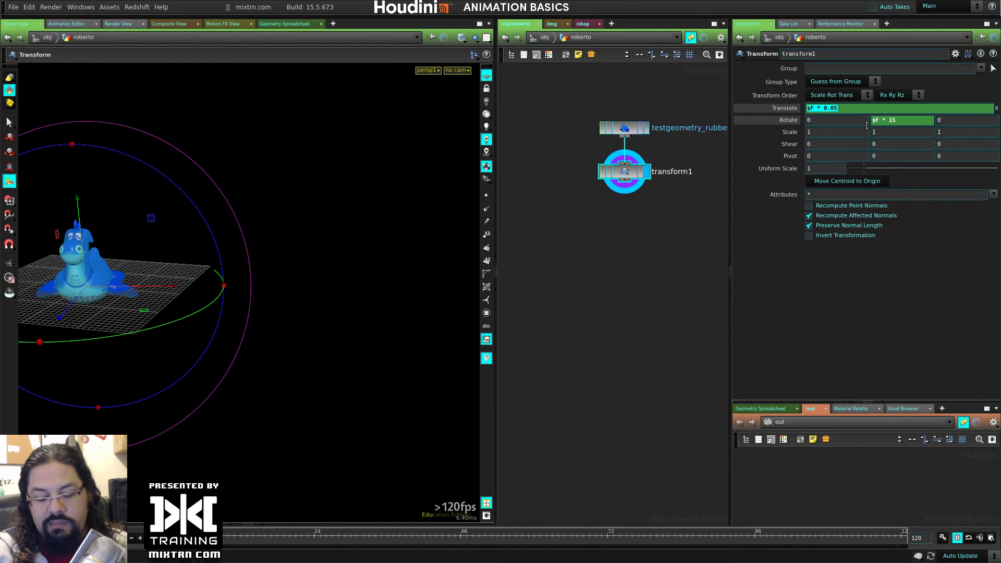
Clear the Translate X expression and delete its animation channel
{"action": "key", "text": "BackSpace"}
{"action": "key", "text": "Return"}
{"action": "right_click", "coordinate": [845, 111]}
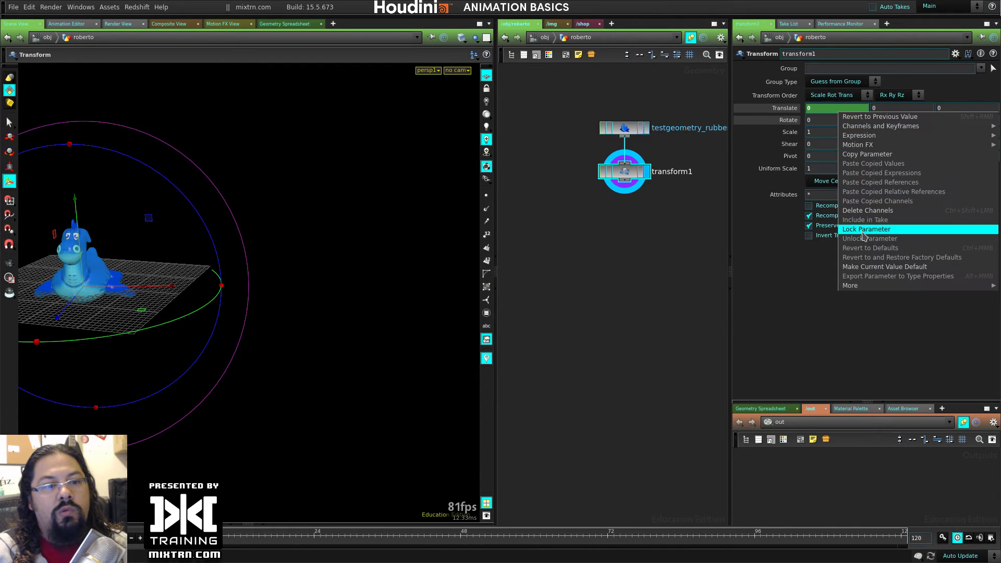
{"action": "left_click", "coordinate": [917, 208]}
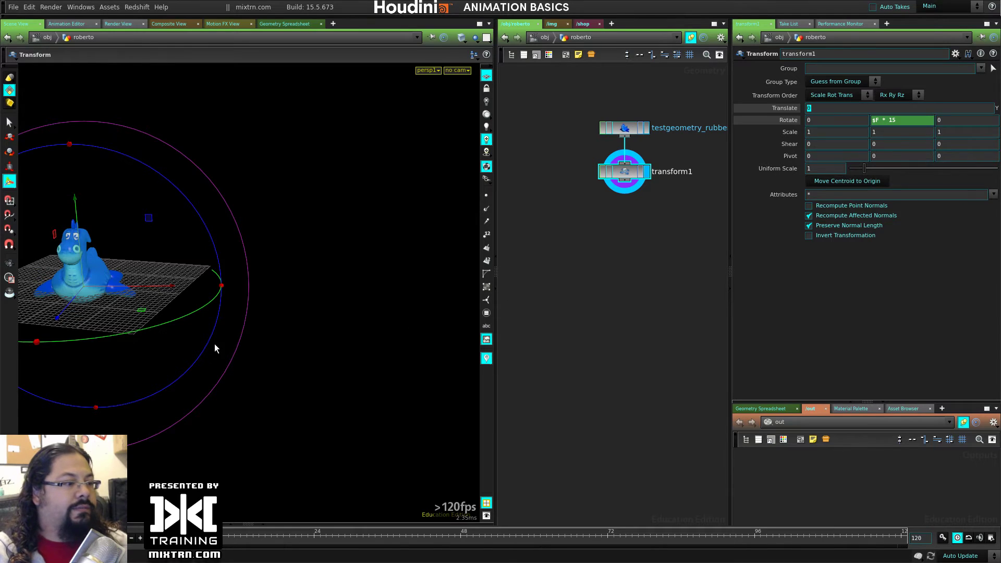
Frame the toy in the viewport and enter the expression sin($F) for Translate Y
{"action": "left_click_drag", "start_coordinate": [215, 343], "coordinate": [438, 462]}
{"action": "key", "text": "ctrl+z"}
{"action": "key", "text": "ctrl+shift+z"}
{"action": "middle_click_drag", "start_coordinate": [258, 450], "coordinate": [326, 423], "text": "alt"}
{"action": "right_click_drag", "start_coordinate": [326, 423], "coordinate": [393, 417], "text": "alt"}
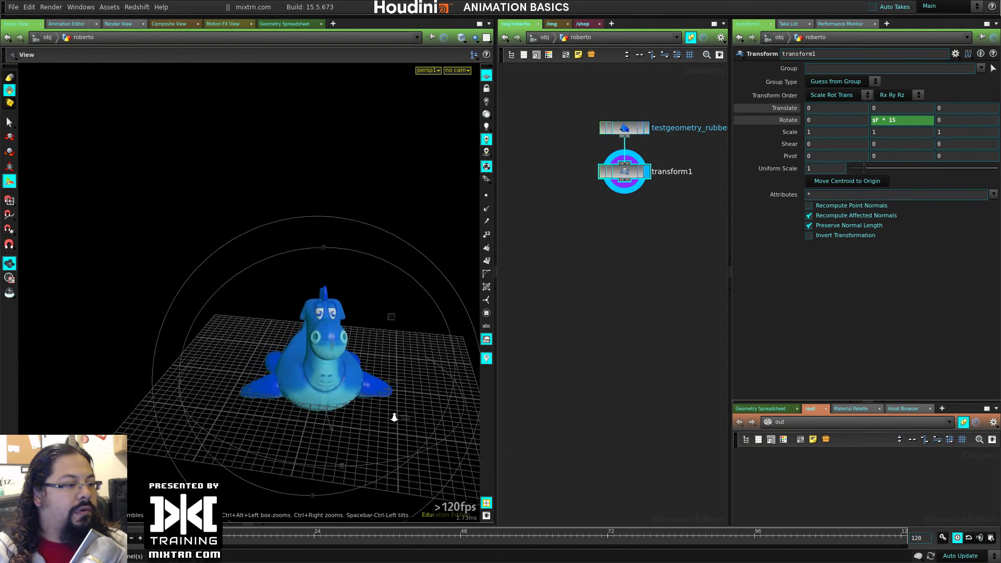
{"action": "mouse_move", "coordinate": [393, 418]}
{"action": "left_mouse_down", "text": "alt"}
{"action": "mouse_move", "coordinate": [380, 404]}
{"action": "mouse_move", "coordinate": [377, 421]}
{"action": "left_mouse_up", "text": "alt"}
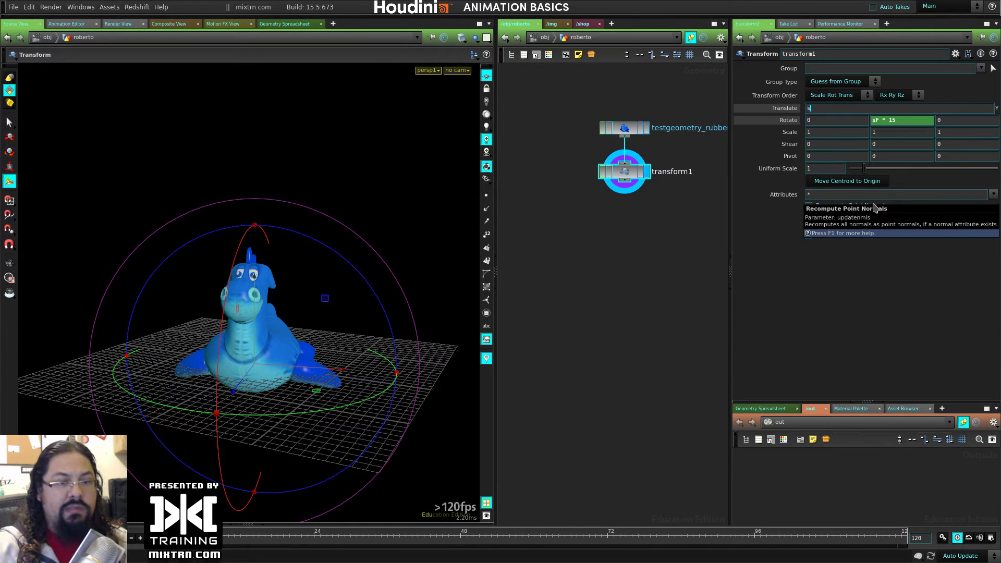
{"action": "type", "text": "in("}
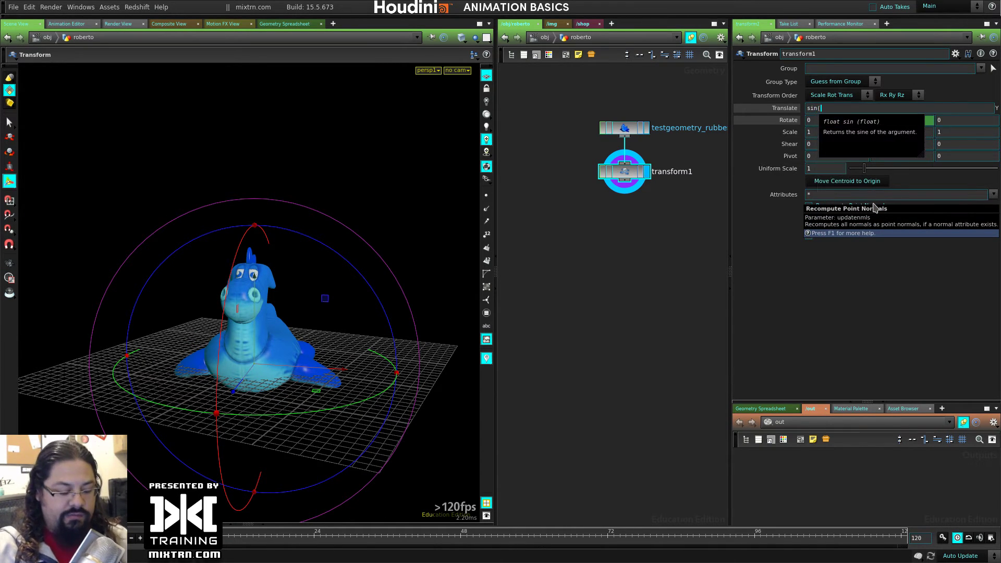
{"action": "type", "text": "$F)"}
{"action": "key", "text": "Return"}
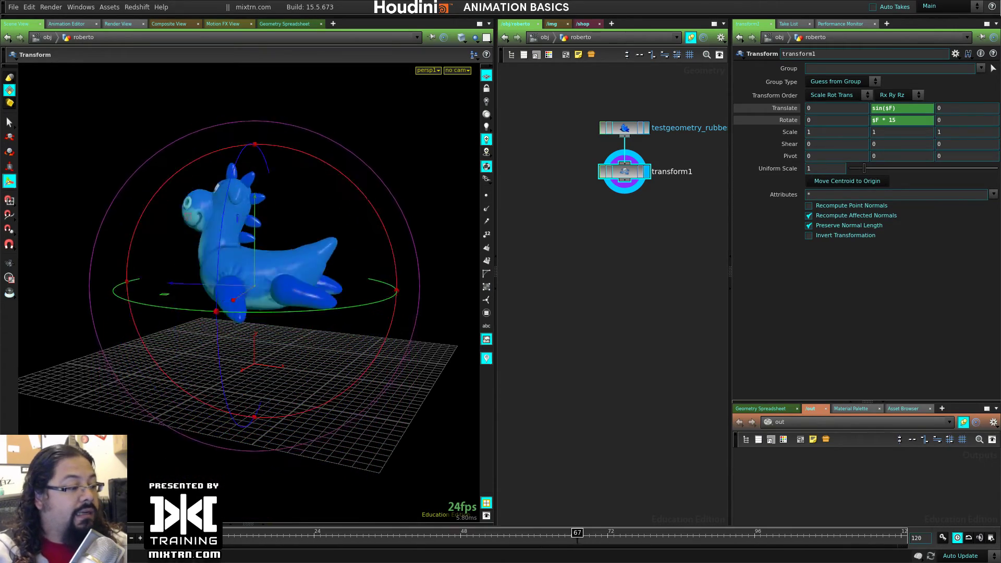
Amplify the vertical motion by setting the Translate Y expression to sin($F)*10, and play the animation
{"action": "left_click", "coordinate": [903, 108]}
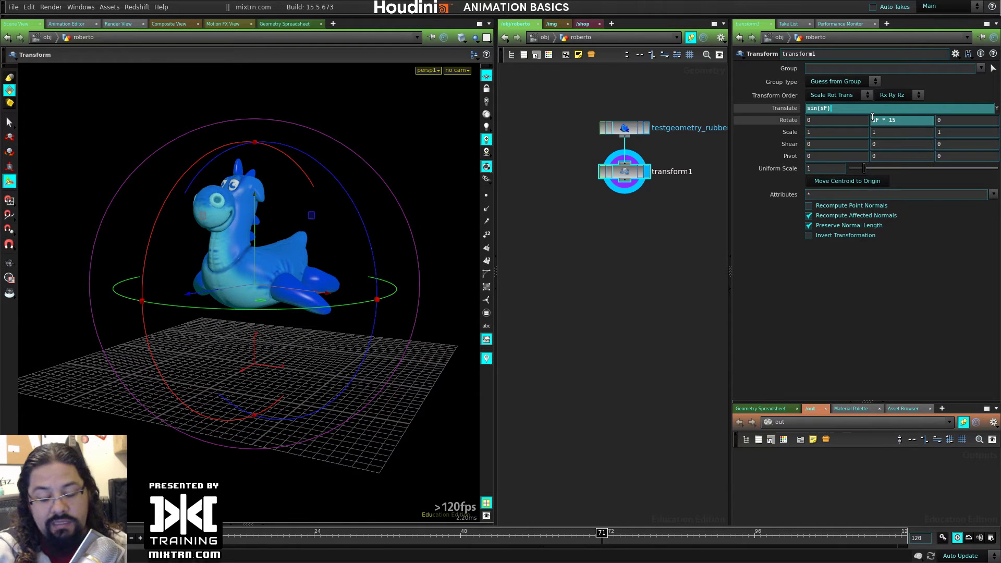
{"action": "type", "text": "*10"}
{"action": "key", "text": "Return"}
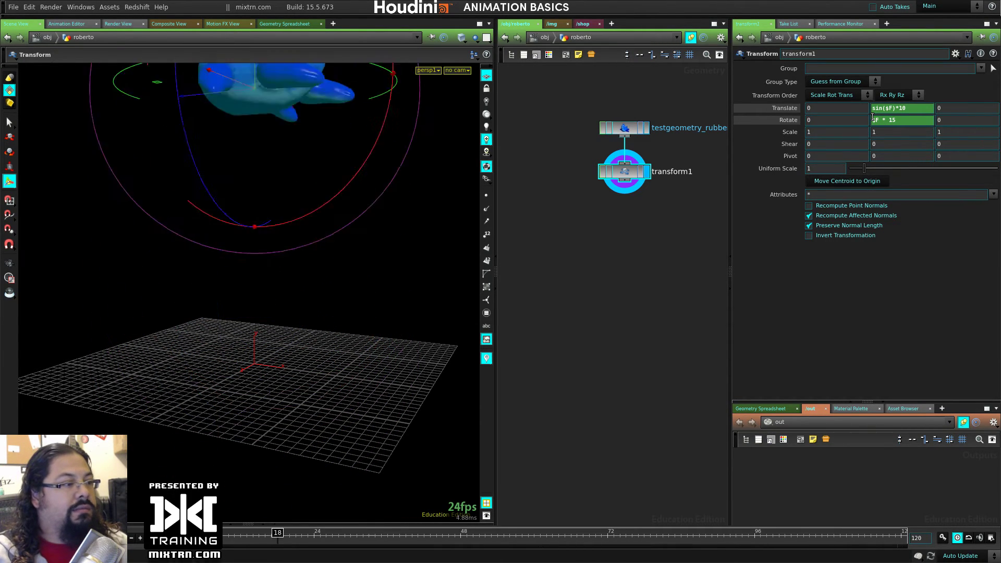
Set the Translate Y expression to sin($F * 10) so the multiplier sits inside the sine, and play the animation
{"action": "left_click", "coordinate": [914, 109]}
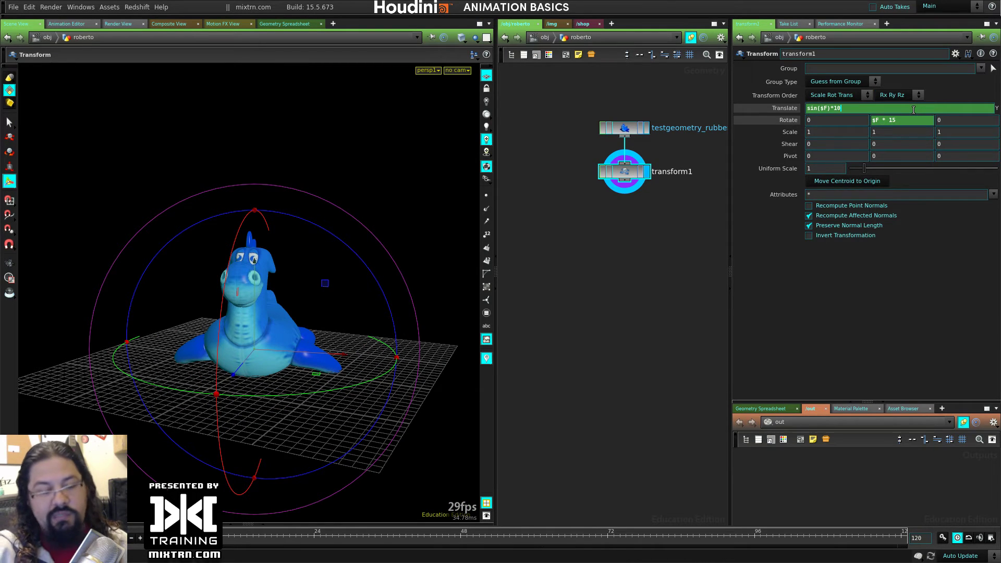
{"action": "key", "text": "BackSpace"}
{"action": "key", "text": "BackSpace"}
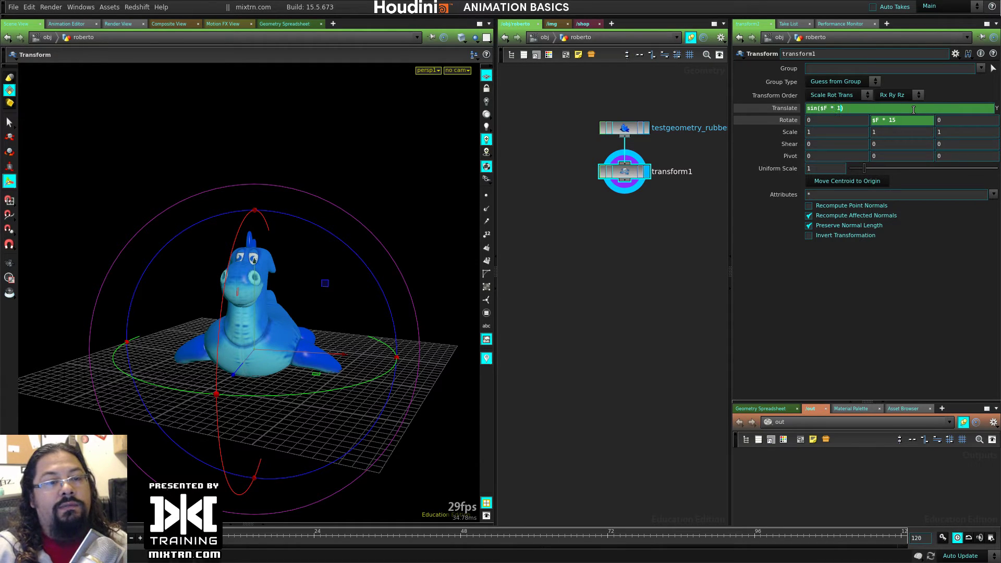
{"action": "key", "text": "Return"}
{"action": "key", "text": "Up"}
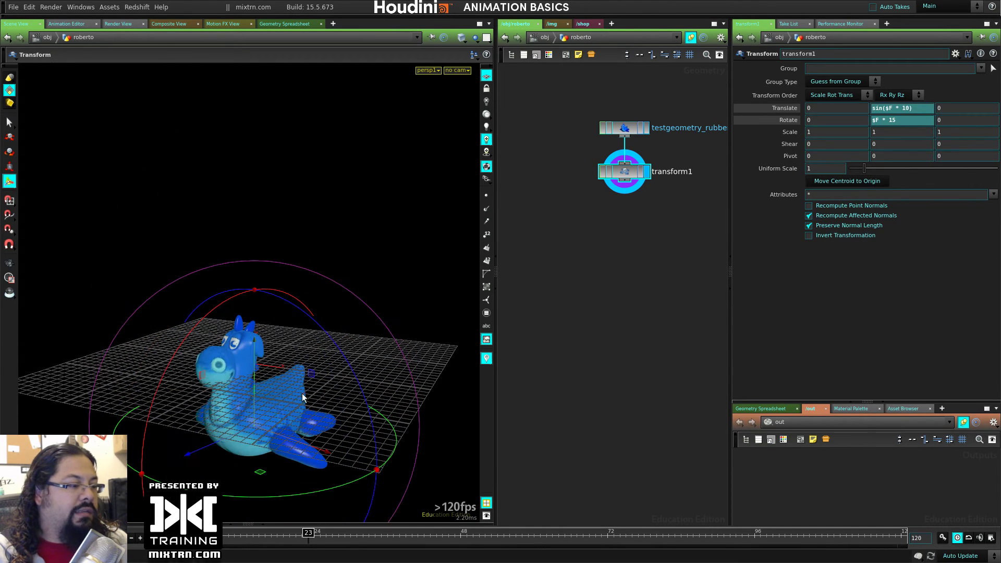
Add an offset of 10 to the Translate Y expression, making it sin($F * 10) +10
{"action": "left_click", "coordinate": [928, 110]}
{"action": "type", "text": "+"}
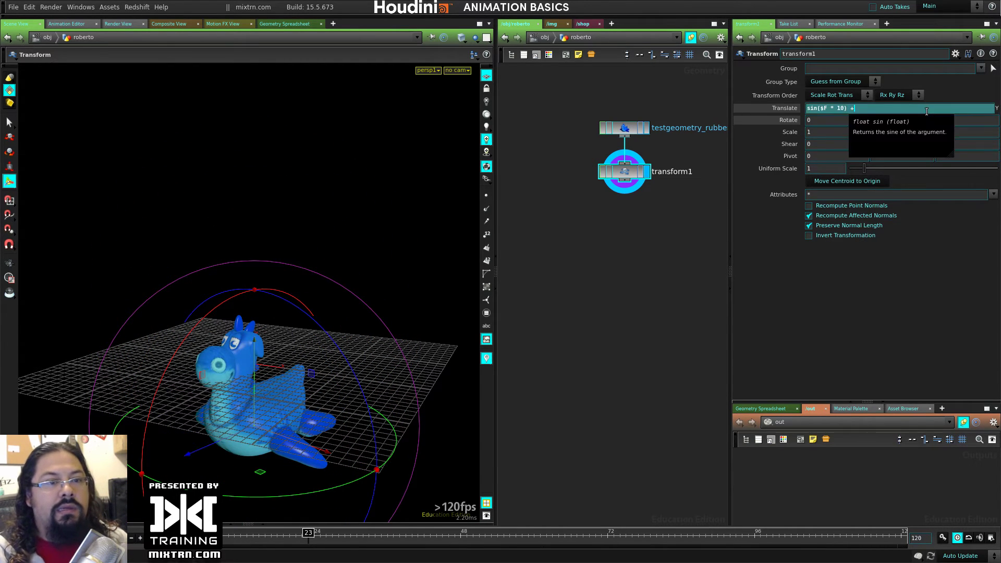
{"action": "type", "text": "10"}
{"action": "key", "text": "Return"}
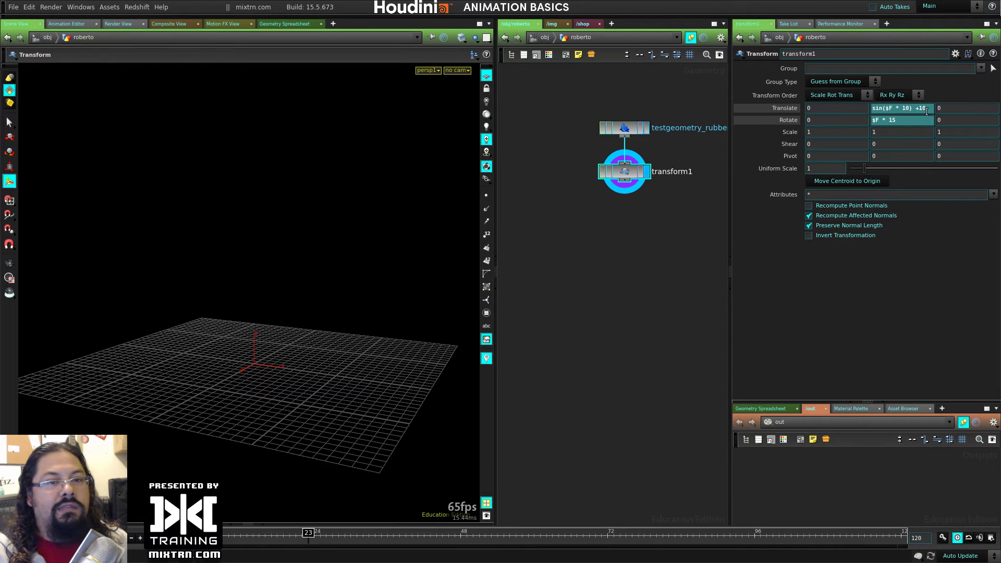
Reduce the Translate Y offset to sin($F * 10) +1.8, play from the start of the timeline, and hide the transform handles
{"action": "left_click", "coordinate": [926, 109]}
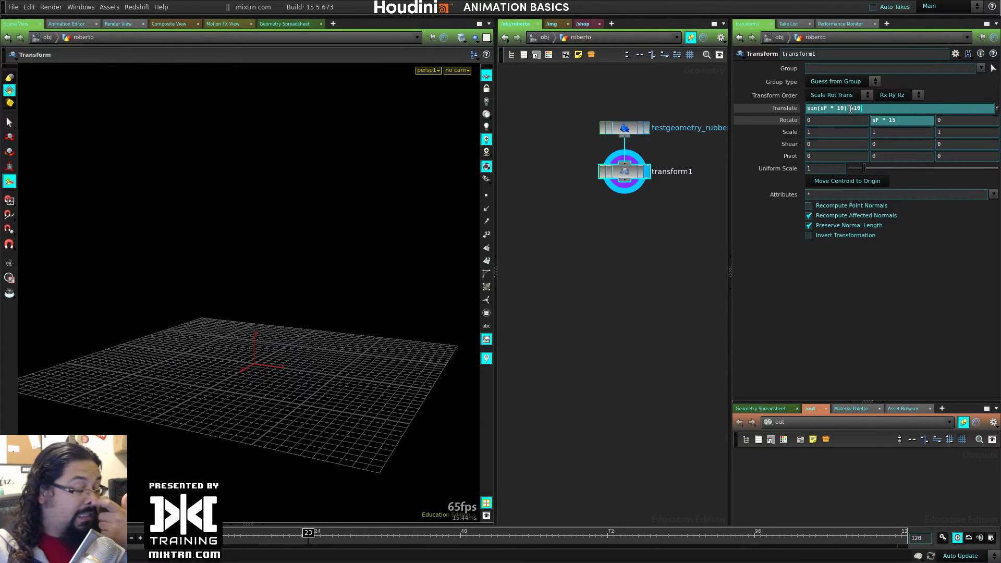
{"action": "middle_click_drag", "start_coordinate": [857, 109], "coordinate": [727, 108]}
{"action": "middle_click_drag", "start_coordinate": [664, 116], "coordinate": [622, 120]}
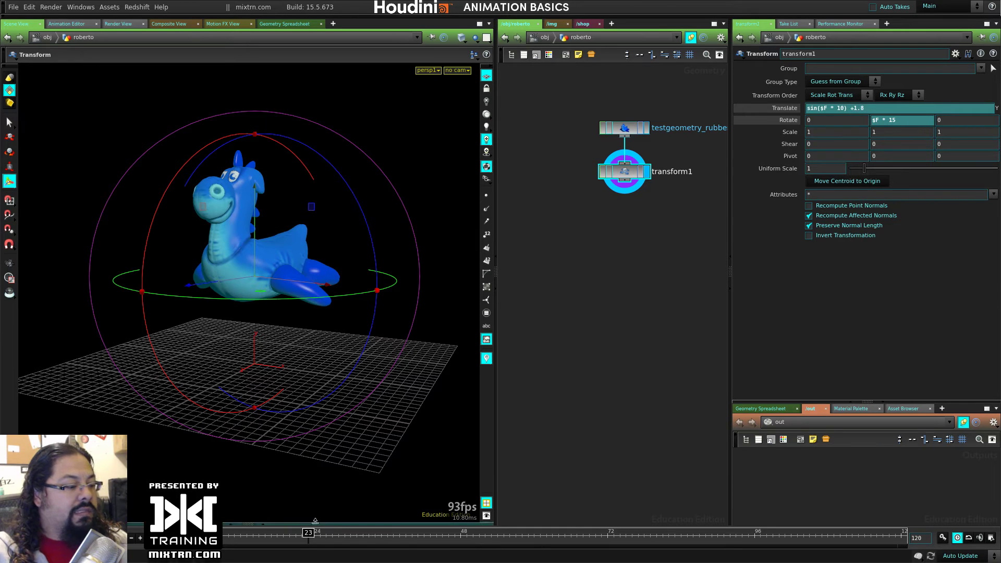
{"action": "mouse_move", "coordinate": [308, 533]}
{"action": "left_mouse_down"}
{"action": "mouse_move", "coordinate": [338, 532]}
{"action": "mouse_move", "coordinate": [223, 529]}
{"action": "left_mouse_up"}
{"action": "key", "text": "Up"}
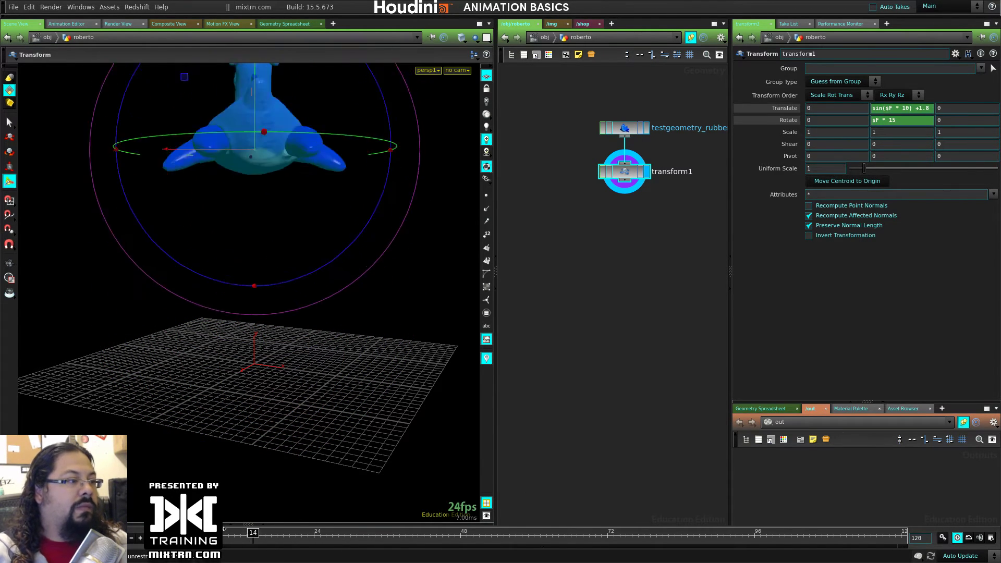
{"action": "key", "text": "s"}
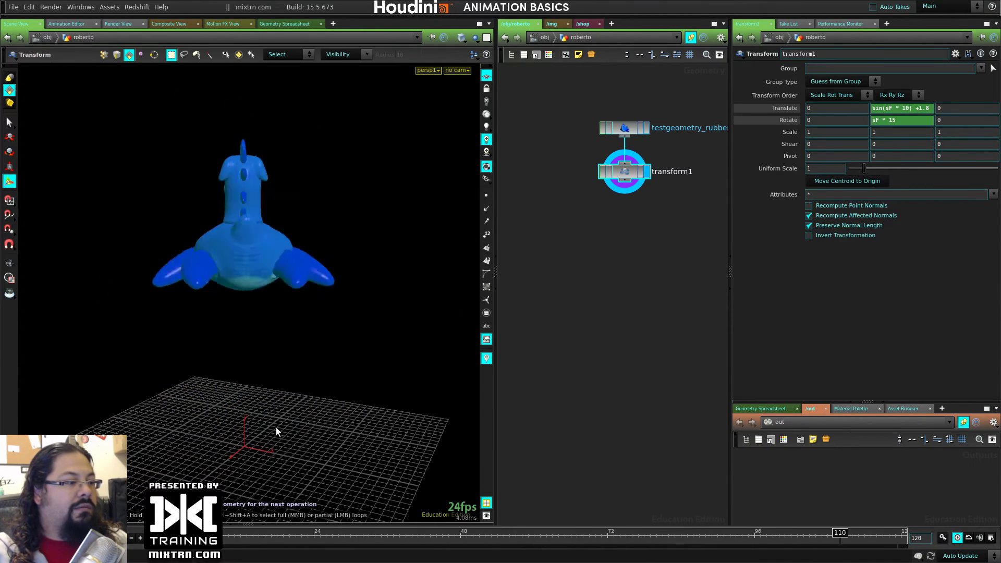
Set the Translate Y expression to sin($F * 10) * 0.5 and watch the playback from a lower viewing angle
{"action": "left_click", "coordinate": [914, 109]}
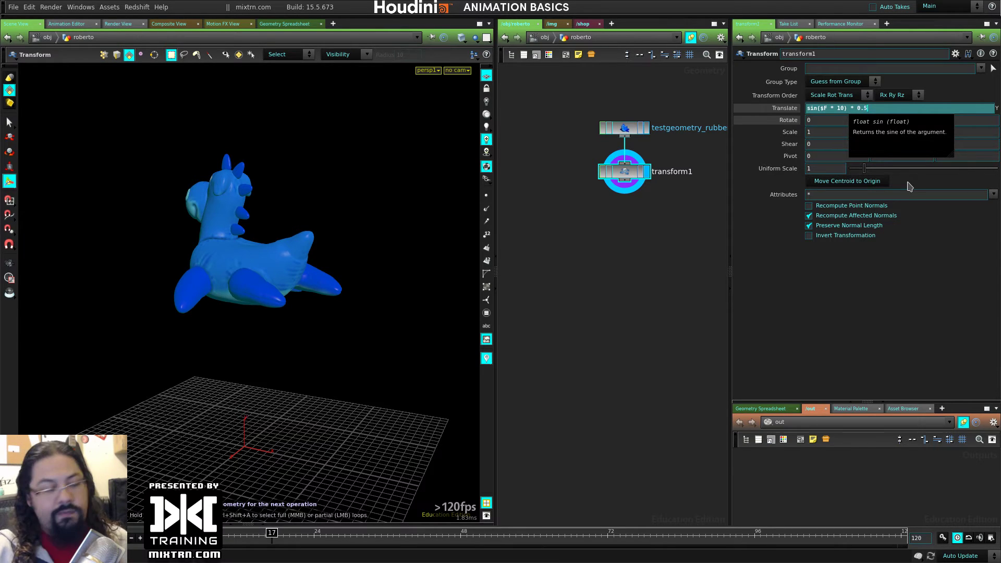
{"action": "key", "text": "Return"}
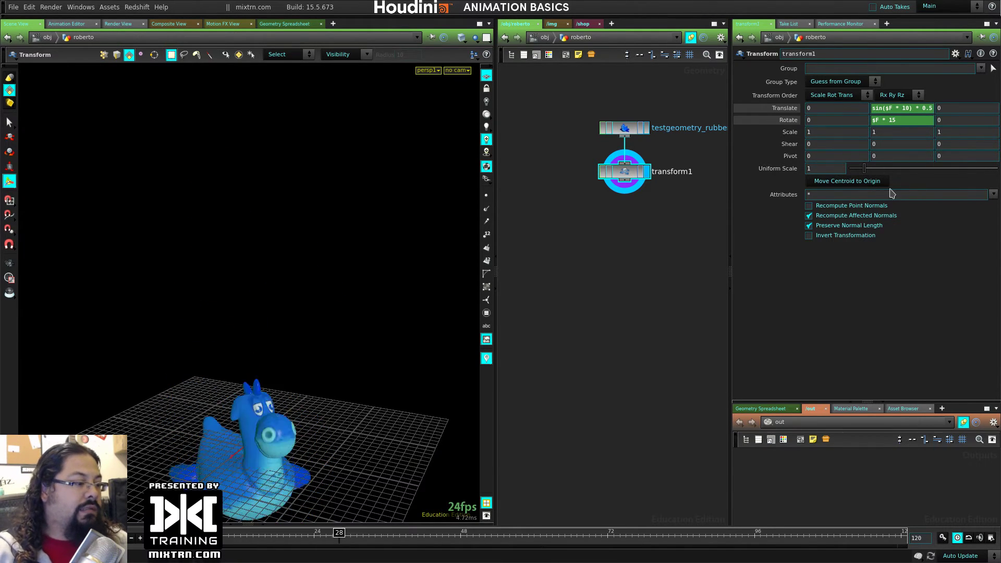
{"action": "key", "text": "Escape"}
{"action": "left_click_drag", "start_coordinate": [388, 396], "coordinate": [369, 357]}
{"action": "key", "text": "Return"}
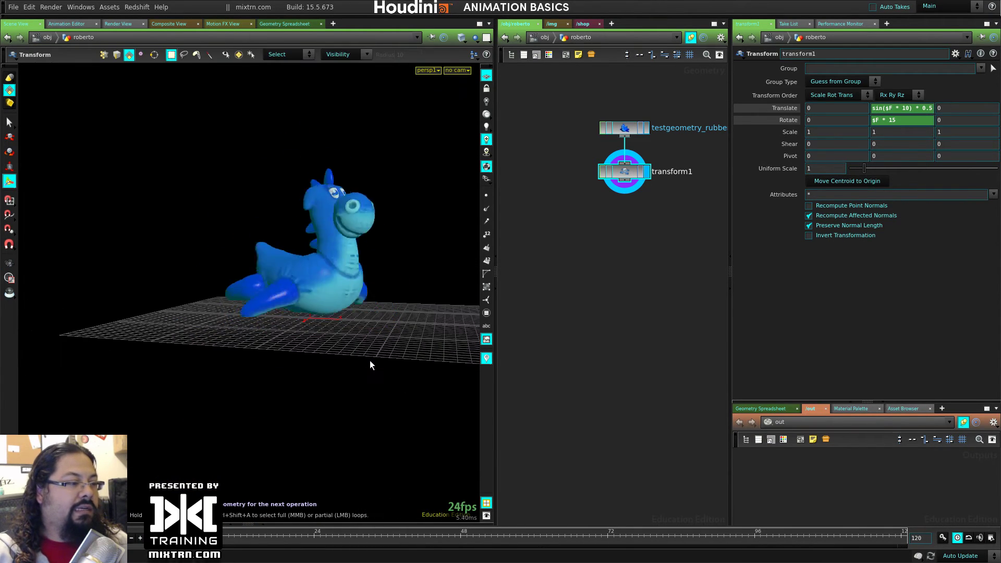
{"action": "key", "text": "Escape"}
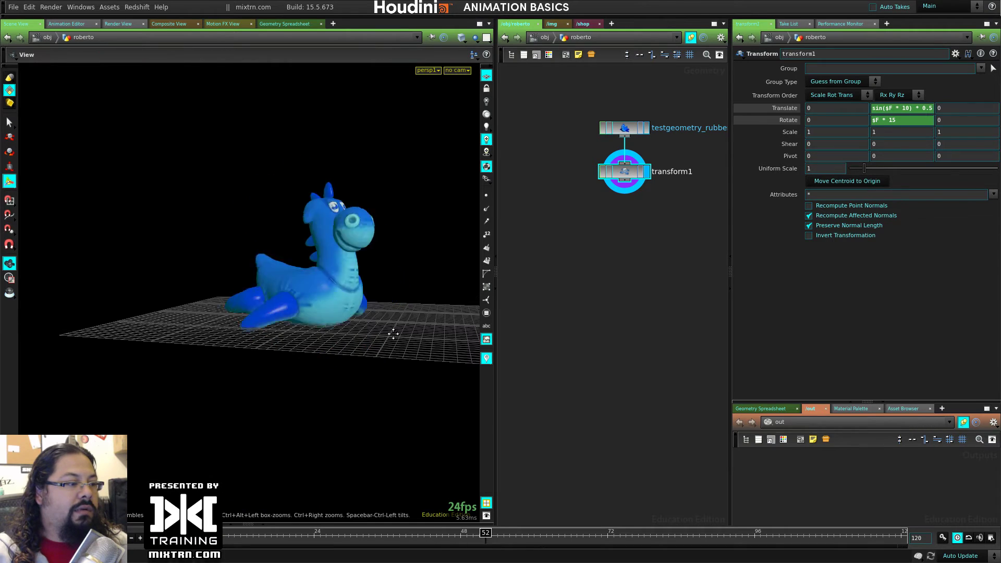
{"action": "left_click_drag", "start_coordinate": [393, 334], "coordinate": [377, 352]}
{"action": "key", "text": "Return"}
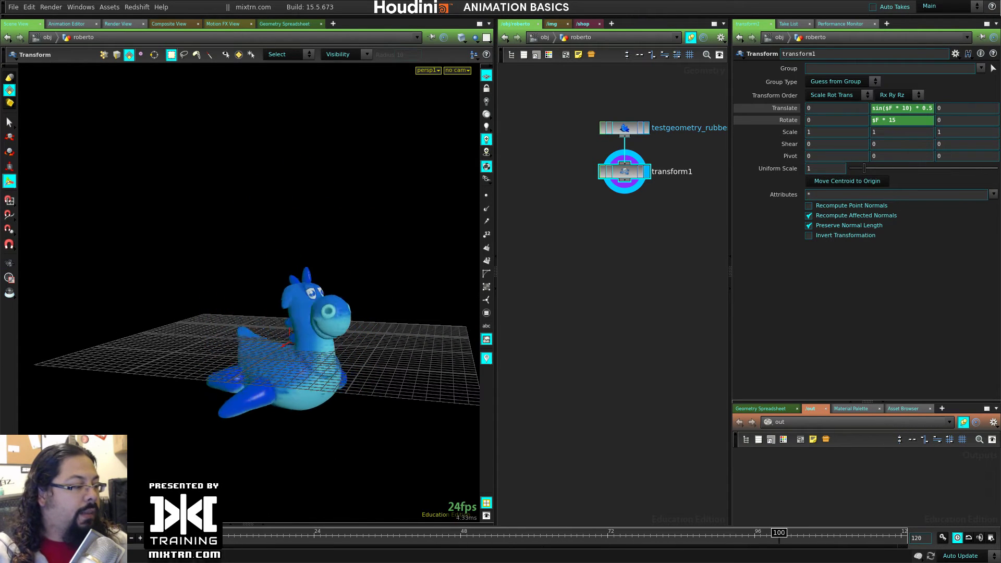
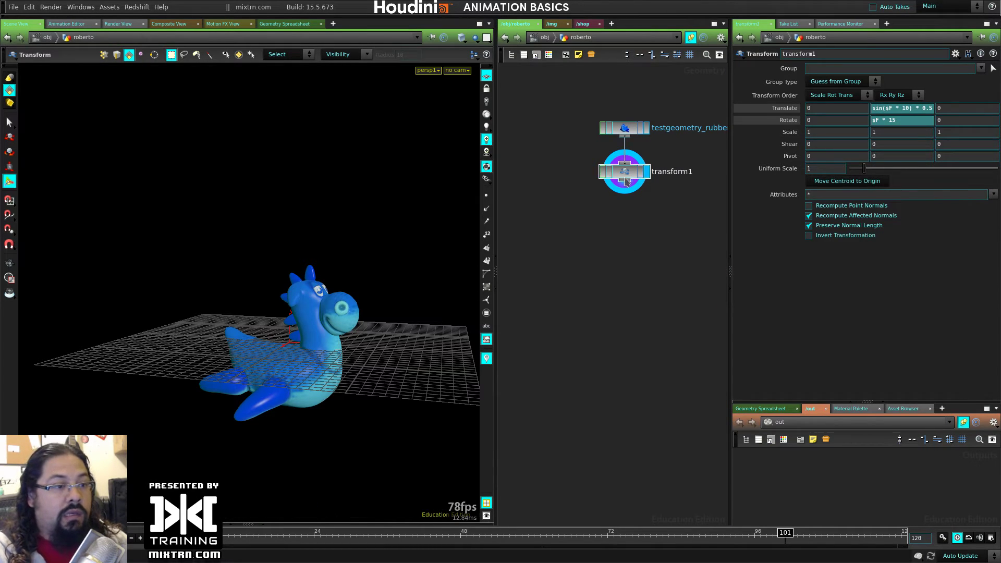
Delete the transform1 node from the roberto network, keeping the rubber toy node, and look inside the toy's own network
{"action": "left_click_drag", "start_coordinate": [631, 183], "coordinate": [631, 173]}
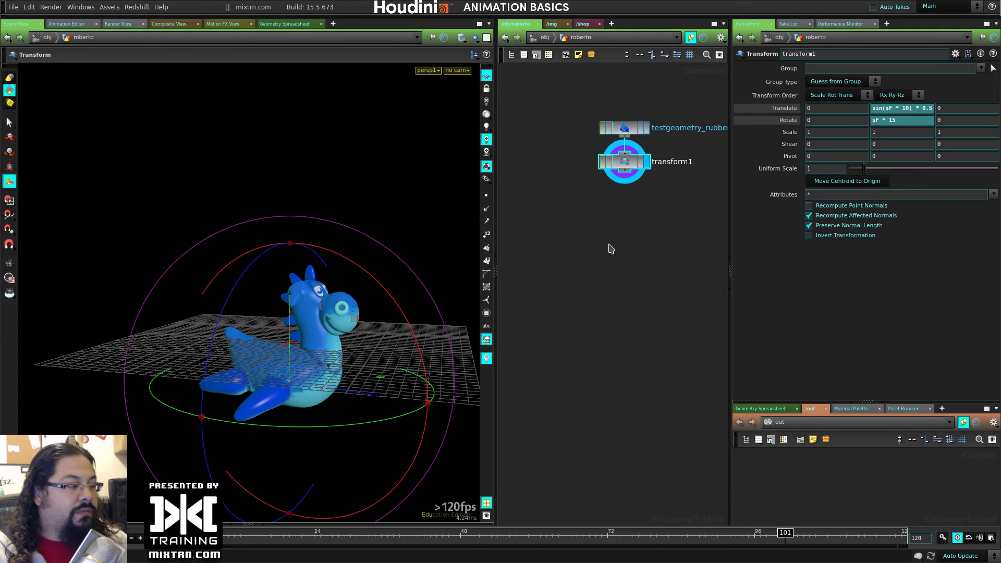
{"action": "middle_click_drag", "start_coordinate": [616, 248], "coordinate": [597, 299]}
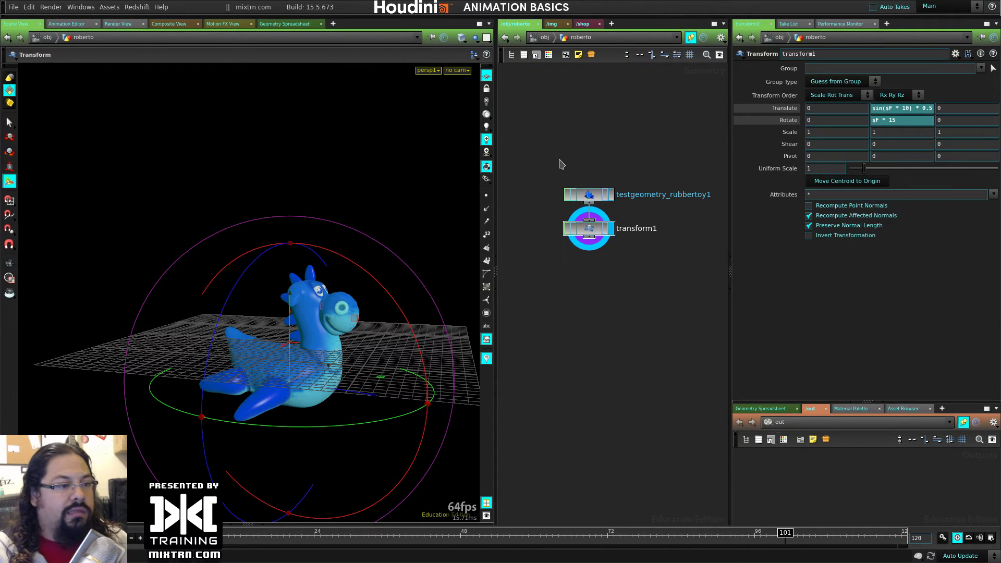
{"action": "key", "text": "u"}
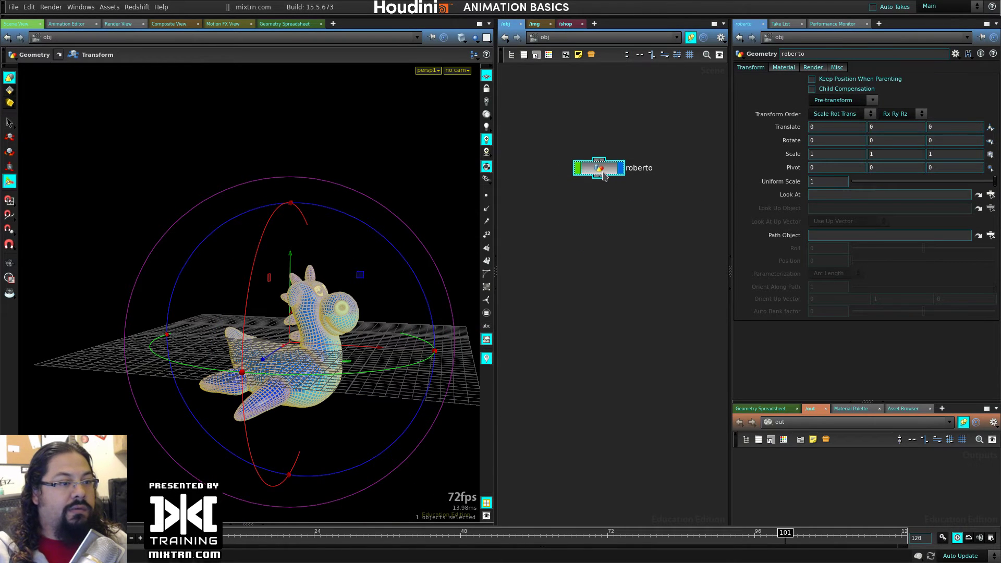
{"action": "key", "text": "i"}
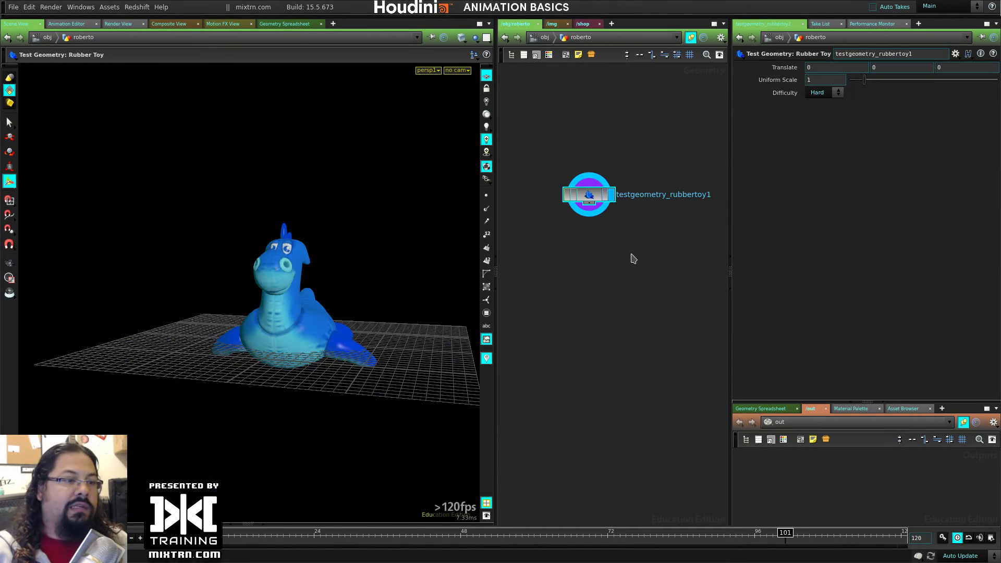
{"action": "key", "text": "i"}
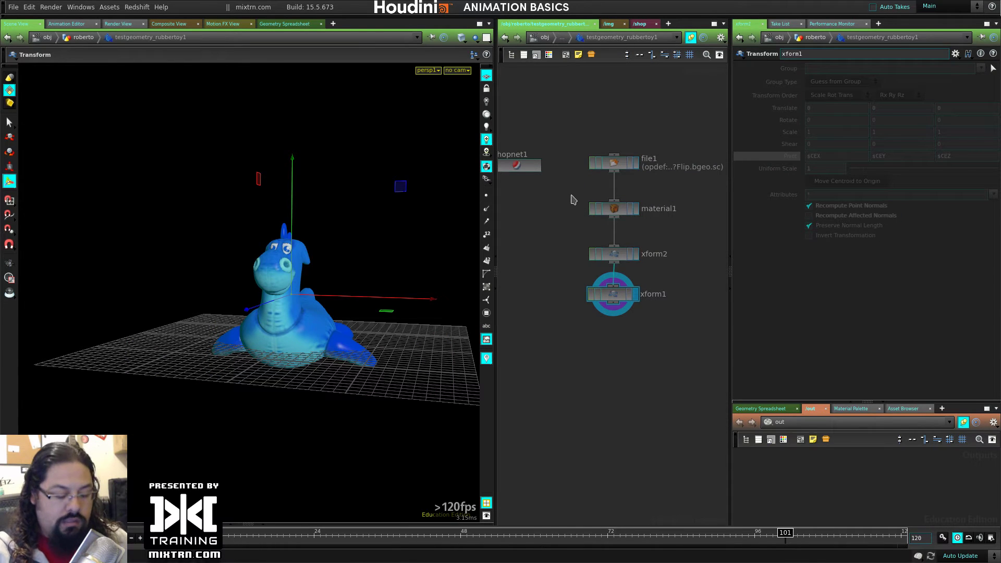
{"action": "key", "text": "u"}
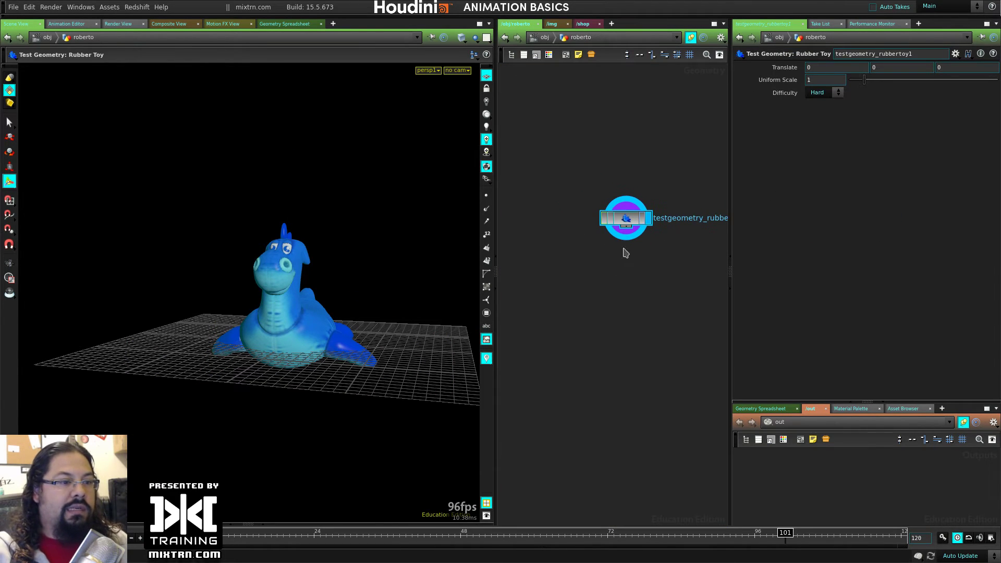
Duplicate the rubber toy node inside roberto and delete the copy
{"action": "key", "text": "ctrl+c"}
{"action": "key", "text": "ctrl+v"}
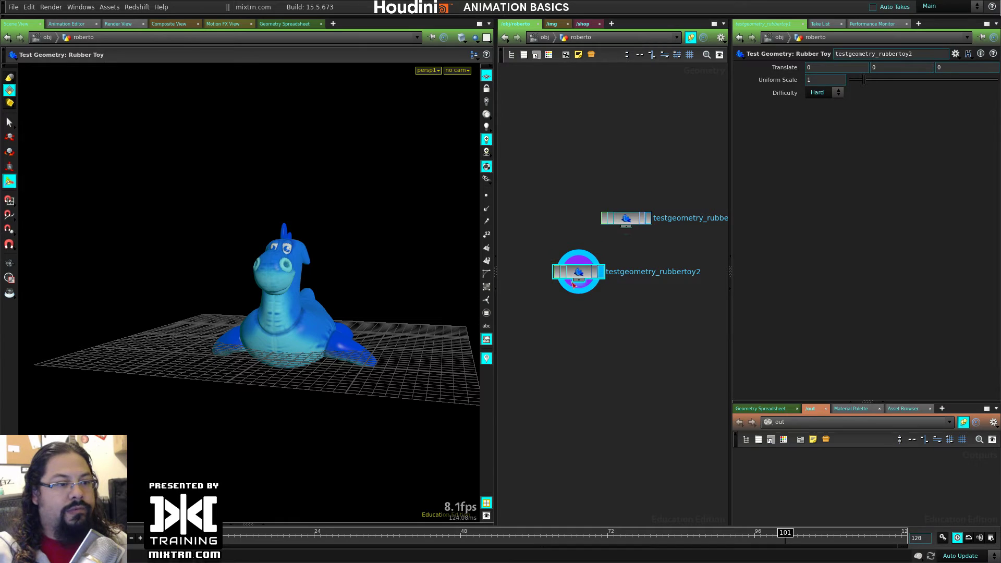
{"action": "left_click_drag", "start_coordinate": [573, 270], "coordinate": [548, 229]}
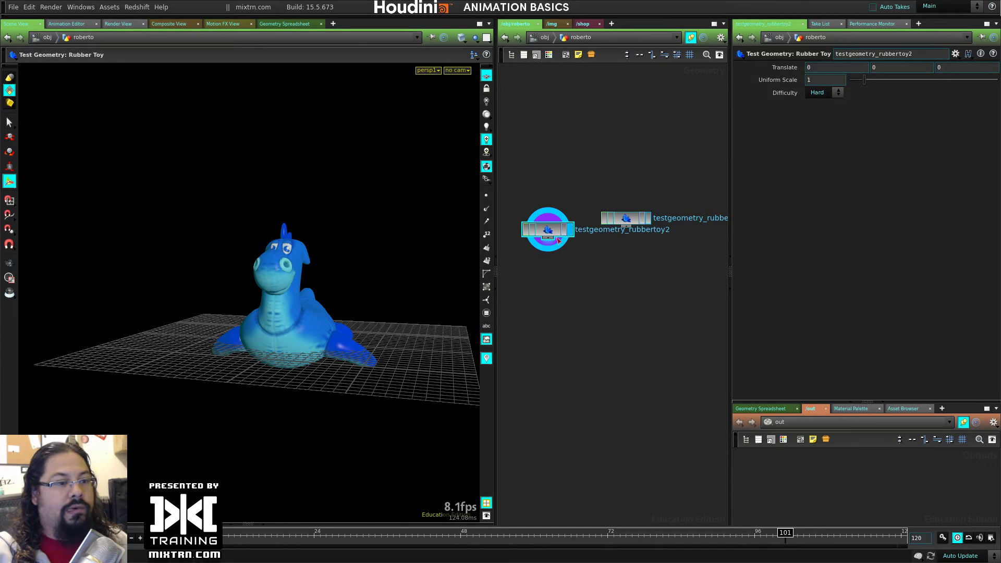
{"action": "key", "text": "Delete"}
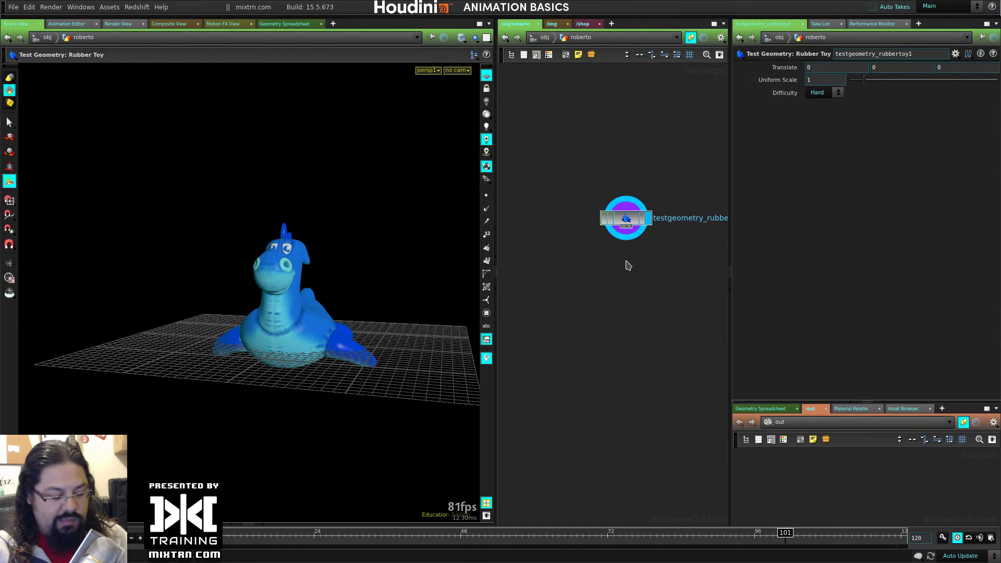
Duplicate the roberto object at the object level and arrange roberto and roberto1 side by side in the network
{"action": "key", "text": "u"}
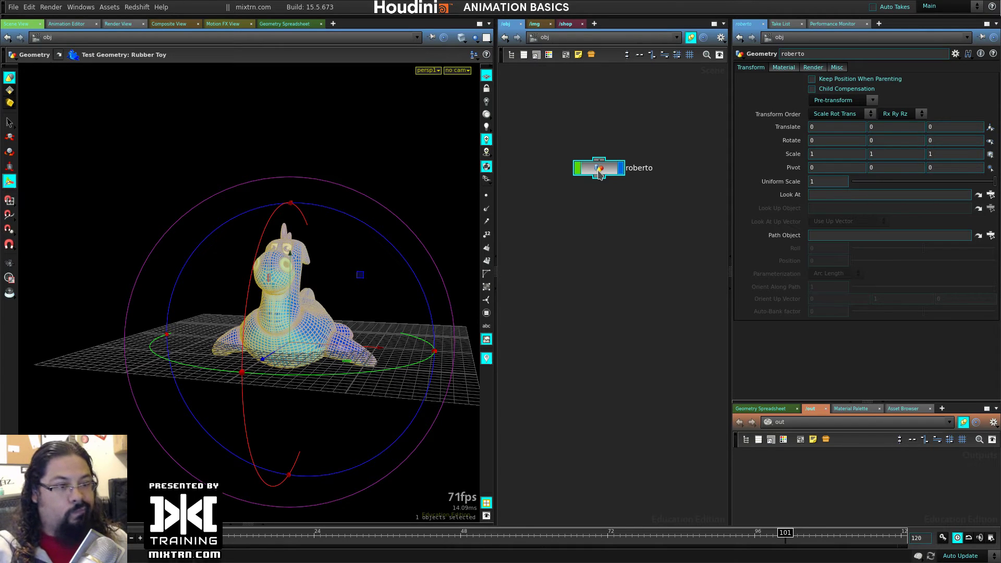
{"action": "left_click_drag", "start_coordinate": [598, 175], "coordinate": [521, 172], "text": "alt"}
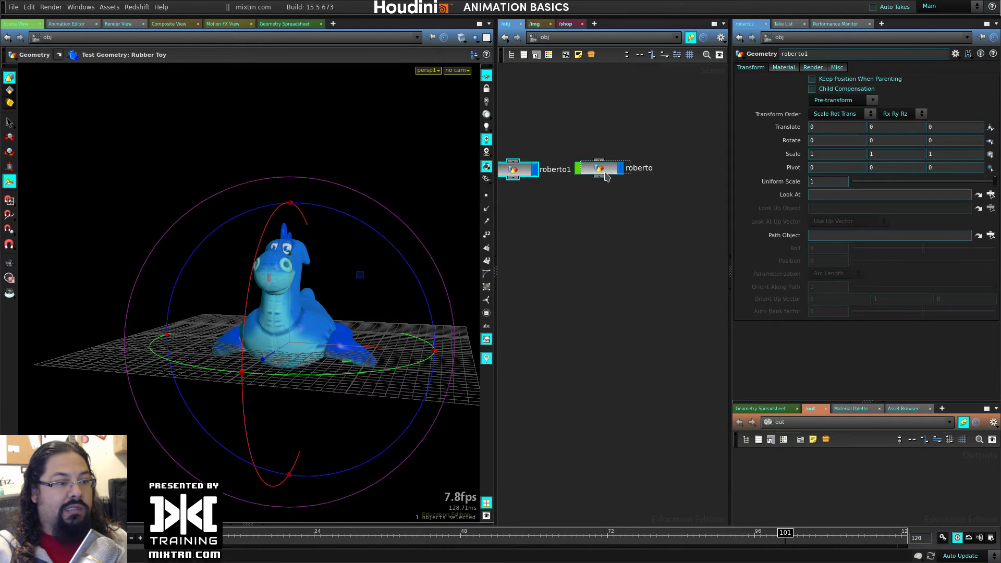
{"action": "left_click_drag", "start_coordinate": [605, 173], "coordinate": [638, 171]}
{"action": "mouse_move", "coordinate": [524, 171]}
{"action": "left_mouse_down"}
{"action": "mouse_move", "coordinate": [579, 196]}
{"action": "mouse_move", "coordinate": [637, 204]}
{"action": "mouse_move", "coordinate": [535, 177]}
{"action": "left_mouse_up"}
{"action": "left_click_drag", "start_coordinate": [621, 208], "coordinate": [654, 176]}
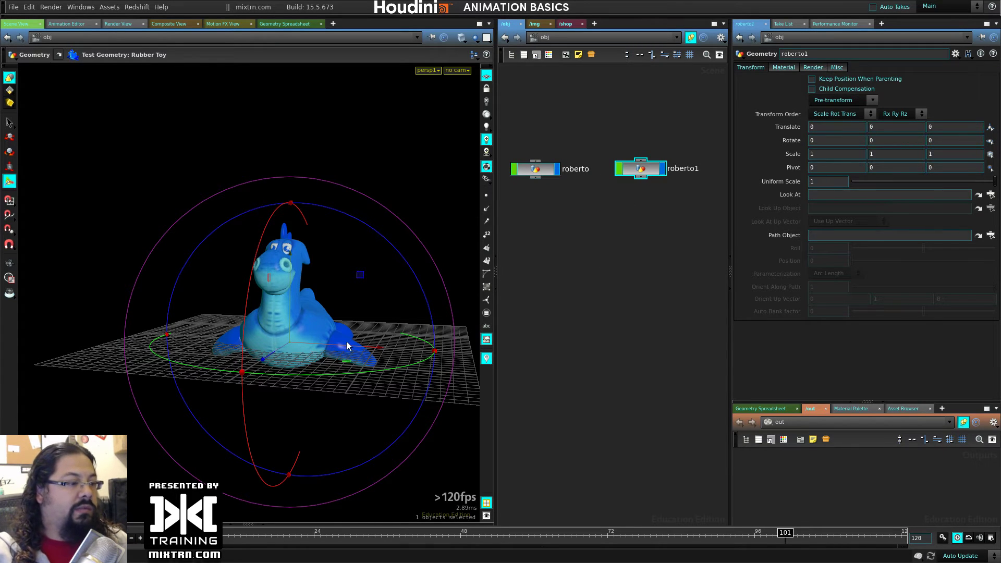
Move roberto1 along the X axis to about -3.6, away from the original toy
{"action": "left_click_drag", "start_coordinate": [380, 346], "coordinate": [125, 336]}
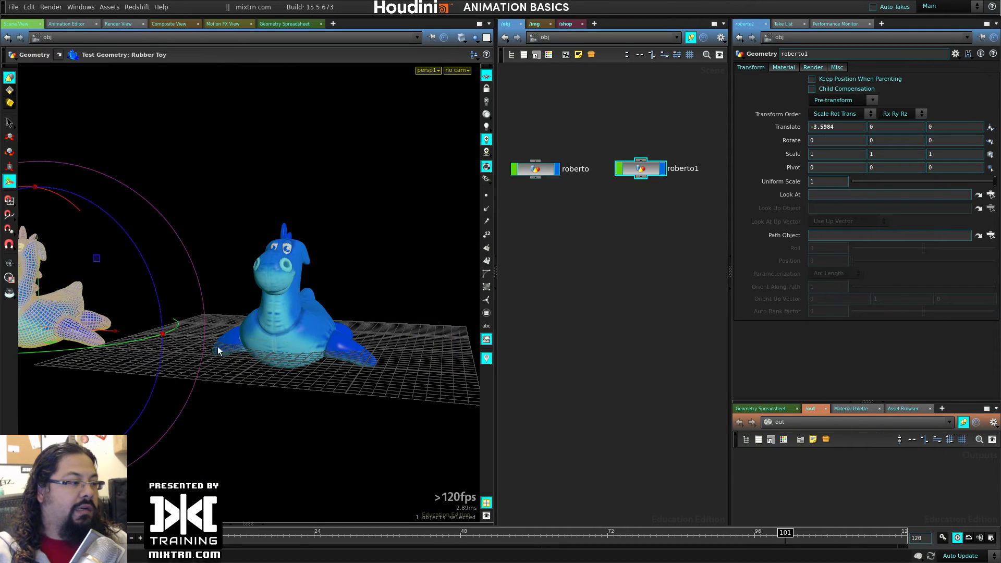
{"action": "left_click_drag", "start_coordinate": [217, 346], "coordinate": [274, 380], "text": "alt"}
{"action": "middle_click_drag", "start_coordinate": [274, 380], "coordinate": [216, 380], "text": "alt"}
Rotate roberto1 90 degrees about Y, reset its Y rotation to the default, and switch to the Select tool
{"action": "left_click_drag", "start_coordinate": [302, 412], "coordinate": [304, 295]}
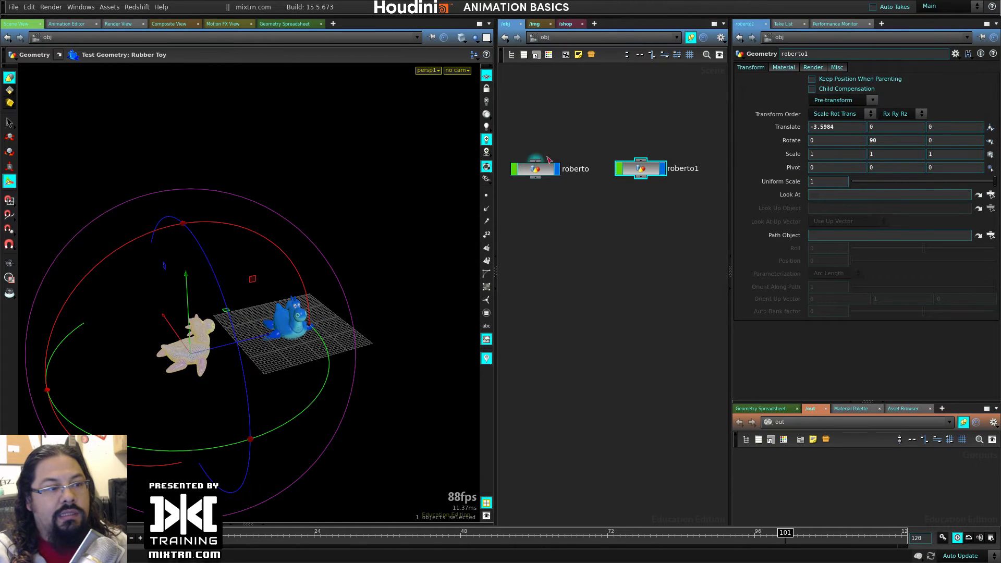
{"action": "left_click", "coordinate": [534, 167]}
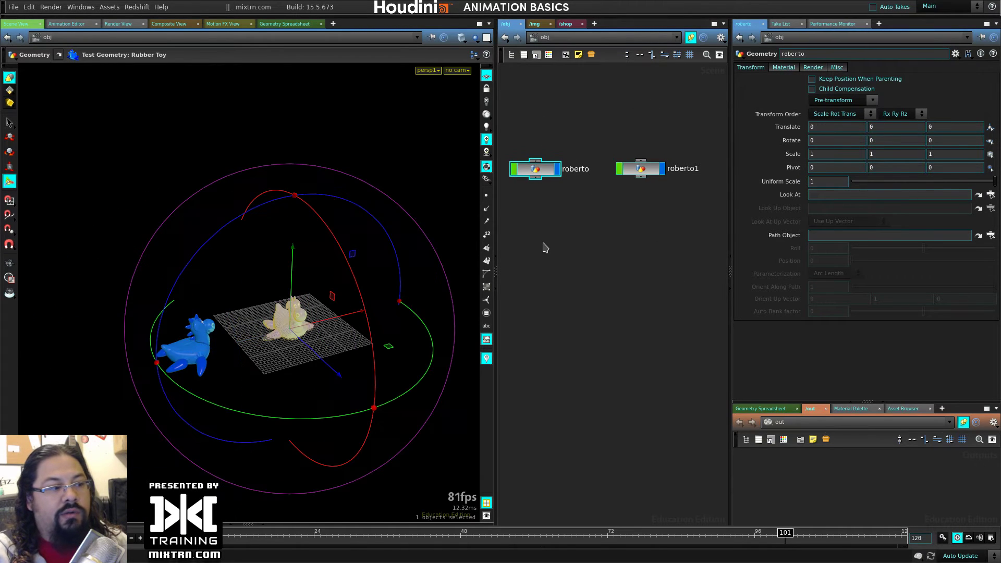
{"action": "left_click", "coordinate": [649, 168]}
{"action": "middle_click", "coordinate": [903, 138], "text": "ctrl"}
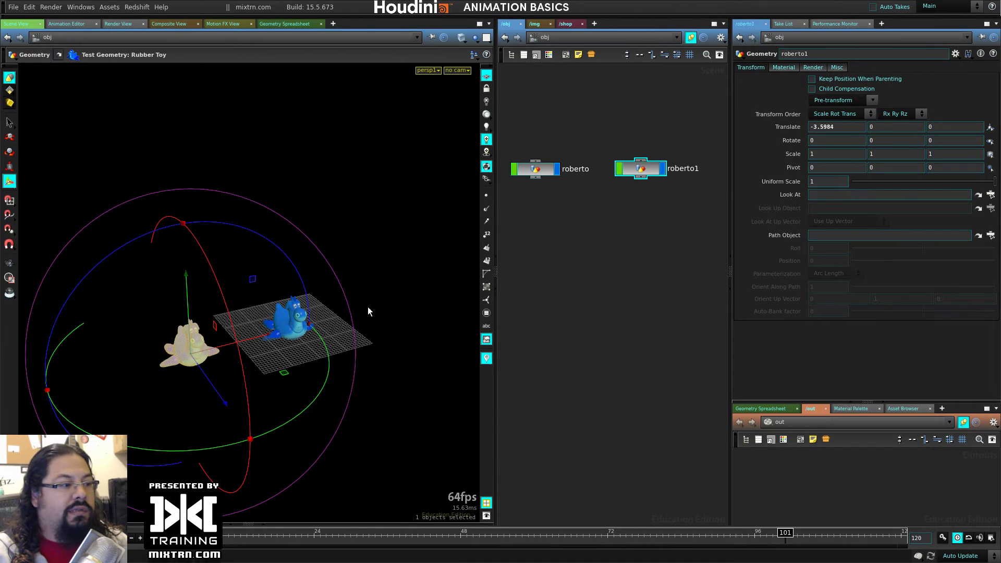
{"action": "left_click_drag", "start_coordinate": [398, 360], "coordinate": [27, 381], "text": "alt"}
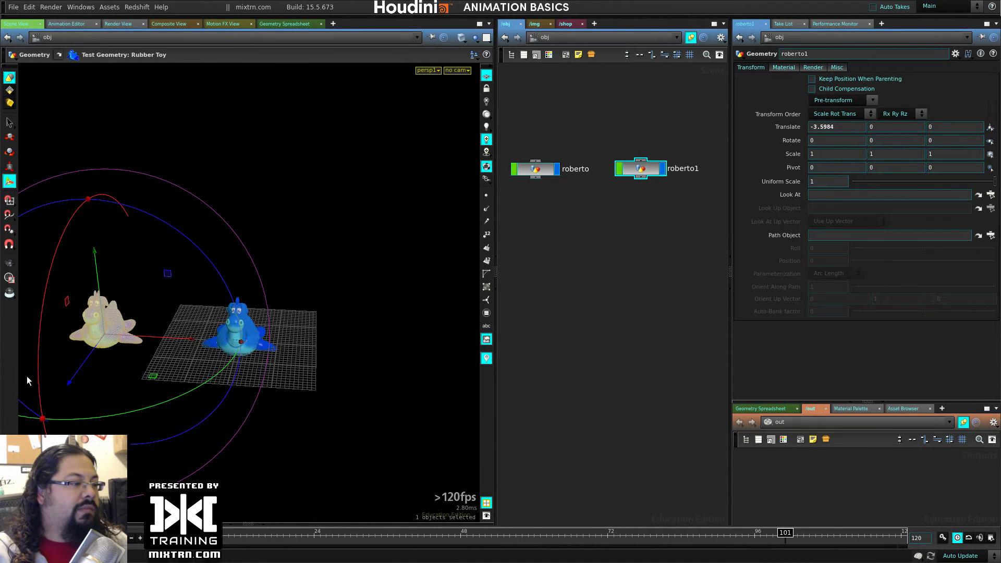
{"action": "key", "text": "s"}
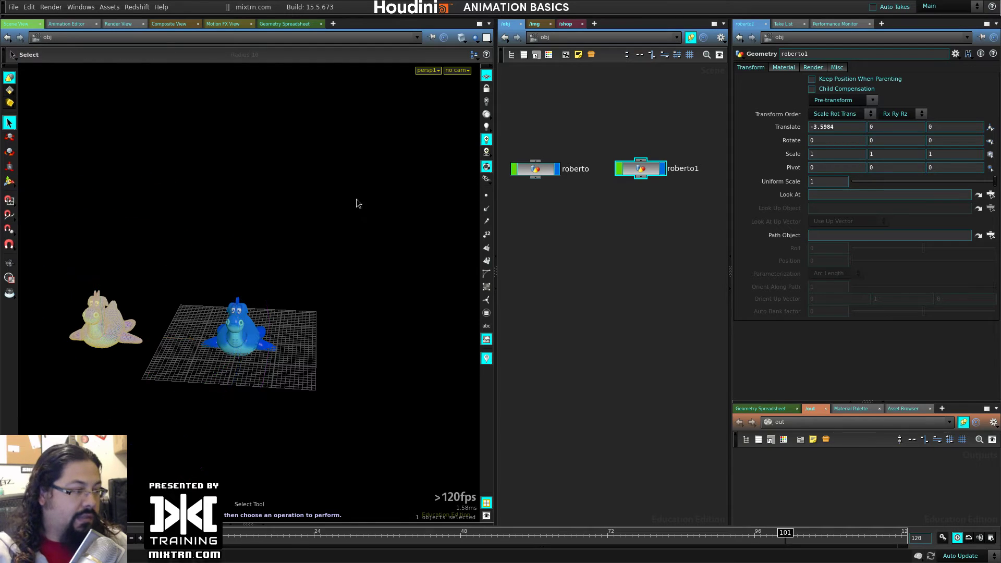
Set the Y rotation of both roberto and roberto1 to 90 and realign the two nodes in the network
{"action": "left_click_drag", "start_coordinate": [685, 88], "coordinate": [516, 243]}
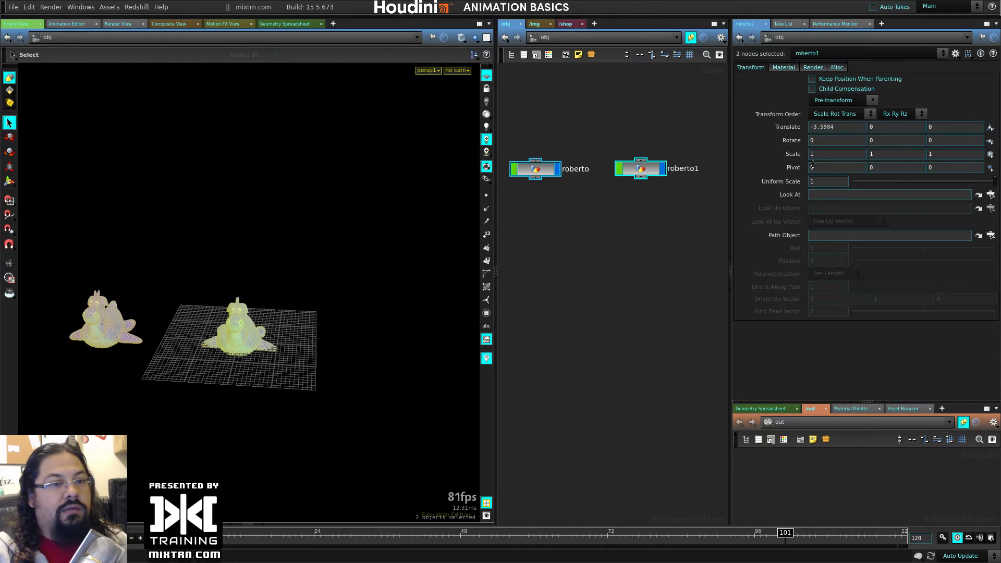
{"action": "type", "text": "90"}
{"action": "key", "text": "Return"}
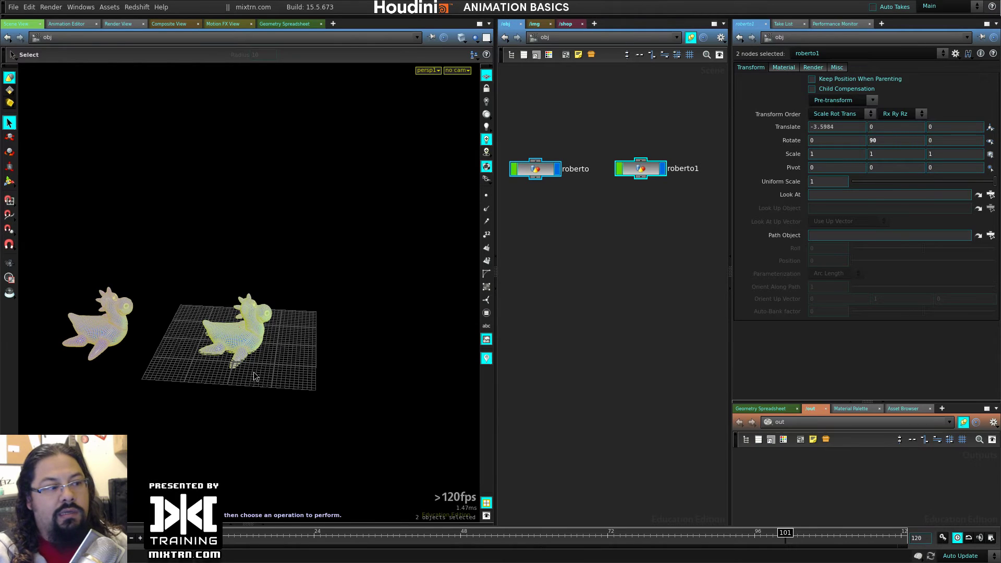
{"action": "left_click", "coordinate": [626, 194]}
{"action": "mouse_move", "coordinate": [639, 172]}
{"action": "left_mouse_down"}
{"action": "mouse_move", "coordinate": [619, 192]}
{"action": "mouse_move", "coordinate": [650, 161]}
{"action": "left_mouse_up"}
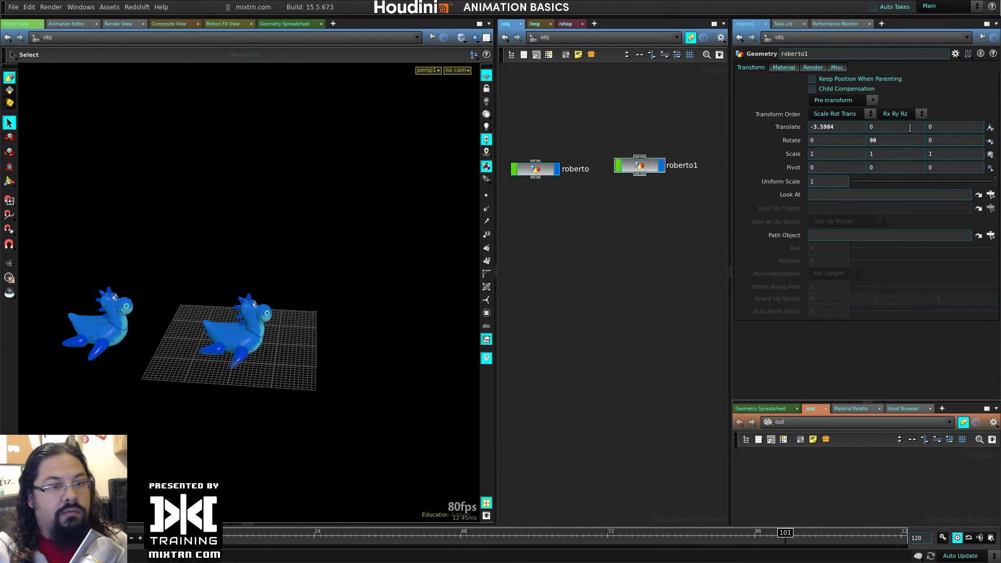
{"action": "left_click_drag", "start_coordinate": [547, 169], "coordinate": [558, 166]}
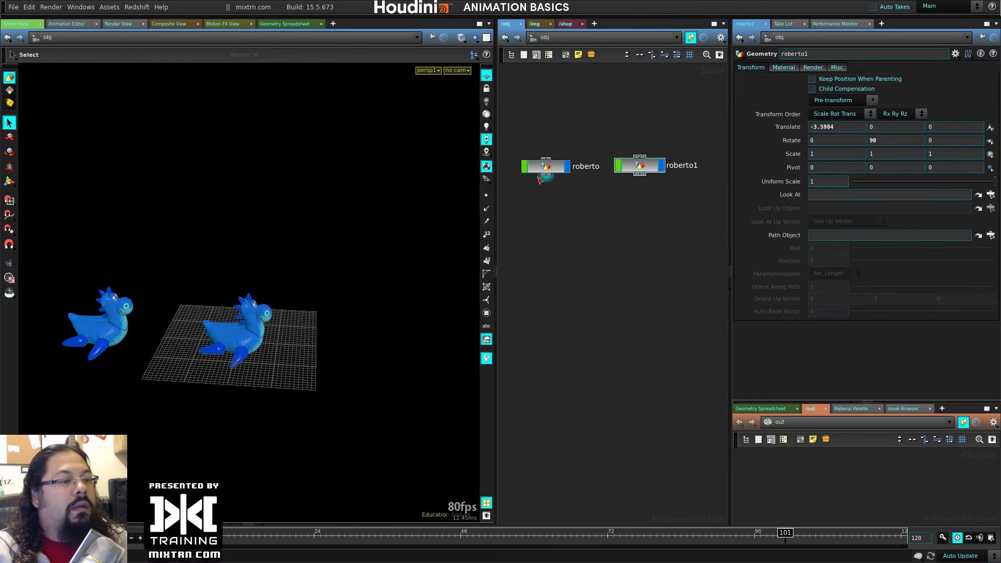
Select both toy objects and move them together about 2.25 units in the negative X direction
{"action": "left_click", "coordinate": [116, 314]}
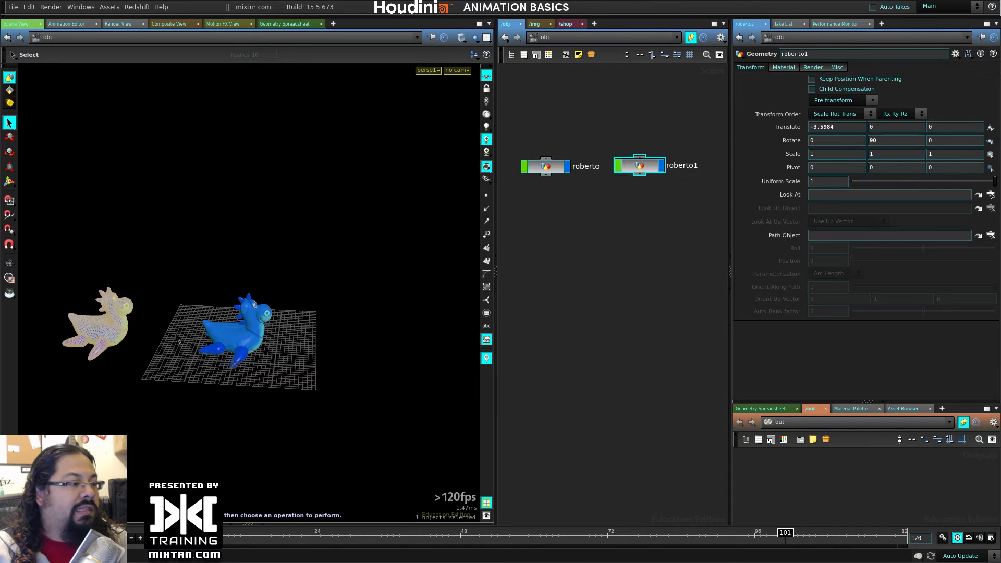
{"action": "left_click", "coordinate": [239, 341]}
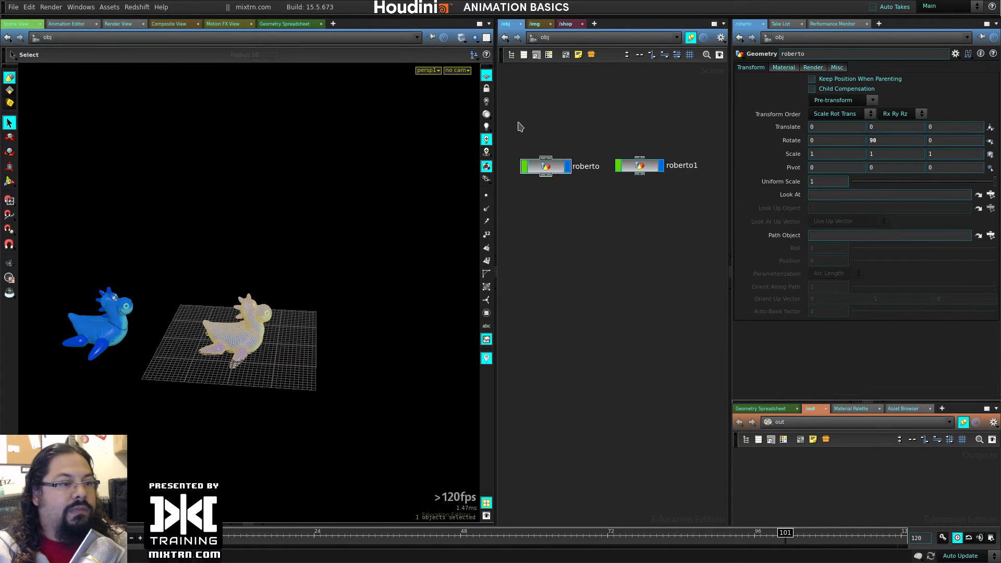
{"action": "left_click_drag", "start_coordinate": [518, 125], "coordinate": [637, 233]}
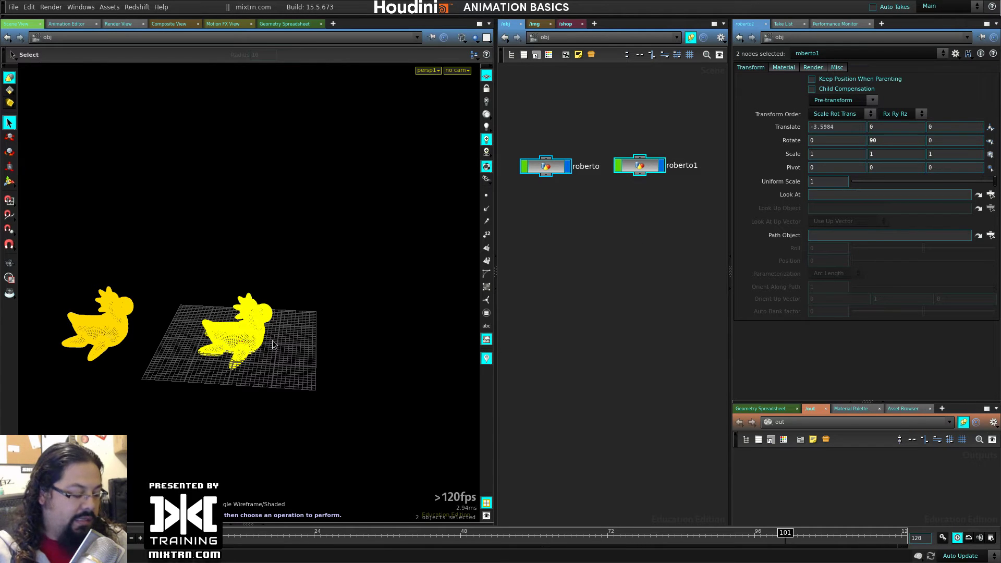
{"action": "key", "text": "t"}
{"action": "left_click_drag", "start_coordinate": [219, 338], "coordinate": [135, 334]}
{"action": "middle_click_drag", "start_coordinate": [233, 408], "coordinate": [273, 428], "text": "alt"}
{"action": "left_click_drag", "start_coordinate": [273, 428], "coordinate": [251, 403], "text": "alt"}
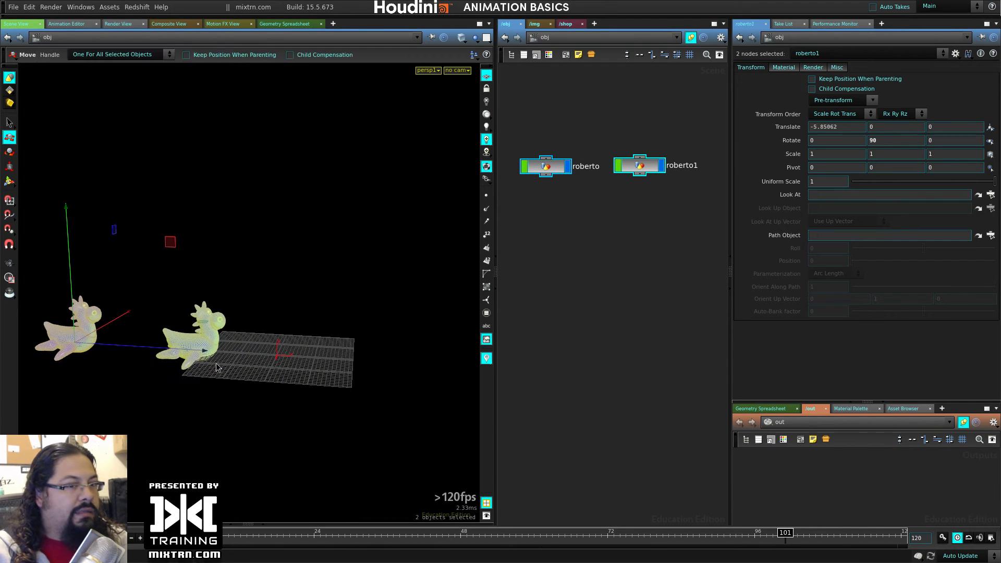
Select only the roberto object and frame it together with the grid in the viewport
{"action": "left_click", "coordinate": [637, 204]}
{"action": "left_click_drag", "start_coordinate": [545, 119], "coordinate": [543, 229]}
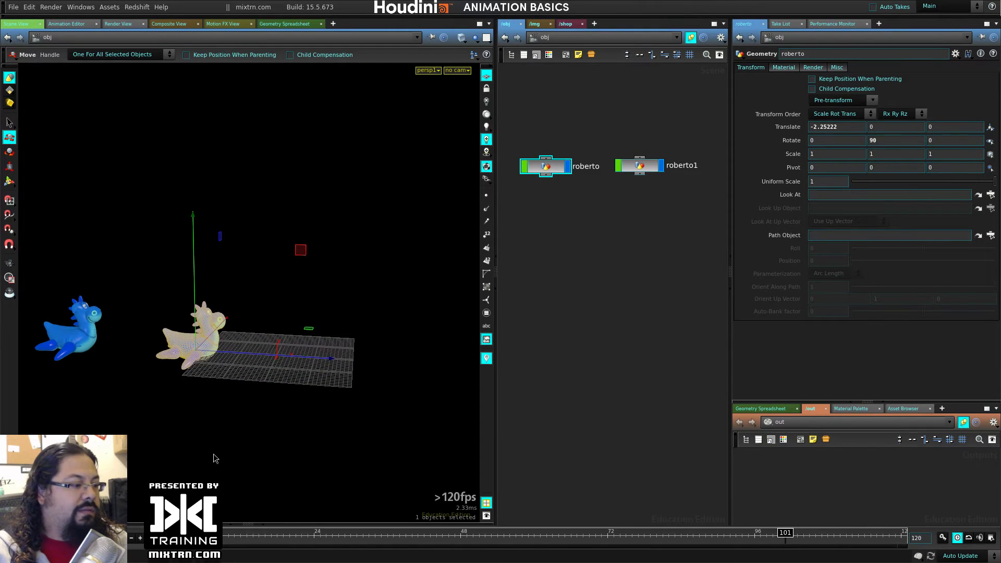
{"action": "left_click_drag", "start_coordinate": [215, 458], "coordinate": [219, 365], "text": "alt"}
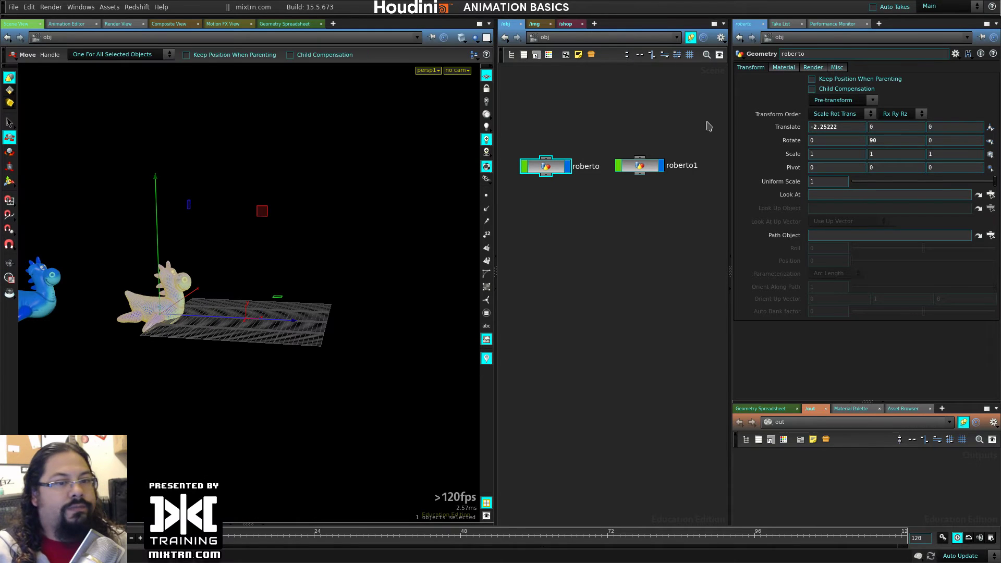
Keyframe roberto's X translation, go to frame 72, and try to reposition the toy there
{"action": "left_click", "coordinate": [845, 127], "text": "alt"}
{"action": "left_click_drag", "start_coordinate": [425, 546], "coordinate": [608, 542]}
{"action": "middle_click_drag", "start_coordinate": [268, 342], "coordinate": [299, 341]}
{"action": "key", "text": "ctrl+z"}
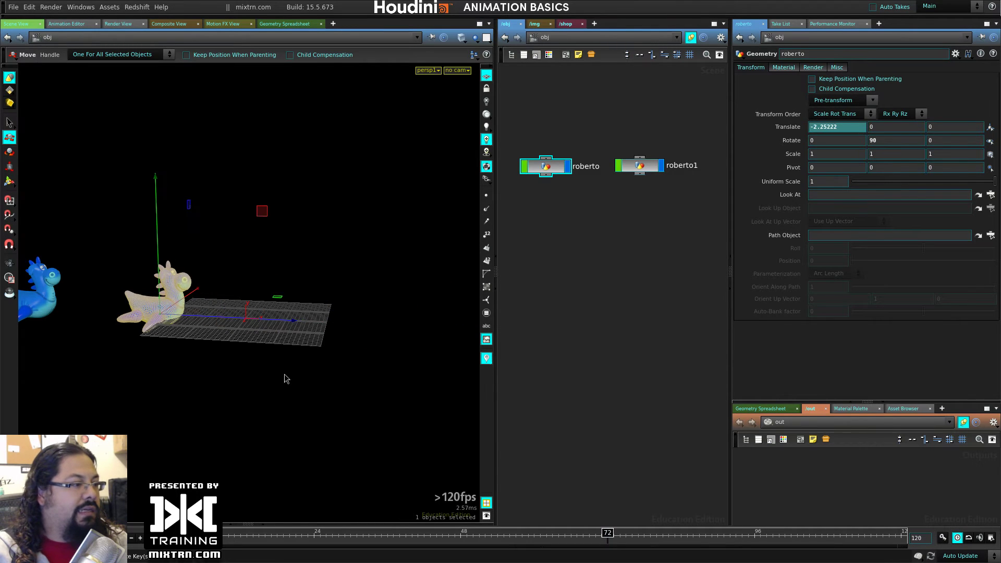
Delete the animation channel from roberto's X translation
{"action": "left_click_drag", "start_coordinate": [286, 378], "coordinate": [187, 387], "text": "alt"}
{"action": "middle_click_drag", "start_coordinate": [188, 387], "coordinate": [235, 387], "text": "alt"}
{"action": "right_click_drag", "start_coordinate": [234, 386], "coordinate": [185, 382], "text": "alt"}
{"action": "left_click_drag", "start_coordinate": [185, 383], "coordinate": [227, 349], "text": "alt"}
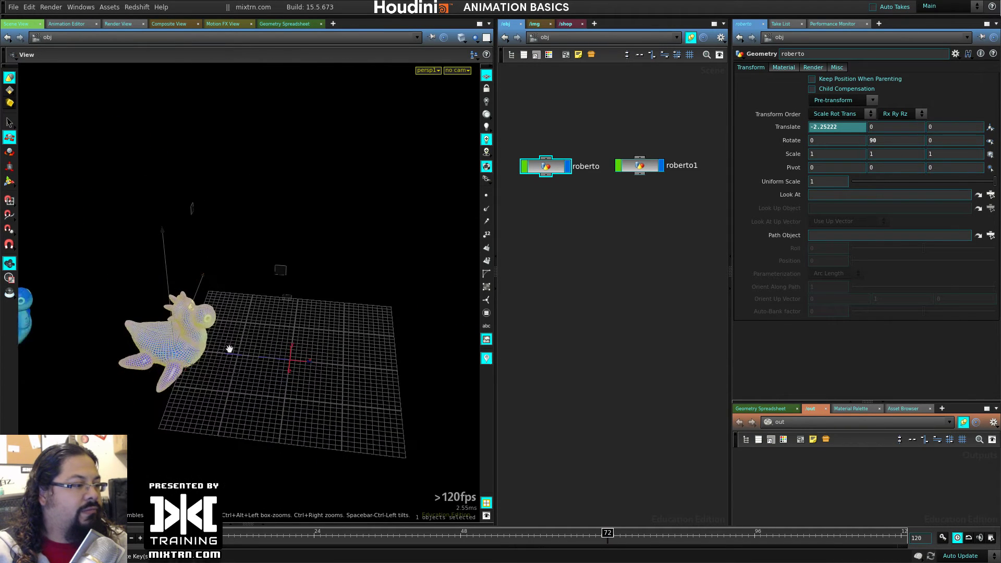
{"action": "key", "text": "t"}
{"action": "right_click", "coordinate": [843, 129]}
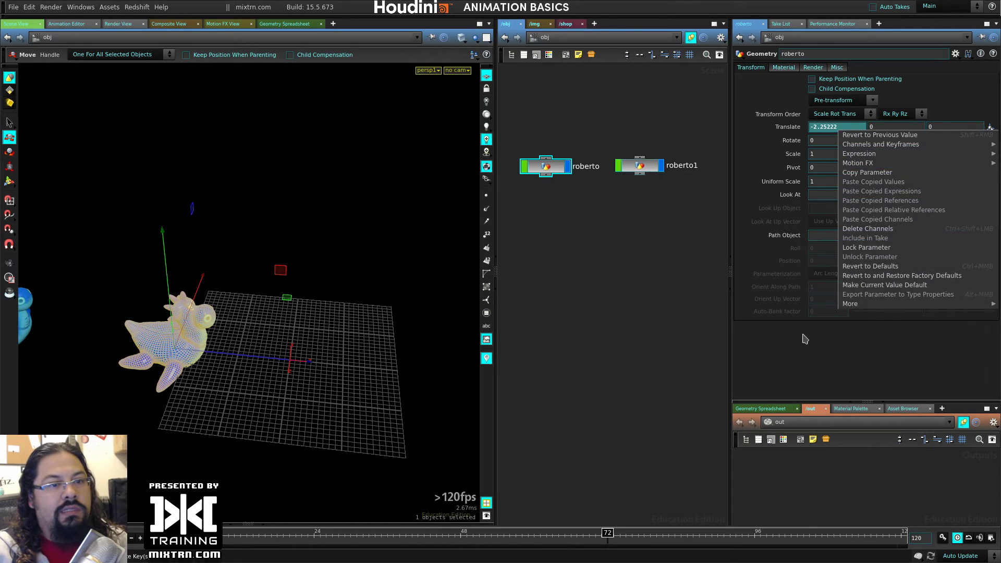
{"action": "left_click", "coordinate": [865, 228]}
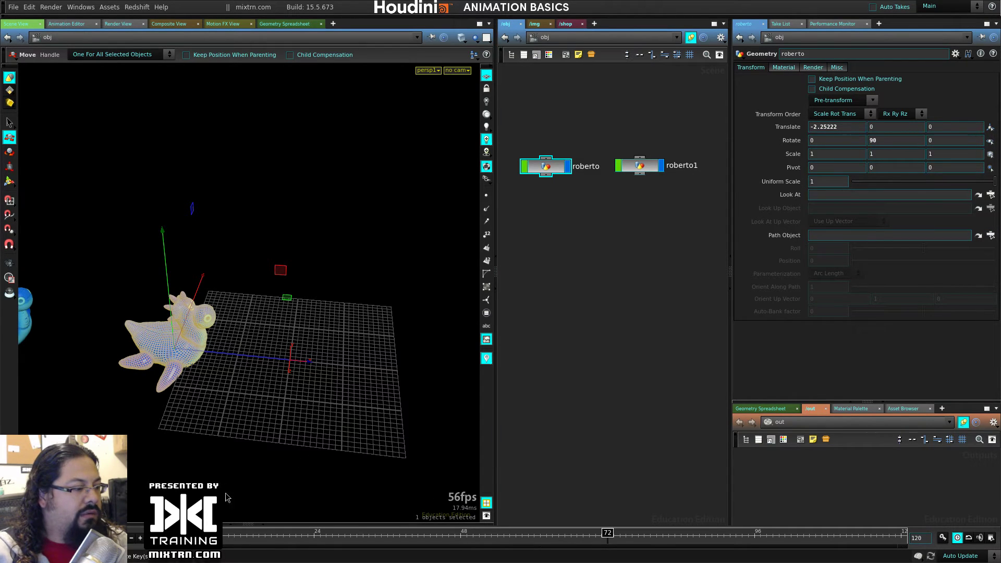
Return to the start of the timeline and switch the Move handle's alignment from Object to World
{"action": "mouse_move", "coordinate": [288, 540]}
{"action": "left_mouse_down"}
{"action": "mouse_move", "coordinate": [358, 540]}
{"action": "mouse_move", "coordinate": [183, 539]}
{"action": "left_mouse_up"}
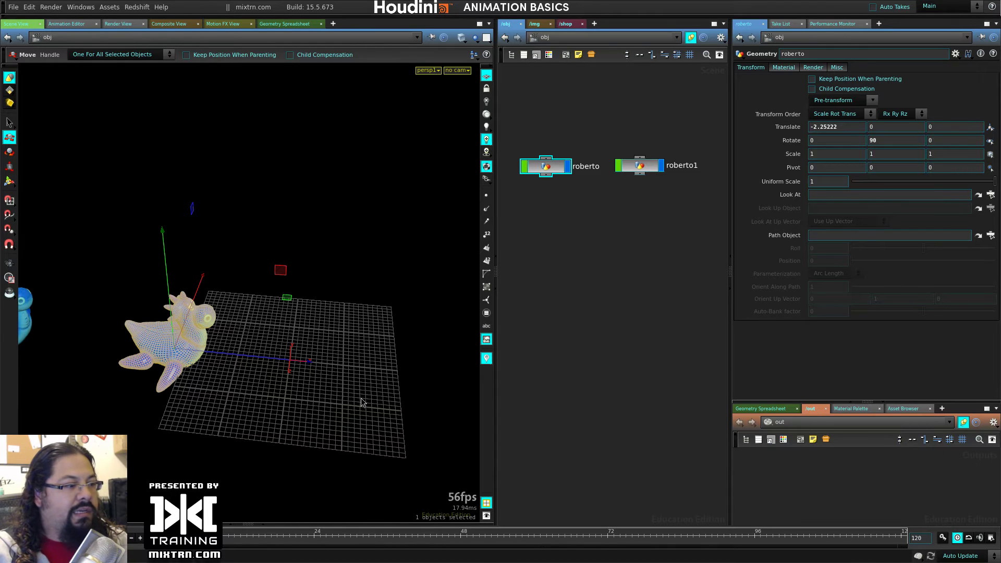
{"action": "left_click_drag", "start_coordinate": [262, 361], "coordinate": [308, 363]}
{"action": "left_click_drag", "start_coordinate": [282, 367], "coordinate": [251, 357]}
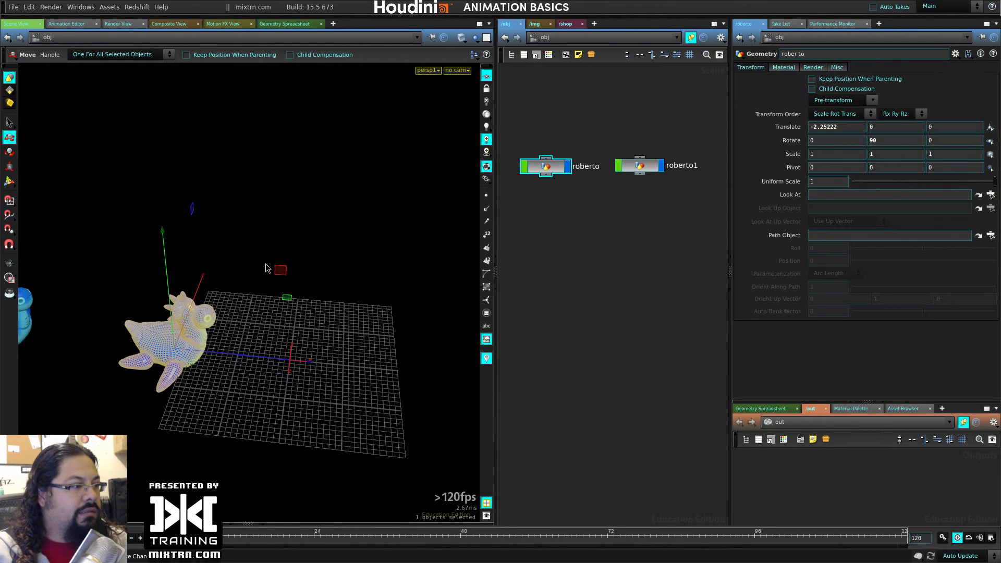
{"action": "key", "text": "m"}
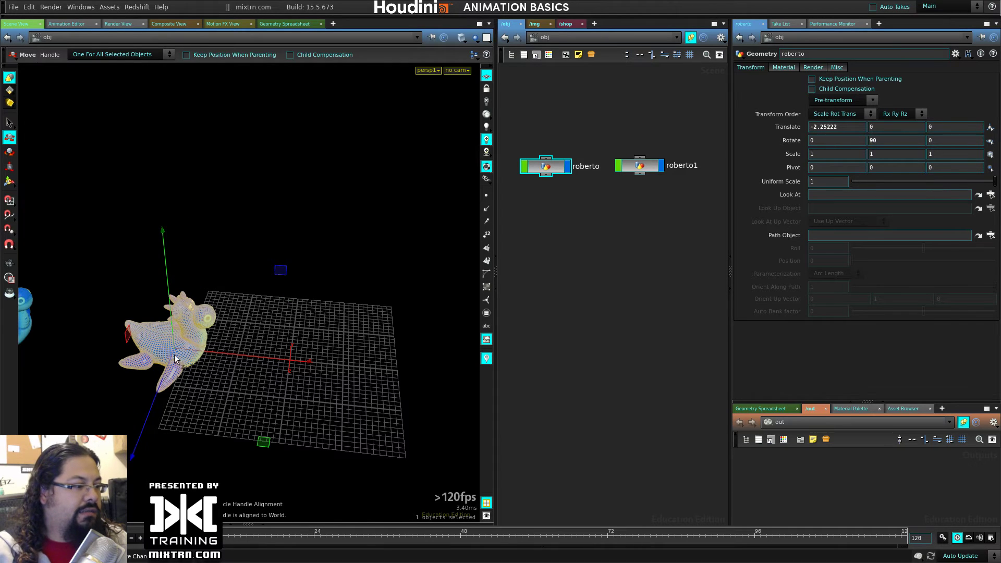
{"action": "key", "text": "m"}
{"action": "key", "text": "m"}
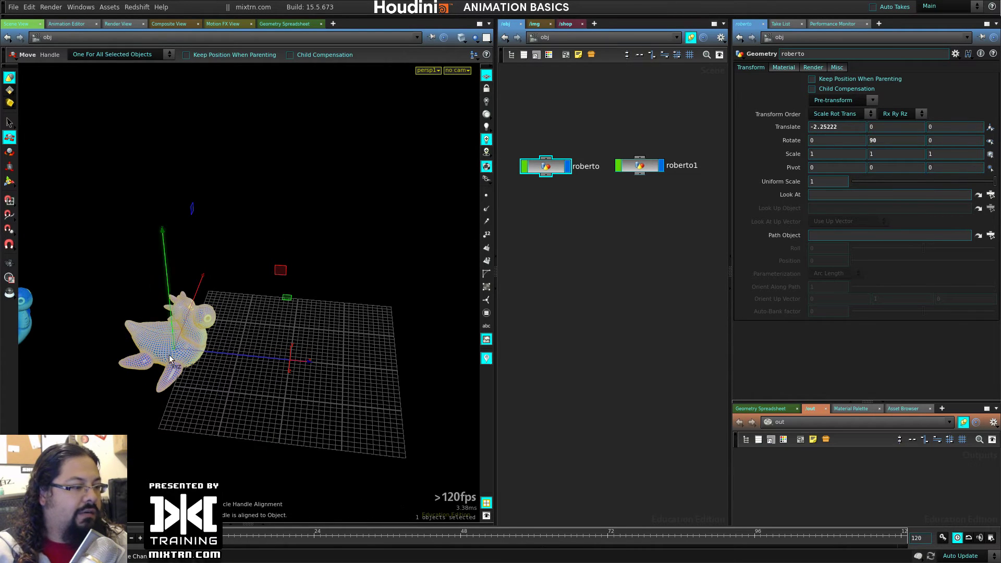
{"action": "key", "text": "m"}
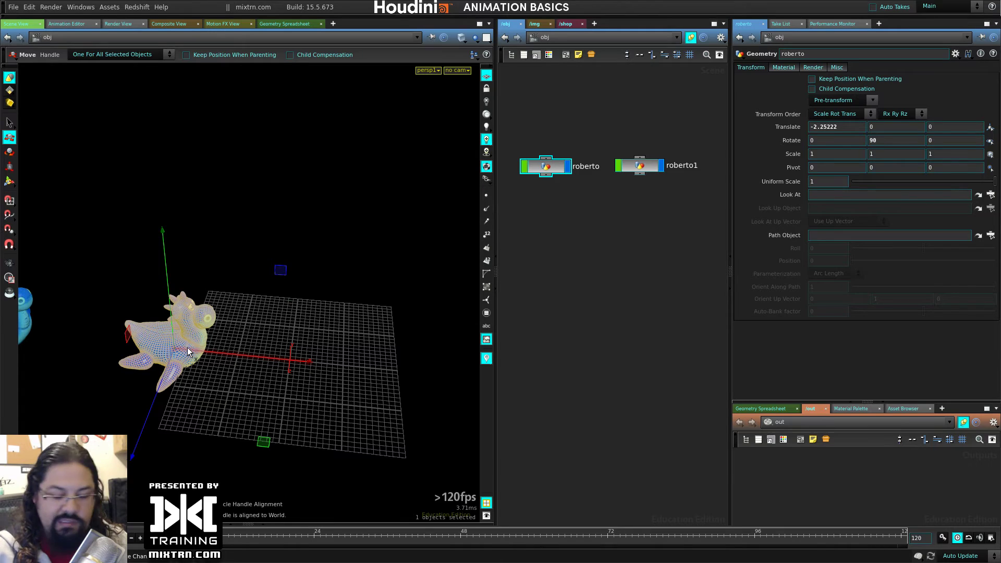
{"action": "key", "text": "equal"}
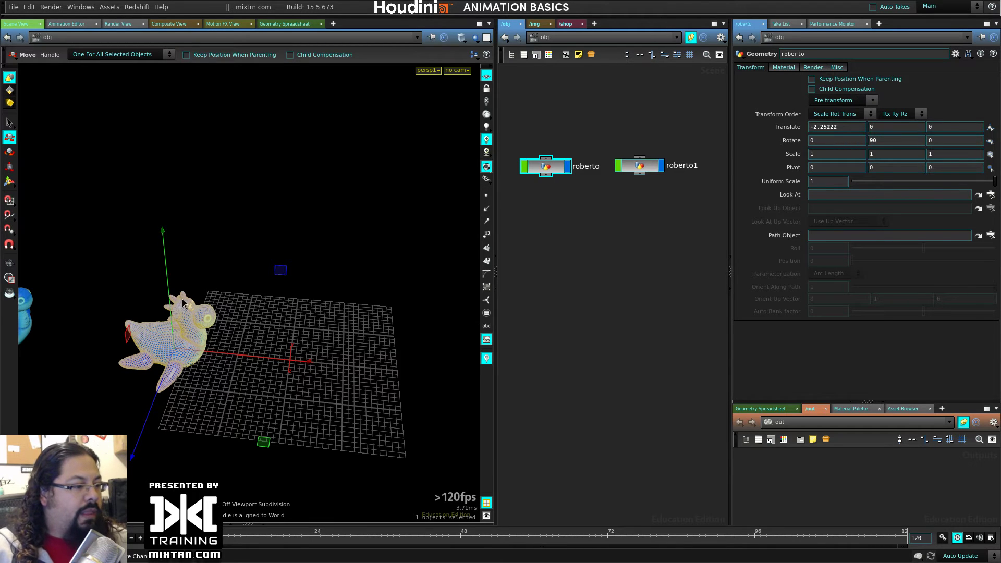
Animate roberto's X translation with a keyframe of about -2.62 at the timeline start and about 4.22 at frame 72
{"action": "left_click_drag", "start_coordinate": [295, 362], "coordinate": [265, 355]}
{"action": "left_click", "coordinate": [845, 129], "text": "alt"}
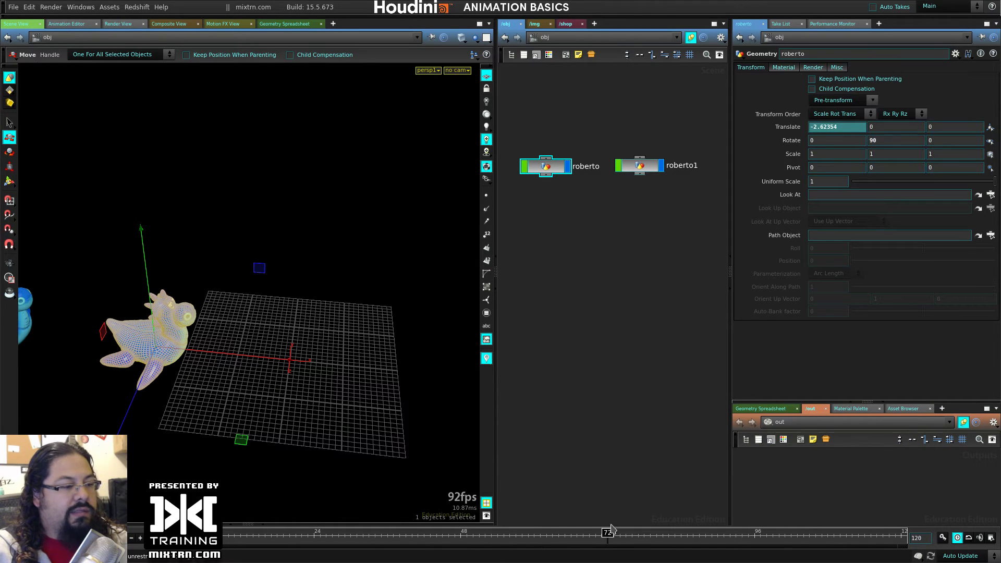
{"action": "left_click_drag", "start_coordinate": [272, 357], "coordinate": [662, 379]}
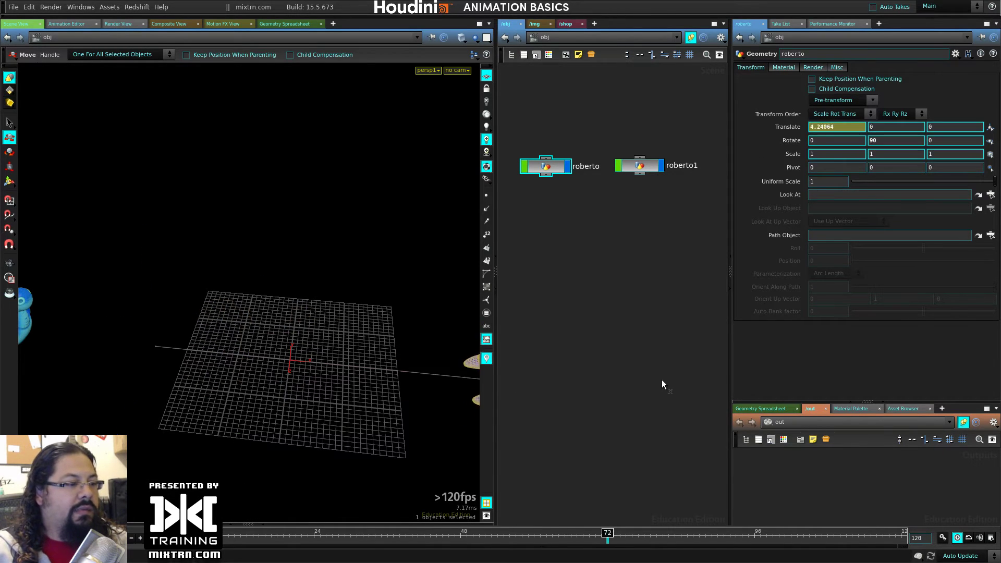
{"action": "left_click", "coordinate": [854, 127], "text": "alt"}
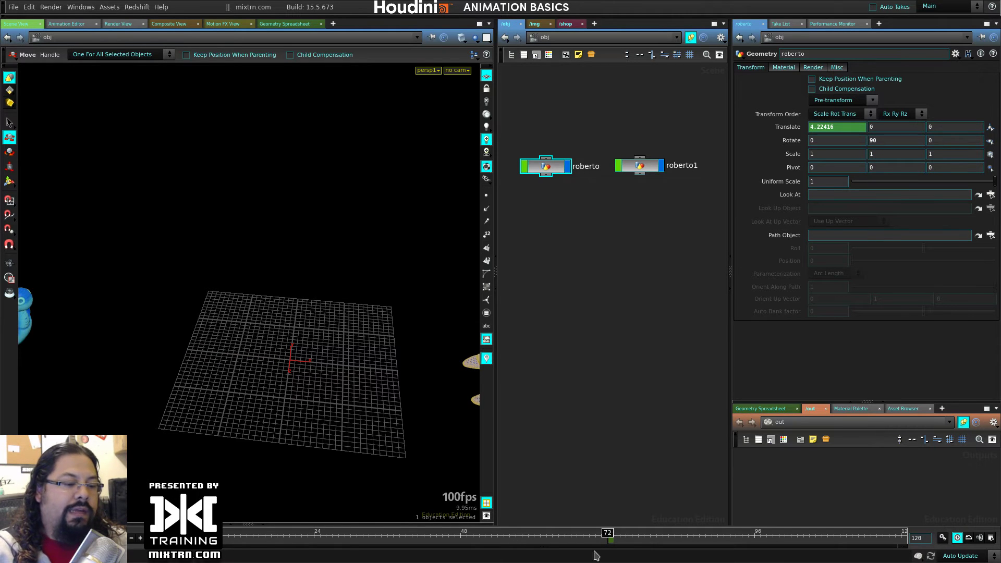
{"action": "left_click_drag", "start_coordinate": [604, 534], "coordinate": [180, 534]}
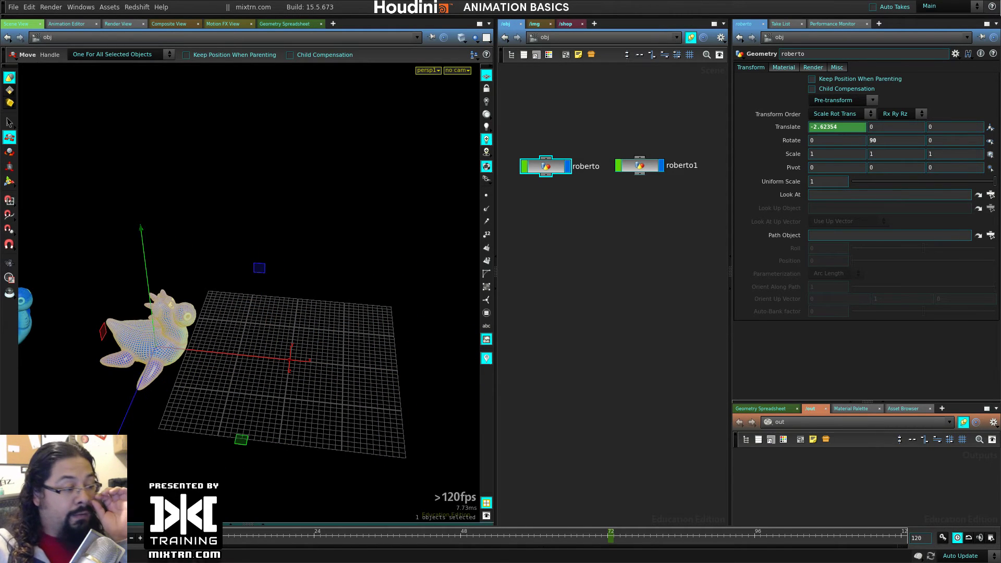
Copy roberto's keyframed X translation parameter
{"action": "left_click_drag", "start_coordinate": [241, 351], "coordinate": [192, 306], "text": "alt"}
{"action": "left_click_drag", "start_coordinate": [101, 354], "coordinate": [331, 308], "text": "alt"}
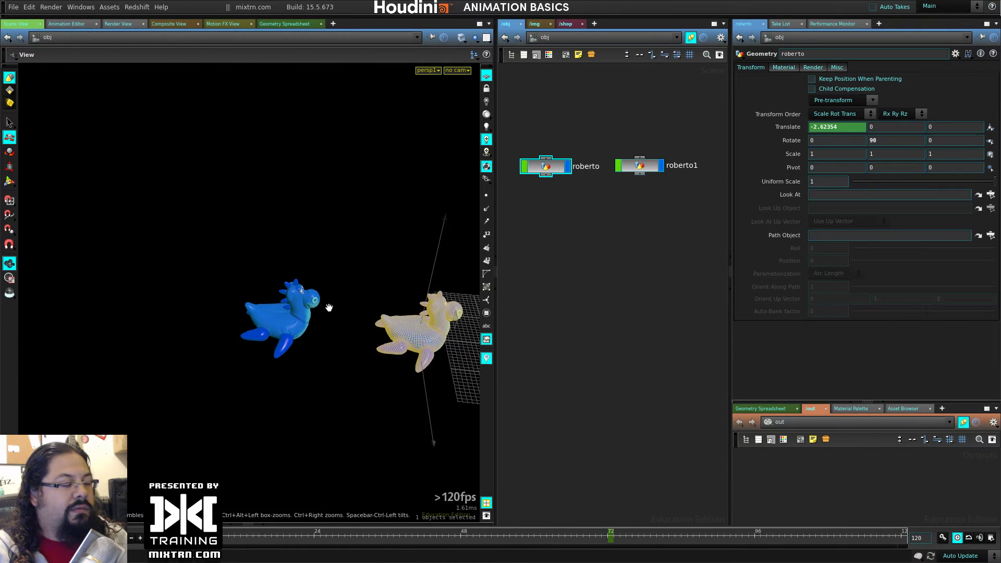
{"action": "left_click_drag", "start_coordinate": [326, 415], "coordinate": [145, 290], "text": "alt"}
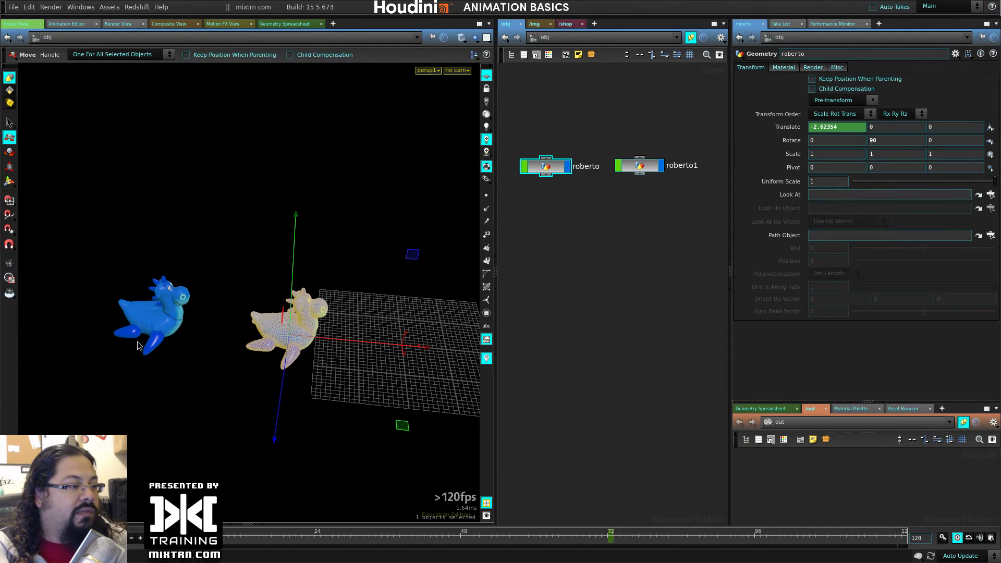
{"action": "left_click_drag", "start_coordinate": [417, 356], "coordinate": [465, 357]}
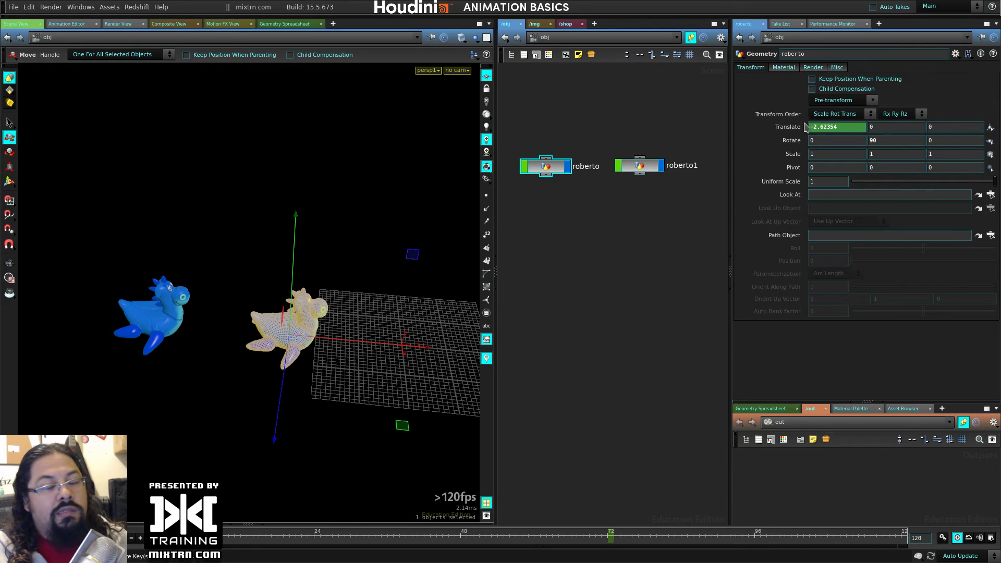
{"action": "right_click", "coordinate": [832, 130]}
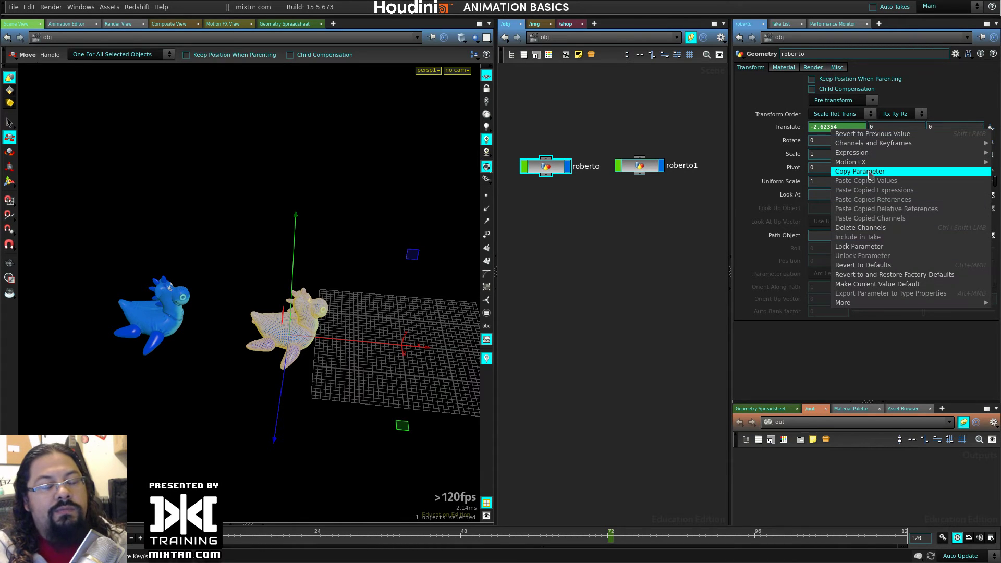
{"action": "left_click", "coordinate": [870, 172]}
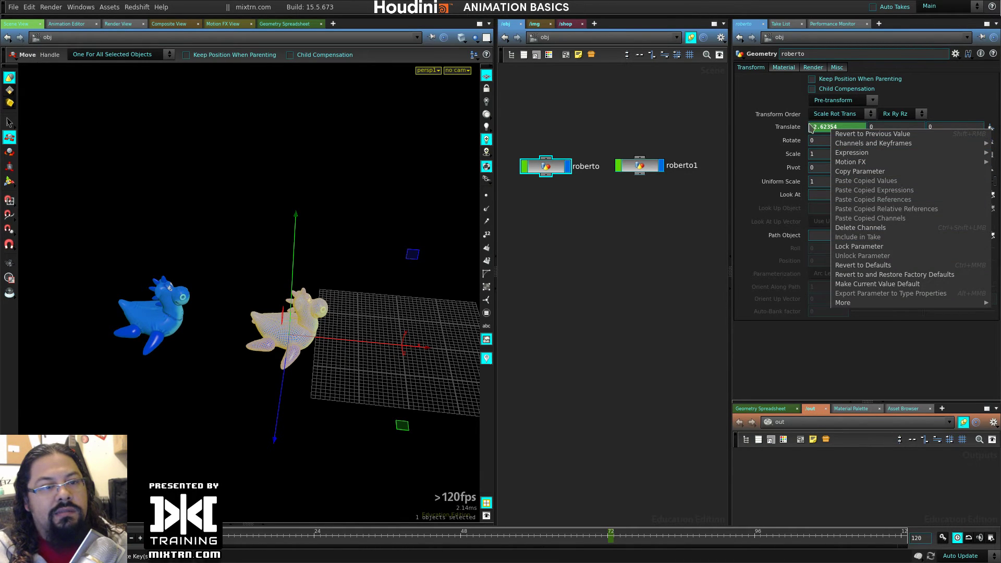
{"action": "right_click", "coordinate": [837, 129]}
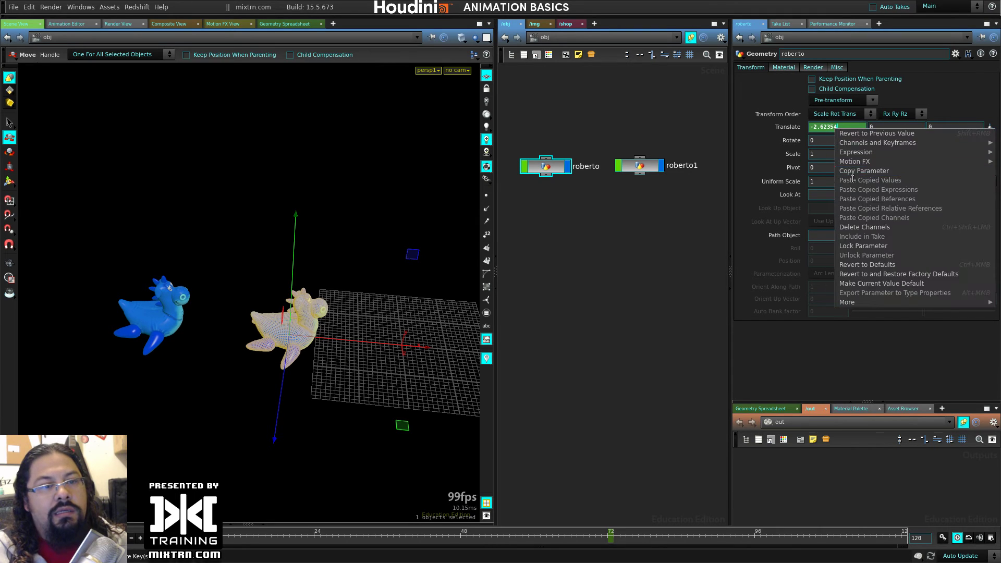
{"action": "left_click", "coordinate": [866, 168]}
Lay out the object nodes automatically and paste the copied parameter as an absolute reference into roberto1's X translation
{"action": "left_click", "coordinate": [657, 172]}
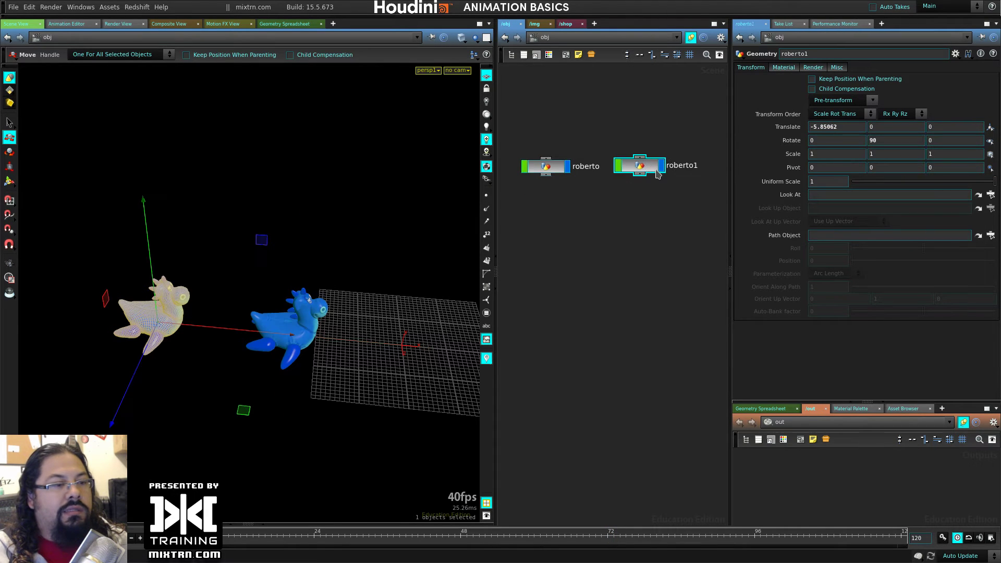
{"action": "key", "text": "l"}
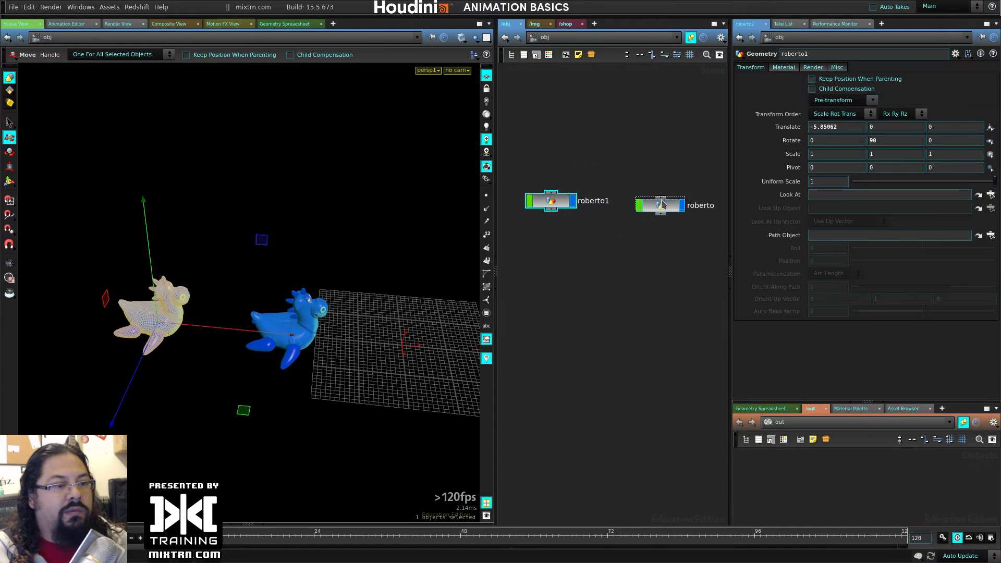
{"action": "right_click", "coordinate": [839, 127]}
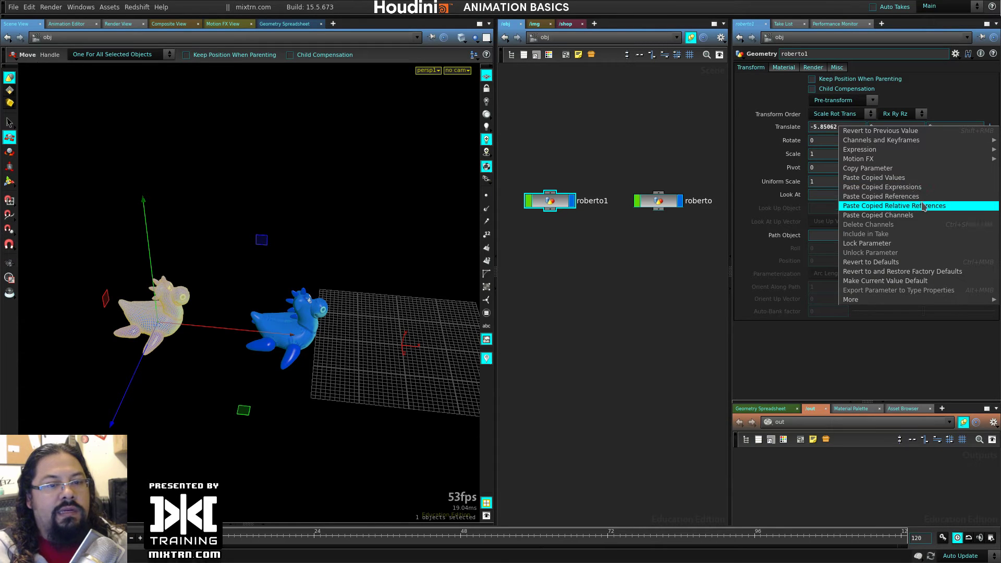
{"action": "left_click", "coordinate": [924, 197]}
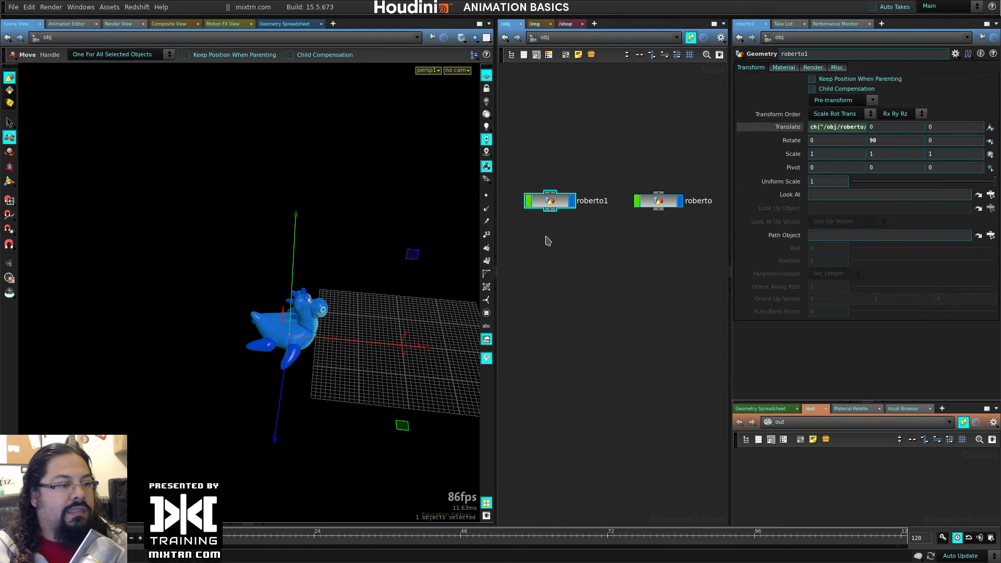
{"action": "left_click_drag", "start_coordinate": [555, 205], "coordinate": [556, 205]}
{"action": "left_click_drag", "start_coordinate": [874, 183], "coordinate": [995, 184]}
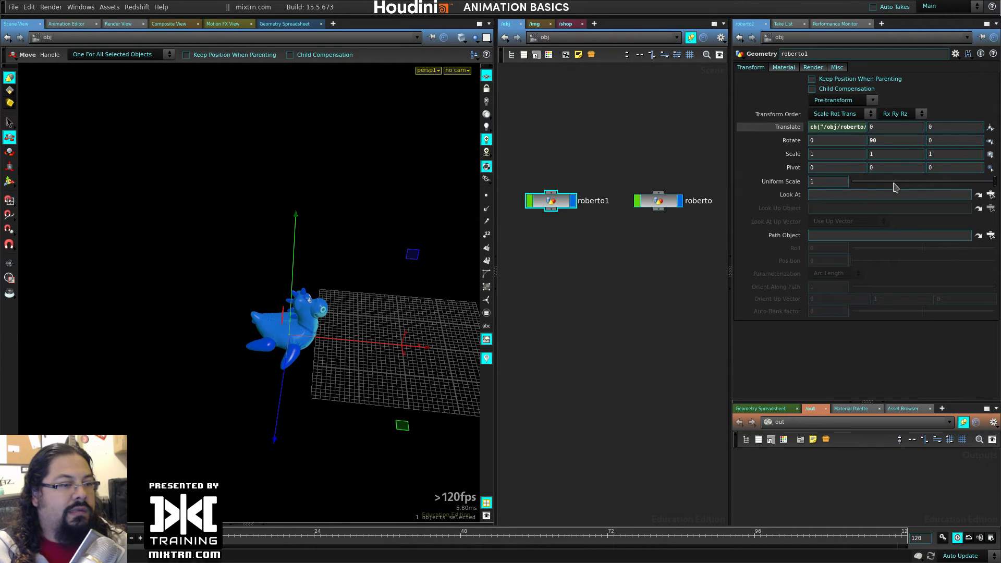
Set roberto1's uniform scale to 1.4 to tell it apart from roberto
{"action": "middle_click_drag", "start_coordinate": [840, 177], "coordinate": [865, 178]}
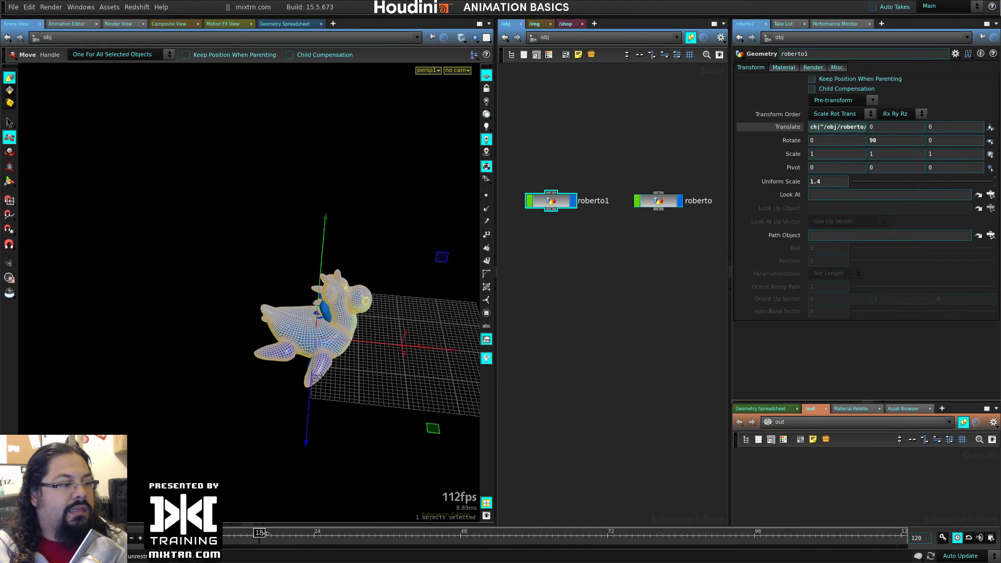
{"action": "left_click_drag", "start_coordinate": [352, 388], "coordinate": [275, 373]}
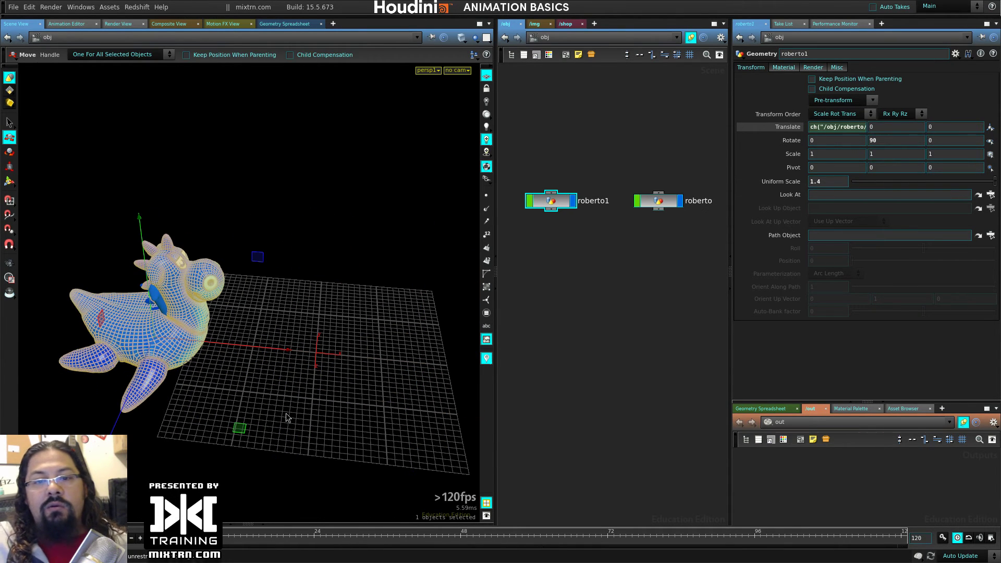
{"action": "middle_click_drag", "start_coordinate": [223, 403], "coordinate": [286, 393]}
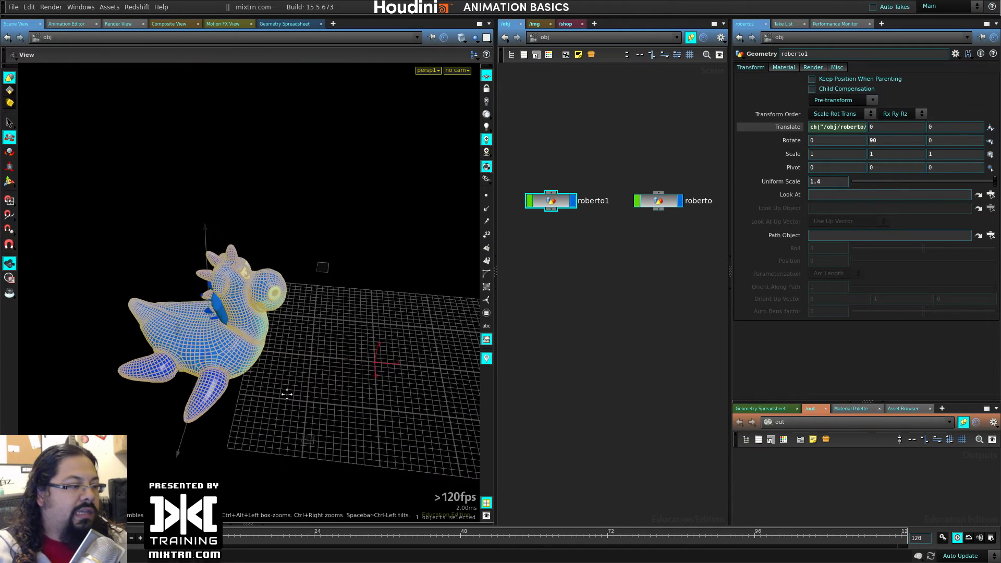
{"action": "right_click_drag", "start_coordinate": [286, 393], "coordinate": [246, 371]}
Append * 2 to roberto1's X translation reference ch("/obj/roberto/tx") and scrub the timeline to compare both toys' motion
{"action": "left_click", "coordinate": [550, 201]}
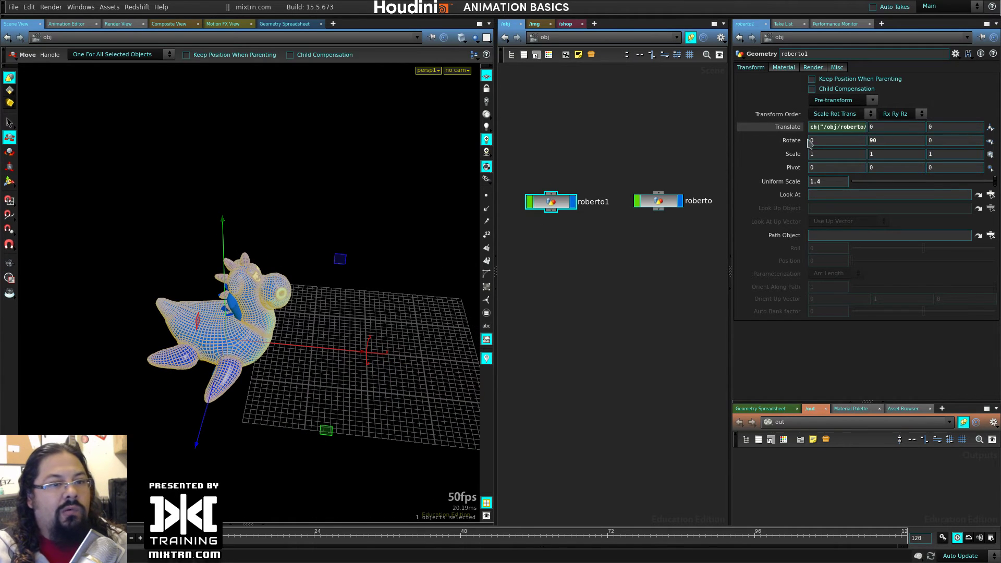
{"action": "left_click_drag", "start_coordinate": [730, 138], "coordinate": [669, 138]}
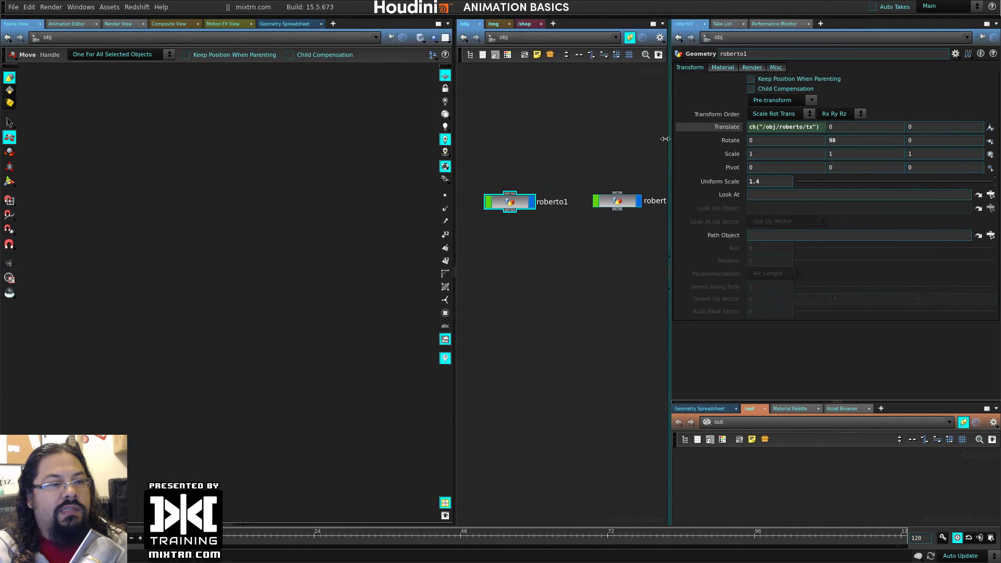
{"action": "left_click", "coordinate": [814, 130]}
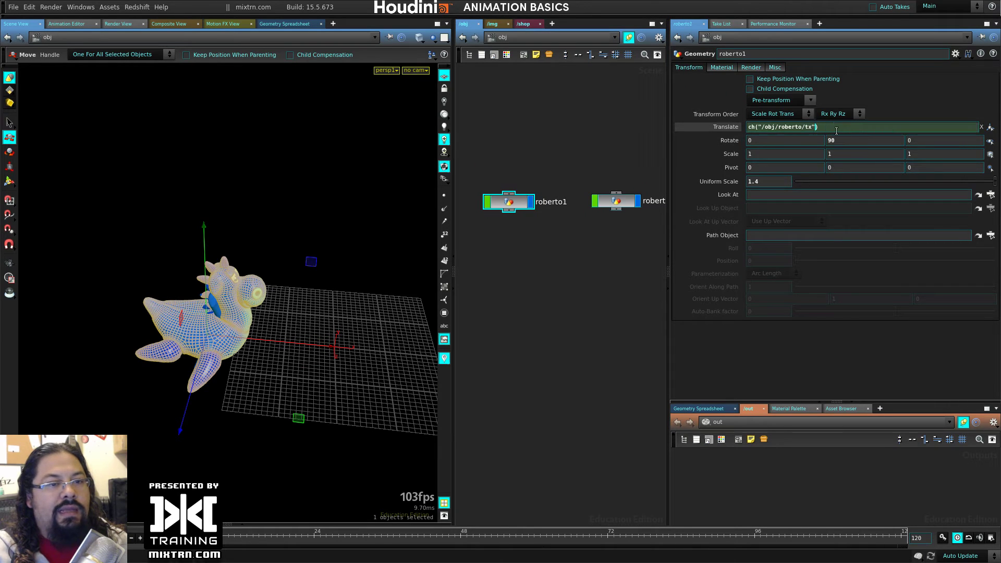
{"action": "double_click", "coordinate": [834, 130]}
{"action": "left_click", "coordinate": [838, 127]}
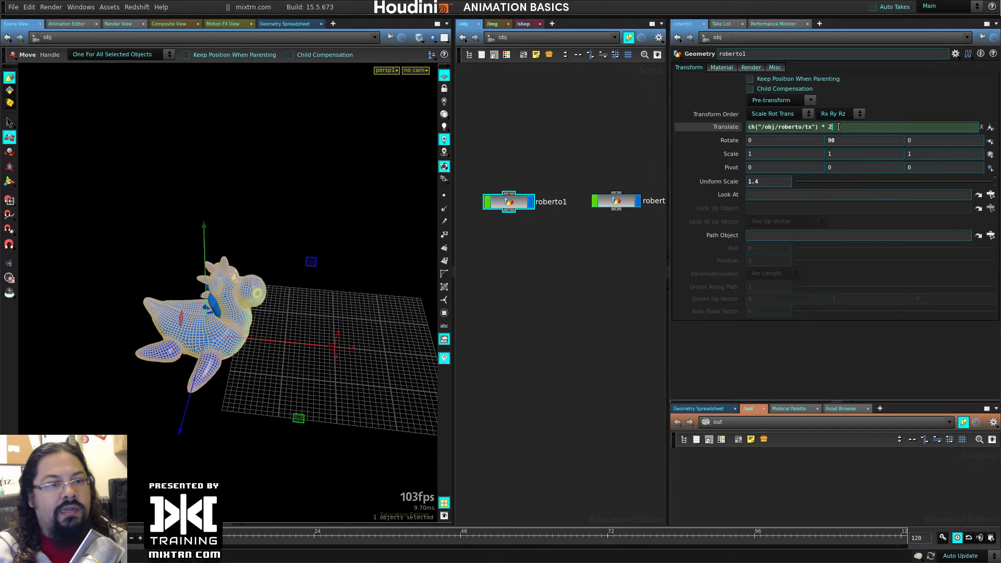
{"action": "key", "text": "Return"}
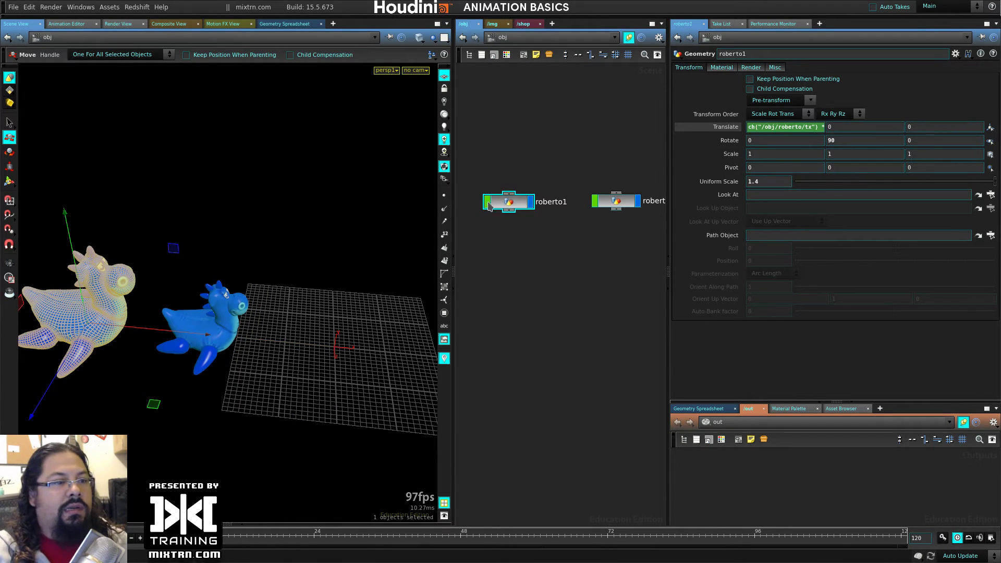
{"action": "key", "text": "Up"}
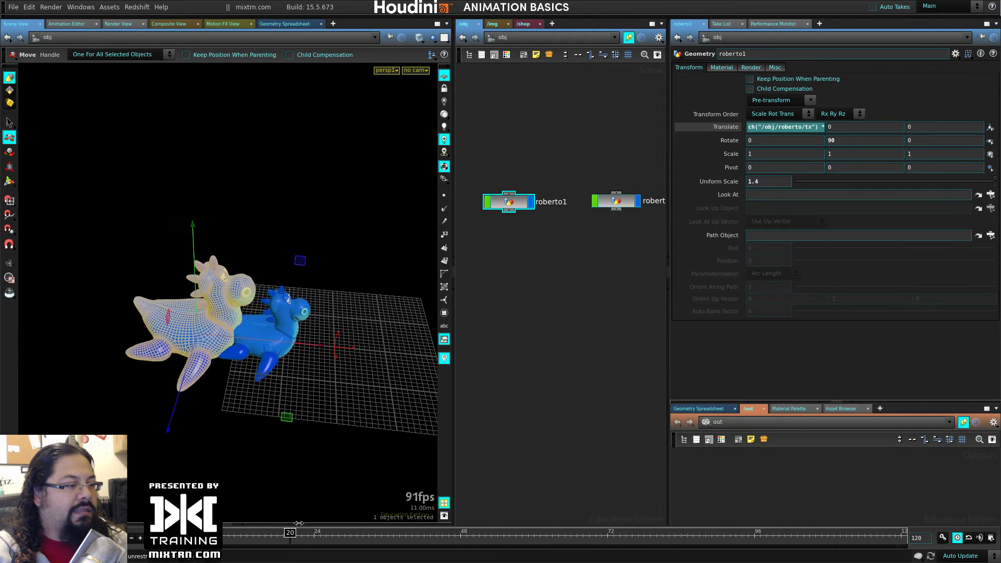
{"action": "left_click_drag", "start_coordinate": [393, 515], "coordinate": [209, 503]}
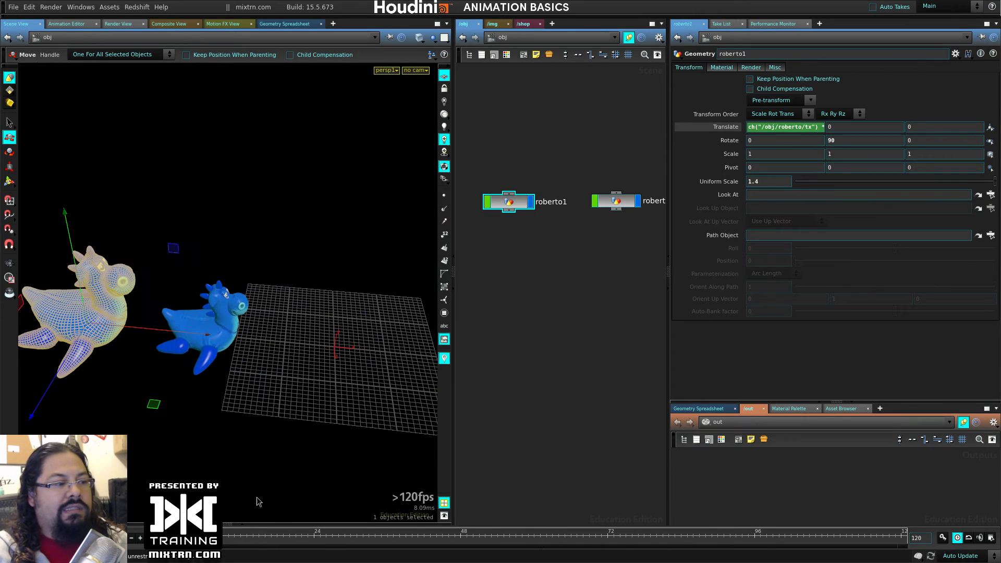
Replace the multiplication in roberto1's X translation expression with + 2, switch it to a subtraction, and scrub the timeline to check the offset
{"action": "left_click", "coordinate": [815, 129]}
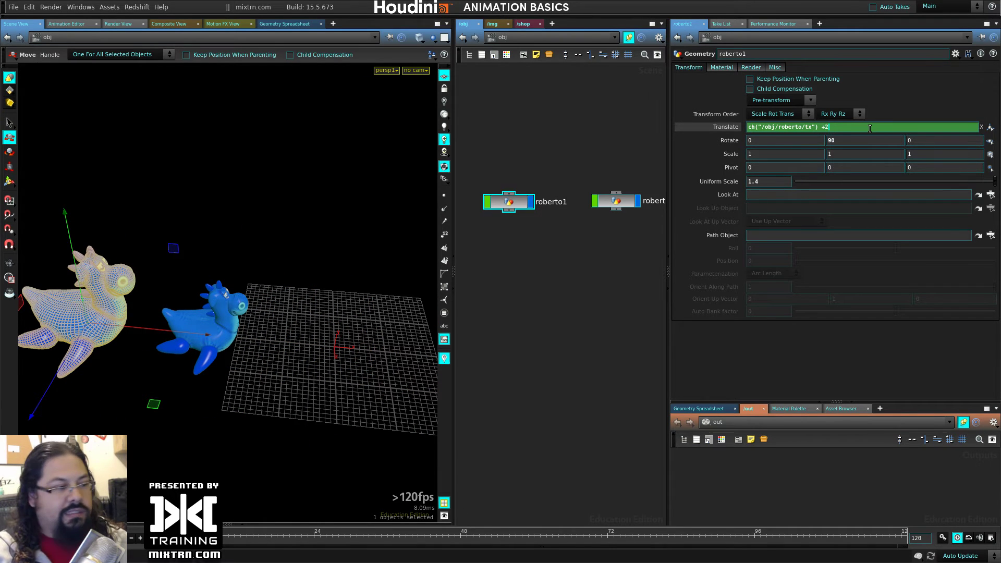
{"action": "key", "text": "Return"}
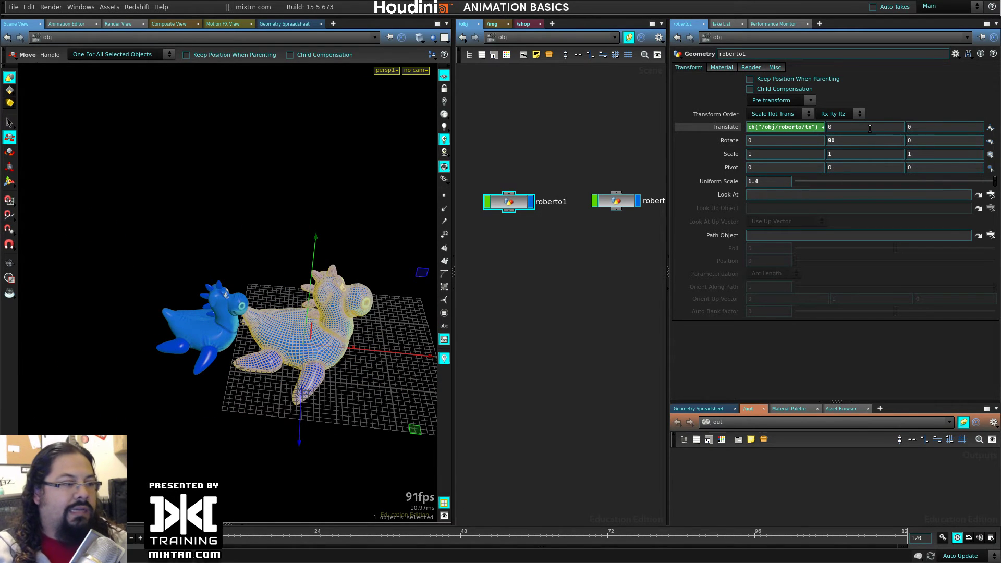
{"action": "double_click", "coordinate": [837, 124]}
{"action": "key", "text": "Return"}
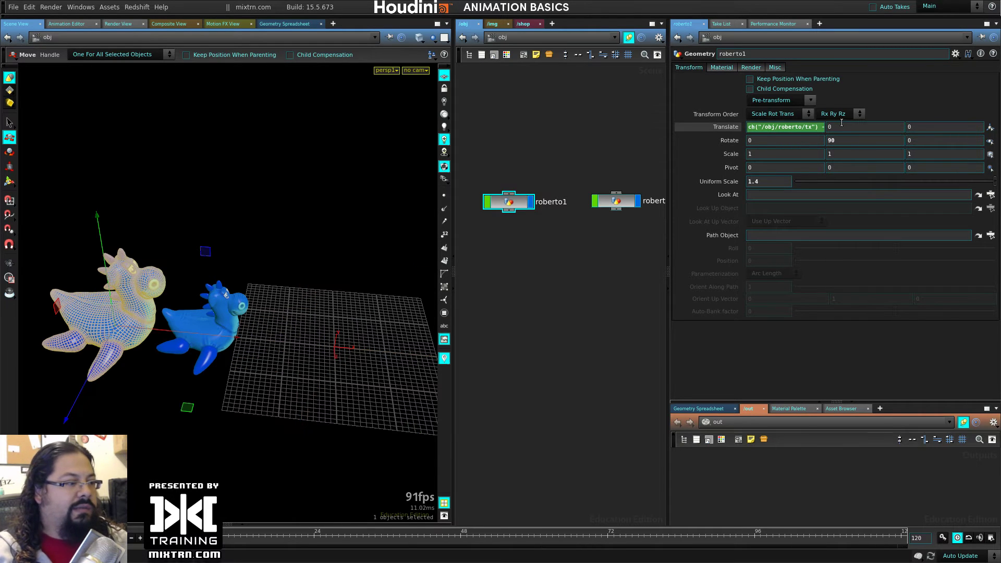
{"action": "left_click_drag", "start_coordinate": [177, 538], "coordinate": [458, 391]}
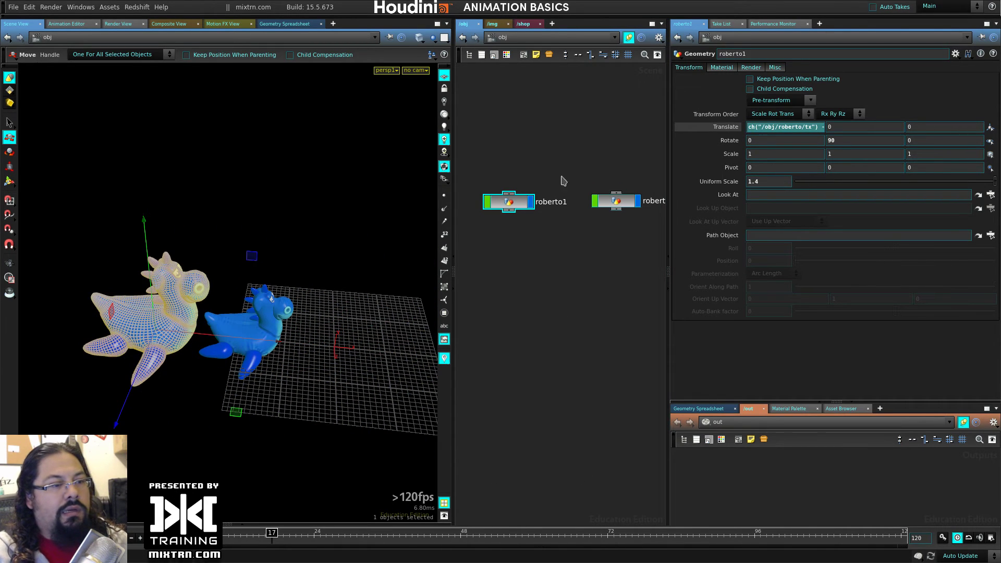
Reset roberto1's uniform scale to 1 and scrub the timeline to check how it follows roberto
{"action": "middle_click", "coordinate": [778, 181], "text": "ctrl"}
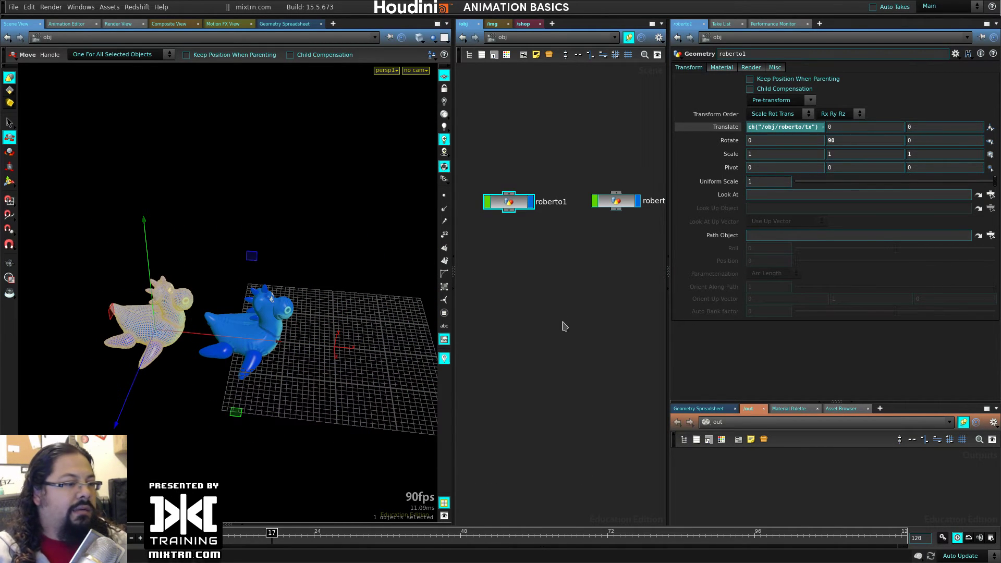
{"action": "left_click", "coordinate": [565, 327]}
{"action": "left_click_drag", "start_coordinate": [228, 438], "coordinate": [224, 384], "text": "alt"}
{"action": "left_click_drag", "start_coordinate": [258, 534], "coordinate": [320, 329]}
{"action": "left_click", "coordinate": [506, 202]}
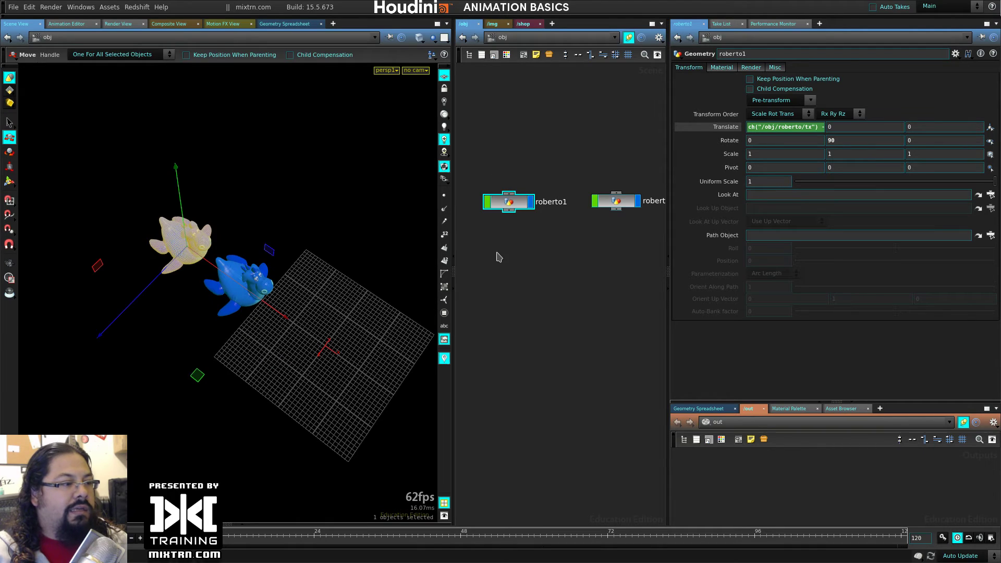
Move roberto to about 2.14 in X at frame 26 and key its X translation there
{"action": "left_click_drag", "start_coordinate": [606, 115], "coordinate": [623, 207]}
{"action": "left_click_drag", "start_coordinate": [323, 337], "coordinate": [238, 482], "text": "alt"}
{"action": "left_click_drag", "start_coordinate": [339, 536], "coordinate": [327, 536]}
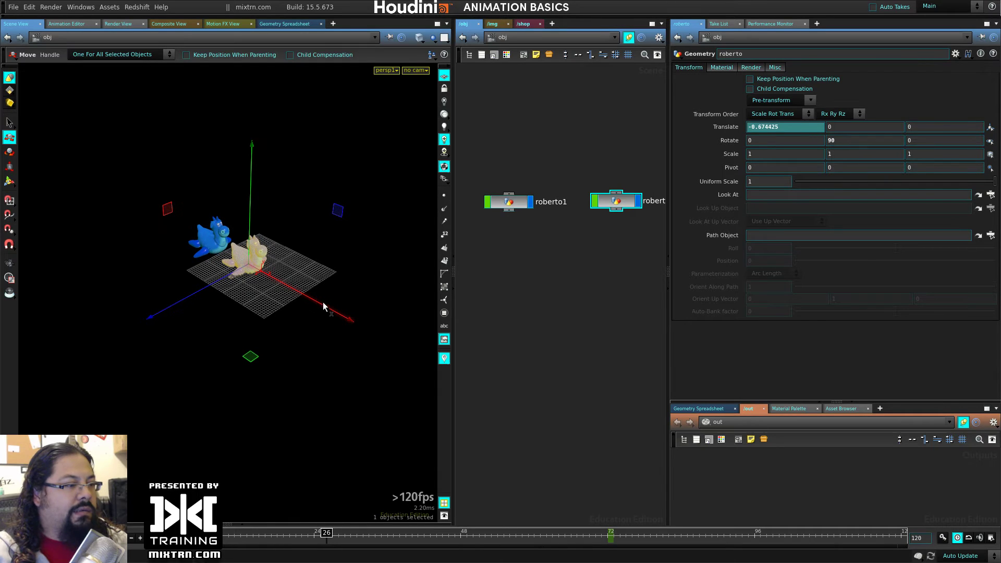
{"action": "left_click_drag", "start_coordinate": [324, 306], "coordinate": [405, 333]}
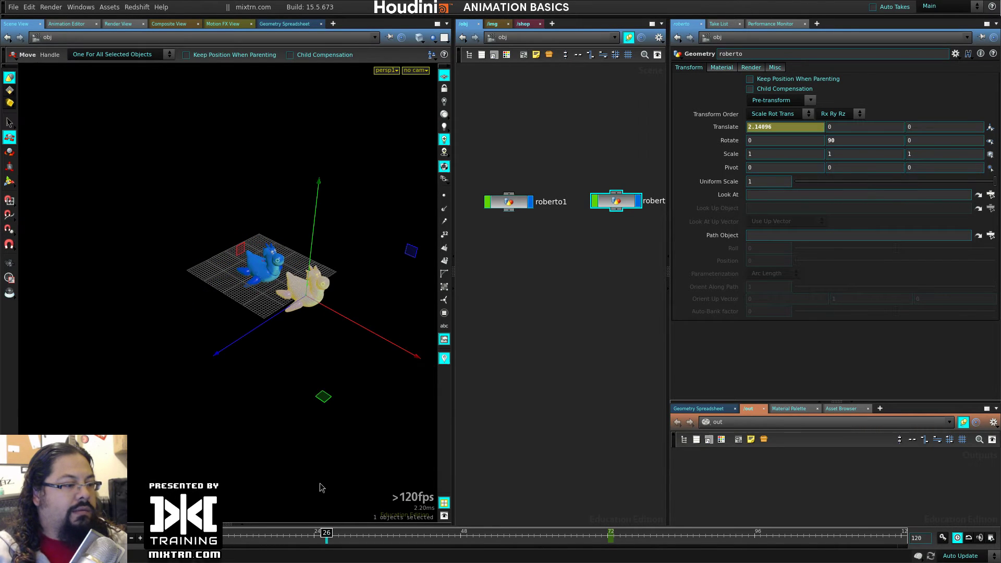
{"action": "left_click", "coordinate": [772, 126], "text": "alt"}
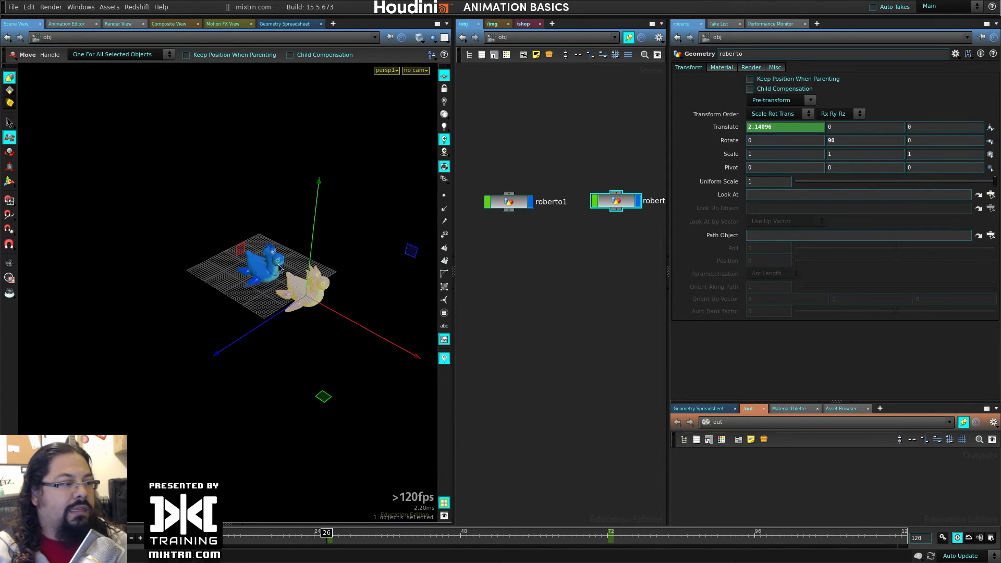
Change roberto's X translation key at frame 72 to about 9.66 and return to the start of the timeline
{"action": "left_click_drag", "start_coordinate": [327, 533], "coordinate": [608, 556]}
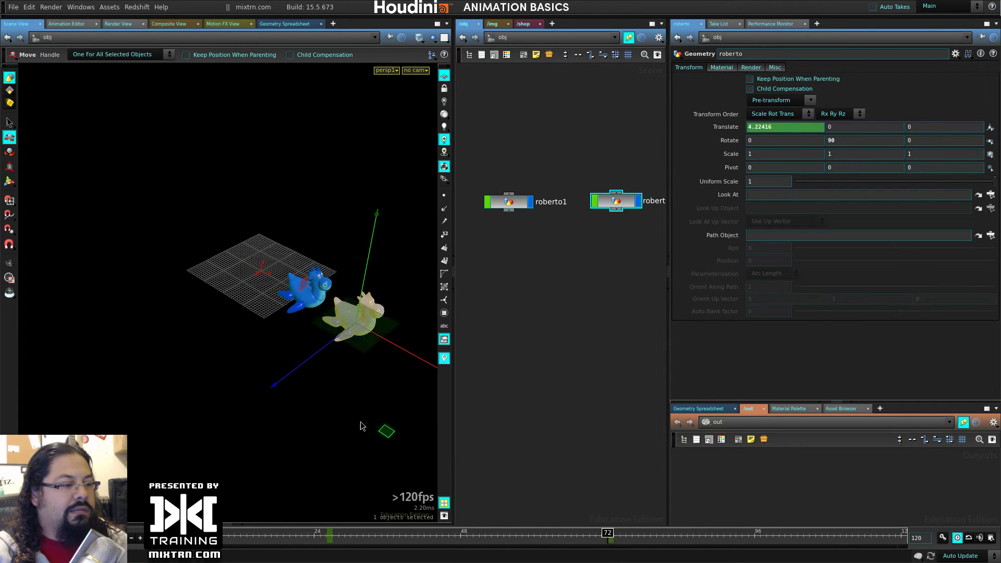
{"action": "middle_click_drag", "start_coordinate": [343, 383], "coordinate": [263, 316], "text": "alt"}
{"action": "left_click_drag", "start_coordinate": [340, 291], "coordinate": [545, 371]}
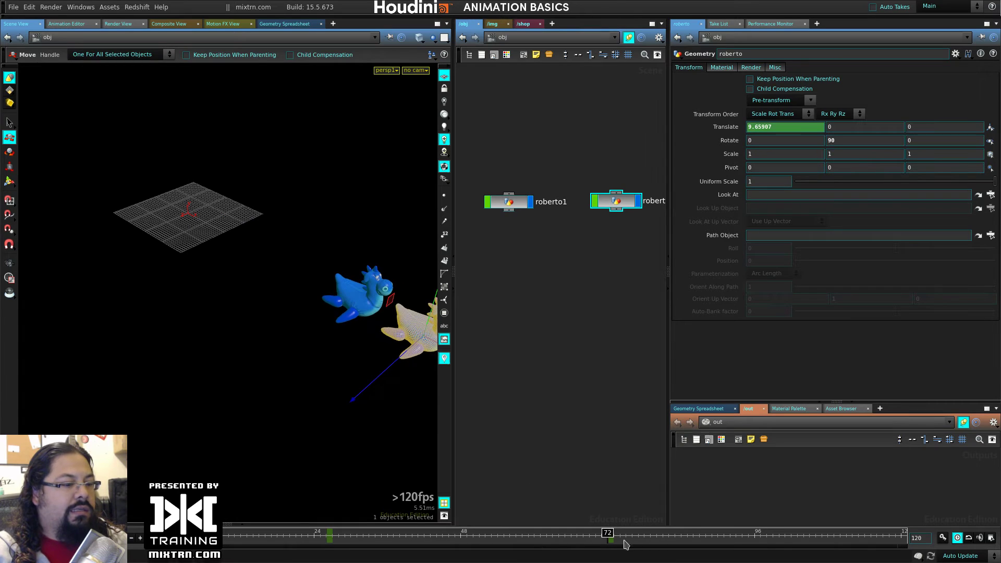
{"action": "left_click_drag", "start_coordinate": [609, 533], "coordinate": [108, 398]}
{"action": "left_click_drag", "start_coordinate": [102, 198], "coordinate": [191, 300]}
{"action": "key", "text": "t"}
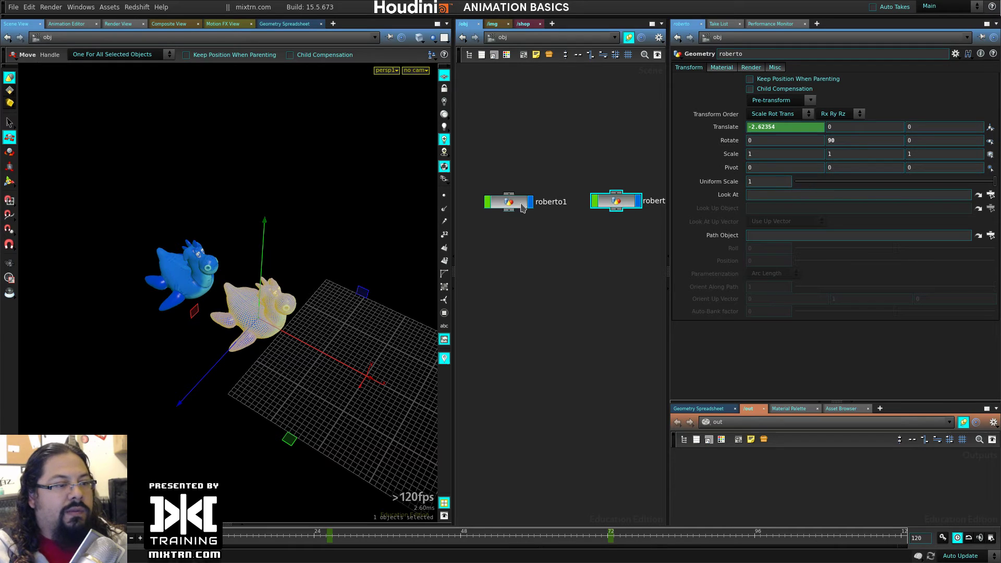
Key all of roberto's translation channels at the timeline start and try moving it to about 4.48 in Z at frame 26
{"action": "left_click", "coordinate": [737, 126], "text": "alt"}
{"action": "left_click_drag", "start_coordinate": [315, 537], "coordinate": [328, 541]}
{"action": "right_click_drag", "start_coordinate": [261, 464], "coordinate": [217, 445], "text": "alt"}
{"action": "left_click_drag", "start_coordinate": [217, 445], "coordinate": [65, 391], "text": "alt"}
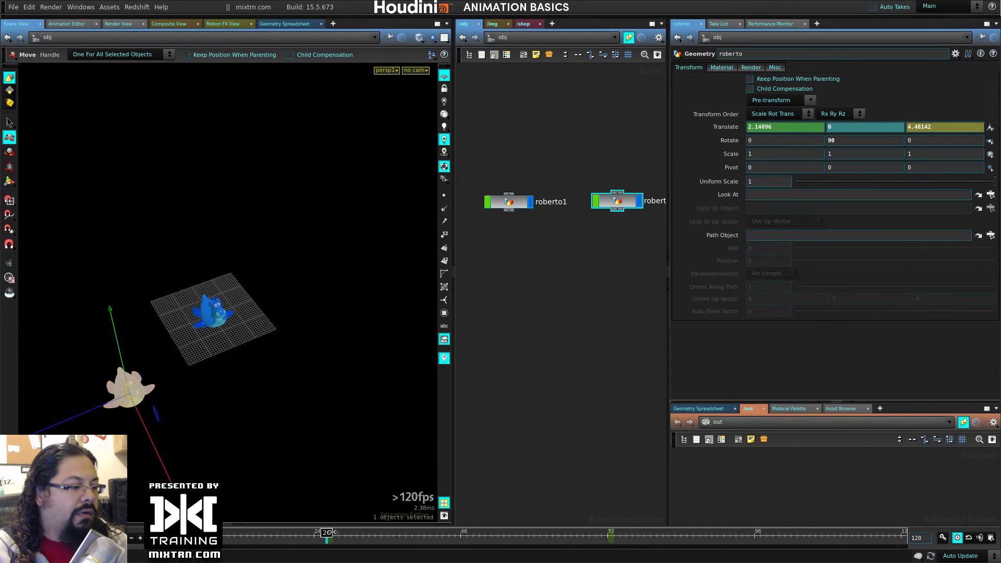
Return to the start of the timeline and key all of roberto's rotation channels
{"action": "left_click_drag", "start_coordinate": [328, 535], "coordinate": [177, 537]}
{"action": "left_click", "coordinate": [729, 143], "text": "shift"}
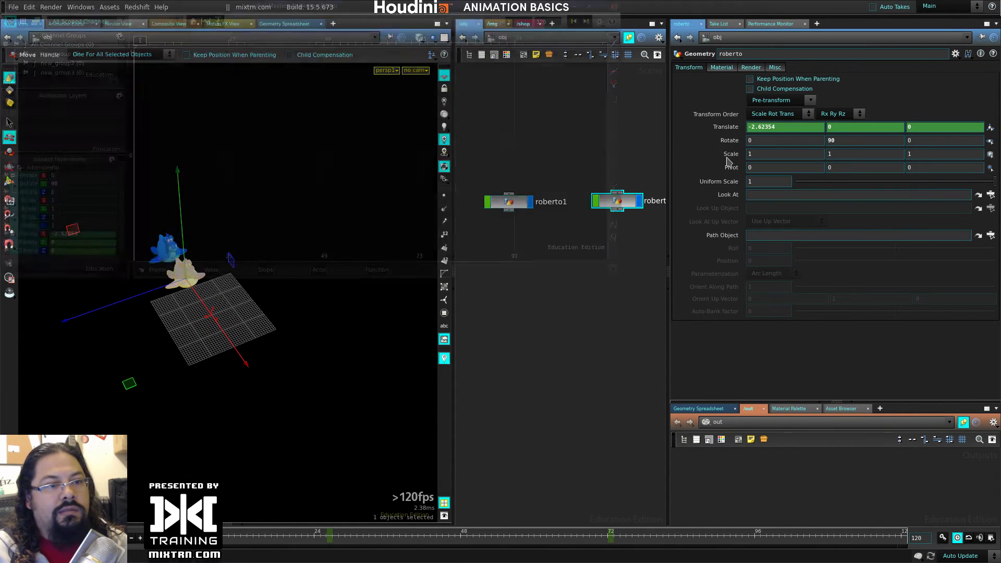
{"action": "left_click", "coordinate": [614, 6]}
{"action": "left_click", "coordinate": [729, 140], "text": "alt"}
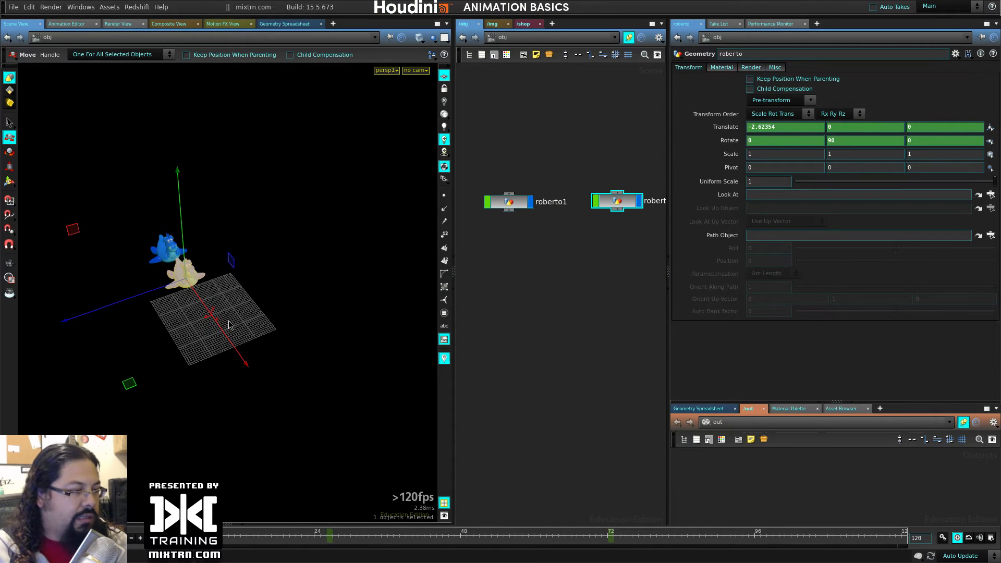
At frame 26, rotate roberto to about 36.8 degrees in Y and move it to about 4.54 in Z
{"action": "left_click_drag", "start_coordinate": [319, 537], "coordinate": [329, 539]}
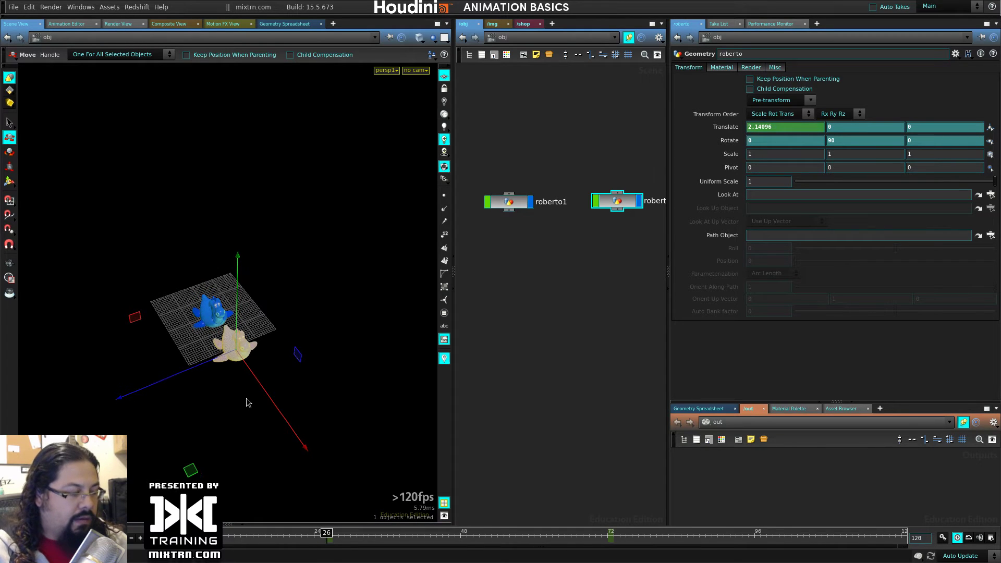
{"action": "key", "text": "r"}
{"action": "left_click_drag", "start_coordinate": [249, 469], "coordinate": [163, 456]}
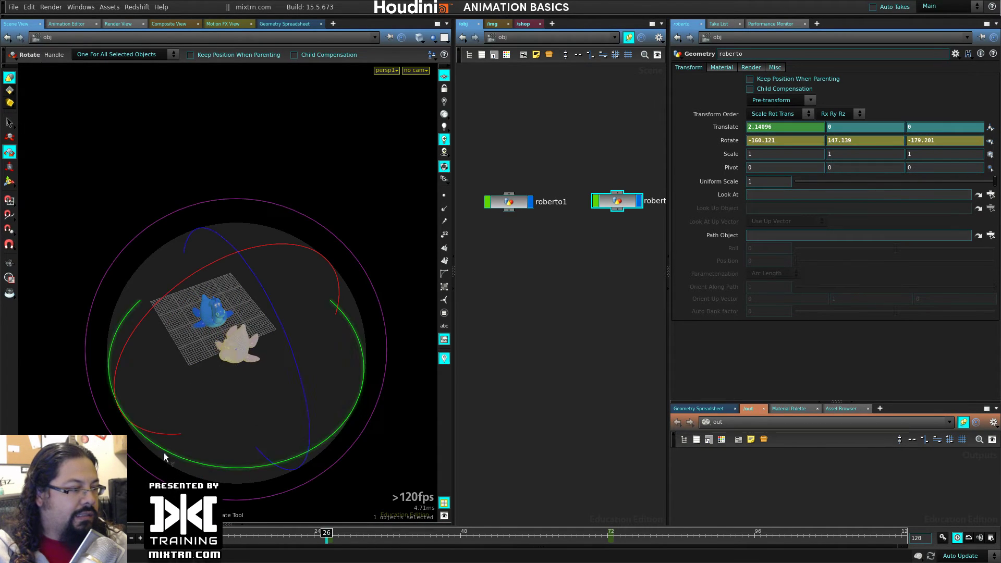
{"action": "left_click_drag", "start_coordinate": [253, 469], "coordinate": [138, 423]}
{"action": "key", "text": "t"}
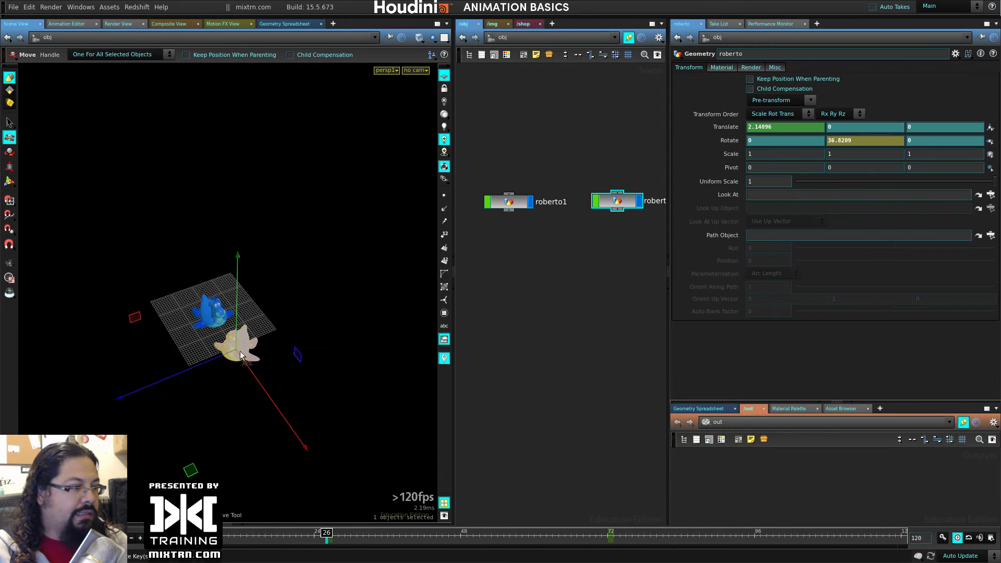
{"action": "left_click_drag", "start_coordinate": [209, 365], "coordinate": [89, 393]}
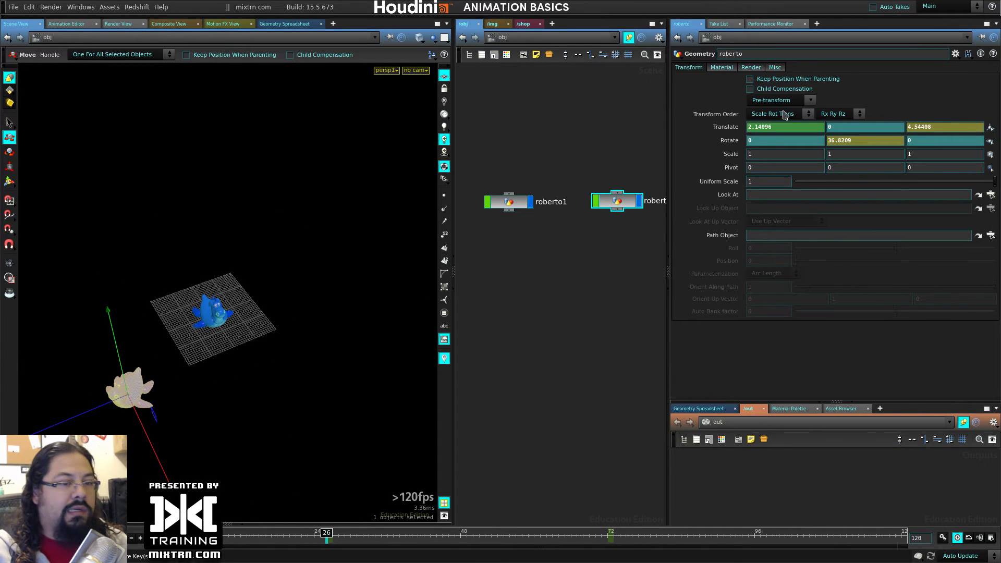
Set keyframes on roberto's rotate and translate channels at frame 26
{"action": "left_click", "coordinate": [725, 143], "text": "alt"}
{"action": "left_click", "coordinate": [730, 131], "text": "alt"}
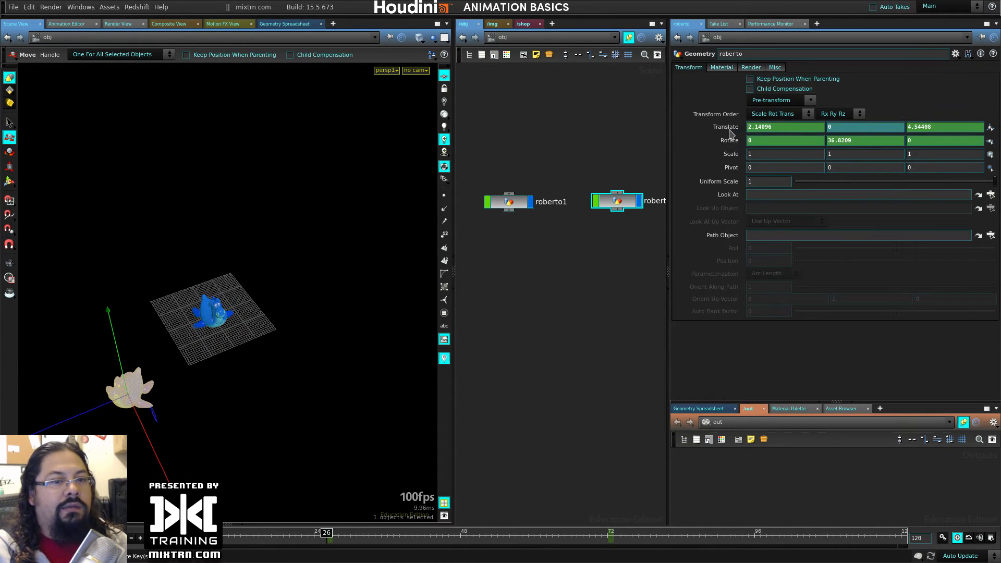
At frame 72, move roberto to about Z -0.013, rotate it to about 198.4 degrees in Y, and key translate and rotate
{"action": "left_click_drag", "start_coordinate": [319, 534], "coordinate": [604, 550]}
{"action": "middle_click_drag", "start_coordinate": [342, 455], "coordinate": [239, 175], "text": "alt"}
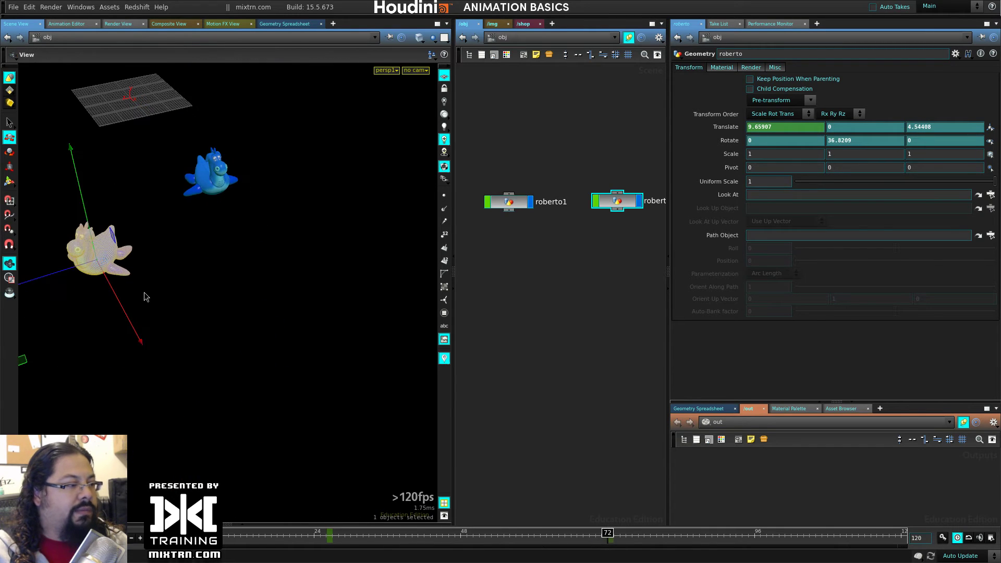
{"action": "left_click_drag", "start_coordinate": [61, 271], "coordinate": [223, 251]}
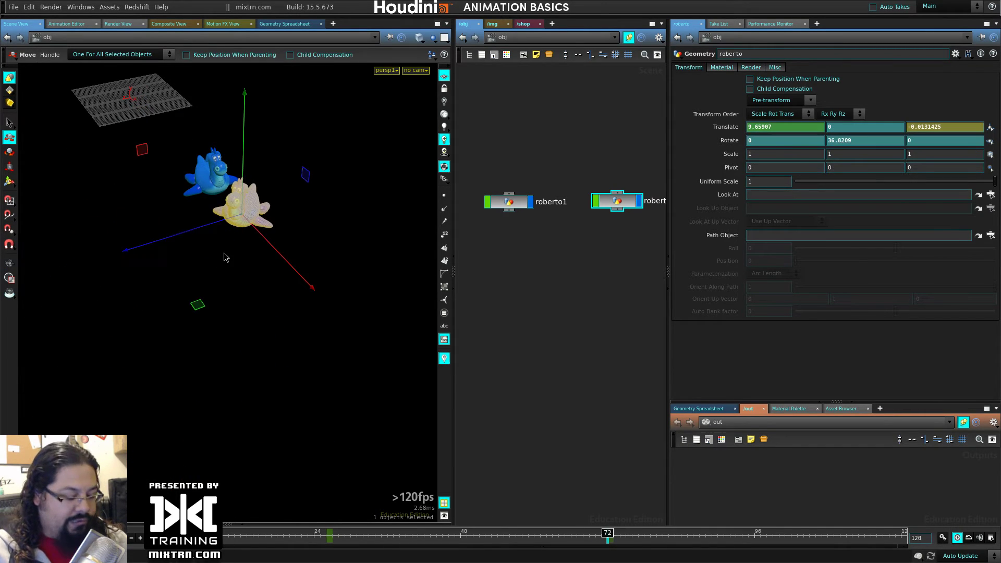
{"action": "key", "text": "r"}
{"action": "left_click_drag", "start_coordinate": [274, 301], "coordinate": [265, 125]}
{"action": "left_click", "coordinate": [735, 144], "text": "alt"}
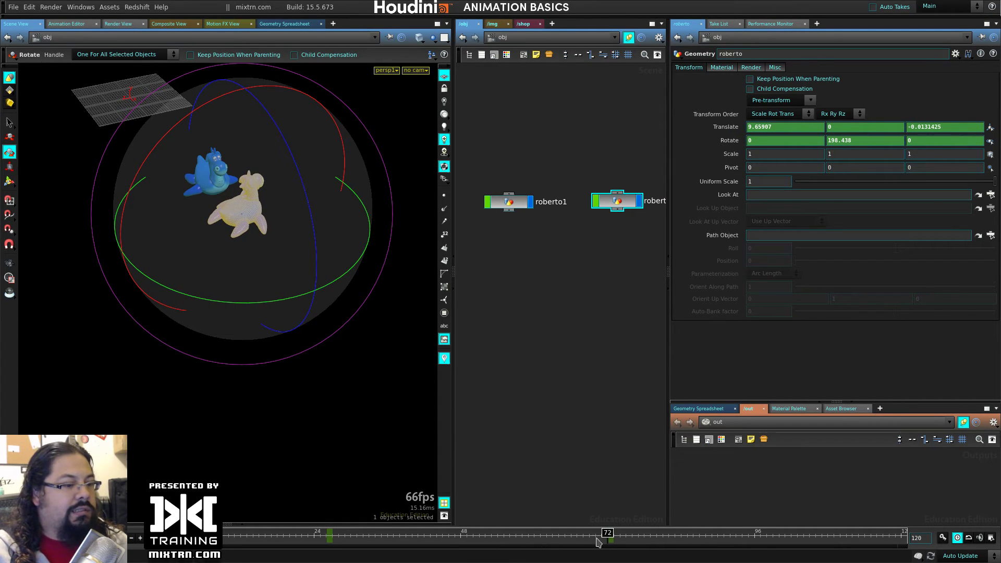
Scrub the timeline and examine roberto's animated path and turning from above
{"action": "left_click_drag", "start_coordinate": [598, 543], "coordinate": [646, 537]}
{"action": "left_click_drag", "start_coordinate": [313, 364], "coordinate": [270, 369], "text": "alt"}
{"action": "right_click_drag", "start_coordinate": [270, 369], "coordinate": [303, 380], "text": "alt"}
{"action": "middle_click_drag", "start_coordinate": [304, 380], "coordinate": [233, 382], "text": "alt"}
{"action": "left_click_drag", "start_coordinate": [523, 535], "coordinate": [357, 537]}
{"action": "key", "text": "Escape"}
{"action": "left_click_drag", "start_coordinate": [188, 409], "coordinate": [245, 349]}
{"action": "middle_click_drag", "start_coordinate": [244, 349], "coordinate": [306, 351]}
{"action": "key", "text": "r"}
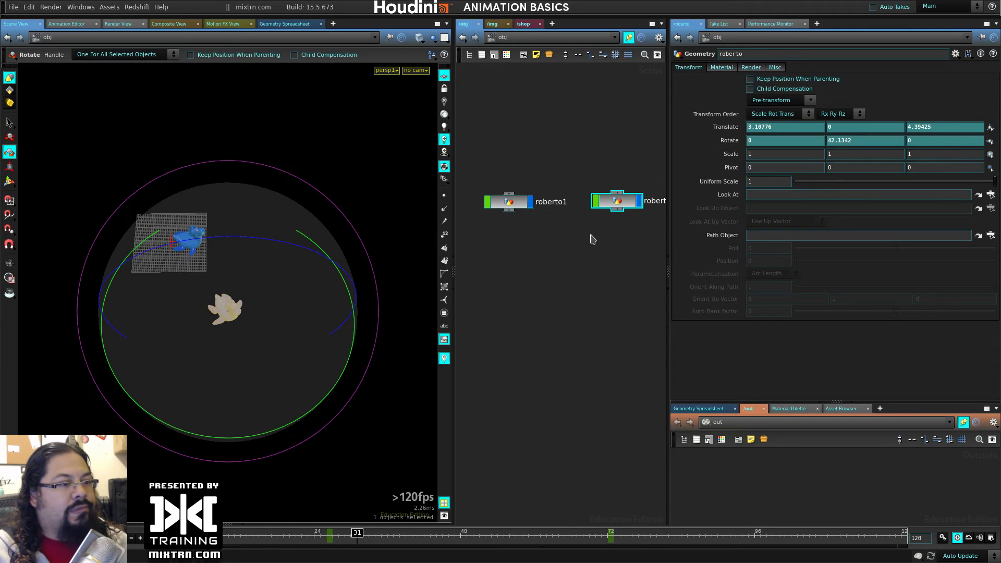
Copy roberto's translate parameter and paste it as references onto roberto1's translate
{"action": "right_click", "coordinate": [726, 130]}
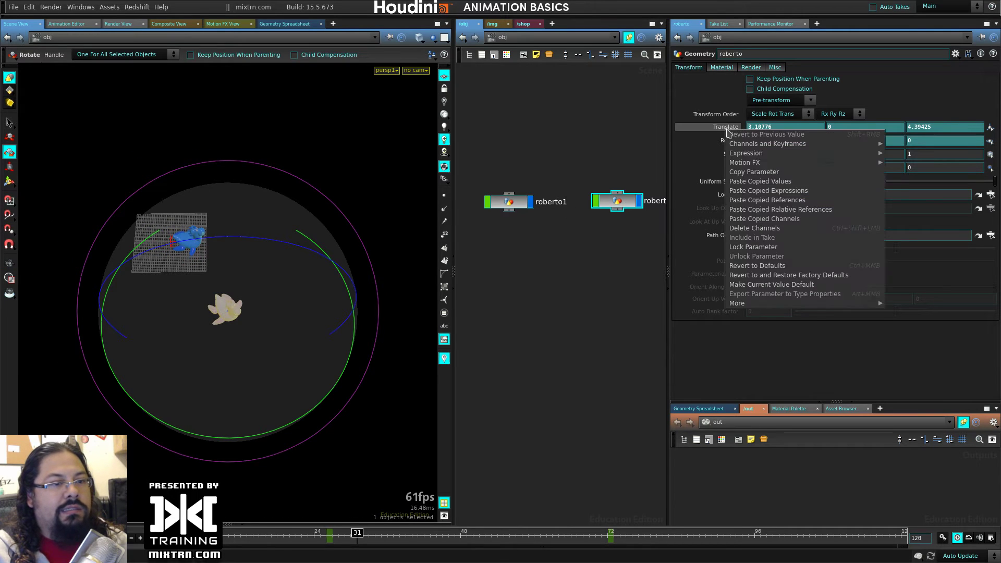
{"action": "left_click", "coordinate": [761, 172]}
{"action": "left_click", "coordinate": [514, 209]}
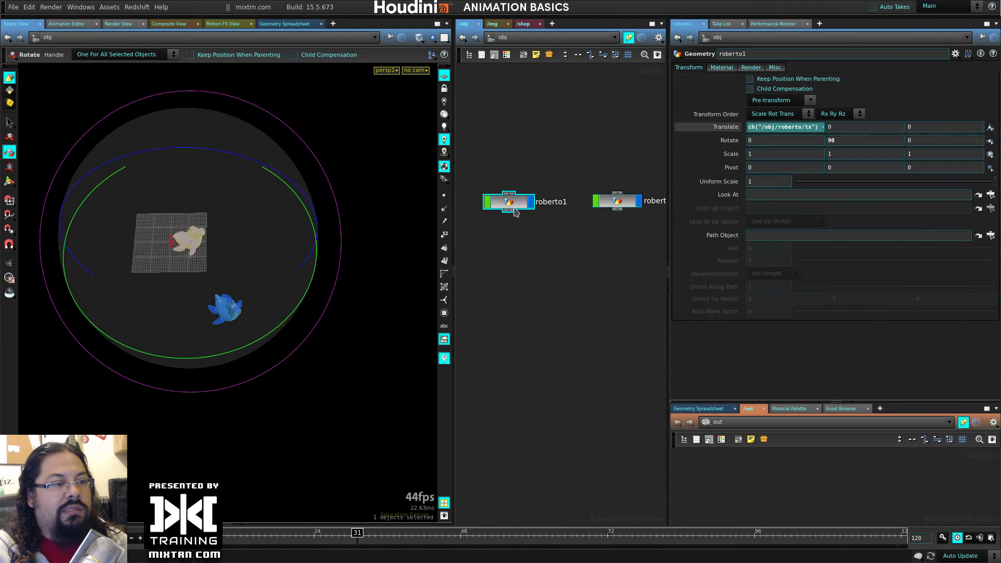
{"action": "right_click", "coordinate": [747, 131]}
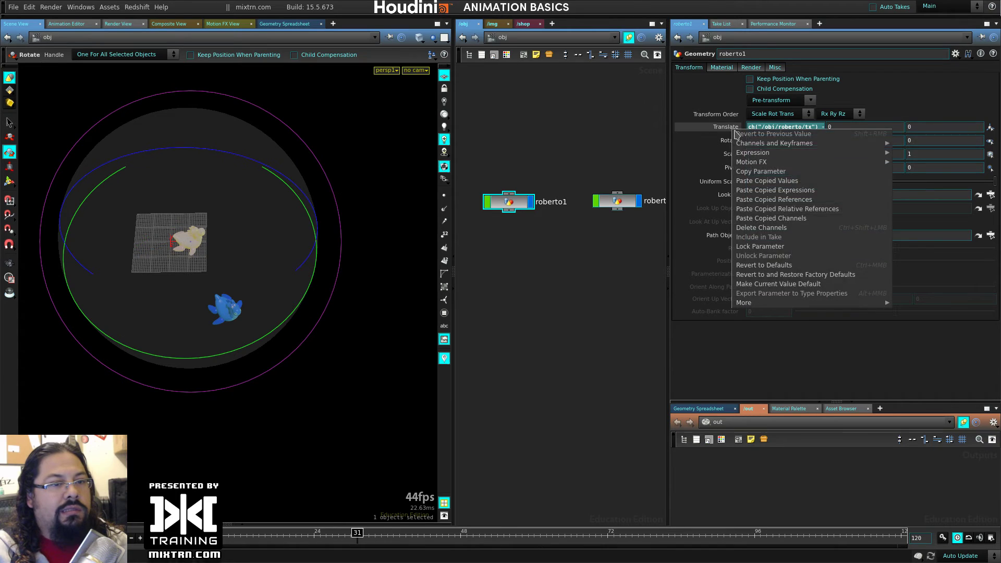
{"action": "left_click", "coordinate": [774, 199]}
Copy roberto's rotate parameter and paste it as references onto roberto1's rotate
{"action": "left_click", "coordinate": [619, 207]}
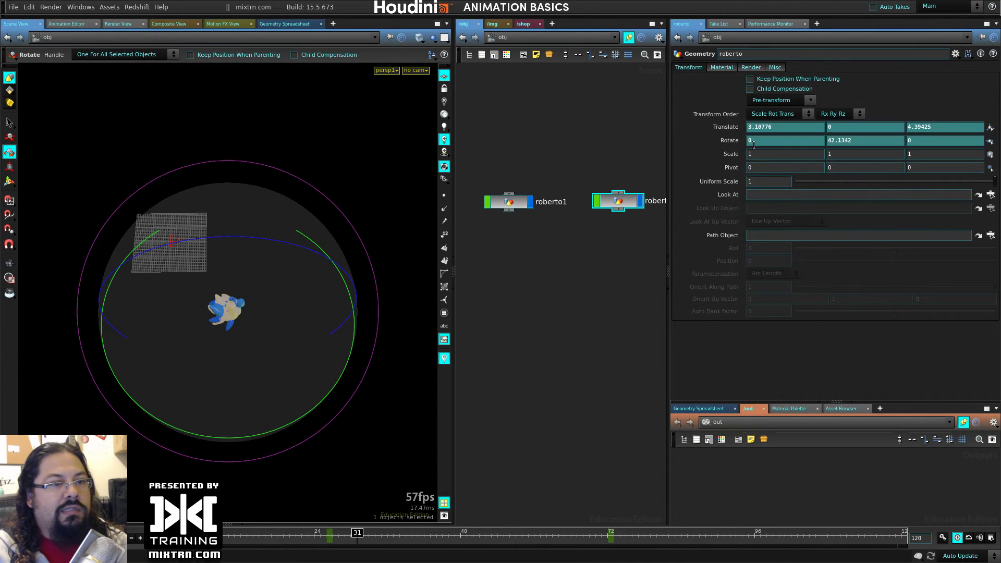
{"action": "right_click", "coordinate": [730, 140]}
{"action": "left_click", "coordinate": [758, 184]}
{"action": "left_click", "coordinate": [517, 206]}
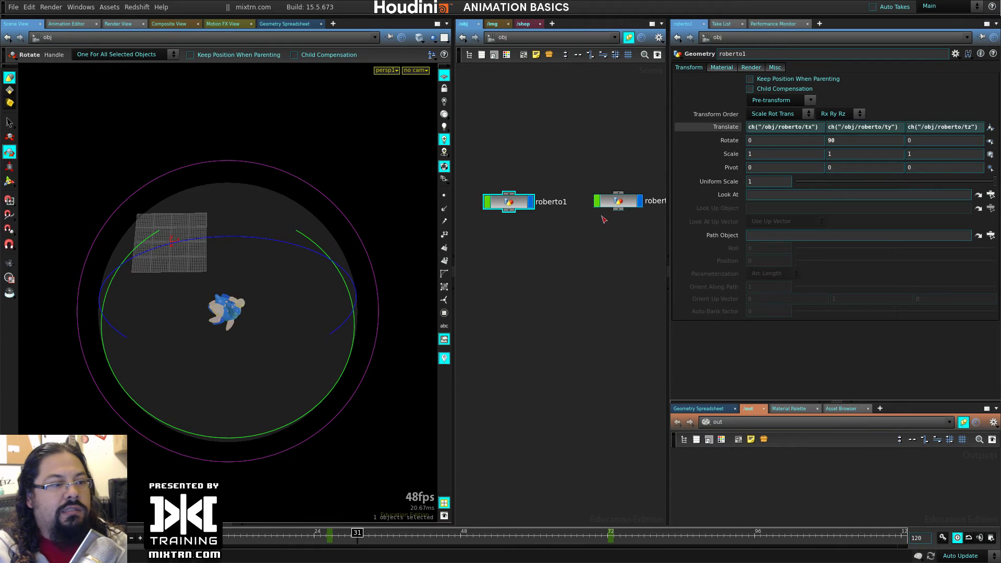
{"action": "right_click", "coordinate": [730, 141]}
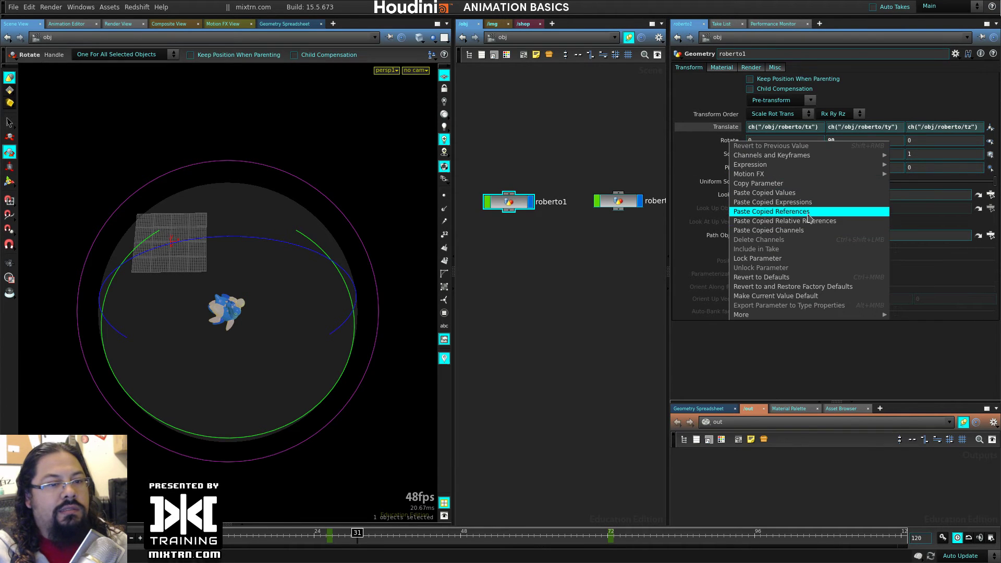
{"action": "left_click", "coordinate": [803, 211]}
At frame 23, extend roberto1's translate X expression with a subtraction so it sits offset from roberto
{"action": "left_click_drag", "start_coordinate": [339, 537], "coordinate": [308, 550]}
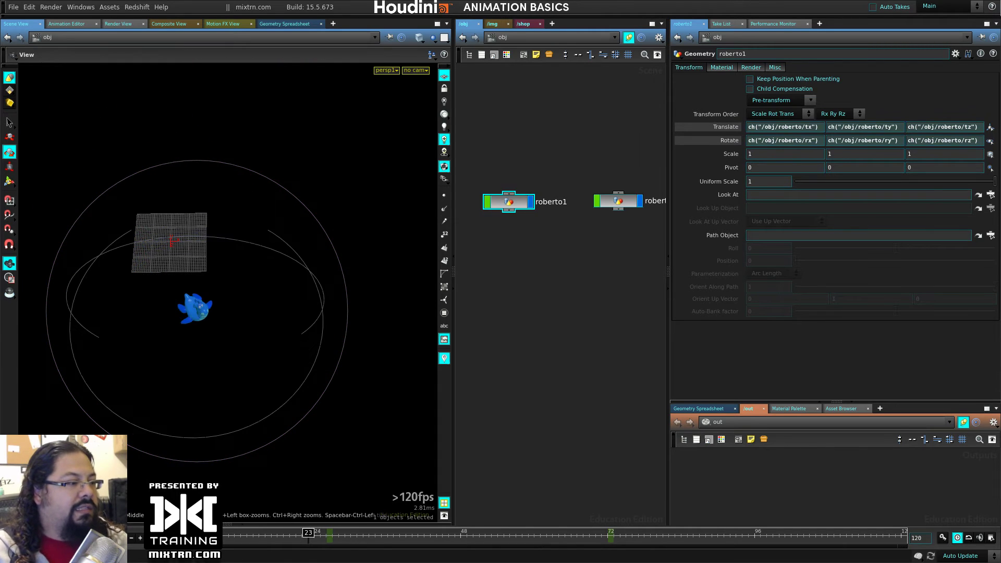
{"action": "right_click_drag", "start_coordinate": [250, 443], "coordinate": [319, 442], "text": "alt"}
{"action": "left_click_drag", "start_coordinate": [319, 442], "coordinate": [287, 387], "text": "alt"}
{"action": "right_click_drag", "start_coordinate": [292, 349], "coordinate": [373, 353], "text": "alt"}
{"action": "key", "text": "h"}
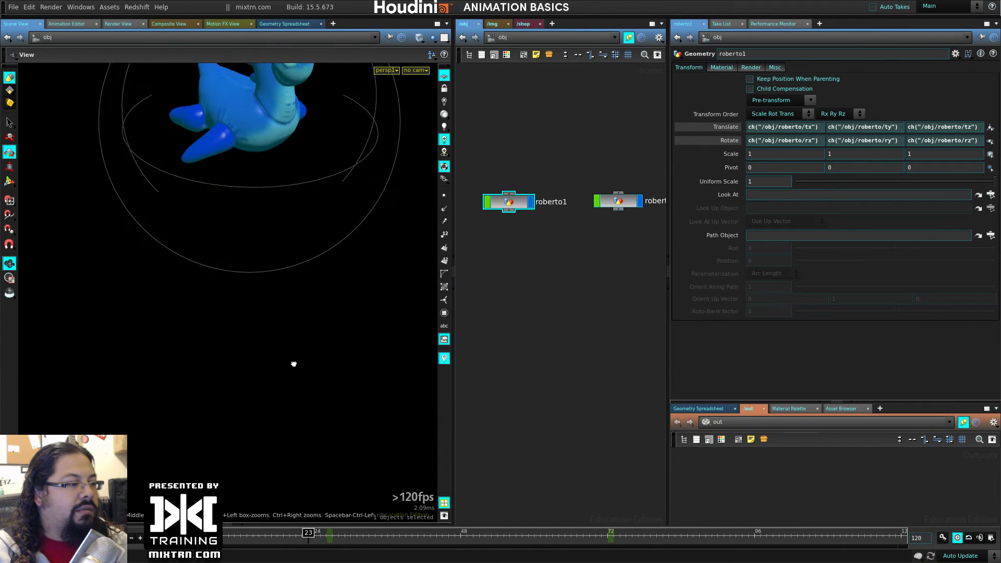
{"action": "key", "text": "r"}
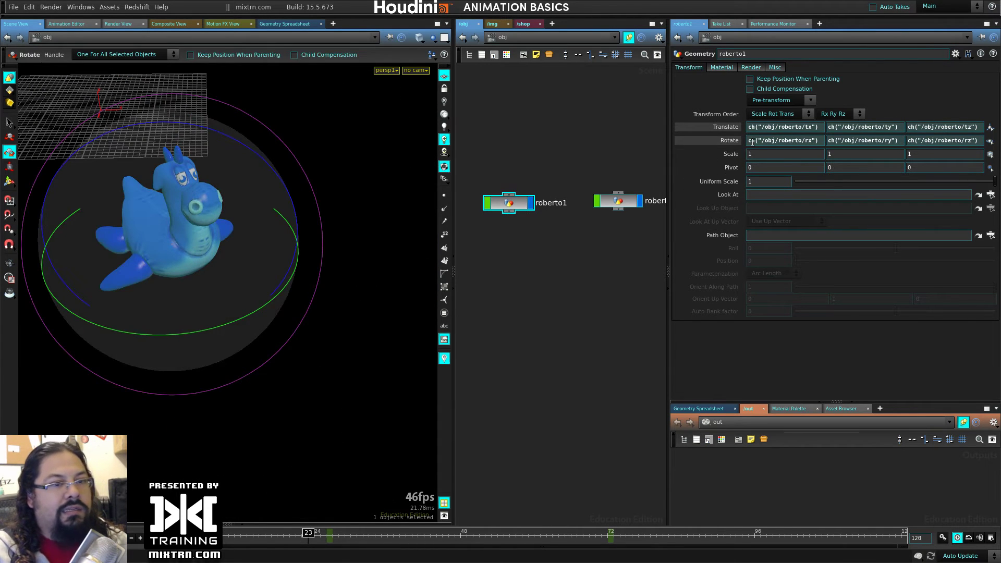
{"action": "left_click", "coordinate": [819, 127]}
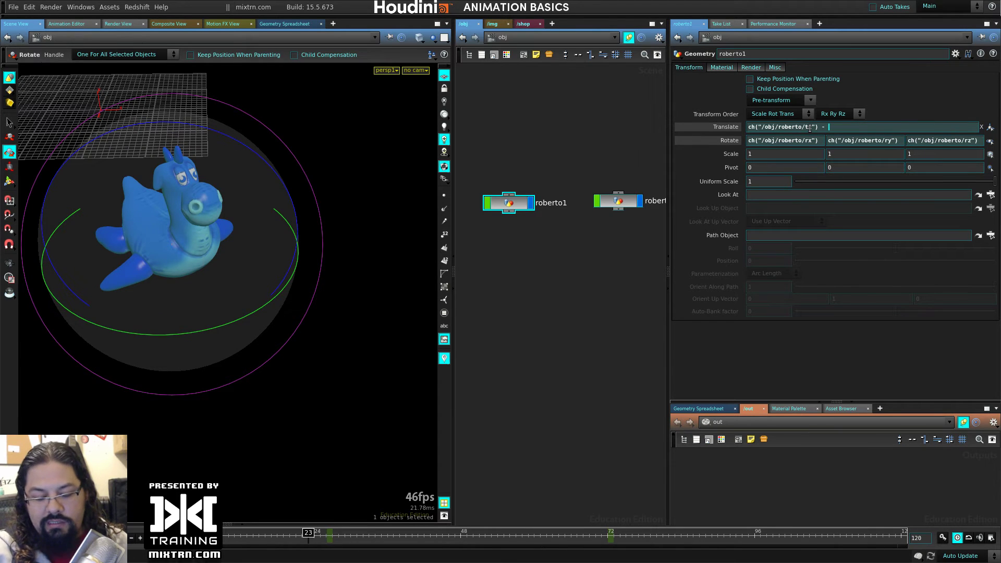
{"action": "key", "text": "Return"}
{"action": "scroll", "coordinate": [233, 316], "scroll_direction": "down", "scroll_amount": 5}
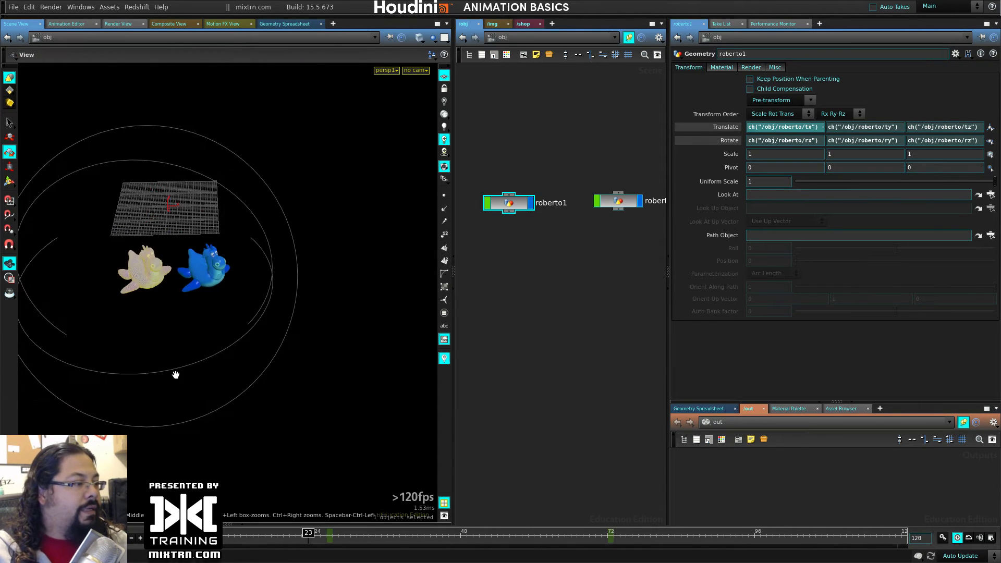
Scrub the timeline to check how roberto1 follows roberto's movement and rotation
{"action": "left_click_drag", "start_coordinate": [174, 371], "coordinate": [131, 248]}
{"action": "mouse_move", "coordinate": [232, 533]}
{"action": "left_mouse_down"}
{"action": "mouse_move", "coordinate": [610, 531]}
{"action": "mouse_move", "coordinate": [380, 524]}
{"action": "mouse_move", "coordinate": [229, 491]}
{"action": "mouse_move", "coordinate": [331, 479]}
{"action": "mouse_move", "coordinate": [287, 471]}
{"action": "mouse_move", "coordinate": [385, 459]}
{"action": "mouse_move", "coordinate": [365, 454]}
{"action": "left_mouse_up"}
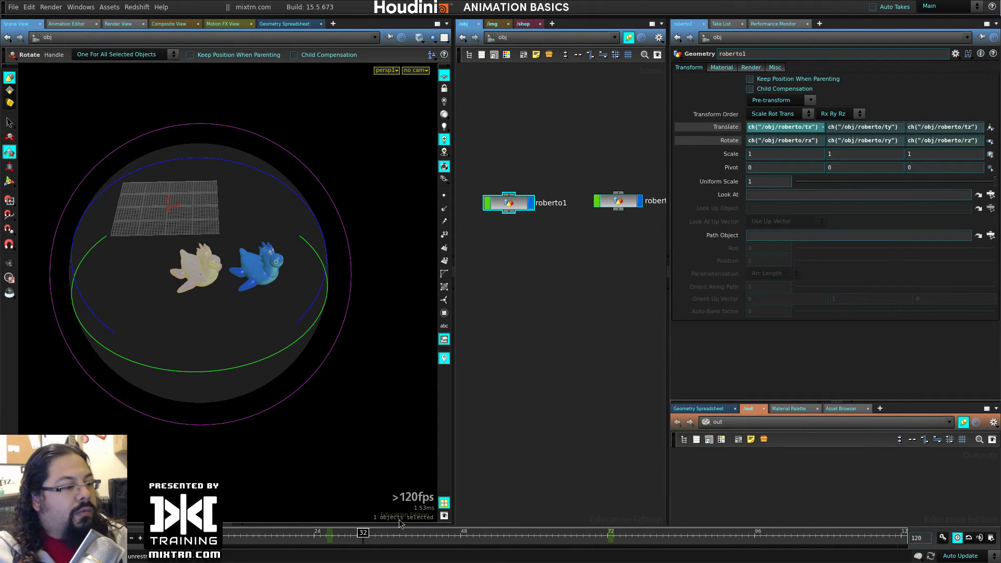
{"action": "left_click_drag", "start_coordinate": [365, 455], "coordinate": [339, 516]}
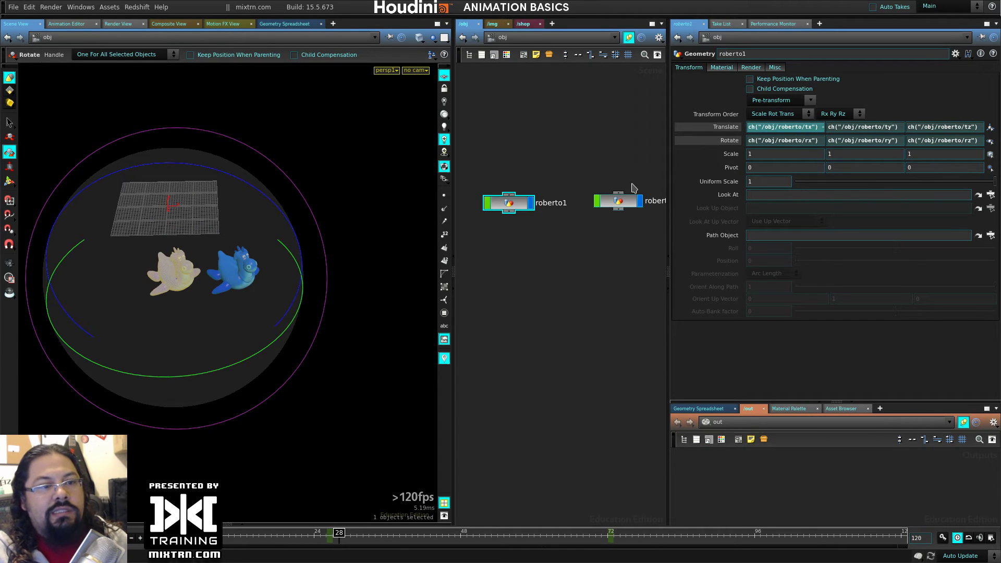
Widen the network editor's area and place the roberto node above and apart from roberto1
{"action": "left_click_drag", "start_coordinate": [669, 334], "coordinate": [770, 336]}
{"action": "left_click_drag", "start_coordinate": [453, 339], "coordinate": [421, 337]}
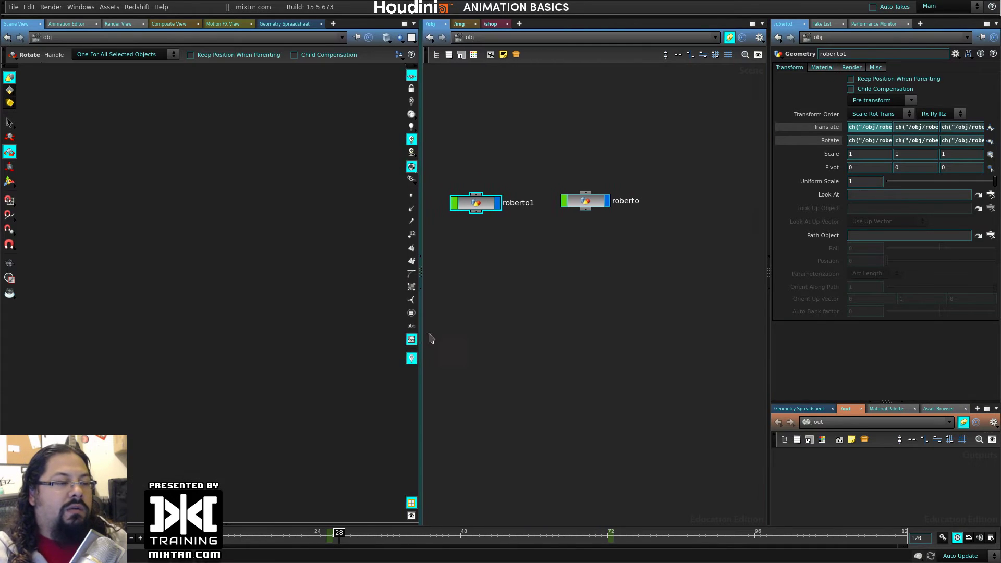
{"action": "left_click_drag", "start_coordinate": [586, 197], "coordinate": [594, 164]}
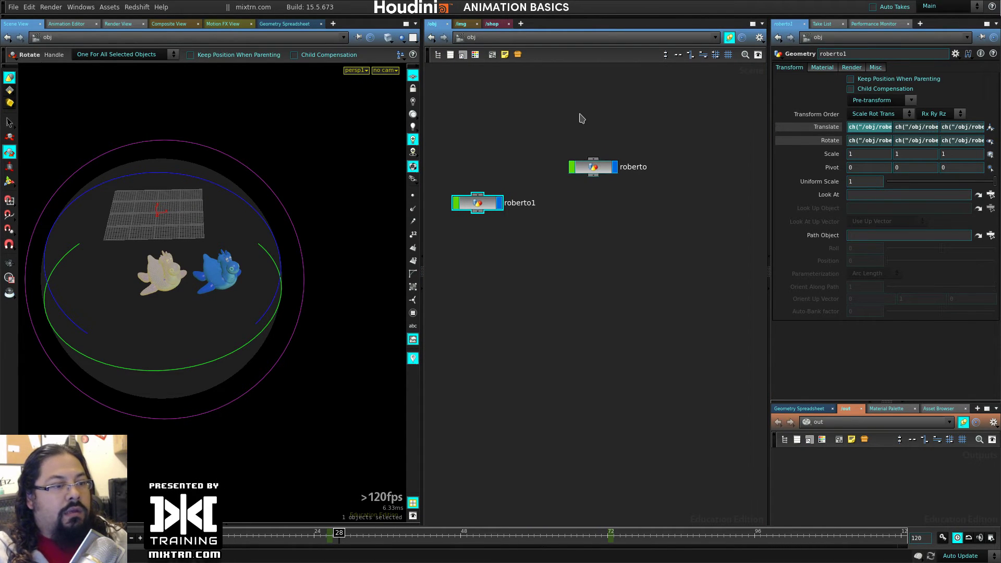
{"action": "right_click", "coordinate": [492, 207]}
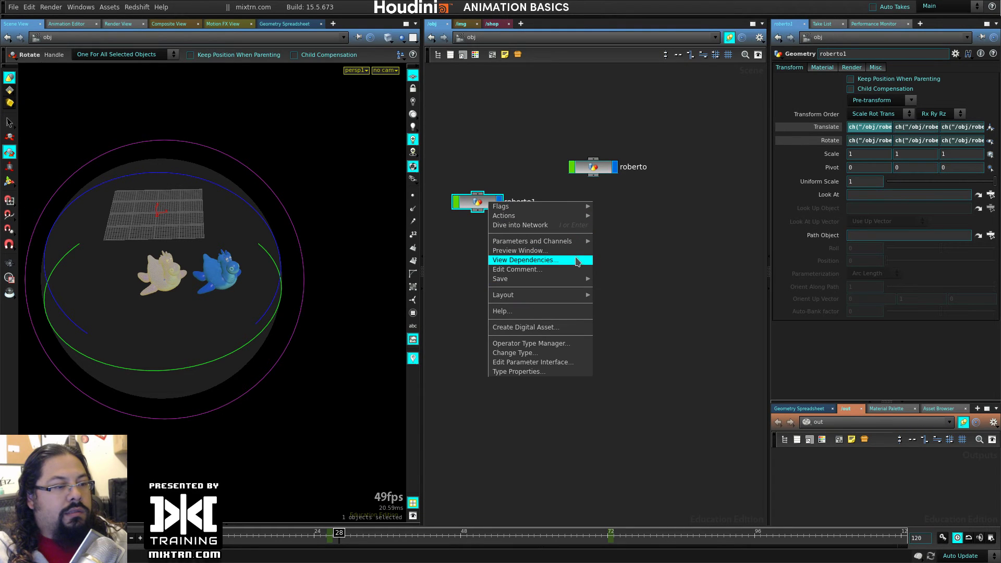
{"action": "mouse_move", "coordinate": [583, 218]}
{"action": "right_click", "coordinate": [822, 135]}
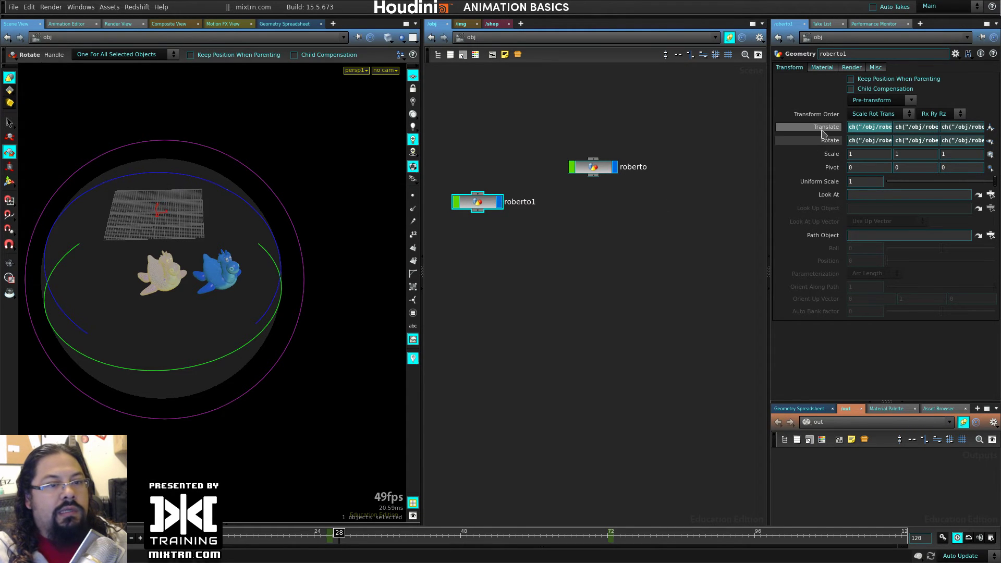
{"action": "right_click", "coordinate": [822, 134]}
{"action": "mouse_move", "coordinate": [850, 165]}
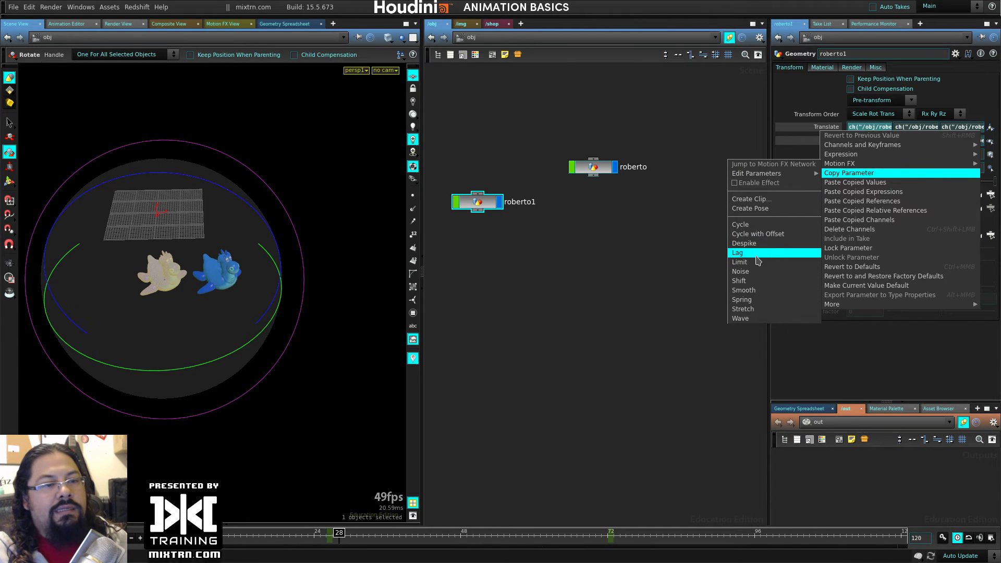
{"action": "left_click", "coordinate": [628, 253]}
{"action": "right_click", "coordinate": [833, 131]}
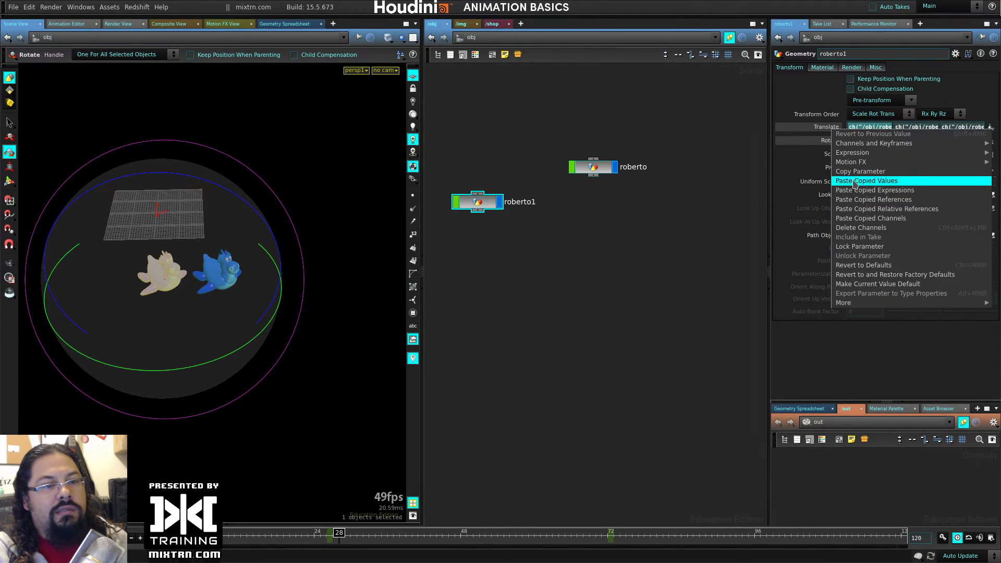
{"action": "left_click", "coordinate": [485, 207]}
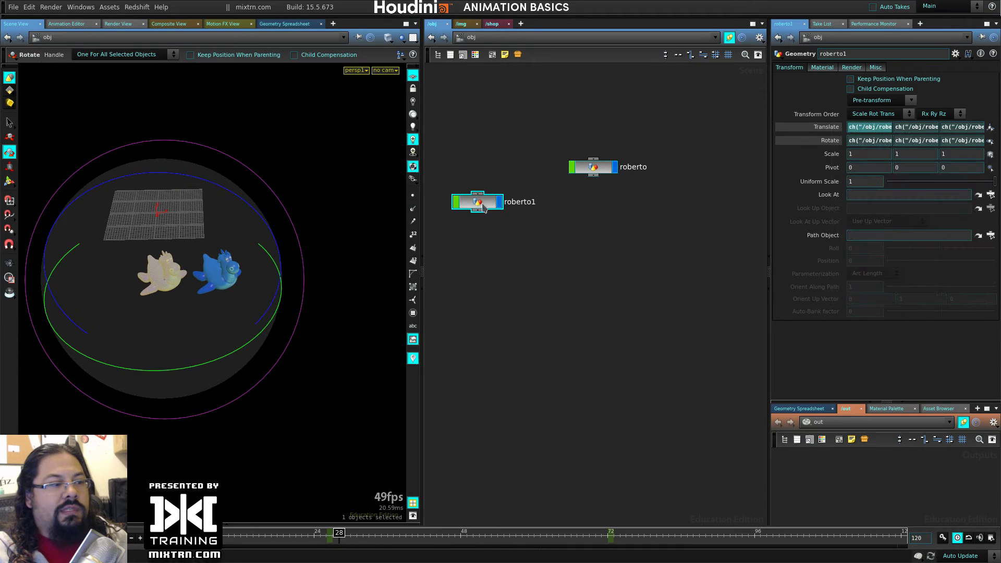
Delete the channels on roberto1's translate and rotate parameters
{"action": "right_click", "coordinate": [833, 133]}
{"action": "left_click", "coordinate": [886, 229]}
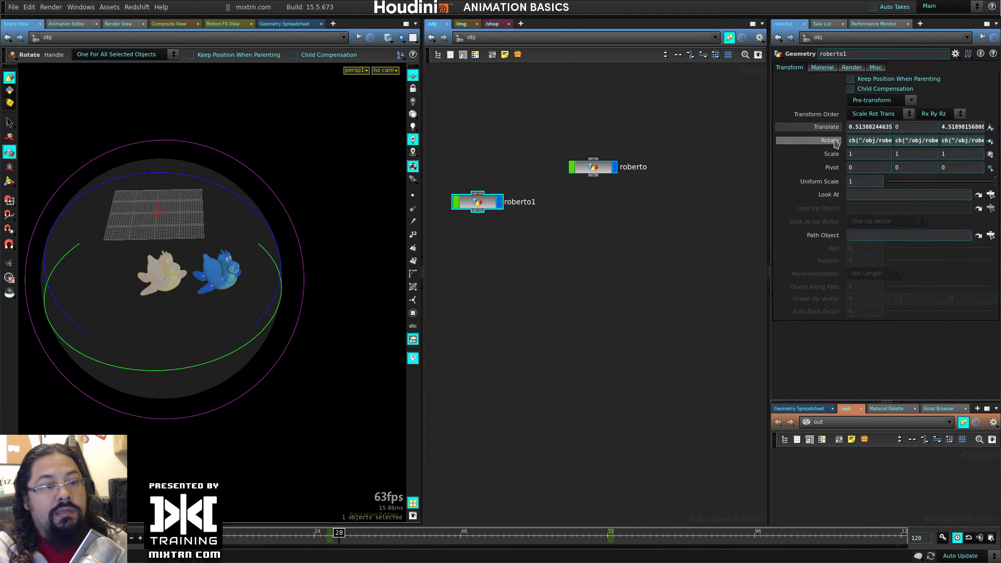
{"action": "right_click", "coordinate": [832, 141]}
{"action": "left_click", "coordinate": [886, 233]}
Revert roberto1's rotate and translate parameters to their defaults
{"action": "key", "text": "ctrl+z"}
{"action": "key", "text": "ctrl+z"}
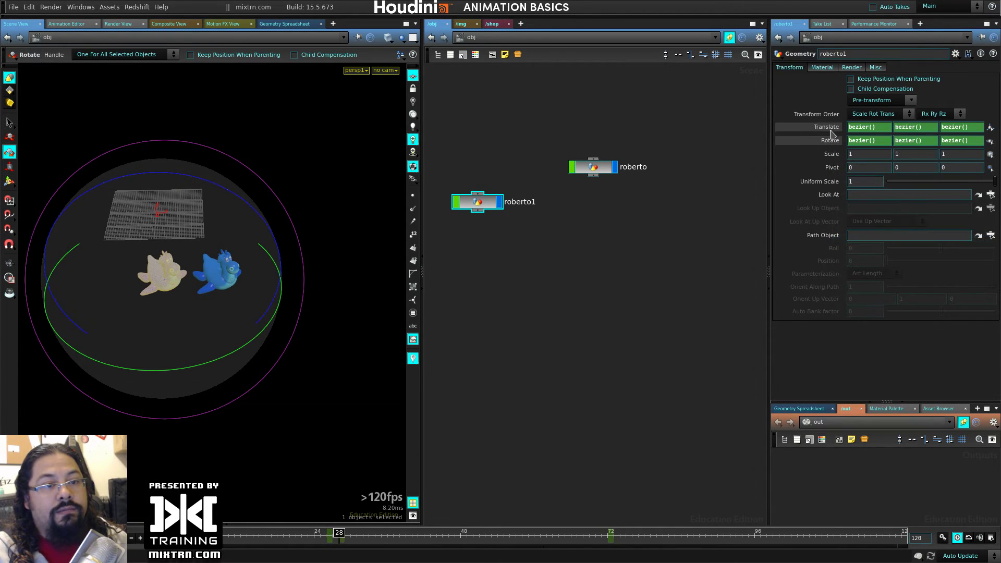
{"action": "key", "text": "ctrl+y"}
{"action": "key", "text": "ctrl+y"}
{"action": "middle_click", "coordinate": [829, 142], "text": "ctrl"}
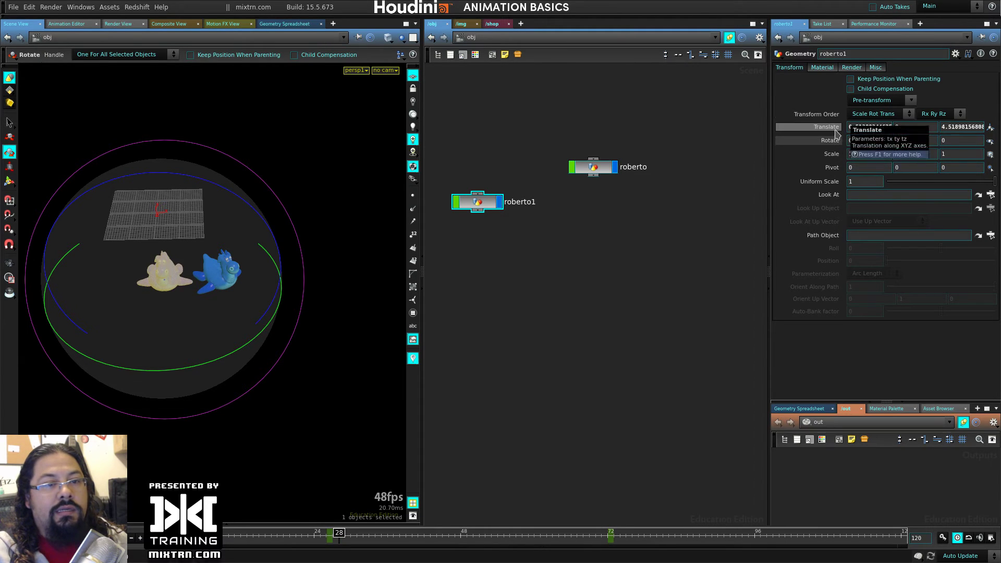
{"action": "middle_click", "coordinate": [834, 129], "text": "ctrl"}
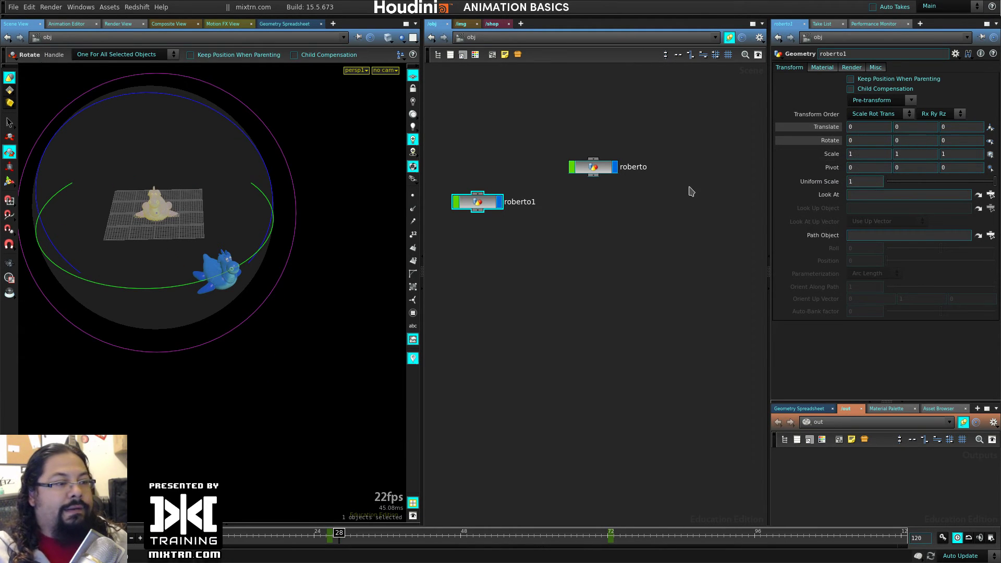
Return to frame 1 and add a Lag motion effect to roberto1's translate parameter
{"action": "left_click_drag", "start_coordinate": [294, 534], "coordinate": [229, 534]}
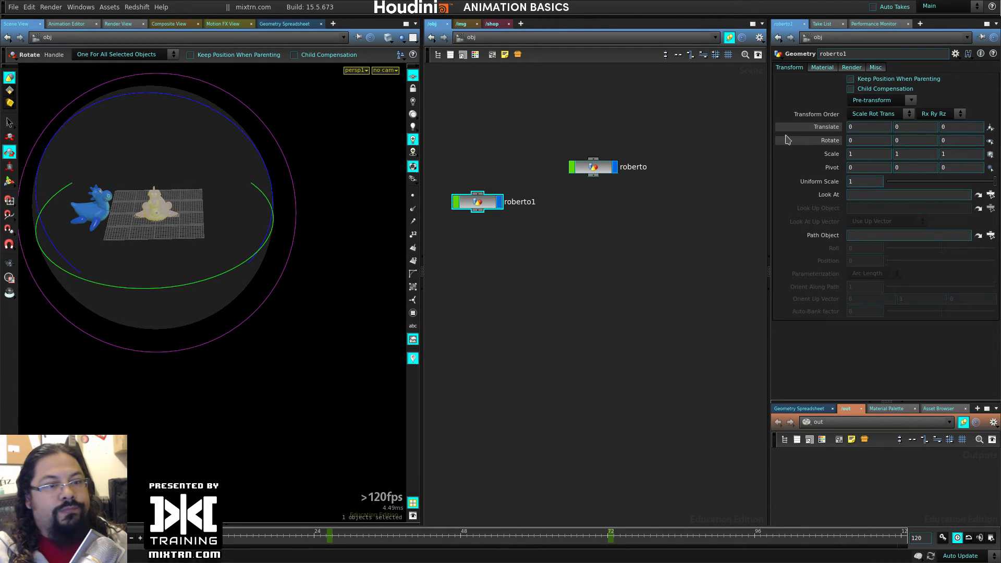
{"action": "left_click_drag", "start_coordinate": [493, 205], "coordinate": [495, 204]}
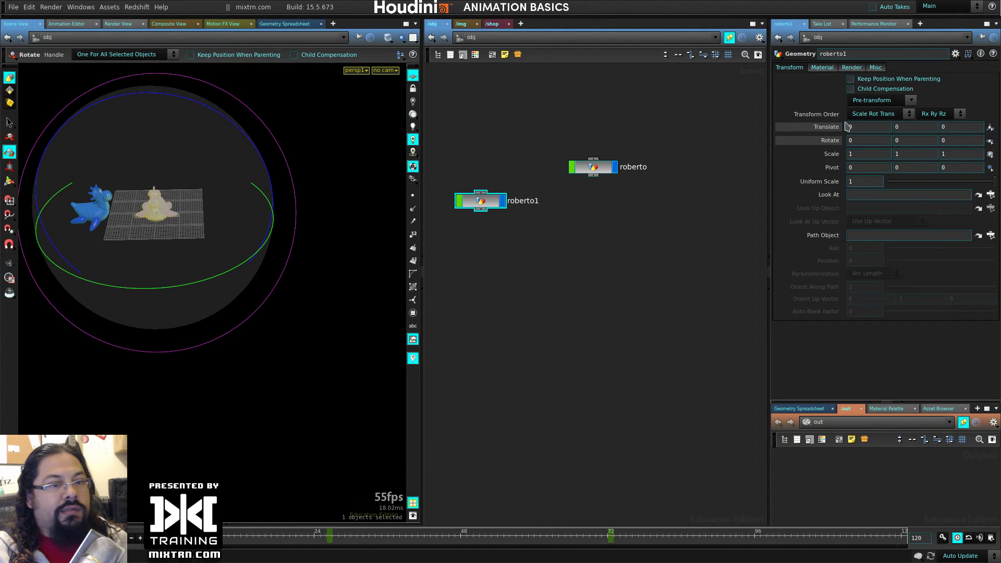
{"action": "right_click", "coordinate": [837, 128]}
{"action": "mouse_move", "coordinate": [863, 160]}
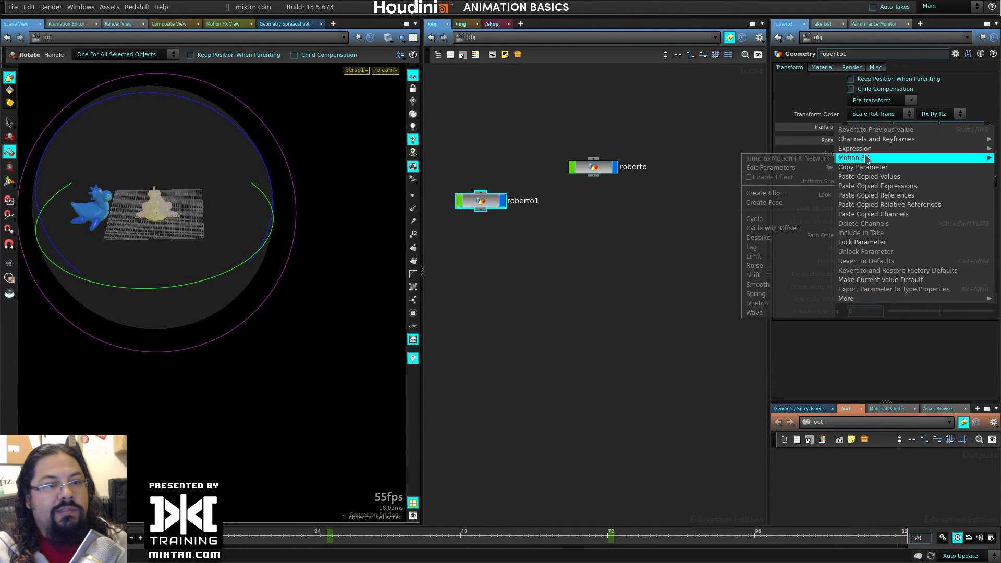
{"action": "left_click", "coordinate": [753, 246]}
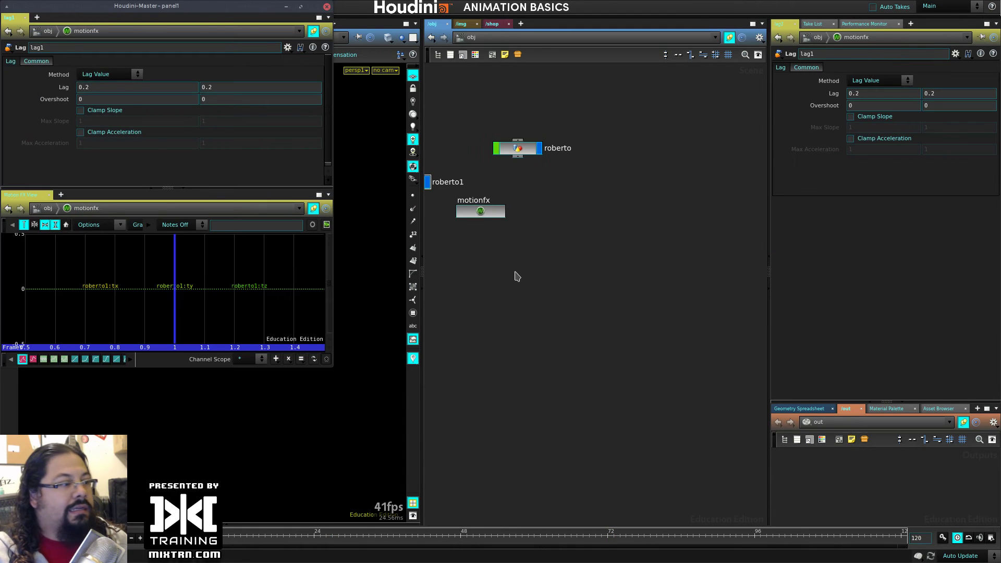
Close the floating Motion FX window and select the motionfx node in the object network
{"action": "left_click_drag", "start_coordinate": [154, 11], "coordinate": [600, 127]}
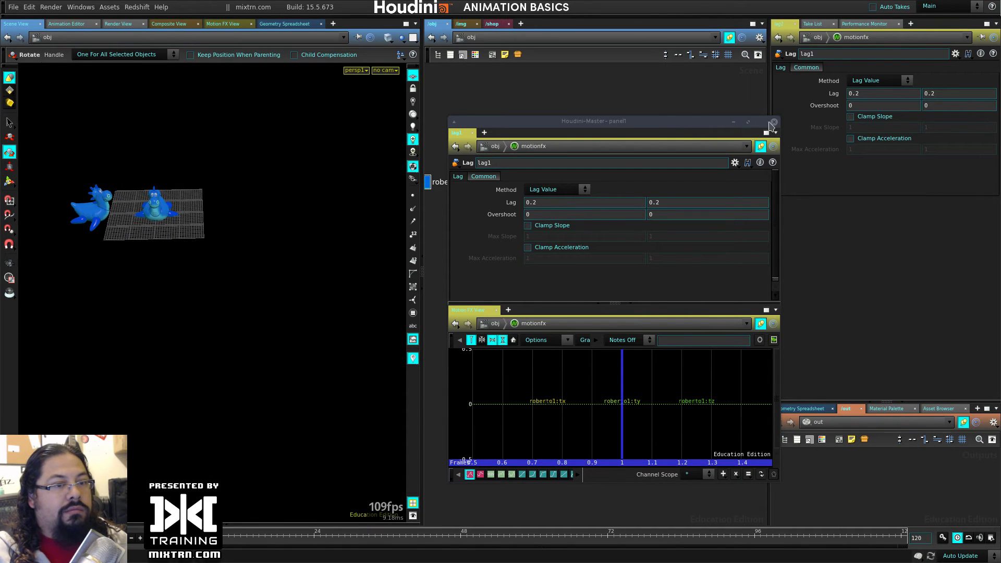
{"action": "left_click", "coordinate": [773, 122]}
{"action": "middle_click_drag", "start_coordinate": [548, 188], "coordinate": [647, 243]}
{"action": "left_click", "coordinate": [586, 265]}
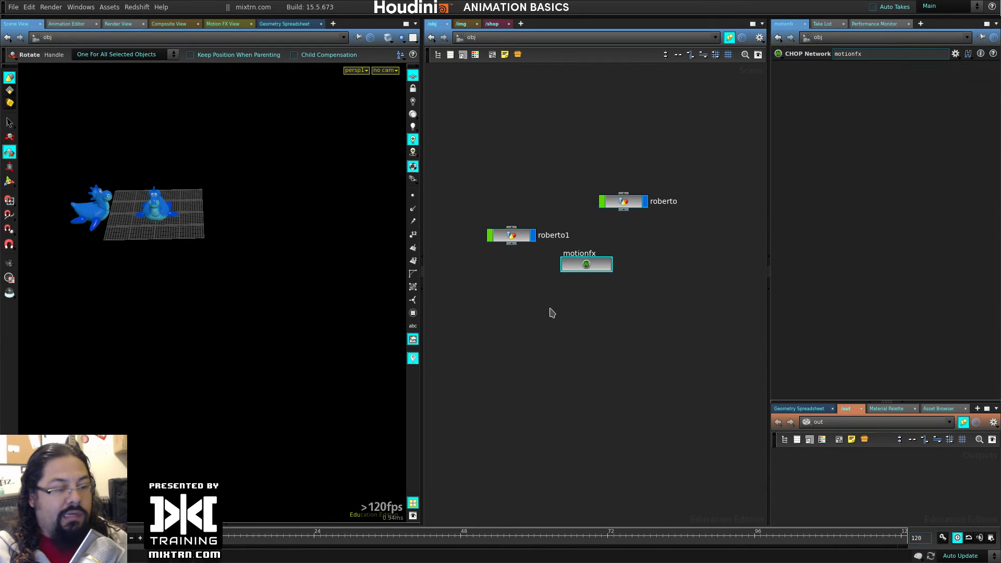
Delete the motionfx node from the object network and turn off the display of roberto1
{"action": "key", "text": "Delete"}
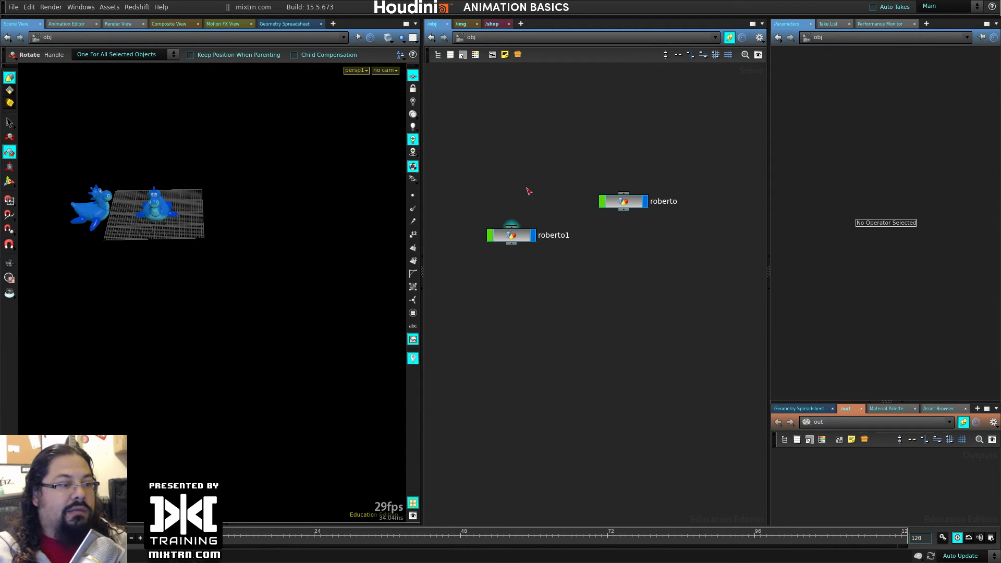
{"action": "left_click_drag", "start_coordinate": [513, 248], "coordinate": [516, 228]}
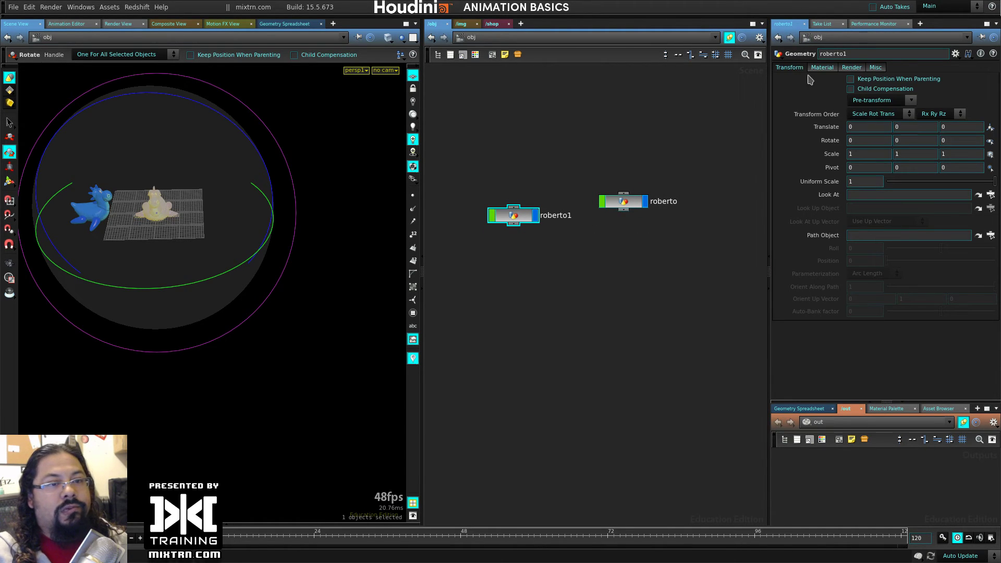
{"action": "left_click_drag", "start_coordinate": [640, 221], "coordinate": [640, 221]}
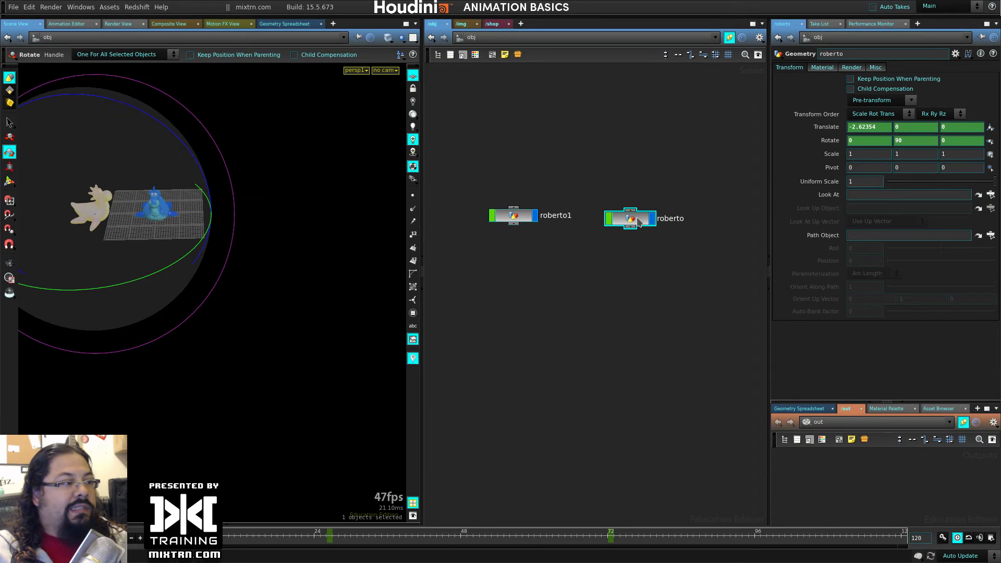
{"action": "left_click_drag", "start_coordinate": [496, 221], "coordinate": [500, 219]}
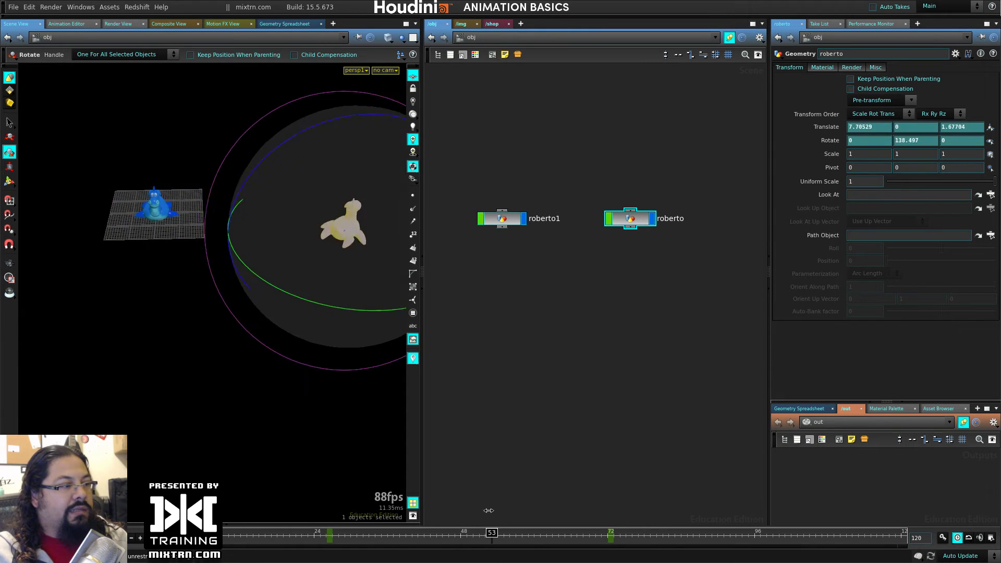
{"action": "left_click", "coordinate": [515, 224]}
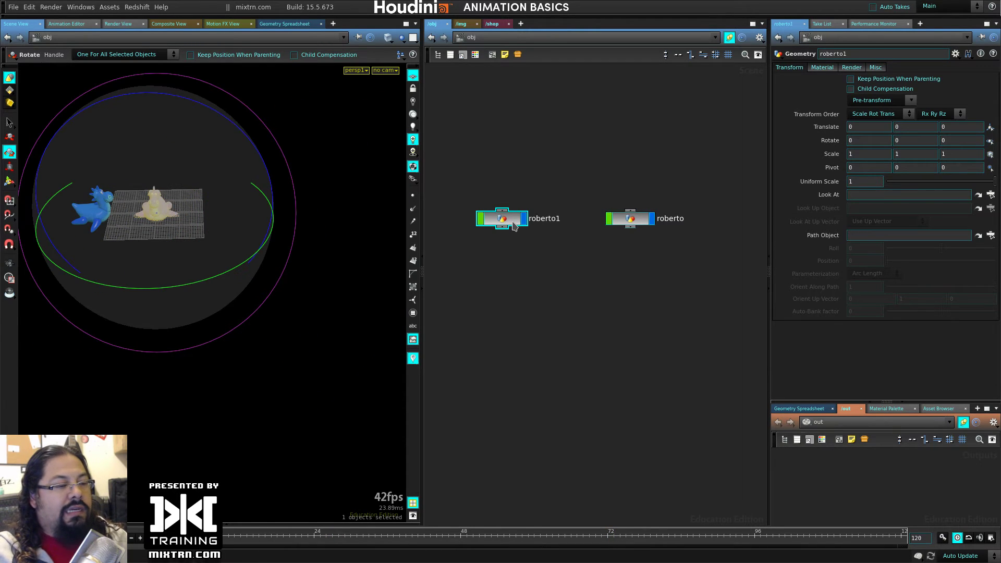
{"action": "left_click_drag", "start_coordinate": [507, 210], "coordinate": [493, 180]}
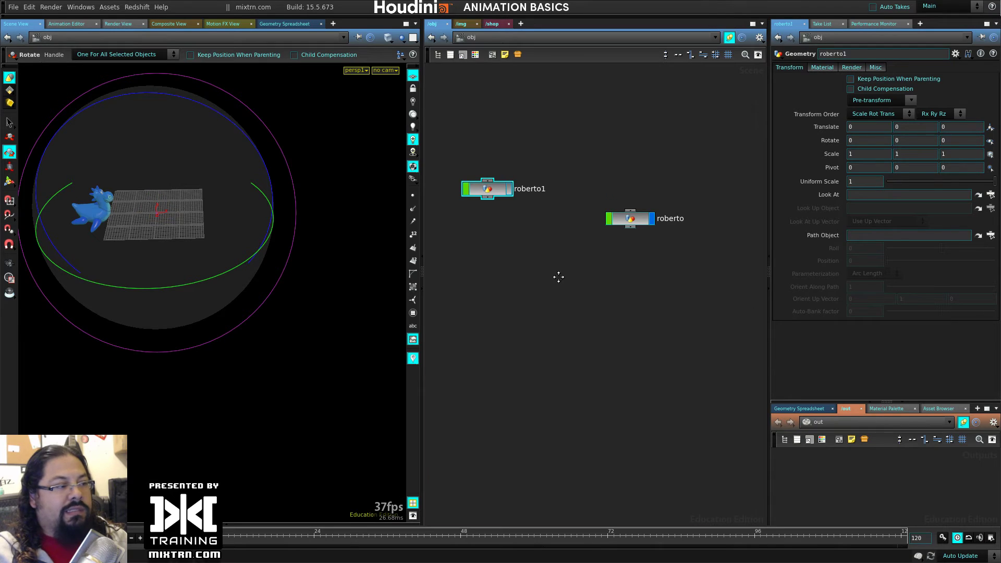
Create a Geometry object named rob and place it below roberto in the object network
{"action": "left_click", "coordinate": [559, 277]}
{"action": "middle_click_drag", "start_coordinate": [558, 277], "coordinate": [556, 249]}
{"action": "key", "text": "Tab"}
{"action": "type", "text": "geo"}
{"action": "key", "text": "Return"}
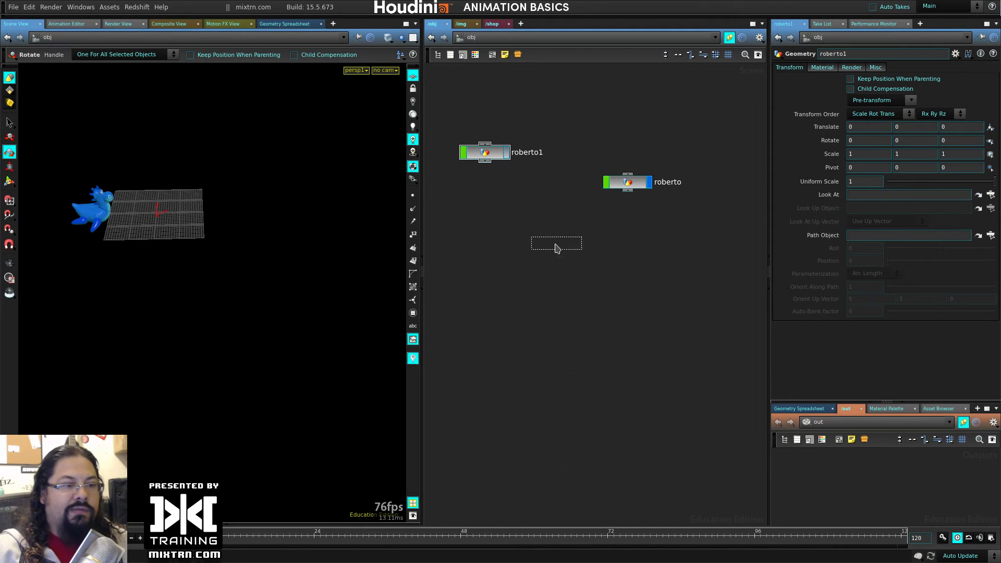
{"action": "left_click", "coordinate": [638, 233]}
{"action": "left_click_drag", "start_coordinate": [639, 235], "coordinate": [619, 238]}
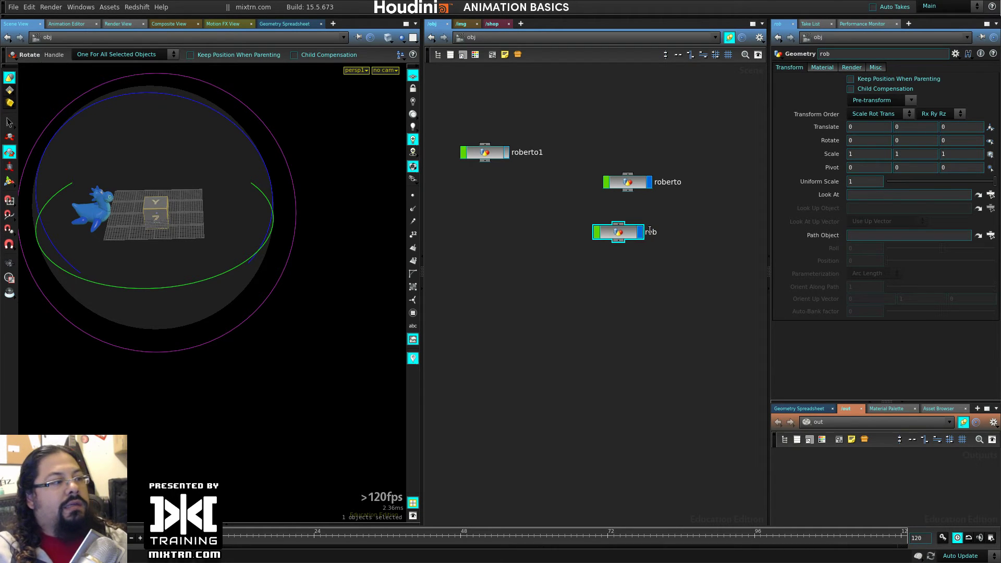
Inside rob, replace the default File node with an Object Merge node
{"action": "double_click", "coordinate": [624, 236]}
{"action": "left_click_drag", "start_coordinate": [582, 164], "coordinate": [544, 254]}
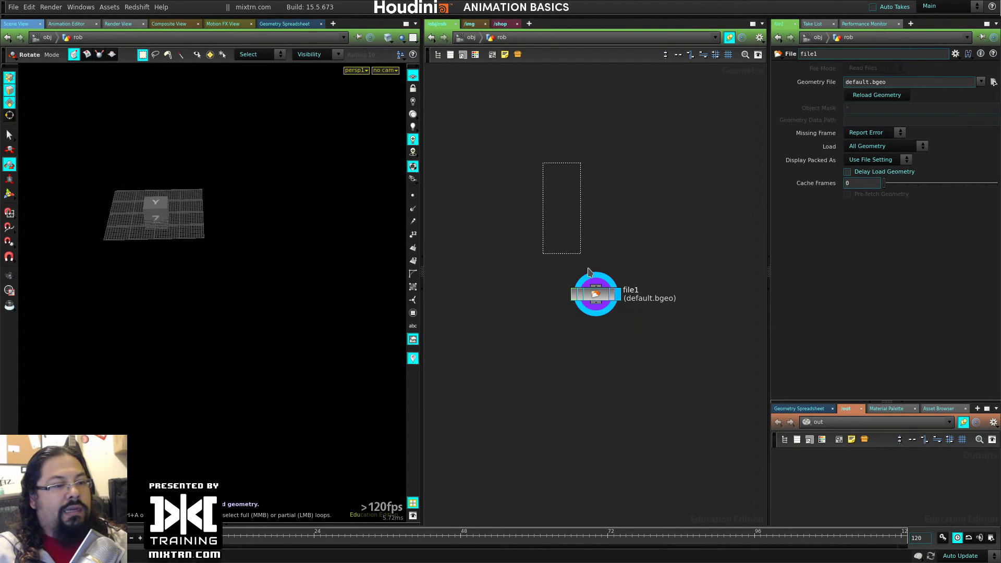
{"action": "key", "text": "Delete"}
{"action": "key", "text": "Tab"}
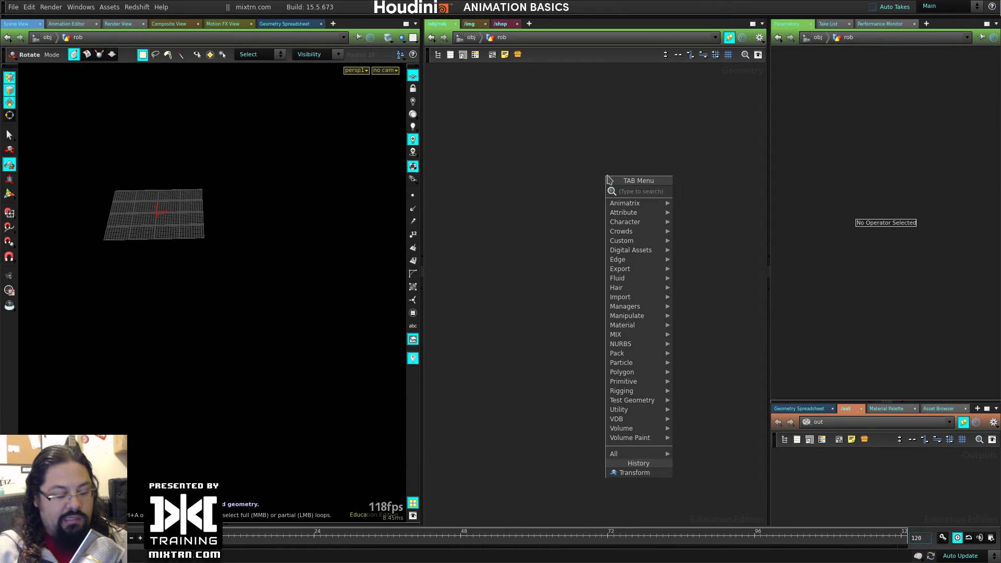
{"action": "type", "text": "obje"}
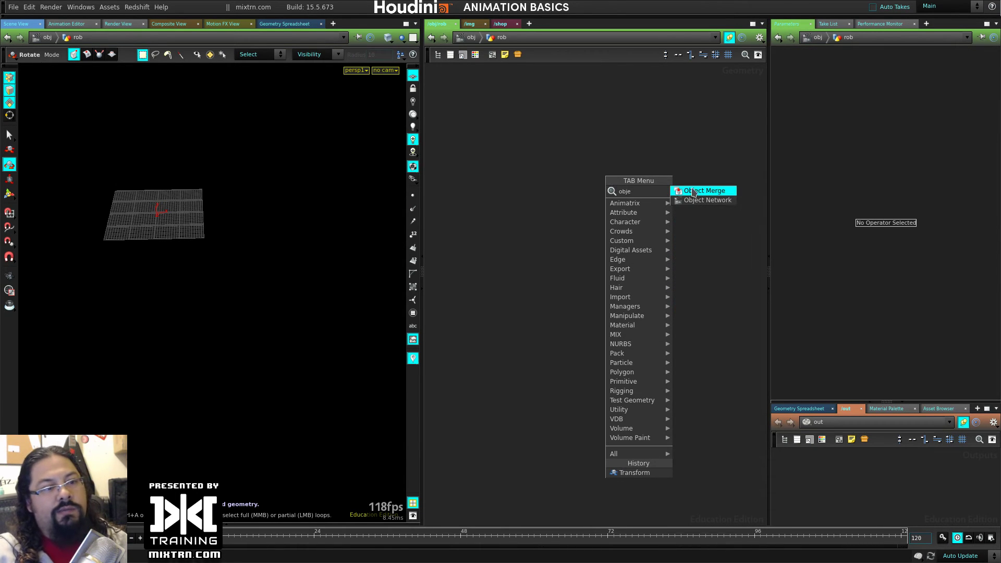
{"action": "left_click", "coordinate": [693, 192]}
{"action": "left_click", "coordinate": [614, 194]}
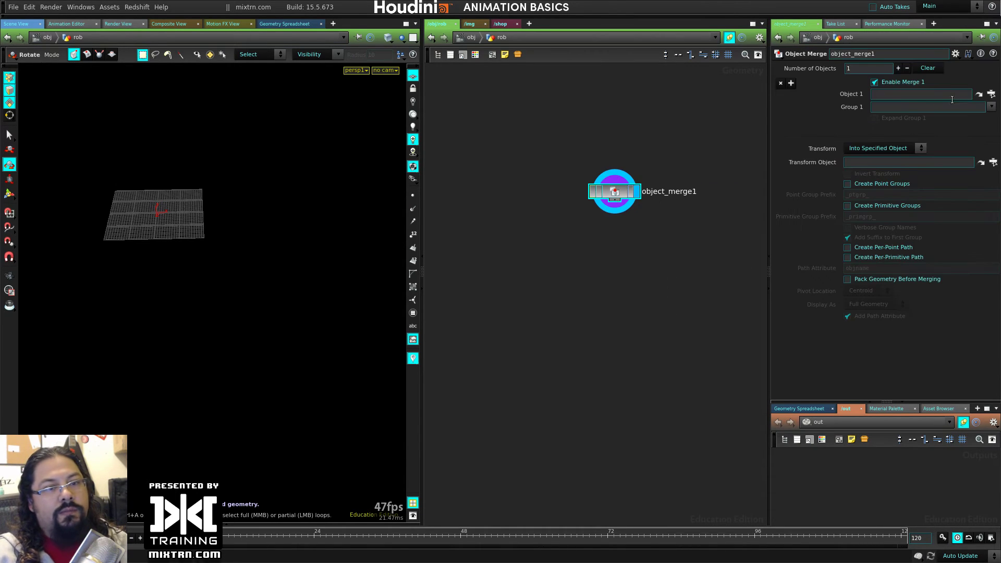
Set the Object Merge's Object 1 to /obj/roberto and its Transform to Into This Object
{"action": "left_click", "coordinate": [990, 95]}
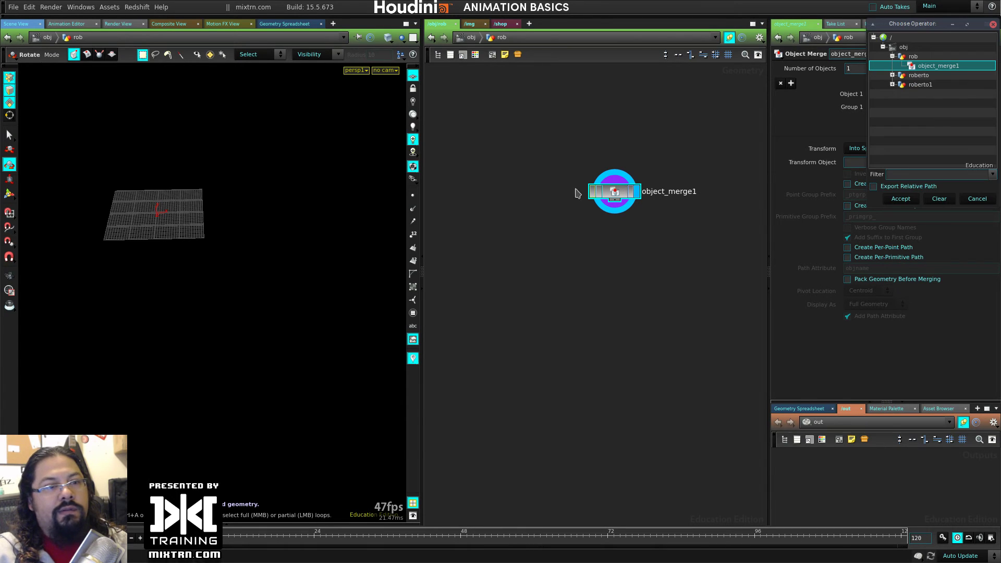
{"action": "left_click", "coordinate": [913, 78]}
{"action": "left_click", "coordinate": [901, 199]}
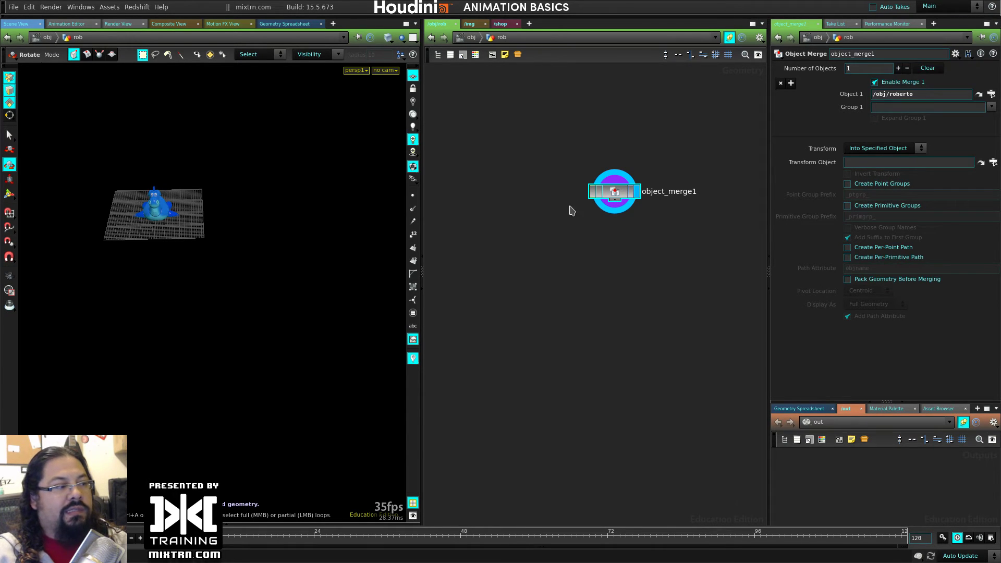
{"action": "left_click_drag", "start_coordinate": [615, 199], "coordinate": [584, 207]}
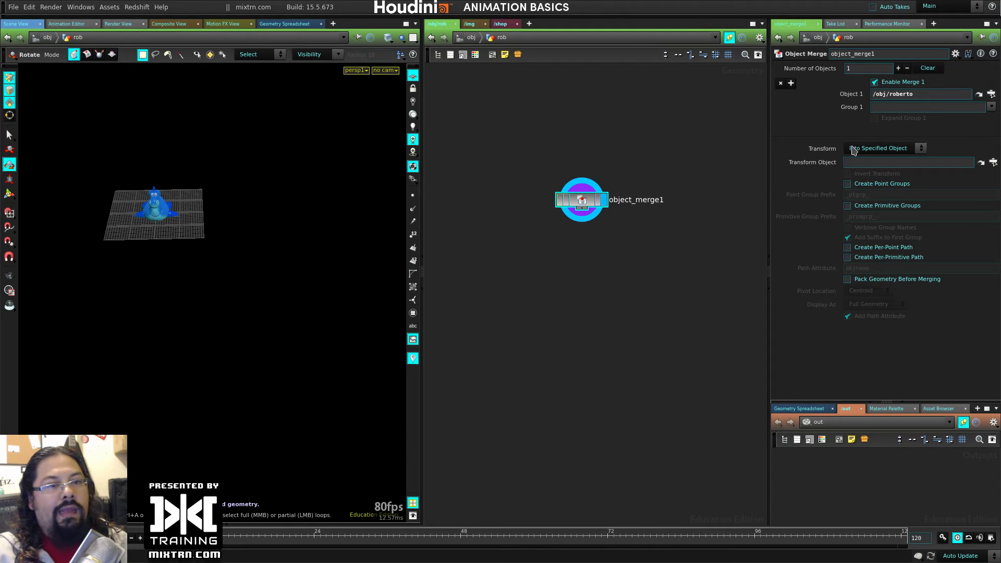
{"action": "left_click", "coordinate": [866, 152]}
{"action": "left_click", "coordinate": [884, 168]}
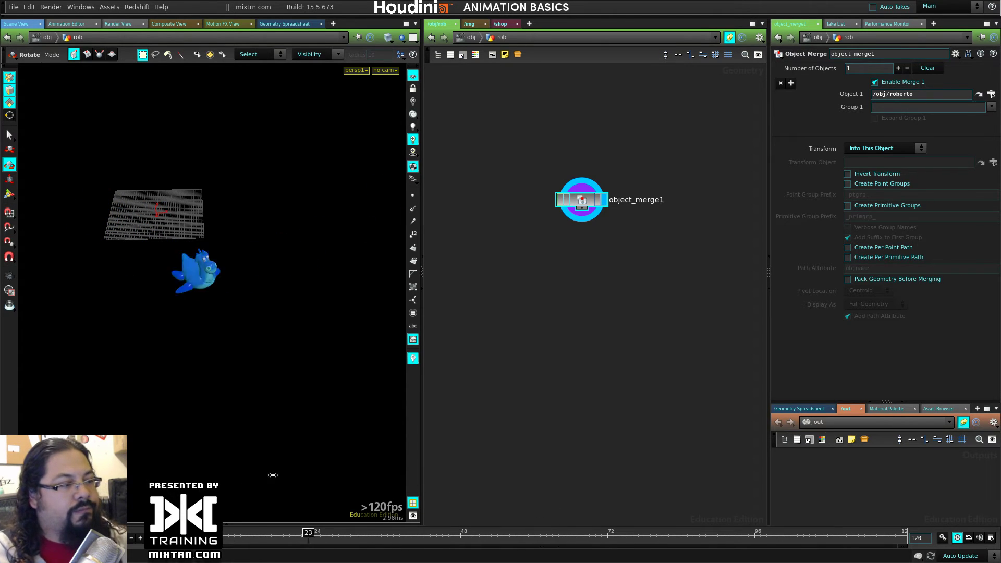
{"action": "left_click_drag", "start_coordinate": [583, 203], "coordinate": [582, 191]}
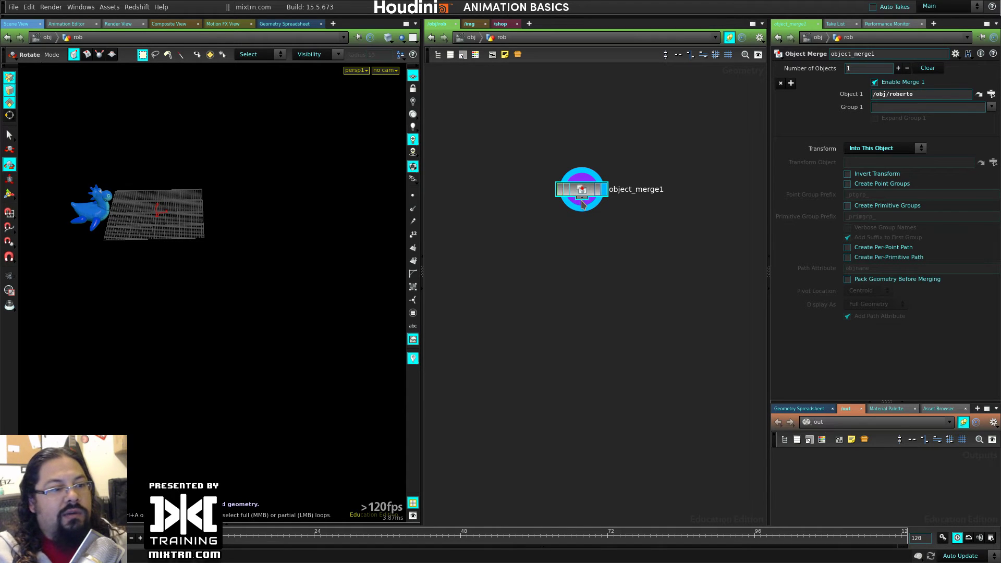
Add a Time Shift node fed by the Object Merge and place it directly underneath
{"action": "key", "text": "Tab"}
{"action": "key", "text": "Escape"}
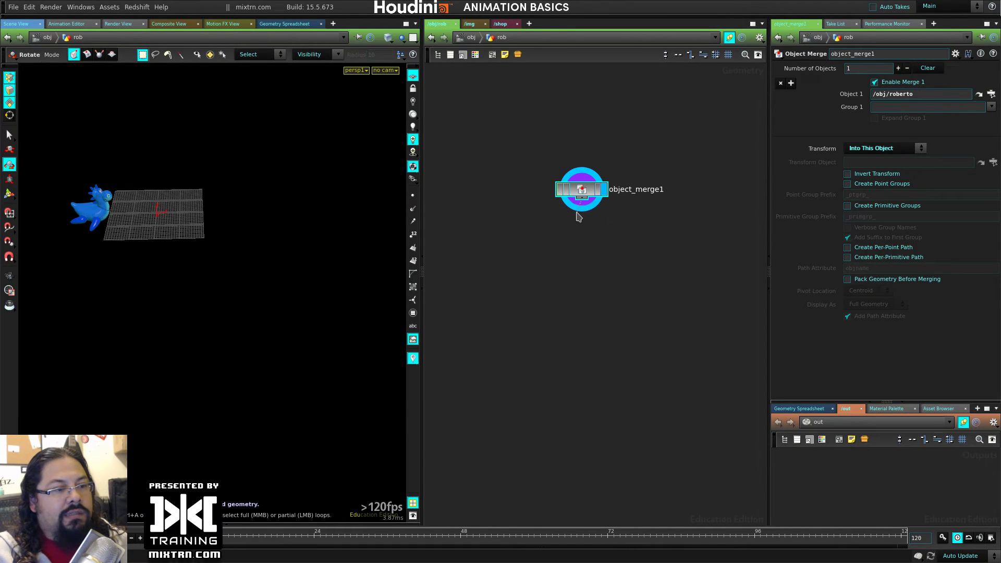
{"action": "scroll", "coordinate": [583, 202], "scroll_direction": "up", "scroll_amount": 5}
{"action": "left_click", "coordinate": [603, 186]}
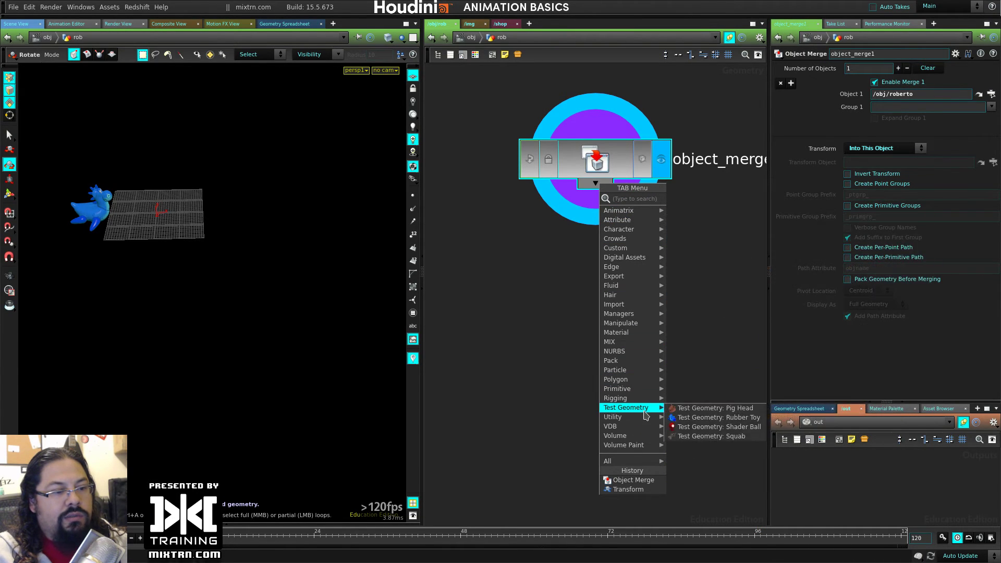
{"action": "mouse_move", "coordinate": [642, 421]}
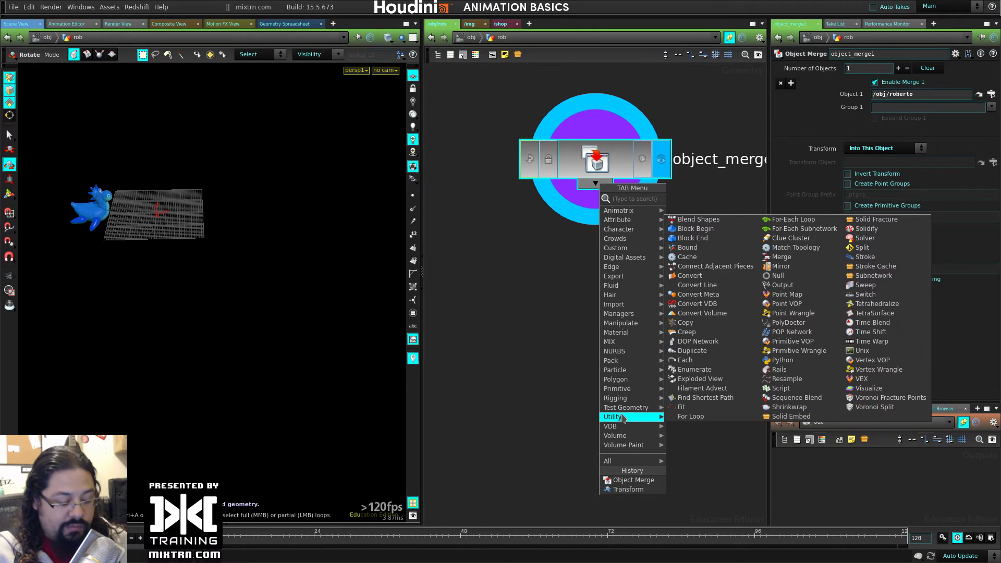
{"action": "type", "text": "time"}
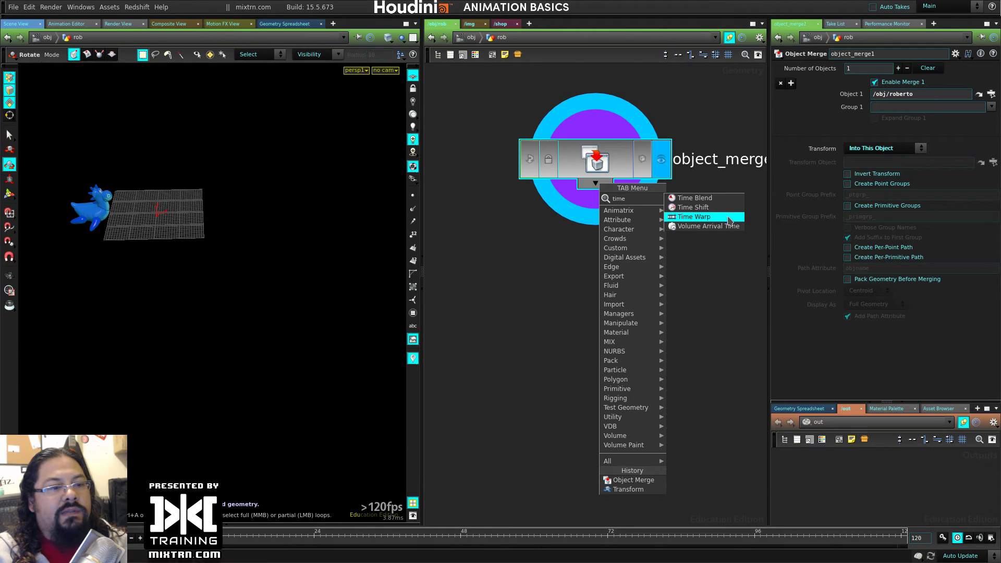
{"action": "left_click", "coordinate": [698, 207]}
{"action": "left_click", "coordinate": [601, 263]}
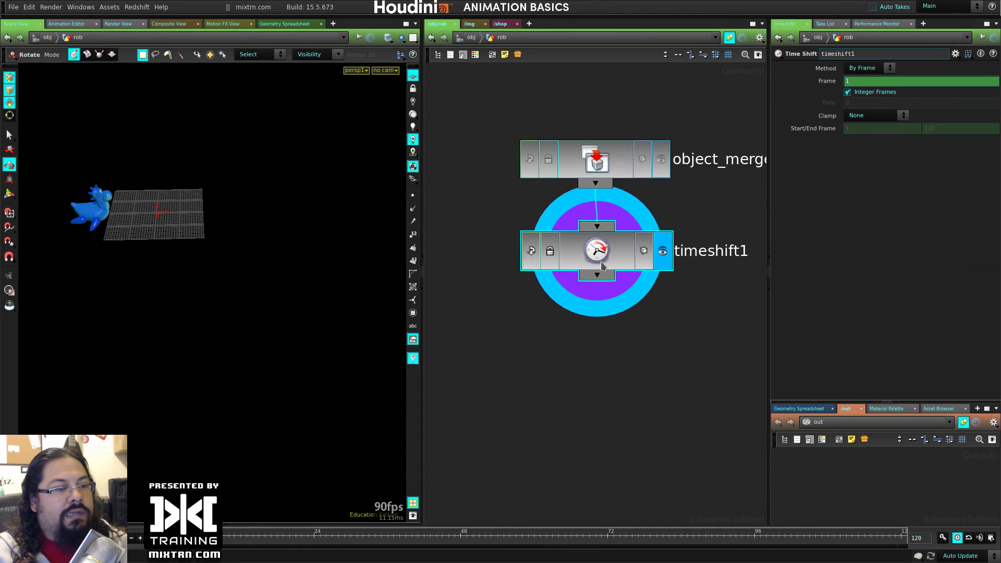
{"action": "left_click_drag", "start_coordinate": [601, 263], "coordinate": [599, 281]}
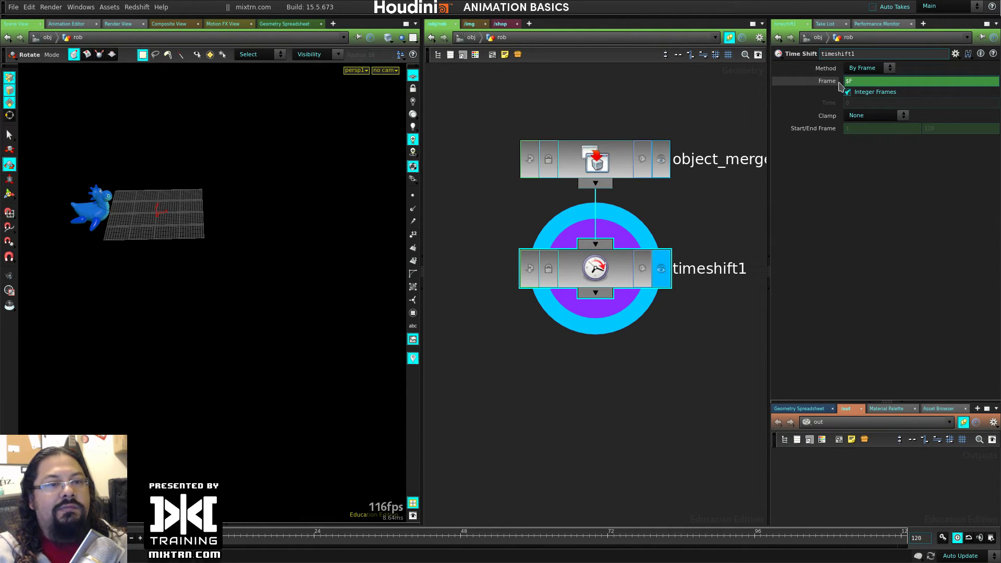
Scrub the timeline to compare the Time Shift's evaluated Frame value with the current frame, and return to frame 1
{"action": "mouse_move", "coordinate": [769, 134]}
{"action": "left_mouse_down"}
{"action": "mouse_move", "coordinate": [748, 134]}
{"action": "mouse_move", "coordinate": [775, 128]}
{"action": "left_mouse_up"}
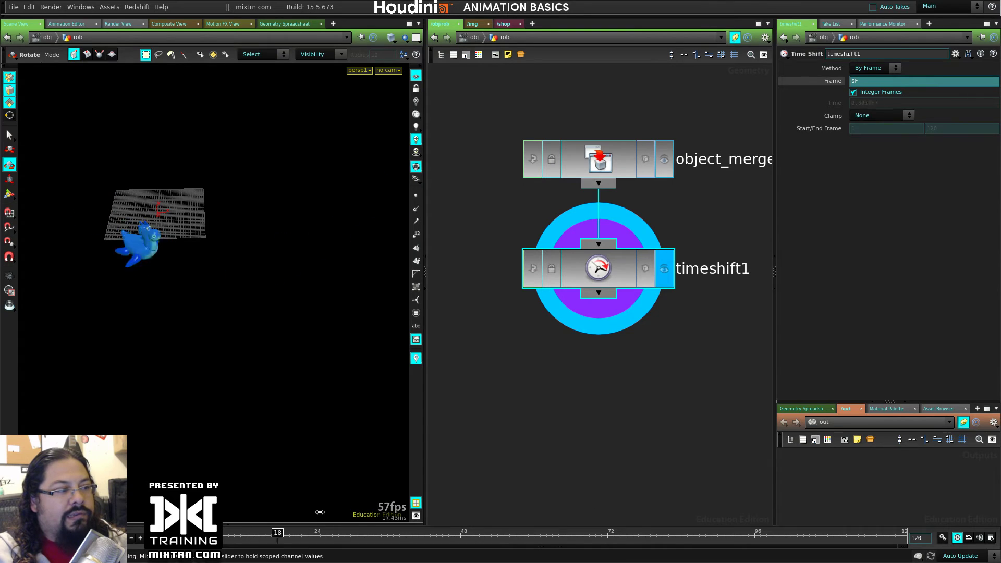
{"action": "left_click", "coordinate": [838, 81]}
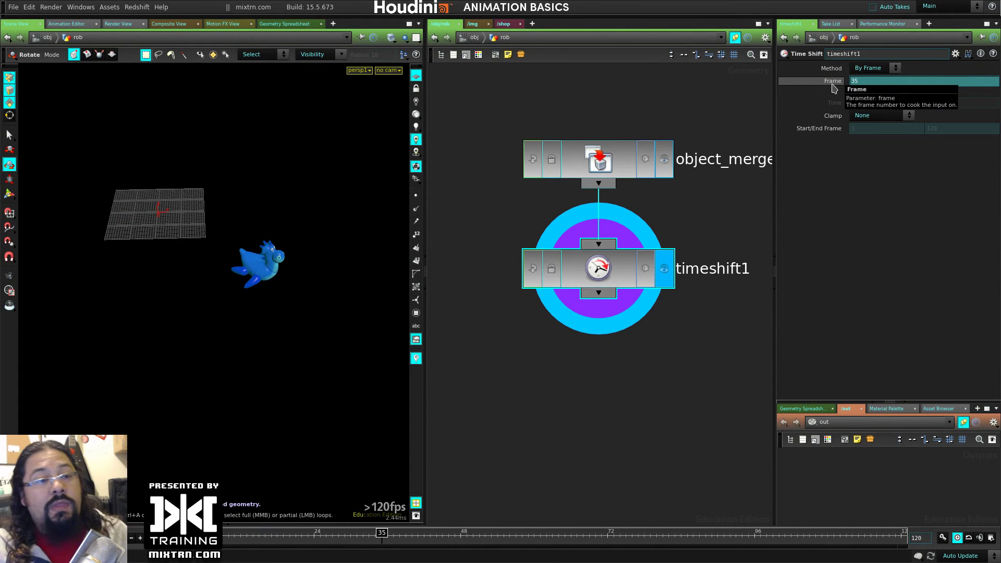
{"action": "left_click_drag", "start_coordinate": [489, 539], "coordinate": [177, 533]}
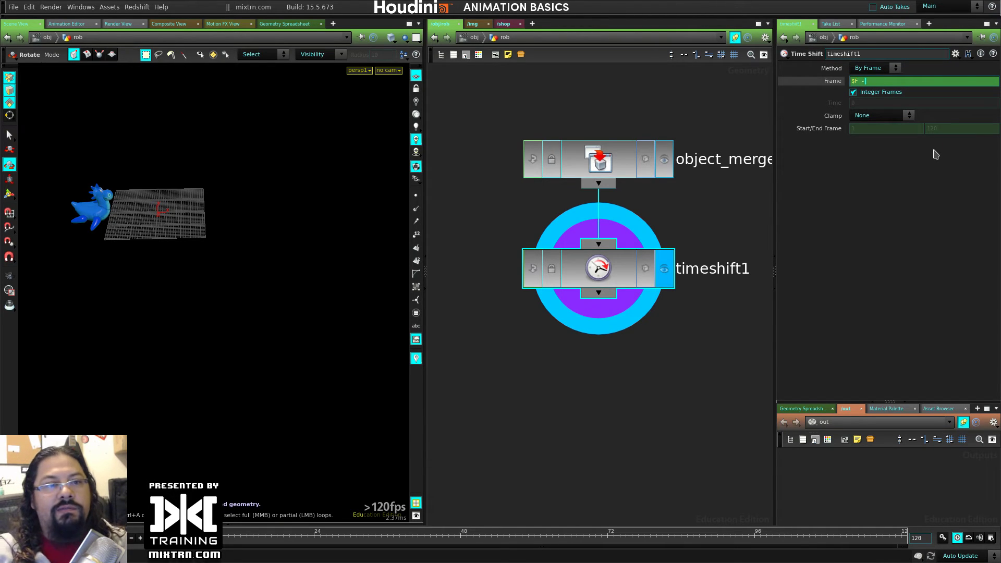
Set the Time Shift's Frame expression to $F -5 and check its evaluated value at frame 18
{"action": "key", "text": "Return"}
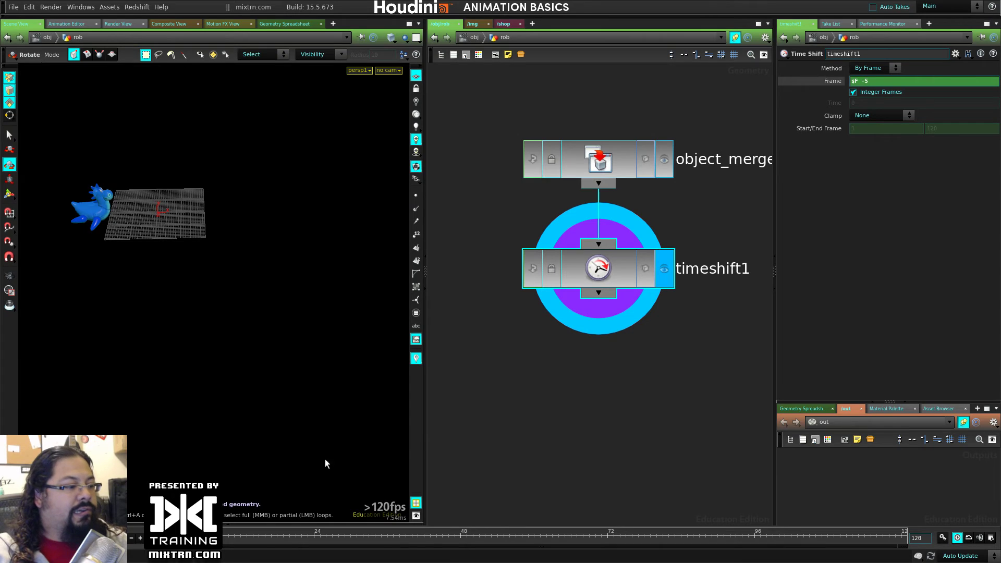
{"action": "left_click_drag", "start_coordinate": [178, 534], "coordinate": [278, 535]}
{"action": "left_click", "coordinate": [835, 83]}
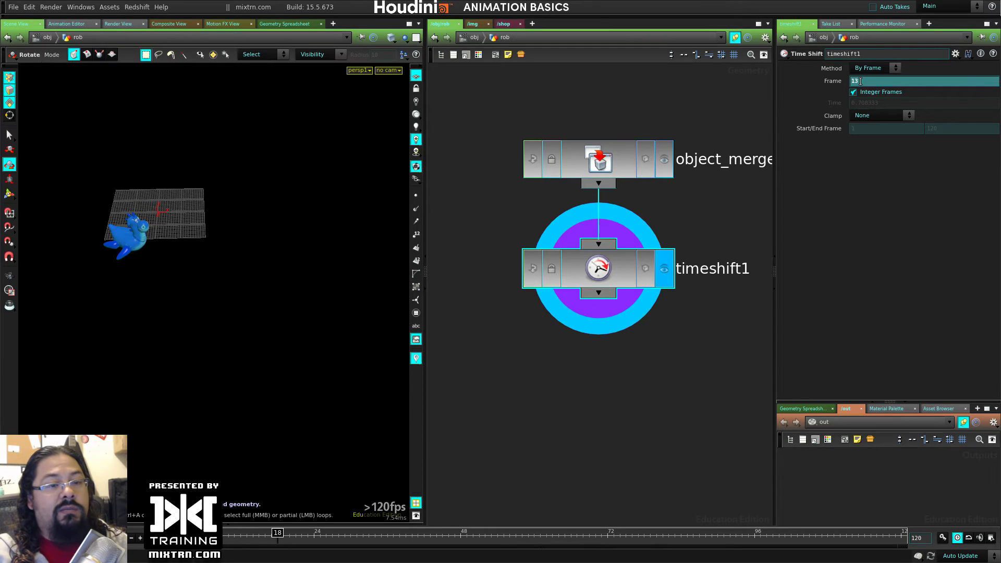
Return to the object level and scrub to frame 29 to compare the motion of rob with roberto
{"action": "left_click", "coordinate": [602, 343]}
{"action": "key", "text": "u"}
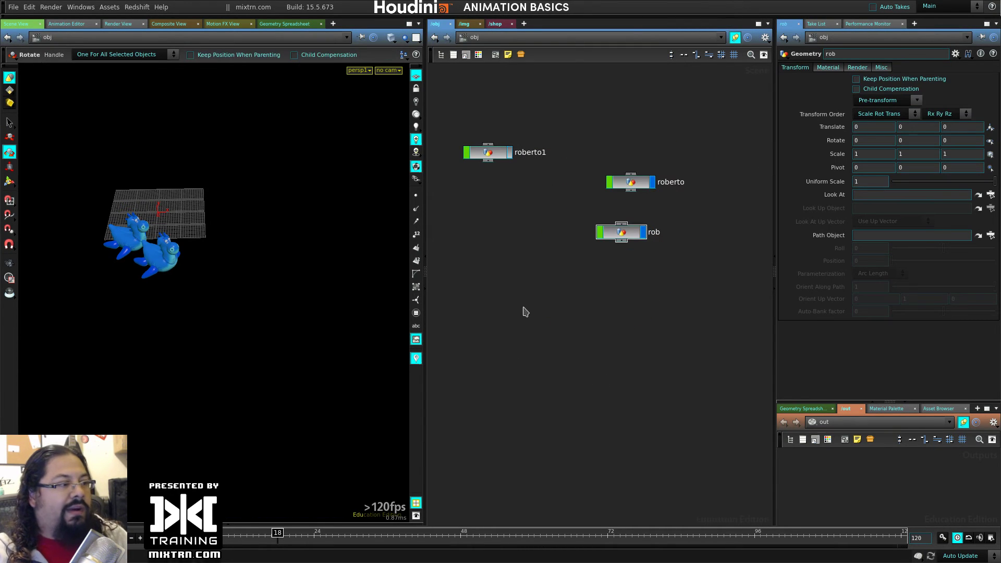
{"action": "left_click_drag", "start_coordinate": [625, 239], "coordinate": [627, 251]}
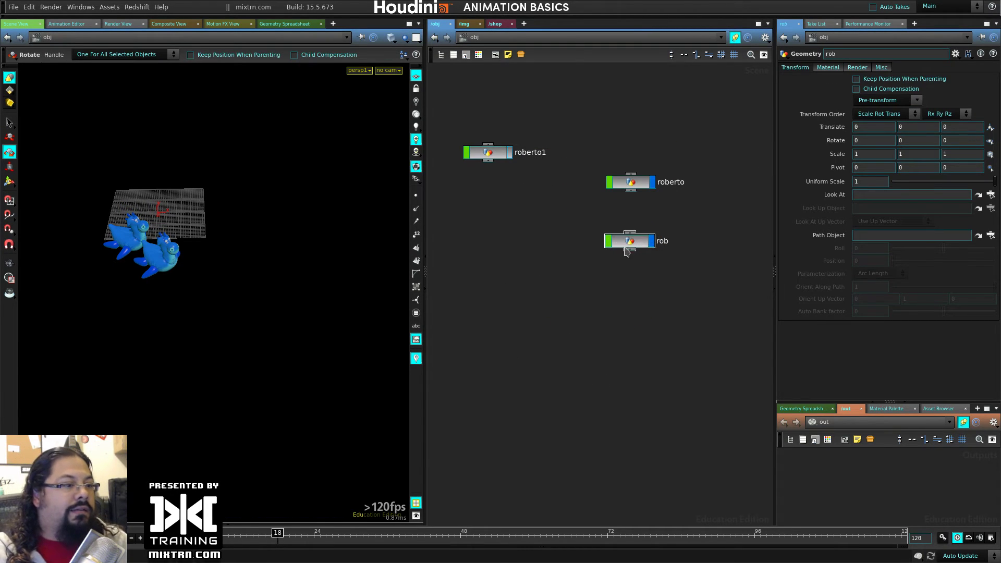
{"action": "left_click_drag", "start_coordinate": [271, 534], "coordinate": [357, 533]}
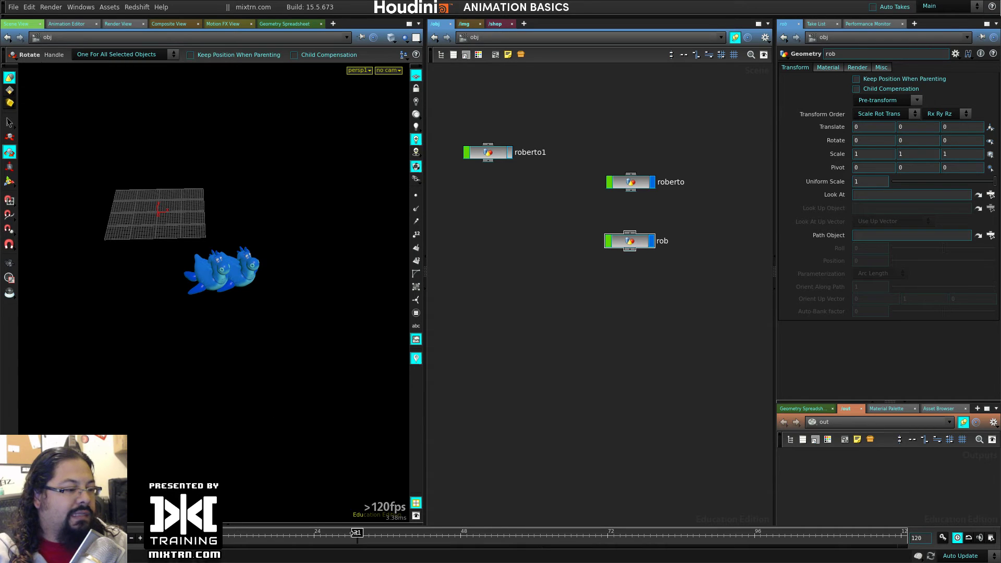
{"action": "mouse_move", "coordinate": [355, 532]}
{"action": "left_mouse_down"}
{"action": "mouse_move", "coordinate": [226, 533]}
{"action": "mouse_move", "coordinate": [664, 532]}
{"action": "mouse_move", "coordinate": [216, 525]}
{"action": "mouse_move", "coordinate": [559, 531]}
{"action": "mouse_move", "coordinate": [344, 533]}
{"action": "left_mouse_up"}
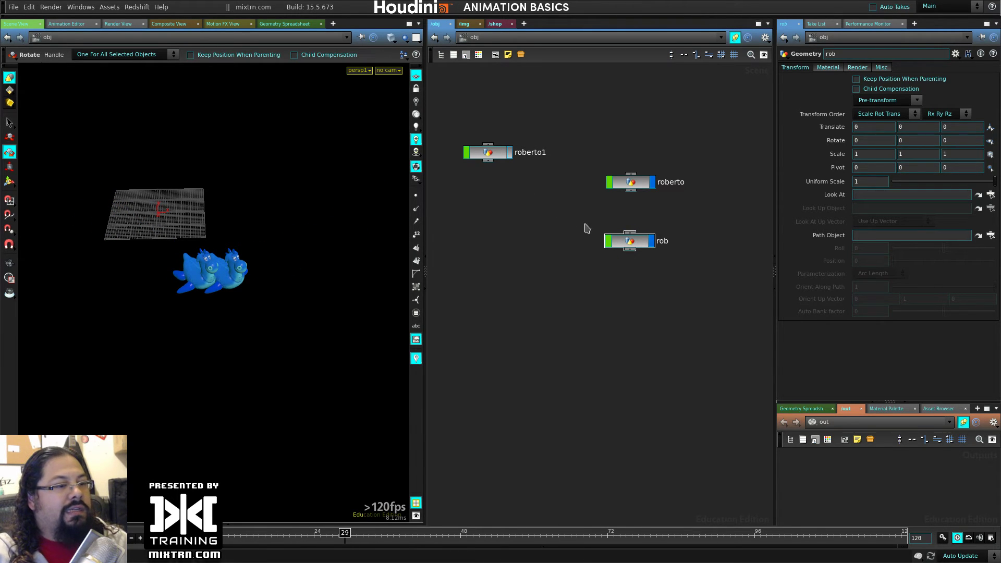
Set the Frame expression of rob's Time Shift to $F - 10 and compare rob with roberto at frame 39 at object level
{"action": "double_click", "coordinate": [631, 243]}
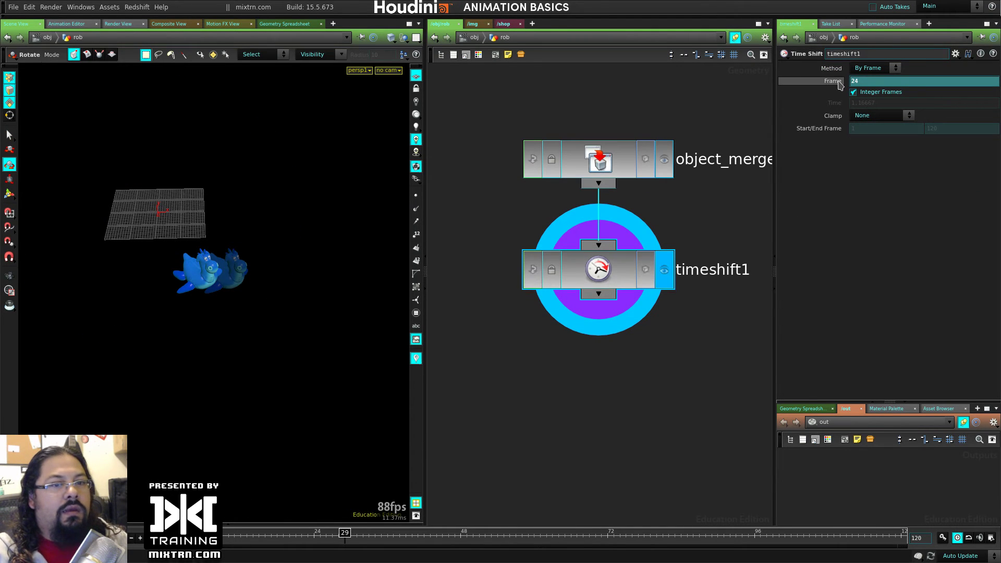
{"action": "middle_click_drag", "start_coordinate": [869, 79], "coordinate": [659, 101]}
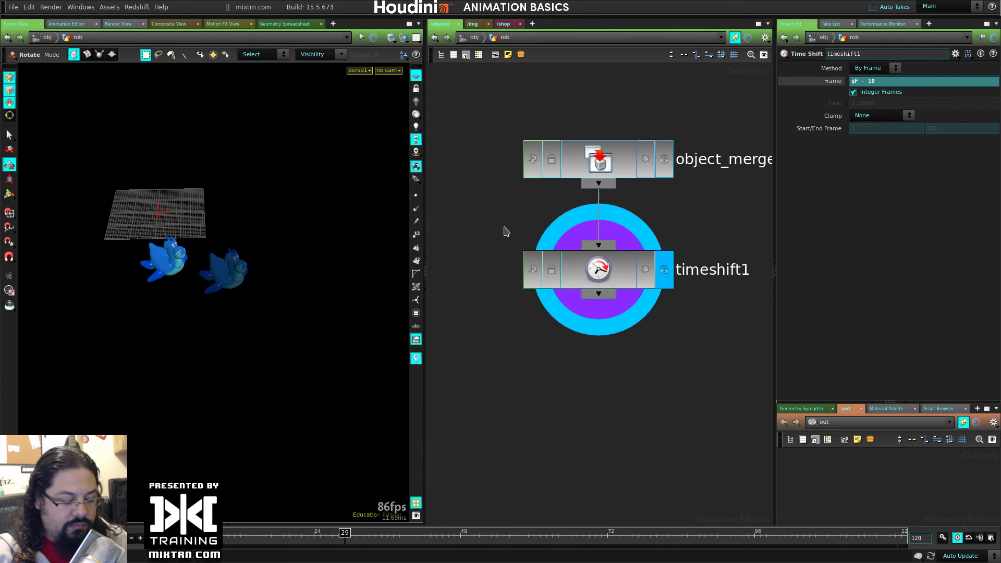
{"action": "key", "text": "u"}
{"action": "left_click_drag", "start_coordinate": [342, 546], "coordinate": [406, 485]}
{"action": "left_click", "coordinate": [644, 245]}
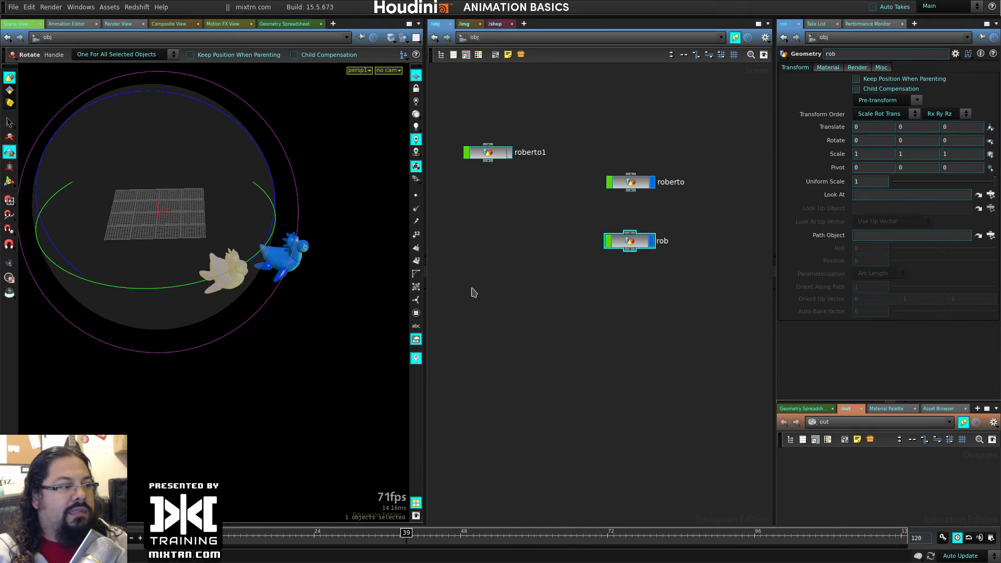
Select roberto, go to frame 26 and raise it to a Y translation of about 5.68
{"action": "left_click", "coordinate": [631, 188]}
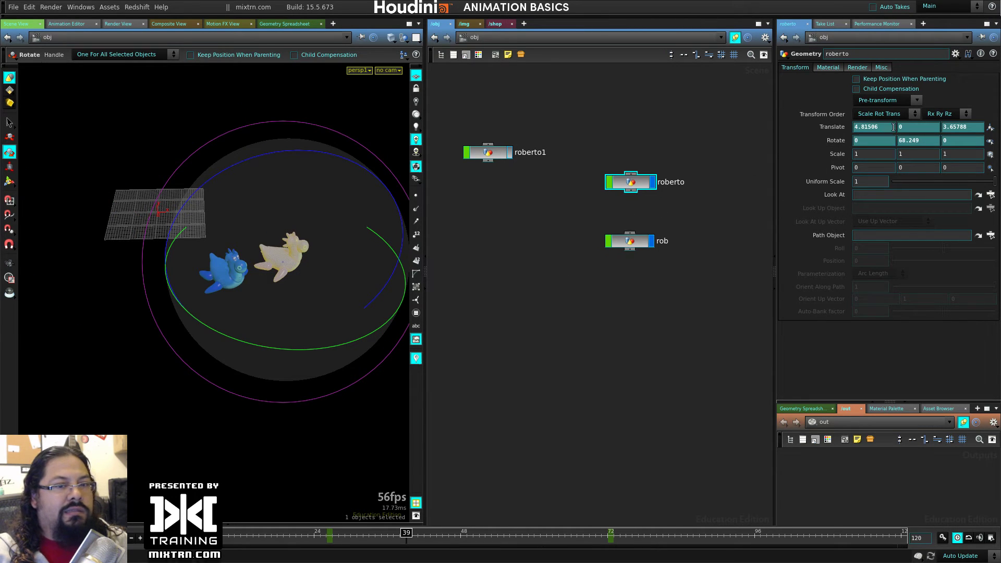
{"action": "left_click_drag", "start_coordinate": [365, 533], "coordinate": [326, 533]}
{"action": "left_click_drag", "start_coordinate": [250, 459], "coordinate": [273, 384], "text": "alt"}
{"action": "key", "text": "t"}
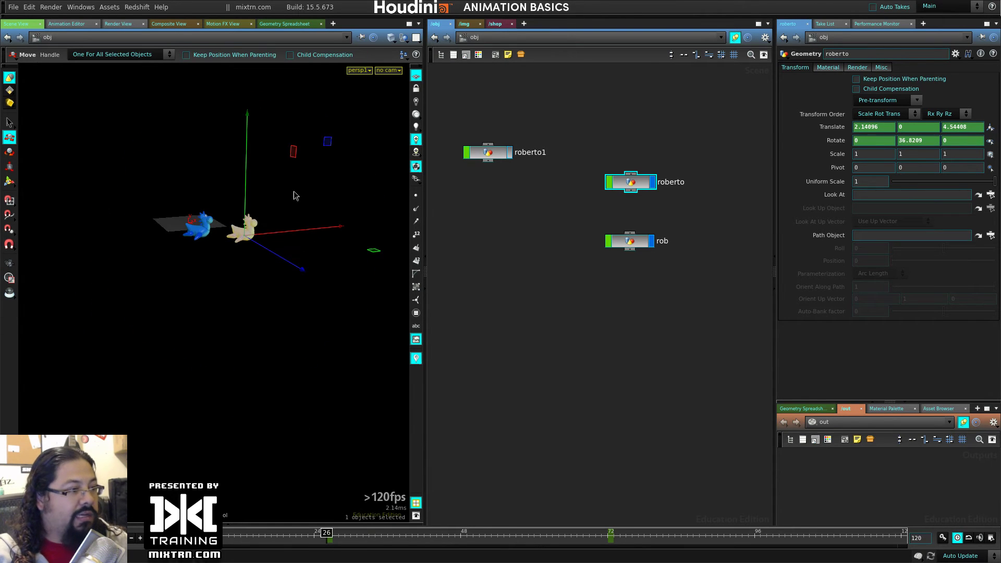
{"action": "left_click_drag", "start_coordinate": [248, 138], "coordinate": [240, 32]}
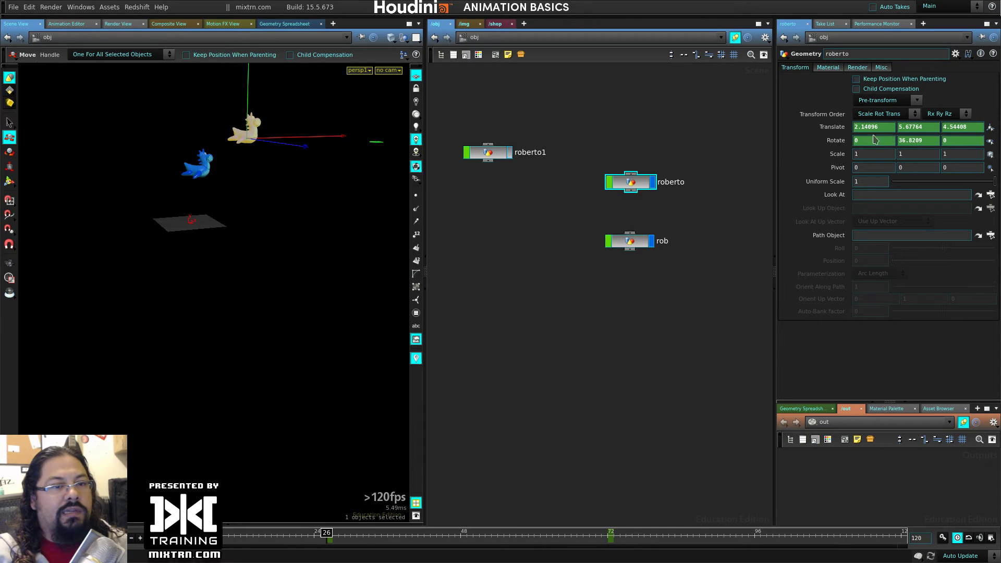
Rotate roberto at frame 26 to about -58.2, 64.3 and -10.9 degrees in X, Y and Z
{"action": "key", "text": "r"}
{"action": "left_click_drag", "start_coordinate": [289, 130], "coordinate": [278, 341], "text": "alt"}
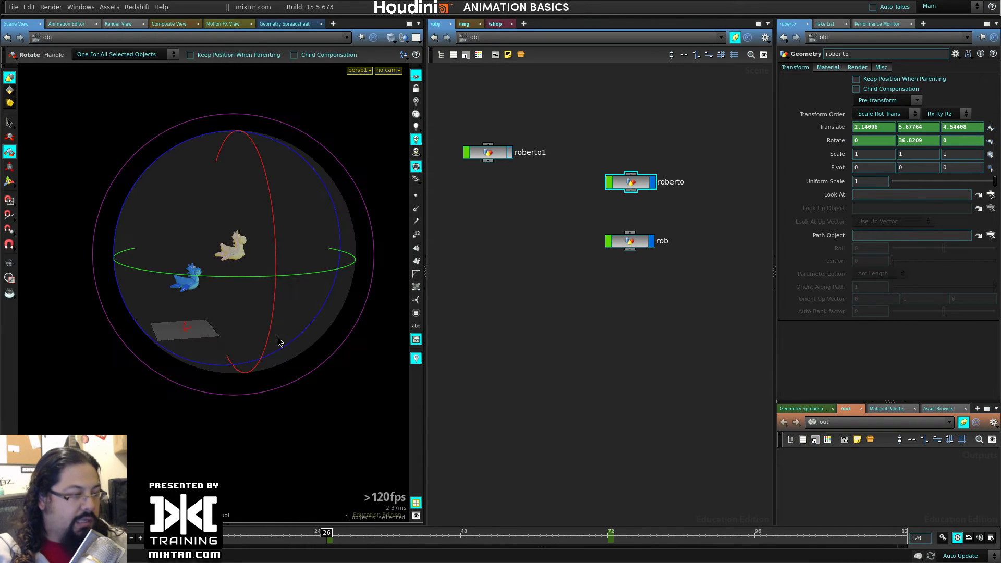
{"action": "left_click_drag", "start_coordinate": [322, 197], "coordinate": [350, 214]}
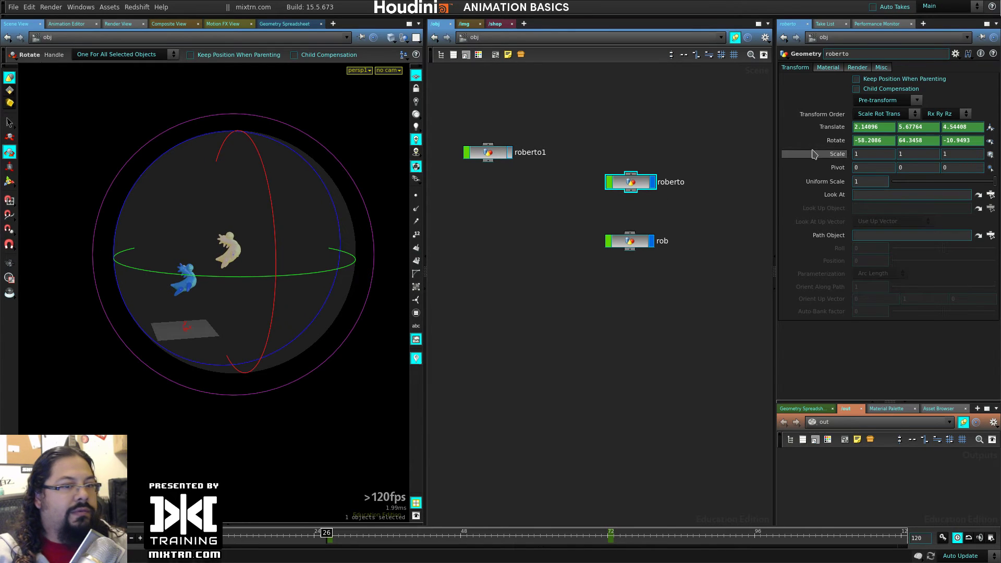
At frame 48, rotate roberto to about 54.2, 141 and 19.9 degrees in X, Y and Z and keyframe its rotation
{"action": "left_click_drag", "start_coordinate": [322, 544], "coordinate": [602, 539]}
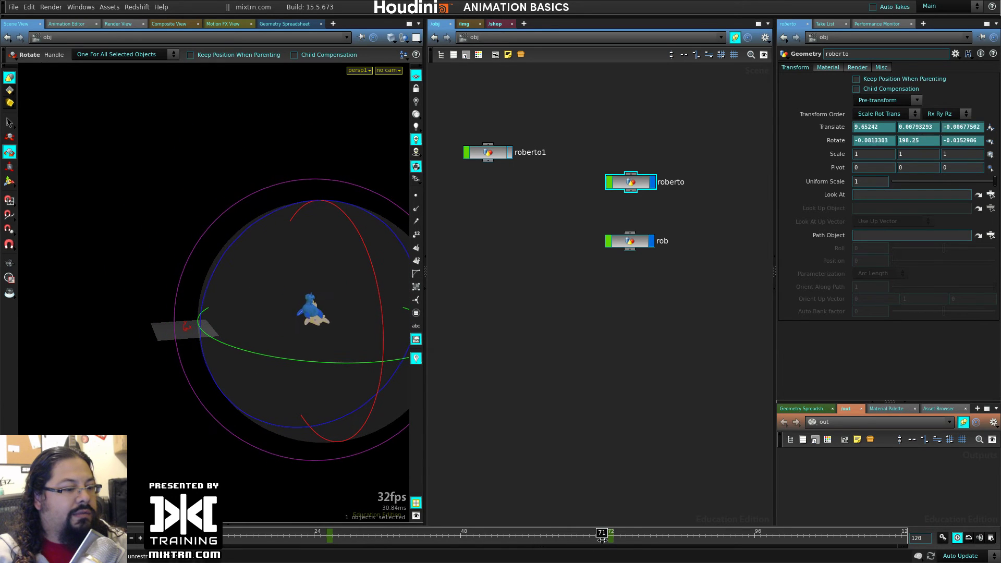
{"action": "left_click", "coordinate": [460, 535]}
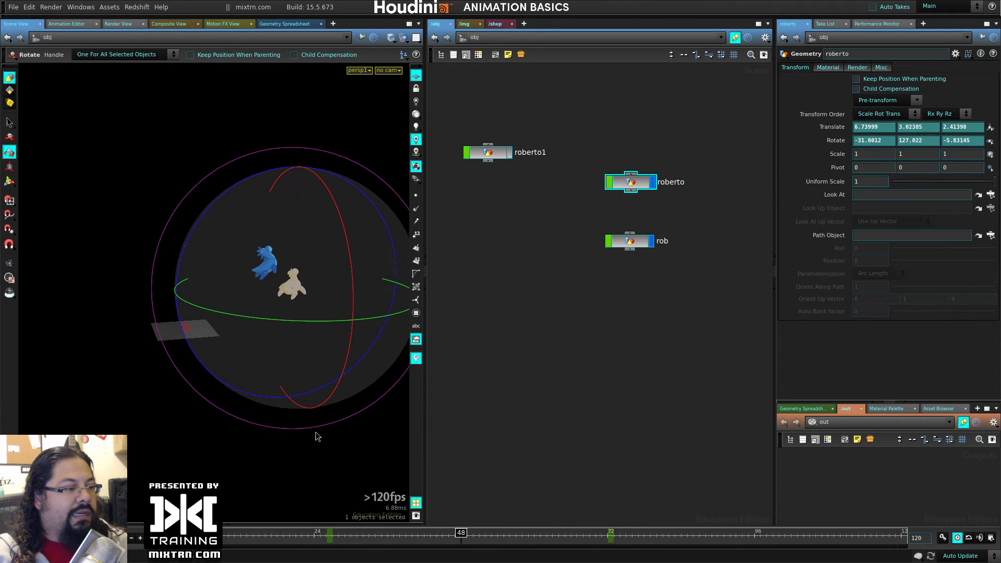
{"action": "left_click_drag", "start_coordinate": [315, 433], "coordinate": [211, 290], "text": "alt"}
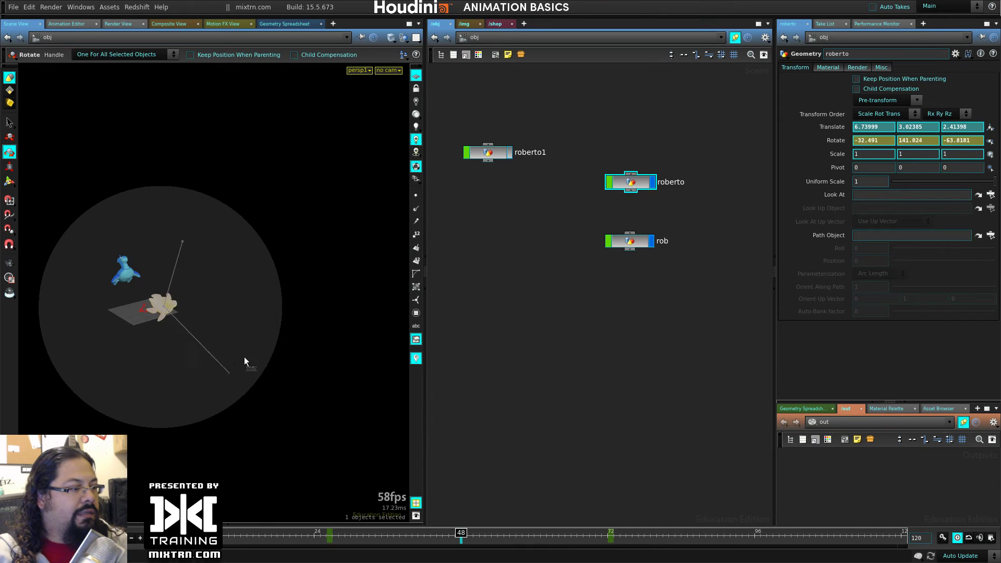
{"action": "left_click_drag", "start_coordinate": [245, 360], "coordinate": [132, 183]}
{"action": "left_click", "coordinate": [836, 140], "text": "alt"}
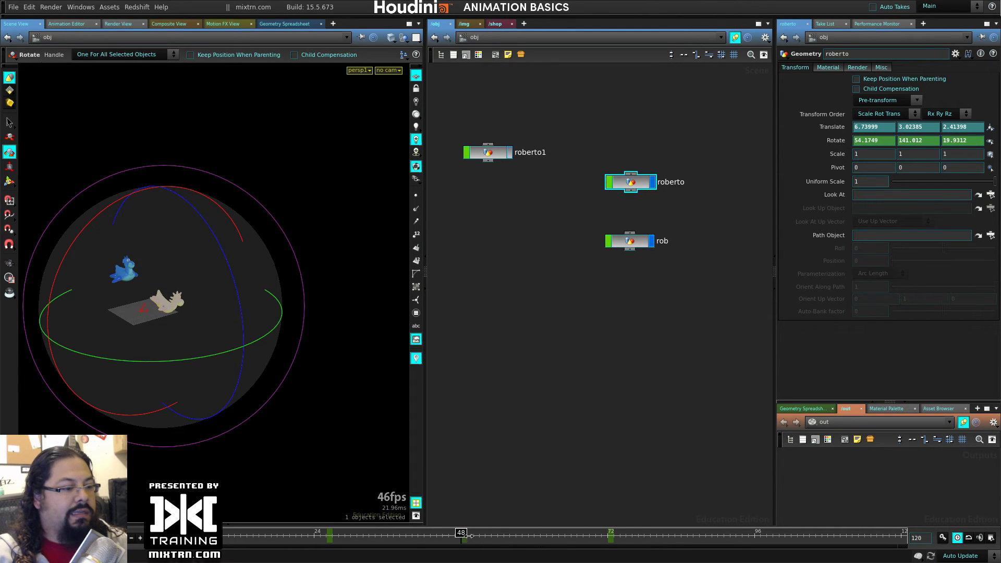
Scrub between frames 16, 50 and 35 to compare rob's offset motion with roberto's new animation
{"action": "left_click_drag", "start_coordinate": [461, 535], "coordinate": [266, 535]}
{"action": "key", "text": "Escape"}
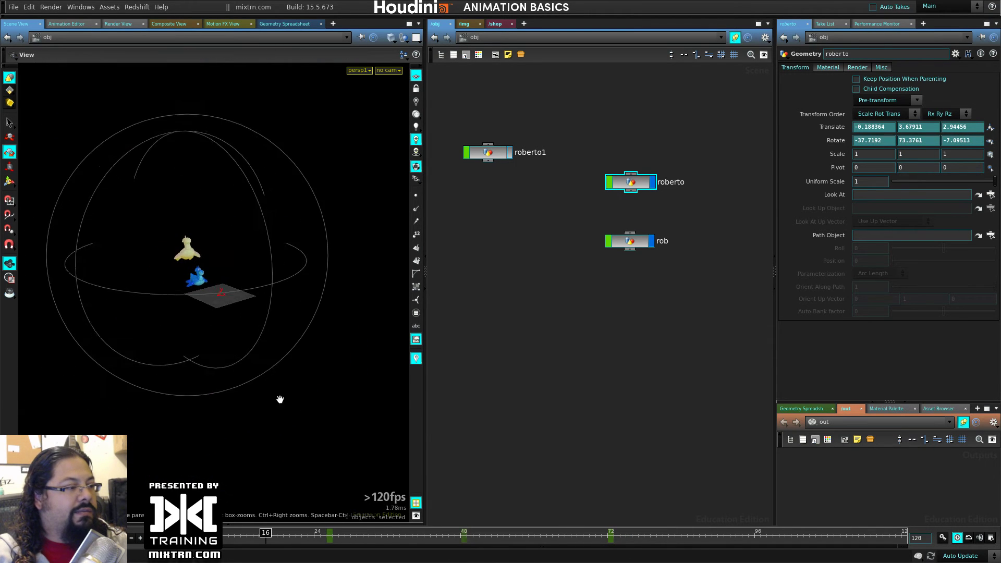
{"action": "right_click_drag", "start_coordinate": [280, 399], "coordinate": [335, 396], "text": "alt"}
{"action": "right_click_drag", "start_coordinate": [214, 369], "coordinate": [282, 383], "text": "alt"}
{"action": "left_click_drag", "start_coordinate": [203, 388], "coordinate": [269, 406], "text": "alt"}
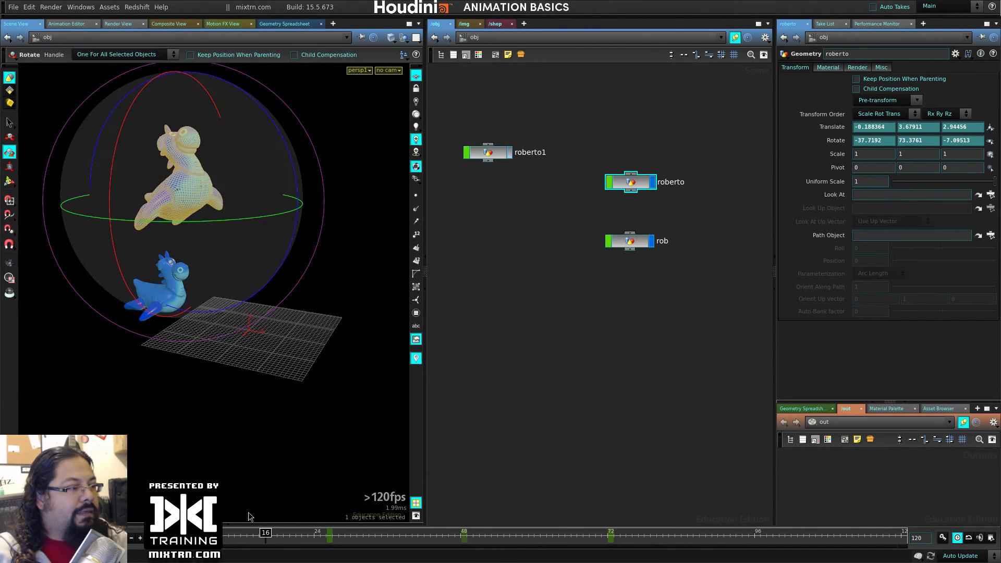
{"action": "left_click_drag", "start_coordinate": [263, 535], "coordinate": [468, 537]}
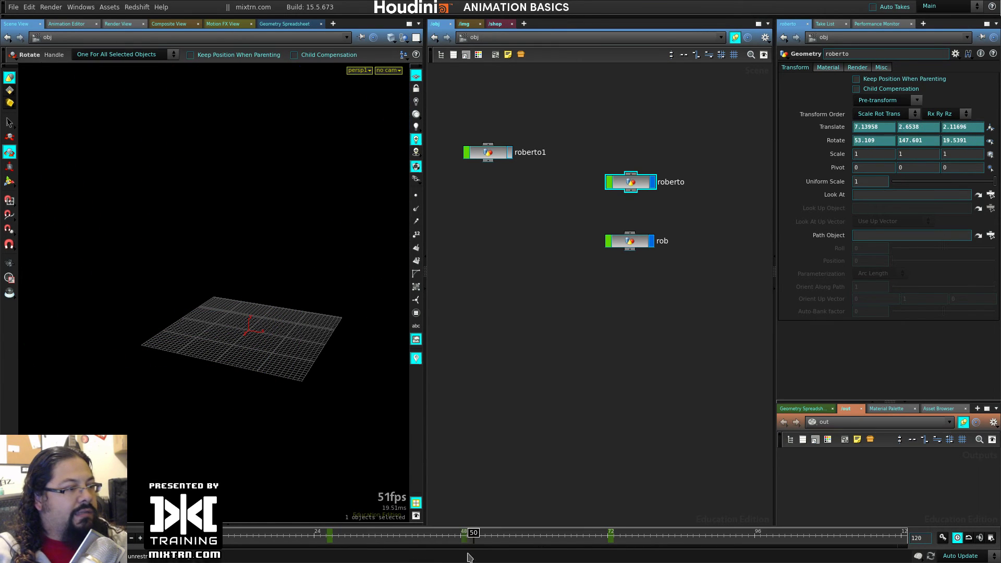
{"action": "middle_click_drag", "start_coordinate": [344, 444], "coordinate": [271, 463], "text": "alt"}
{"action": "right_click_drag", "start_coordinate": [271, 462], "coordinate": [259, 418], "text": "alt"}
{"action": "middle_click_drag", "start_coordinate": [259, 417], "coordinate": [216, 420], "text": "alt"}
{"action": "left_click_drag", "start_coordinate": [358, 536], "coordinate": [381, 511]}
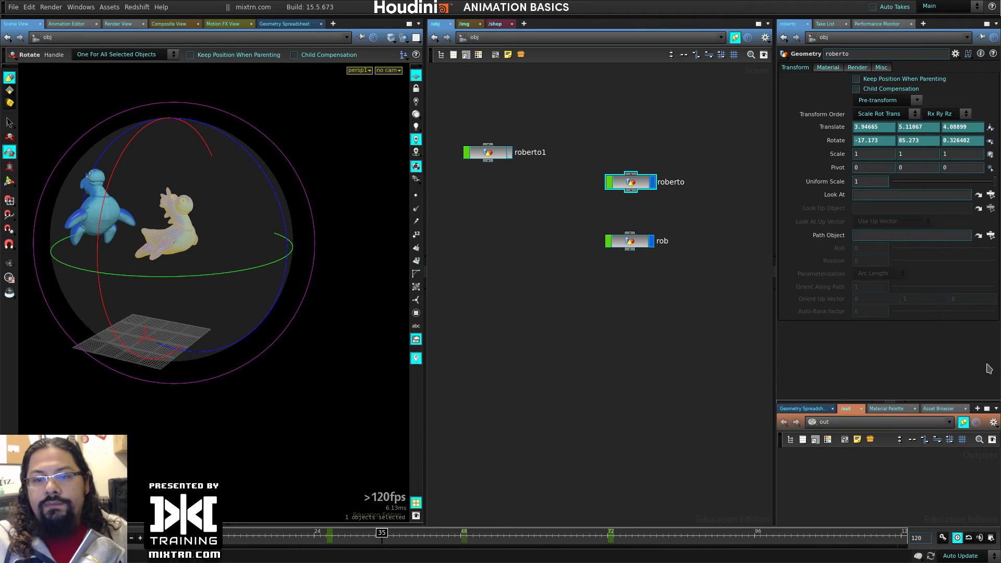
Move the rob node closer to roberto and slightly to its side in the network, and scrub back to frame 14
{"action": "left_click", "coordinate": [628, 303]}
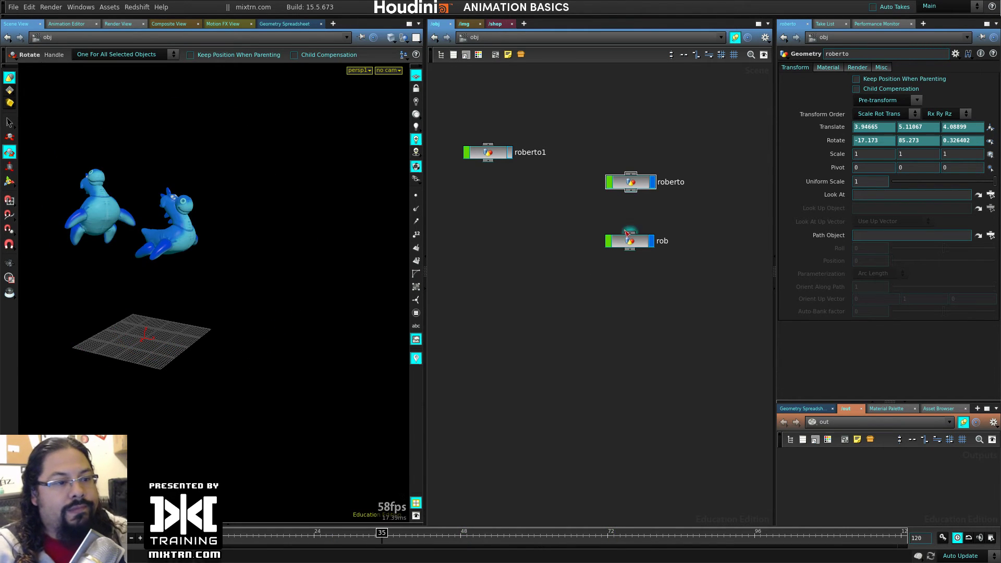
{"action": "left_click_drag", "start_coordinate": [638, 241], "coordinate": [645, 221]}
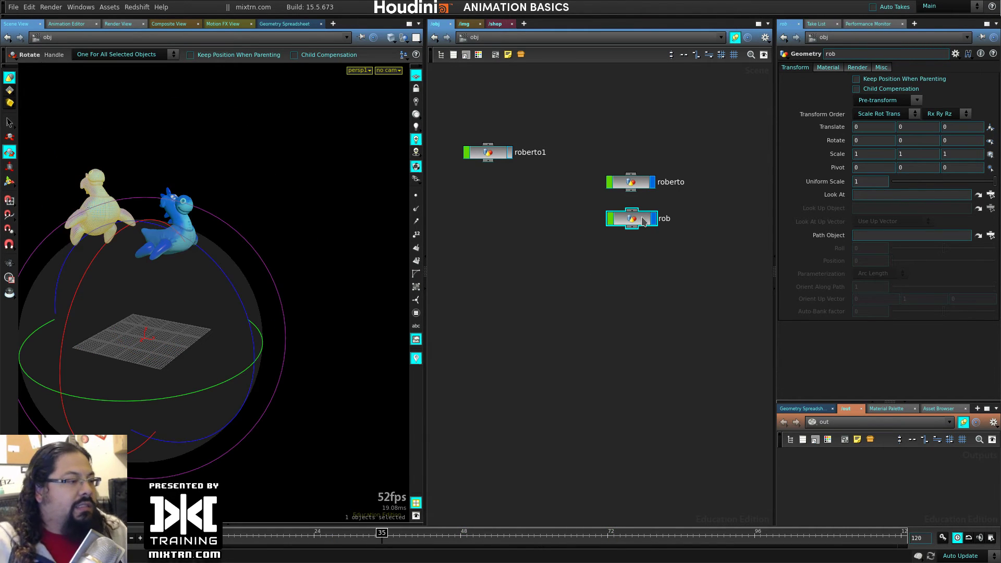
{"action": "left_click_drag", "start_coordinate": [381, 532], "coordinate": [253, 553]}
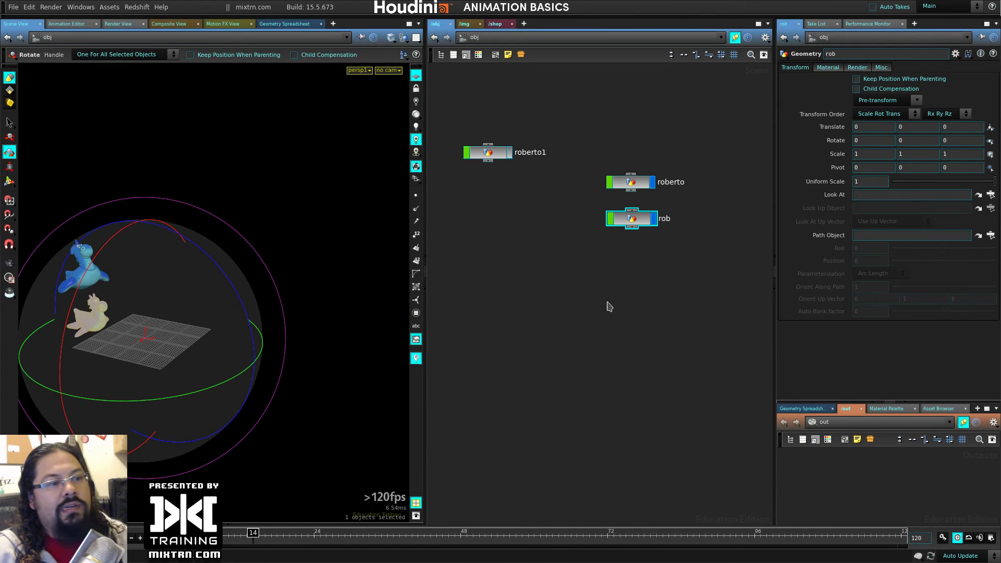
{"action": "left_click", "coordinate": [610, 309]}
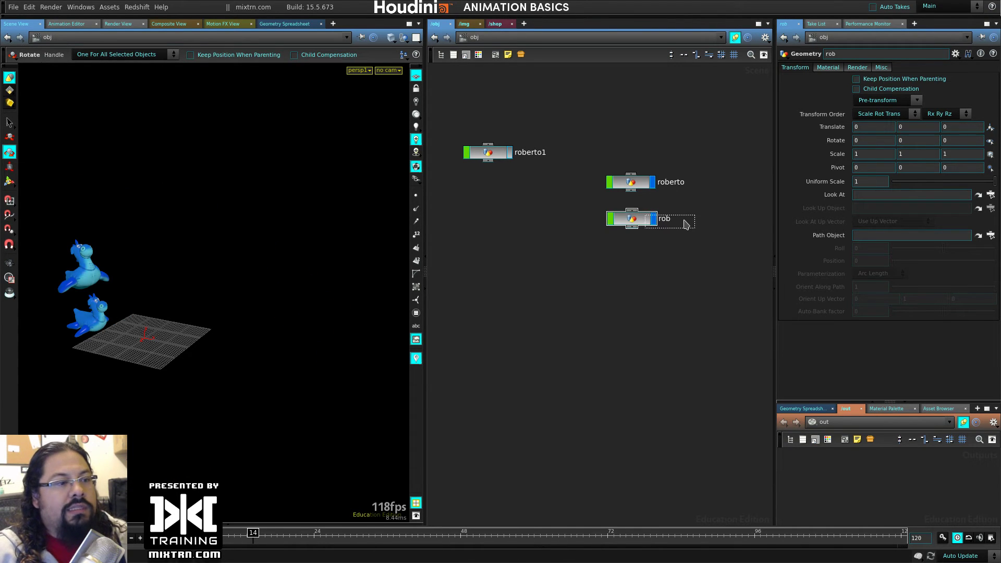
{"action": "left_click_drag", "start_coordinate": [683, 219], "coordinate": [683, 221]}
Turn on the display of roberto1, move its node lower in the network and open its geometry level
{"action": "left_click", "coordinate": [504, 153]}
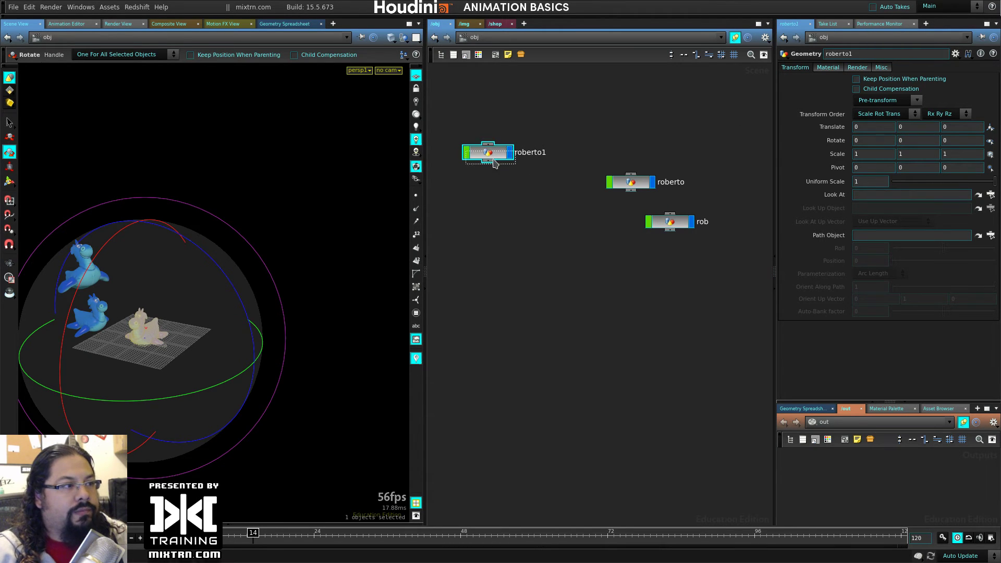
{"action": "left_click_drag", "start_coordinate": [495, 164], "coordinate": [509, 195]}
{"action": "double_click", "coordinate": [520, 200]}
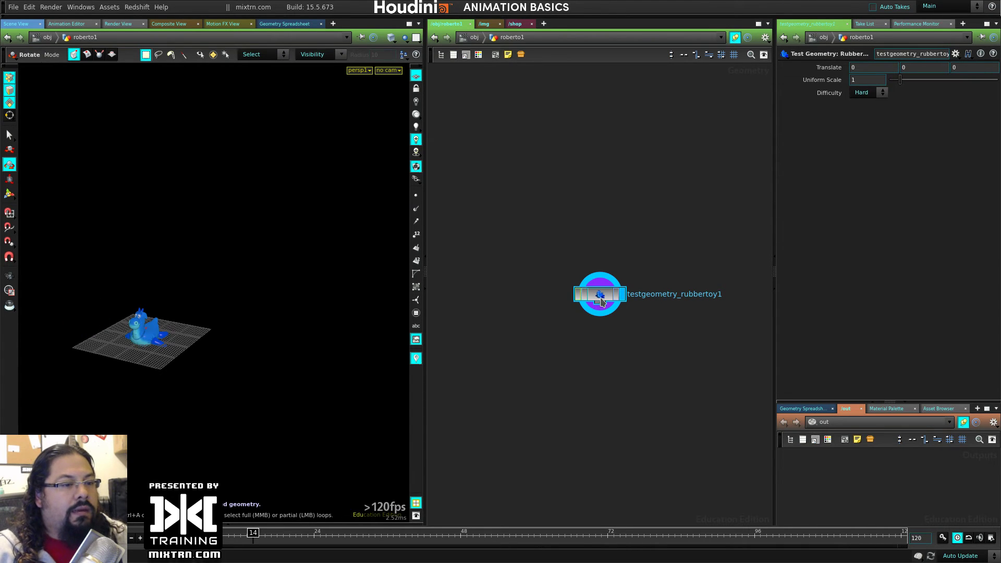
{"action": "key", "text": "Tab"}
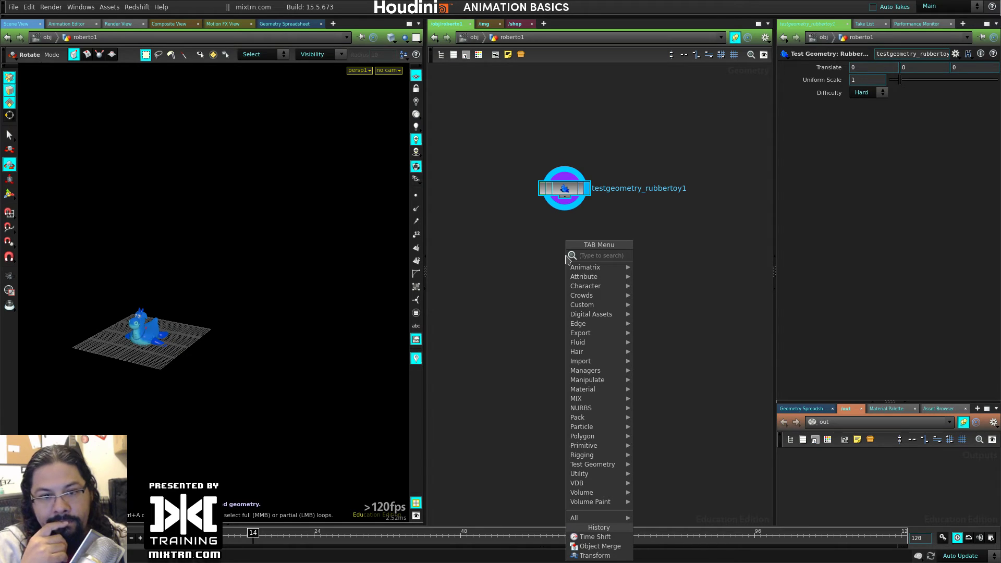
{"action": "type", "text": "s"}
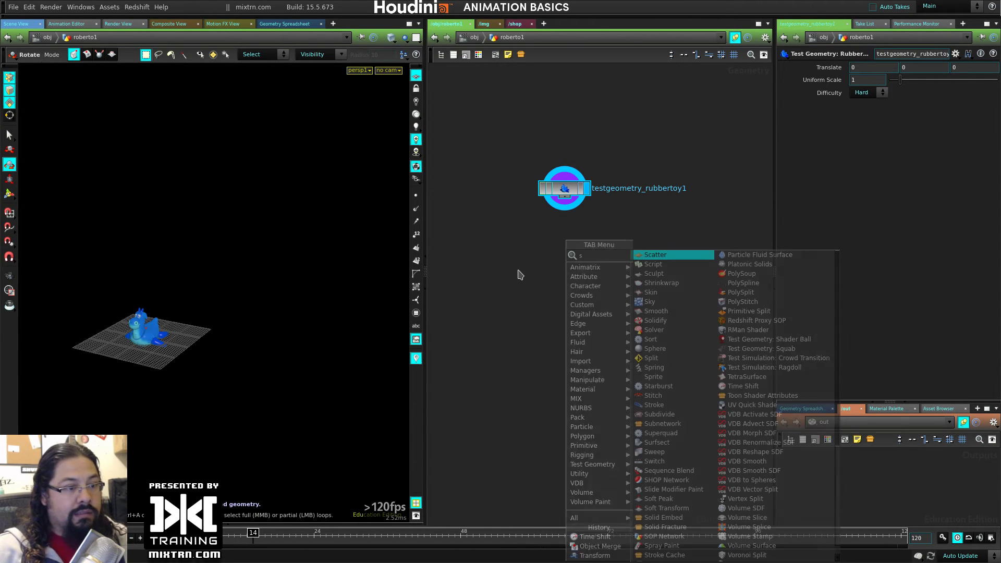
{"action": "key", "text": "Escape"}
Add a Grid node beside testgeometry_rubbertoy1 in the roberto1 network
{"action": "key", "text": "Tab"}
{"action": "type", "text": "gri"}
{"action": "key", "text": "Return"}
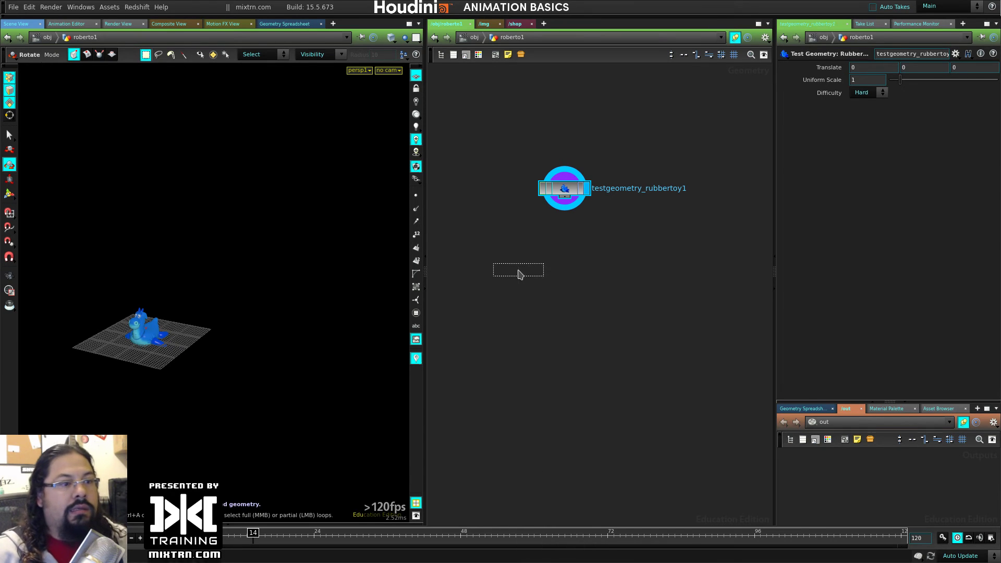
{"action": "left_click", "coordinate": [659, 271]}
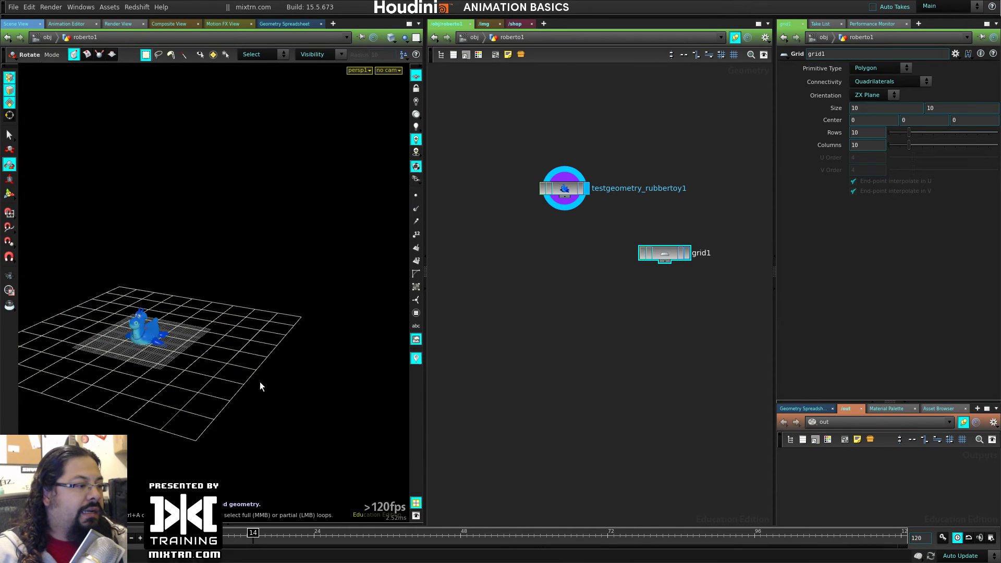
Add a Copy node with the rubber toy as source and the grid as template, and display its result
{"action": "key", "text": "Tab"}
{"action": "type", "text": "copy"}
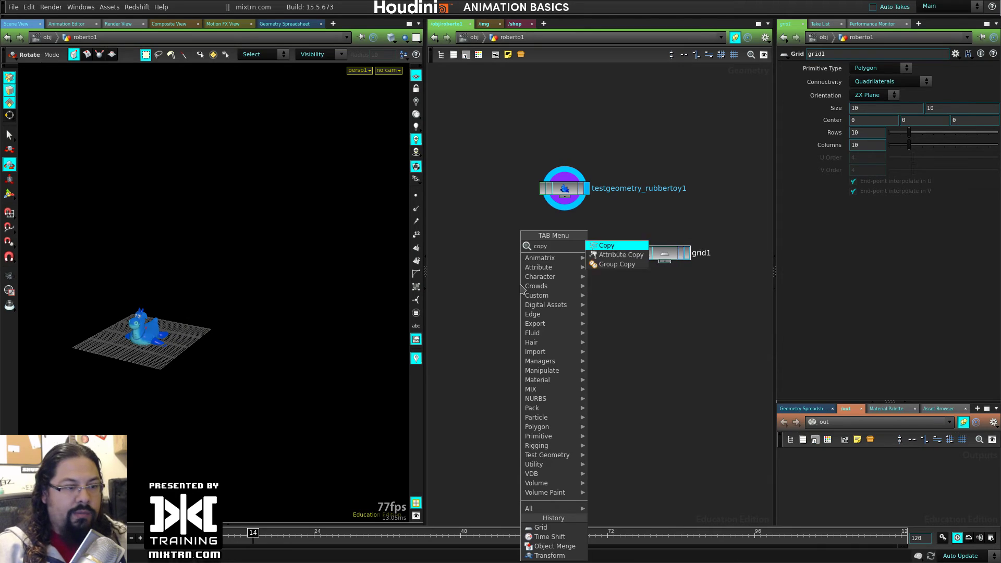
{"action": "key", "text": "Return"}
{"action": "left_click", "coordinate": [574, 376]}
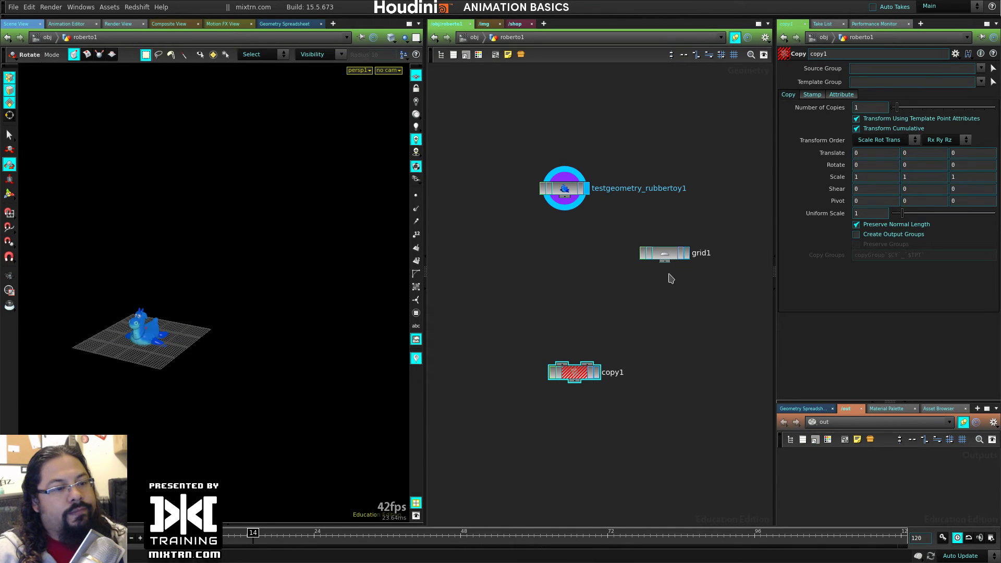
{"action": "left_click_drag", "start_coordinate": [665, 271], "coordinate": [590, 363]}
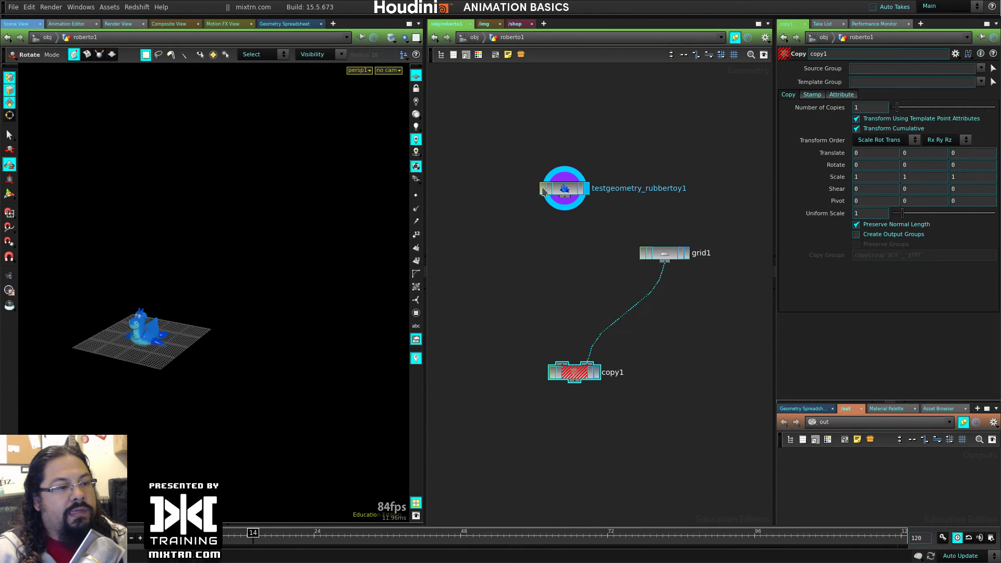
{"action": "left_click", "coordinate": [595, 377]}
{"action": "key", "text": "l"}
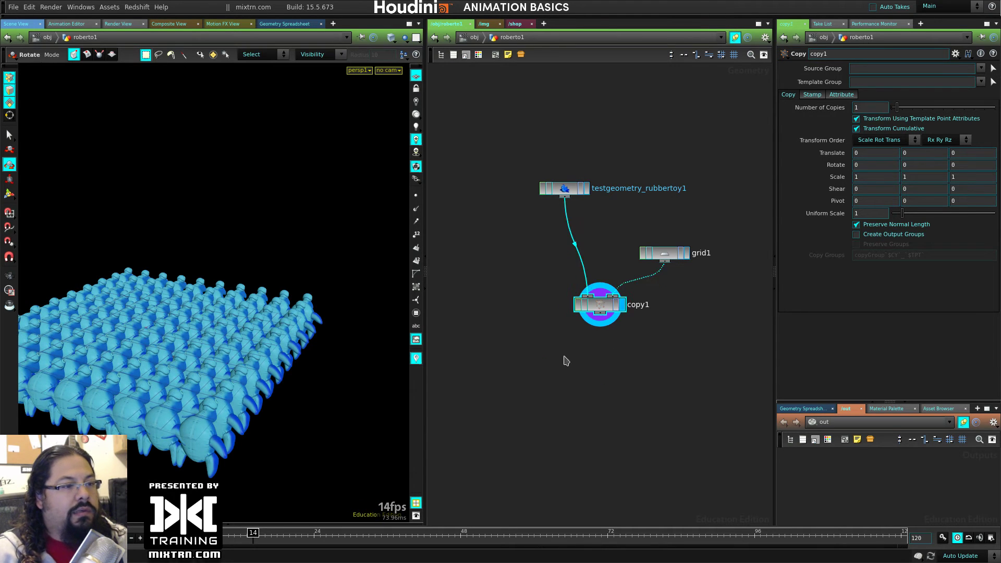
{"action": "left_click_drag", "start_coordinate": [163, 384], "coordinate": [183, 375], "text": "alt"}
{"action": "left_click_drag", "start_coordinate": [593, 321], "coordinate": [590, 338]}
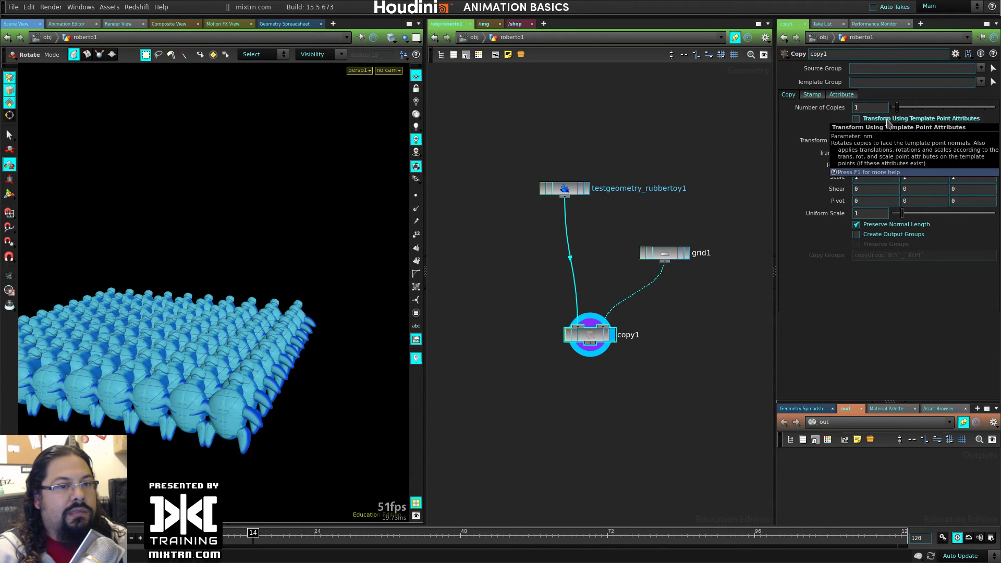
Enable Pack Geometry Before Copying and disable Transform Using Template Point Attributes on the Copy node
{"action": "left_click", "coordinate": [886, 120]}
{"action": "left_click", "coordinate": [882, 118]}
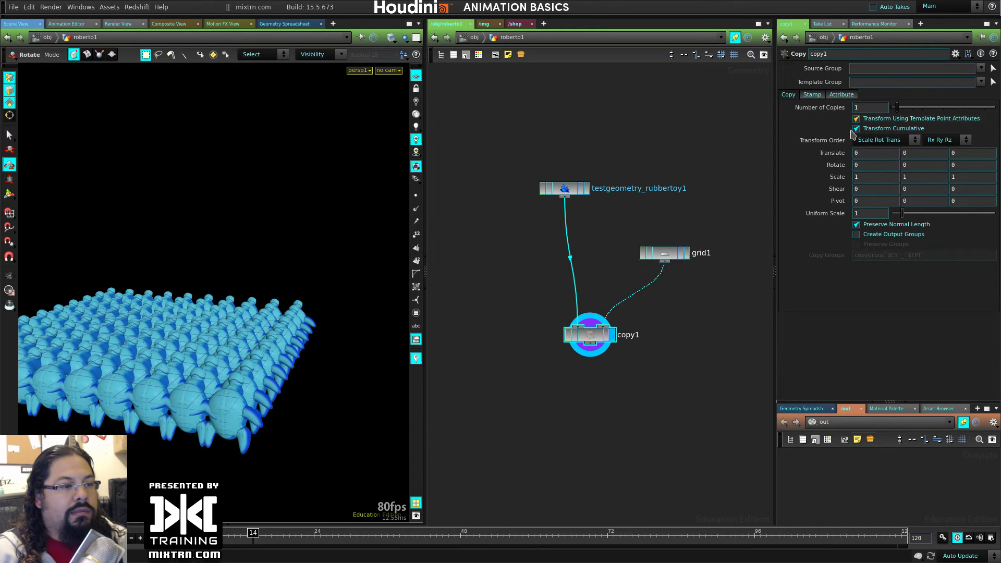
{"action": "left_click", "coordinate": [841, 95]}
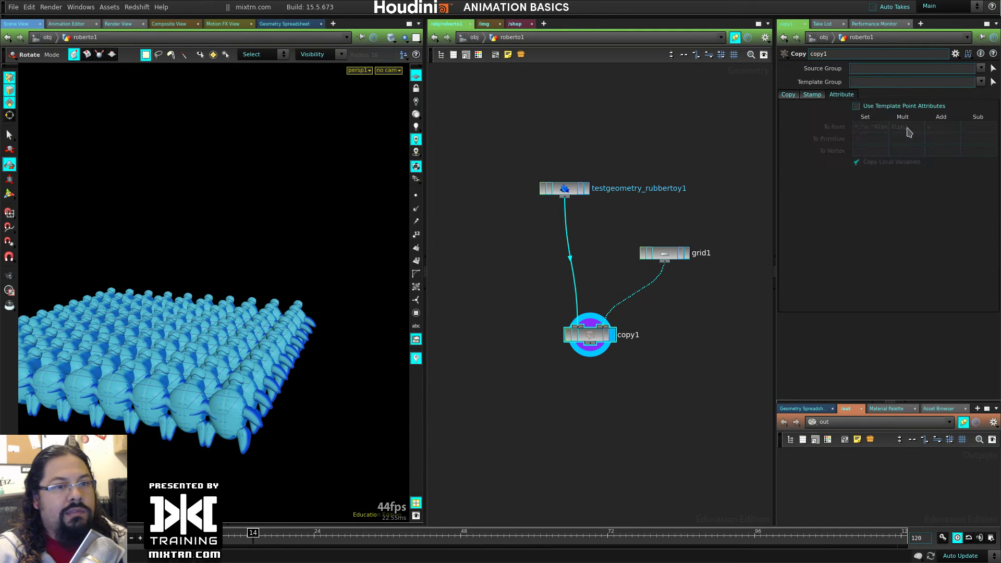
{"action": "left_click", "coordinate": [812, 95]}
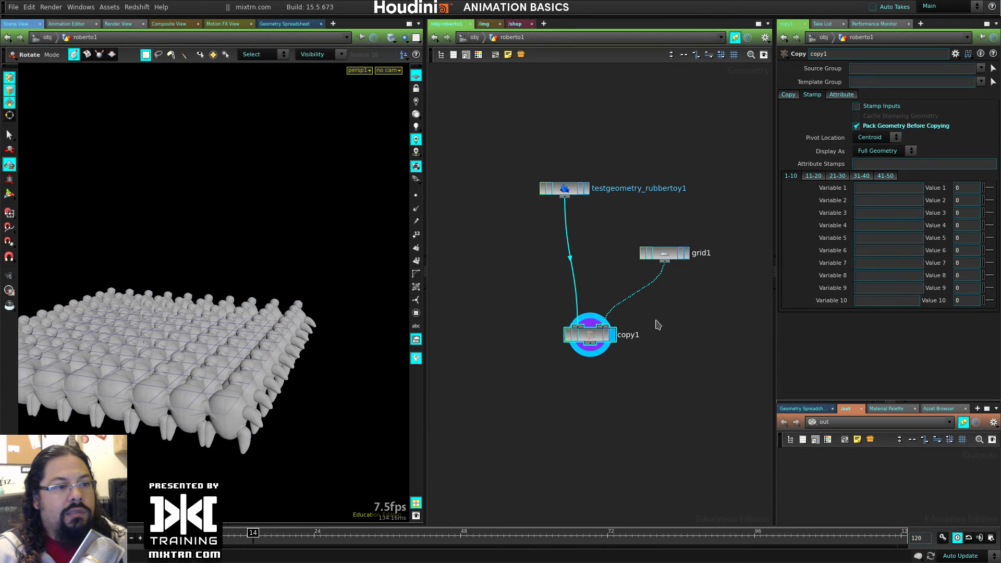
{"action": "left_click", "coordinate": [789, 94]}
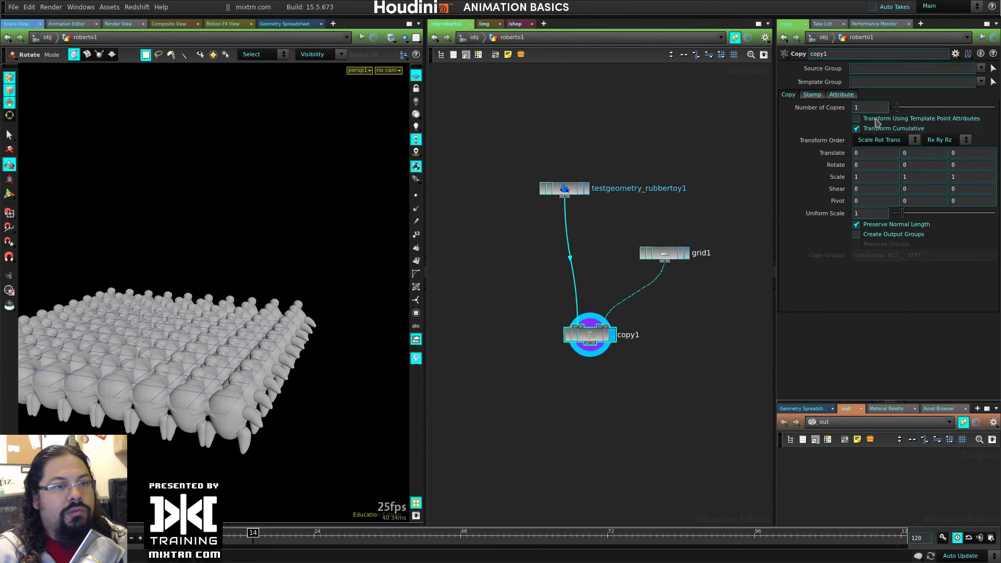
{"action": "left_click", "coordinate": [877, 119]}
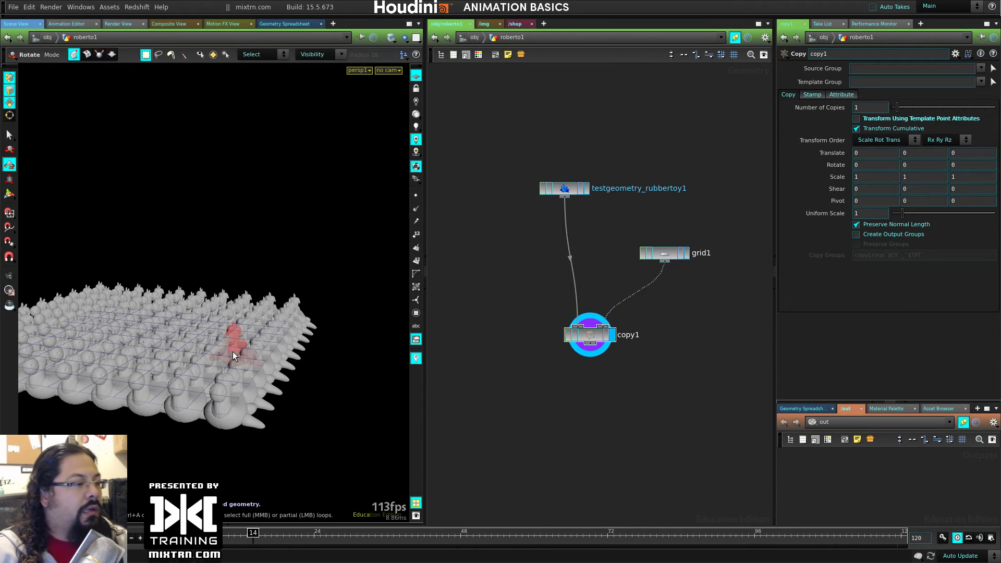
{"action": "right_click_drag", "start_coordinate": [302, 408], "coordinate": [396, 490], "text": "alt"}
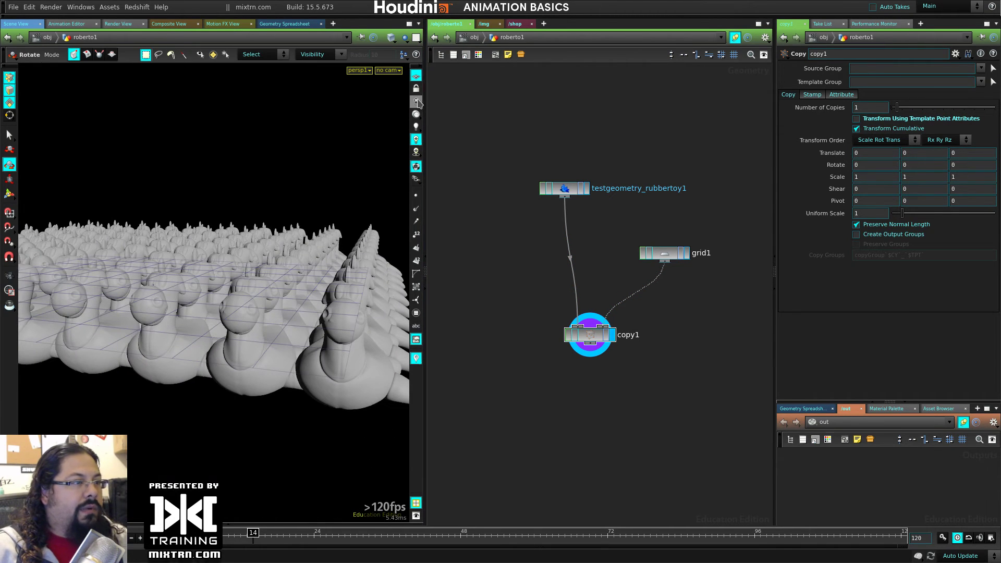
{"action": "key", "text": "Escape"}
{"action": "left_click_drag", "start_coordinate": [257, 368], "coordinate": [221, 301]}
{"action": "left_click_drag", "start_coordinate": [167, 361], "coordinate": [214, 402]}
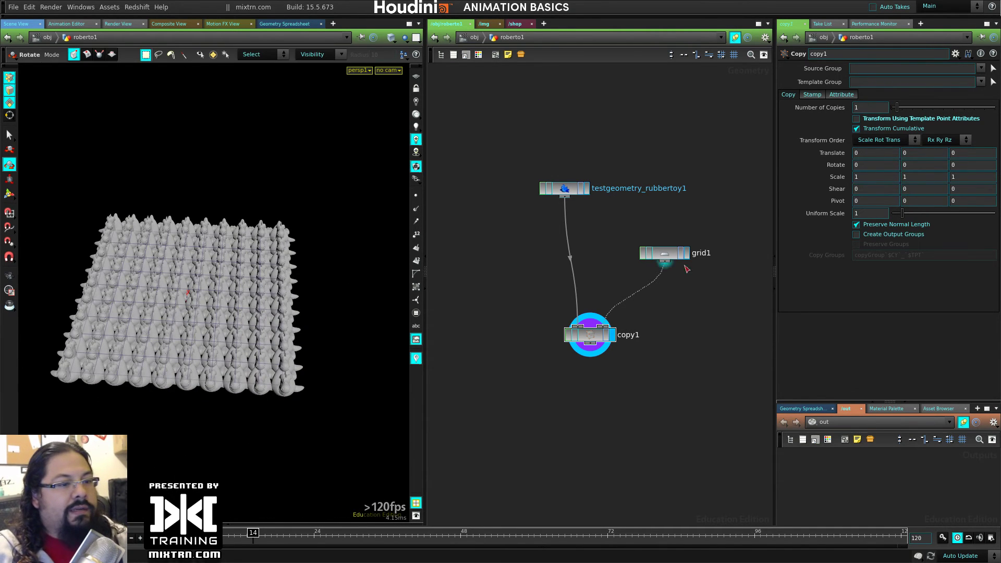
Move grid1 higher in the network, set its Rows and Columns to 2 and keyframe both parameters
{"action": "left_click_drag", "start_coordinate": [663, 257], "coordinate": [671, 222]}
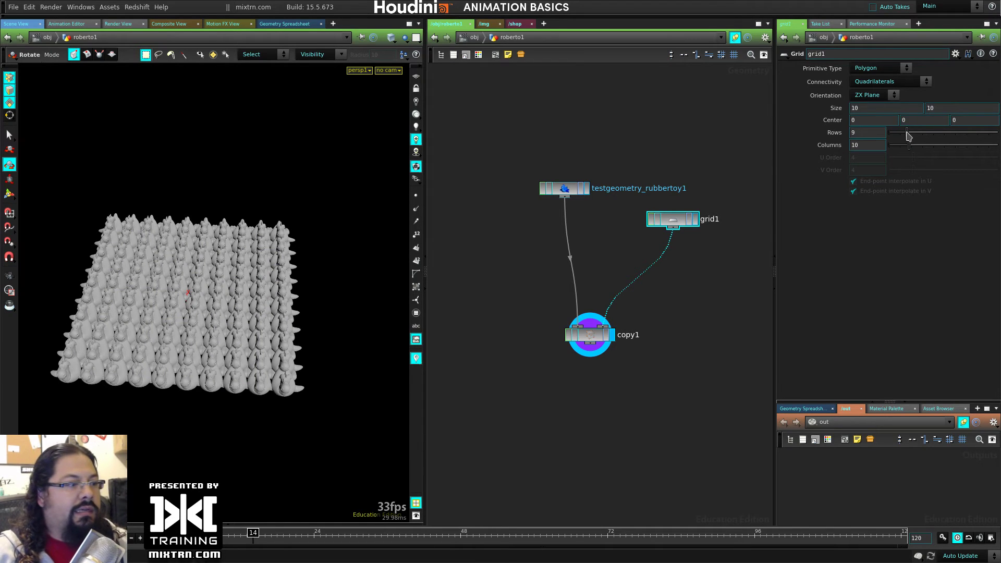
{"action": "mouse_move", "coordinate": [907, 136]}
{"action": "left_mouse_down"}
{"action": "mouse_move", "coordinate": [894, 134]}
{"action": "mouse_move", "coordinate": [932, 130]}
{"action": "mouse_move", "coordinate": [890, 132]}
{"action": "mouse_move", "coordinate": [917, 131]}
{"action": "mouse_move", "coordinate": [909, 132]}
{"action": "left_mouse_up"}
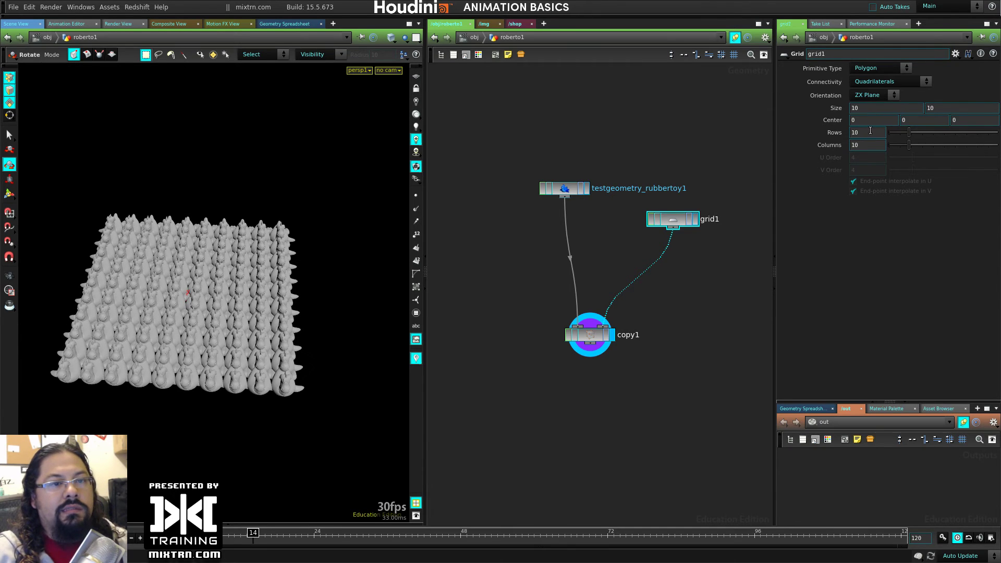
{"action": "left_click", "coordinate": [177, 538]}
{"action": "left_click", "coordinate": [855, 132]}
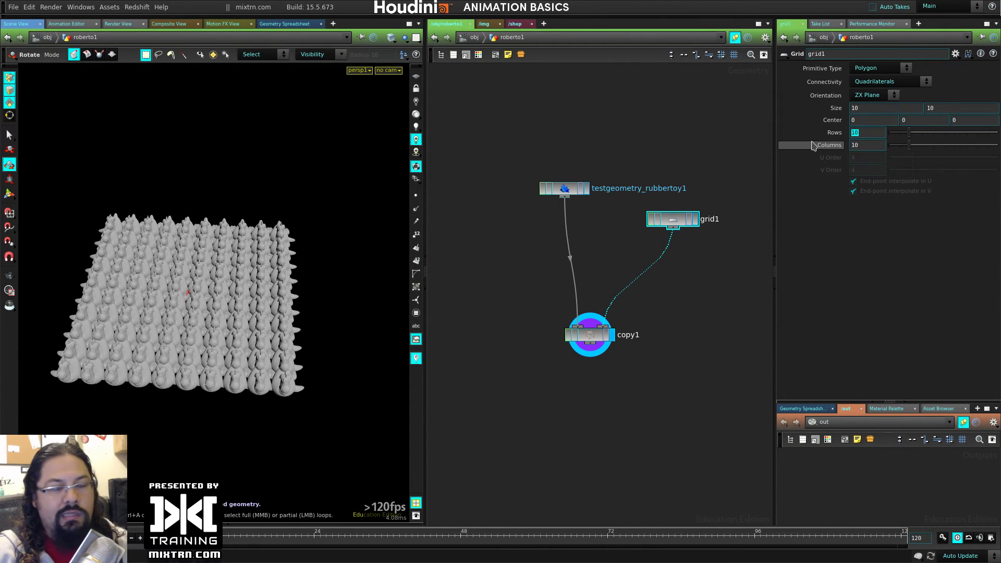
{"action": "type", "text": "2"}
{"action": "key", "text": "Tab"}
{"action": "type", "text": "2"}
{"action": "key", "text": "Return"}
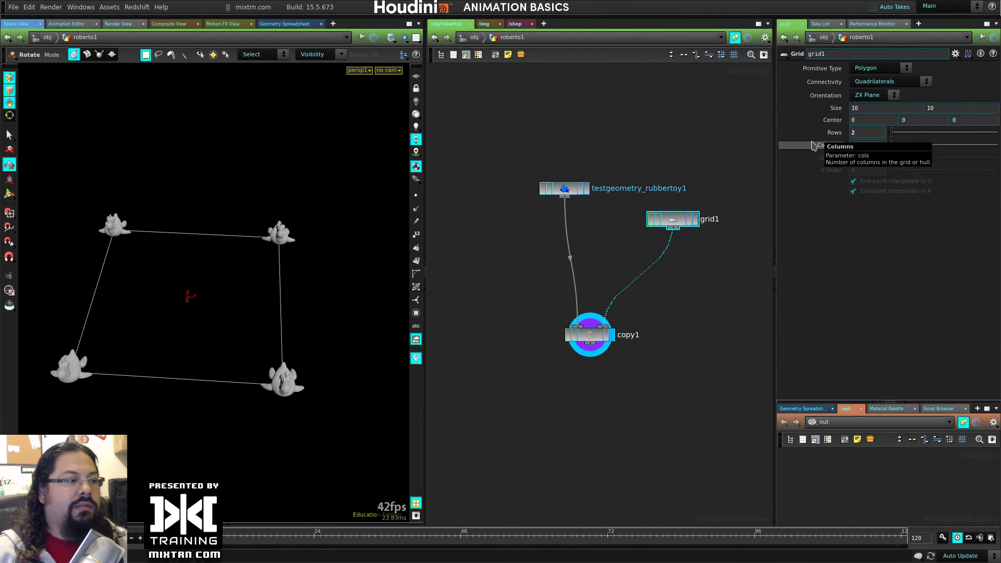
{"action": "left_click", "coordinate": [841, 136], "text": "alt"}
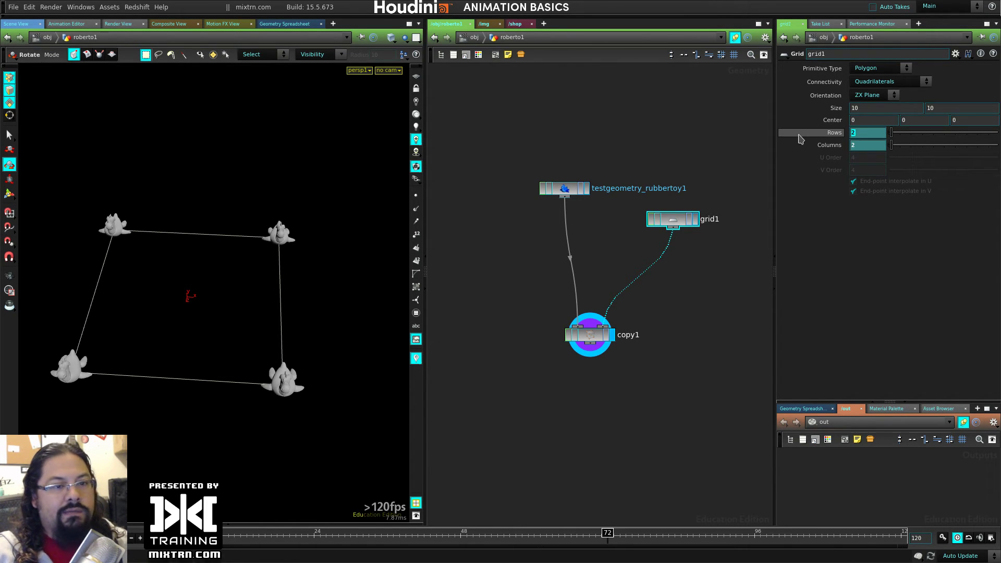
At frame 72, set the grid's Rows and Columns to 20 and keyframe both parameters
{"action": "type", "text": "20"}
{"action": "key", "text": "Tab"}
{"action": "type", "text": "20"}
{"action": "key", "text": "Return"}
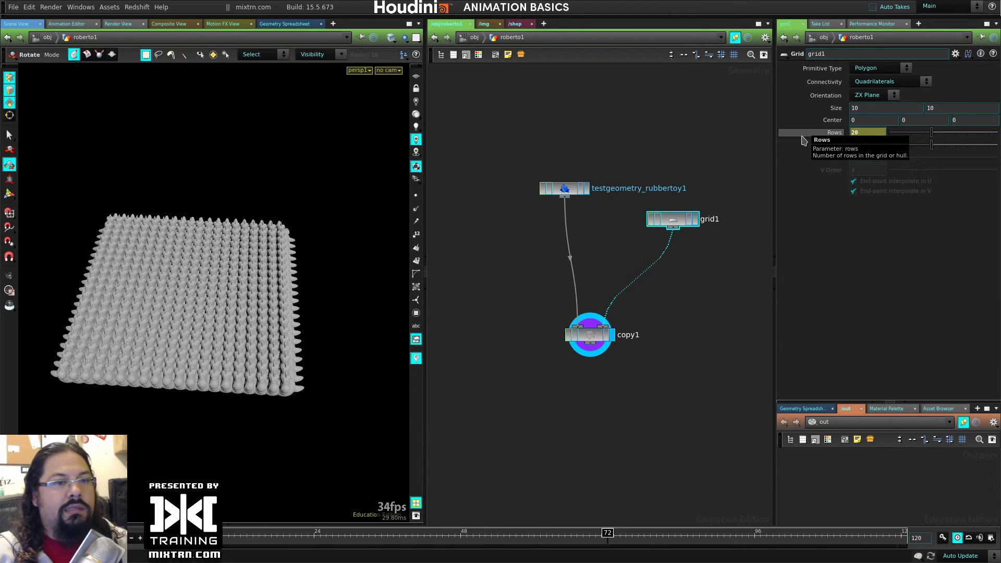
{"action": "left_click", "coordinate": [834, 145], "text": "alt"}
{"action": "key", "text": "Escape"}
Scrub the timeline and orbit the view to examine how the number of toy copies changes between the grid's keyframes
{"action": "scroll", "coordinate": [272, 433], "scroll_direction": "up", "scroll_amount": 3}
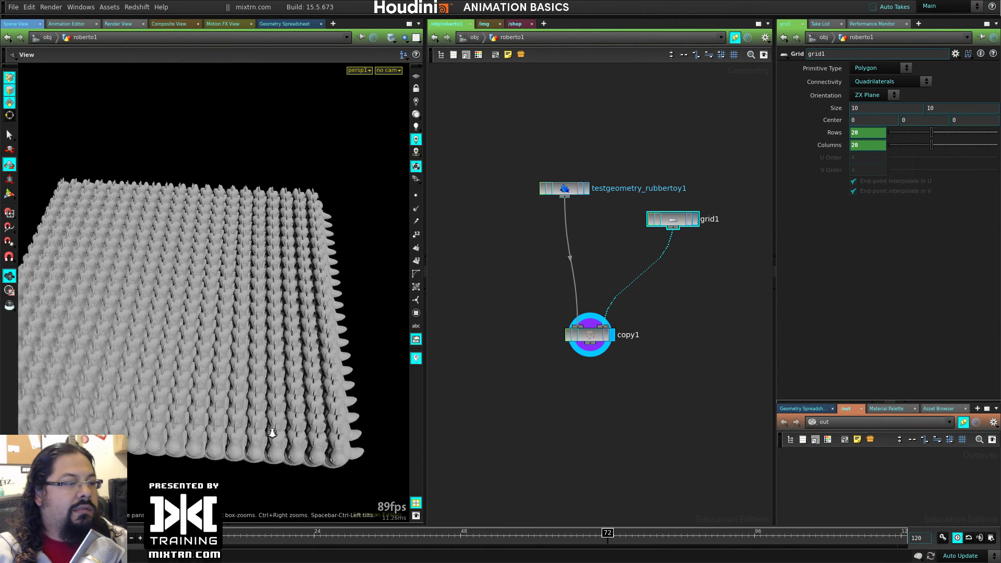
{"action": "right_click_drag", "start_coordinate": [273, 433], "coordinate": [257, 433]}
{"action": "left_click_drag", "start_coordinate": [257, 433], "coordinate": [292, 407]}
{"action": "right_click_drag", "start_coordinate": [291, 406], "coordinate": [334, 436]}
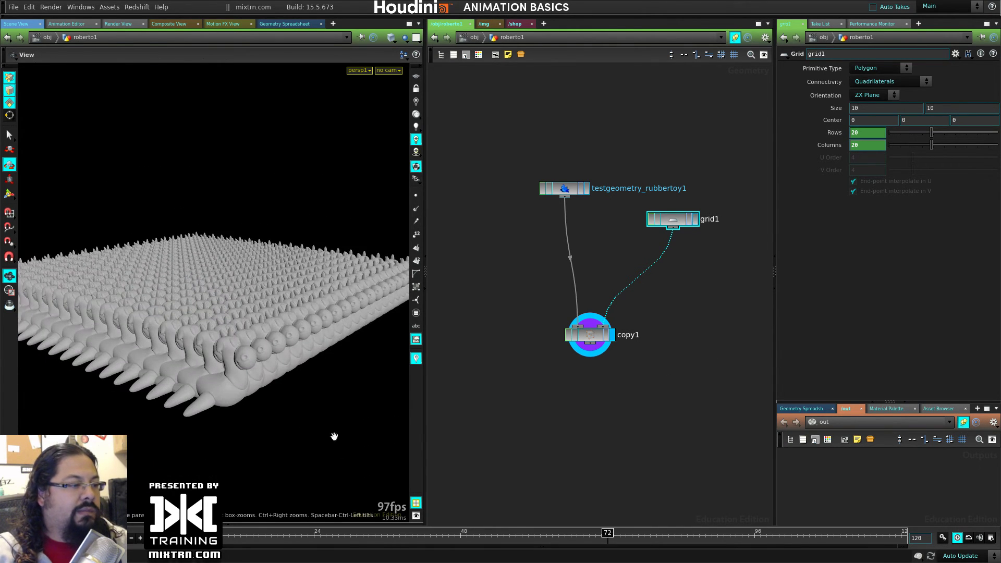
{"action": "key", "text": "r"}
{"action": "left_click_drag", "start_coordinate": [607, 534], "coordinate": [401, 544]}
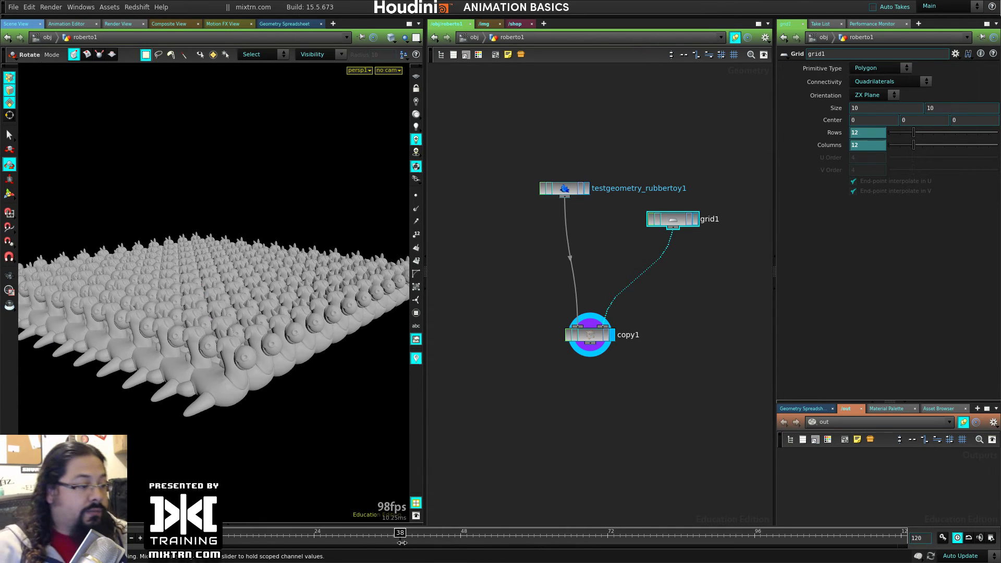
{"action": "left_click_drag", "start_coordinate": [362, 546], "coordinate": [424, 544]}
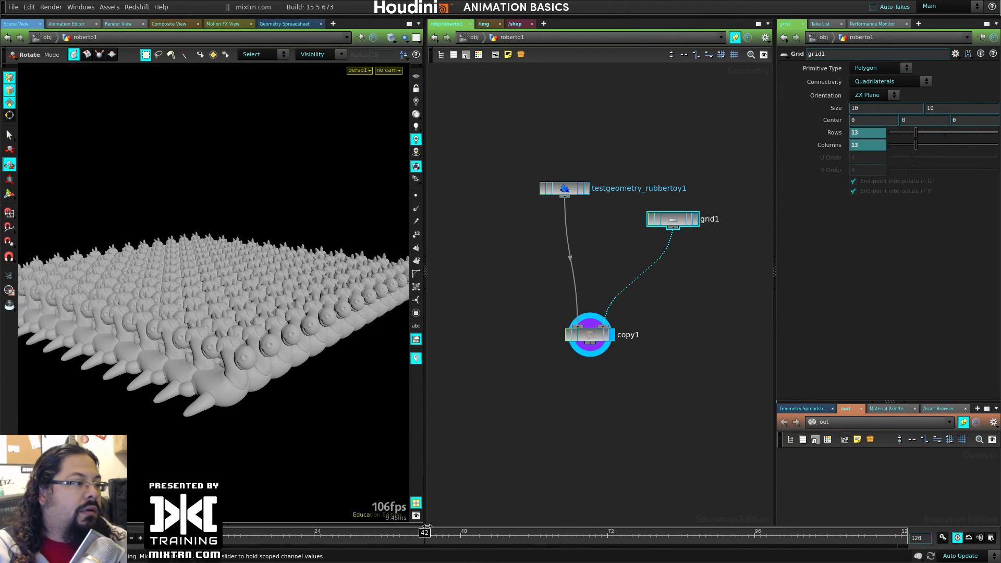
{"action": "key", "text": "Escape"}
{"action": "left_click_drag", "start_coordinate": [366, 365], "coordinate": [291, 380]}
{"action": "left_click_drag", "start_coordinate": [350, 376], "coordinate": [339, 373]}
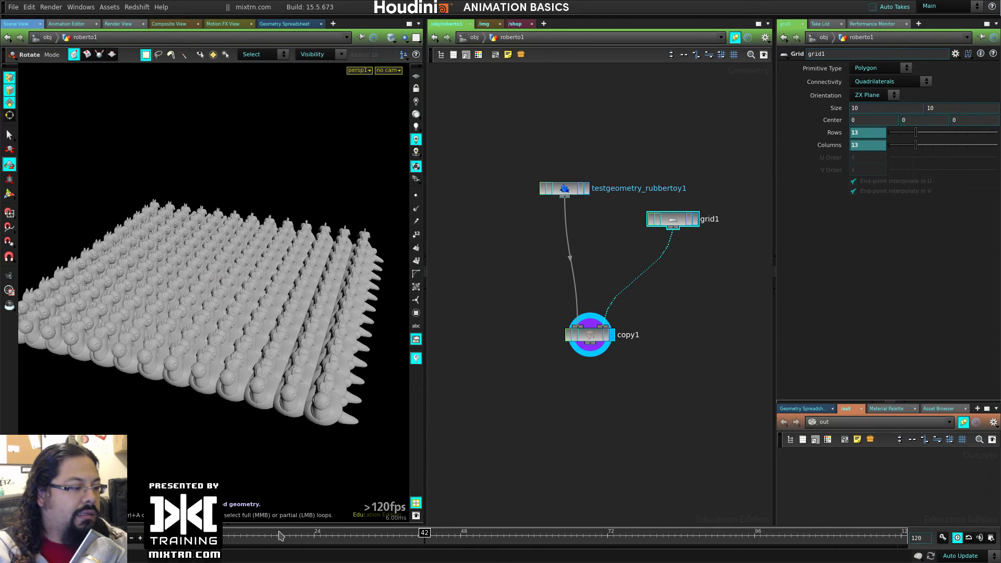
{"action": "left_click_drag", "start_coordinate": [280, 535], "coordinate": [259, 535]}
Try to remove the animation channel from the grid's Columns parameter at frame 15 and adjust its value
{"action": "right_click", "coordinate": [830, 155]}
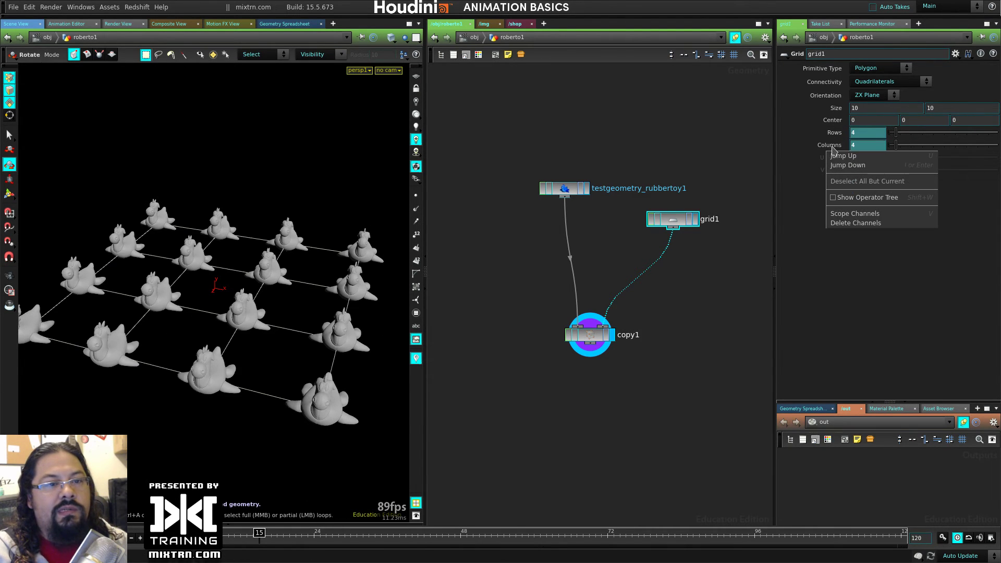
{"action": "right_click", "coordinate": [833, 150]}
{"action": "left_click", "coordinate": [868, 245]}
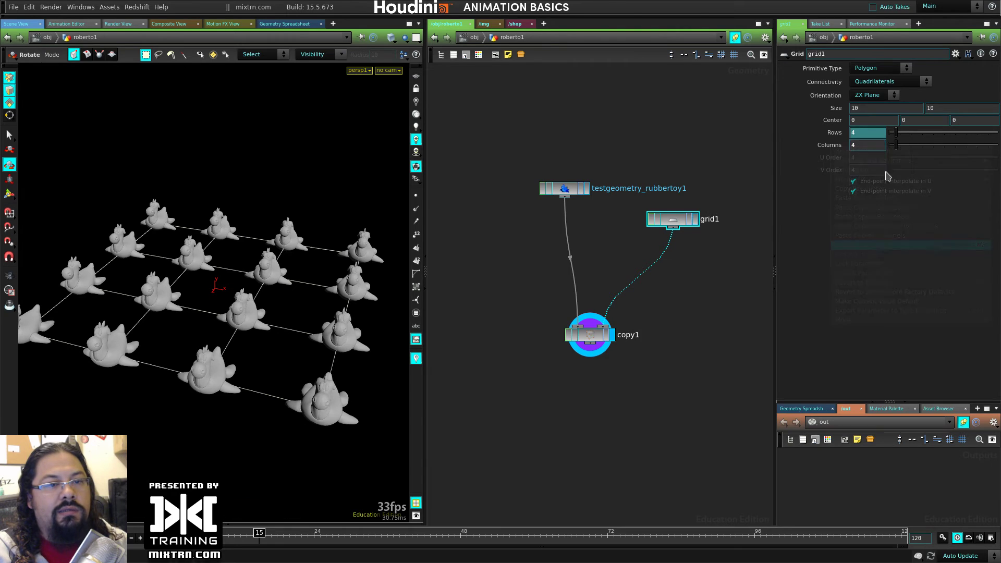
{"action": "left_click_drag", "start_coordinate": [900, 149], "coordinate": [920, 151]}
{"action": "left_click", "coordinate": [895, 145]}
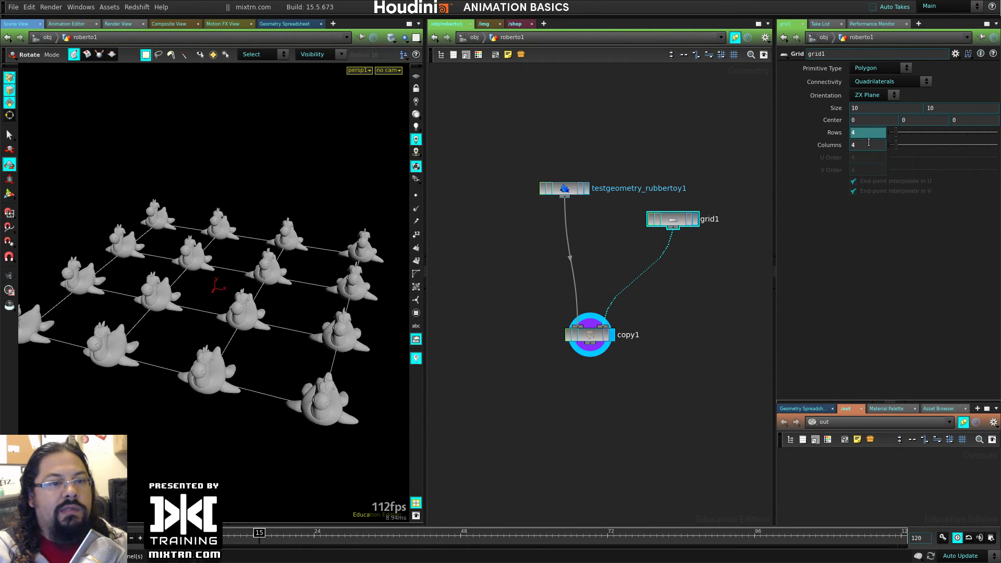
Try deleting the grid's Rows channel and setting Rows to 5, check it at frame 38, then undo the channel deletion
{"action": "right_click", "coordinate": [844, 132]}
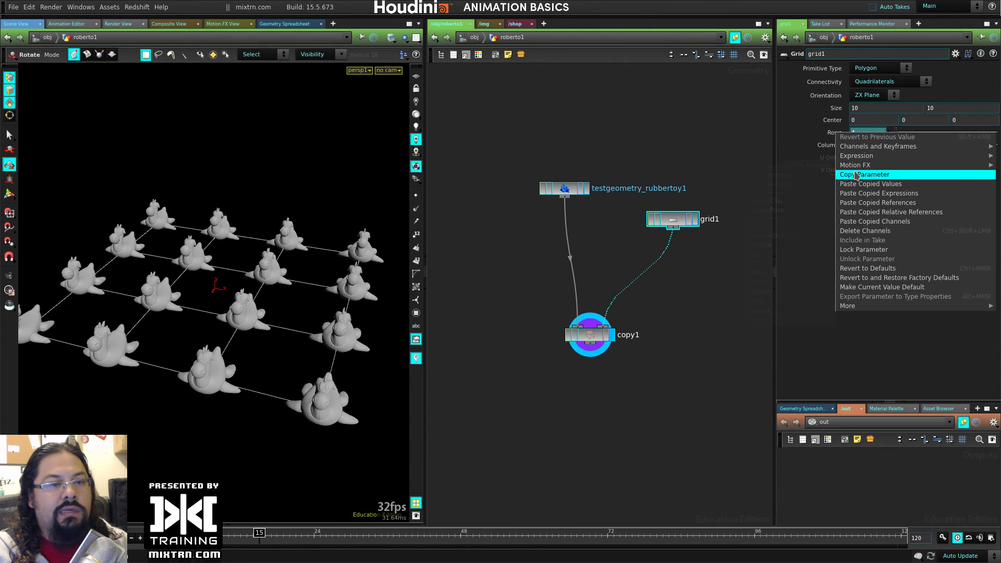
{"action": "left_click", "coordinate": [854, 230]}
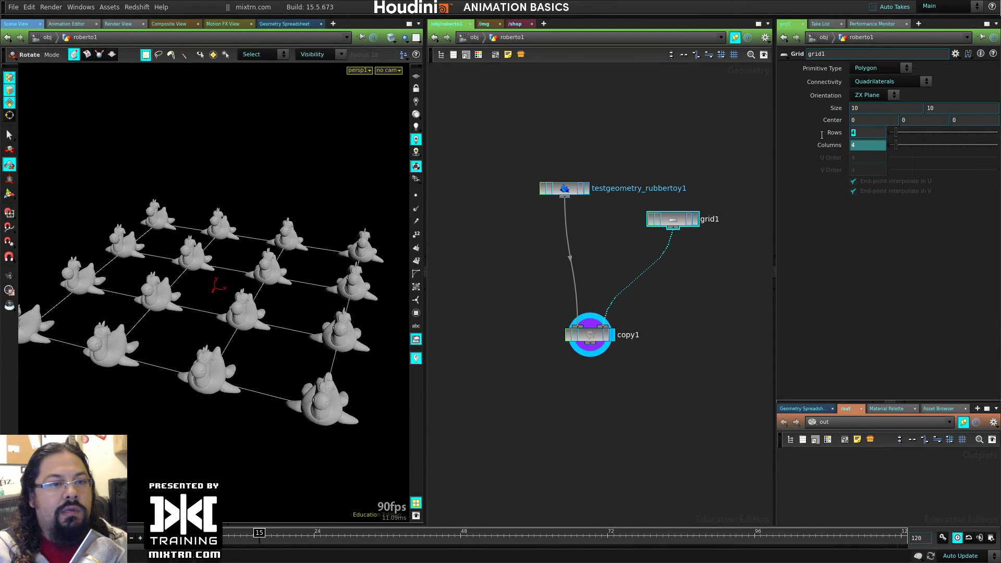
{"action": "type", "text": "5"}
{"action": "key", "text": "Return"}
{"action": "key", "text": "Tab"}
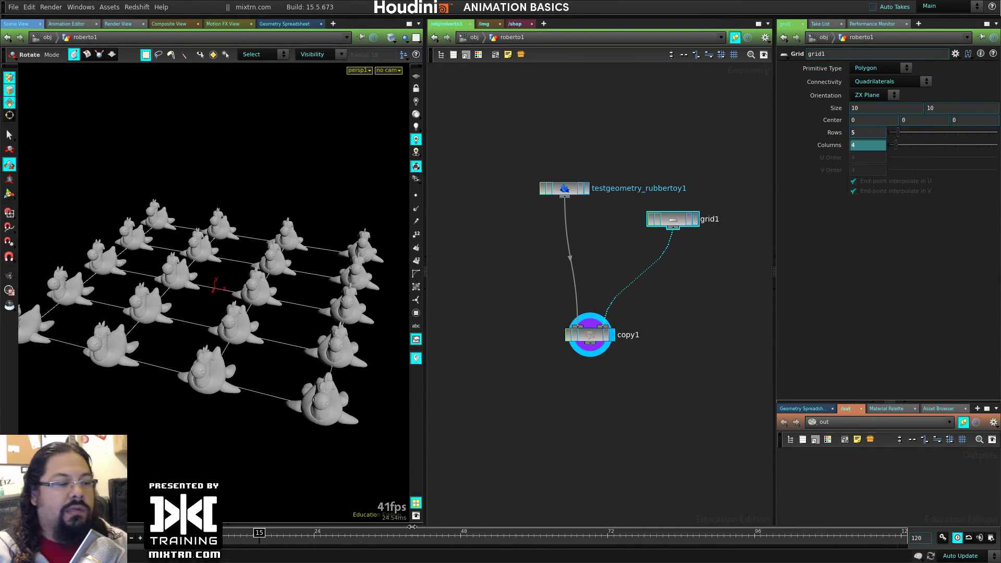
{"action": "left_click_drag", "start_coordinate": [308, 542], "coordinate": [399, 537]}
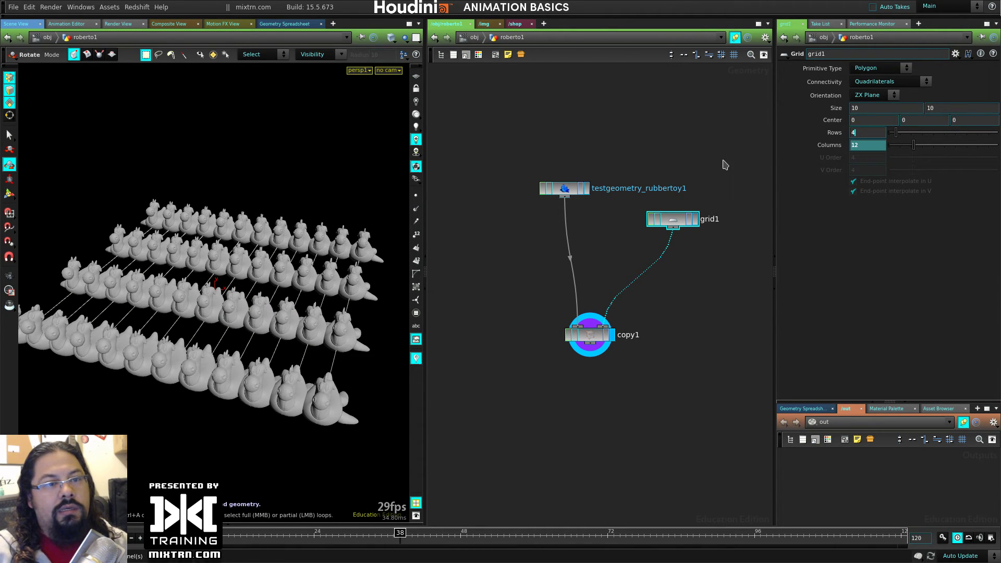
{"action": "key", "text": "ctrl+z"}
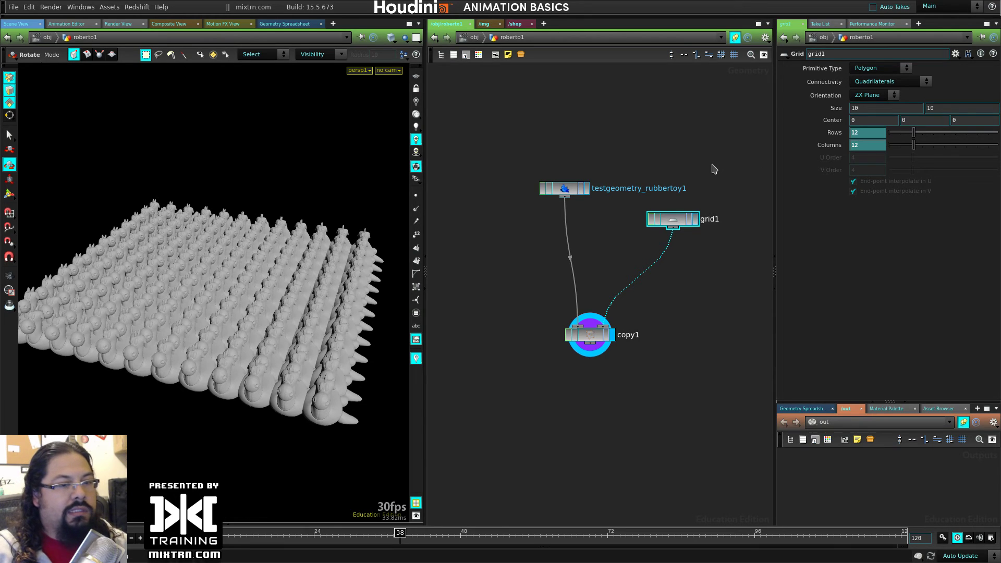
Delete the channels of the grid's Columns parameter at frame 38, keeping a constant 12 columns
{"action": "right_click", "coordinate": [834, 145]}
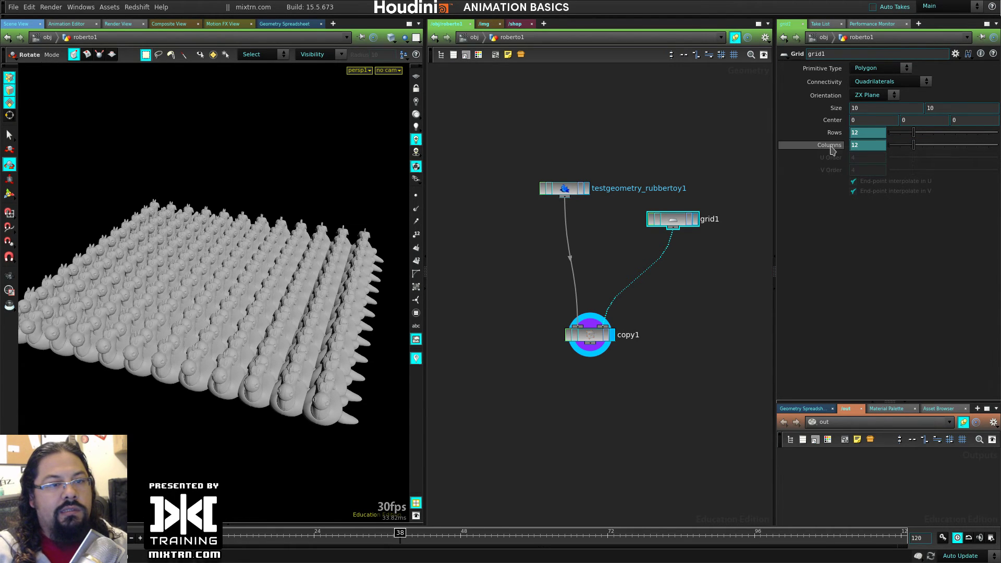
{"action": "right_click", "coordinate": [833, 150]}
{"action": "left_click", "coordinate": [854, 246]}
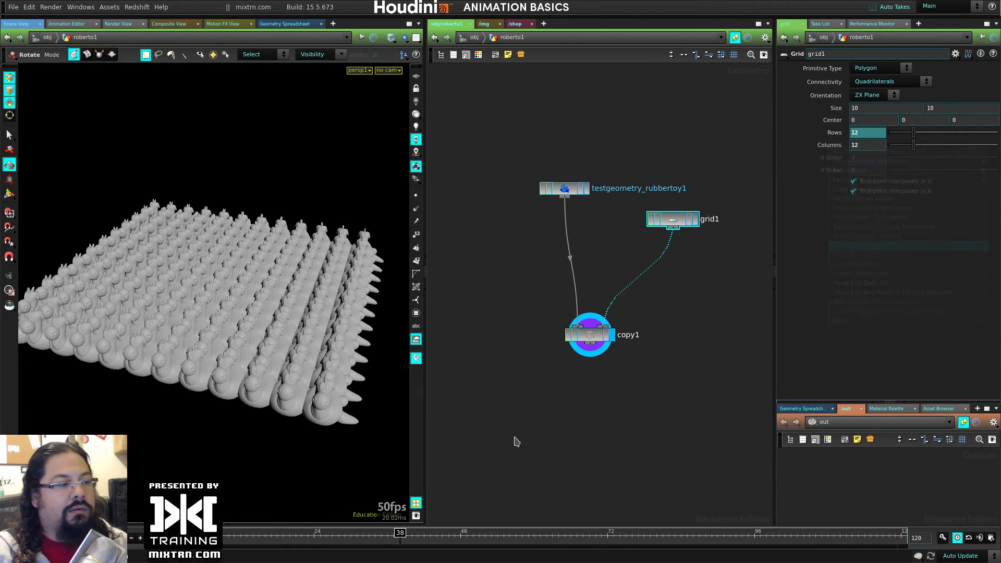
Scrub the timeline up to frame 74 and orbit the view to examine the animation of the grid's rows alone
{"action": "left_click_drag", "start_coordinate": [334, 542], "coordinate": [301, 544]}
{"action": "key", "text": "Escape"}
{"action": "left_click_drag", "start_coordinate": [261, 364], "coordinate": [313, 424]}
{"action": "key", "text": "r"}
{"action": "left_click_drag", "start_coordinate": [261, 532], "coordinate": [620, 537]}
{"action": "key", "text": "Escape"}
{"action": "left_click_drag", "start_coordinate": [370, 370], "coordinate": [224, 358]}
Rearrange the rubber toy, grid and copy nodes, leaving room between grid1 and copy1 for another node
{"action": "left_click_drag", "start_coordinate": [608, 305], "coordinate": [607, 304]}
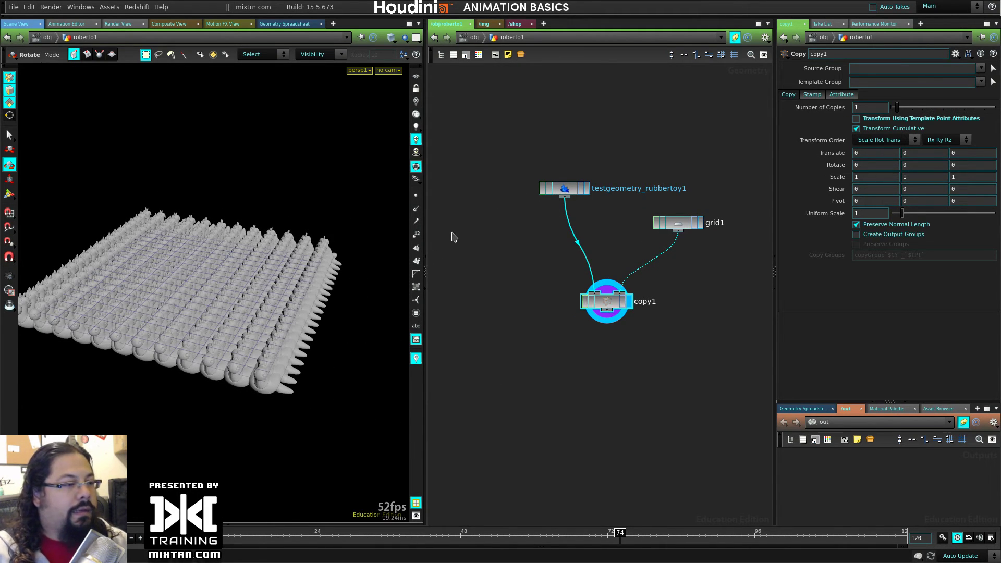
{"action": "left_click_drag", "start_coordinate": [564, 191], "coordinate": [536, 230]}
{"action": "left_click_drag", "start_coordinate": [578, 326], "coordinate": [579, 325]}
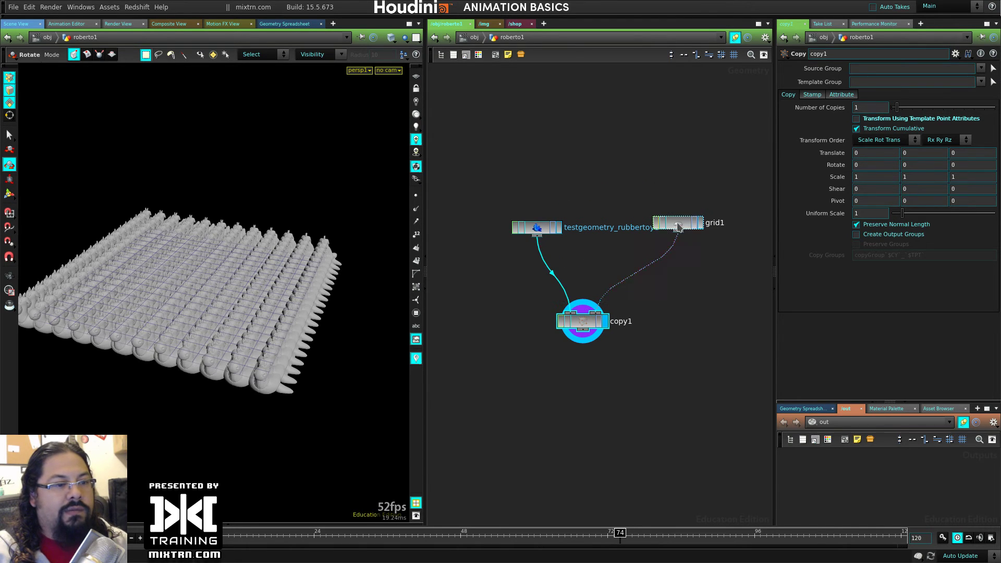
{"action": "left_click", "coordinate": [639, 276]}
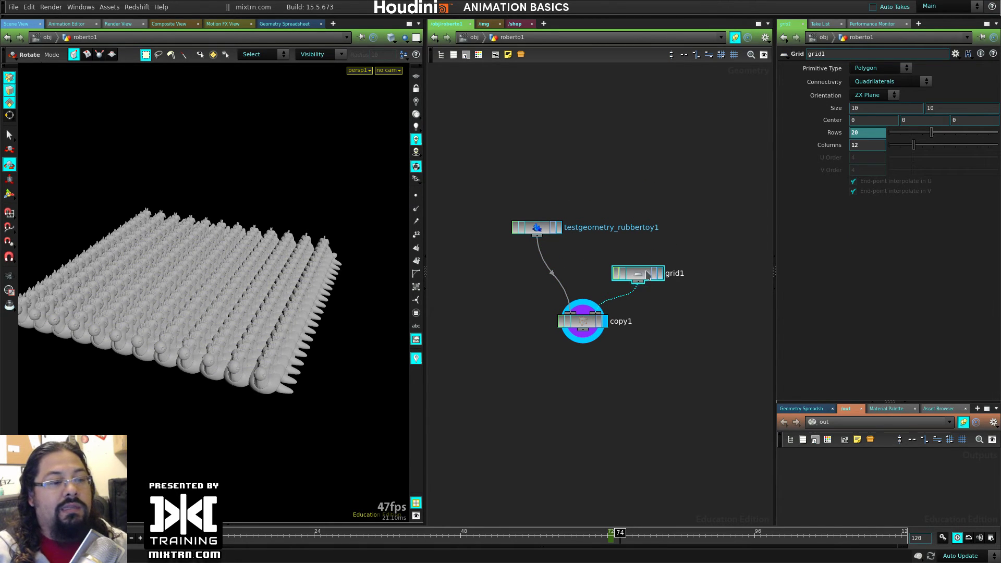
{"action": "left_click_drag", "start_coordinate": [646, 275], "coordinate": [624, 251]}
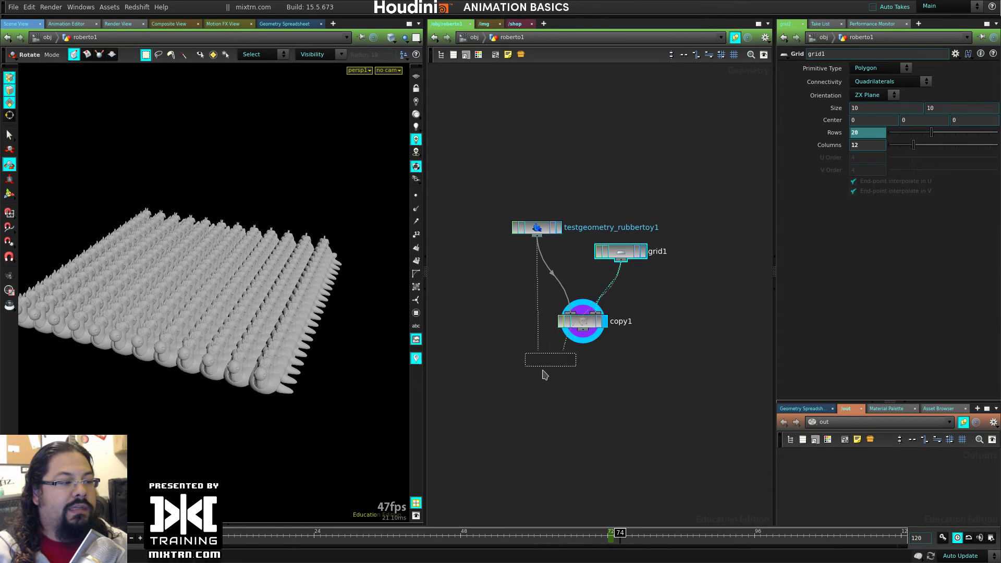
{"action": "left_click_drag", "start_coordinate": [544, 374], "coordinate": [532, 386]}
Insert a Mountain node between grid1 and copy1, go to frame 38 and reposition copy1 below it
{"action": "key", "text": "Tab"}
{"action": "type", "text": "mo"}
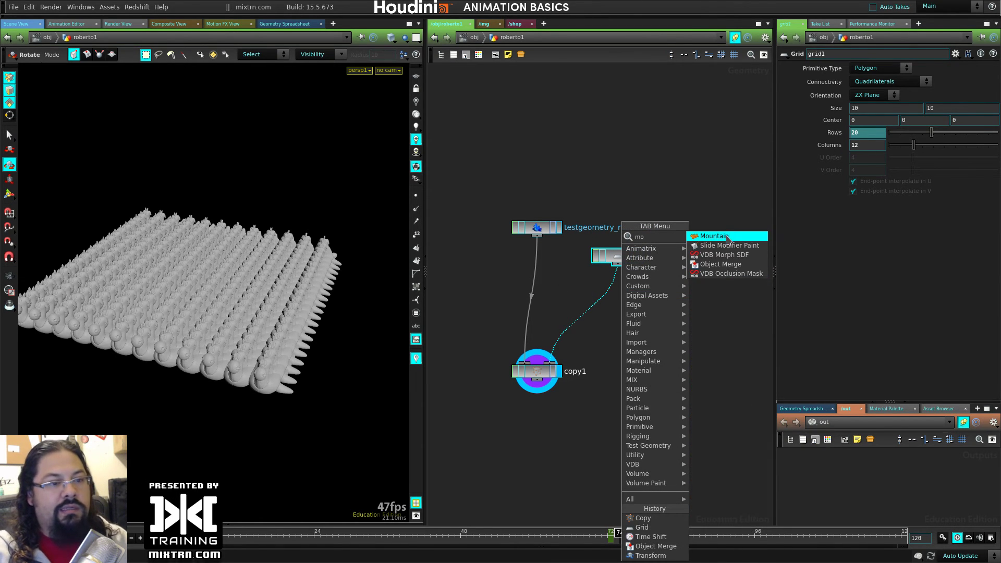
{"action": "left_click", "coordinate": [728, 236]}
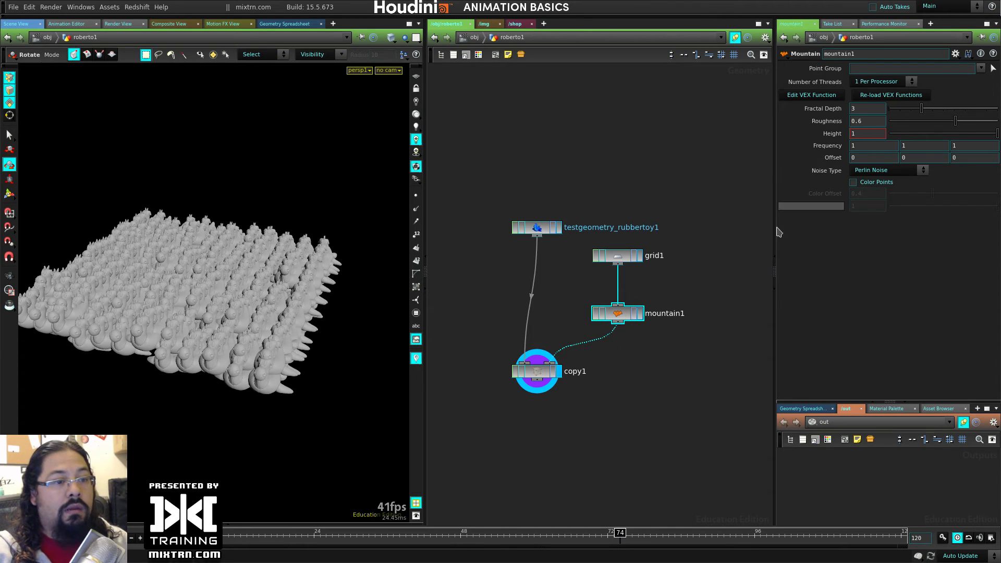
{"action": "mouse_move", "coordinate": [406, 532]}
{"action": "left_mouse_down"}
{"action": "mouse_move", "coordinate": [245, 533]}
{"action": "mouse_move", "coordinate": [435, 525]}
{"action": "mouse_move", "coordinate": [404, 520]}
{"action": "left_mouse_up"}
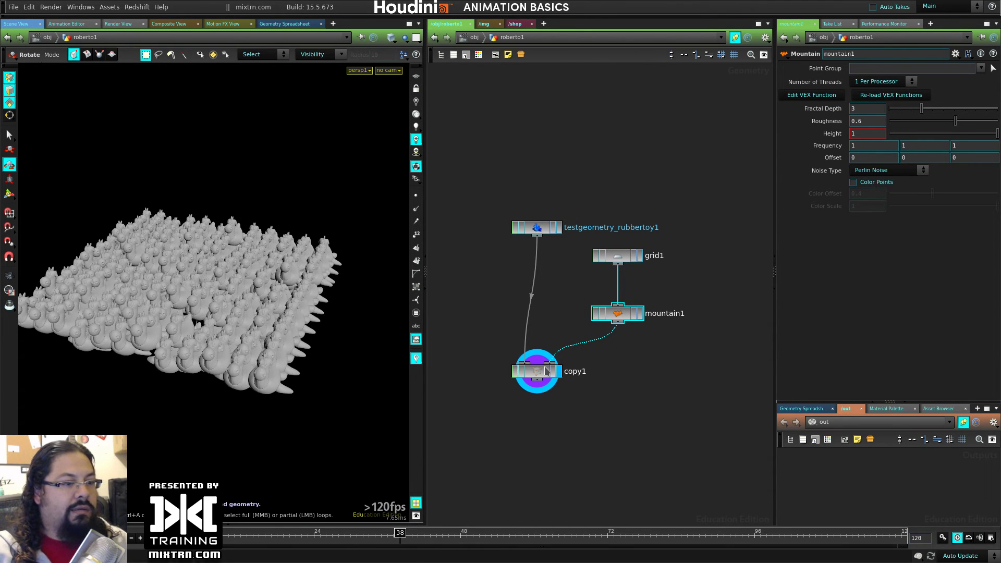
{"action": "left_click_drag", "start_coordinate": [547, 372], "coordinate": [575, 364]}
Delete the channels of grid1's Rows parameter at frame 38, keeping a constant 12 rows
{"action": "left_click", "coordinate": [619, 255]}
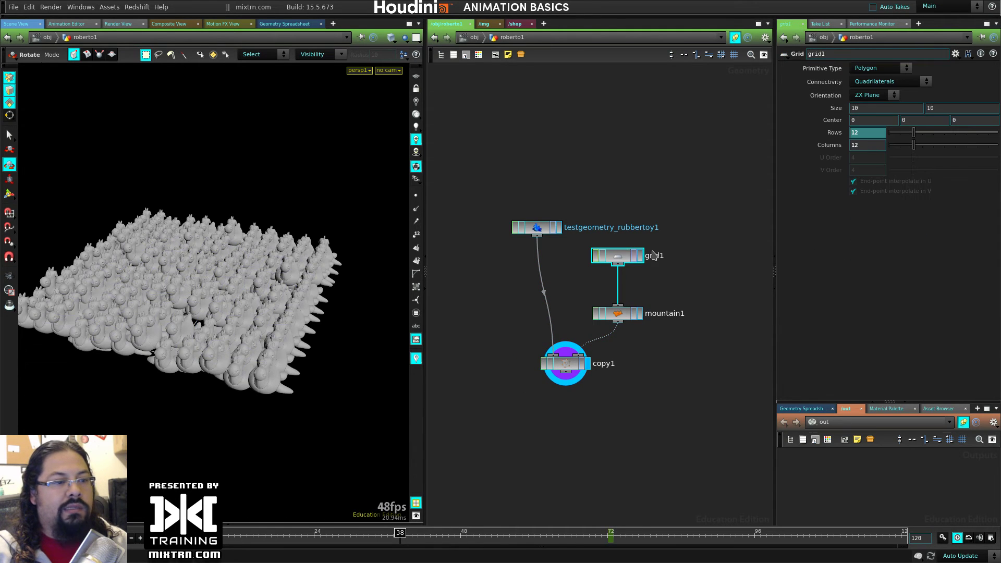
{"action": "right_click", "coordinate": [855, 138]}
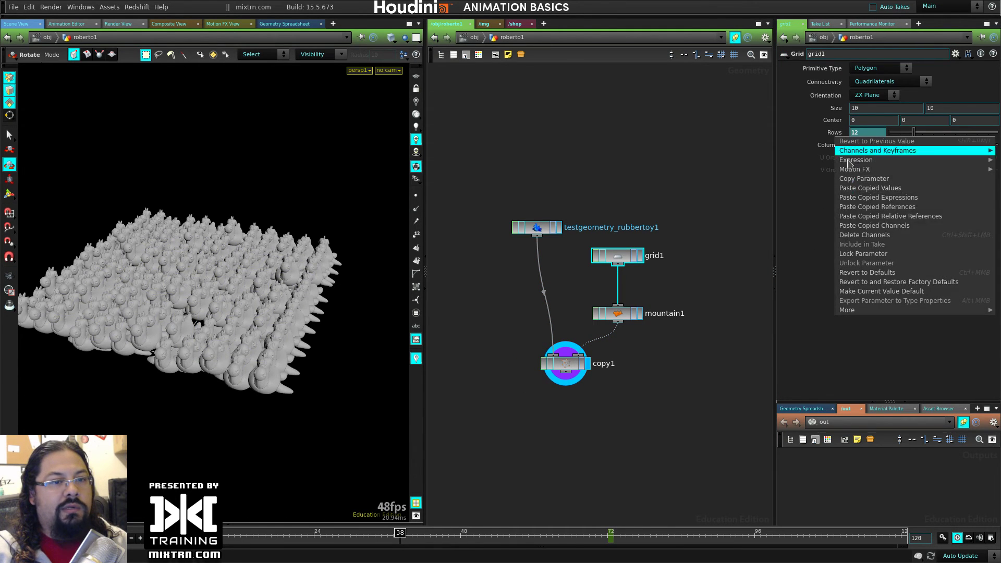
{"action": "left_click", "coordinate": [865, 234]}
Move testgeometry_rubbertoy1 away from the grid node and set its Uniform Scale to 0.53
{"action": "left_click_drag", "start_coordinate": [535, 230], "coordinate": [508, 270]}
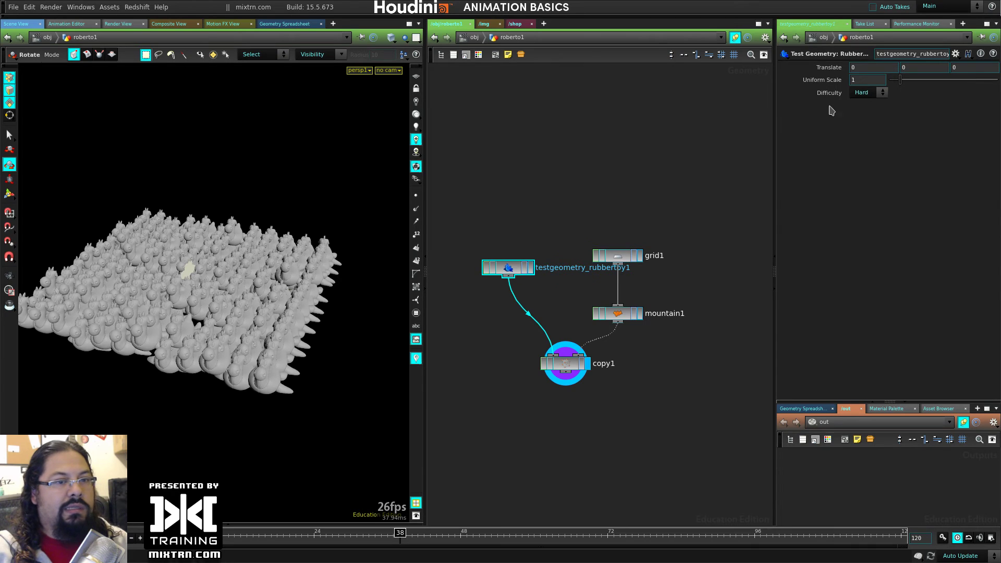
{"action": "left_click_drag", "start_coordinate": [901, 78], "coordinate": [895, 87]}
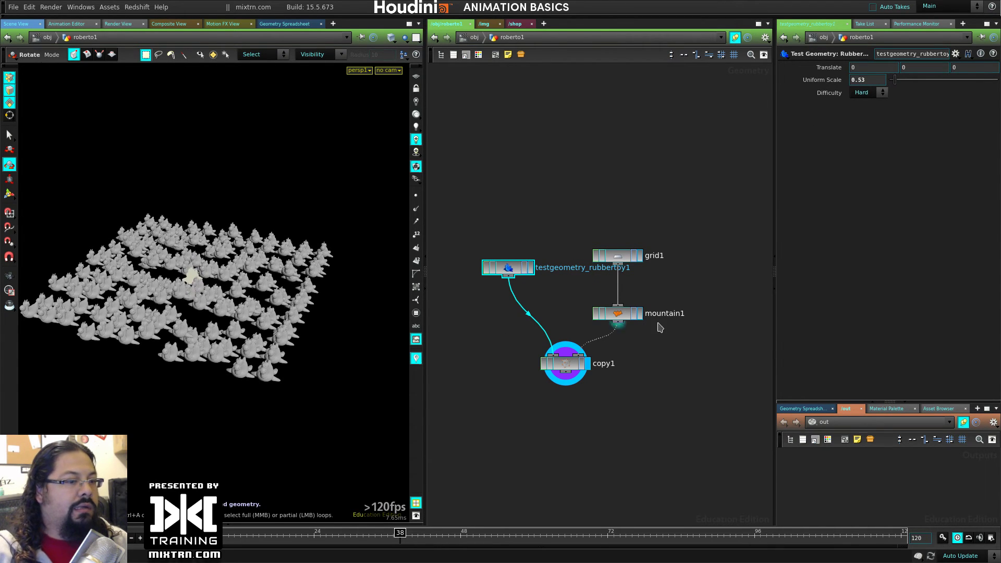
Display the mountain1 surface and drive its first Offset component with the expression $F
{"action": "left_click", "coordinate": [640, 313]}
{"action": "scroll", "coordinate": [213, 380], "scroll_direction": "up", "scroll_amount": 5}
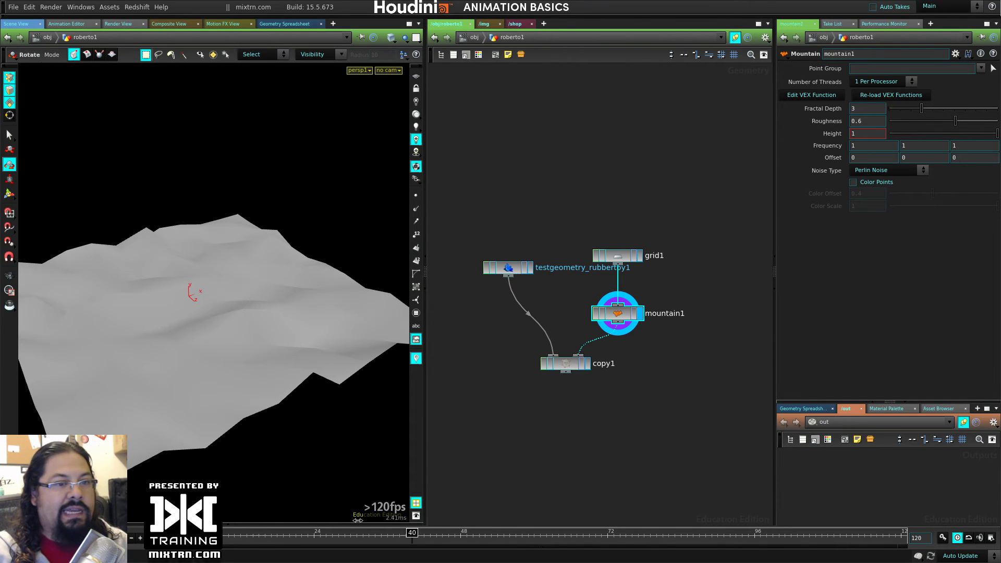
{"action": "middle_click_drag", "start_coordinate": [856, 157], "coordinate": [876, 163]}
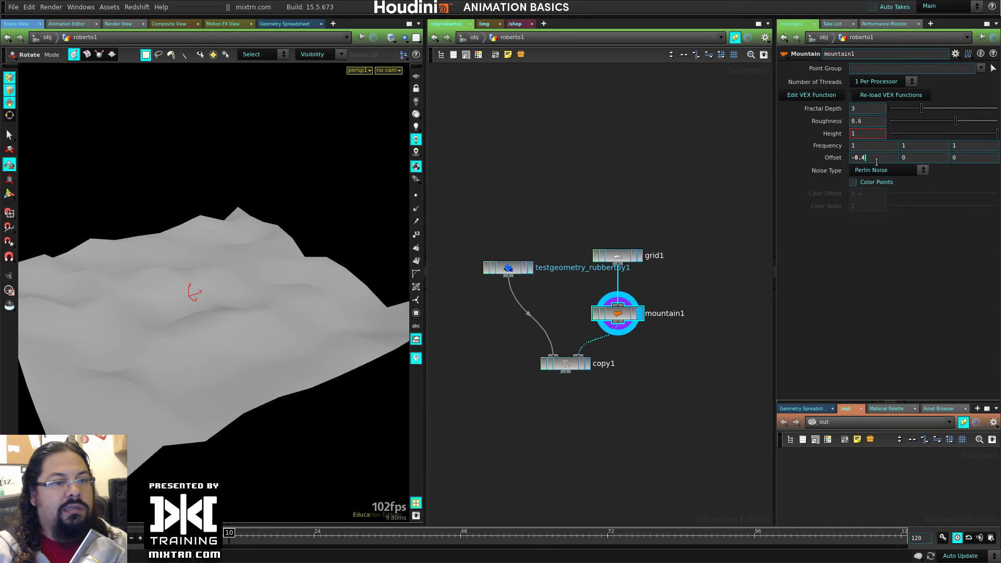
{"action": "type", "text": "$F"}
{"action": "key", "text": "Return"}
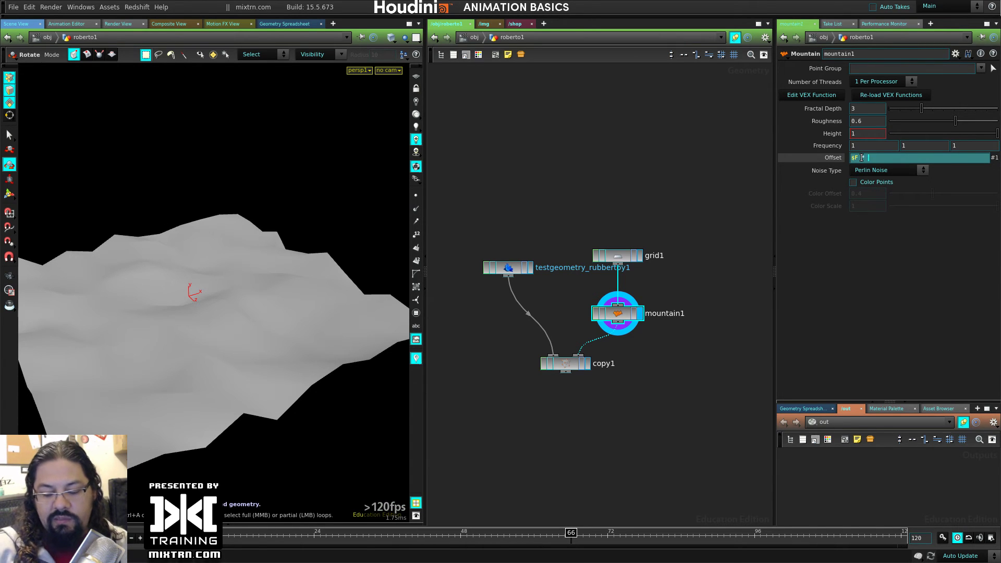
Extend the expression in mountain1's first Offset component to $F * 0.03
{"action": "type", "text": "* 0.01"}
{"action": "key", "text": "Return"}
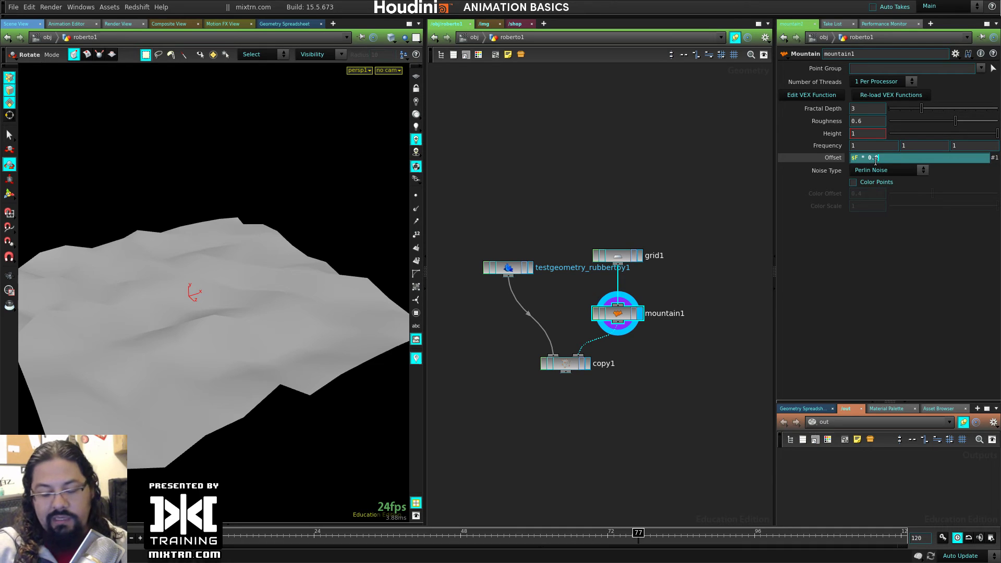
{"action": "type", "text": "3"}
{"action": "key", "text": "Return"}
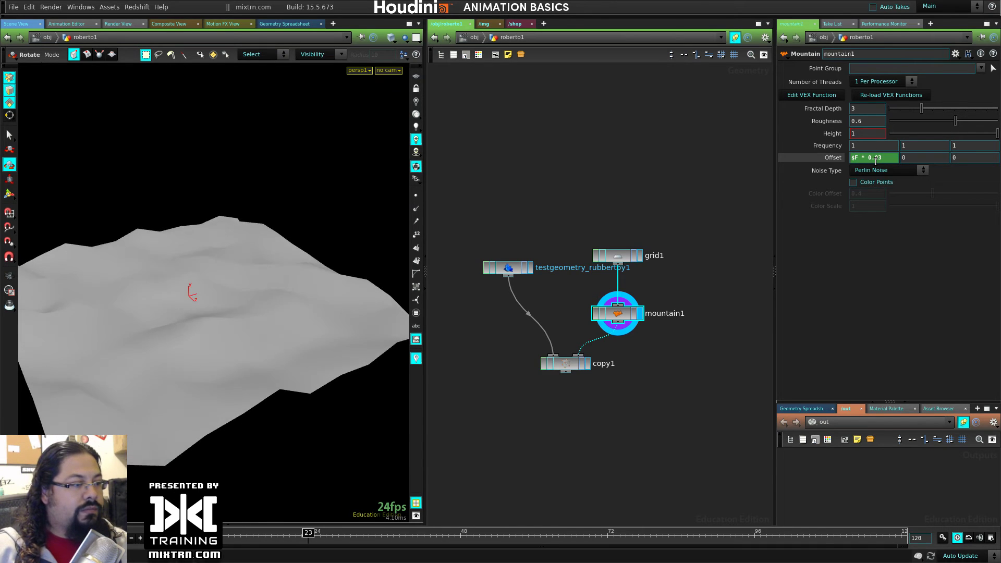
Display copy1, shift its node slightly in the network, and view the moving toys from a low, close angle
{"action": "left_click", "coordinate": [587, 364]}
{"action": "left_click_drag", "start_coordinate": [570, 368], "coordinate": [558, 374]}
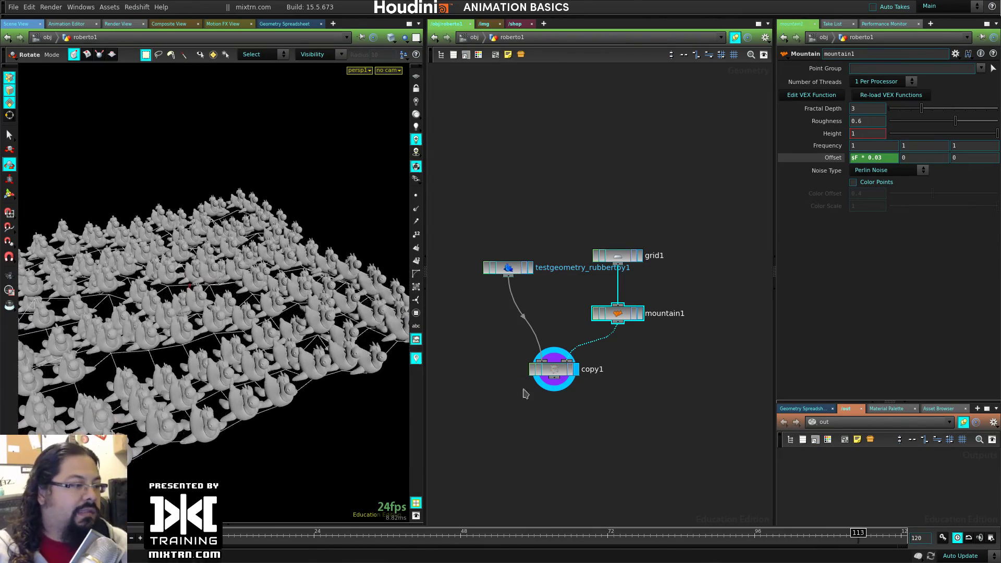
{"action": "key", "text": "Escape"}
{"action": "left_click_drag", "start_coordinate": [268, 415], "coordinate": [385, 401]}
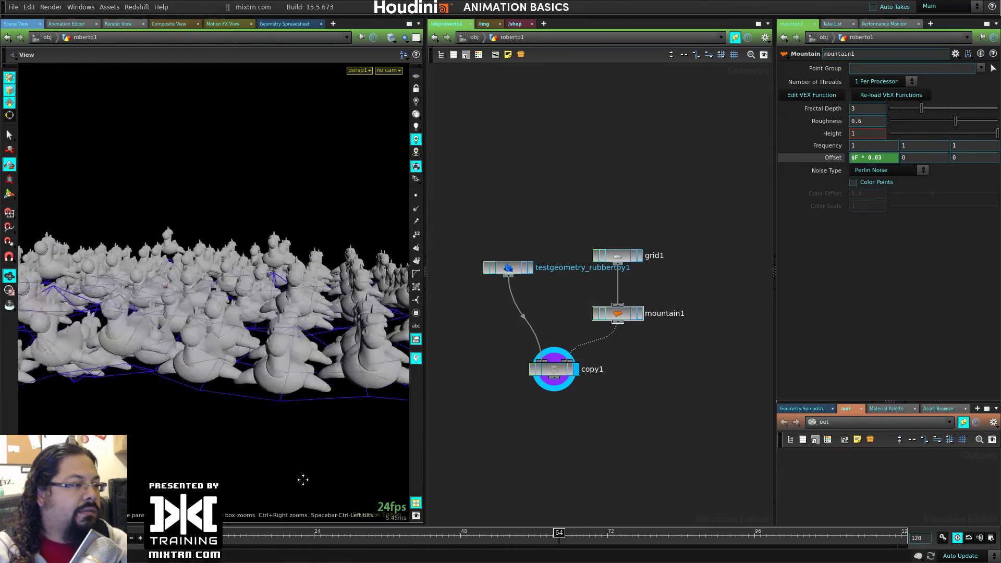
{"action": "left_click_drag", "start_coordinate": [301, 478], "coordinate": [298, 489]}
{"action": "key", "text": "r"}
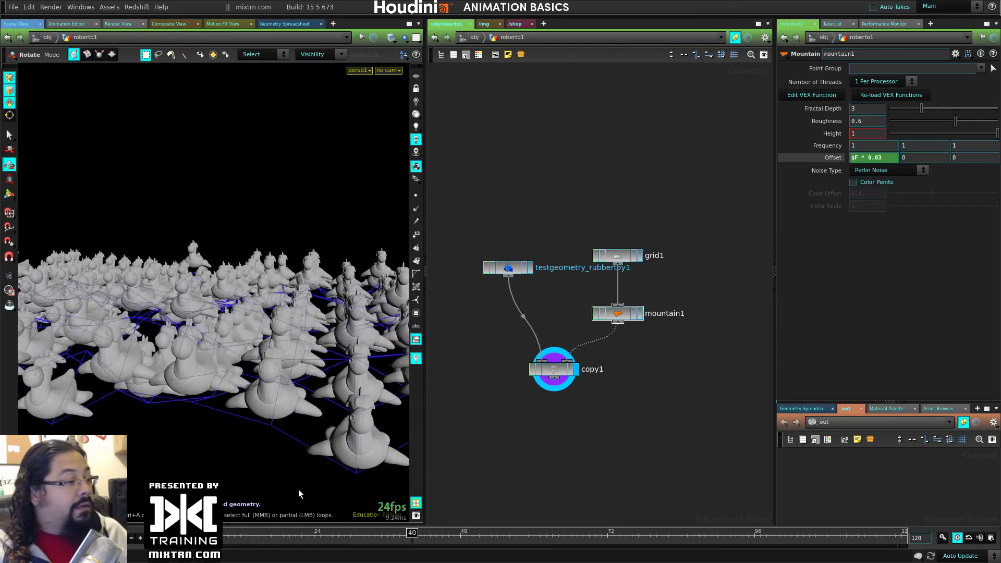
Create a new camera from the current perspective view and lock the view to it
{"action": "left_click", "coordinate": [618, 317]}
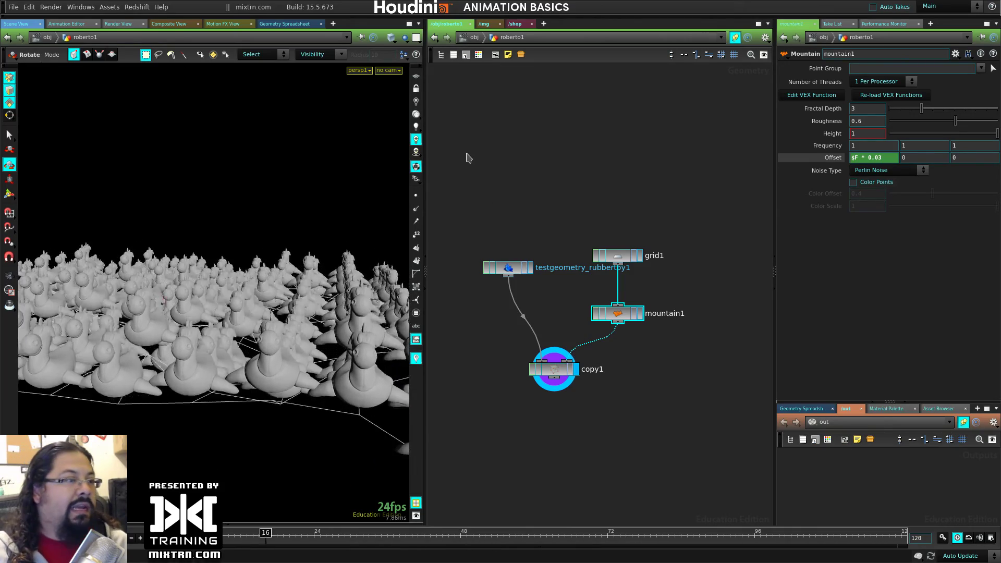
{"action": "left_click", "coordinate": [388, 69]}
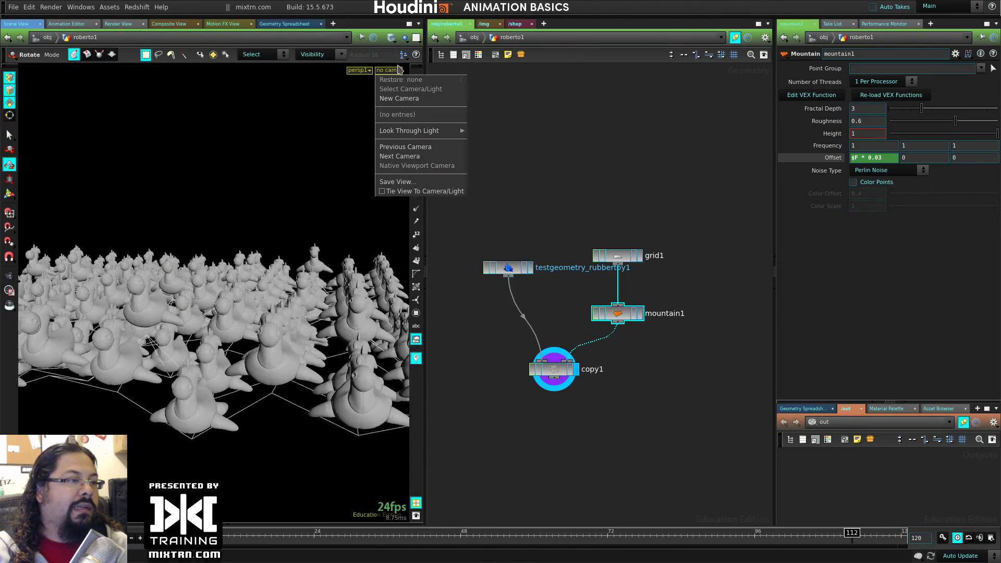
{"action": "left_click", "coordinate": [399, 98]}
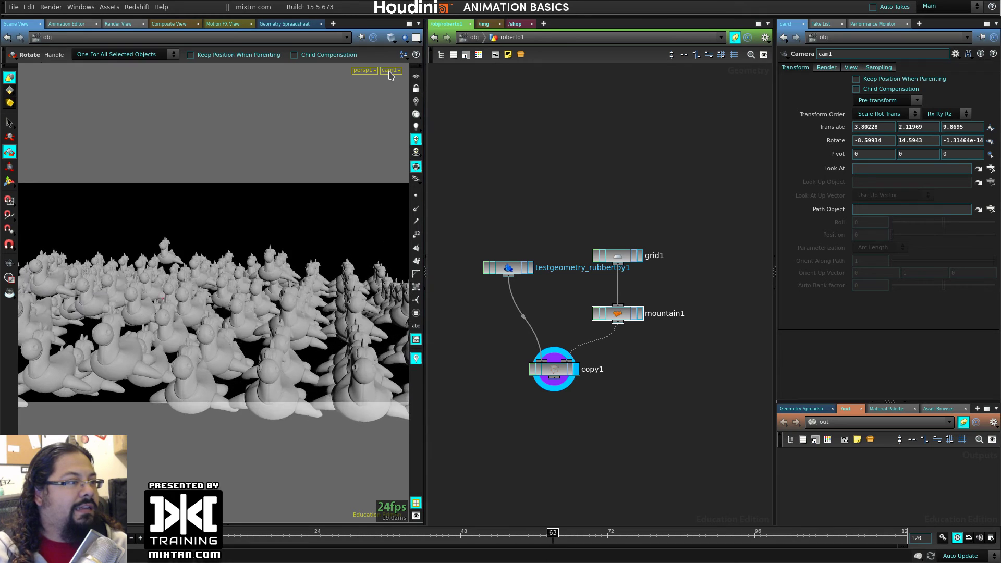
{"action": "left_click", "coordinate": [416, 88]}
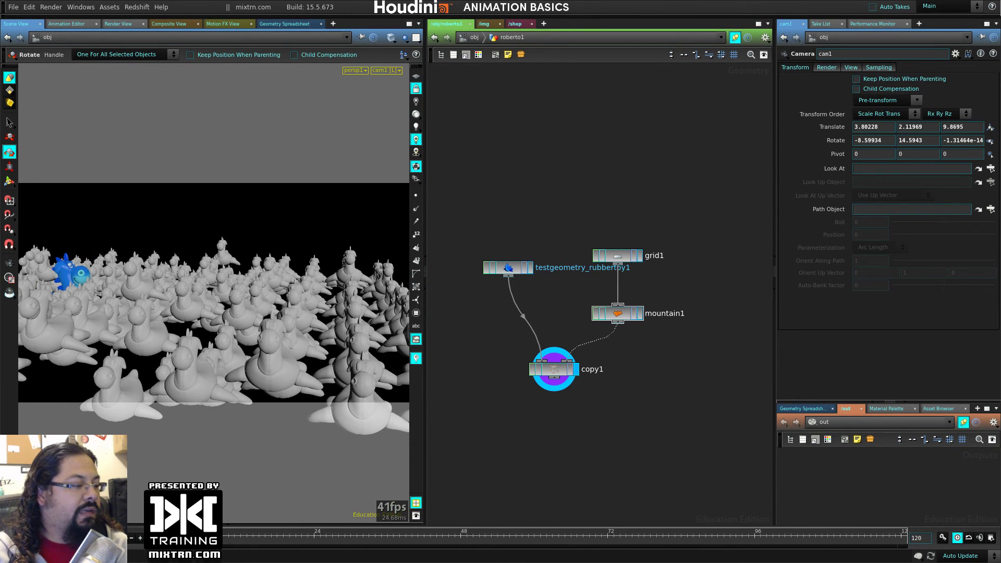
At object level, move cam1 above roberto and key it at the first frame high over the grid, Translate about 13.7, 31.9, 24.2
{"action": "left_click", "coordinate": [475, 37]}
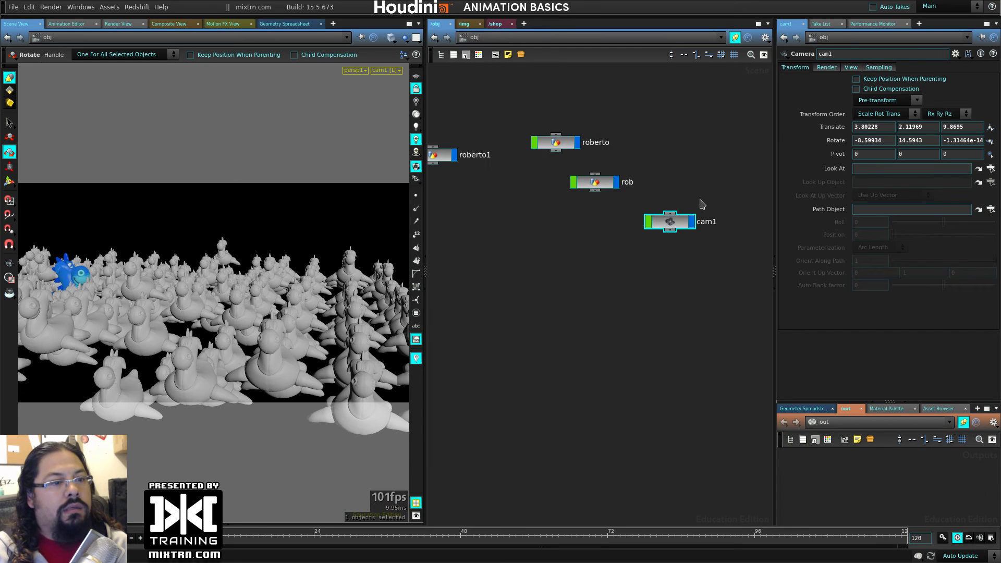
{"action": "left_click_drag", "start_coordinate": [657, 119], "coordinate": [639, 89]}
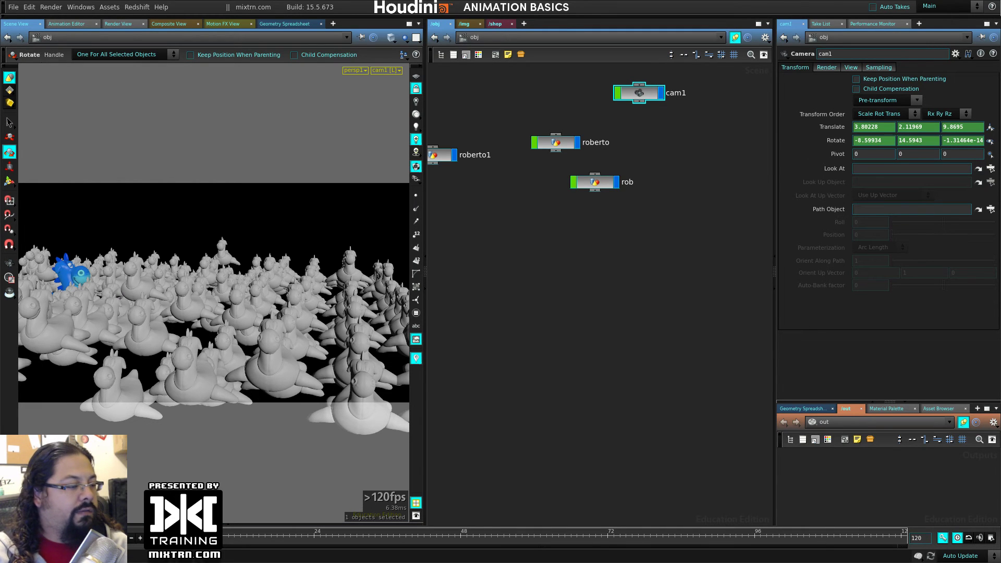
{"action": "left_click_drag", "start_coordinate": [408, 151], "coordinate": [304, 293]}
{"action": "right_click_drag", "start_coordinate": [304, 293], "coordinate": [215, 321]}
{"action": "right_click_drag", "start_coordinate": [242, 357], "coordinate": [213, 340]}
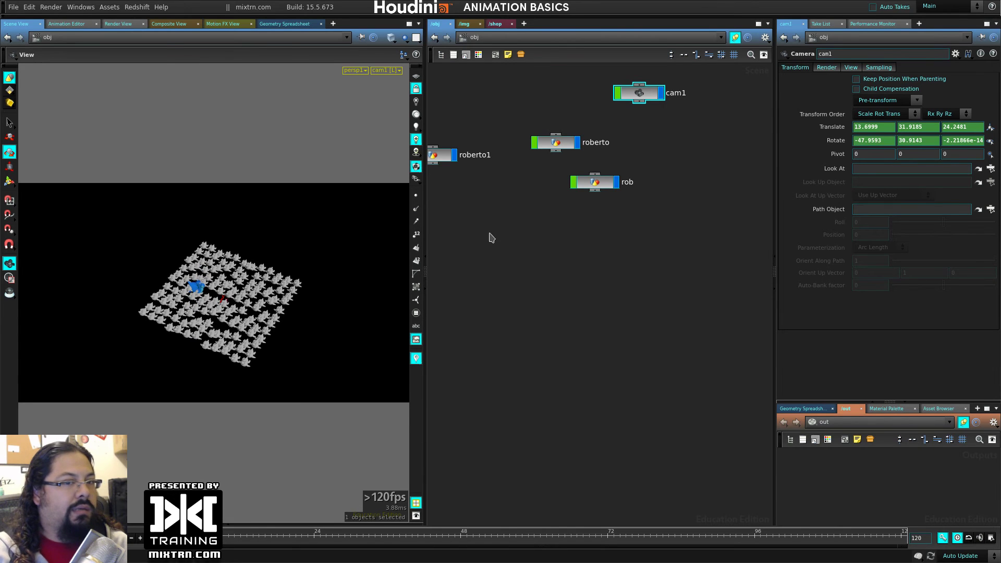
{"action": "key", "text": "r"}
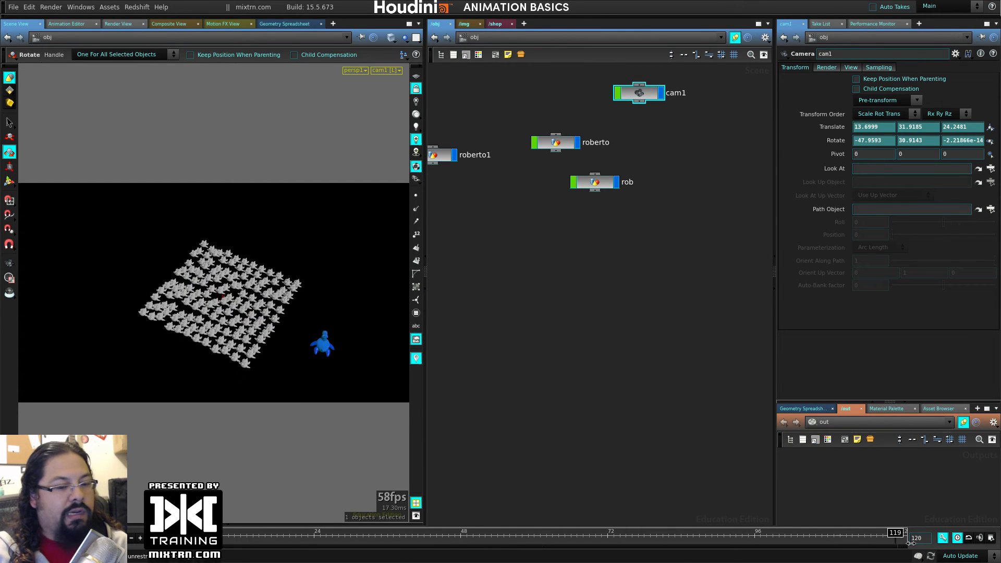
At frame 120, bring the camera down close to the toys and key it, Translate about -5.85, 1.29, 7.16
{"action": "key", "text": "Escape"}
{"action": "right_click_drag", "start_coordinate": [169, 307], "coordinate": [202, 345]}
{"action": "left_click_drag", "start_coordinate": [203, 345], "coordinate": [301, 339]}
{"action": "scroll", "coordinate": [276, 337], "scroll_direction": "up", "scroll_amount": 6}
{"action": "middle_click_drag", "start_coordinate": [282, 343], "coordinate": [267, 328]}
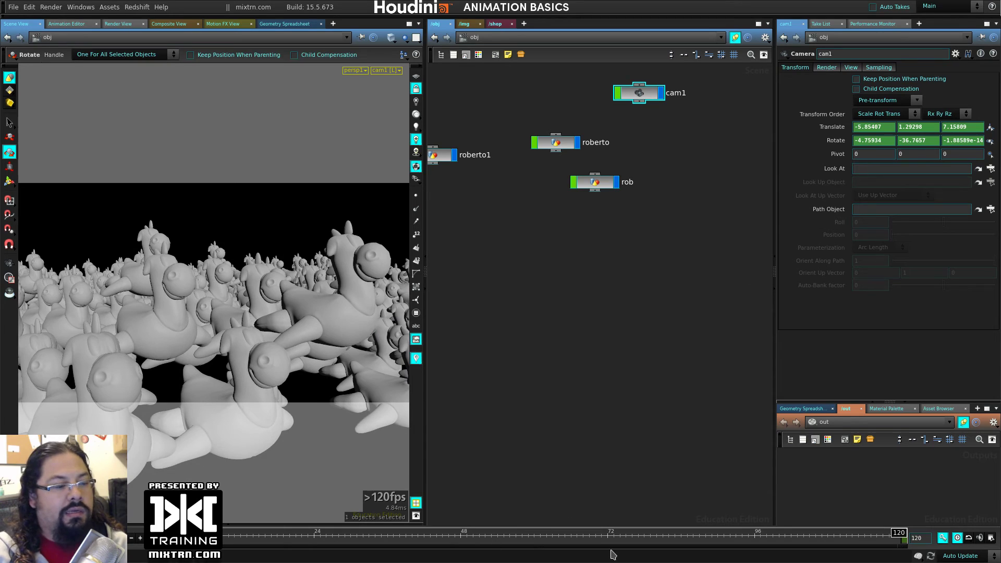
Go to frame 58 and reframe the camera on the toy grid to key an intermediate camera position
{"action": "left_click_drag", "start_coordinate": [276, 542], "coordinate": [521, 542]}
{"action": "key", "text": "space"}
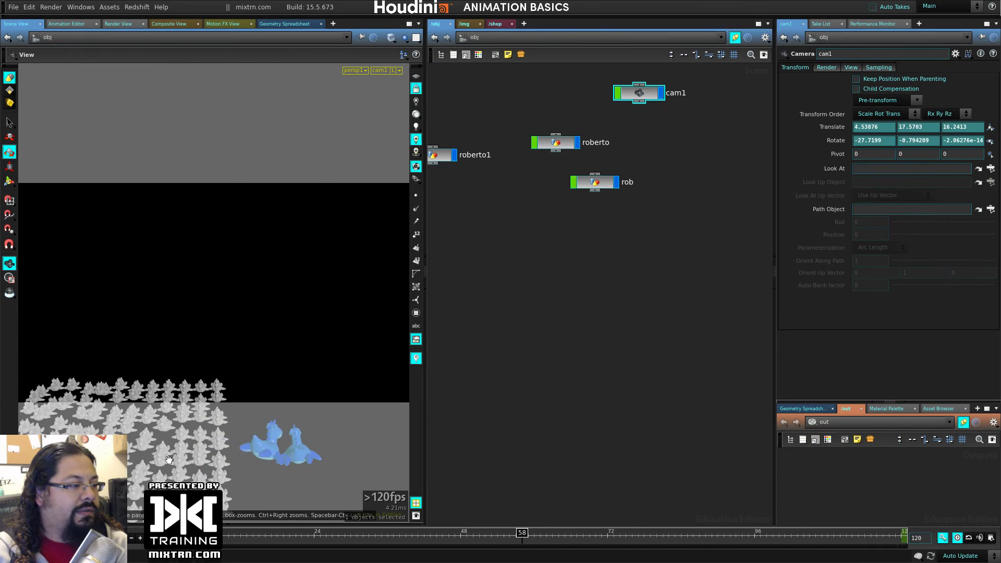
{"action": "left_click_drag", "start_coordinate": [281, 339], "coordinate": [281, 264]}
{"action": "left_click_drag", "start_coordinate": [227, 327], "coordinate": [258, 315]}
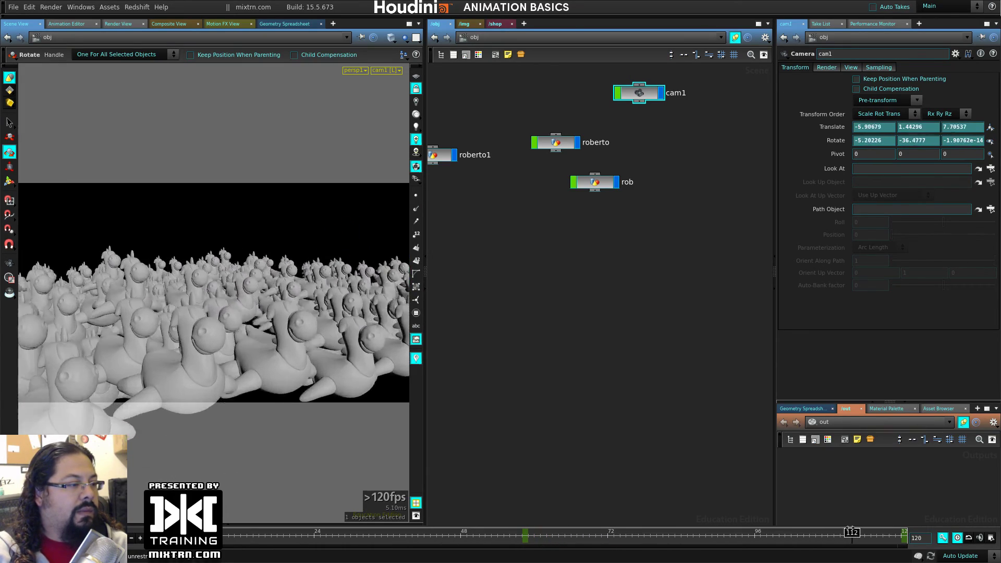
Retime cam1's last two keyframes on the timeline to frames 48 and 84, and scrub through the camera move
{"action": "left_click_drag", "start_coordinate": [851, 536], "coordinate": [886, 533]}
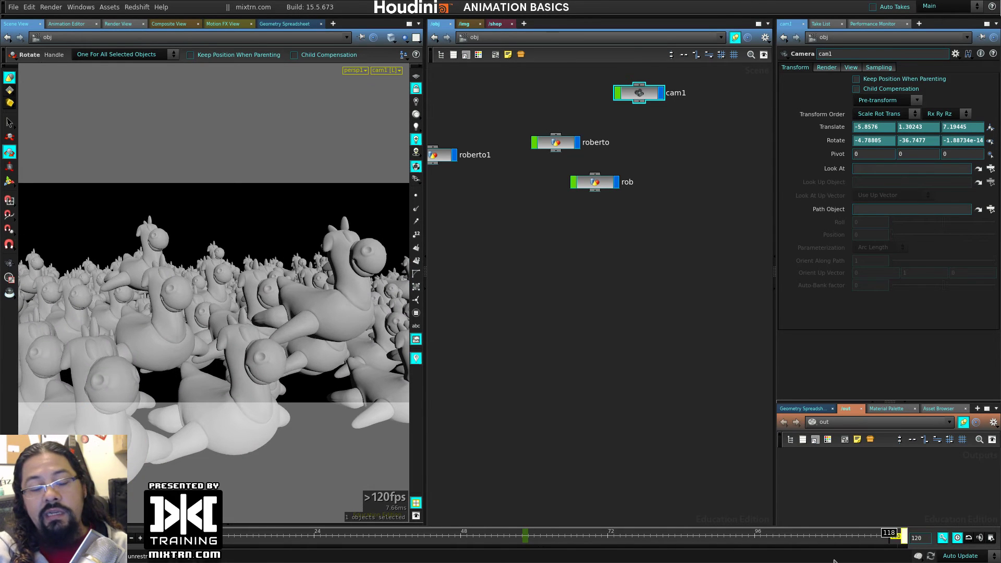
{"action": "left_click_drag", "start_coordinate": [896, 543], "coordinate": [826, 545]}
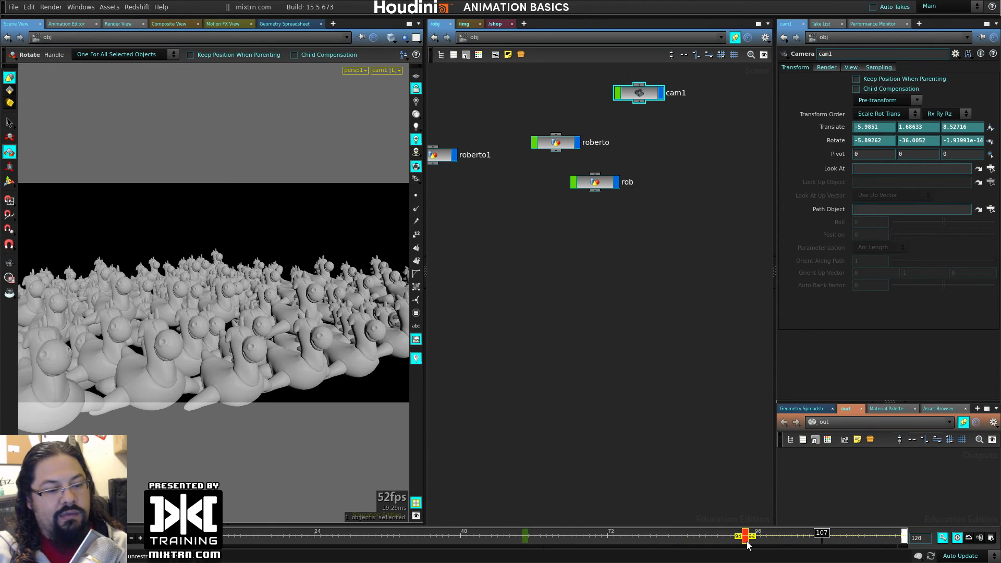
{"action": "left_click_drag", "start_coordinate": [343, 535], "coordinate": [754, 542]}
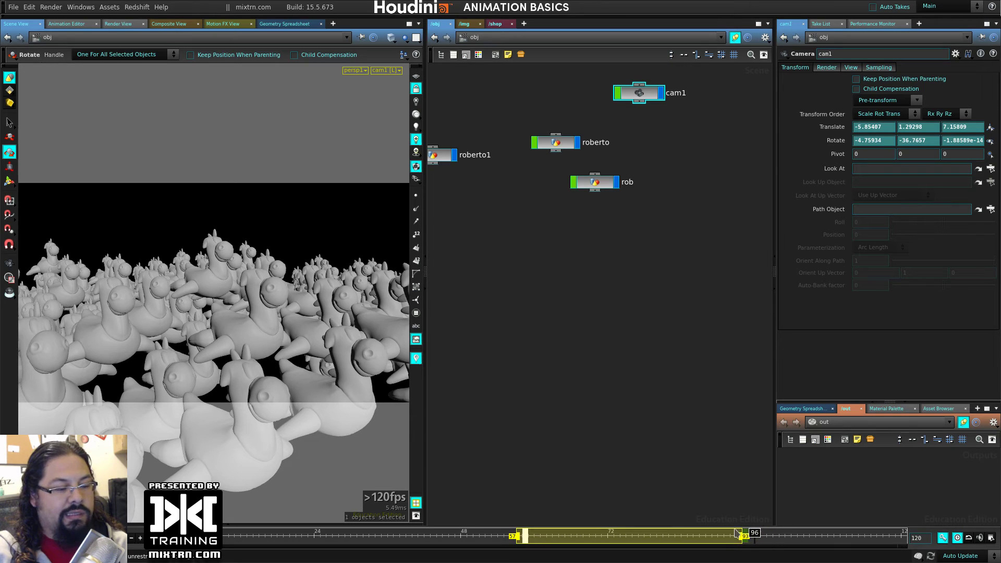
{"action": "left_click", "coordinate": [513, 531]}
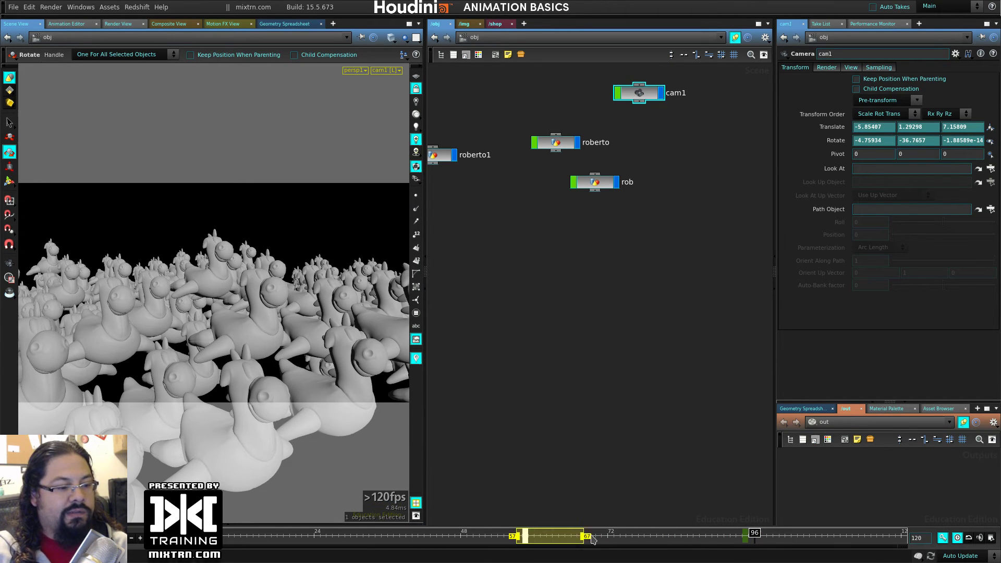
{"action": "left_click_drag", "start_coordinate": [593, 539], "coordinate": [655, 529], "text": "shift"}
{"action": "middle_click_drag", "start_coordinate": [655, 530], "coordinate": [651, 530]}
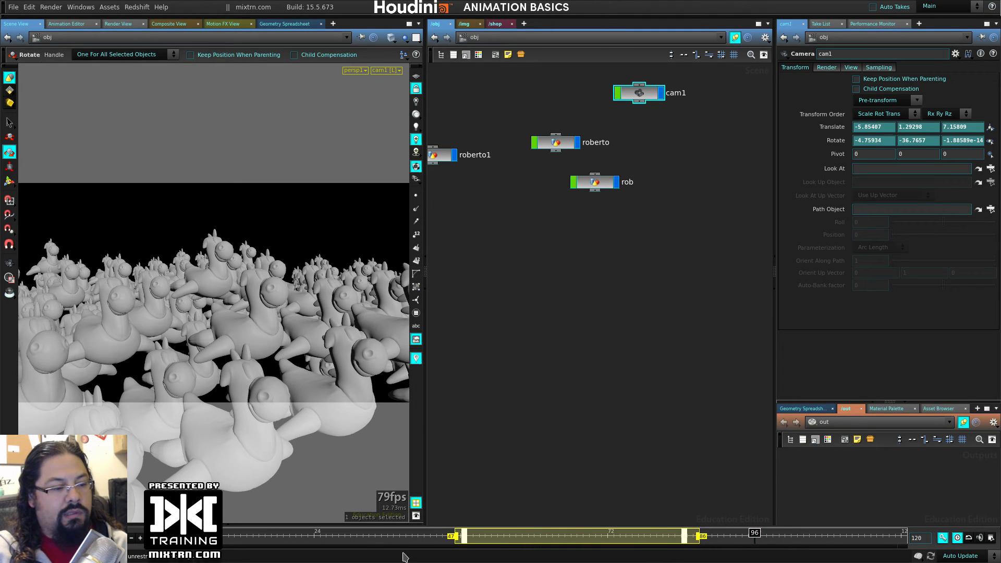
{"action": "left_click_drag", "start_coordinate": [373, 540], "coordinate": [421, 561]}
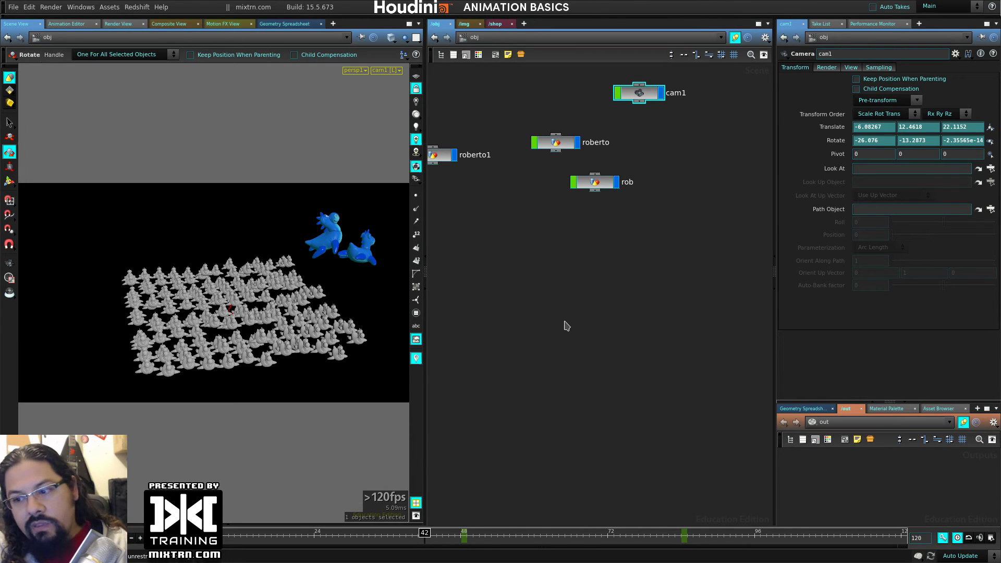
Tidy the object network by placing roberto1 level with roberto, and clear the node selection
{"action": "middle_click_drag", "start_coordinate": [532, 263], "coordinate": [536, 326]}
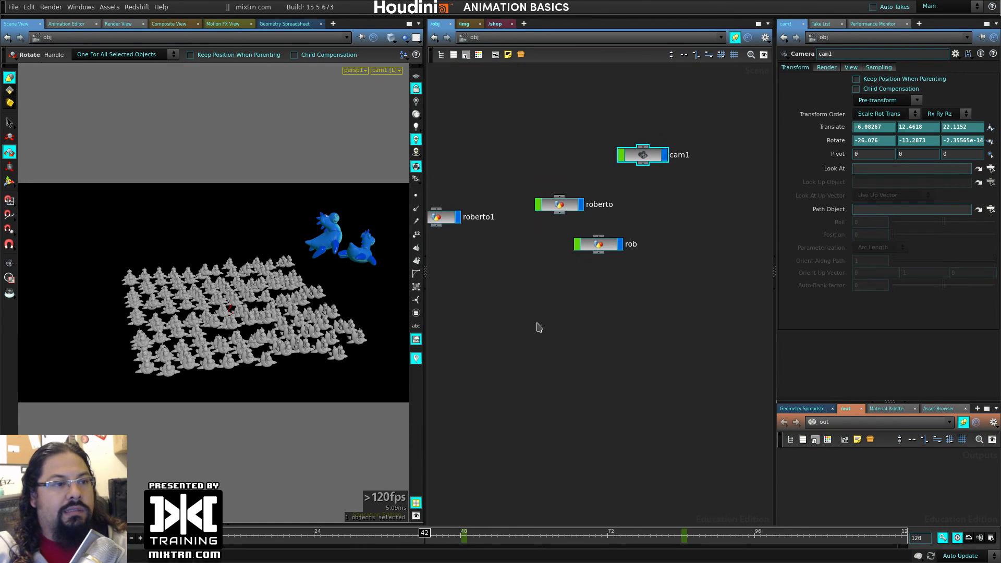
{"action": "left_click_drag", "start_coordinate": [537, 325], "coordinate": [682, 176], "text": "shift"}
{"action": "key", "text": "h"}
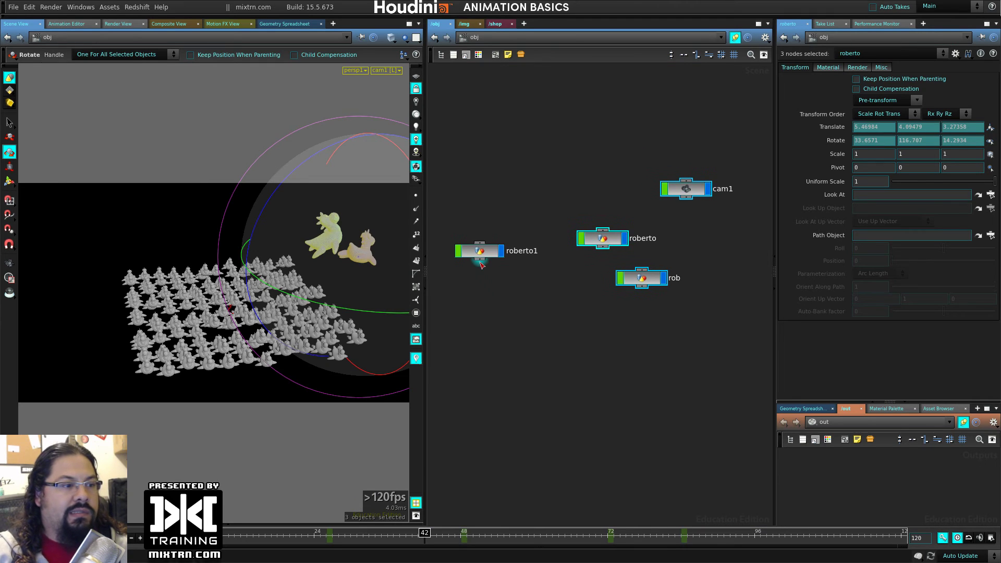
{"action": "left_click_drag", "start_coordinate": [503, 244], "coordinate": [502, 244]}
{"action": "left_click", "coordinate": [542, 335]}
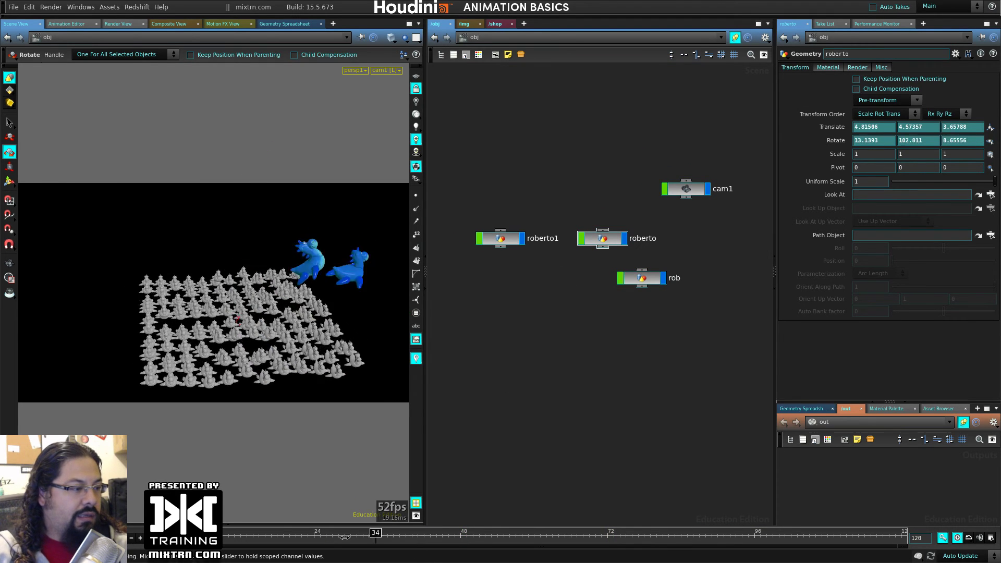
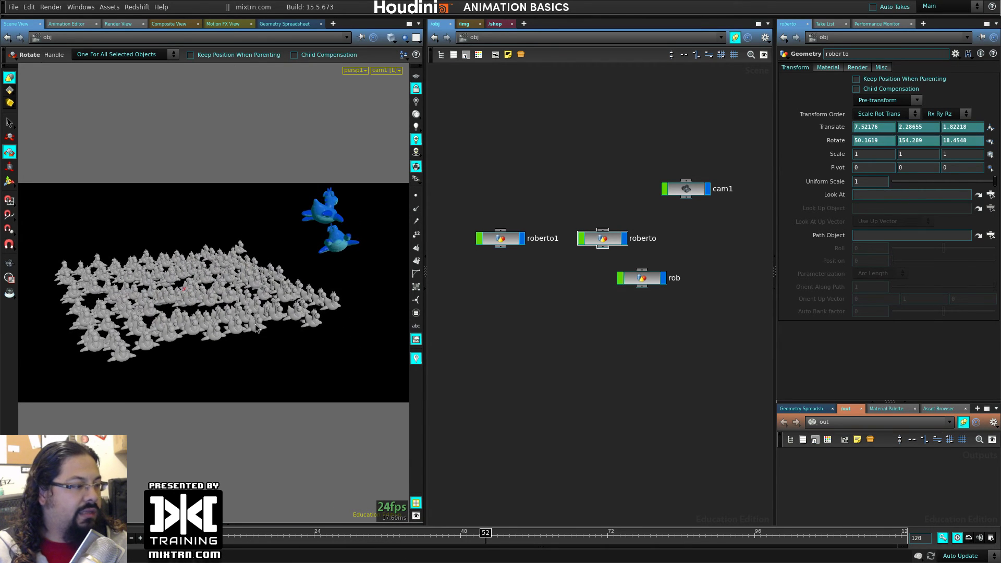
Examine the Guides display options of the viewport, including the Show Time setting, and close the dialog
{"action": "key", "text": "d"}
{"action": "left_click_drag", "start_coordinate": [294, 174], "coordinate": [556, 152]}
{"action": "left_click", "coordinate": [692, 153]}
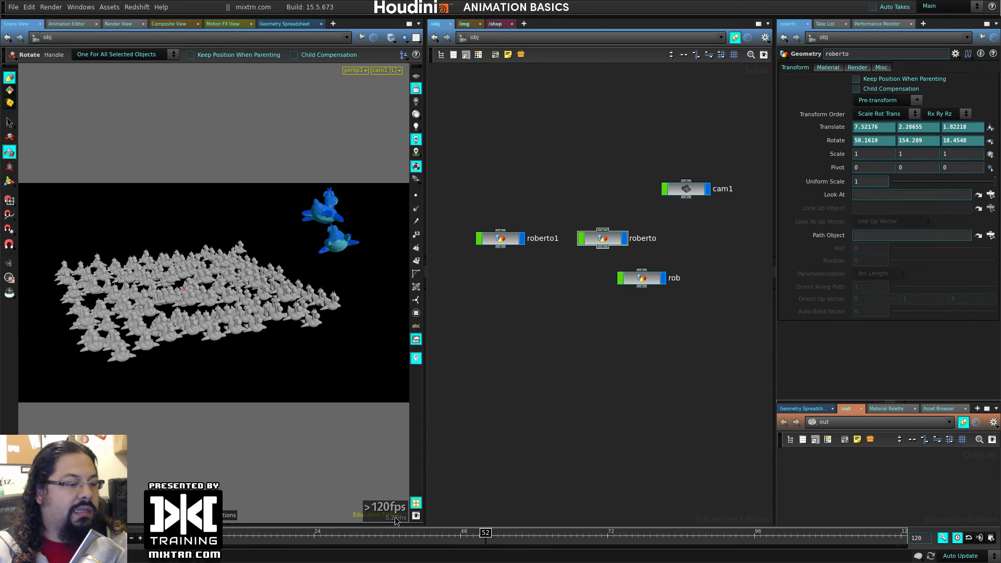
{"action": "left_click", "coordinate": [416, 517]}
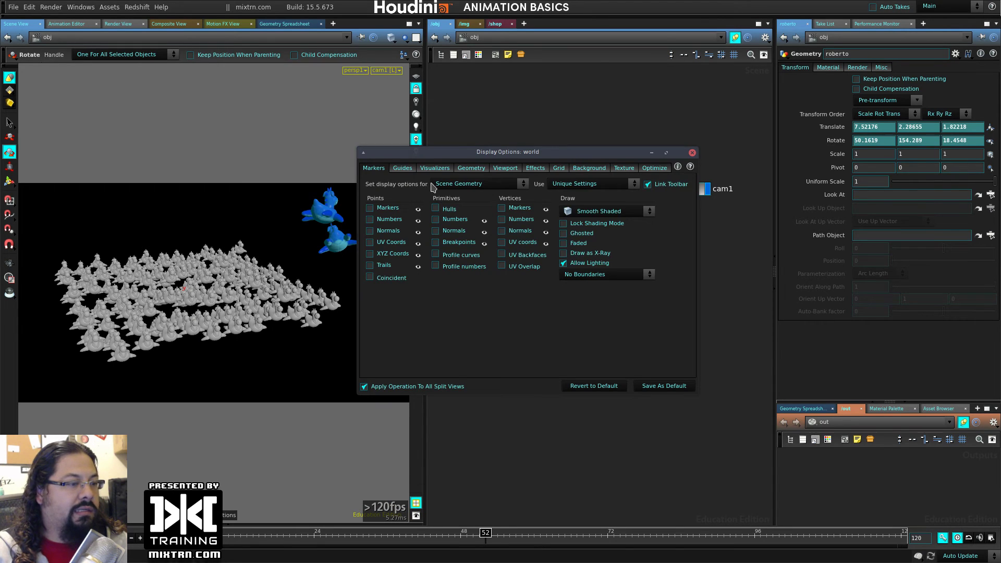
{"action": "left_click", "coordinate": [399, 168]}
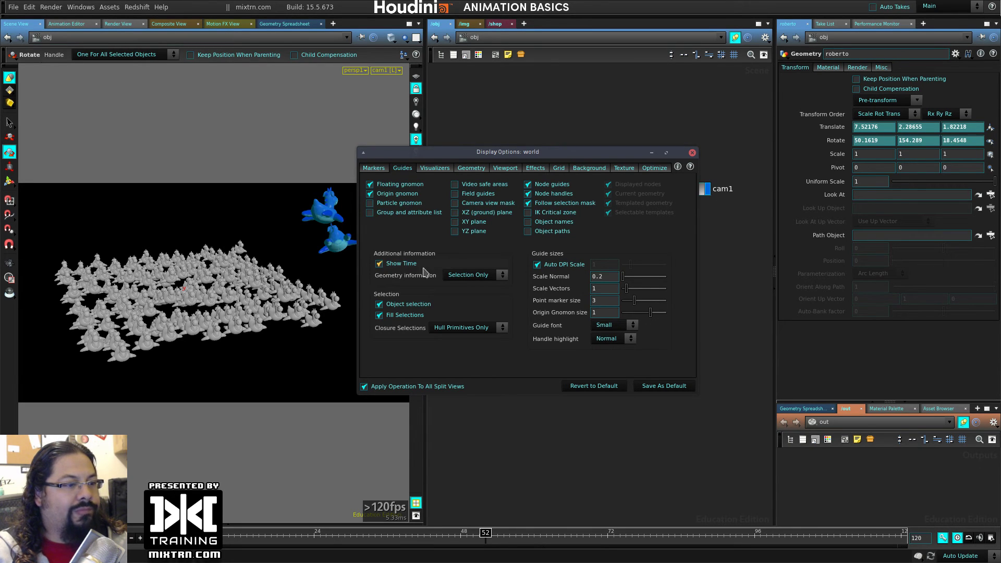
{"action": "left_click", "coordinate": [693, 152]}
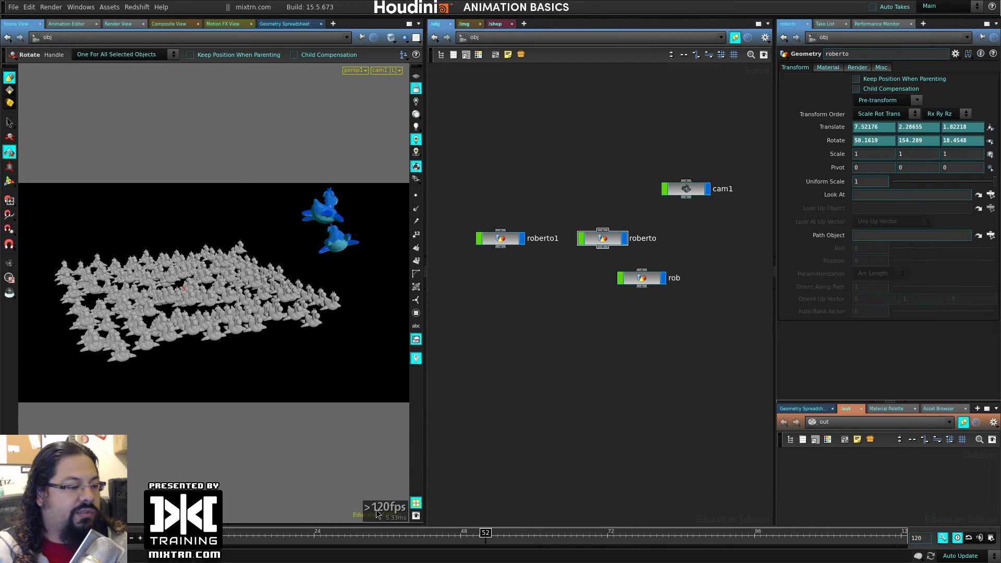
Play the animation from the first frame with roberto1 hidden to compare the viewport's playback speed
{"action": "left_click_drag", "start_coordinate": [485, 537], "coordinate": [178, 537]}
{"action": "key", "text": "Up"}
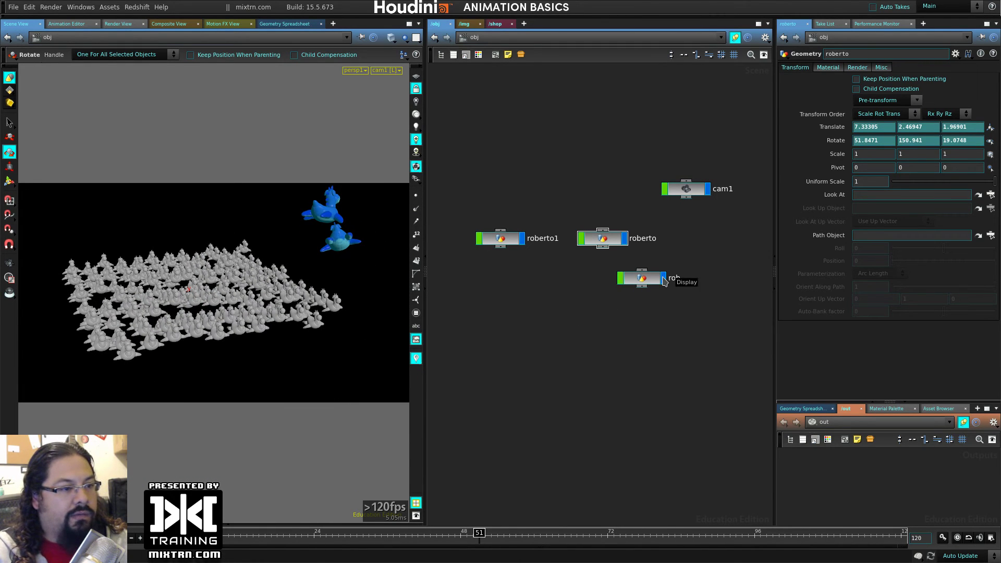
{"action": "left_click", "coordinate": [522, 239]}
{"action": "key", "text": "ctrl+Up"}
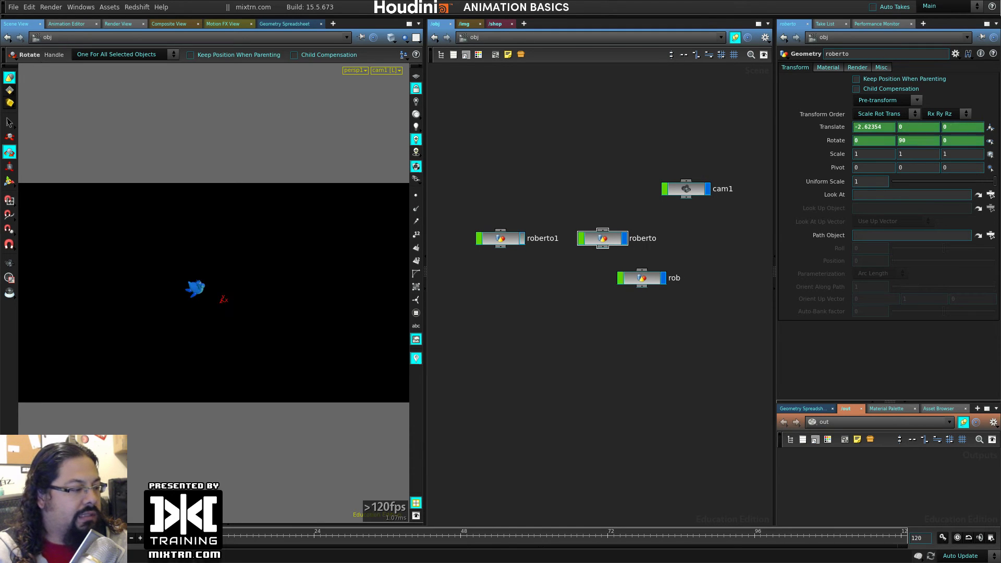
{"action": "key", "text": "Up"}
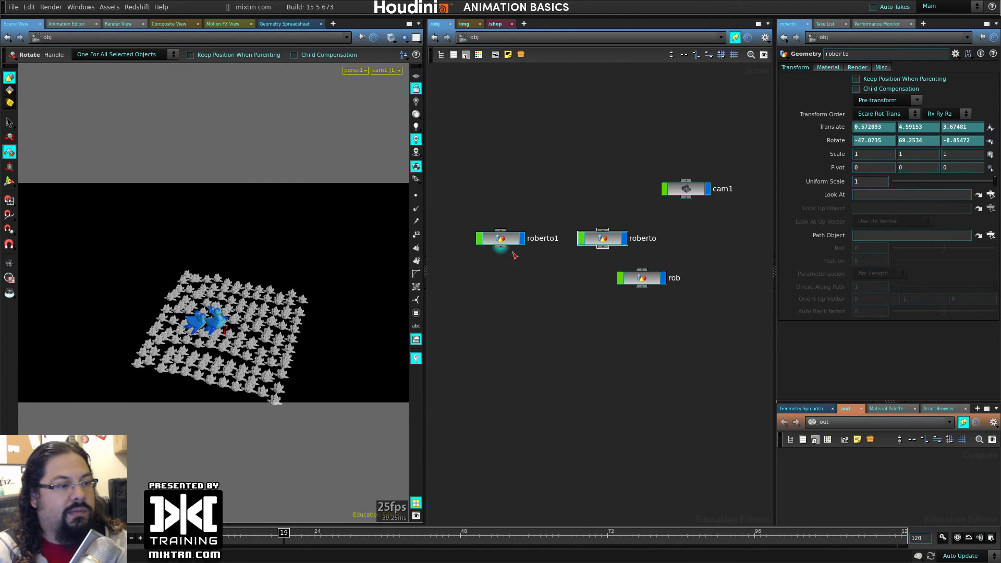
Go inside roberto1 and scrub the timeline to view the copied toys moving over the mountain surface
{"action": "double_click", "coordinate": [502, 239]}
{"action": "middle_click_drag", "start_coordinate": [620, 323], "coordinate": [634, 354]}
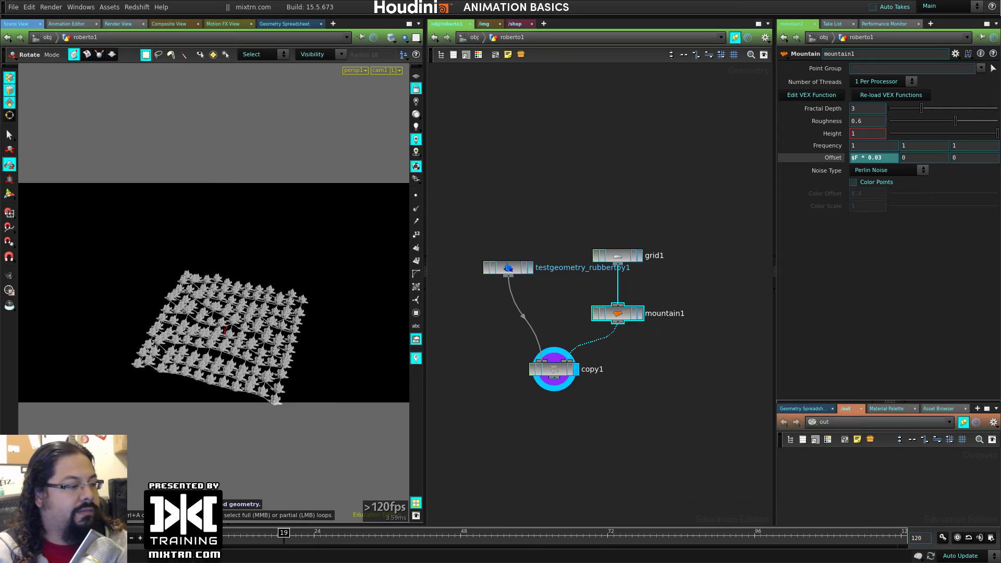
{"action": "left_click_drag", "start_coordinate": [194, 535], "coordinate": [173, 534]}
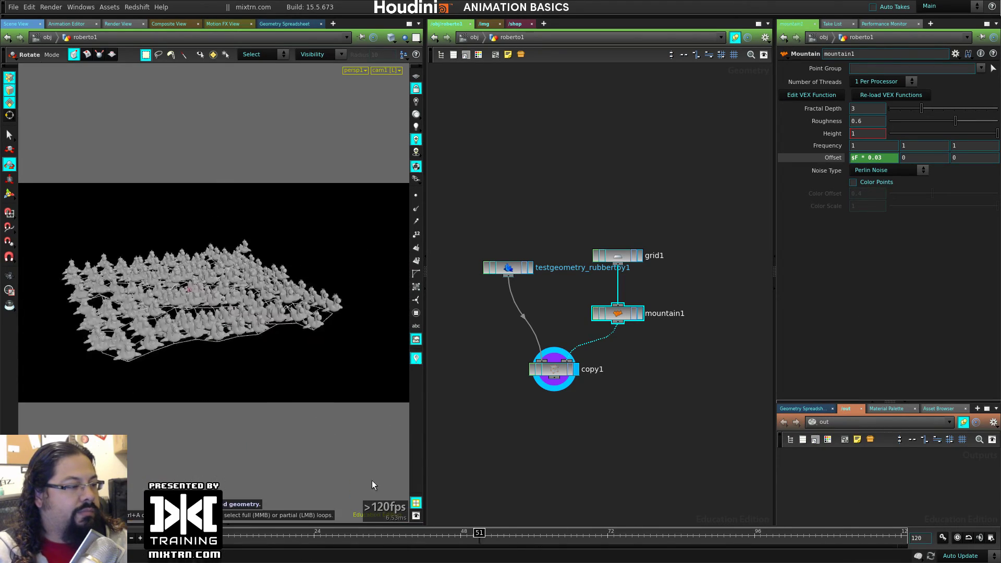
Return to the object level and look inside rob at its Time Shift setup before coming back out
{"action": "left_click", "coordinate": [473, 37]}
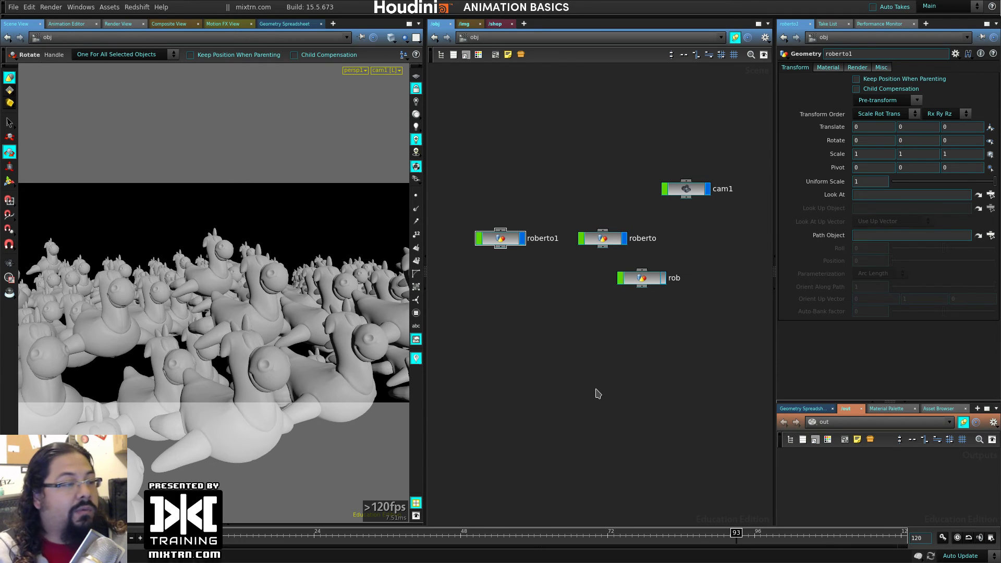
{"action": "left_click", "coordinate": [87, 8]}
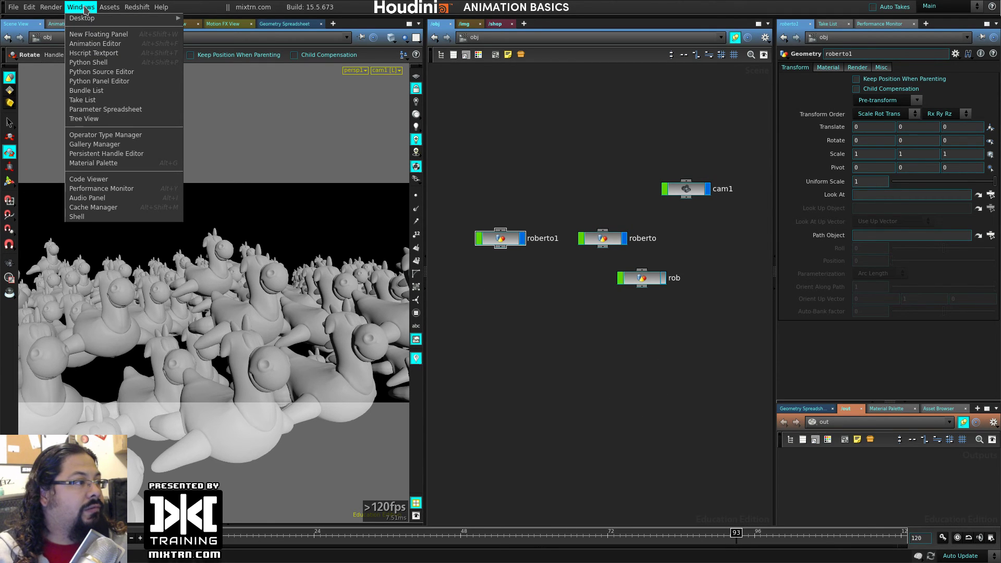
{"action": "left_click", "coordinate": [521, 306]}
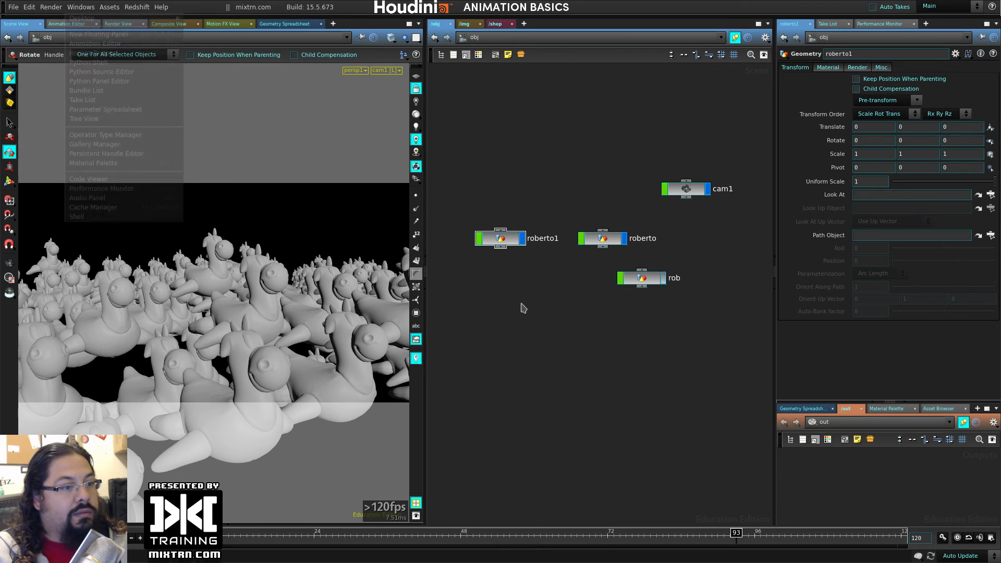
{"action": "left_click", "coordinate": [602, 239]}
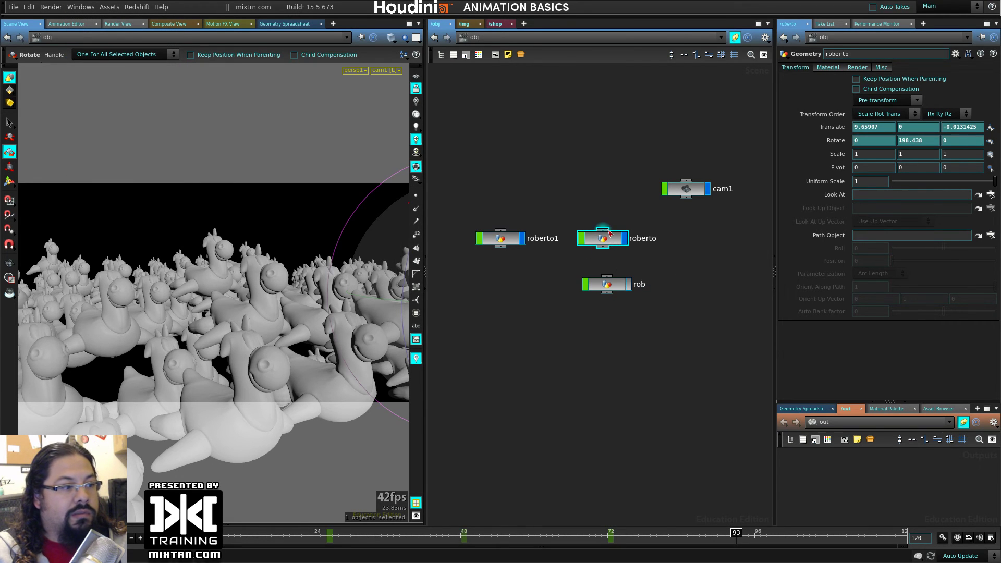
{"action": "double_click", "coordinate": [595, 288]}
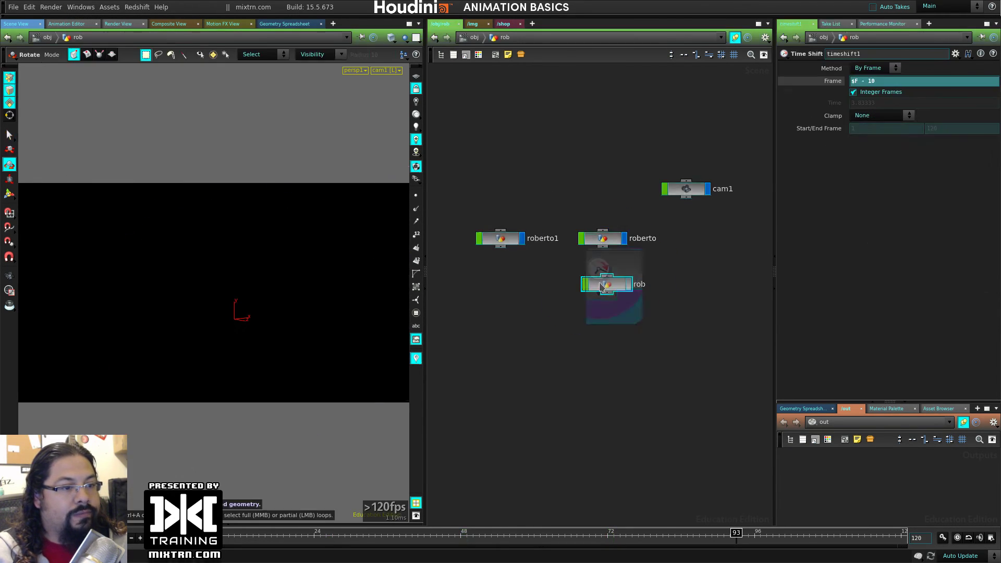
{"action": "key", "text": "u"}
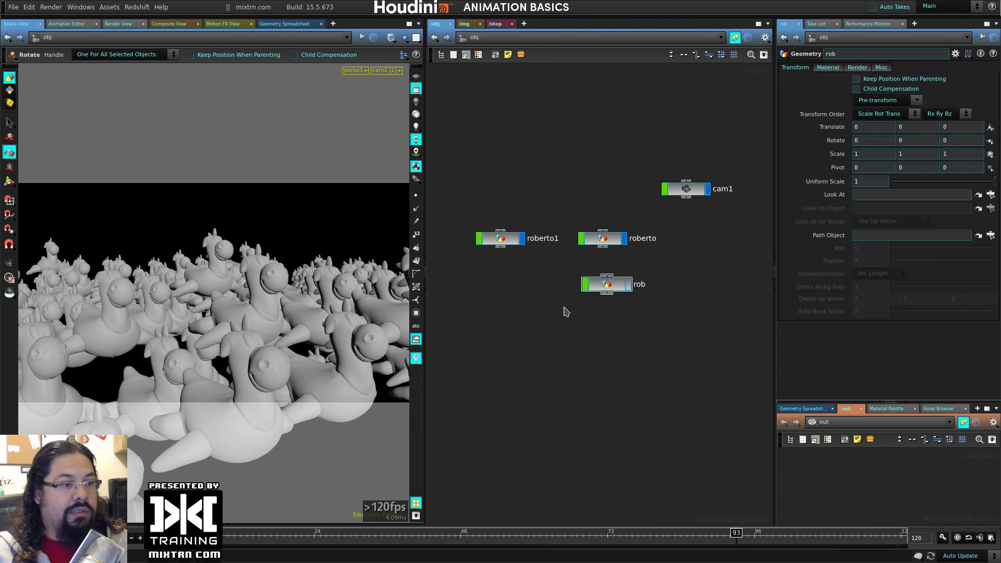
{"action": "left_click", "coordinate": [602, 239]}
Inside roberto1, insert a Transform node between the rubber toy and copy1, moving the toy node away to make room
{"action": "double_click", "coordinate": [502, 239]}
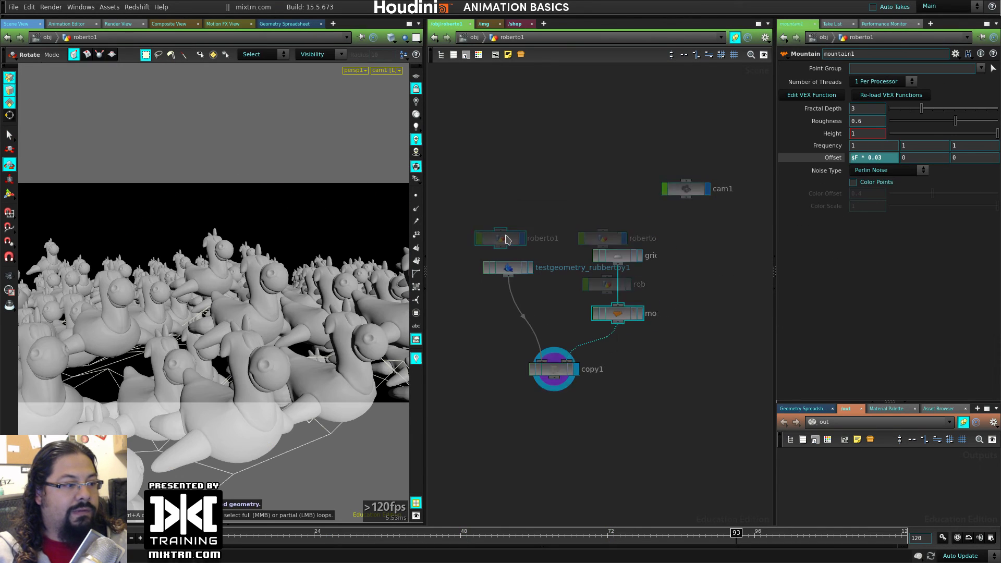
{"action": "left_click_drag", "start_coordinate": [514, 181], "coordinate": [472, 179]}
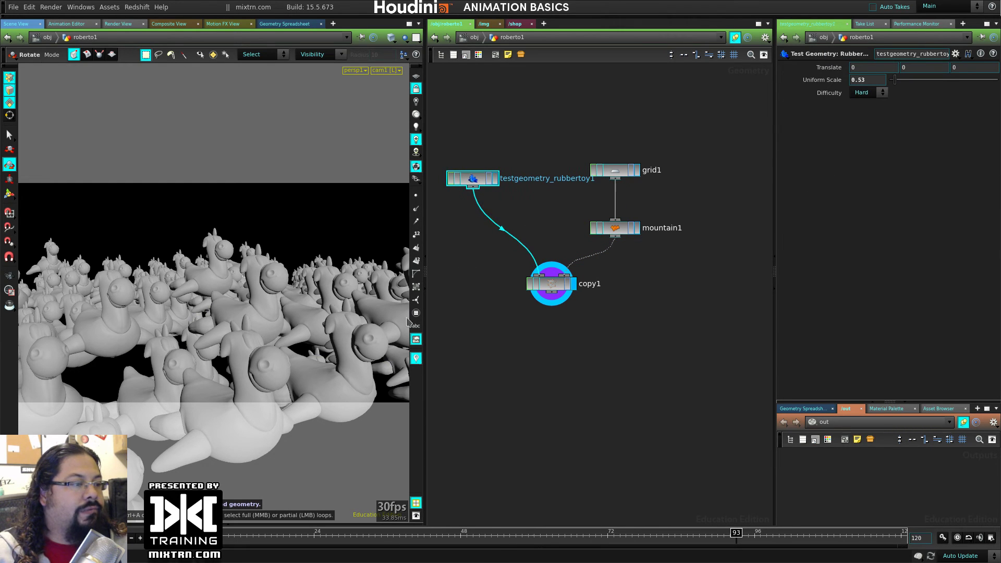
{"action": "right_click", "coordinate": [475, 190]}
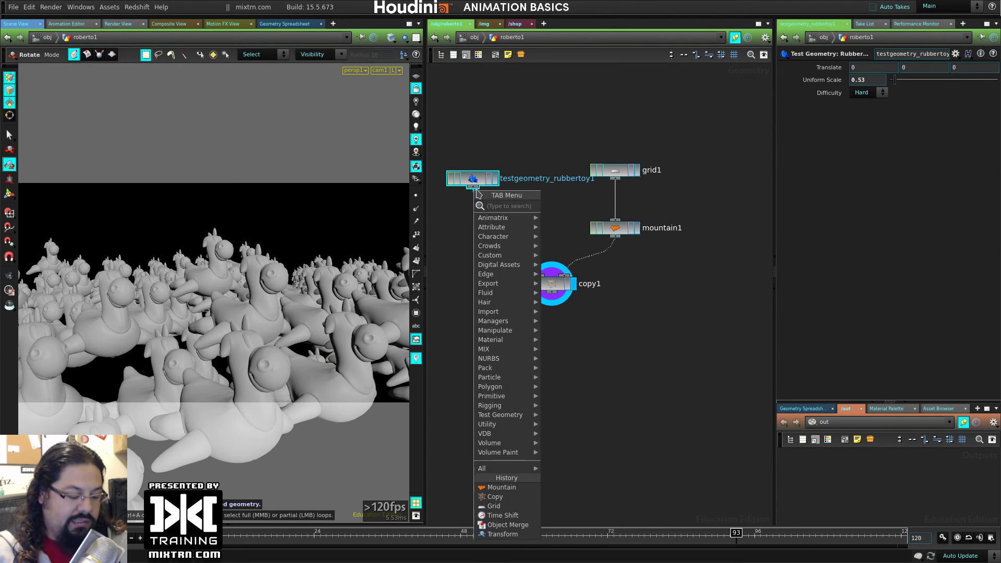
{"action": "type", "text": "tra"}
{"action": "key", "text": "Down"}
{"action": "key", "text": "Down"}
{"action": "key", "text": "Return"}
{"action": "left_click", "coordinate": [470, 228]}
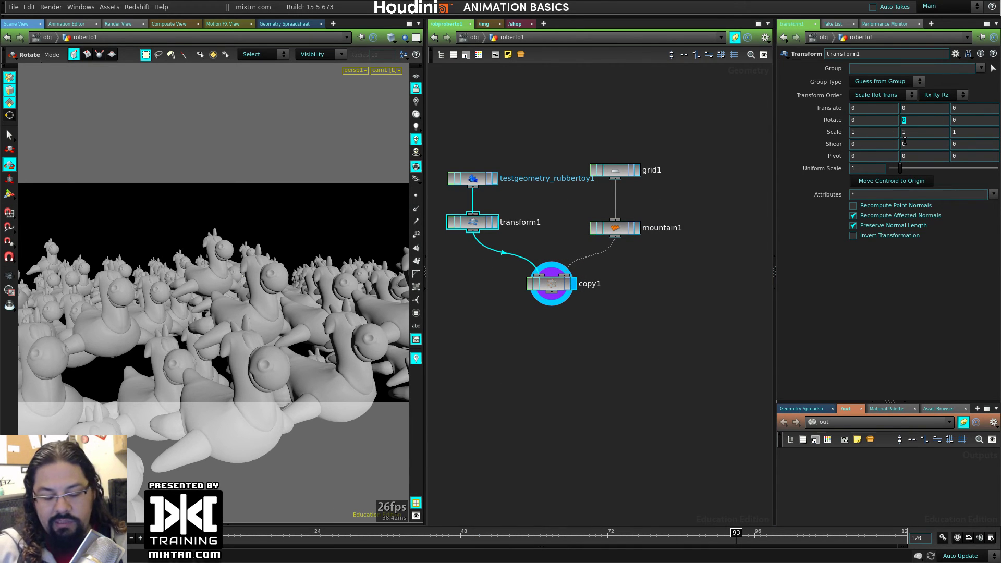
Set transform1's Y rotation to the expression $F * 15, lower copy1 in the network and scrub the timeline to check the spinning
{"action": "key", "text": "Return"}
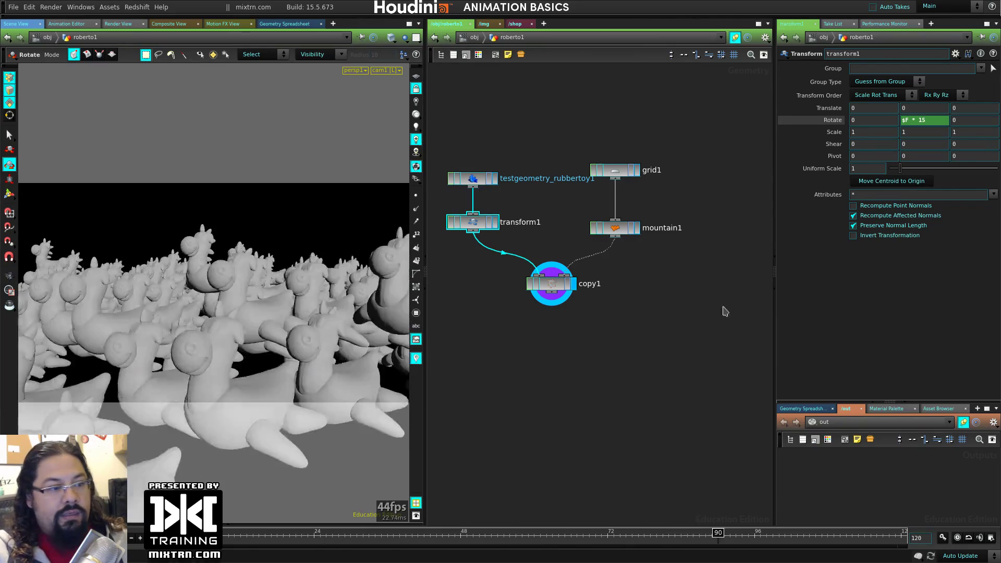
{"action": "left_click_drag", "start_coordinate": [553, 309], "coordinate": [559, 341]}
{"action": "left_click_drag", "start_coordinate": [320, 532], "coordinate": [867, 533]}
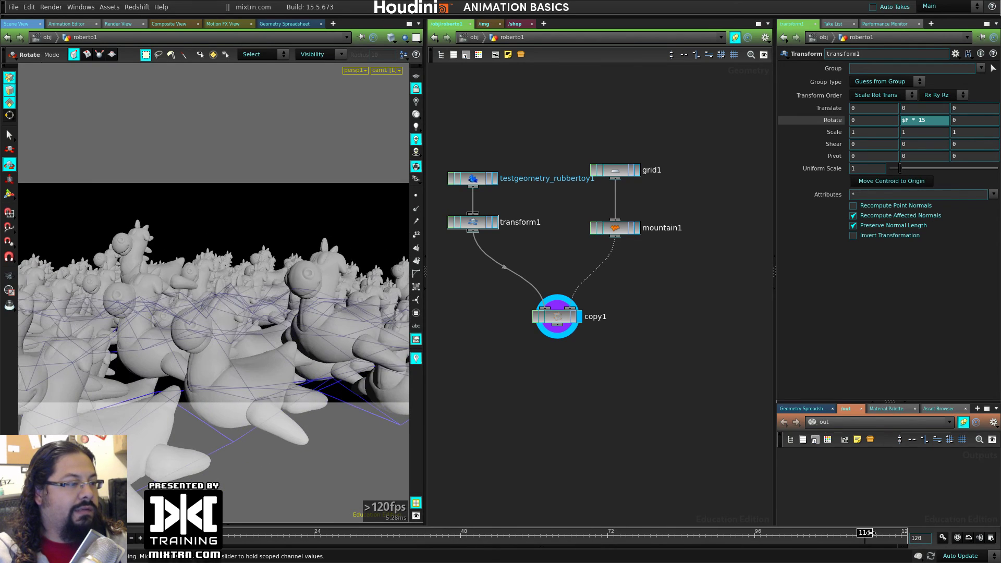
Go back to the object level and align roberto with rob beneath it in the network
{"action": "left_click", "coordinate": [474, 37]}
{"action": "left_click", "coordinate": [604, 244]}
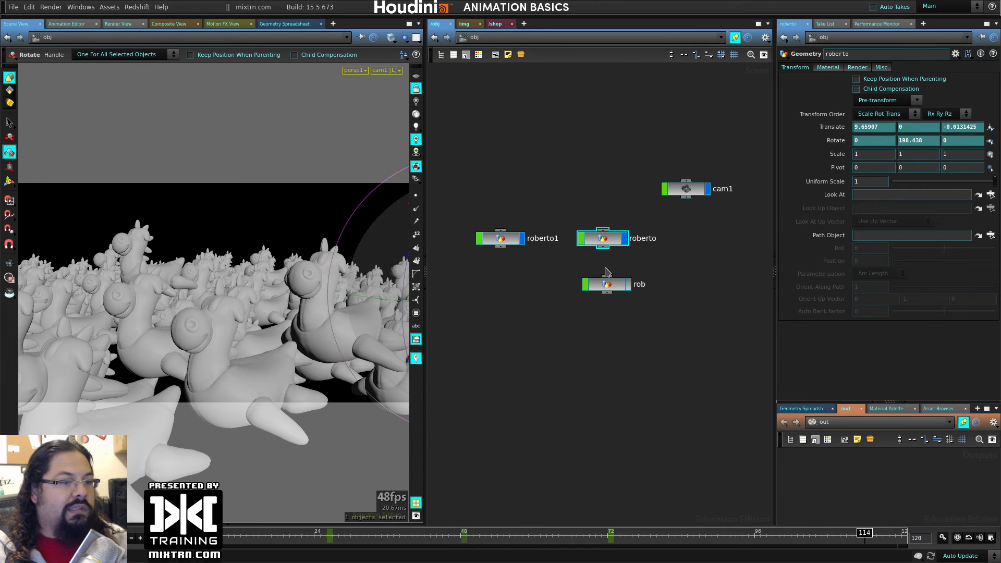
{"action": "left_click_drag", "start_coordinate": [605, 284], "coordinate": [601, 301]}
{"action": "left_click_drag", "start_coordinate": [603, 243], "coordinate": [604, 251]}
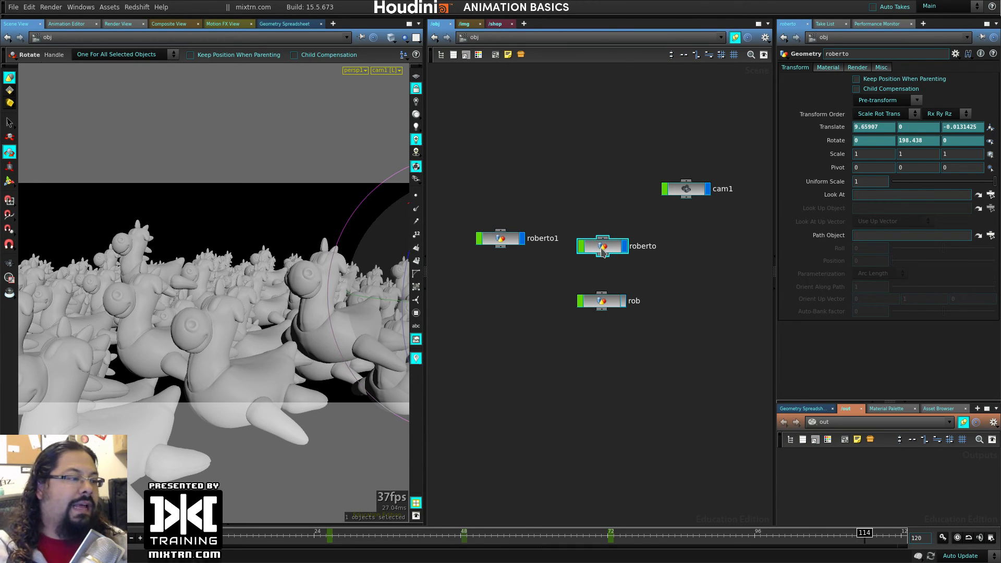
Go inside roberto, unlock the view from cam1 and frame the rubber toy's head in the free perspective view
{"action": "double_click", "coordinate": [602, 249]}
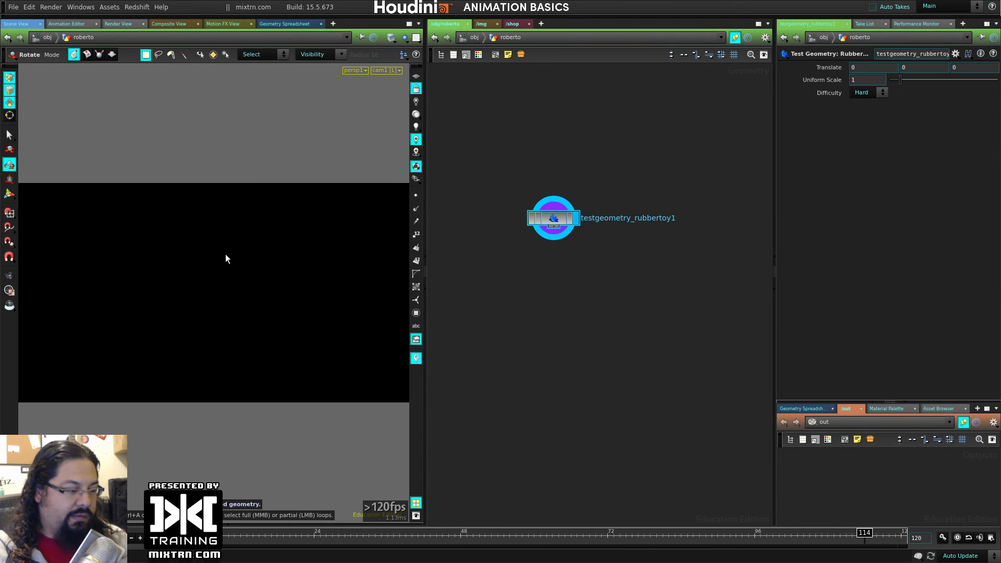
{"action": "key", "text": "Escape"}
{"action": "key", "text": "r"}
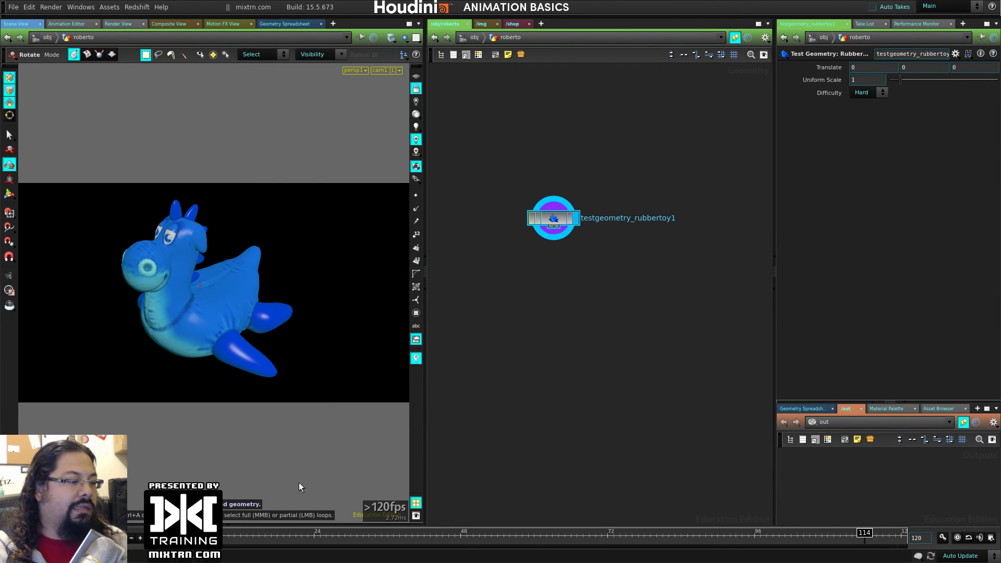
{"action": "left_click", "coordinate": [416, 89]}
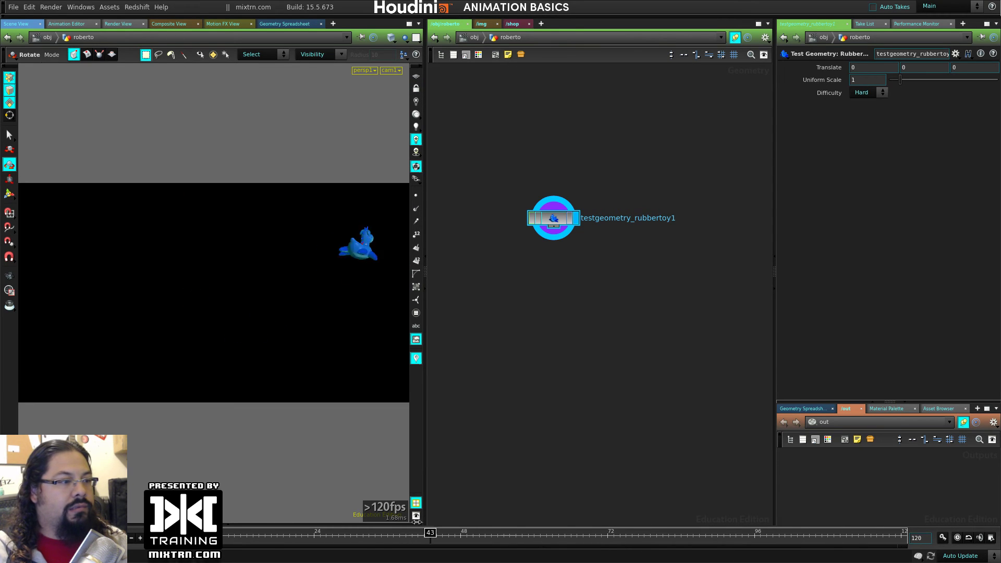
{"action": "key", "text": "Escape"}
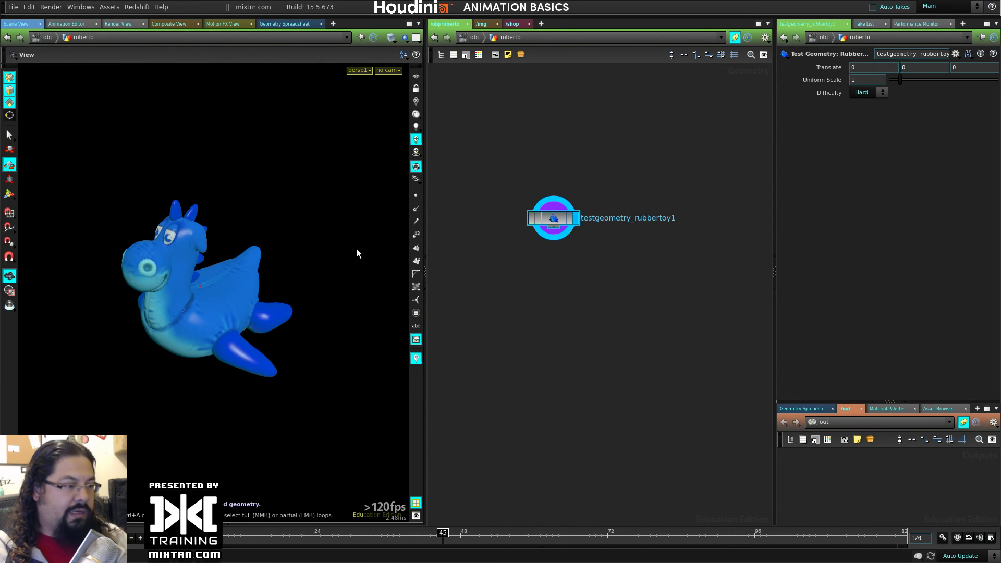
{"action": "left_click_drag", "start_coordinate": [357, 252], "coordinate": [324, 347]}
{"action": "key", "text": "r"}
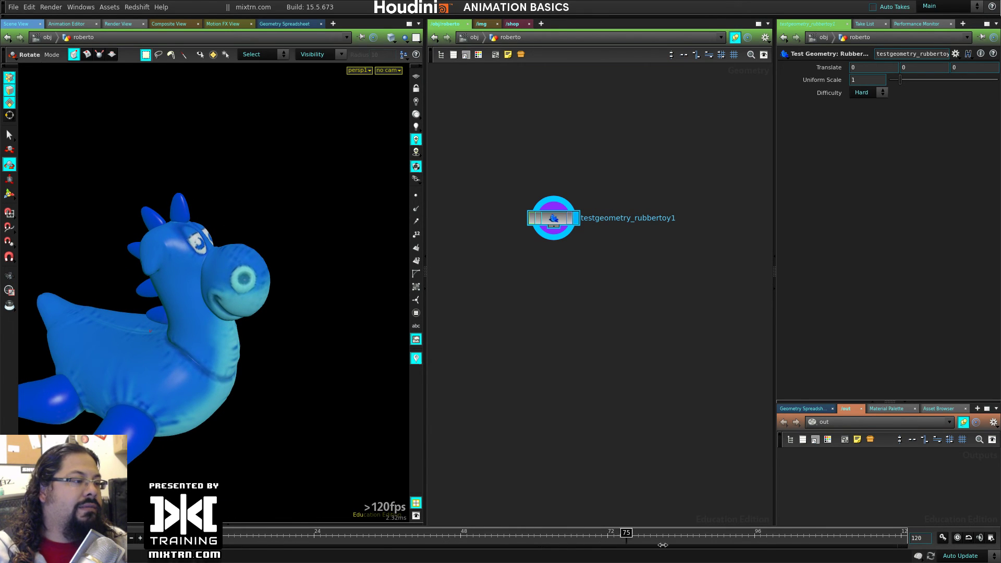
{"action": "left_click_drag", "start_coordinate": [265, 290], "coordinate": [297, 293]}
Select a single point on the tip of the toy's snout and apply a Soft Transform to it
{"action": "key", "text": "s"}
{"action": "key", "text": "1"}
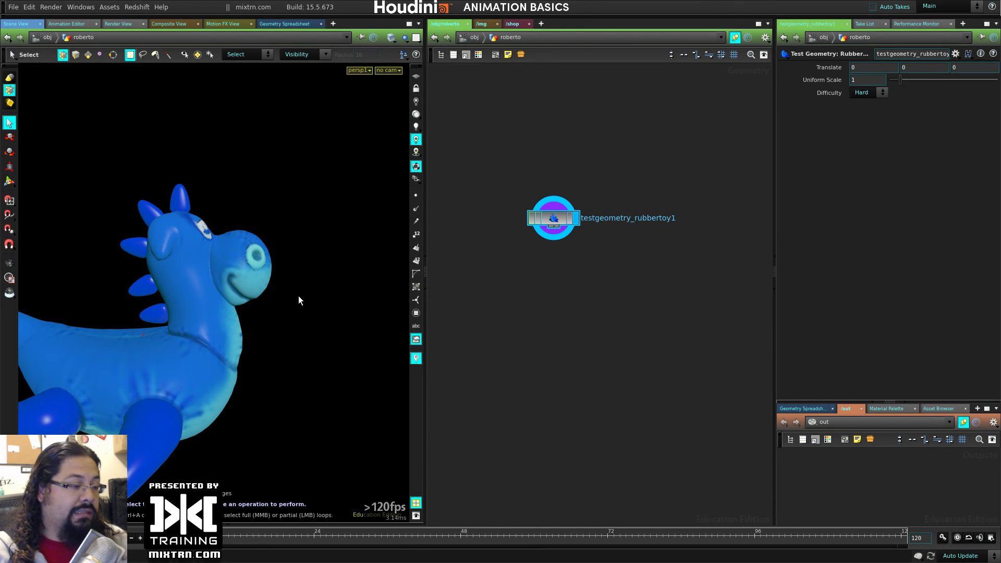
{"action": "left_click", "coordinate": [271, 258]}
{"action": "left_click_drag", "start_coordinate": [272, 258], "coordinate": [264, 318], "text": "alt"}
{"action": "right_click_drag", "start_coordinate": [264, 317], "coordinate": [367, 327], "text": "alt"}
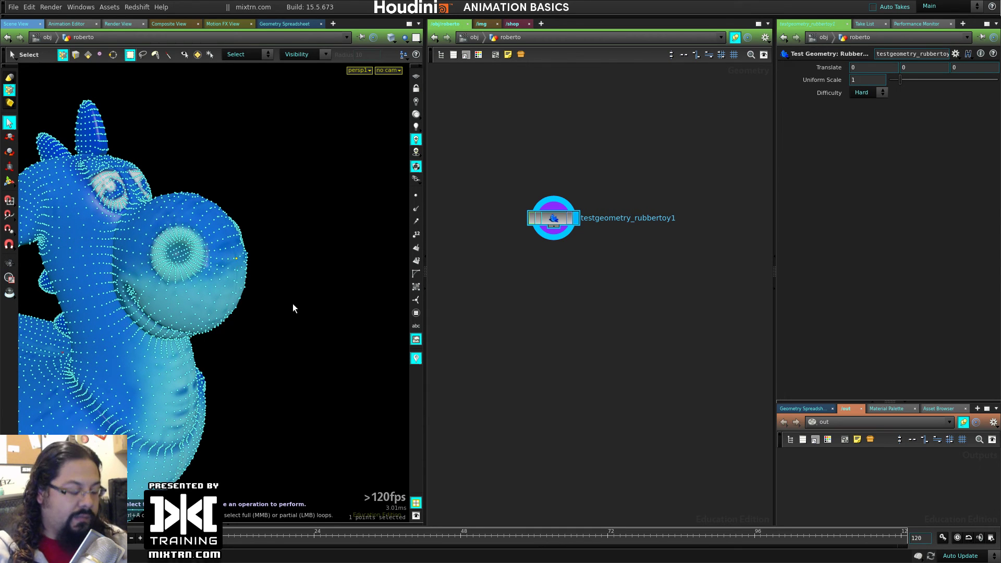
{"action": "key", "text": "Tab"}
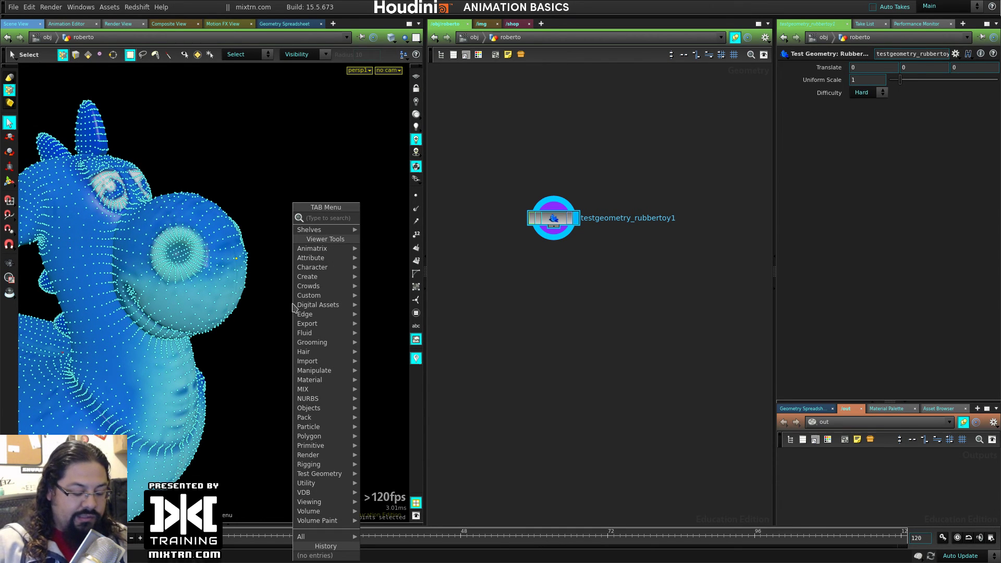
{"action": "type", "text": "sof"}
{"action": "key", "text": "Down"}
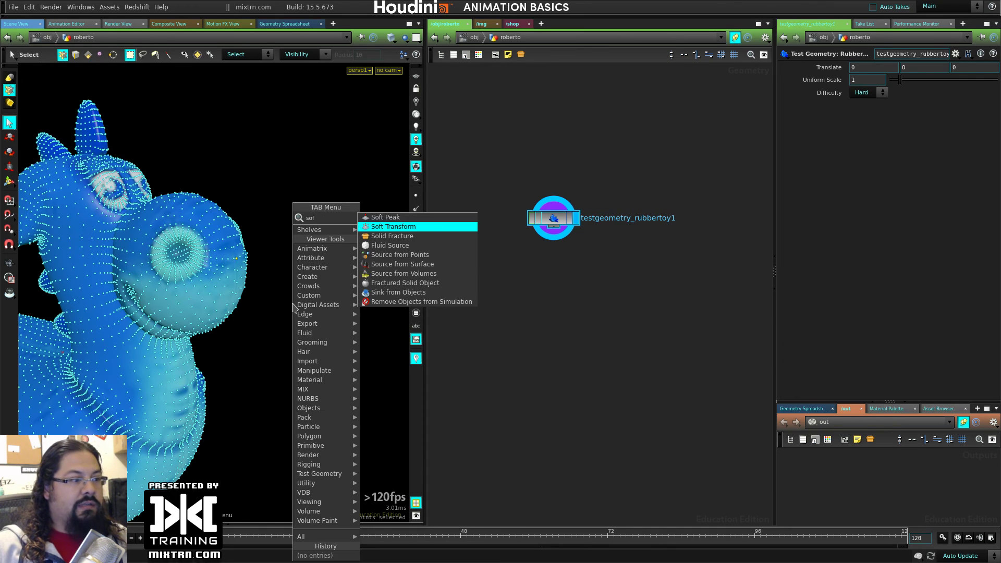
{"action": "key", "text": "Return"}
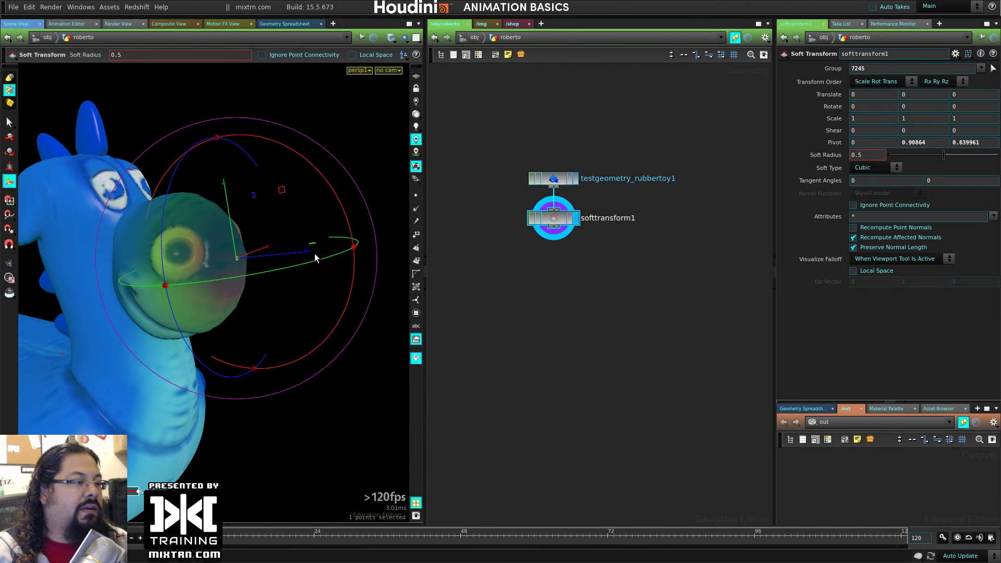
Turn off material display in the viewport and set softtransform1's Soft Radius to 0.9, trying 0.1 first
{"action": "mouse_move", "coordinate": [314, 254]}
{"action": "left_mouse_down"}
{"action": "mouse_move", "coordinate": [298, 243]}
{"action": "mouse_move", "coordinate": [394, 242]}
{"action": "mouse_move", "coordinate": [298, 246]}
{"action": "mouse_move", "coordinate": [368, 233]}
{"action": "mouse_move", "coordinate": [302, 245]}
{"action": "left_mouse_up"}
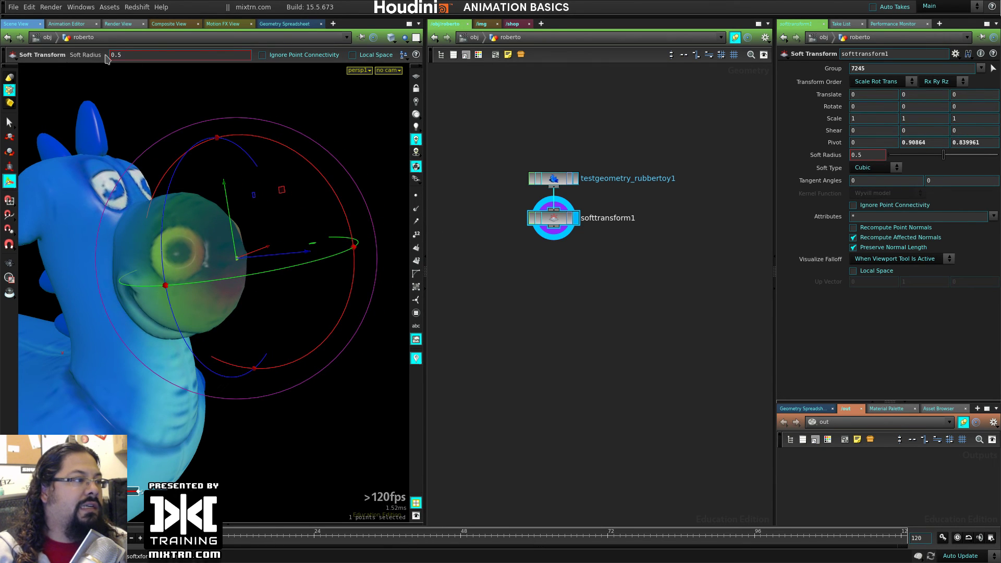
{"action": "middle_click_drag", "start_coordinate": [829, 155], "coordinate": [420, 150]}
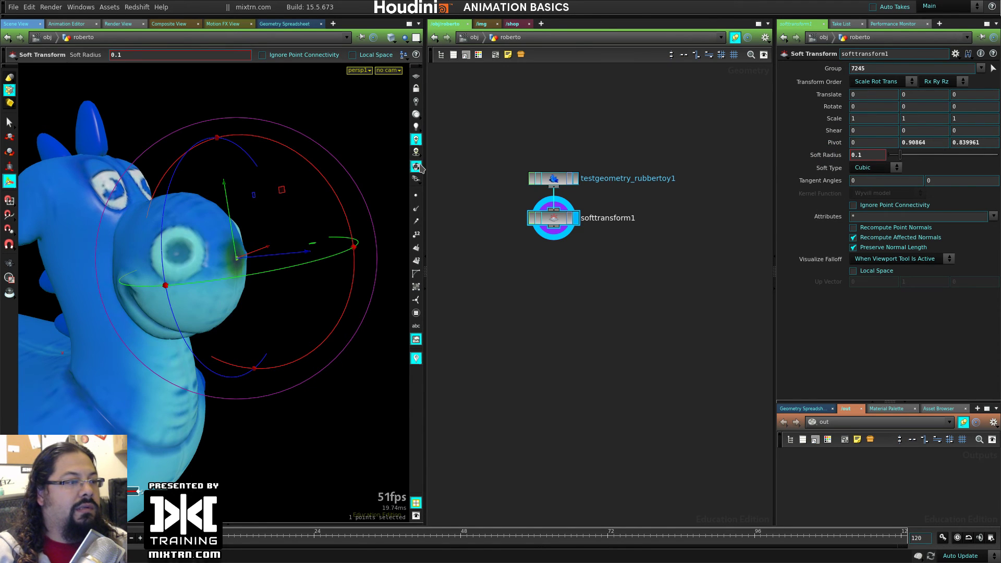
{"action": "left_click", "coordinate": [417, 166]}
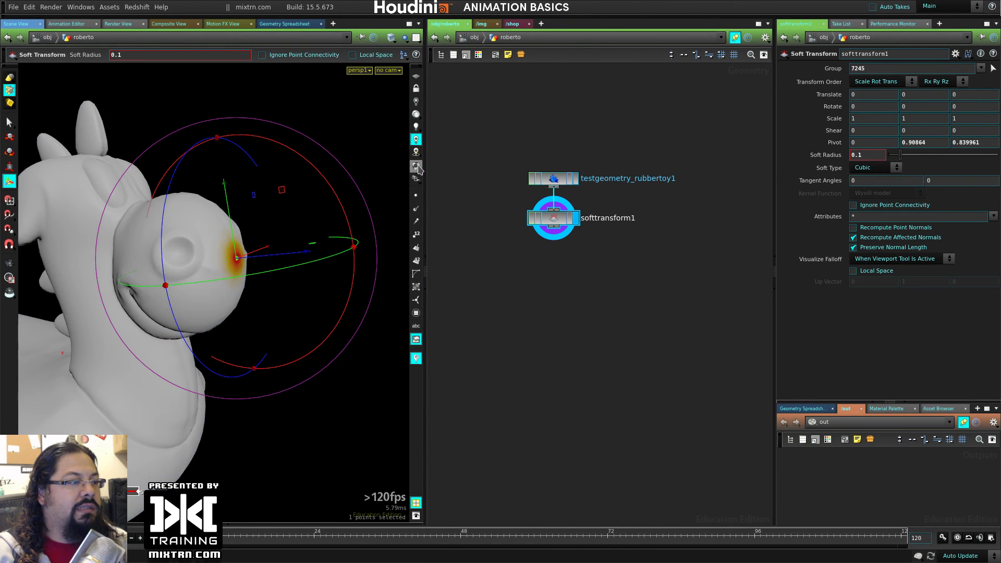
{"action": "middle_click_drag", "start_coordinate": [836, 158], "coordinate": [879, 162]}
Try pulling the snout forward without and with Ignore Point Connectivity, undoing each move
{"action": "left_click_drag", "start_coordinate": [293, 252], "coordinate": [588, 216]}
{"action": "key", "text": "ctrl+z"}
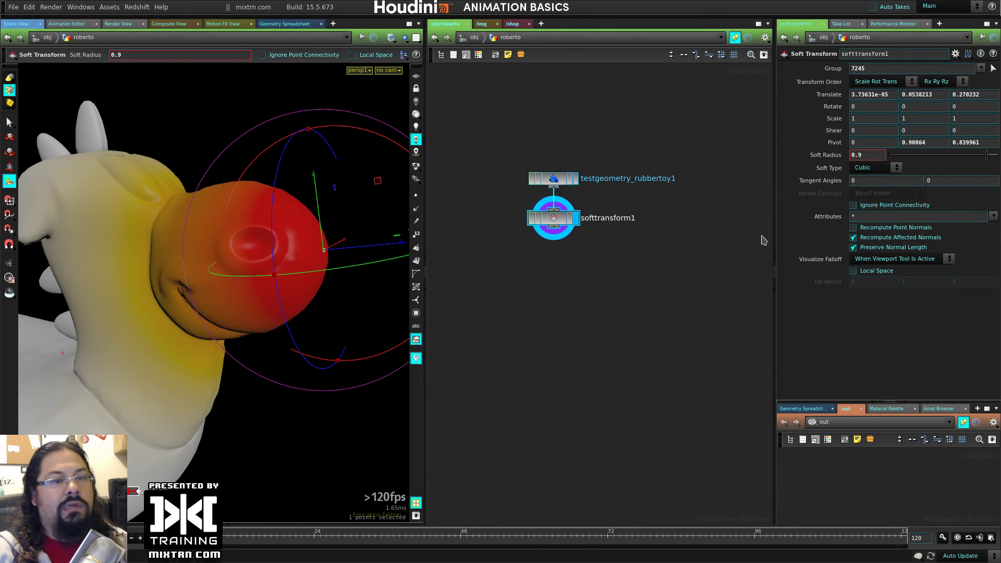
{"action": "left_click", "coordinate": [879, 206]}
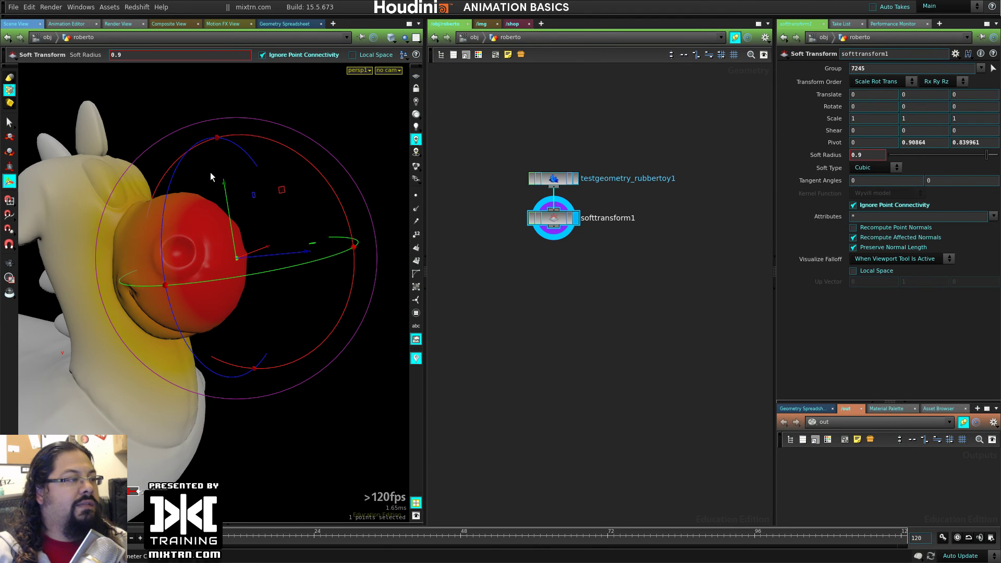
{"action": "left_click_drag", "start_coordinate": [314, 246], "coordinate": [258, 251]}
{"action": "key", "text": "ctrl+z"}
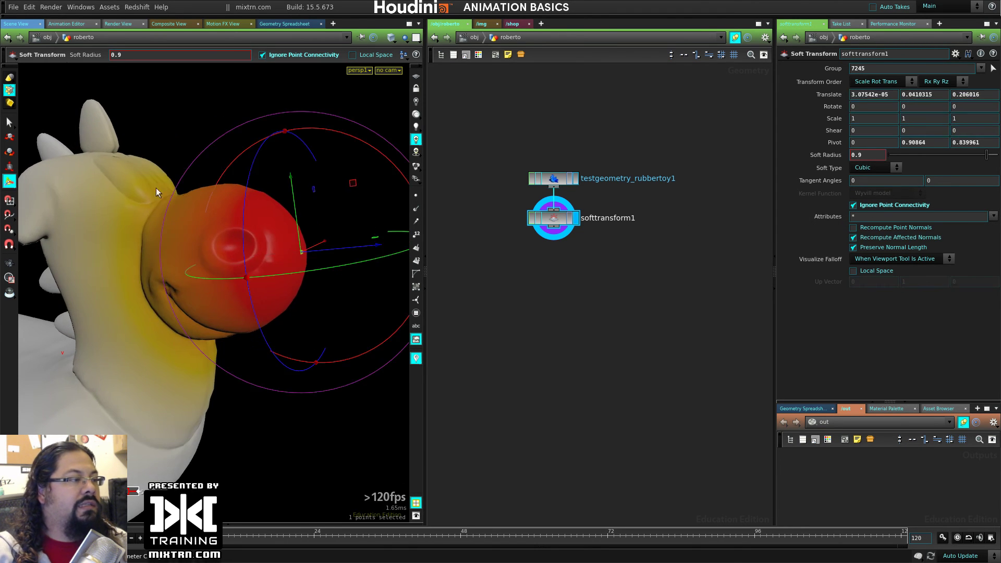
Disable Ignore Point Connectivity, test-move the snout from a side view and undo the move
{"action": "left_click_drag", "start_coordinate": [157, 127], "coordinate": [196, 210], "text": "alt"}
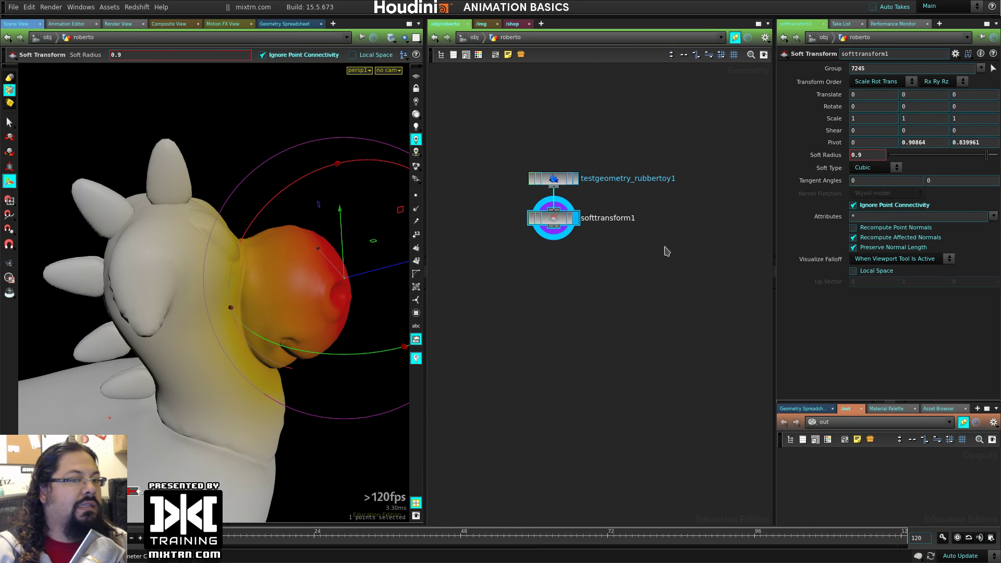
{"action": "left_click", "coordinate": [853, 205]}
{"action": "left_click_drag", "start_coordinate": [380, 269], "coordinate": [348, 211]}
{"action": "key", "text": "ctrl+z"}
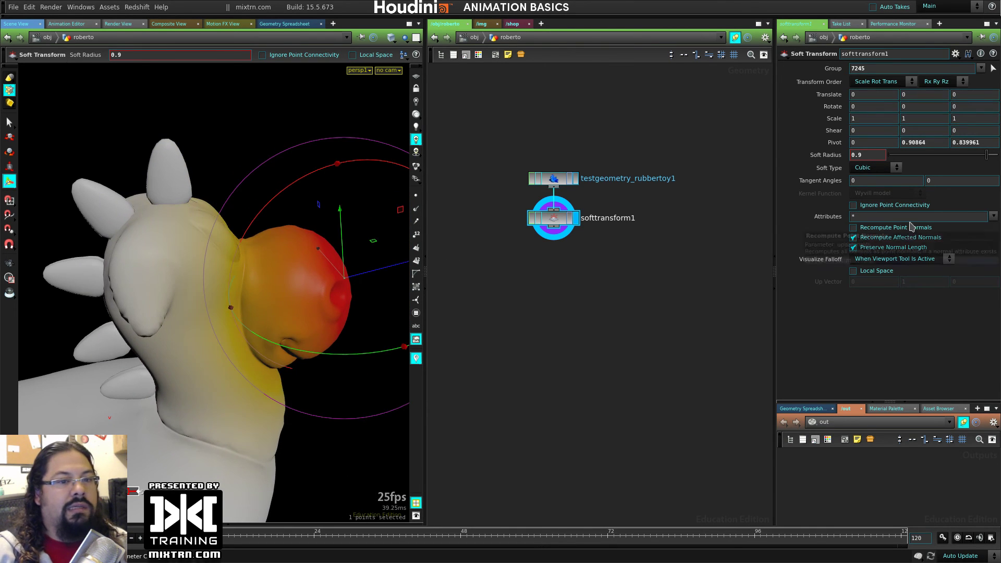
Enable Ignore Point Connectivity, test-move the snout again and undo the move
{"action": "left_click", "coordinate": [894, 206]}
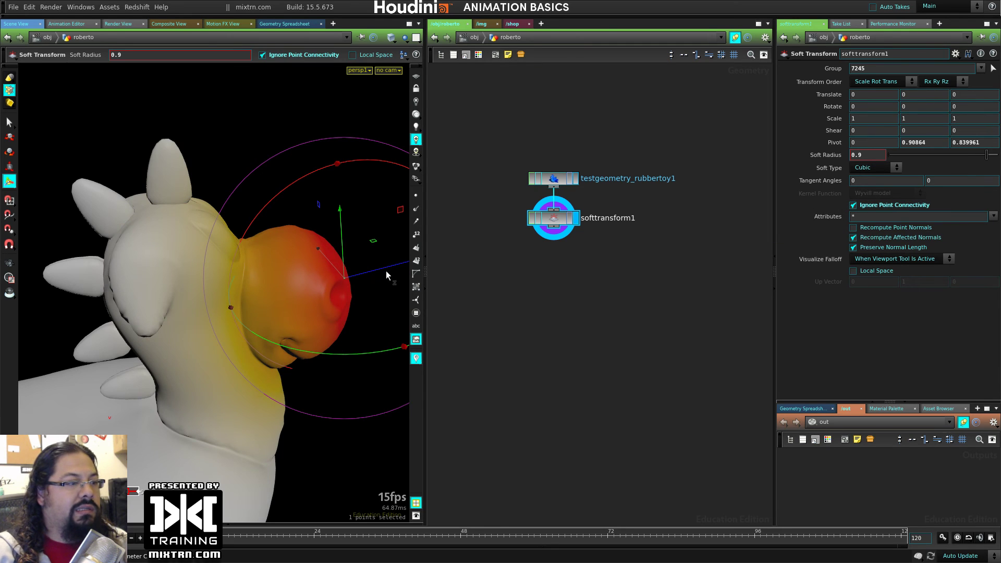
{"action": "left_click_drag", "start_coordinate": [387, 275], "coordinate": [394, 239]}
{"action": "key", "text": "ctrl+z"}
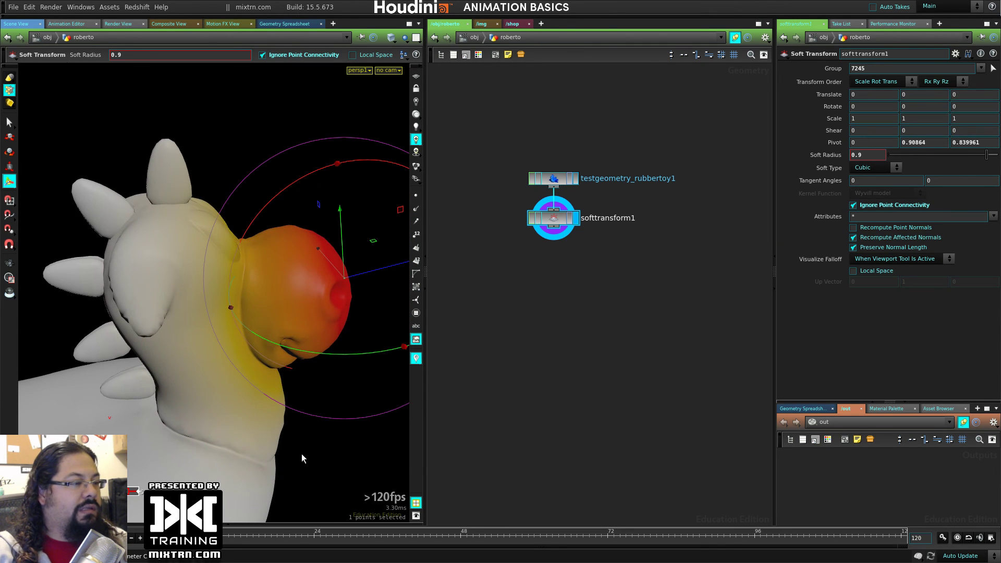
{"action": "left_click_drag", "start_coordinate": [375, 430], "coordinate": [257, 426]}
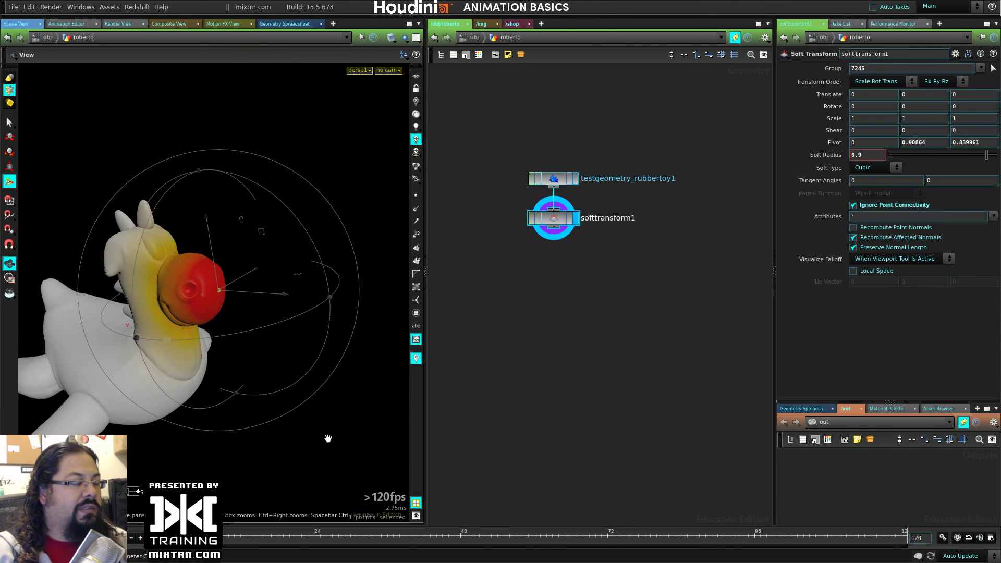
Try moving roberto's snout from two different view angles, undoing each move
{"action": "left_click_drag", "start_coordinate": [328, 438], "coordinate": [271, 438]}
{"action": "left_click_drag", "start_coordinate": [229, 321], "coordinate": [121, 339]}
{"action": "key", "text": "ctrl+z"}
{"action": "left_click_drag", "start_coordinate": [143, 421], "coordinate": [178, 390]}
{"action": "left_click_drag", "start_coordinate": [264, 297], "coordinate": [234, 331]}
{"action": "key", "text": "ctrl+z"}
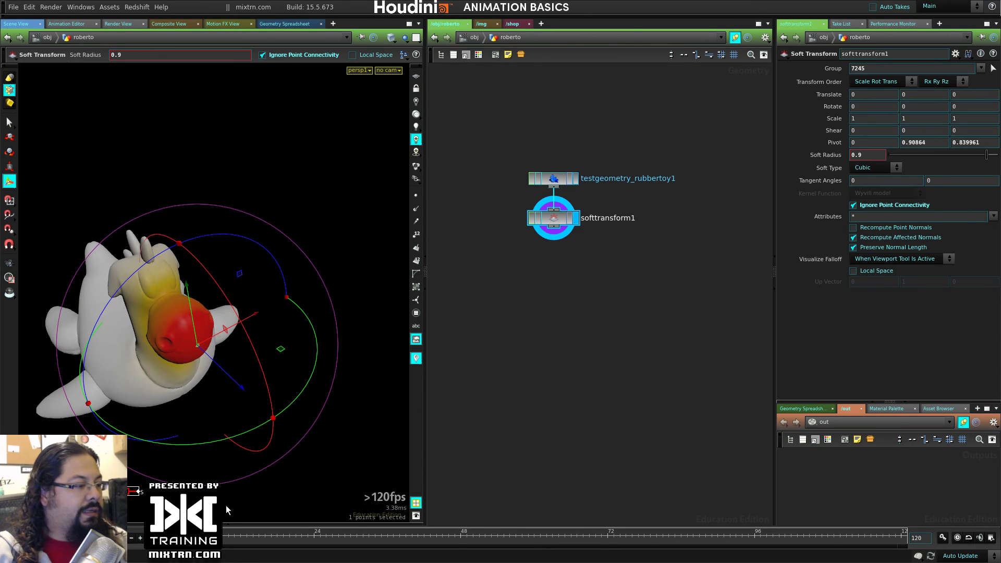
Keyframe softtransform1's Translate at frame 1, and at frame 24 move and rotate the snout and keyframe Translate and Rotate
{"action": "left_click", "coordinate": [833, 94], "text": "alt"}
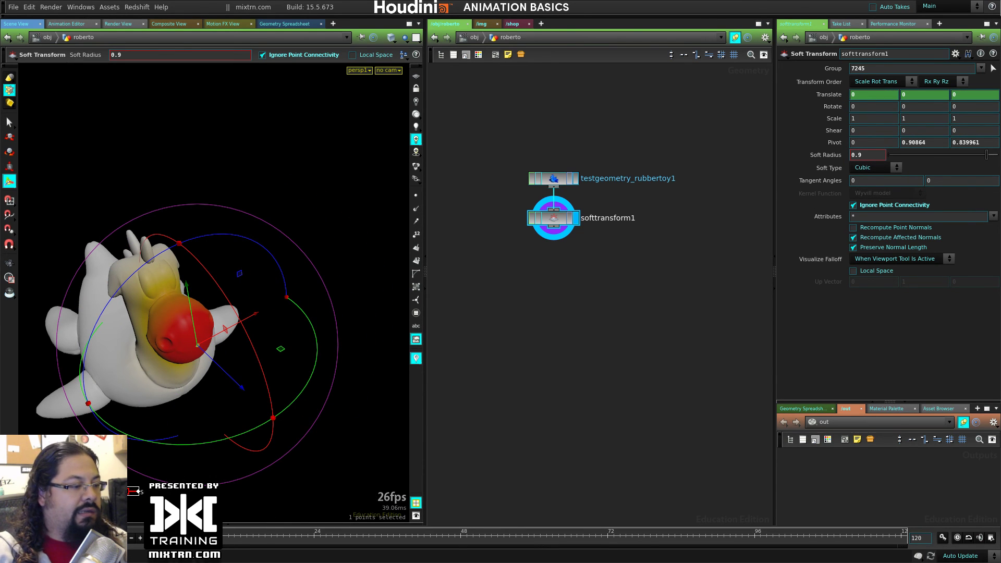
{"action": "left_click_drag", "start_coordinate": [344, 532], "coordinate": [319, 530]}
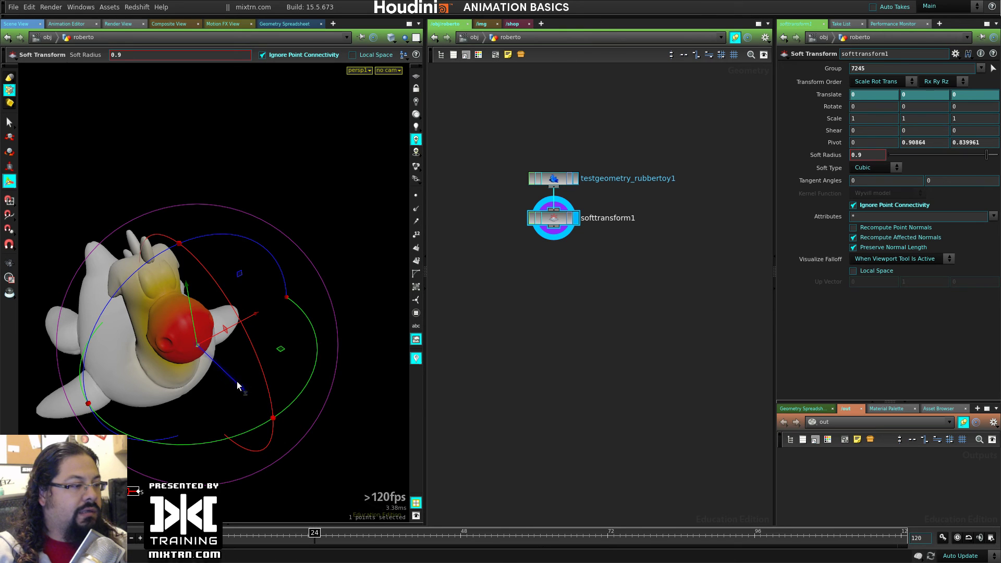
{"action": "left_click_drag", "start_coordinate": [302, 402], "coordinate": [239, 406]}
{"action": "left_click_drag", "start_coordinate": [258, 329], "coordinate": [214, 342]}
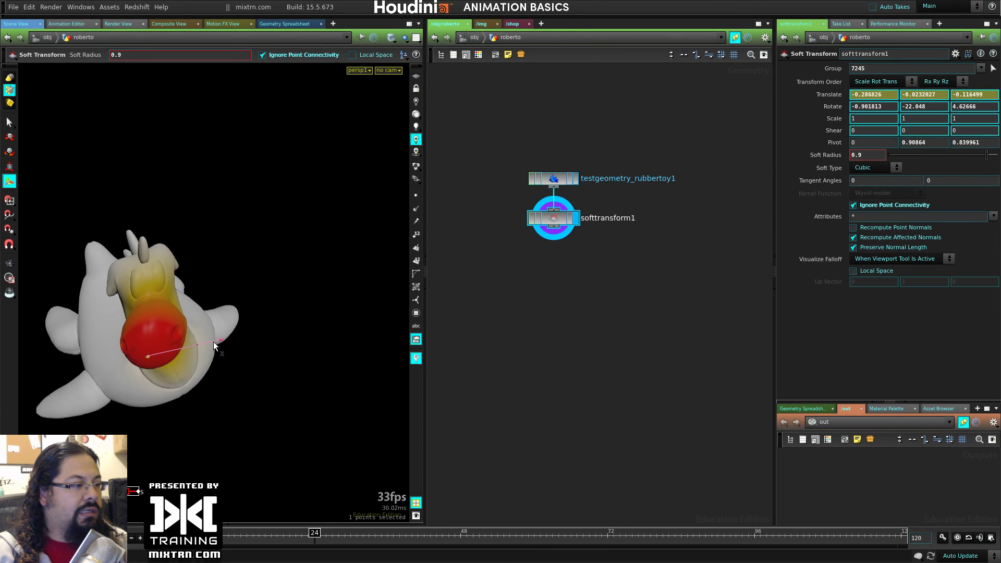
{"action": "left_click", "coordinate": [832, 95], "text": "alt"}
{"action": "left_click", "coordinate": [833, 107], "text": "alt"}
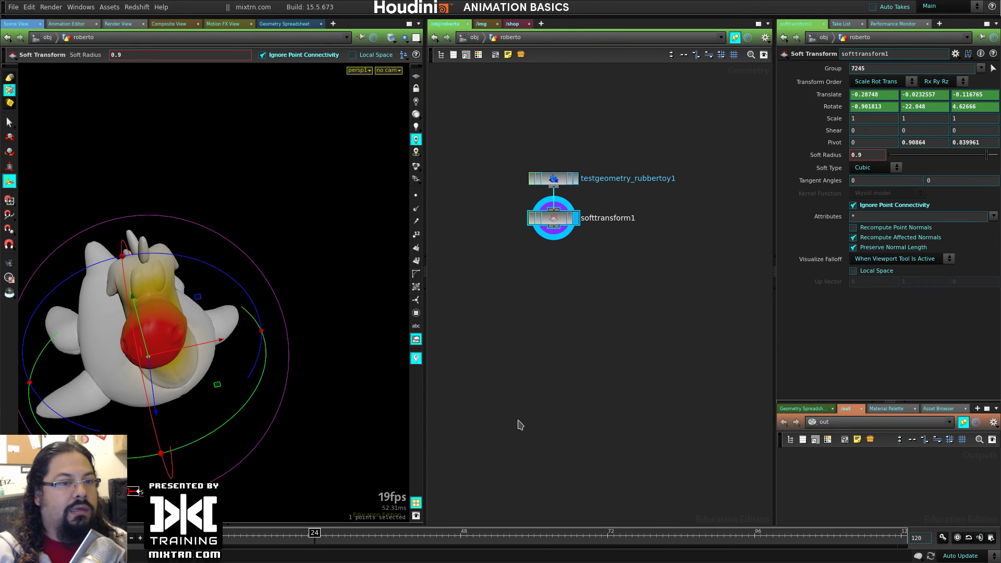
Reset Rotate to its default of 0 at frame 1, keyframe it and scrub forward to check the motion
{"action": "left_click", "coordinate": [174, 533]}
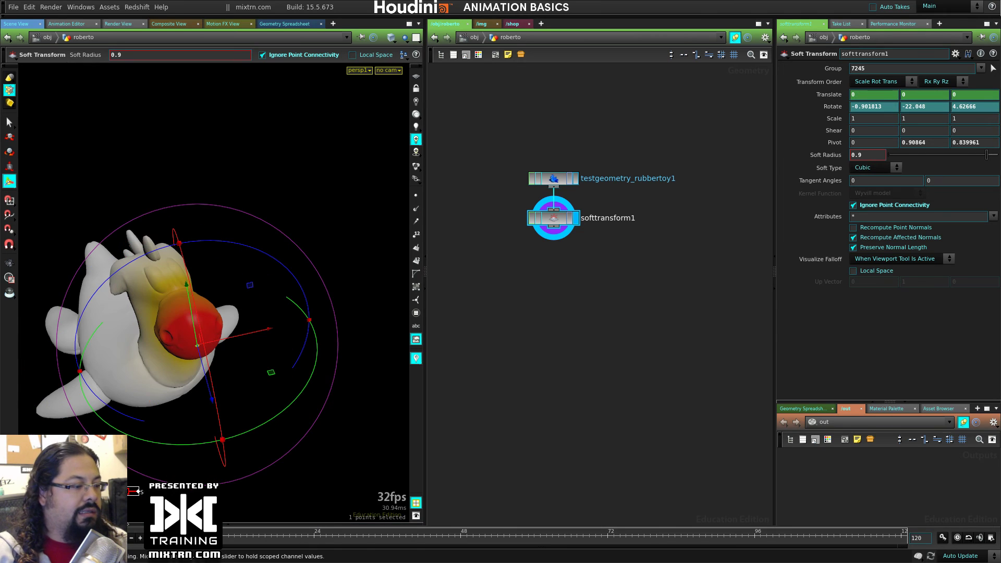
{"action": "middle_click", "coordinate": [838, 111], "text": "ctrl"}
{"action": "left_click", "coordinate": [838, 111], "text": "alt"}
{"action": "left_click_drag", "start_coordinate": [174, 535], "coordinate": [302, 536]}
At frame 47, rotate the snout to about -54.8, -77.7, 65.6
{"action": "right_click_drag", "start_coordinate": [316, 390], "coordinate": [319, 373], "text": "alt"}
{"action": "left_click_drag", "start_coordinate": [319, 373], "coordinate": [199, 350], "text": "alt"}
{"action": "right_click_drag", "start_coordinate": [199, 351], "coordinate": [308, 331], "text": "alt"}
{"action": "left_click_drag", "start_coordinate": [308, 330], "coordinate": [236, 352], "text": "alt"}
{"action": "middle_click_drag", "start_coordinate": [236, 352], "coordinate": [257, 296], "text": "alt"}
{"action": "right_click_drag", "start_coordinate": [257, 296], "coordinate": [302, 323], "text": "alt"}
{"action": "left_click_drag", "start_coordinate": [259, 536], "coordinate": [458, 516]}
{"action": "left_click_drag", "start_coordinate": [249, 383], "coordinate": [212, 430], "text": "alt"}
{"action": "key", "text": "Return"}
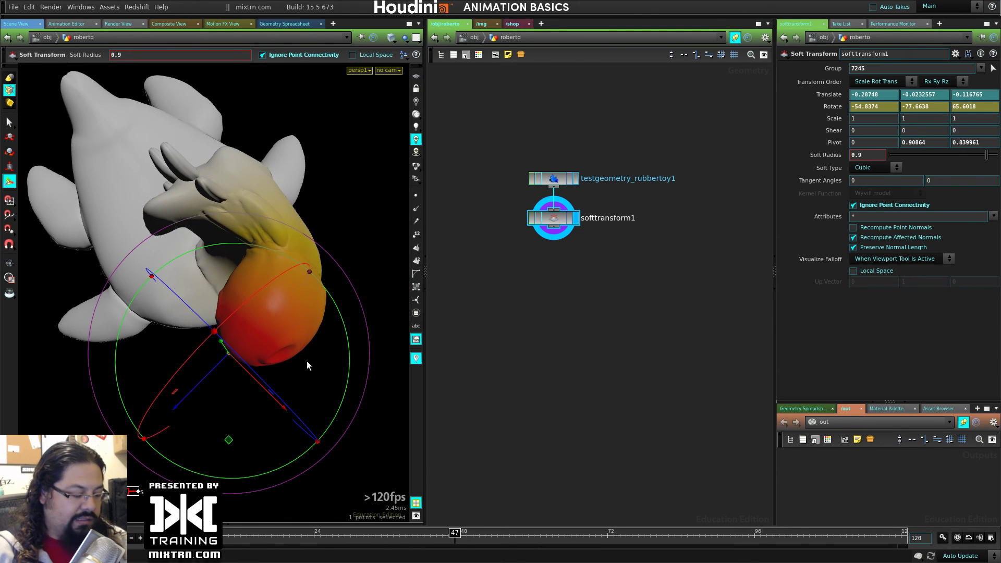
Move the snout to about -0.52, -0.07, -0.37 at frame 47 and keyframe its Translate and Rotate
{"action": "left_click_drag", "start_coordinate": [224, 352], "coordinate": [240, 402]}
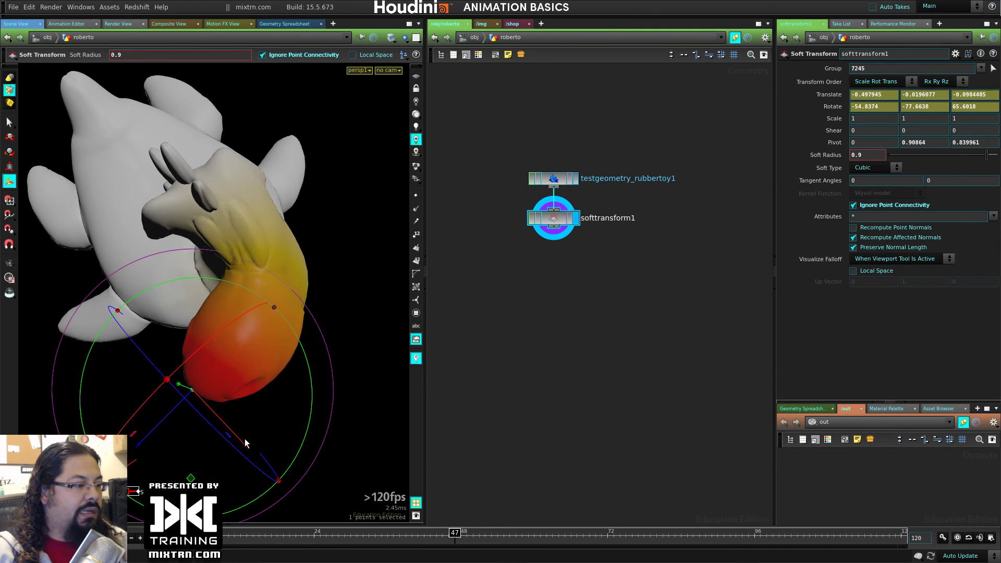
{"action": "key", "text": "s"}
{"action": "left_click_drag", "start_coordinate": [245, 438], "coordinate": [175, 403]}
{"action": "left_click", "coordinate": [557, 222]}
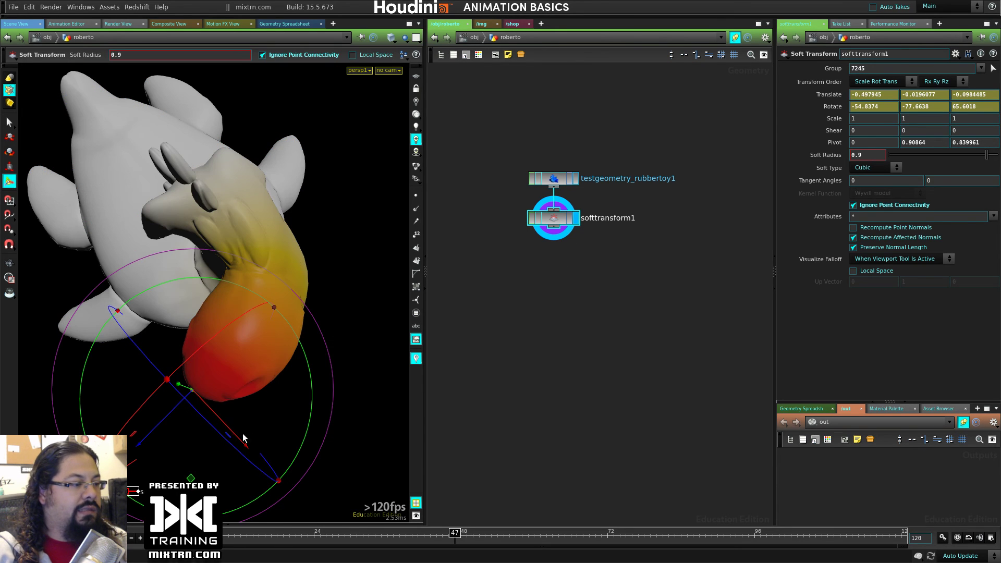
{"action": "left_click_drag", "start_coordinate": [242, 446], "coordinate": [179, 411]}
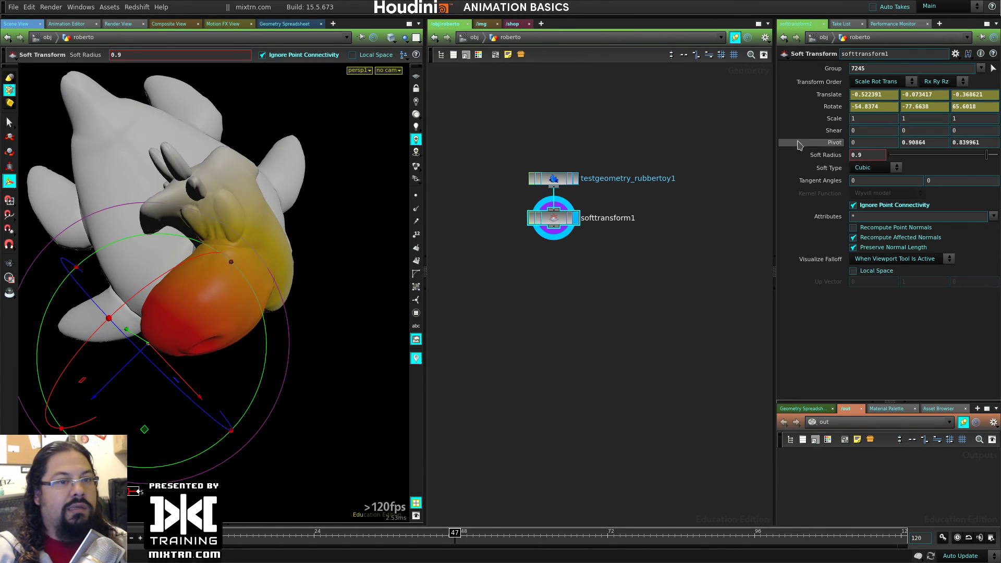
{"action": "left_click", "coordinate": [823, 108], "text": "alt"}
{"action": "left_click", "coordinate": [825, 96], "text": "alt"}
Reposition the snout at frame 47 with Translate about -0.56, 0.09, -0.10 and keyframe the corrected pose
{"action": "left_click_drag", "start_coordinate": [446, 532], "coordinate": [406, 531]}
{"action": "key", "text": "Escape"}
{"action": "left_click_drag", "start_coordinate": [313, 365], "coordinate": [307, 315]}
{"action": "left_click_drag", "start_coordinate": [407, 534], "coordinate": [455, 535]}
{"action": "key", "text": "Escape"}
{"action": "left_click_drag", "start_coordinate": [291, 402], "coordinate": [195, 326]}
{"action": "key", "text": "Return"}
{"action": "left_click_drag", "start_coordinate": [97, 306], "coordinate": [246, 238]}
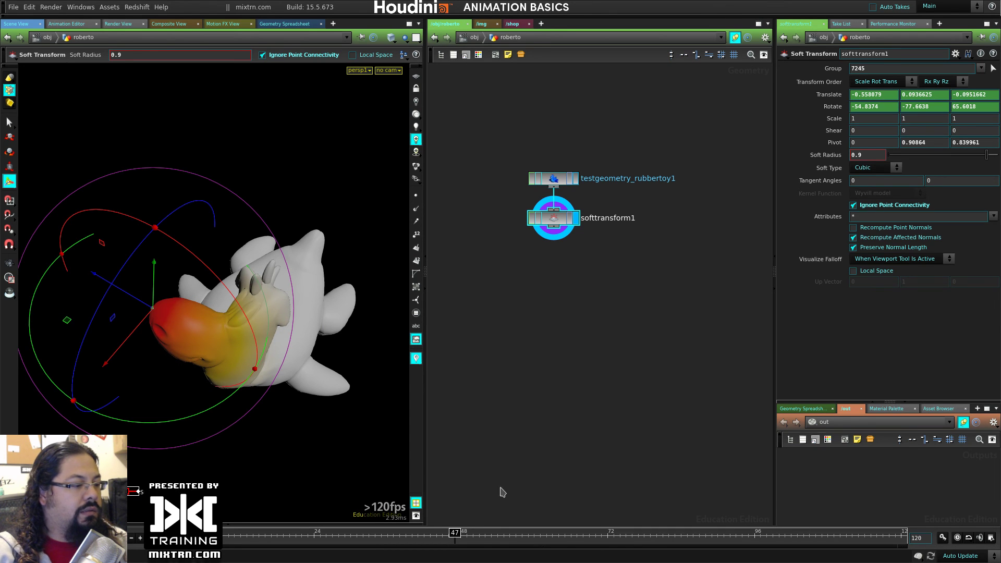
Scrub the timeline and review the snout animation from several view angles
{"action": "key", "text": "Escape"}
{"action": "left_click_drag", "start_coordinate": [226, 384], "coordinate": [167, 362]}
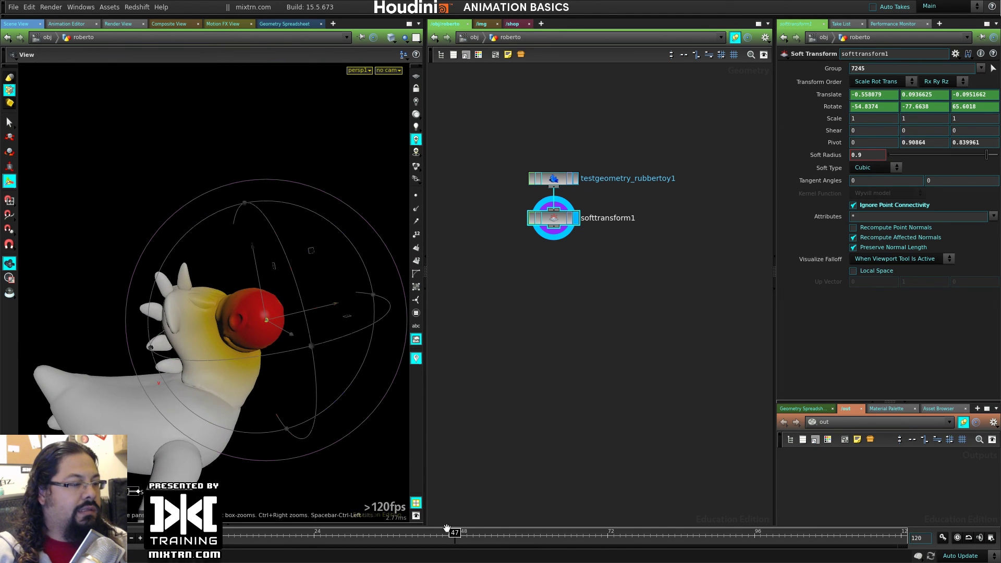
{"action": "key", "text": "Return"}
{"action": "left_click", "coordinate": [247, 537]}
{"action": "left_click_drag", "start_coordinate": [285, 537], "coordinate": [394, 537]}
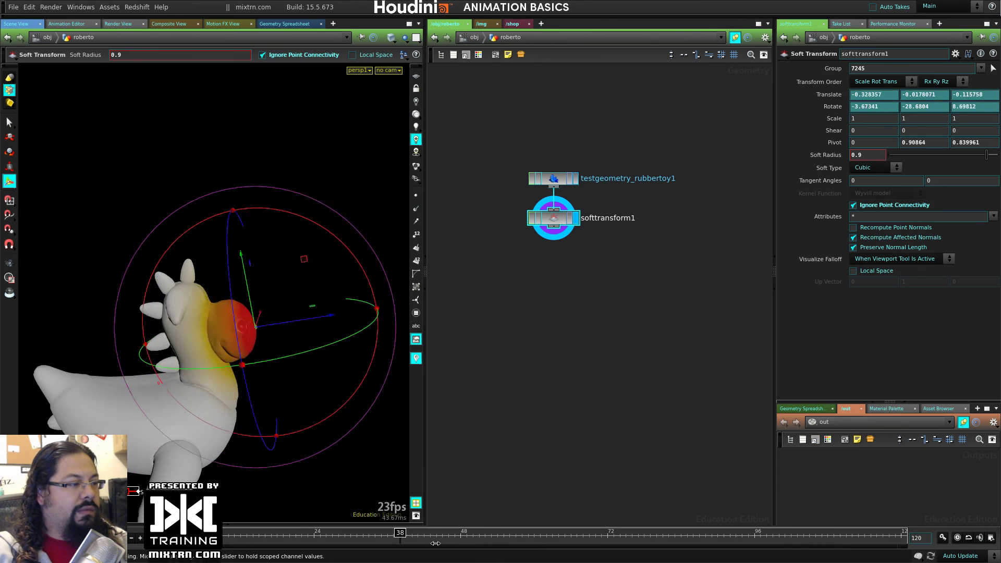
{"action": "key", "text": "Escape"}
{"action": "left_click_drag", "start_coordinate": [308, 395], "coordinate": [305, 474]}
{"action": "left_click_drag", "start_coordinate": [424, 537], "coordinate": [371, 504]}
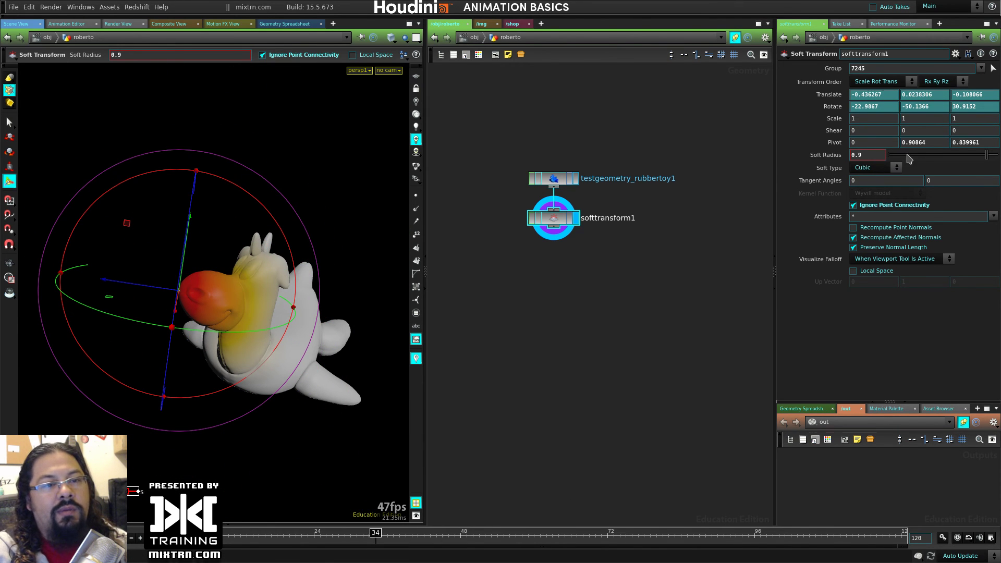
Keyframe softtransform1's Soft Radius at 0 on frame 1 and at 1 on frame 48
{"action": "left_click_drag", "start_coordinate": [909, 159], "coordinate": [932, 155]}
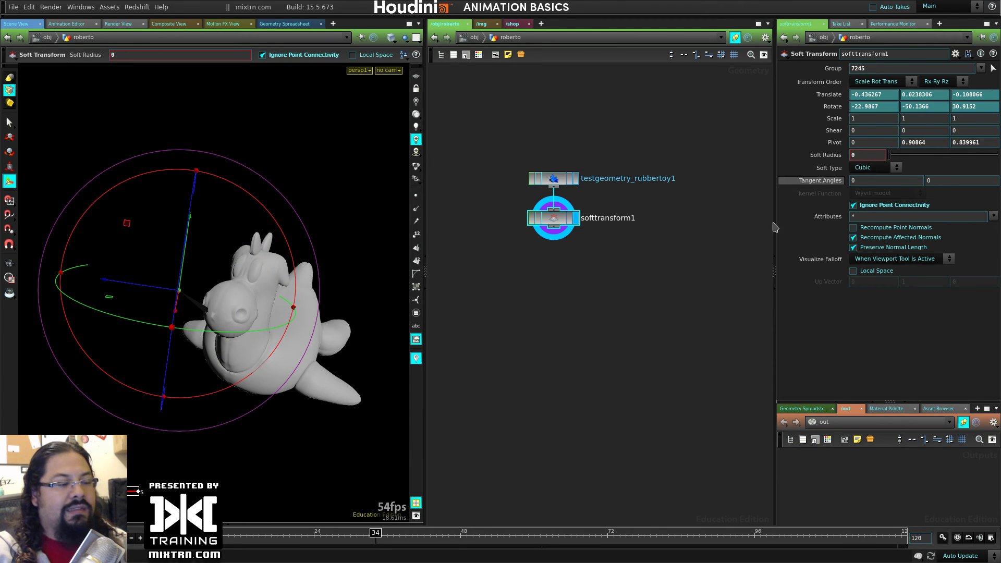
{"action": "left_click_drag", "start_coordinate": [246, 538], "coordinate": [176, 538]}
{"action": "left_click", "coordinate": [872, 153], "text": "alt"}
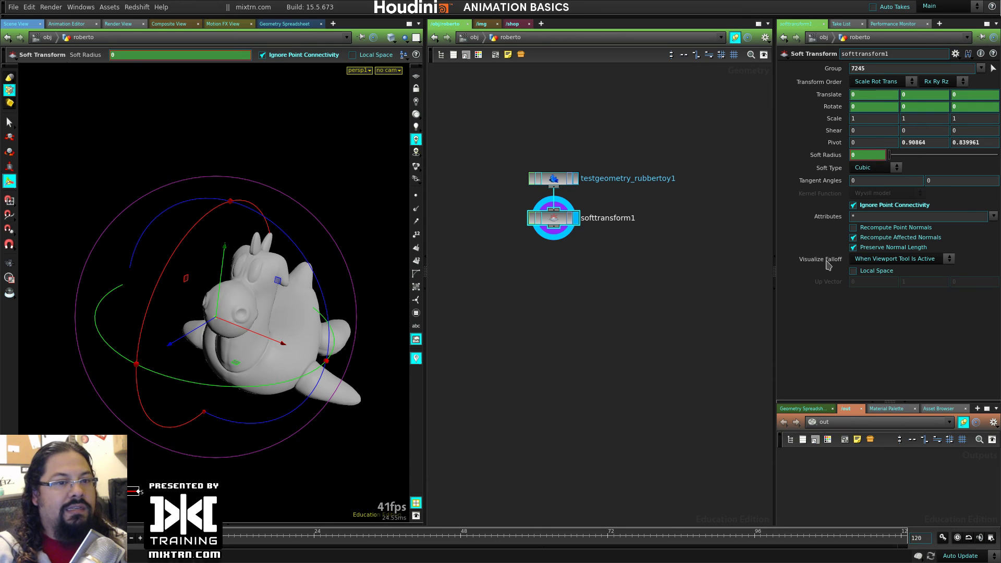
{"action": "left_click_drag", "start_coordinate": [262, 533], "coordinate": [466, 533]}
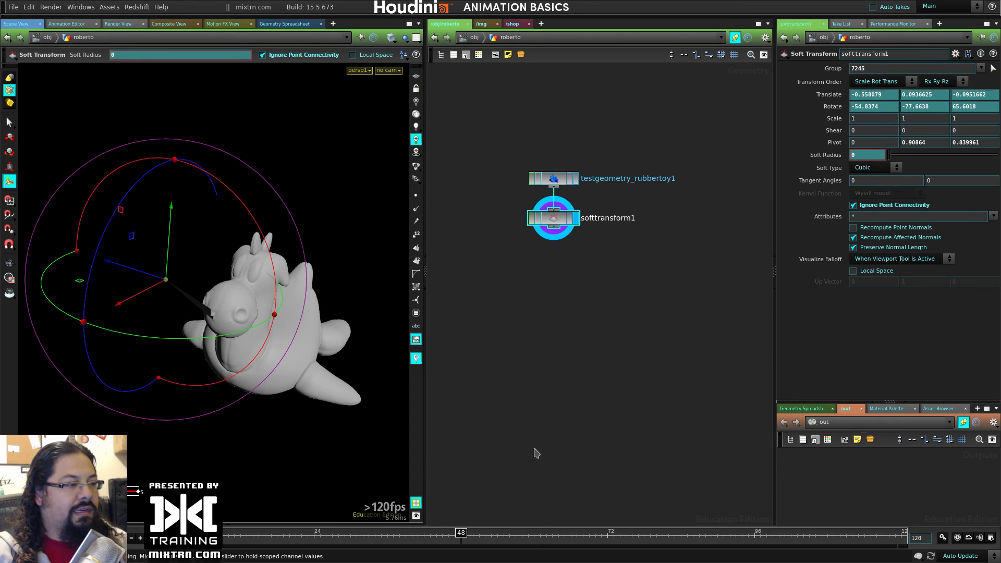
{"action": "left_click_drag", "start_coordinate": [909, 159], "coordinate": [996, 154]}
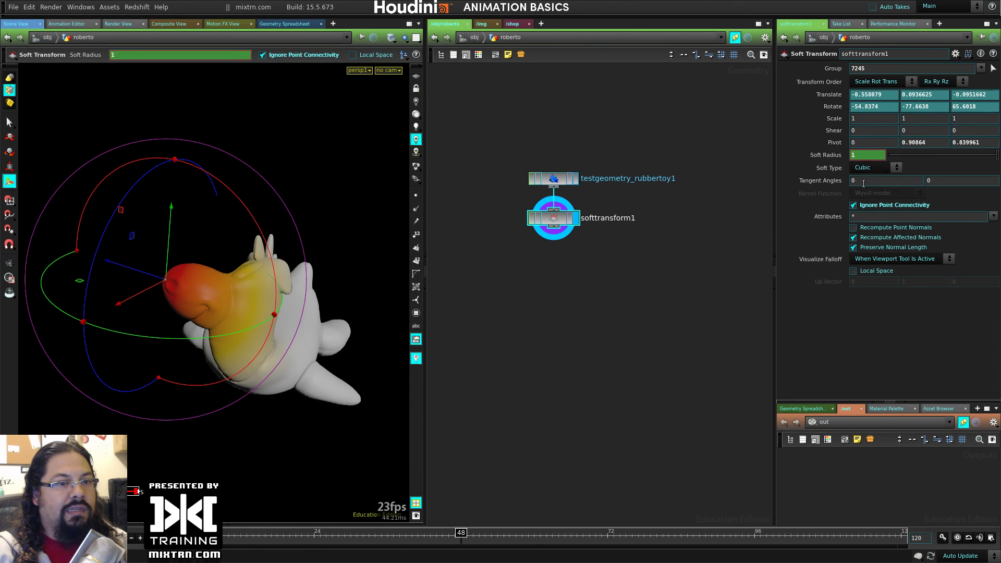
Scrub through the timeline from a closer side view to check the animated Soft Radius
{"action": "left_click_drag", "start_coordinate": [459, 532], "coordinate": [492, 548]}
{"action": "left_click_drag", "start_coordinate": [313, 440], "coordinate": [194, 383], "text": "alt"}
{"action": "right_click_drag", "start_coordinate": [195, 383], "coordinate": [305, 366], "text": "alt"}
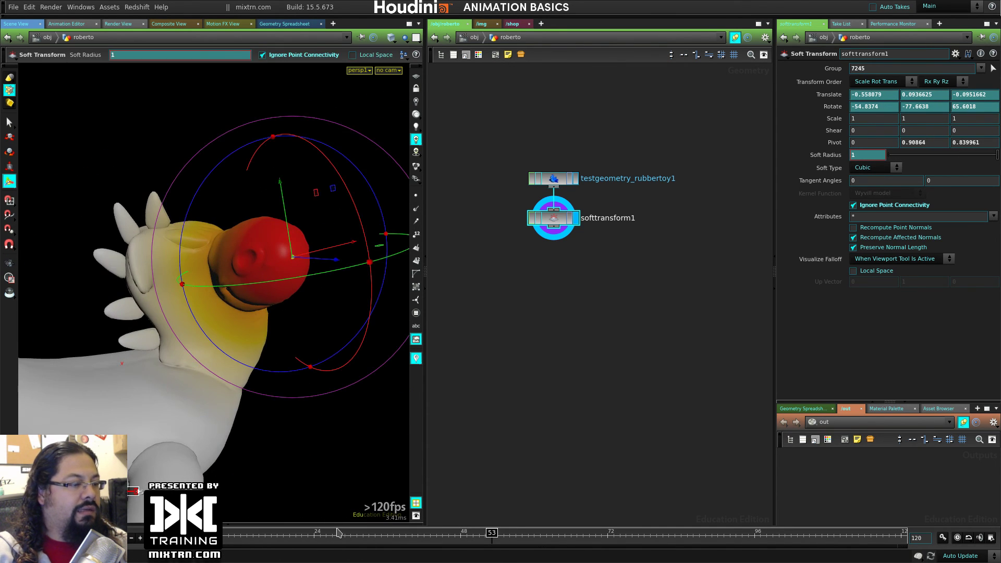
{"action": "left_click_drag", "start_coordinate": [337, 534], "coordinate": [260, 531]}
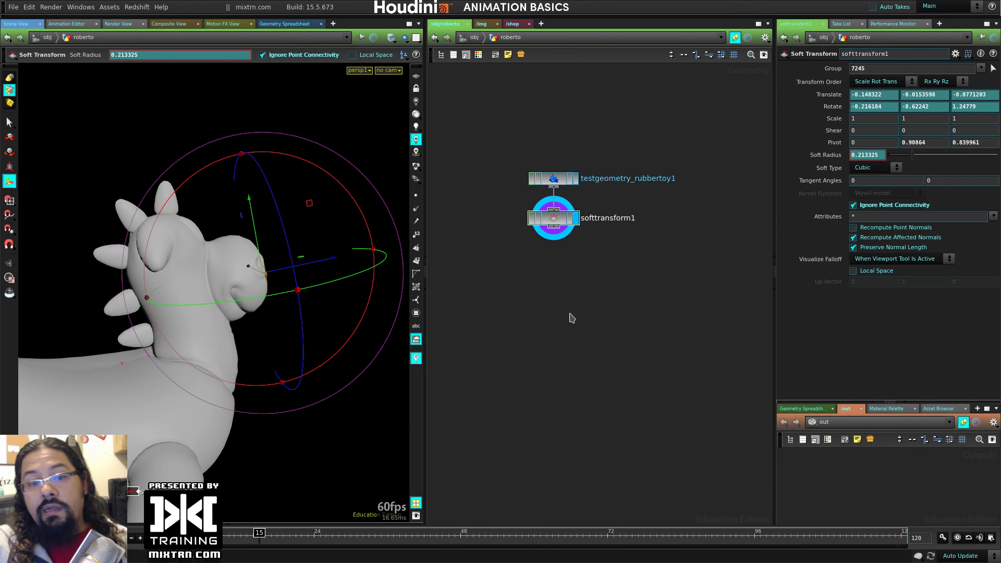
Look through the networks inside roberto and roberto1, ending back in roberto's softtransform1
{"action": "left_click", "coordinate": [471, 37]}
{"action": "left_click", "coordinate": [500, 238]}
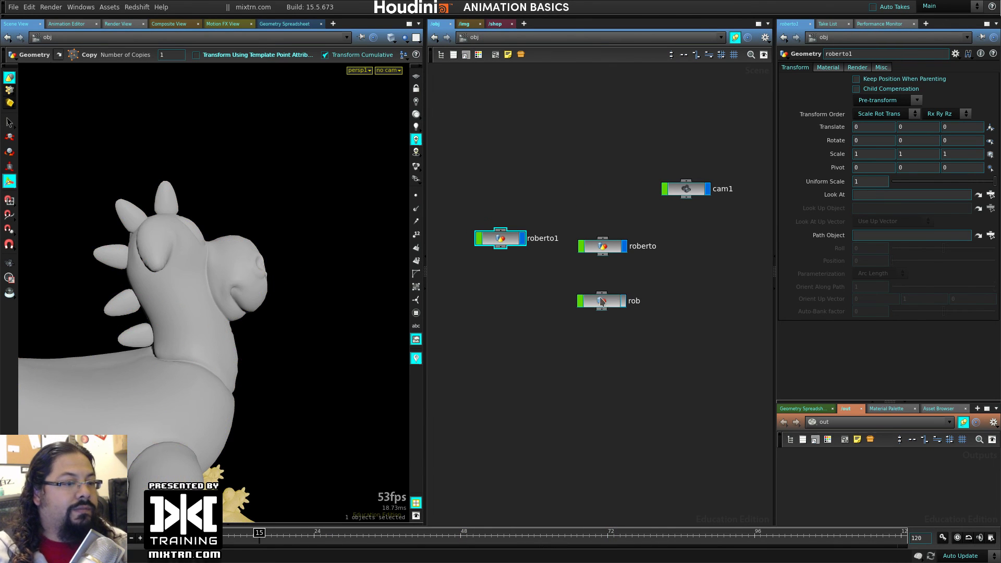
{"action": "double_click", "coordinate": [605, 250]}
{"action": "left_click_drag", "start_coordinate": [497, 142], "coordinate": [575, 180]}
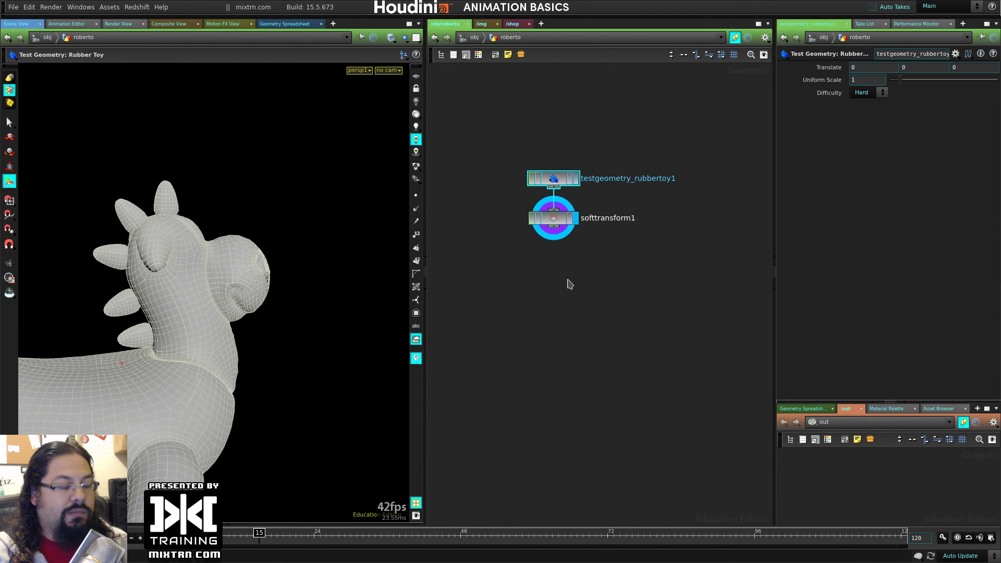
{"action": "key", "text": "u"}
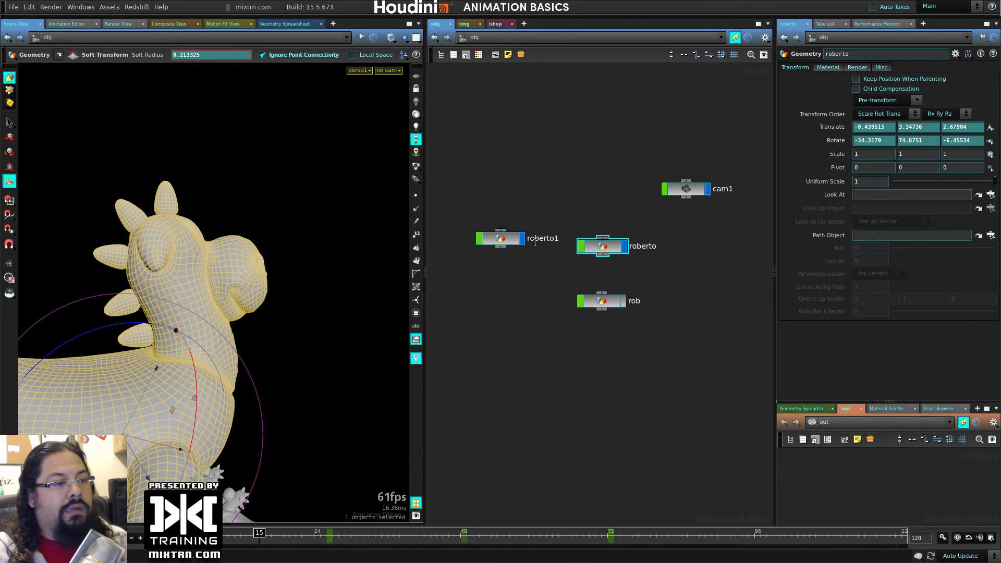
{"action": "double_click", "coordinate": [502, 241]}
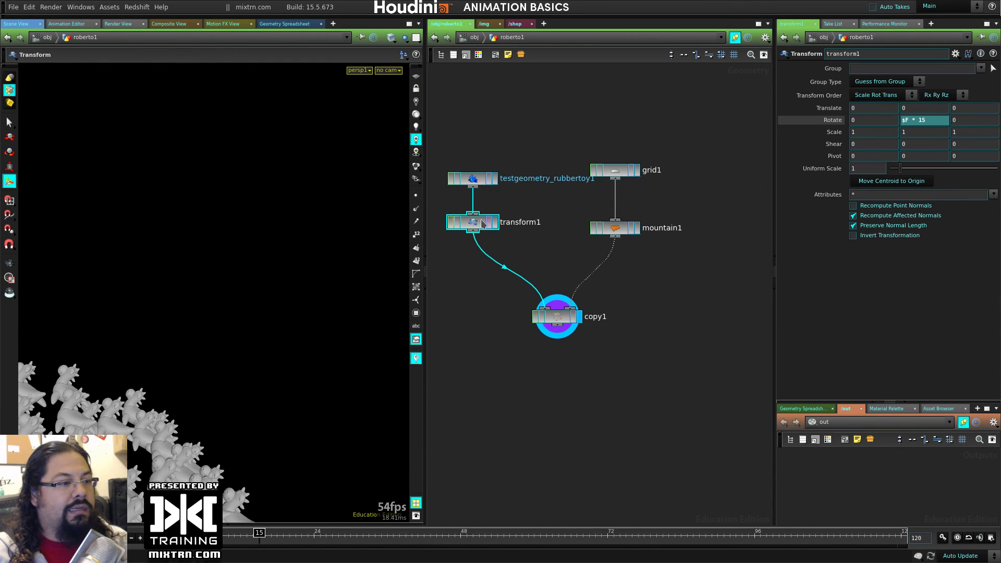
{"action": "key", "text": "u"}
{"action": "double_click", "coordinate": [606, 249]}
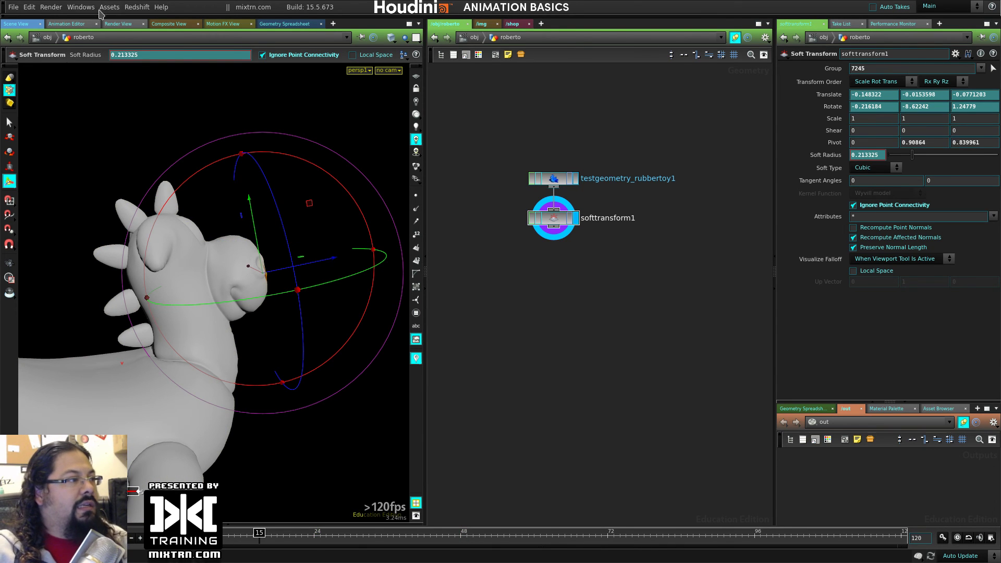
Open a floating Animation Editor with softtransform1's channels, frame their curves, and move and enlarge the window
{"action": "left_click", "coordinate": [81, 7]}
{"action": "left_click", "coordinate": [97, 43]}
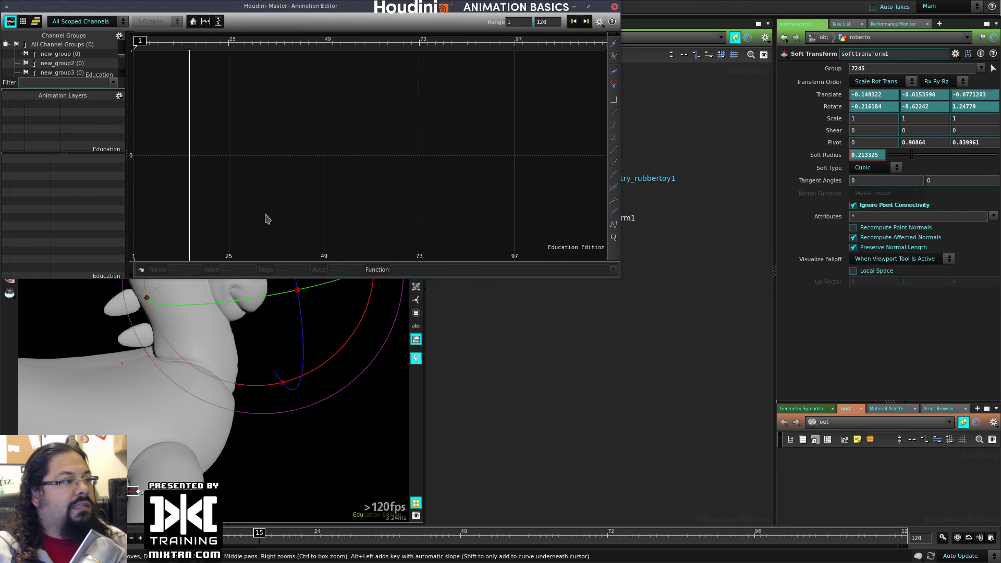
{"action": "middle_click_drag", "start_coordinate": [677, 257], "coordinate": [716, 332]}
{"action": "left_click_drag", "start_coordinate": [699, 331], "coordinate": [559, 276]}
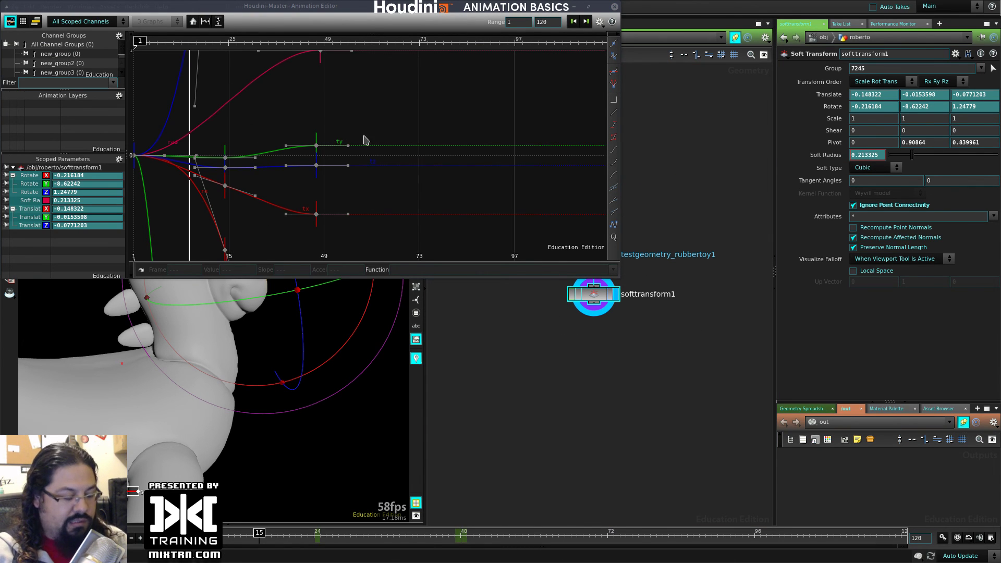
{"action": "right_click_drag", "start_coordinate": [366, 141], "coordinate": [418, 310]}
{"action": "middle_click_drag", "start_coordinate": [266, 128], "coordinate": [265, 130]}
{"action": "left_click_drag", "start_coordinate": [341, 22], "coordinate": [631, 93]}
{"action": "left_click_drag", "start_coordinate": [289, 350], "coordinate": [191, 428]}
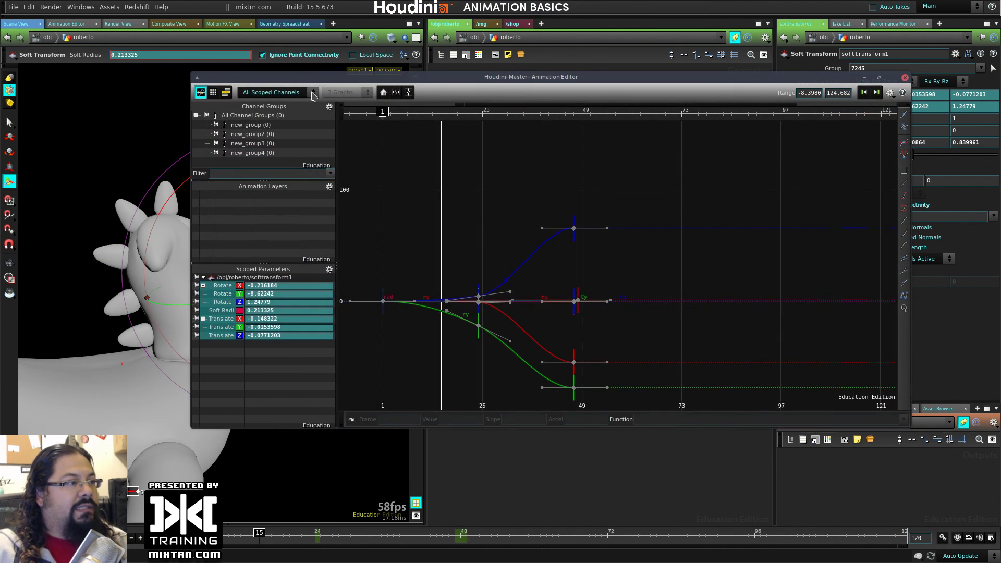
Examine softtransform1's keyframes in the editor's table and dope sheet views, selecting all displayed keys and clearing the selection
{"action": "left_click", "coordinate": [213, 92]}
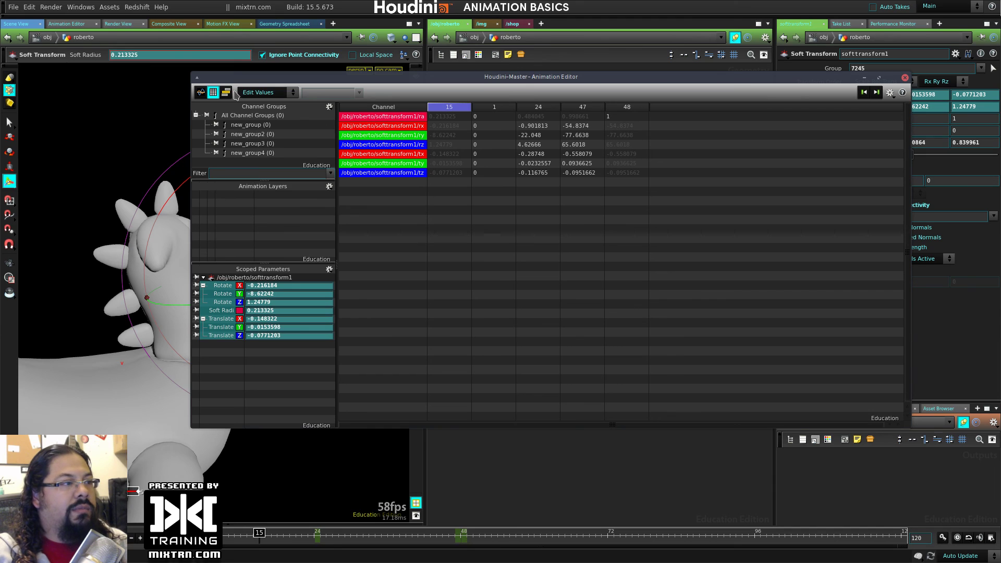
{"action": "left_click", "coordinate": [226, 93]}
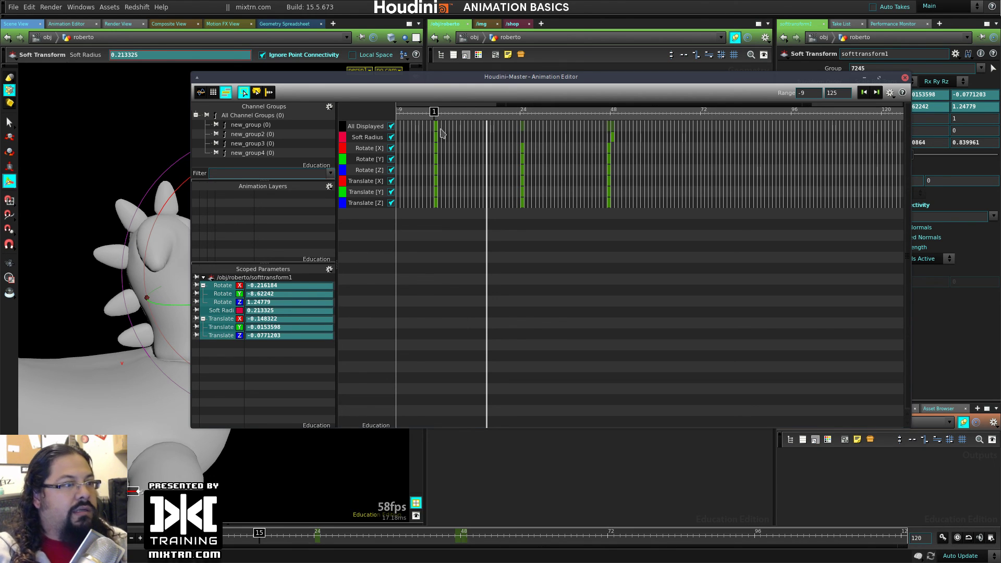
{"action": "left_click", "coordinate": [364, 127]}
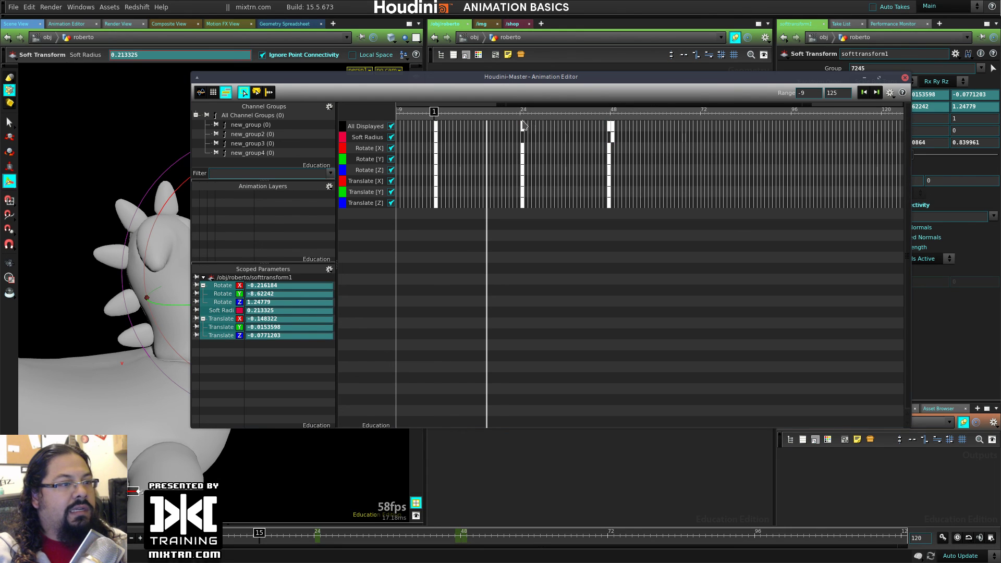
{"action": "left_click", "coordinate": [422, 280]}
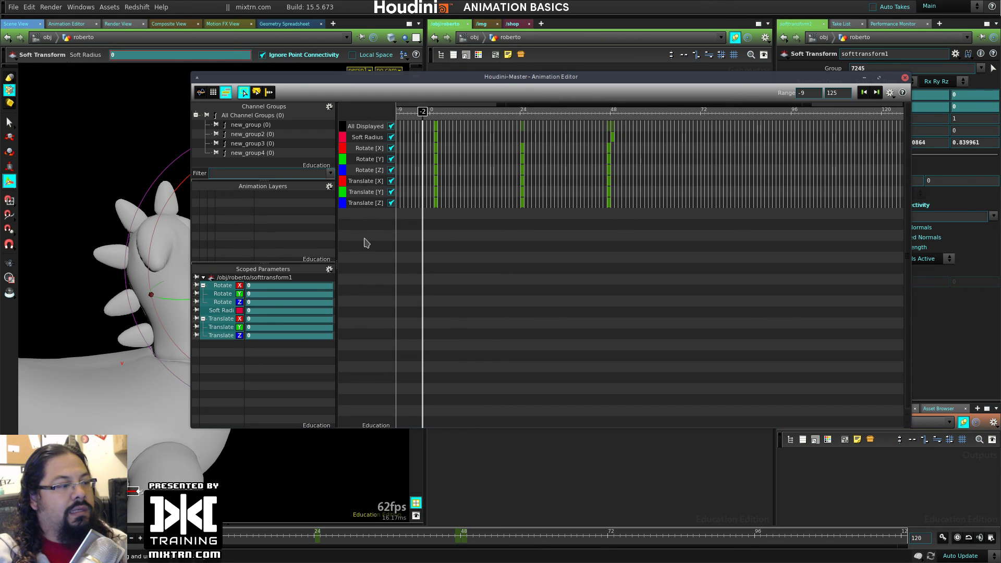
Select both Soft Radius keyframes in the dope sheet and shift them about five frames forward
{"action": "left_click", "coordinate": [368, 137]}
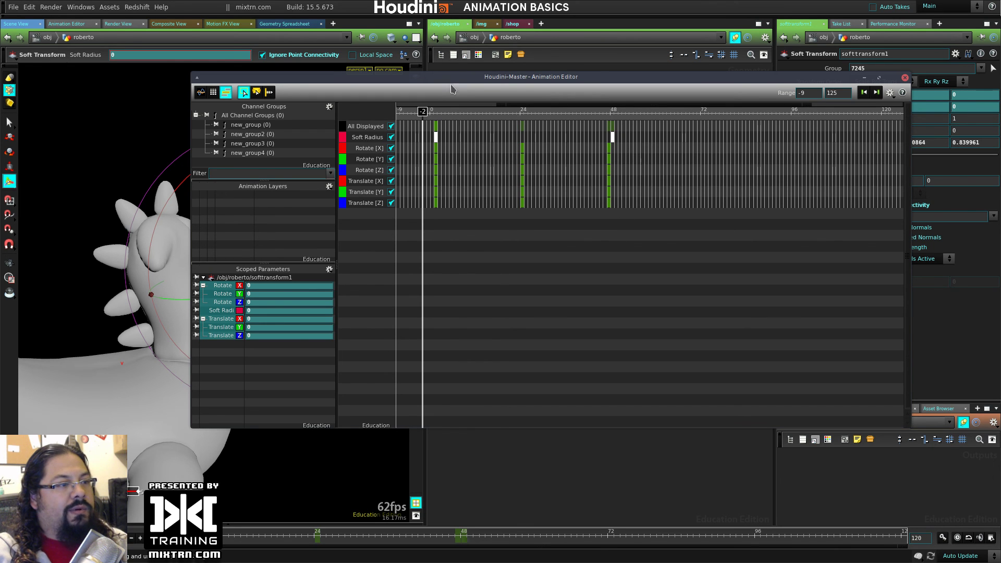
{"action": "left_click_drag", "start_coordinate": [451, 88], "coordinate": [526, 286]}
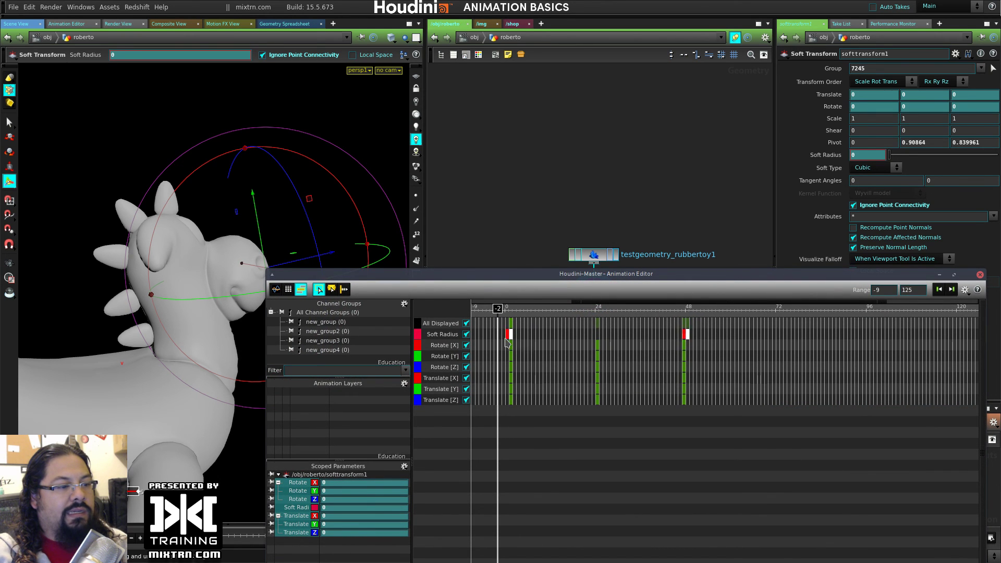
{"action": "left_click_drag", "start_coordinate": [512, 346], "coordinate": [530, 346]}
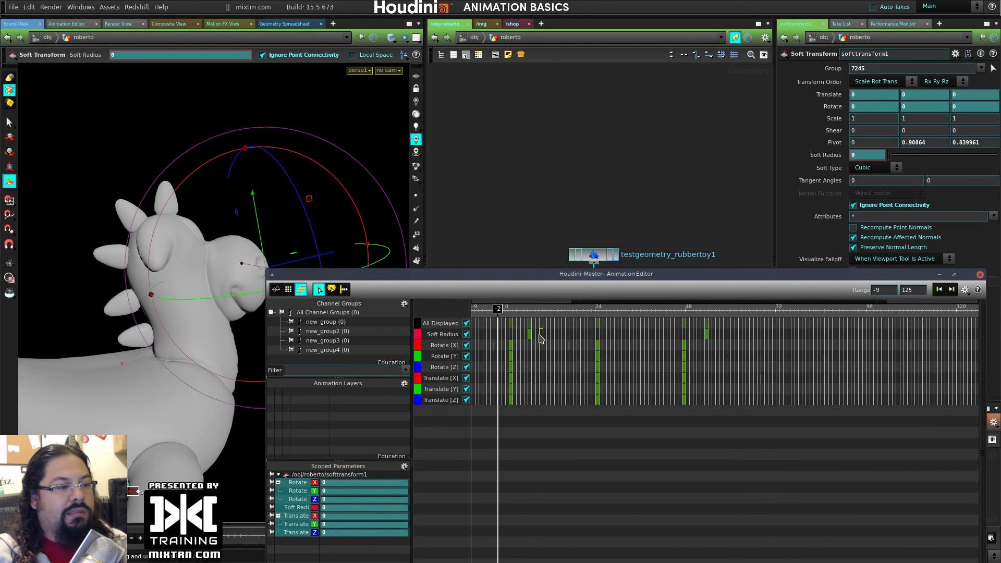
Move the first Soft Radius key back in line with the other channels' first keys, and shift that whole column to about frame 5
{"action": "left_click", "coordinate": [530, 334]}
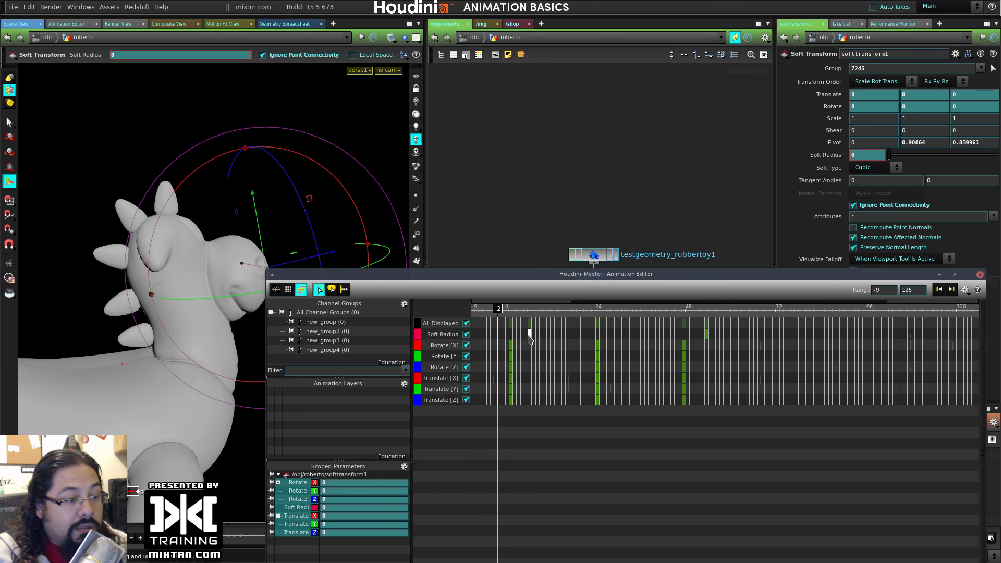
{"action": "left_click", "coordinate": [511, 324]}
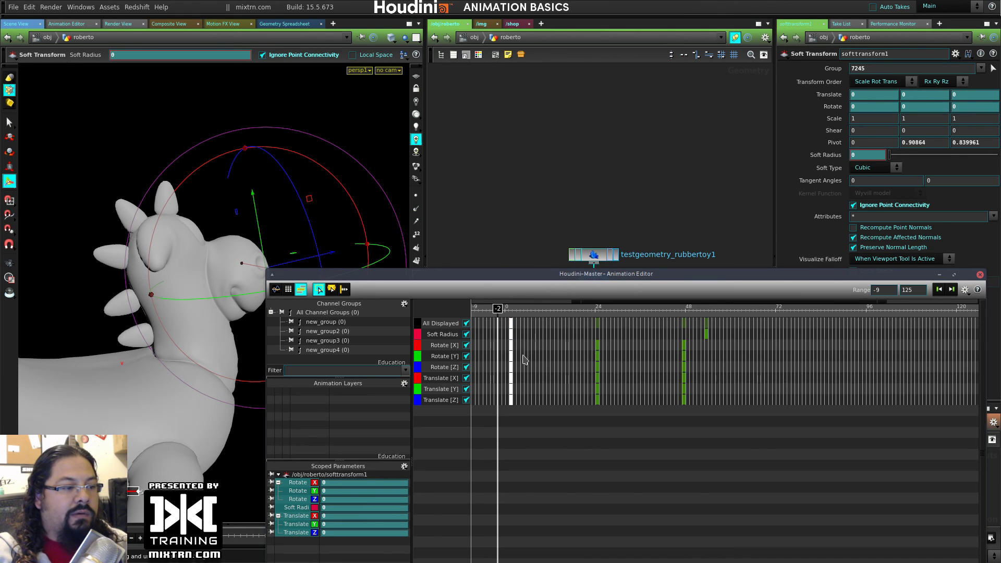
{"action": "left_click", "coordinate": [511, 324]}
{"action": "mouse_move", "coordinate": [513, 326]}
{"action": "left_mouse_down"}
{"action": "mouse_move", "coordinate": [550, 331]}
{"action": "mouse_move", "coordinate": [525, 324]}
{"action": "left_mouse_up"}
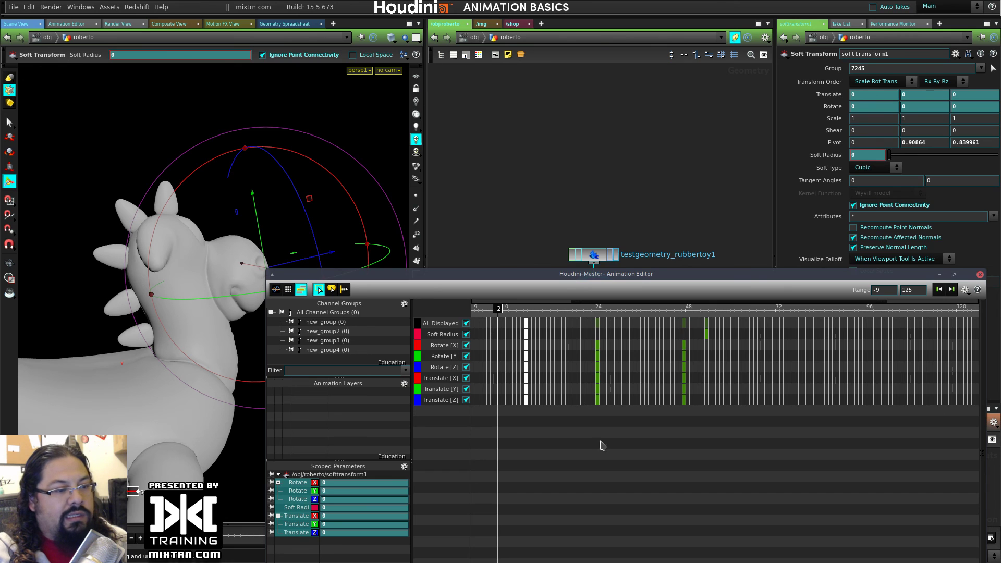
Shift the second column of keys about five frames later, and move it together with all following keys about eight frames earlier
{"action": "left_click", "coordinate": [598, 324]}
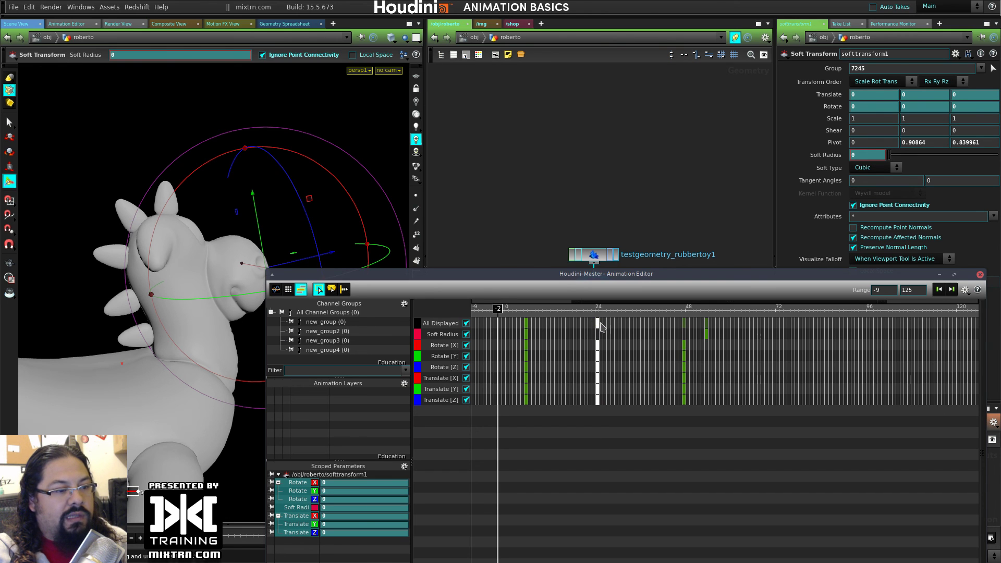
{"action": "left_click_drag", "start_coordinate": [598, 326], "coordinate": [616, 326]}
{"action": "left_click", "coordinate": [683, 327]}
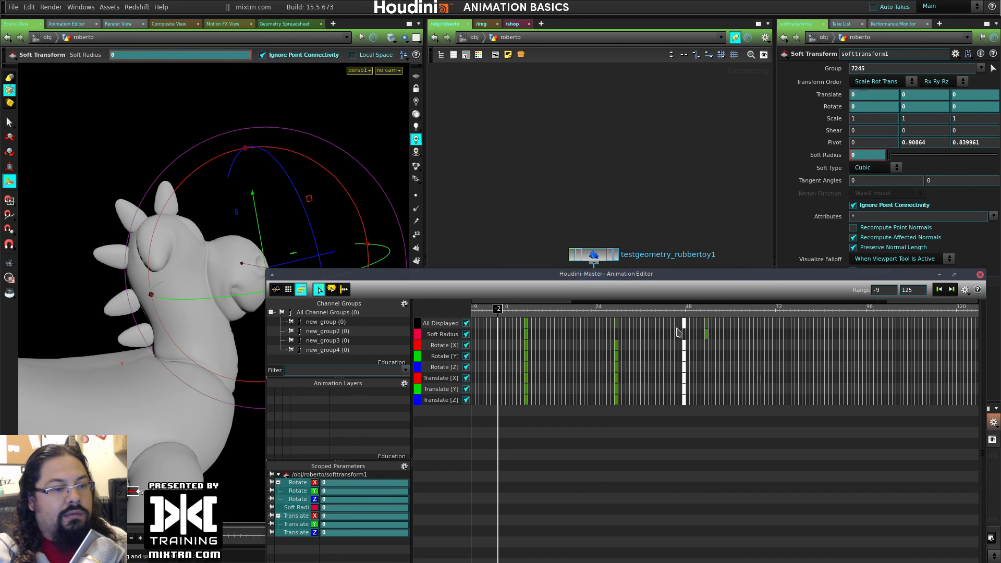
{"action": "left_click_drag", "start_coordinate": [724, 312], "coordinate": [586, 330]}
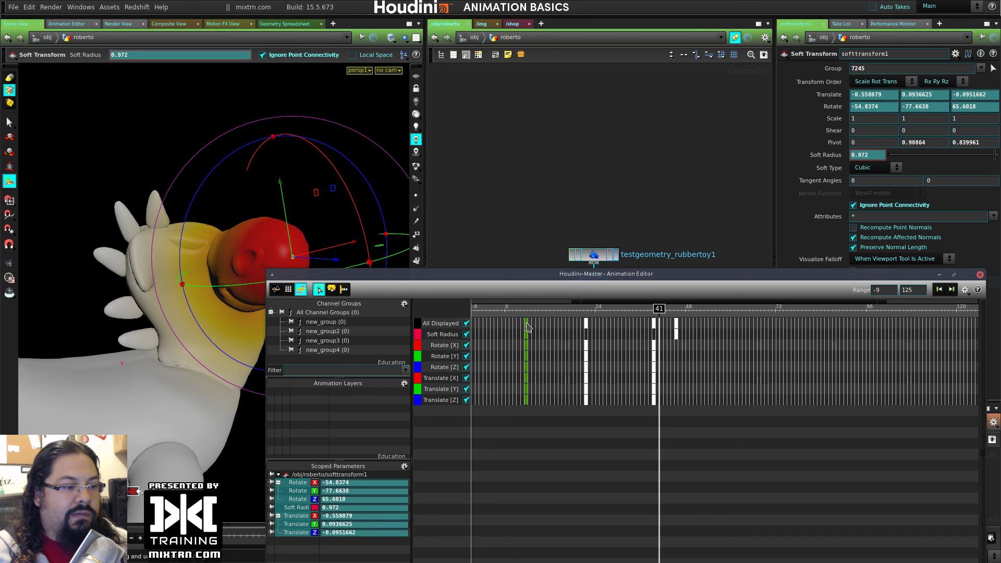
Select different sets of key columns through the dope sheet's All Displayed row, ending with every key selected
{"action": "left_click_drag", "start_coordinate": [526, 319], "coordinate": [681, 330]}
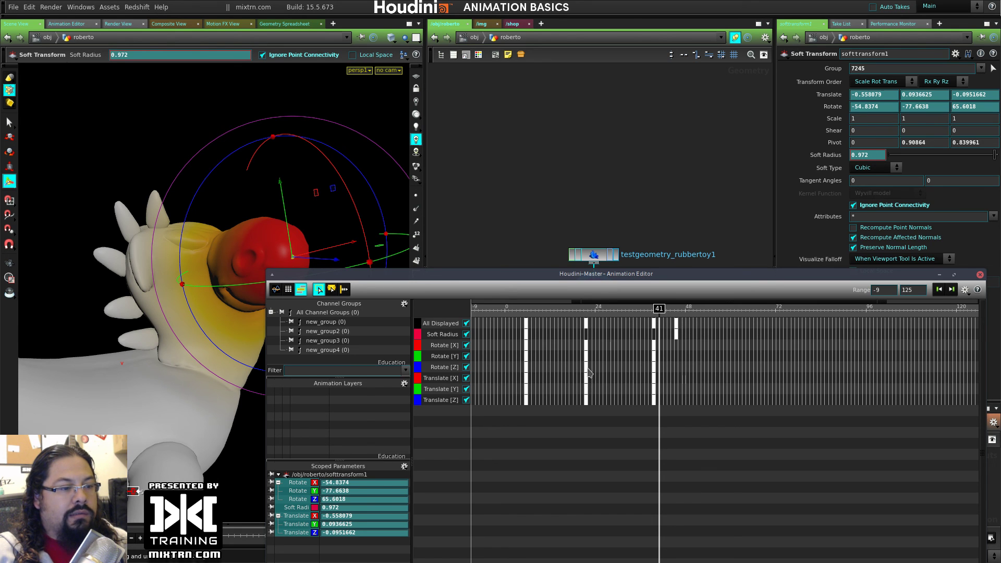
{"action": "scroll", "coordinate": [592, 373], "scroll_direction": "up", "scroll_amount": 2}
{"action": "scroll", "coordinate": [634, 348], "scroll_direction": "up", "scroll_amount": 2}
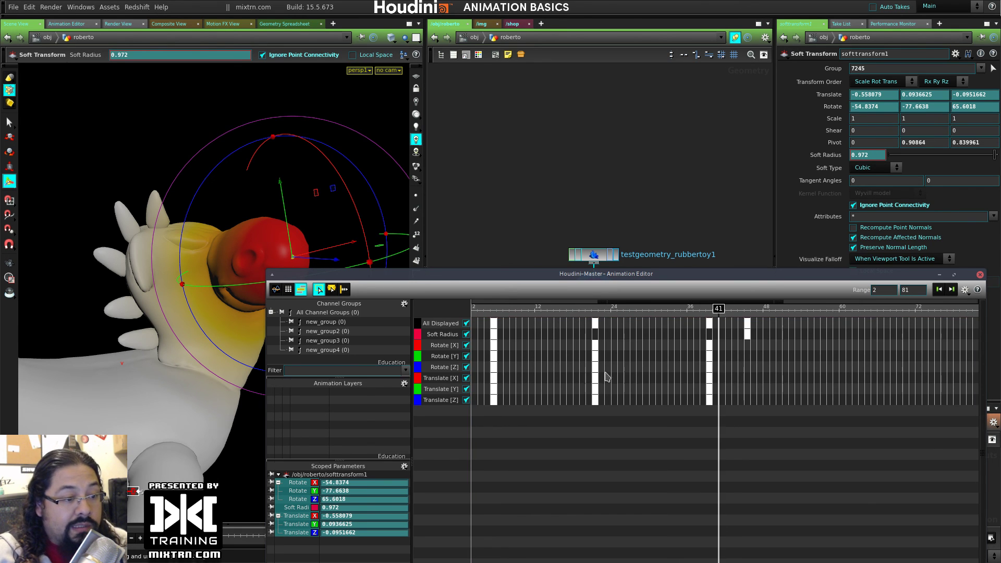
{"action": "scroll", "coordinate": [608, 375], "scroll_direction": "up", "scroll_amount": 1}
{"action": "left_click_drag", "start_coordinate": [497, 327], "coordinate": [748, 324]}
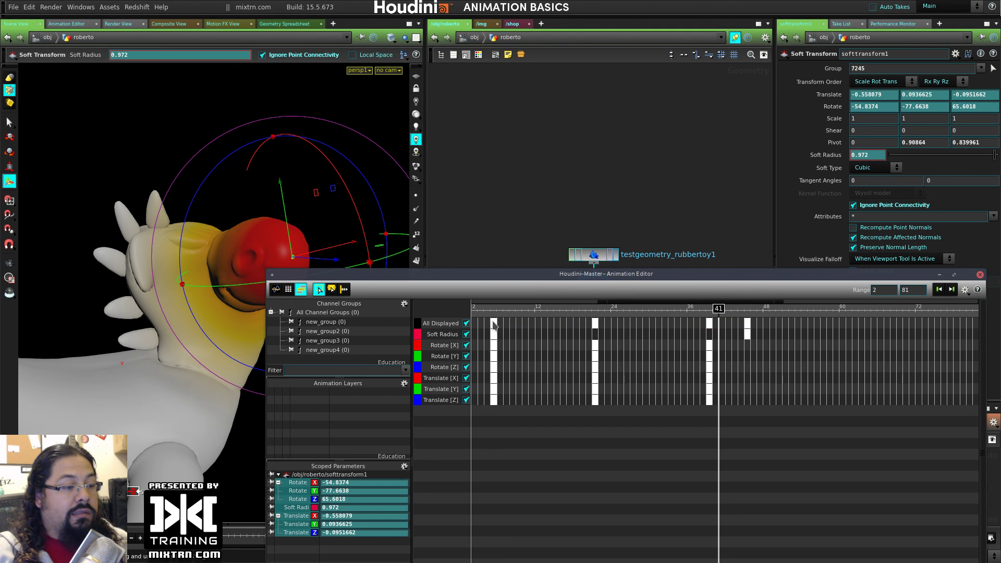
{"action": "left_click_drag", "start_coordinate": [494, 325], "coordinate": [747, 321]}
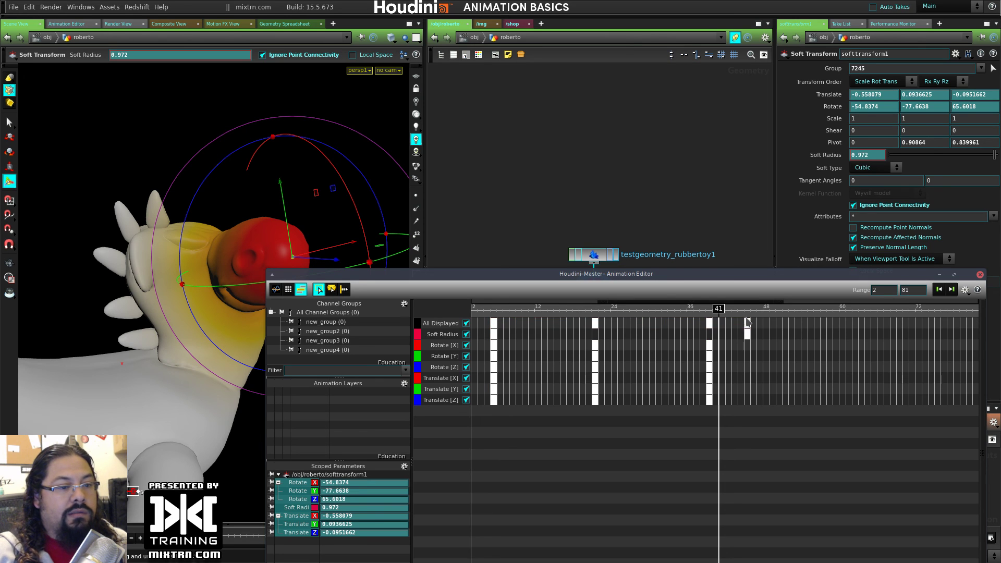
{"action": "left_click_drag", "start_coordinate": [511, 324], "coordinate": [621, 328]}
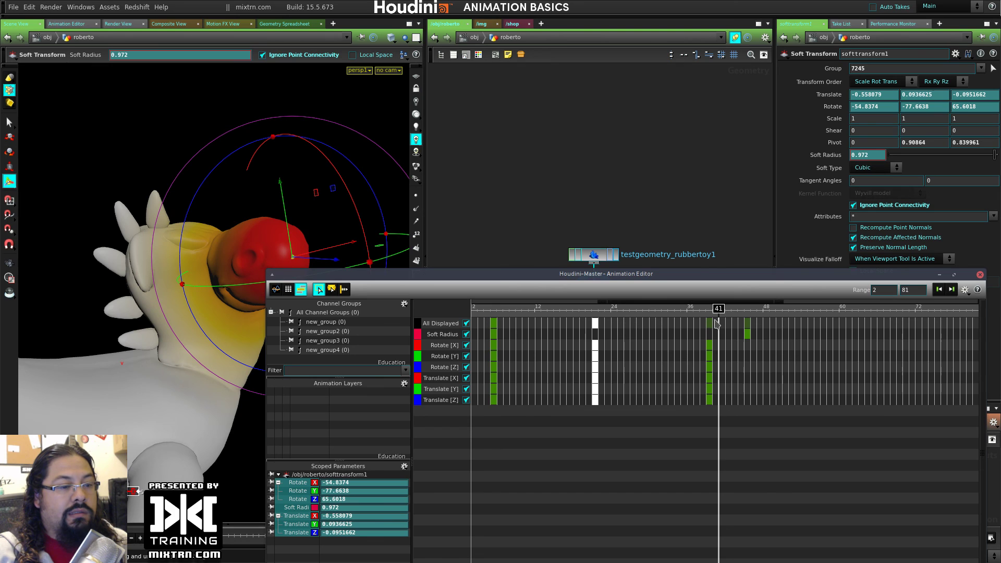
{"action": "right_click", "coordinate": [764, 325]}
{"action": "left_click", "coordinate": [774, 326]}
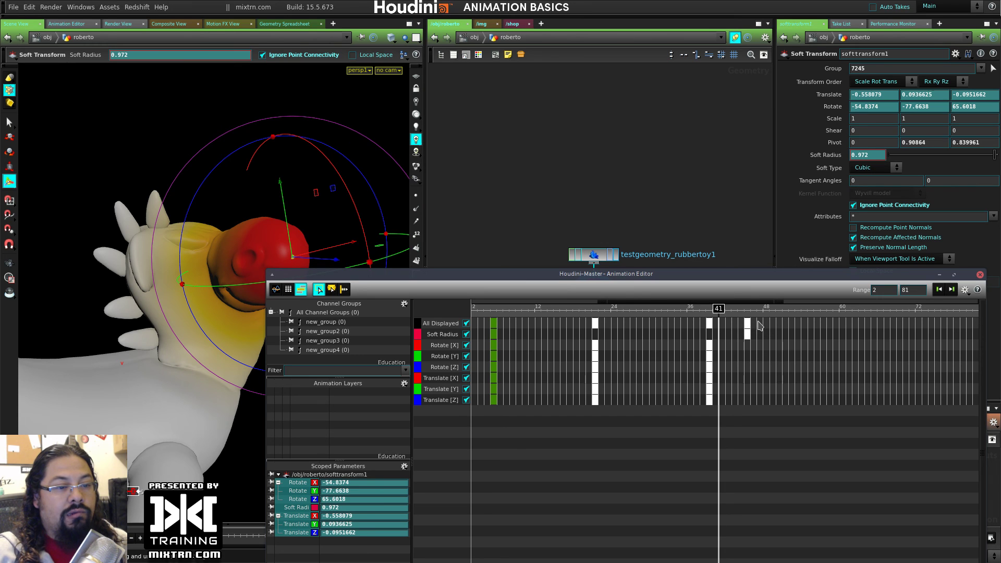
{"action": "left_click", "coordinate": [522, 329]}
{"action": "left_click_drag", "start_coordinate": [495, 330], "coordinate": [754, 336]}
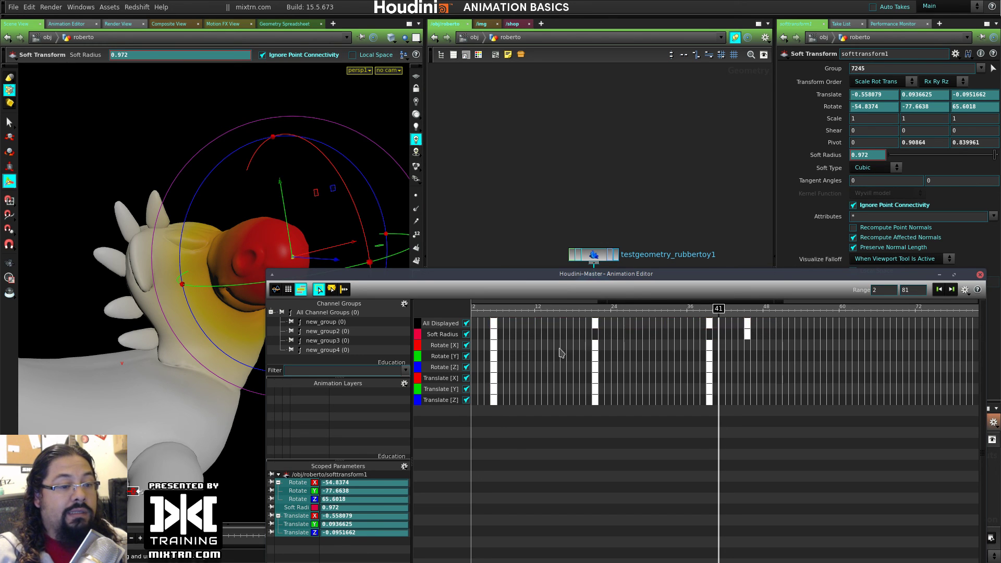
{"action": "mouse_move", "coordinate": [595, 328]}
{"action": "left_mouse_down"}
{"action": "mouse_move", "coordinate": [605, 328]}
{"action": "mouse_move", "coordinate": [594, 328]}
{"action": "left_mouse_up"}
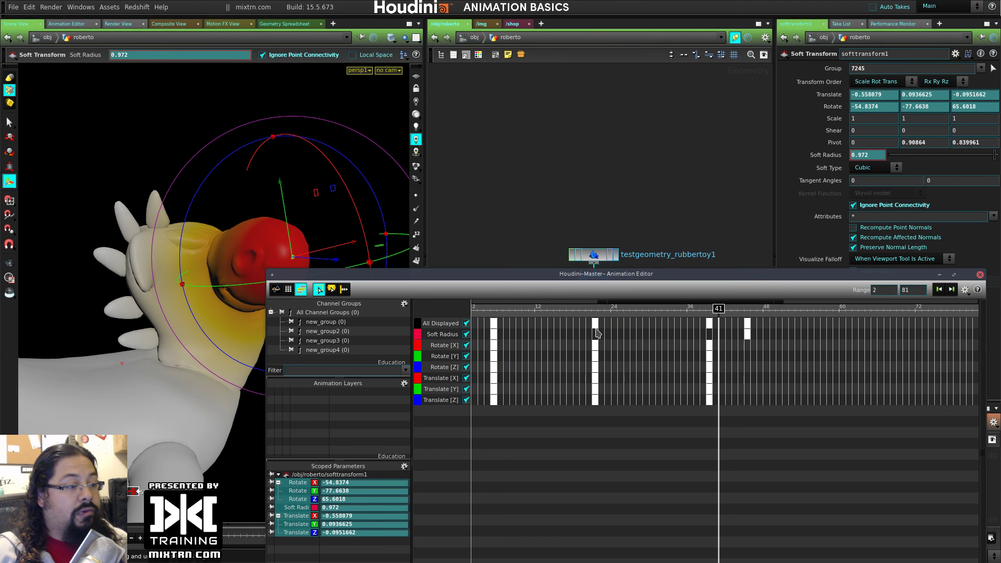
Select all displayed keys with the dope sheet's scale tool and compress their range to frames 7 to 32
{"action": "left_click", "coordinate": [332, 290]}
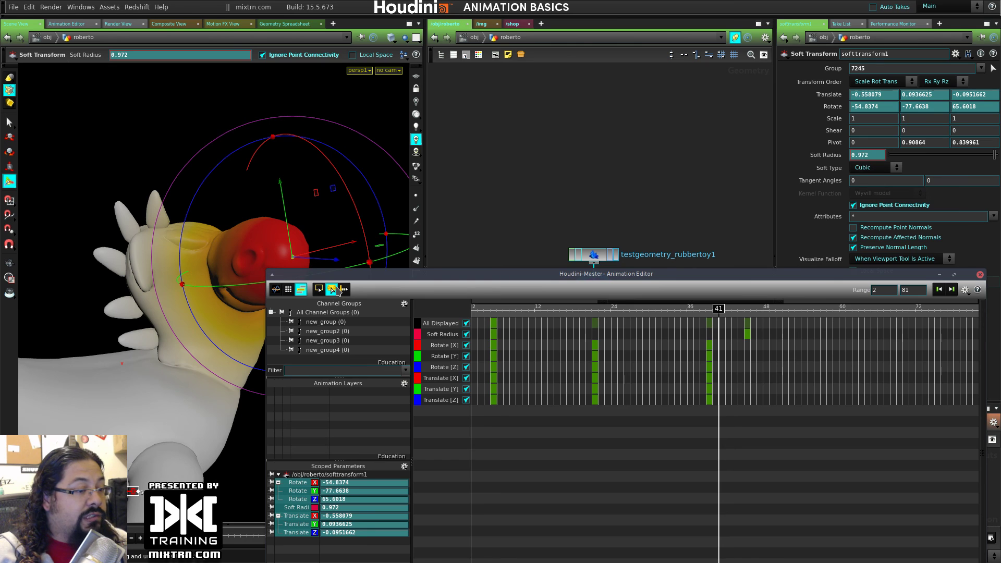
{"action": "left_click_drag", "start_coordinate": [482, 323], "coordinate": [749, 324]}
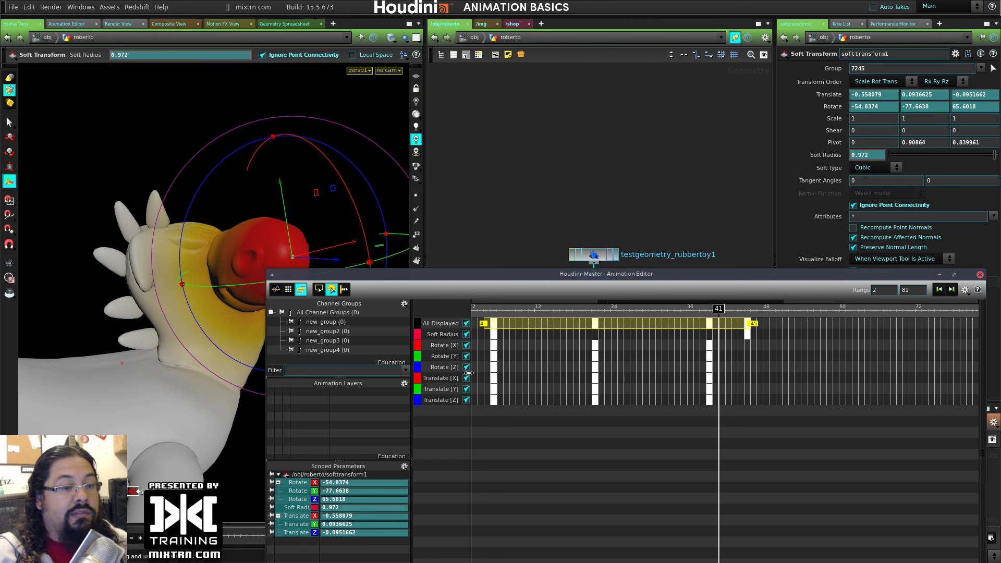
{"action": "left_click", "coordinate": [541, 382]}
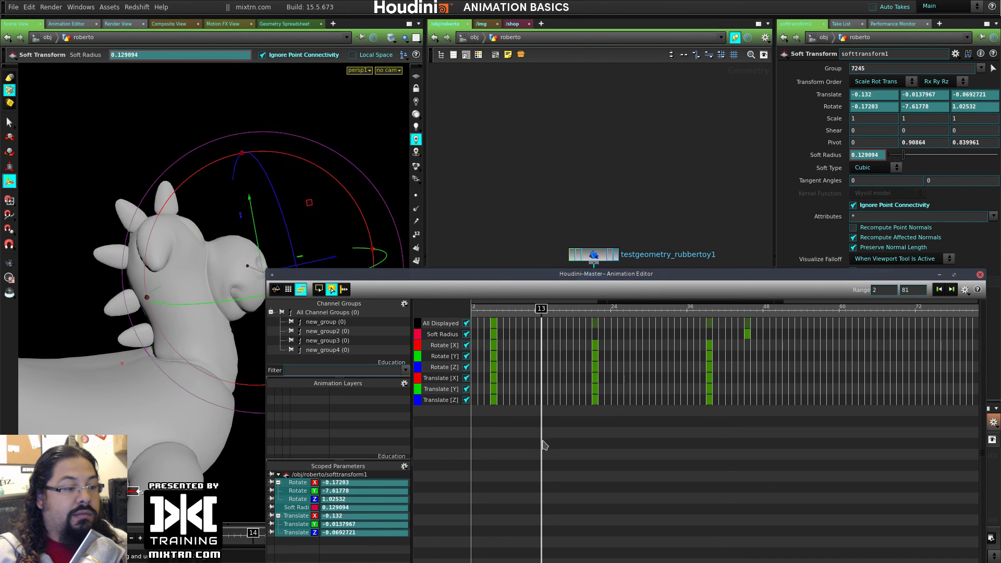
{"action": "left_click_drag", "start_coordinate": [488, 324], "coordinate": [750, 320]}
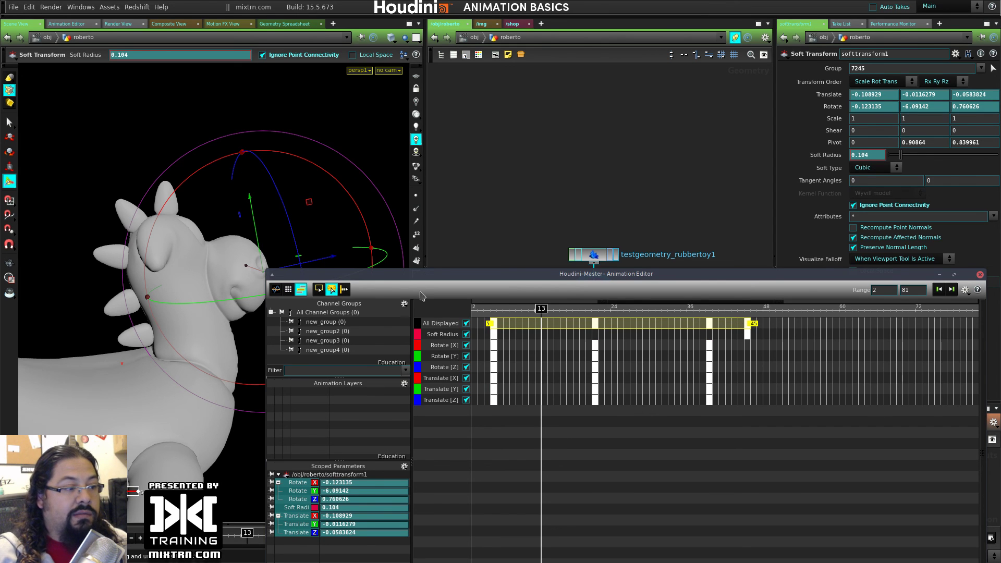
{"action": "left_click_drag", "start_coordinate": [739, 315], "coordinate": [662, 322]}
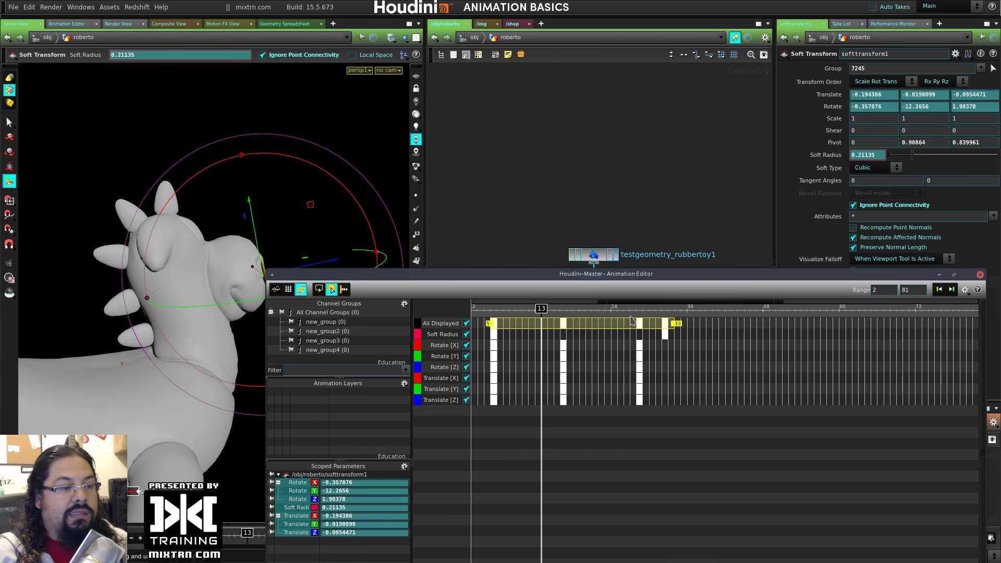
{"action": "mouse_move", "coordinate": [489, 323]}
{"action": "left_mouse_down"}
{"action": "mouse_move", "coordinate": [566, 323]}
{"action": "mouse_move", "coordinate": [503, 323]}
{"action": "left_mouse_up"}
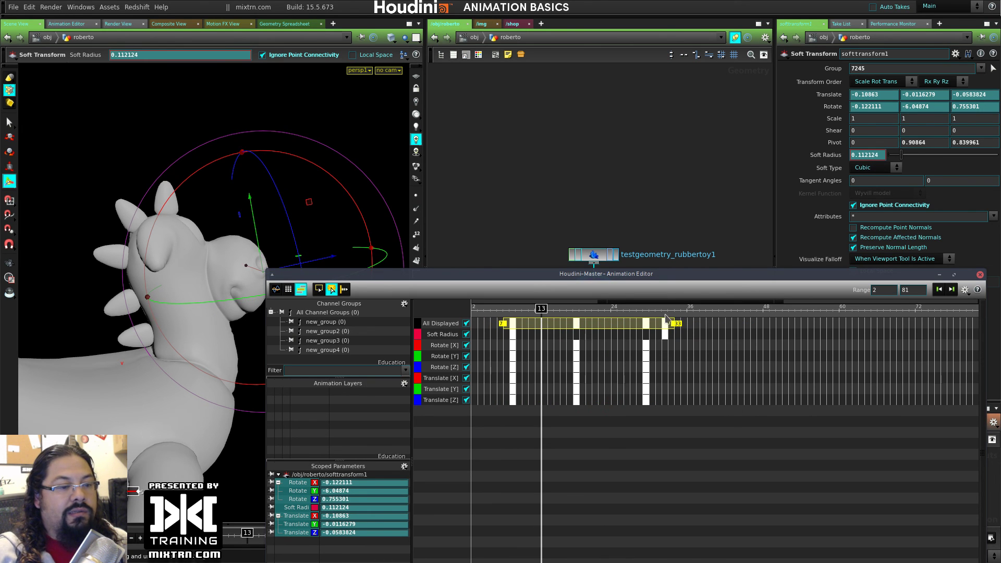
{"action": "mouse_move", "coordinate": [674, 323]}
{"action": "left_mouse_down"}
{"action": "mouse_move", "coordinate": [751, 323]}
{"action": "mouse_move", "coordinate": [669, 323]}
{"action": "left_mouse_up"}
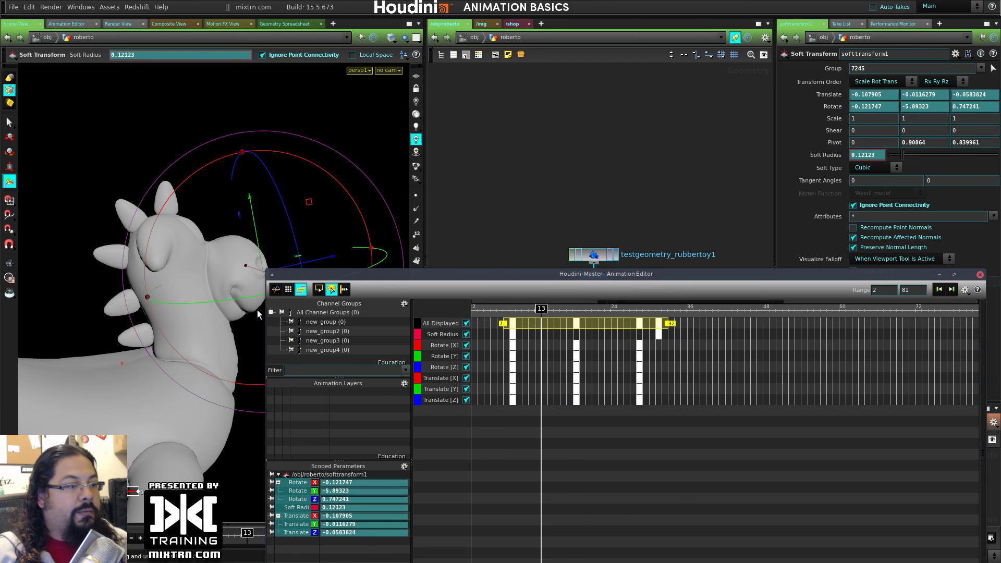
Use the dope sheet's ripple tool to push all displayed keys to much later frames, and try pulling them back earlier
{"action": "left_click", "coordinate": [344, 289]}
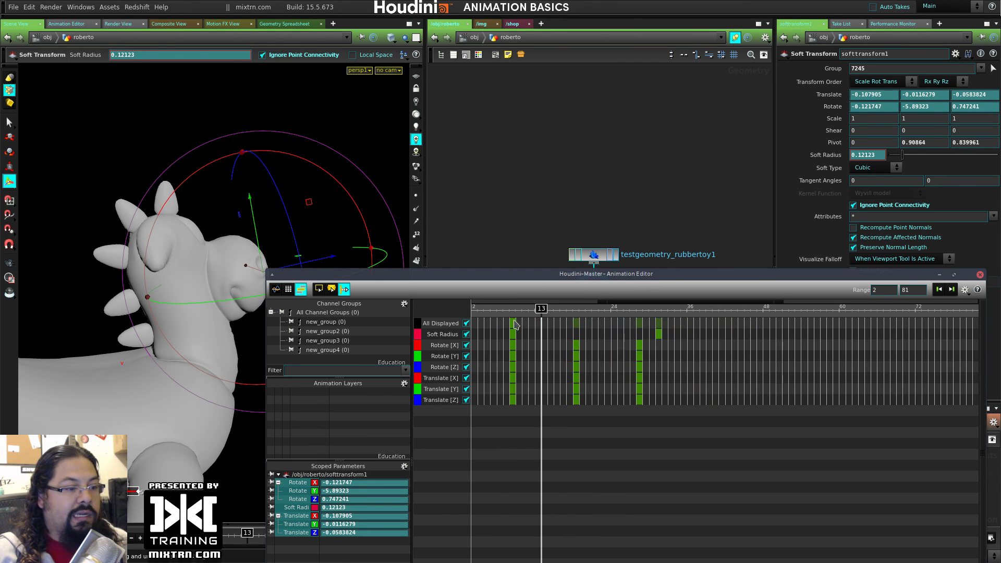
{"action": "left_click_drag", "start_coordinate": [514, 321], "coordinate": [697, 323]}
{"action": "left_click_drag", "start_coordinate": [605, 341], "coordinate": [789, 353]}
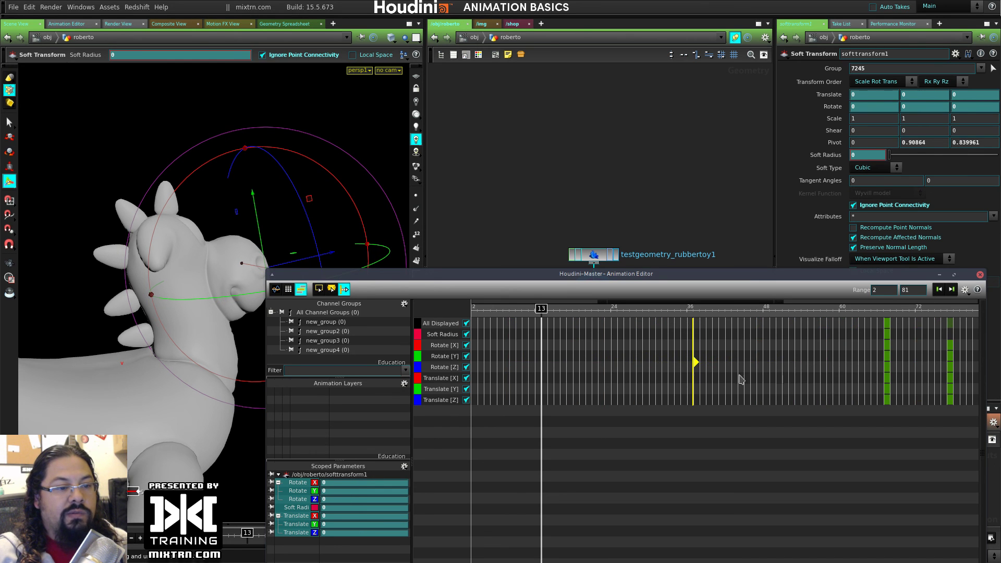
{"action": "mouse_move", "coordinate": [684, 368]}
{"action": "left_mouse_down"}
{"action": "mouse_move", "coordinate": [576, 364]}
{"action": "mouse_move", "coordinate": [586, 376]}
{"action": "mouse_move", "coordinate": [545, 362]}
{"action": "mouse_move", "coordinate": [636, 358]}
{"action": "mouse_move", "coordinate": [732, 371]}
{"action": "mouse_move", "coordinate": [553, 373]}
{"action": "mouse_move", "coordinate": [598, 372]}
{"action": "left_mouse_up"}
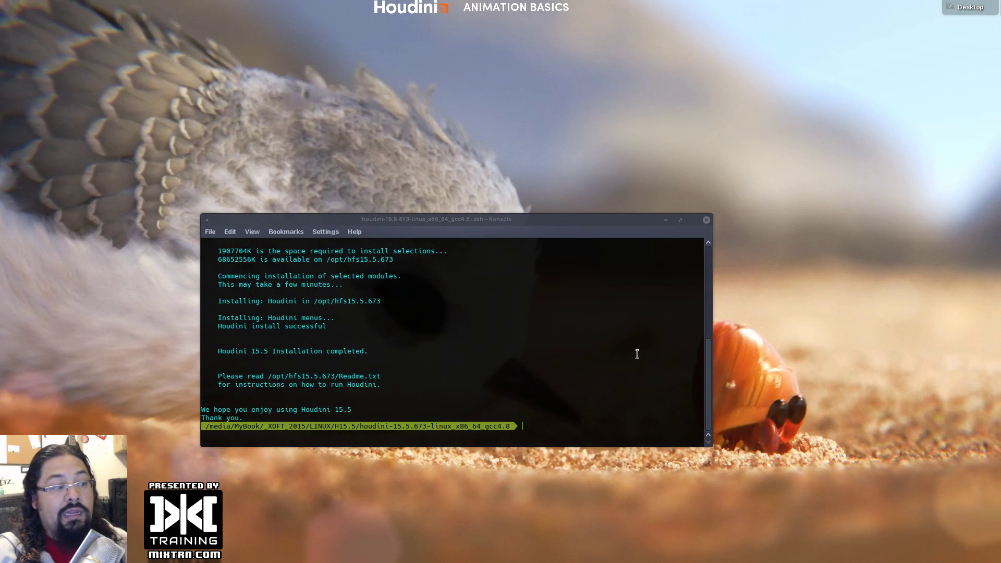
Close the Konsole terminal window and maximize the newly opened Houdini window
{"action": "left_click", "coordinate": [705, 219]}
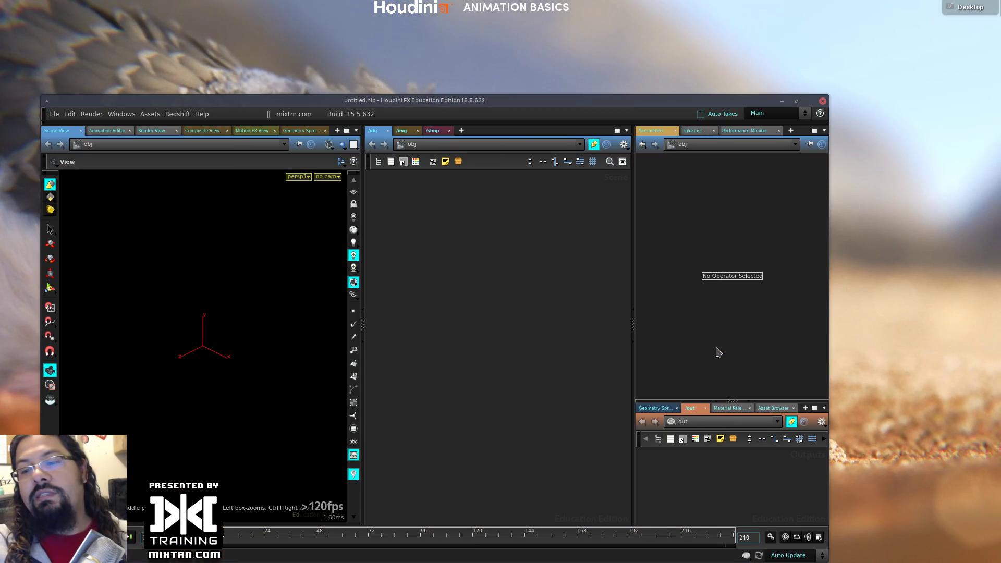
{"action": "double_click", "coordinate": [667, 104]}
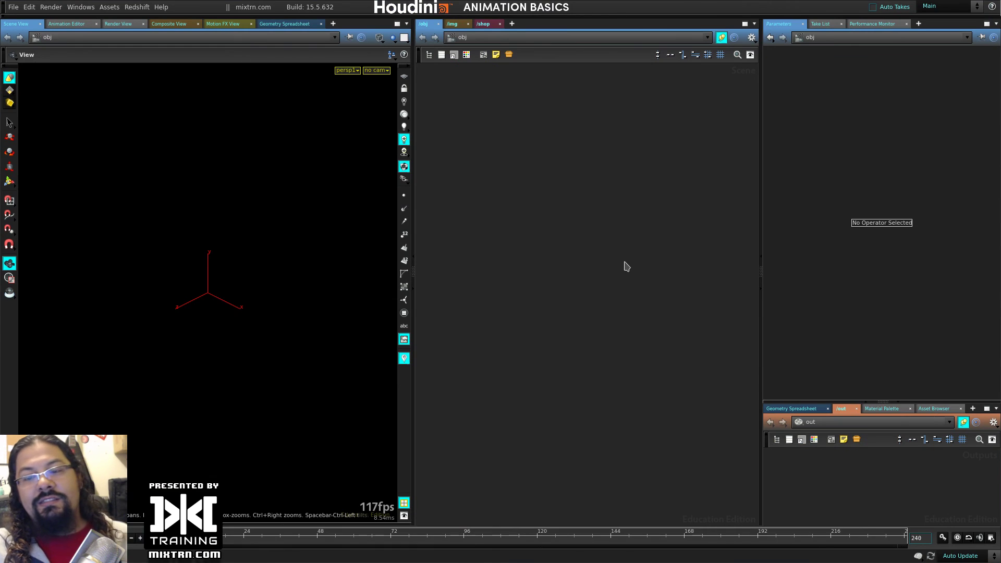